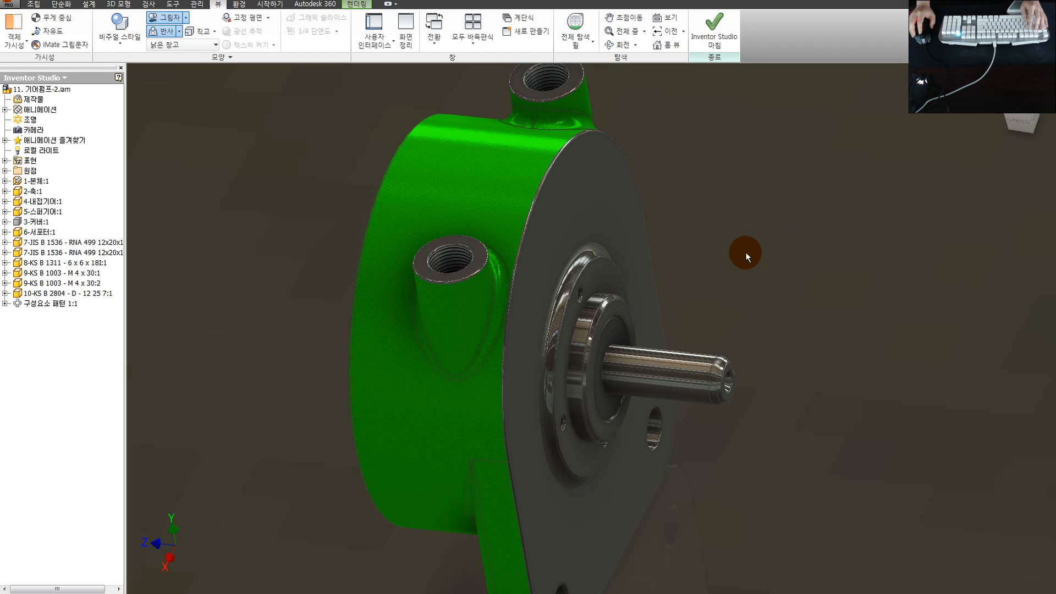
Step: Create a new metric part from the Standard (mm).ipt template
{"action": "left_click", "coordinate": [33, 4]}
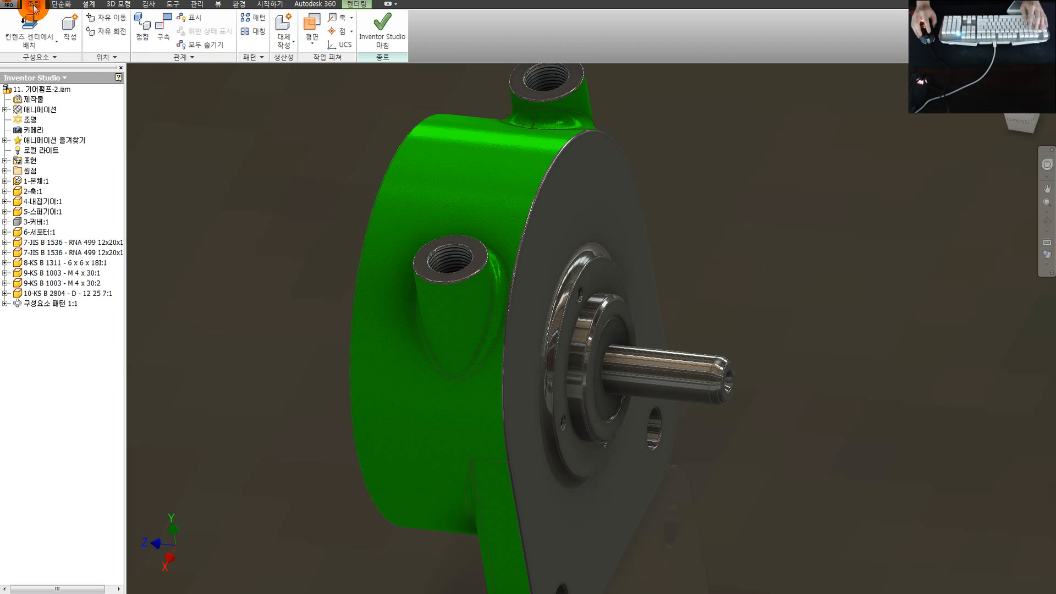
{"action": "left_click", "coordinate": [89, 4]}
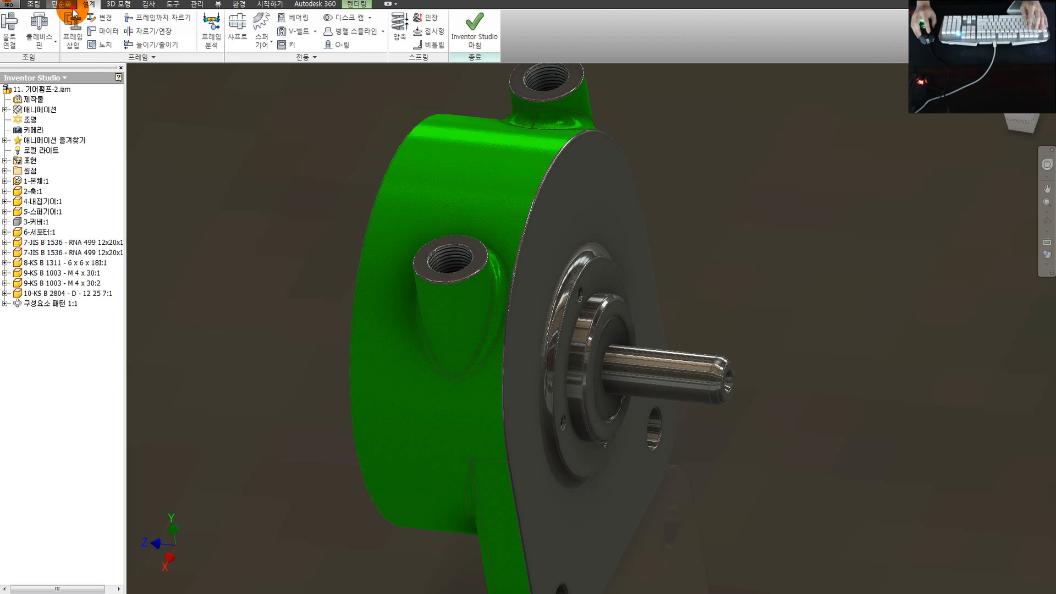
{"action": "left_click", "coordinate": [71, 7]}
{"action": "left_click", "coordinate": [21, 5]}
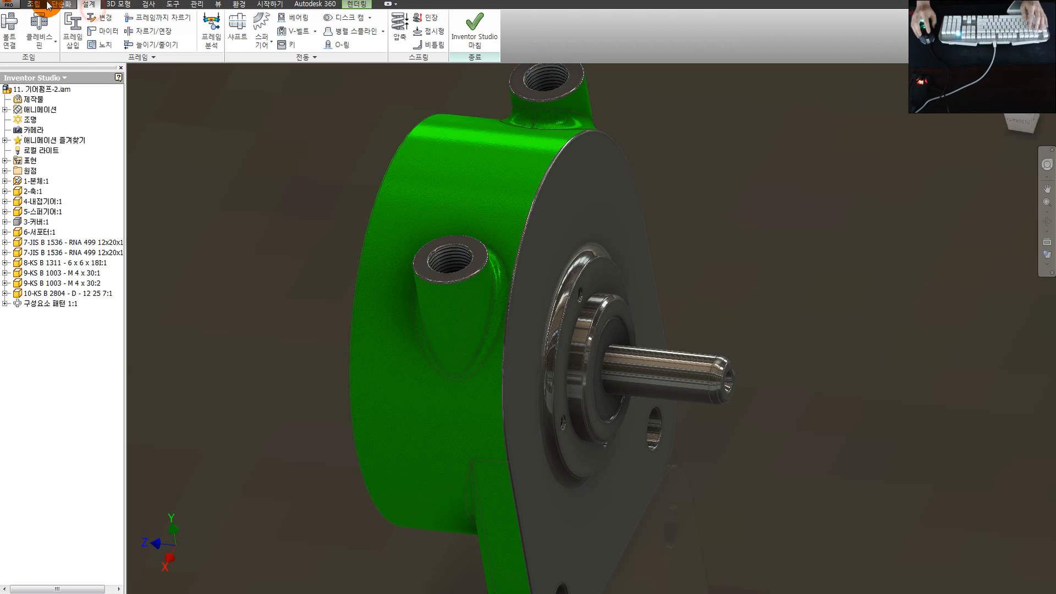
{"action": "left_click", "coordinate": [15, 7]}
{"action": "left_click", "coordinate": [39, 47]}
{"action": "left_click", "coordinate": [558, 219]}
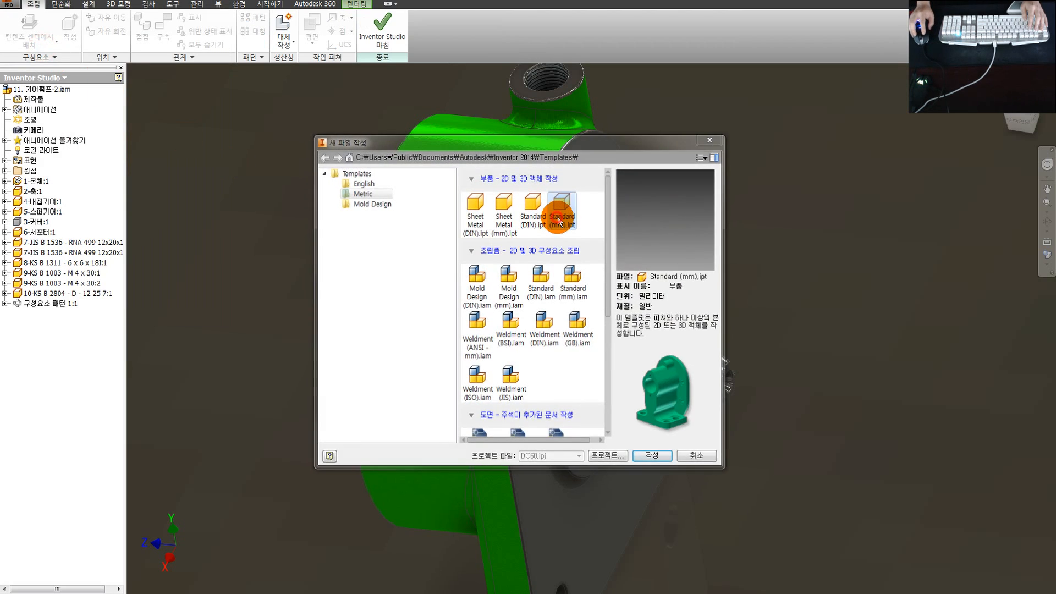
{"action": "double_click", "coordinate": [557, 219]}
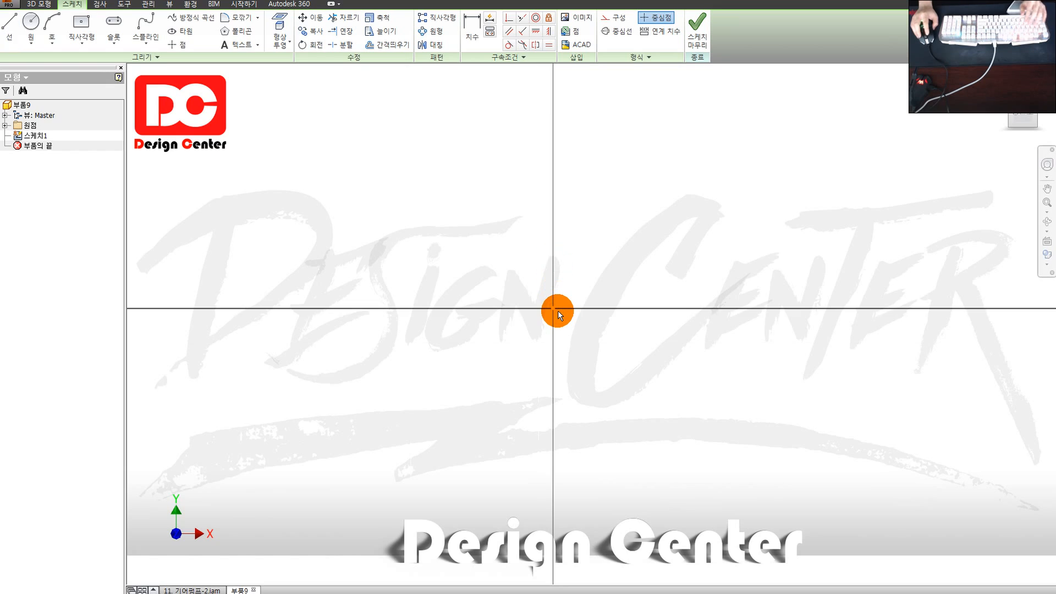
{"action": "key", "text": "c"}
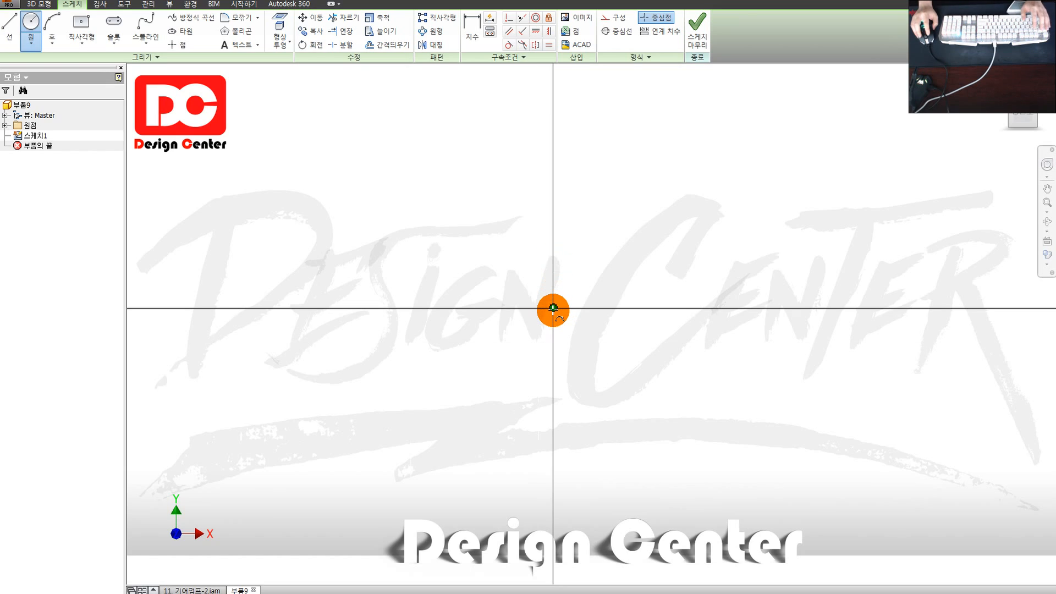
{"action": "left_click", "coordinate": [553, 308]}
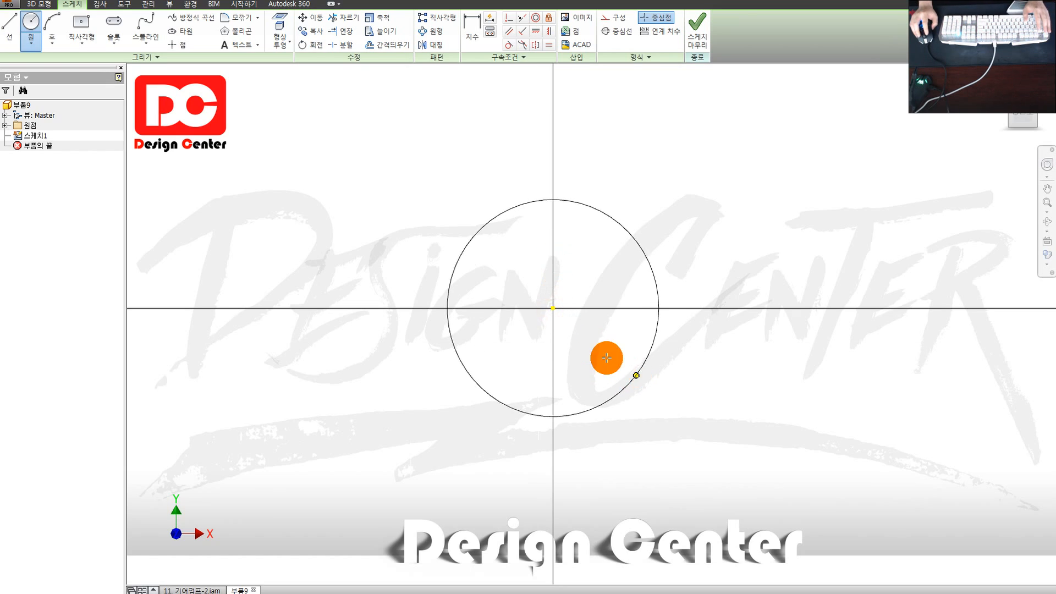
{"action": "key", "text": "Escape"}
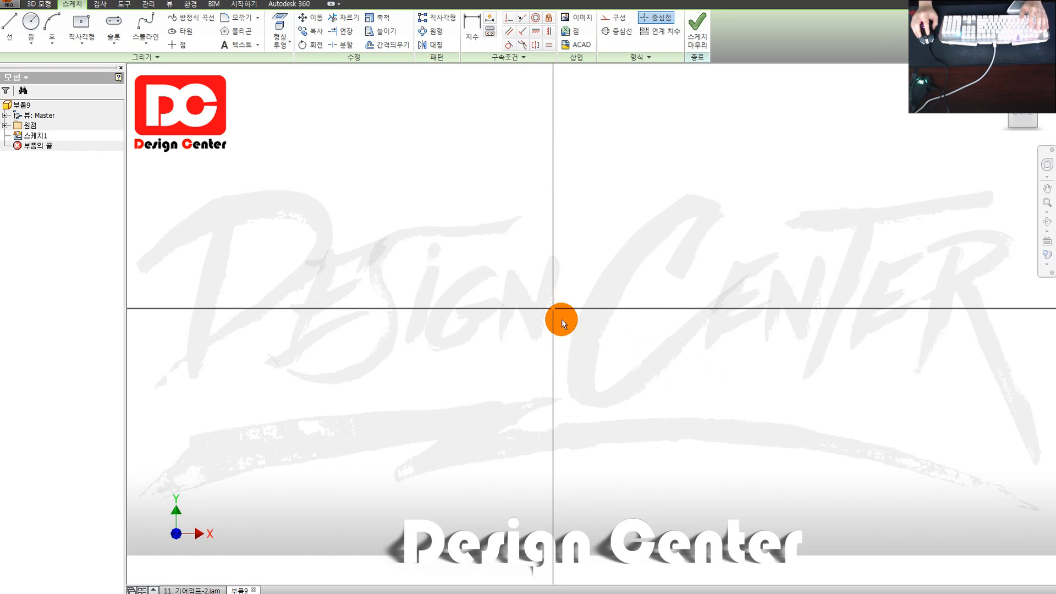
Step: Sketch a path with a vertical line up from the origin and a tangent arc curving toward negative X, then finish the sketch
{"action": "mouse_move", "coordinate": [549, 309]}
{"action": "middle_mouse_down"}
{"action": "mouse_move", "coordinate": [560, 332]}
{"action": "mouse_move", "coordinate": [550, 345]}
{"action": "middle_mouse_up"}
{"action": "key", "text": "l"}
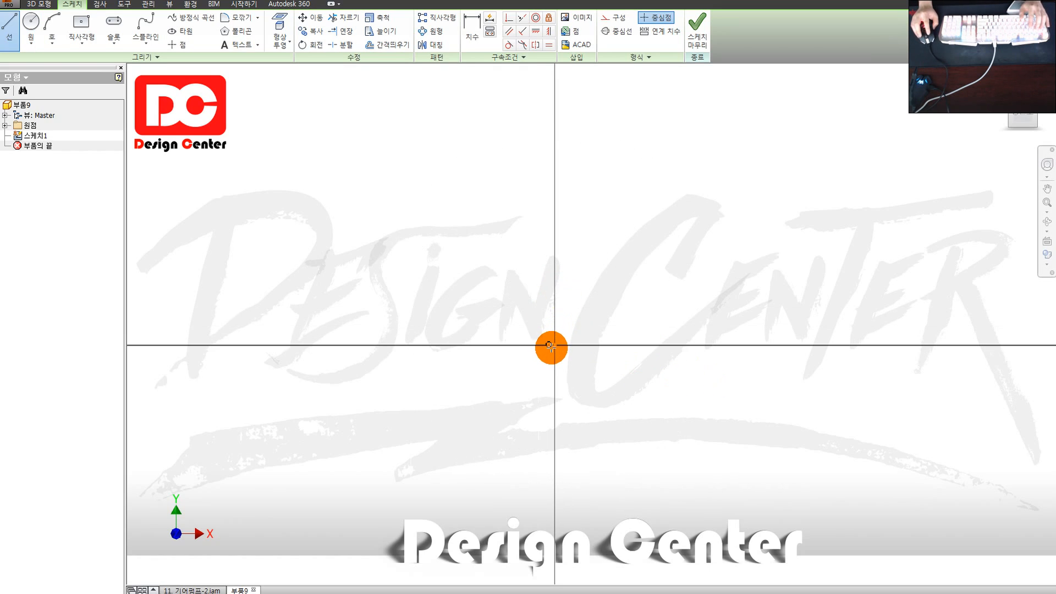
{"action": "left_click", "coordinate": [554, 214]}
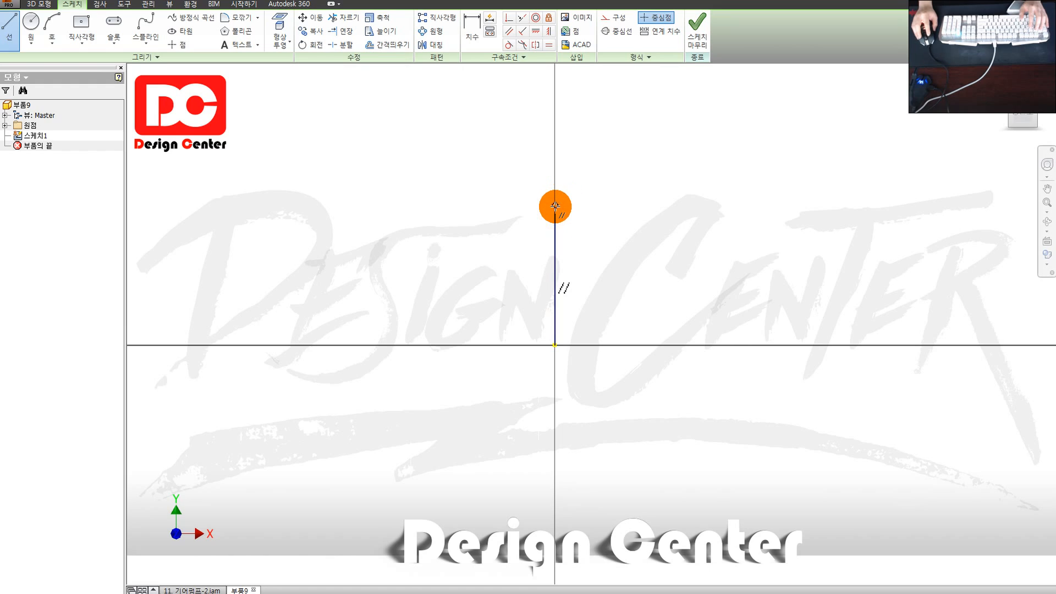
{"action": "left_click_drag", "start_coordinate": [554, 214], "coordinate": [474, 145]}
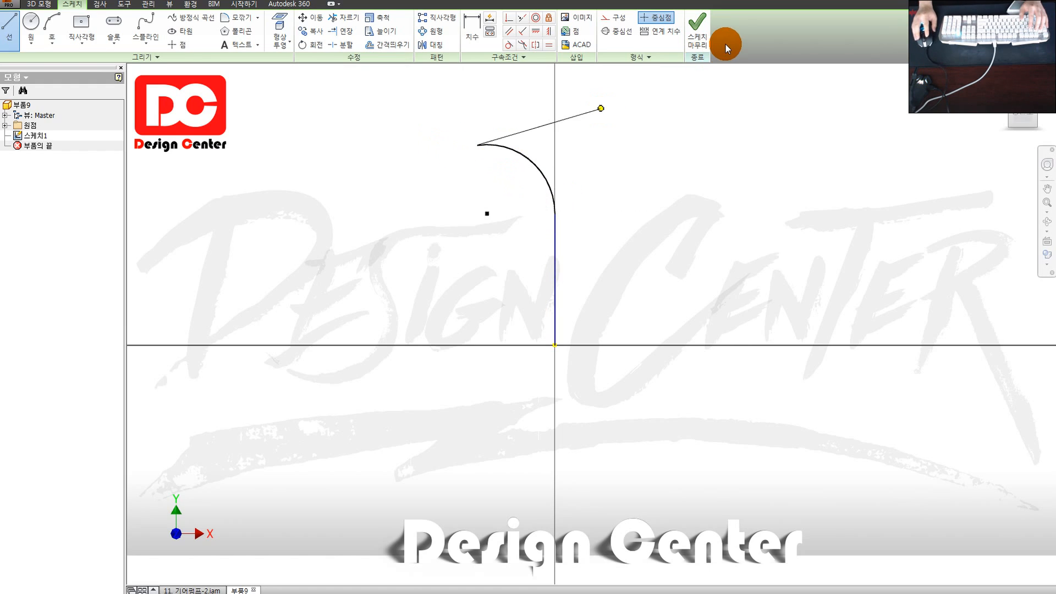
{"action": "left_click", "coordinate": [698, 33]}
Step: Sketch a circle centred on the origin on the XZ plane and finish the sketch
{"action": "middle_click_drag", "start_coordinate": [512, 327], "coordinate": [560, 285]}
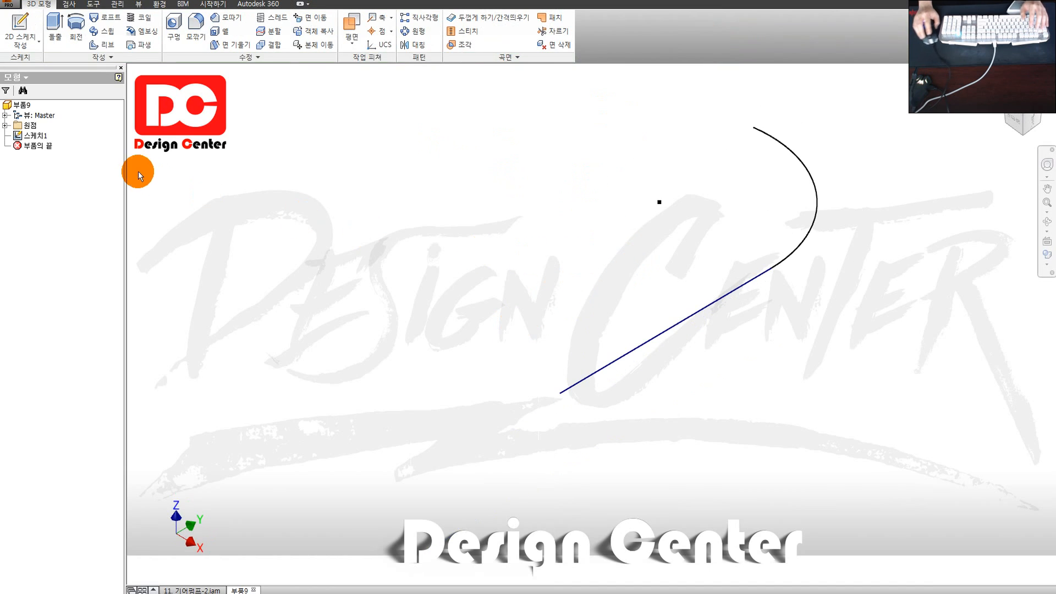
{"action": "left_click", "coordinate": [3, 126]}
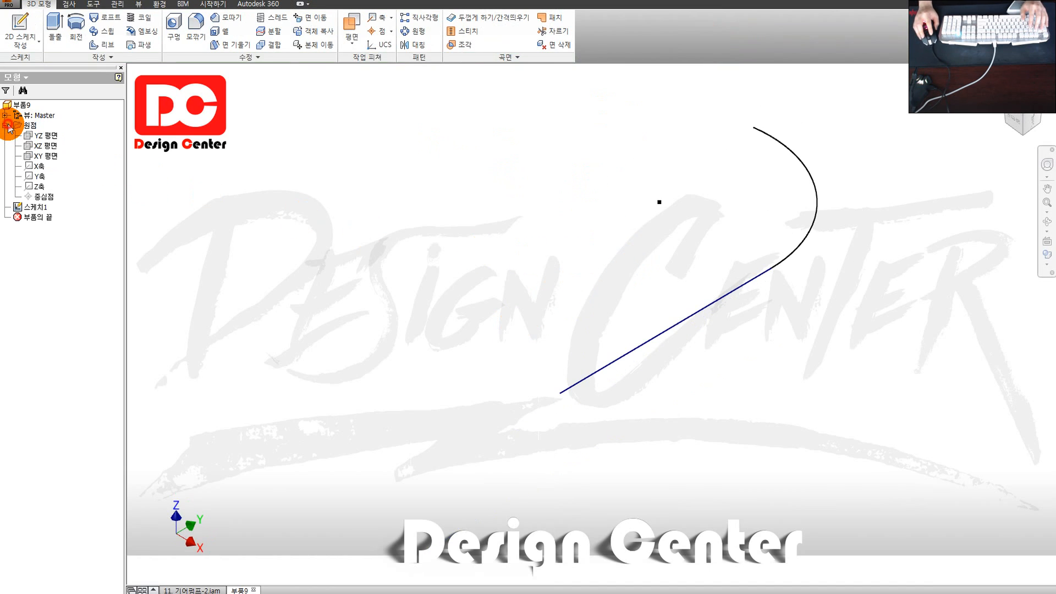
{"action": "left_click", "coordinate": [44, 146]}
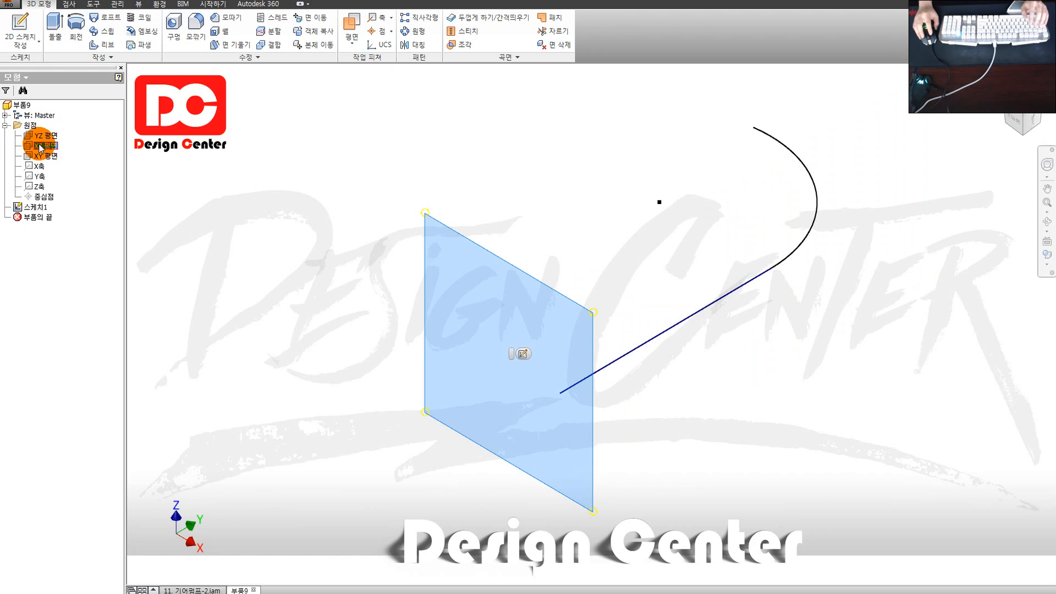
{"action": "left_click", "coordinate": [44, 146]}
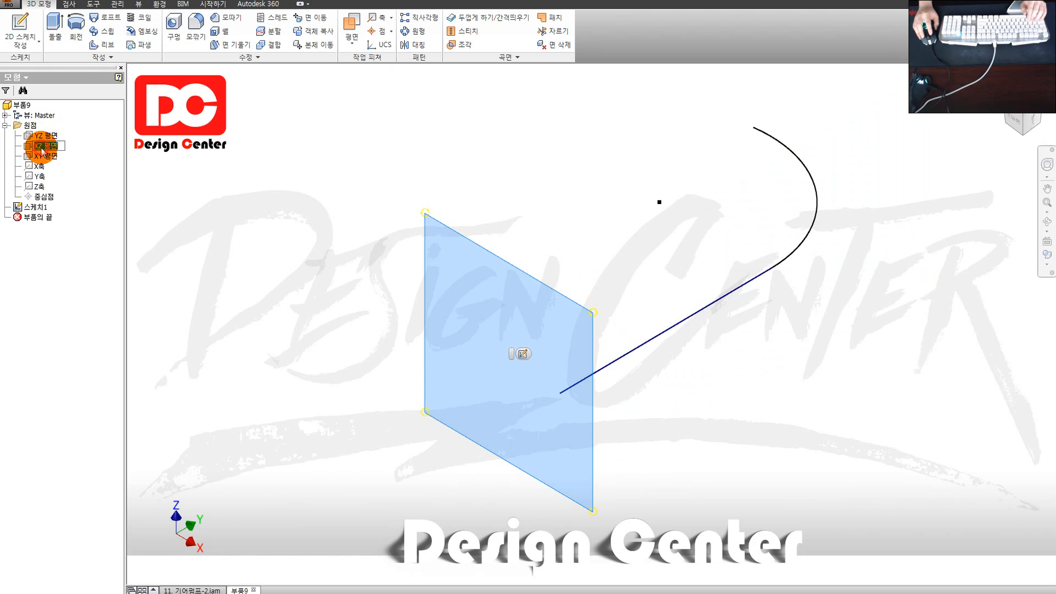
{"action": "key", "text": "s"}
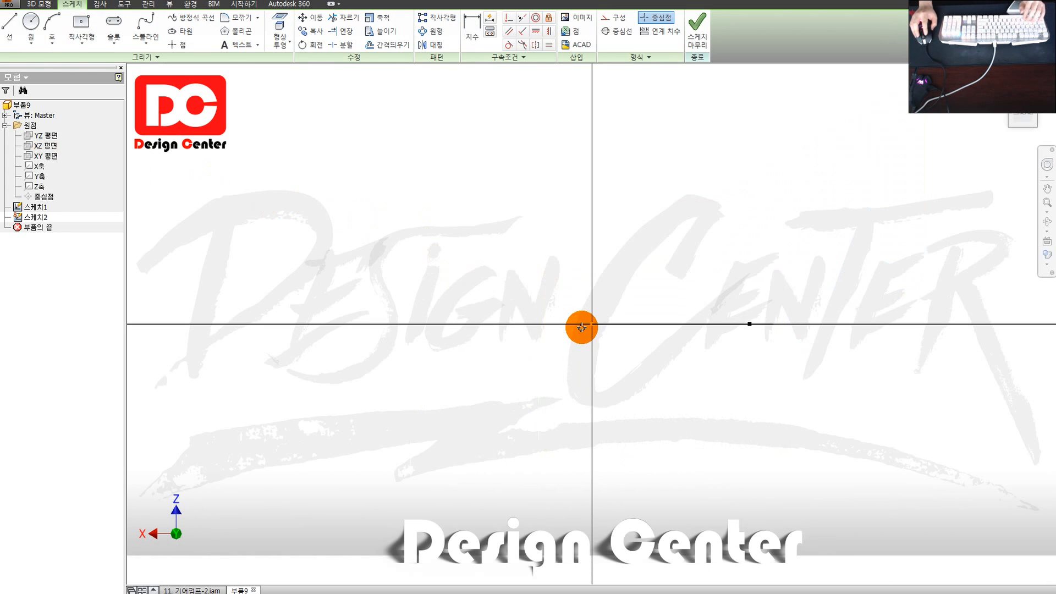
{"action": "key", "text": "c"}
{"action": "left_click", "coordinate": [592, 324]}
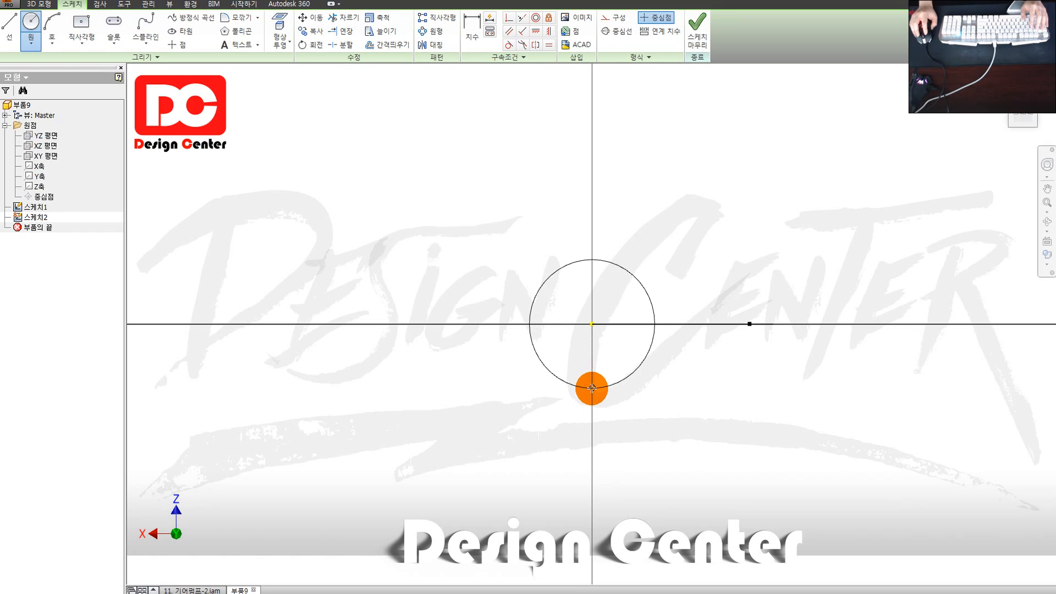
{"action": "left_click", "coordinate": [592, 388]}
{"action": "left_click", "coordinate": [704, 28]}
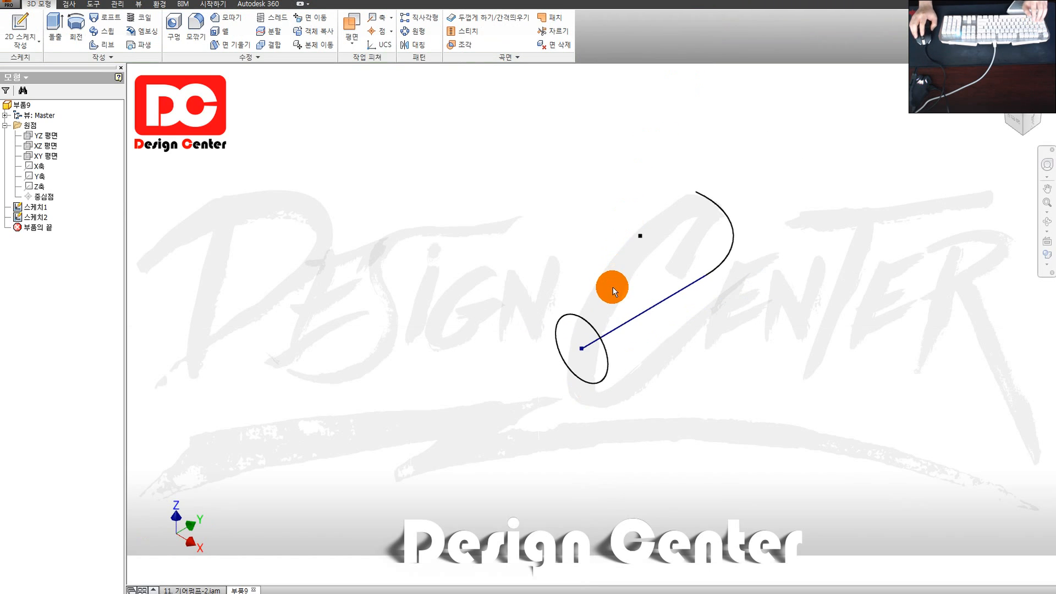
{"action": "scroll", "coordinate": [597, 308], "scroll_direction": "up", "scroll_amount": 3}
{"action": "scroll", "coordinate": [599, 311], "scroll_direction": "down", "scroll_amount": 2}
{"action": "key", "text": "e"}
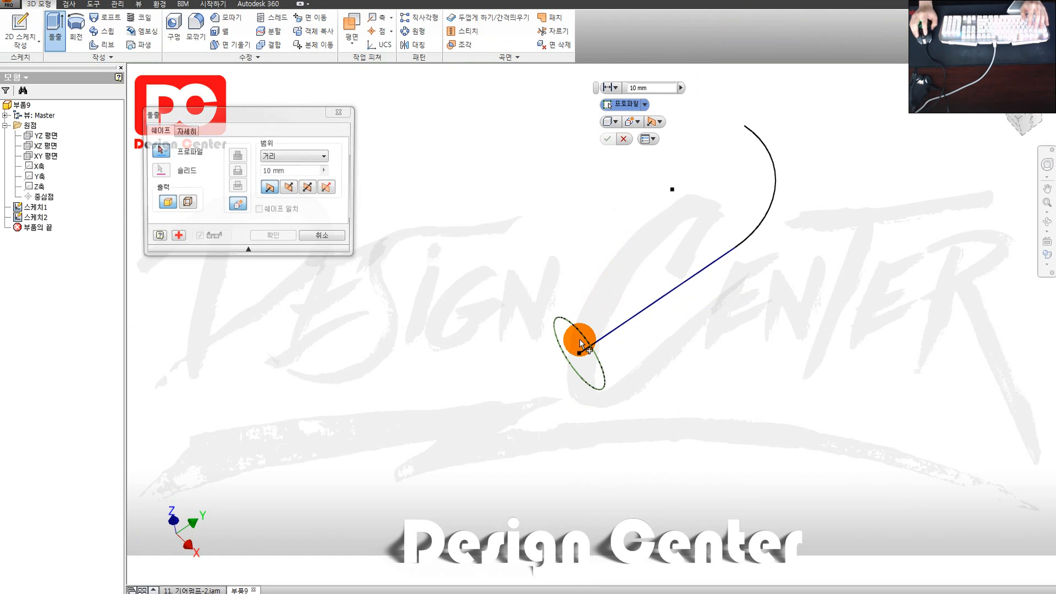
{"action": "left_click", "coordinate": [517, 346]}
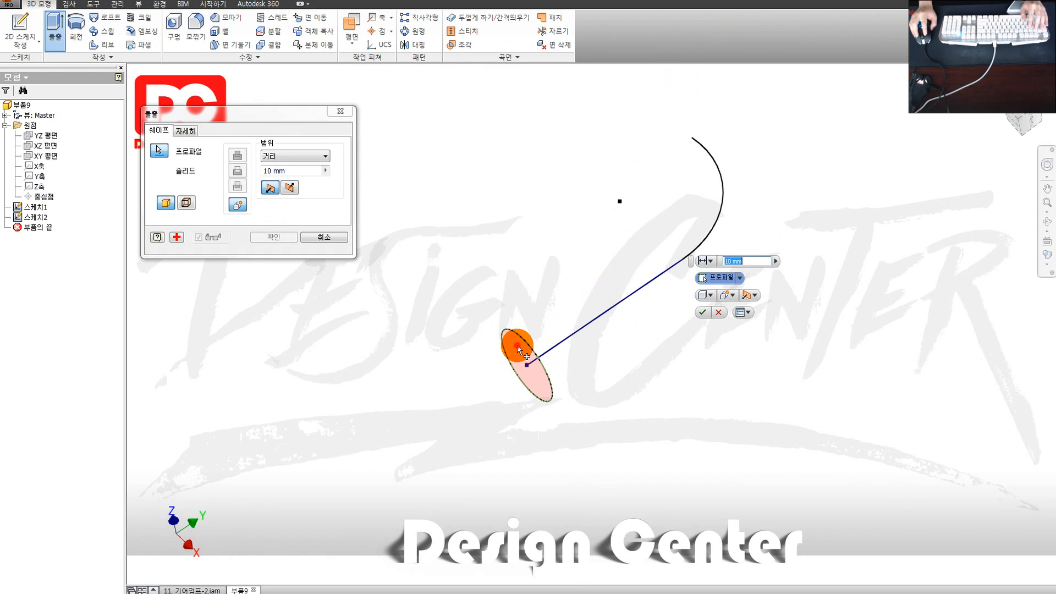
{"action": "key", "text": "Escape"}
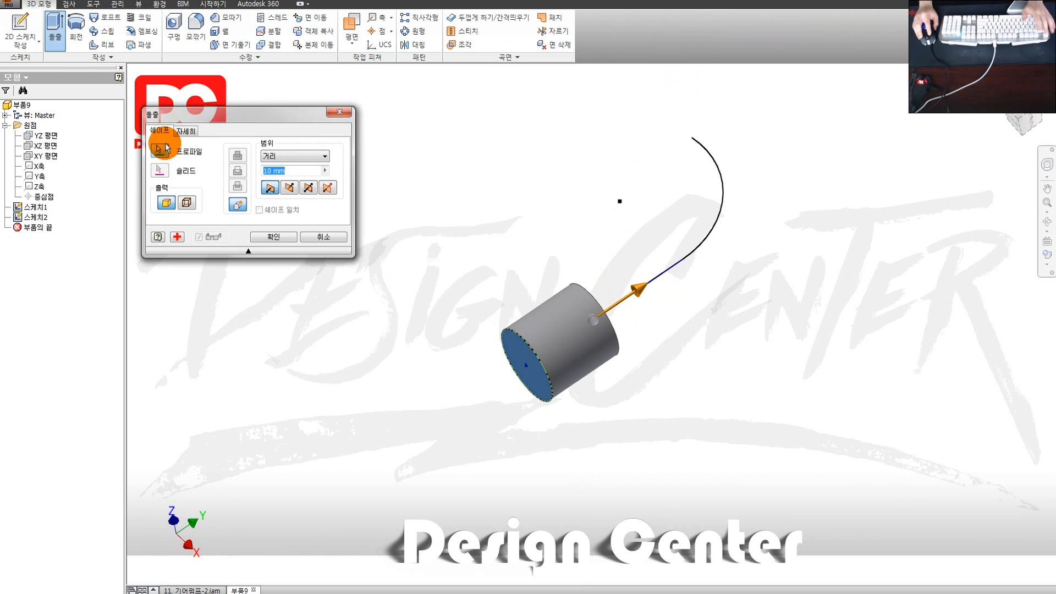
Step: Sweep the circle along the line-and-arc path as a new solid with 0 taper
{"action": "left_click", "coordinate": [104, 30]}
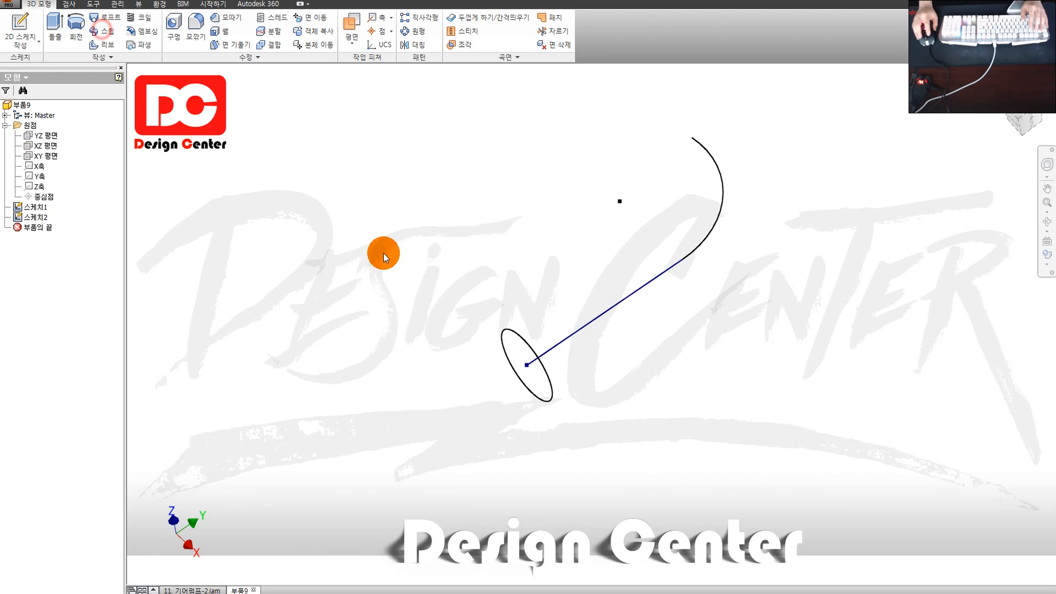
{"action": "left_click", "coordinate": [631, 294]}
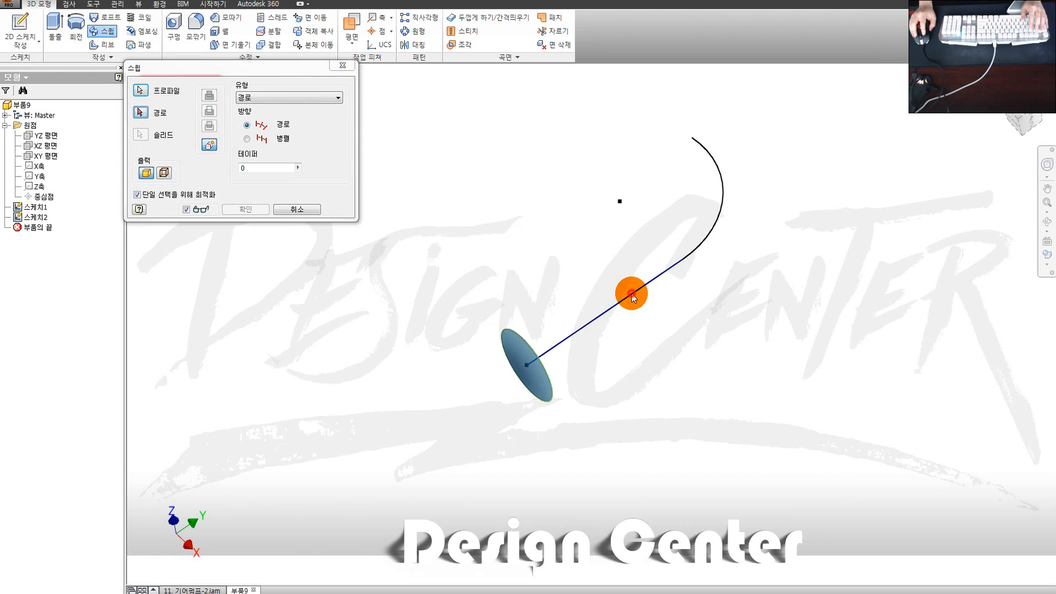
{"action": "left_click", "coordinate": [139, 112]}
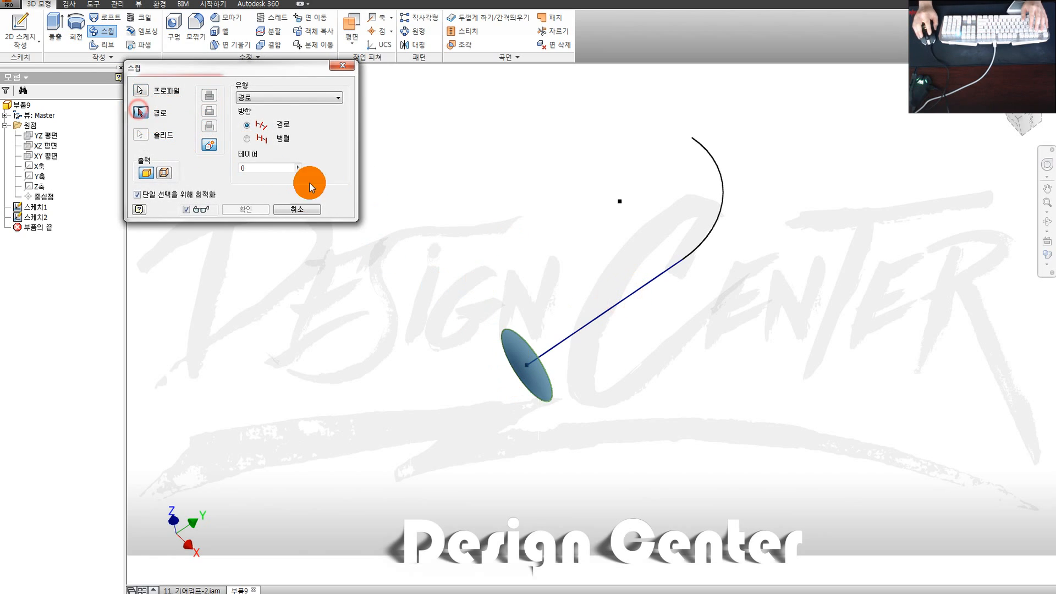
{"action": "left_click", "coordinate": [582, 328]}
{"action": "left_click", "coordinate": [245, 209]}
Step: Share the path sketch 스케치1 used by the sweep feature so it can be reused
{"action": "middle_click_drag", "start_coordinate": [597, 321], "coordinate": [605, 360], "text": "shift"}
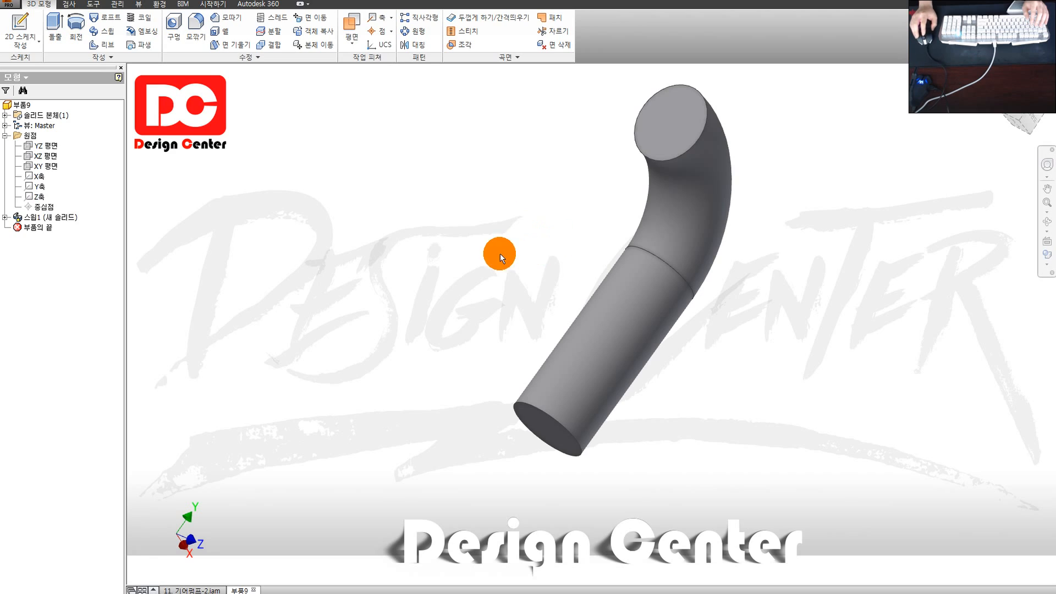
{"action": "middle_click_drag", "start_coordinate": [540, 341], "coordinate": [566, 327], "text": "shift"}
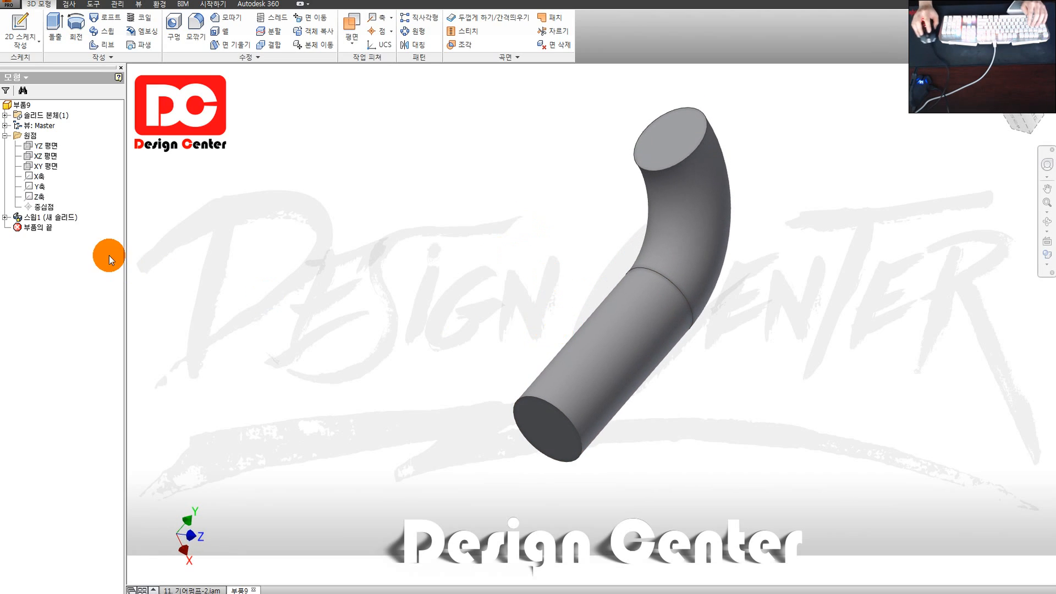
{"action": "left_click", "coordinate": [5, 217]}
{"action": "left_click", "coordinate": [38, 227]}
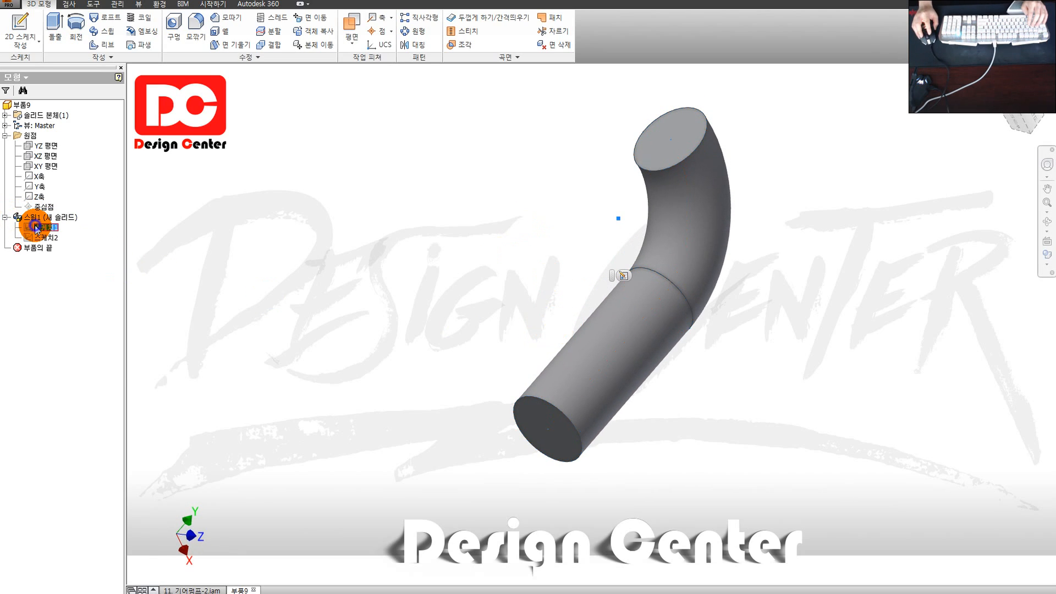
{"action": "right_click", "coordinate": [36, 226]}
{"action": "left_click", "coordinate": [34, 229]}
{"action": "right_click", "coordinate": [40, 228]}
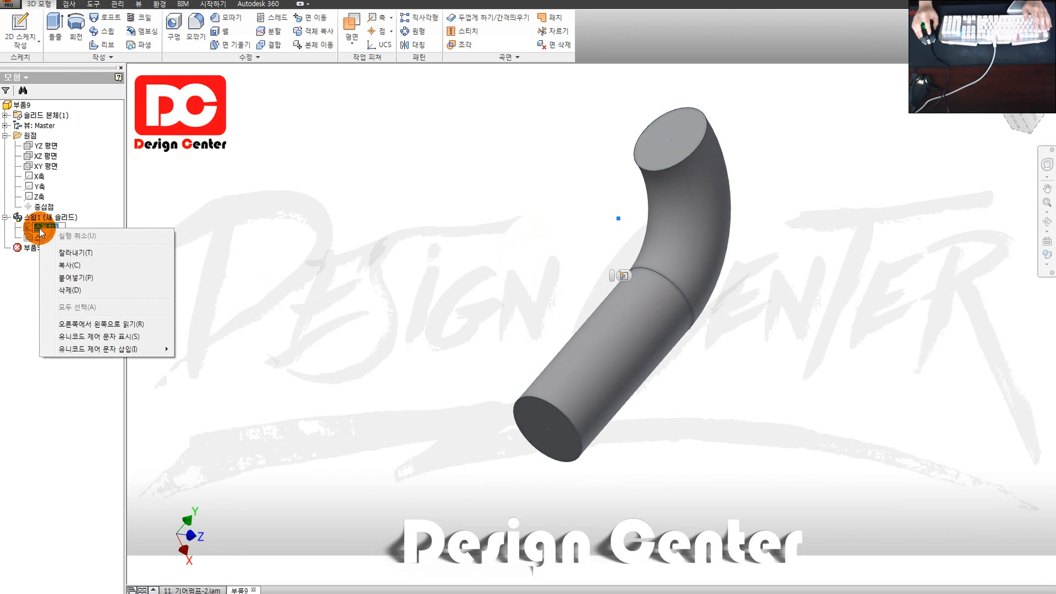
{"action": "left_click", "coordinate": [78, 278]}
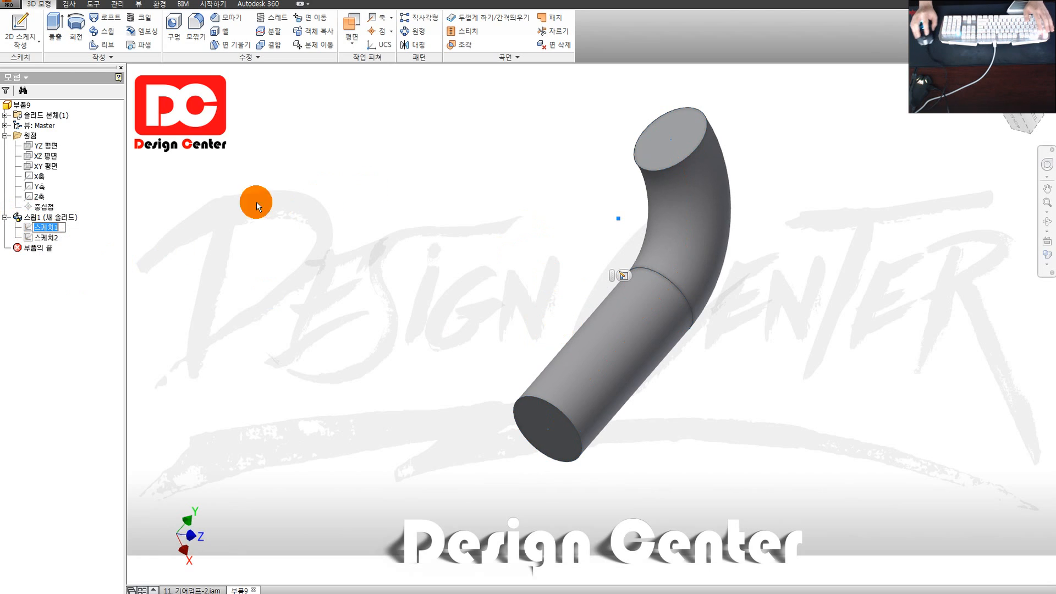
{"action": "right_click", "coordinate": [49, 233]}
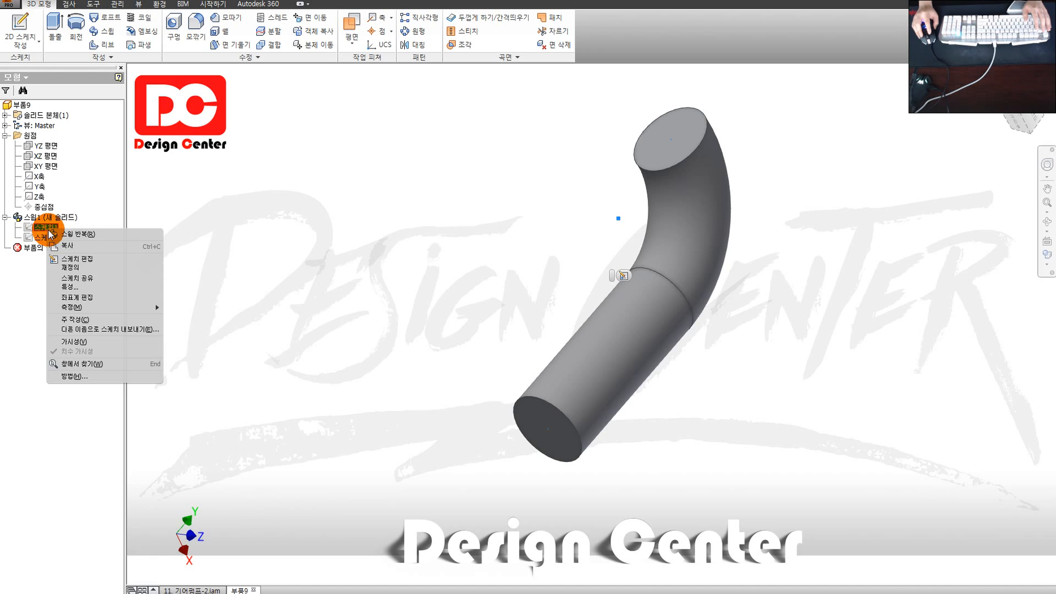
{"action": "left_click", "coordinate": [83, 276]}
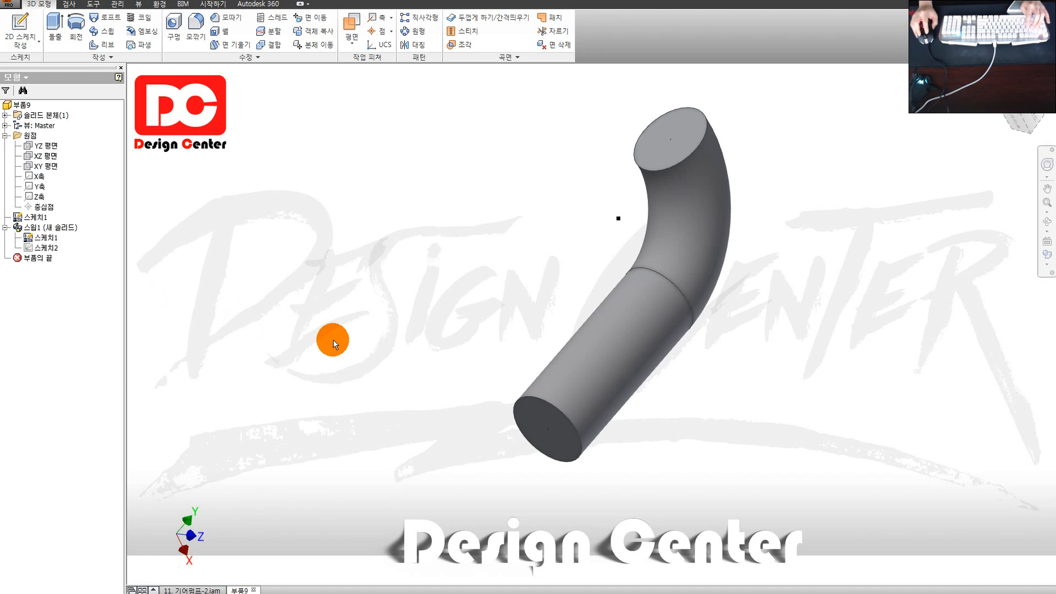
Step: Start a sketch on the straight section's end face and draw a smaller circle concentric with its outer edge
{"action": "key", "text": "ctrl+1"}
{"action": "middle_click_drag", "start_coordinate": [581, 407], "coordinate": [552, 405]}
{"action": "key", "text": "ctrl+2"}
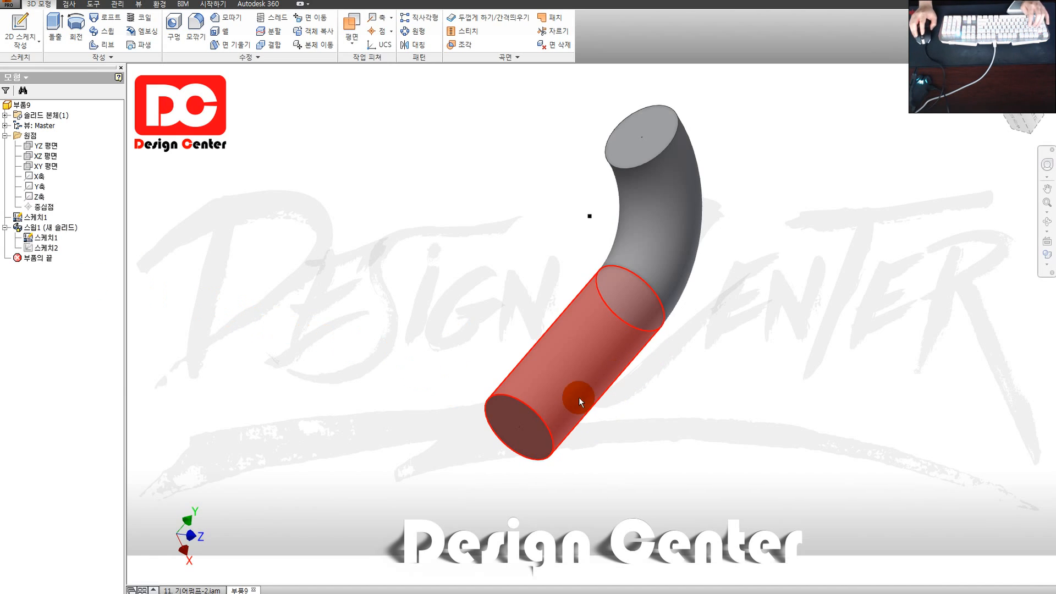
{"action": "key", "text": "ctrl+1"}
{"action": "key", "text": "ctrl+2"}
{"action": "key", "text": "c"}
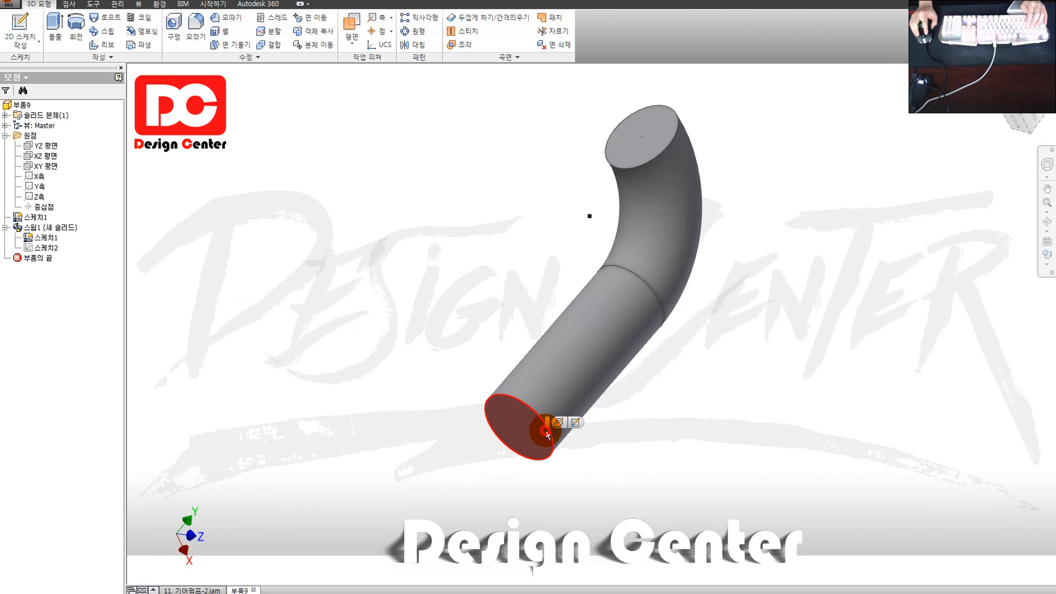
{"action": "left_click", "coordinate": [540, 431]}
{"action": "scroll", "coordinate": [593, 346], "scroll_direction": "up", "scroll_amount": 3}
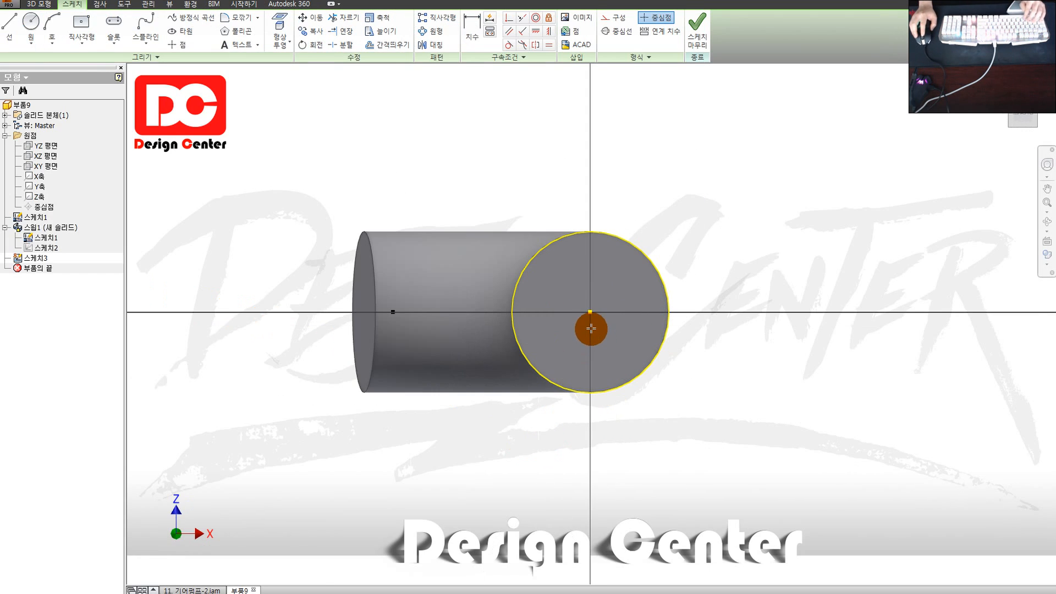
{"action": "left_click", "coordinate": [590, 311]}
{"action": "left_click", "coordinate": [614, 341]}
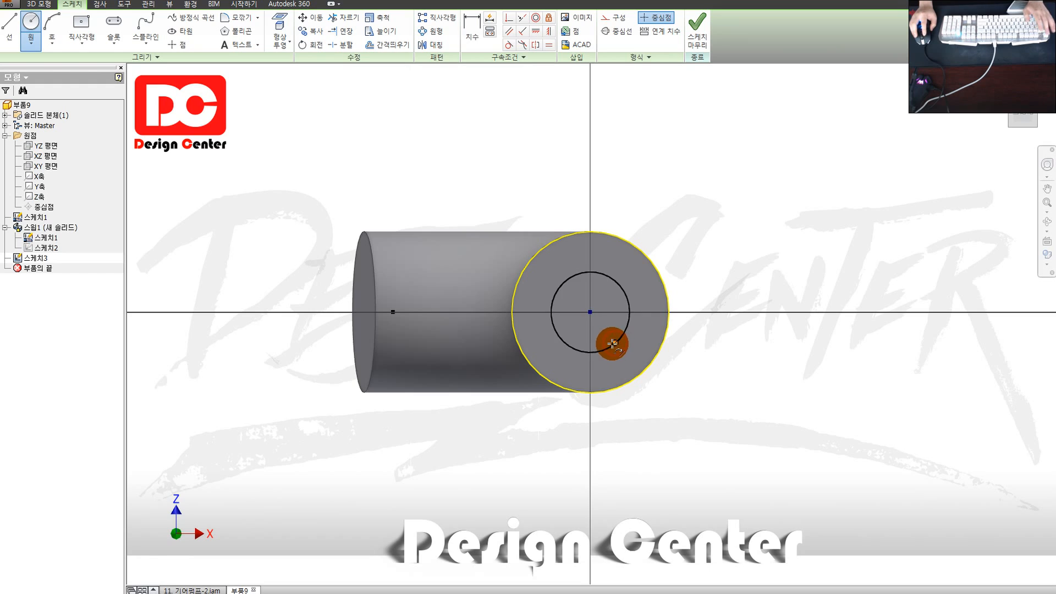
Step: Finish the inner circle sketch and sweep it along the line-and-arc path as a join, accepting the feature despite the warning
{"action": "left_click", "coordinate": [698, 31]}
{"action": "key", "text": "ctrl+1"}
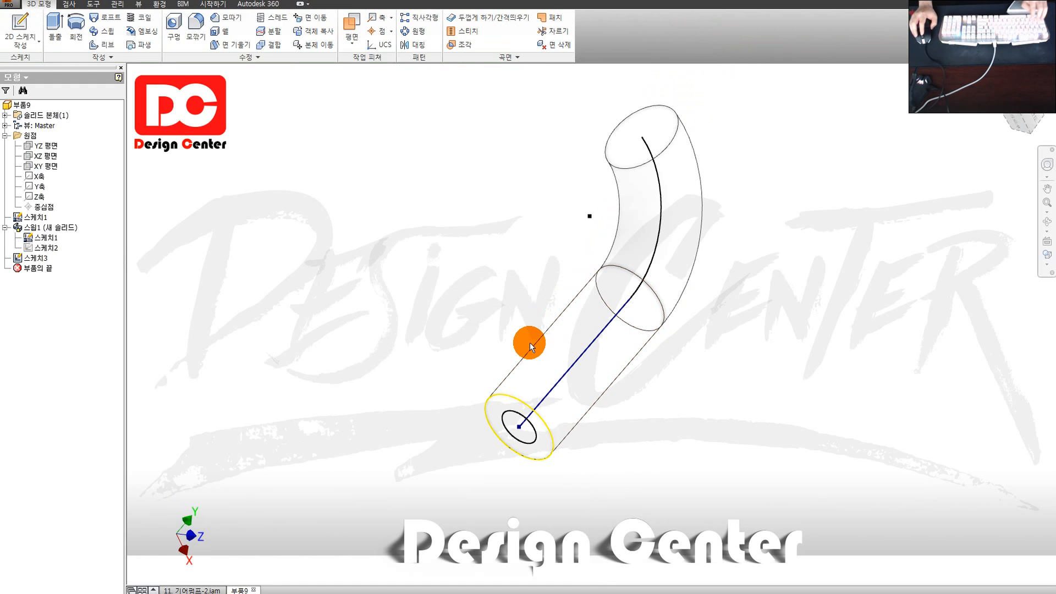
{"action": "left_click", "coordinate": [108, 33]}
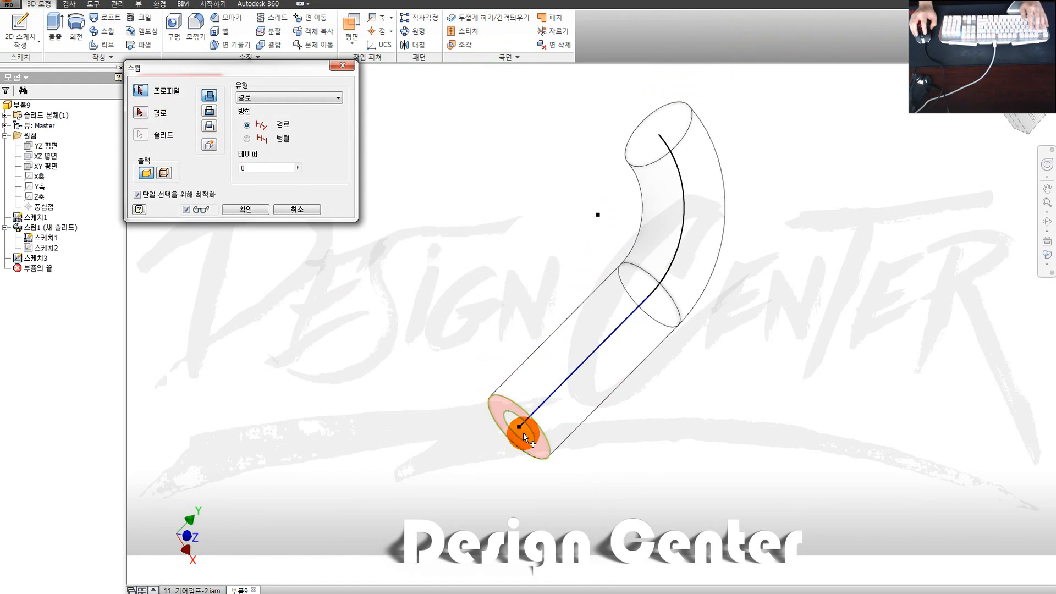
{"action": "left_click", "coordinate": [519, 427]}
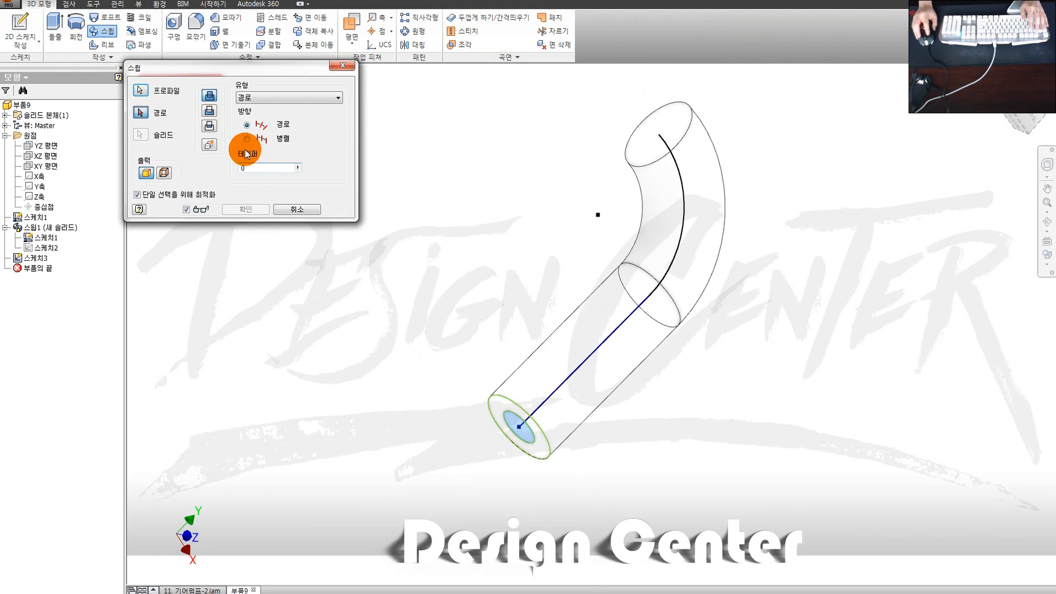
{"action": "left_click", "coordinate": [619, 329]}
{"action": "left_click", "coordinate": [246, 209]}
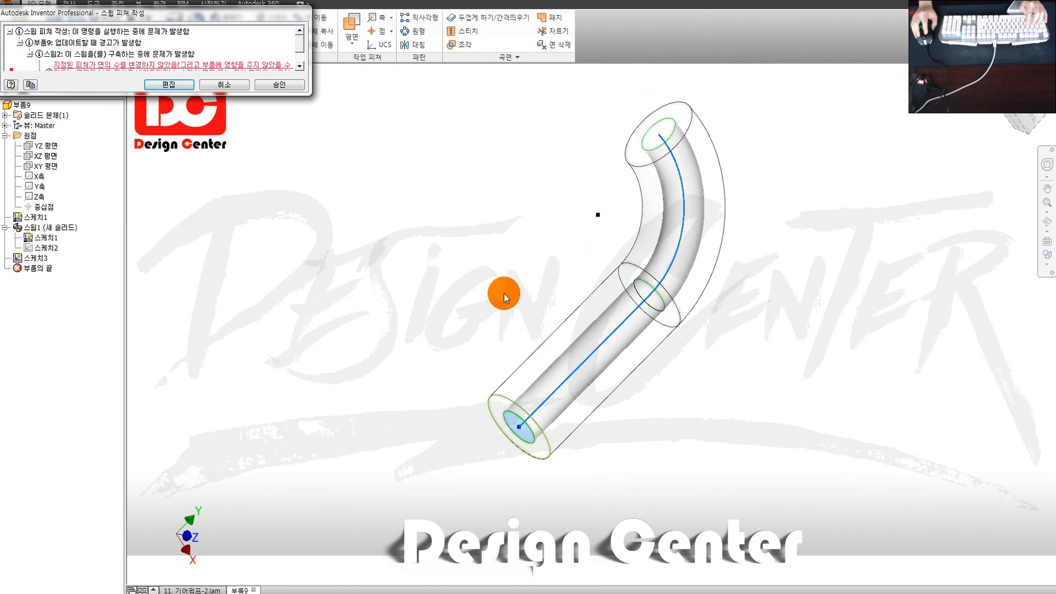
{"action": "left_click", "coordinate": [275, 86]}
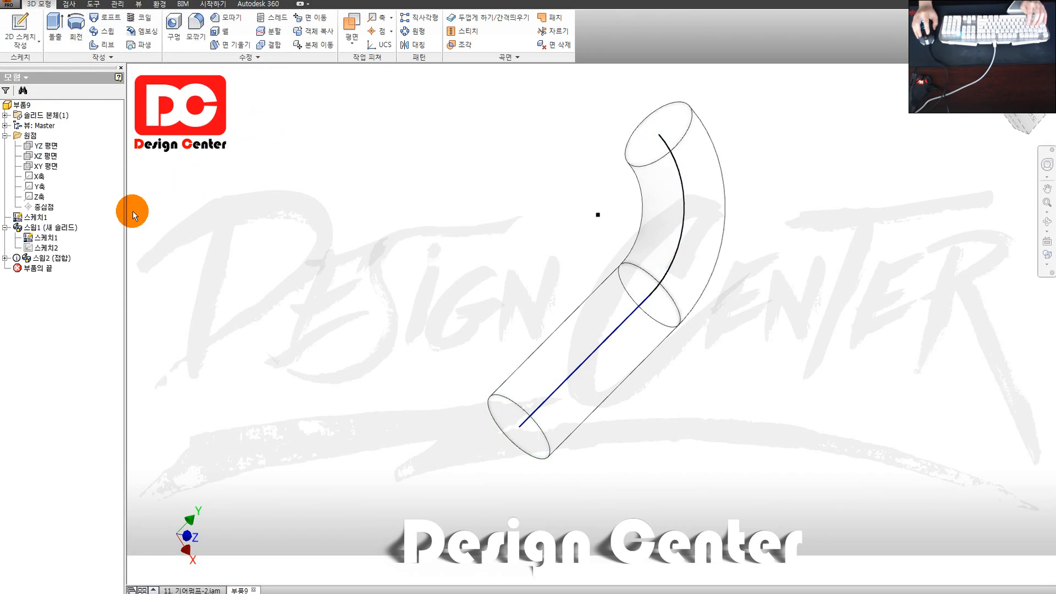
Step: Change the second sweep's operation from join to cut to hollow out the pipe
{"action": "left_click", "coordinate": [103, 31]}
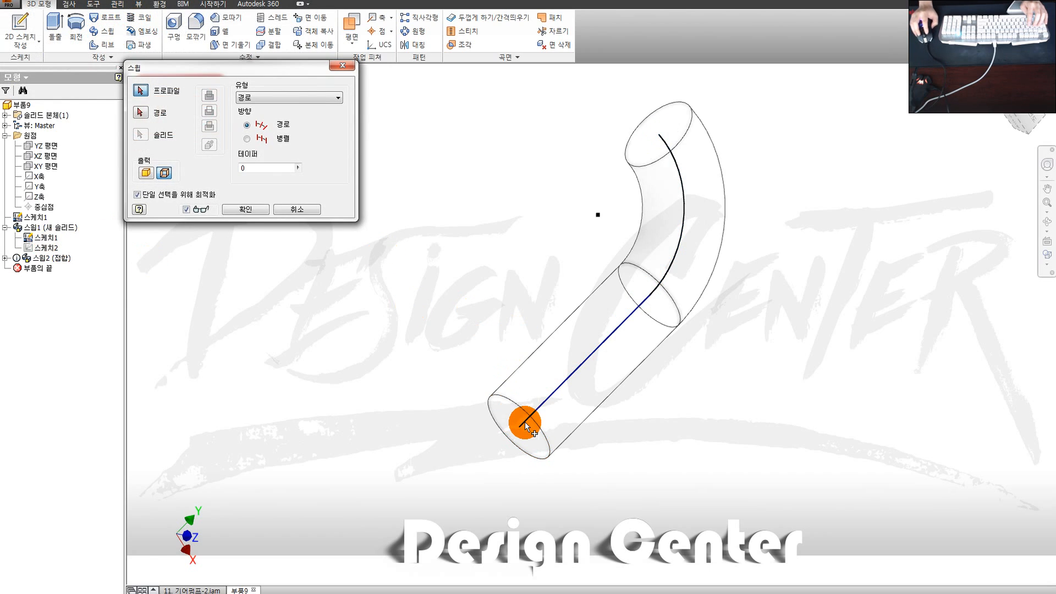
{"action": "key", "text": "Escape"}
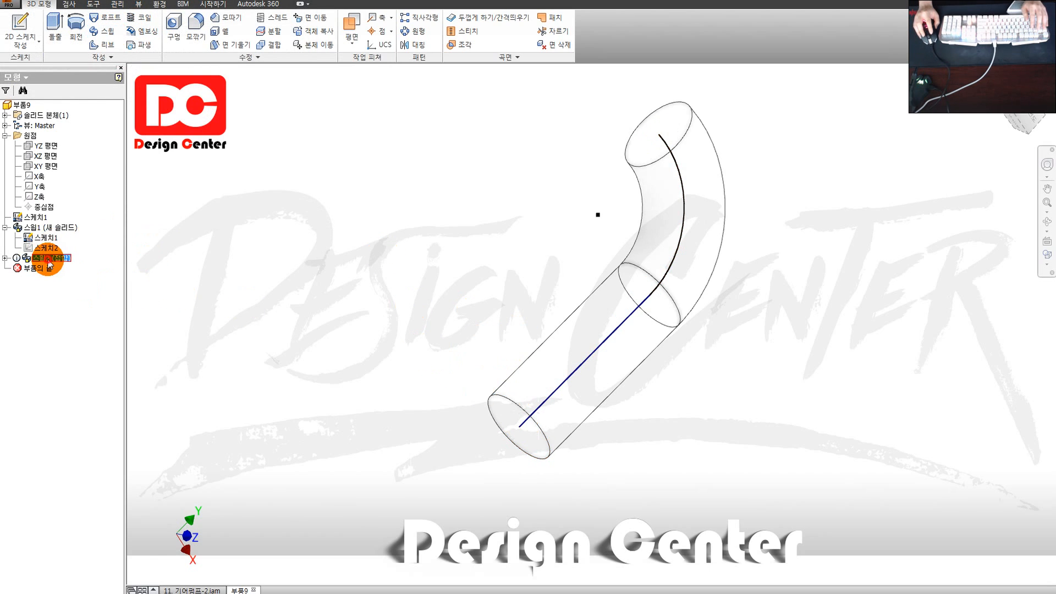
{"action": "double_click", "coordinate": [50, 258]}
{"action": "left_click", "coordinate": [209, 111]}
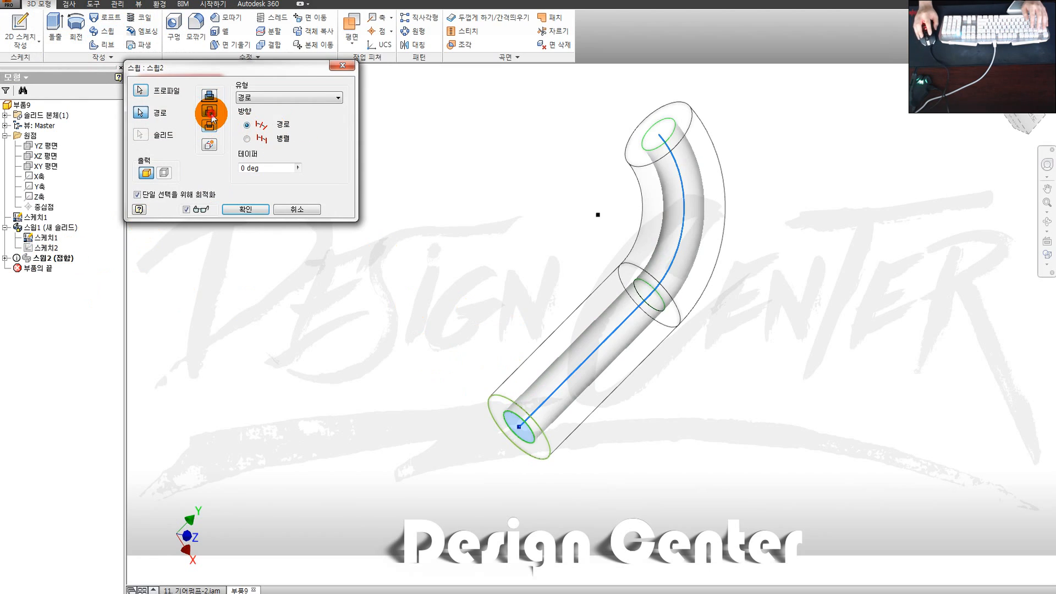
{"action": "left_click", "coordinate": [245, 209]}
{"action": "mouse_move", "coordinate": [549, 365]}
{"action": "middle_mouse_down", "text": "shift"}
{"action": "mouse_move", "coordinate": [591, 330]}
{"action": "mouse_move", "coordinate": [541, 366]}
{"action": "middle_mouse_up", "text": "shift"}
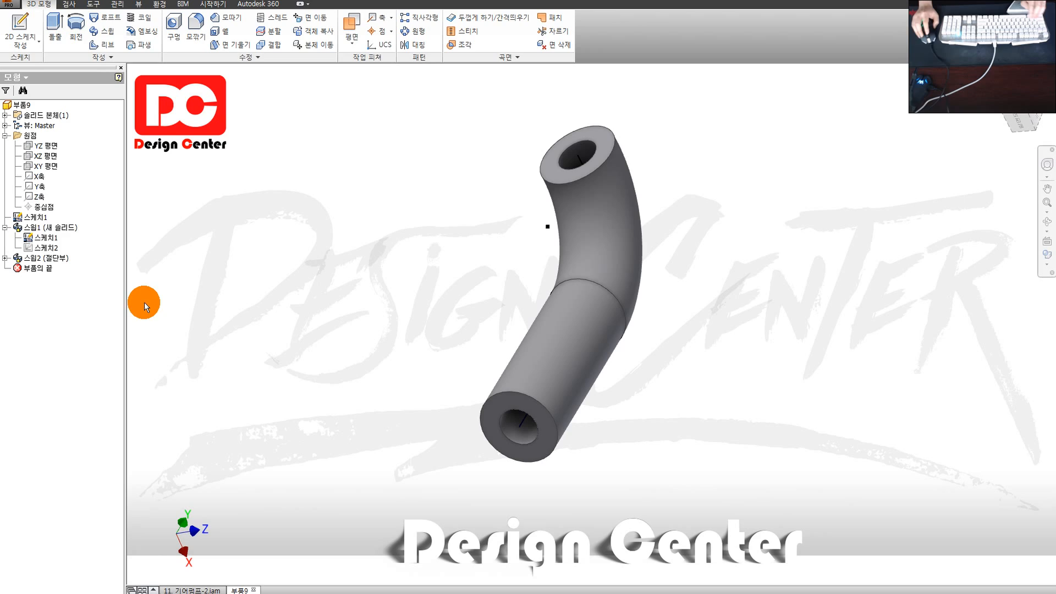
Step: Edit the path sketch 스케치1 and dimension the arc with a radius of 20
{"action": "right_click", "coordinate": [59, 238]}
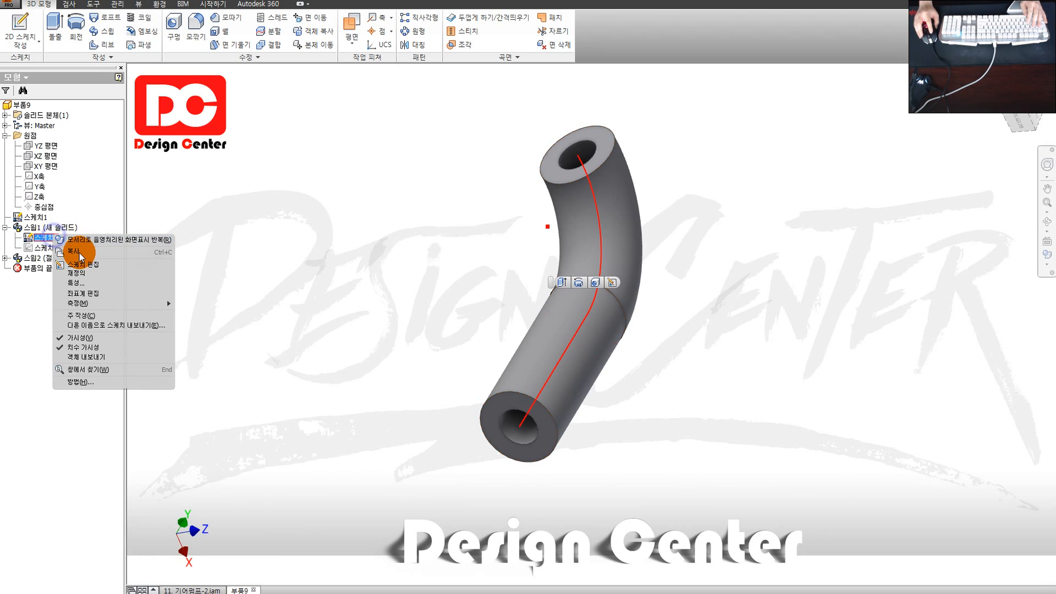
{"action": "left_click", "coordinate": [76, 264]}
{"action": "key", "text": "d"}
{"action": "left_click", "coordinate": [618, 194]}
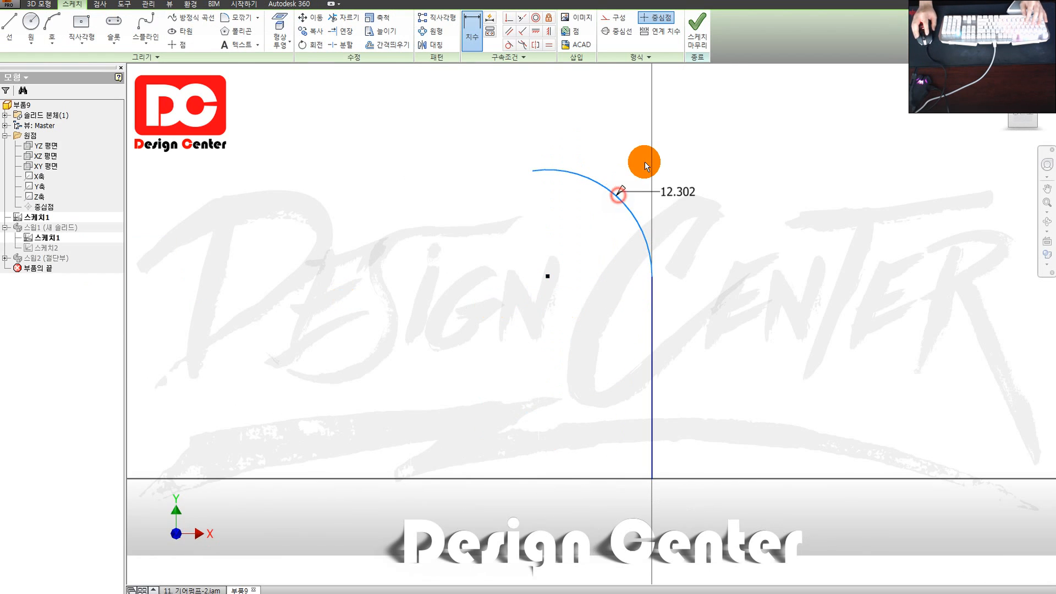
{"action": "left_click", "coordinate": [676, 163]}
{"action": "type", "text": "20"}
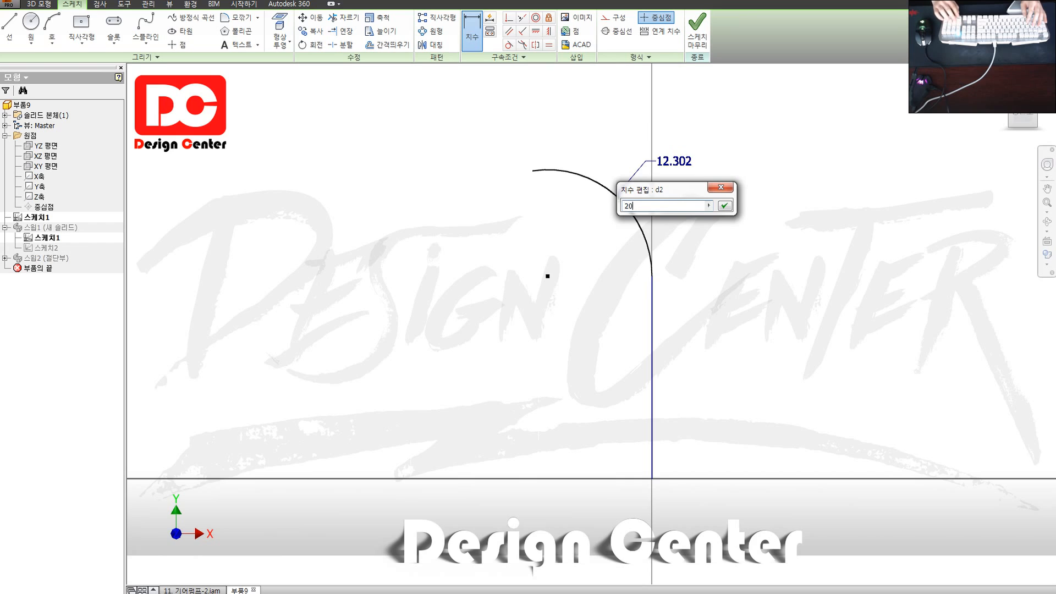
{"action": "key", "text": "Return"}
{"action": "scroll", "coordinate": [683, 174], "scroll_direction": "down", "scroll_amount": 5}
{"action": "scroll", "coordinate": [664, 171], "scroll_direction": "up", "scroll_amount": 3}
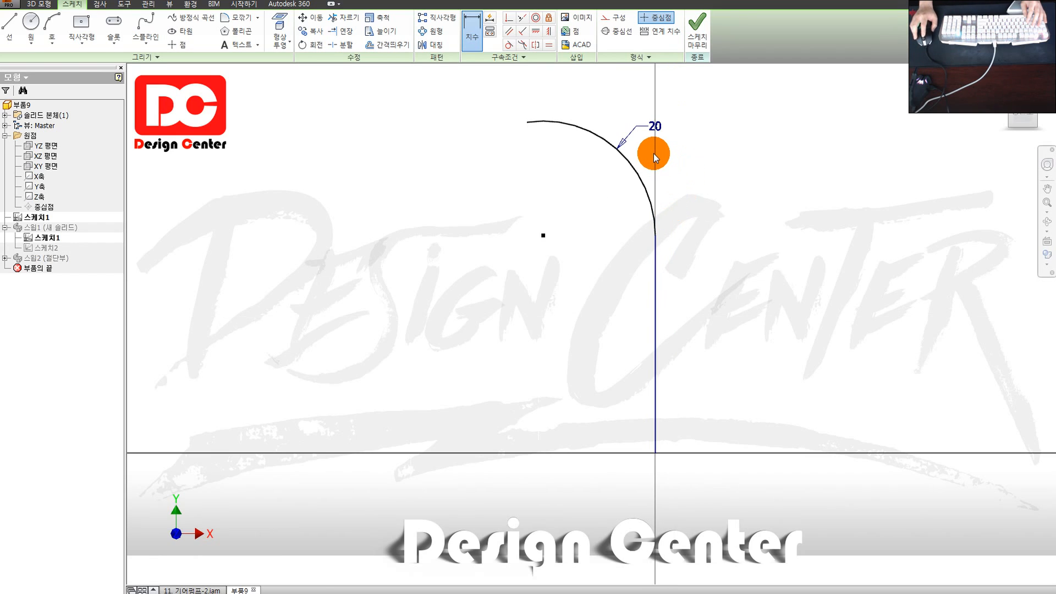
{"action": "middle_click_drag", "start_coordinate": [654, 154], "coordinate": [652, 171]}
Step: Dimension the path's straight line to a length of 10 and finish the sketch
{"action": "left_click", "coordinate": [655, 301]}
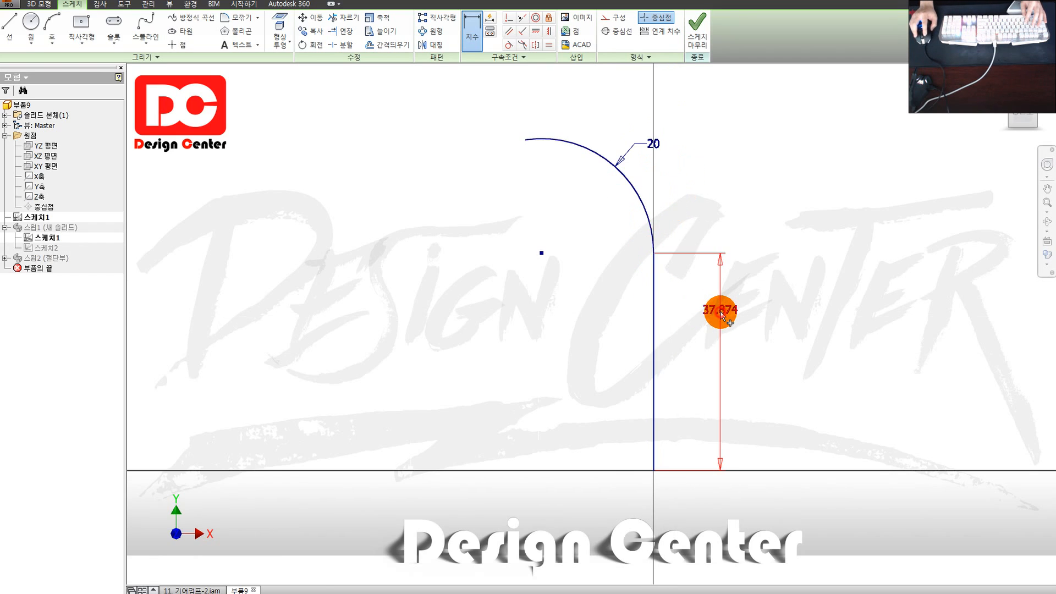
{"action": "left_click", "coordinate": [718, 308]}
{"action": "type", "text": "10"}
{"action": "key", "text": "Return"}
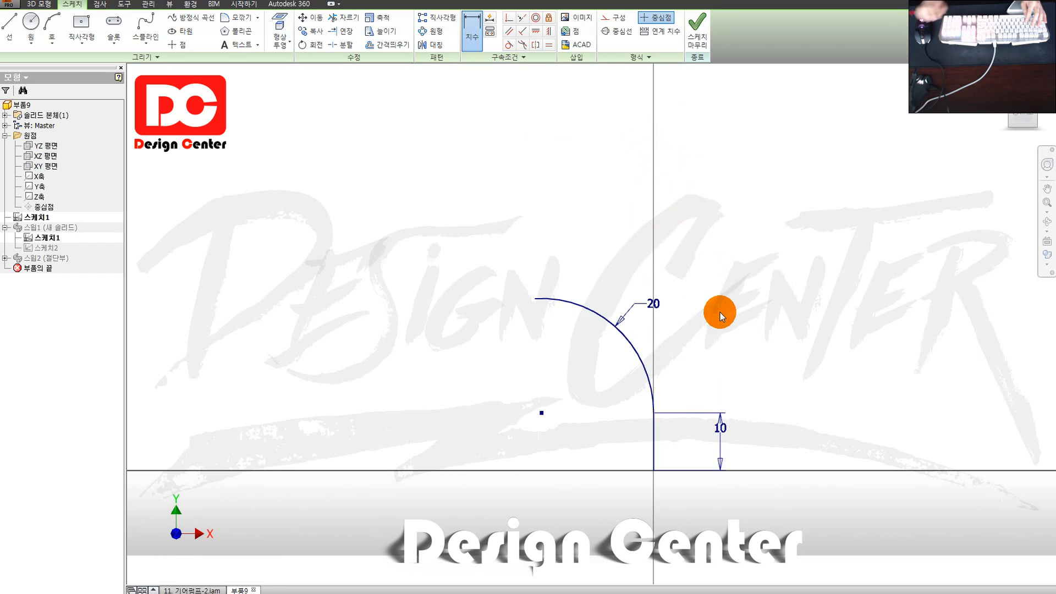
{"action": "left_click", "coordinate": [697, 40]}
{"action": "middle_click_drag", "start_coordinate": [592, 365], "coordinate": [542, 323], "text": "shift"}
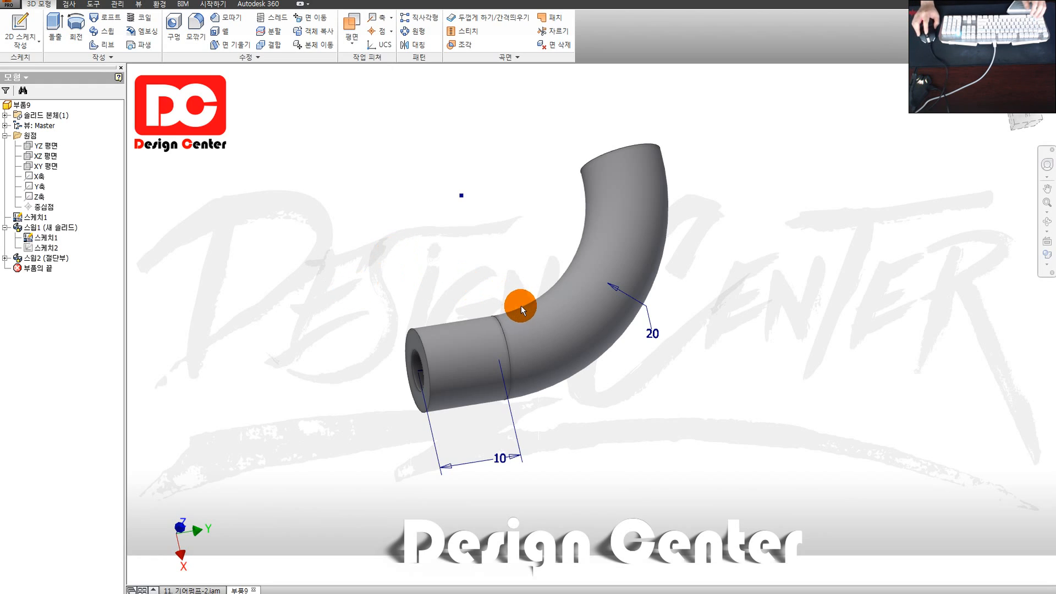
{"action": "middle_click_drag", "start_coordinate": [514, 306], "coordinate": [449, 294], "text": "shift"}
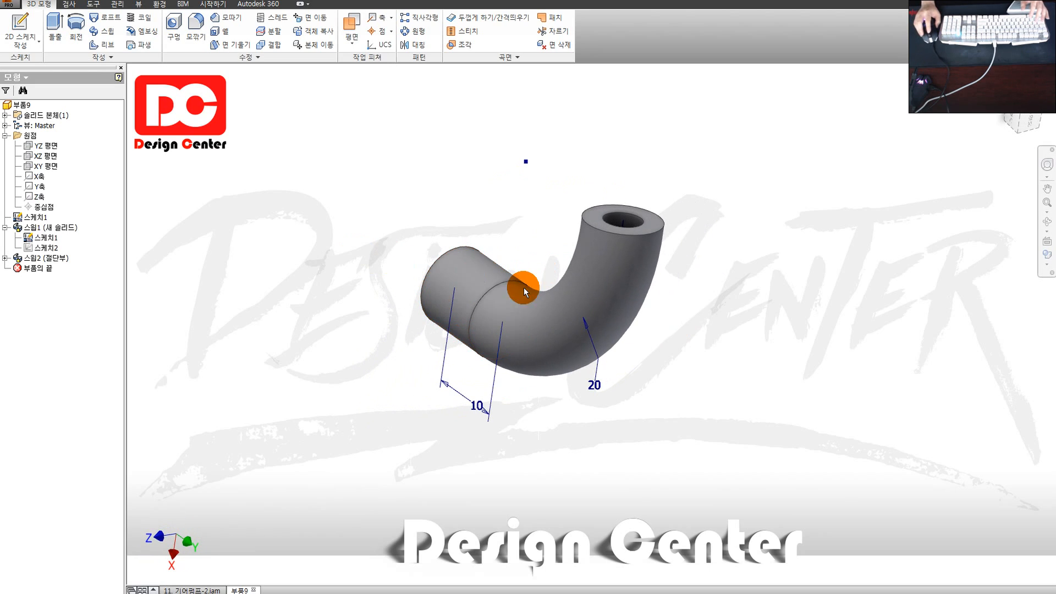
{"action": "middle_click_drag", "start_coordinate": [452, 347], "coordinate": [505, 333], "text": "shift"}
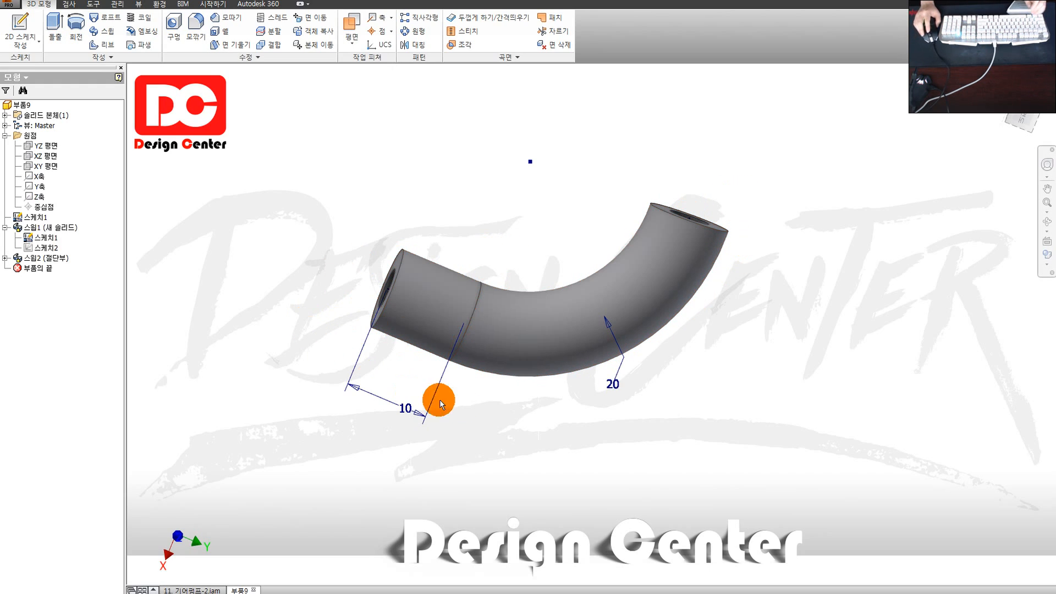
{"action": "middle_click_drag", "start_coordinate": [437, 406], "coordinate": [533, 397], "text": "shift"}
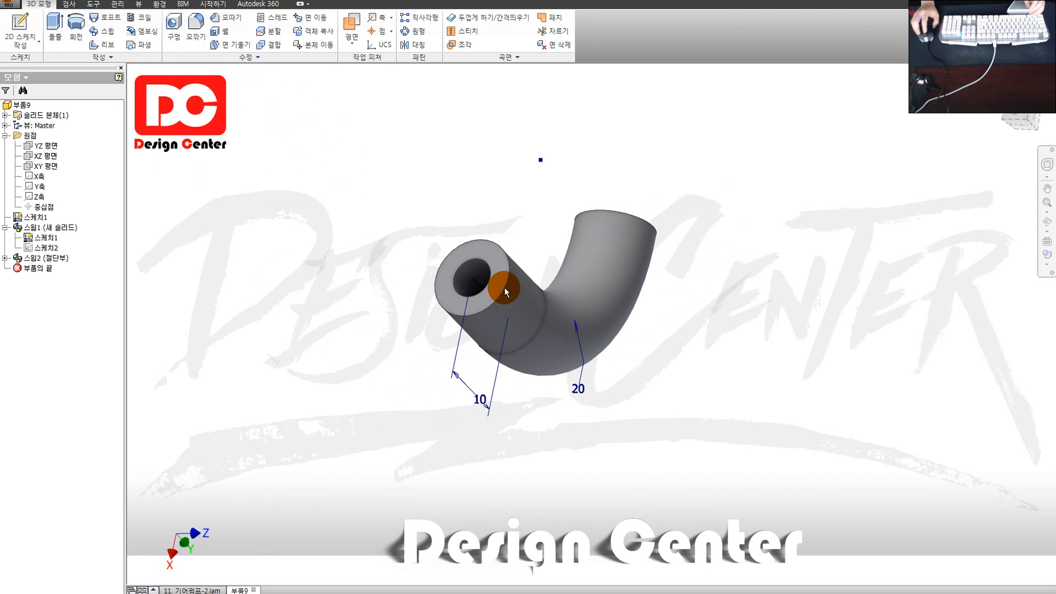
{"action": "middle_click_drag", "start_coordinate": [498, 294], "coordinate": [396, 311], "text": "shift"}
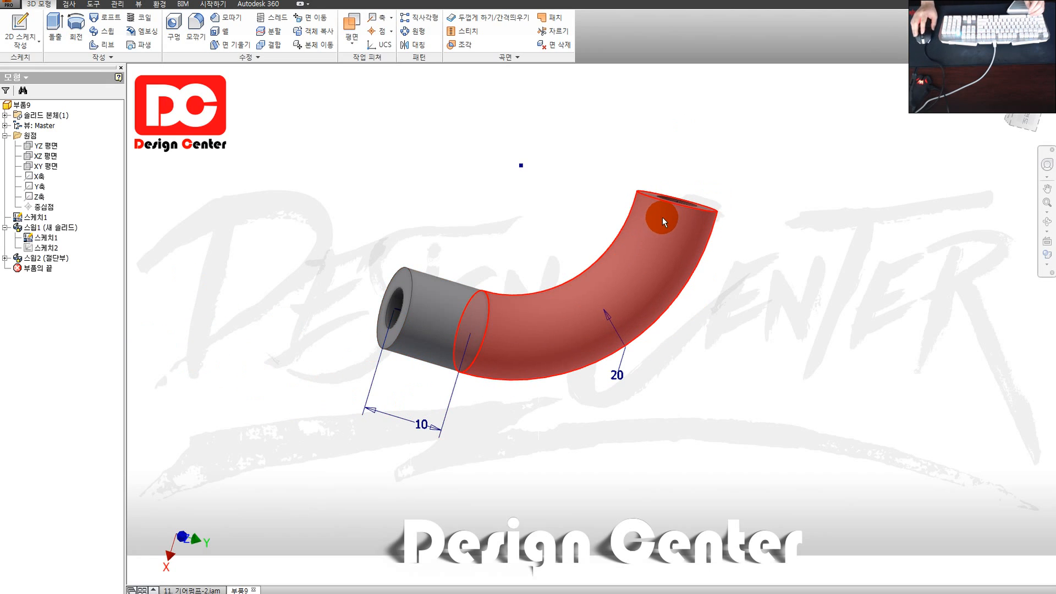
Step: Switch to the 11. 기어펌프-2.iam assembly and open its green body component for editing in its own window
{"action": "left_click", "coordinate": [189, 590]}
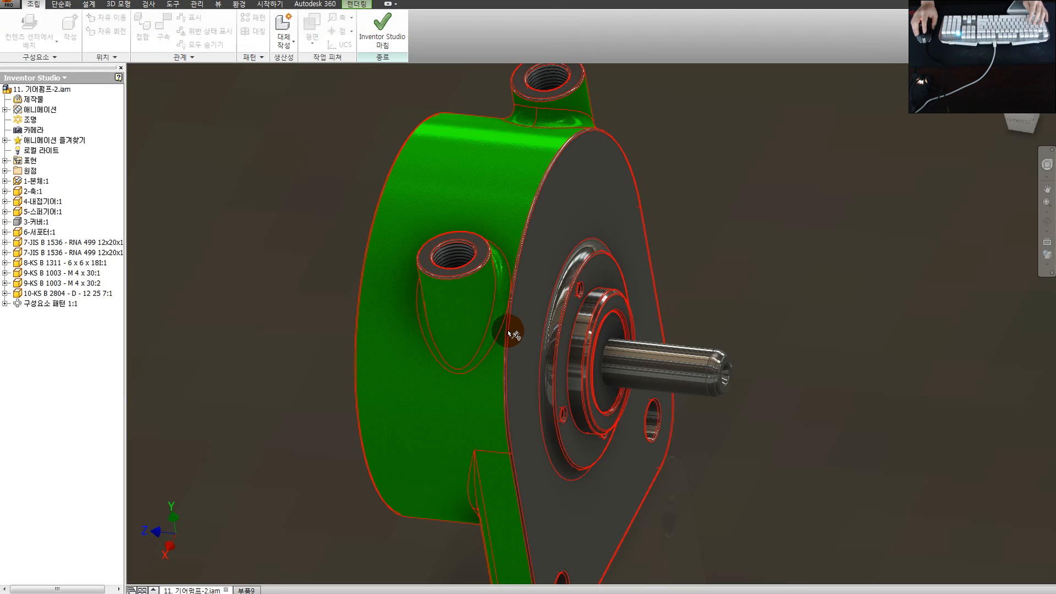
{"action": "right_click", "coordinate": [512, 325]}
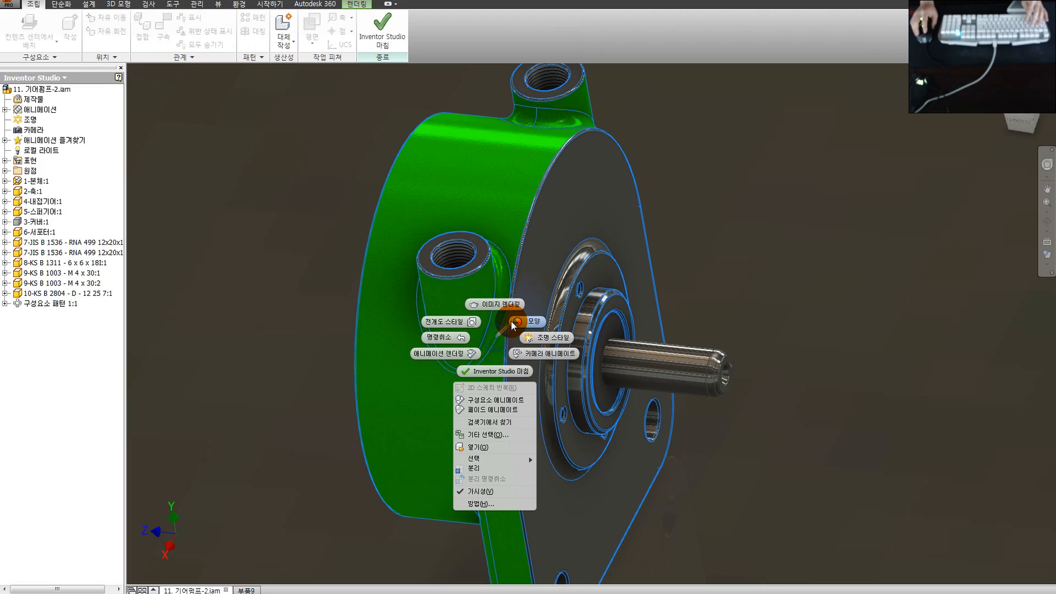
{"action": "left_click", "coordinate": [476, 446]}
Step: Examine the pump body's port and internal passages in wireframe display, tracing the curved passage beneath the threaded port
{"action": "middle_click_drag", "start_coordinate": [617, 368], "coordinate": [786, 327], "text": "shift"}
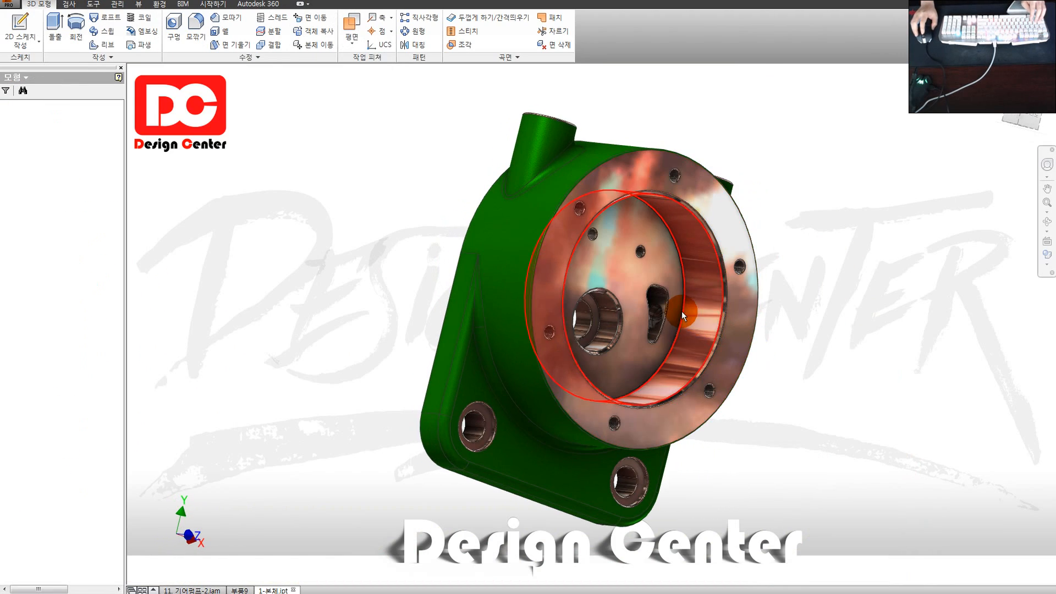
{"action": "scroll", "coordinate": [682, 311], "scroll_direction": "up", "scroll_amount": 3}
{"action": "scroll", "coordinate": [647, 325], "scroll_direction": "up", "scroll_amount": 3}
{"action": "middle_click_drag", "start_coordinate": [707, 360], "coordinate": [688, 406], "text": "shift"}
{"action": "scroll", "coordinate": [688, 405], "scroll_direction": "down", "scroll_amount": 3}
{"action": "key", "text": "ctrl+1"}
{"action": "left_click", "coordinate": [678, 259]}
{"action": "left_click_drag", "start_coordinate": [622, 125], "coordinate": [627, 409]}
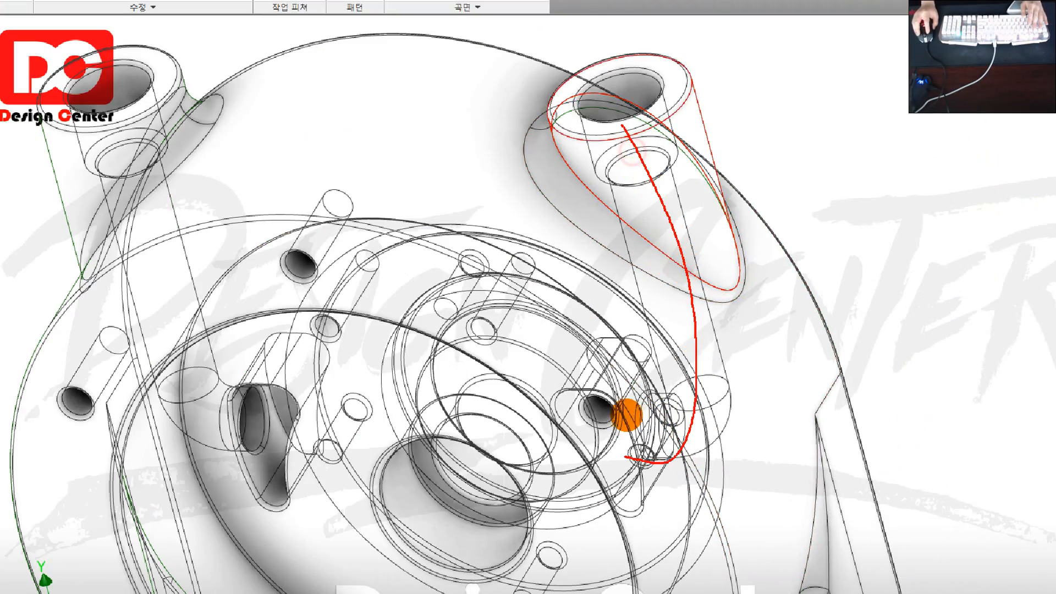
{"action": "mouse_move", "coordinate": [738, 374]}
{"action": "left_mouse_down"}
{"action": "mouse_move", "coordinate": [597, 237]}
{"action": "mouse_move", "coordinate": [627, 390]}
{"action": "left_mouse_up"}
{"action": "key", "text": "Escape"}
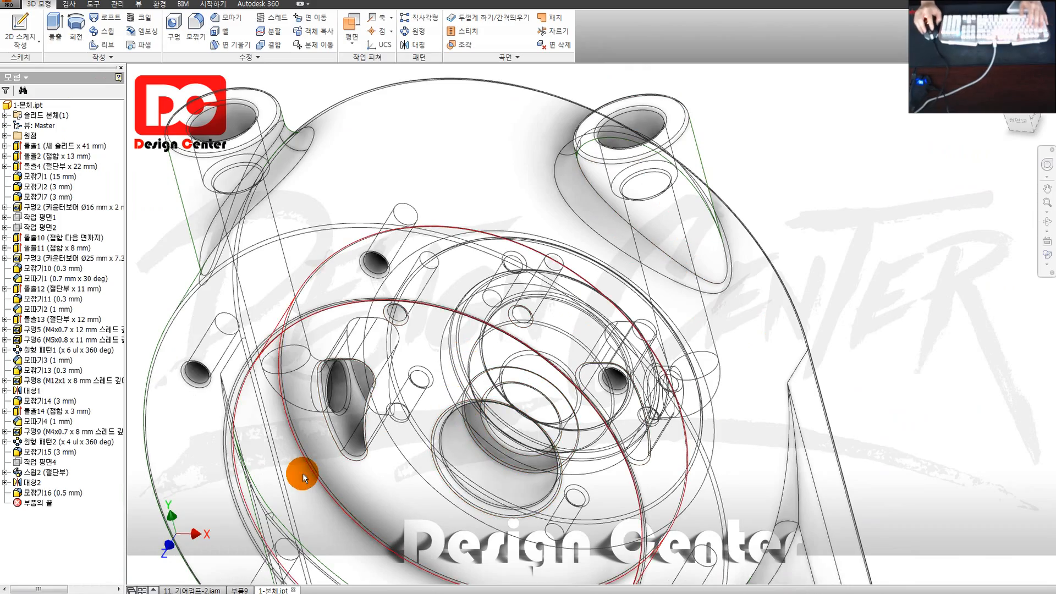
Step: Return to the 부품9 part and view the pipe from an angle showing its open end
{"action": "left_click", "coordinate": [240, 589]}
{"action": "left_click", "coordinate": [583, 400]}
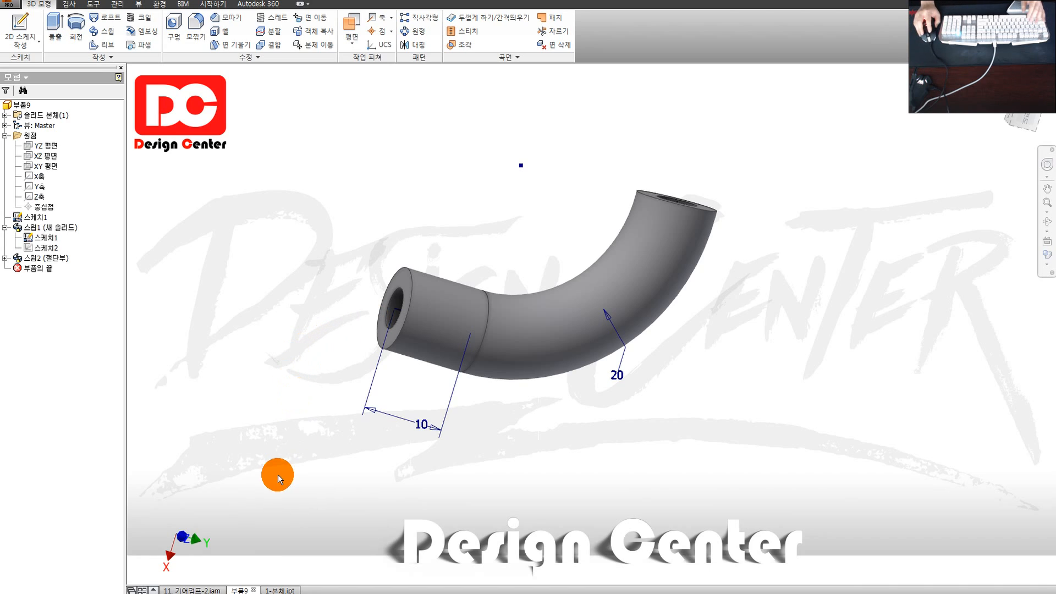
{"action": "left_click", "coordinate": [8, 2]}
{"action": "left_click", "coordinate": [414, 215]}
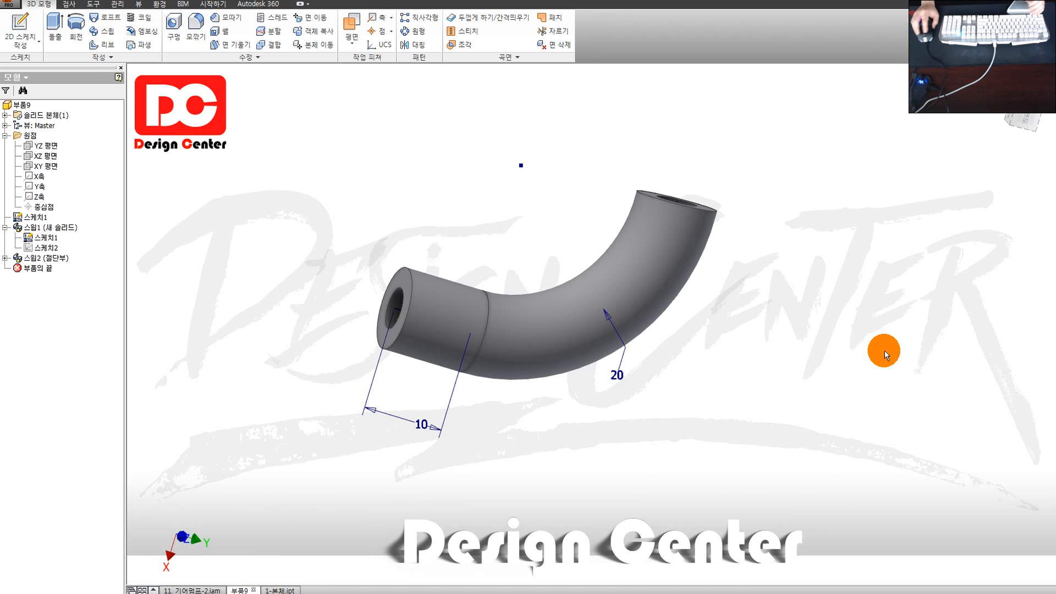
{"action": "middle_click_drag", "start_coordinate": [793, 343], "coordinate": [750, 364], "text": "shift"}
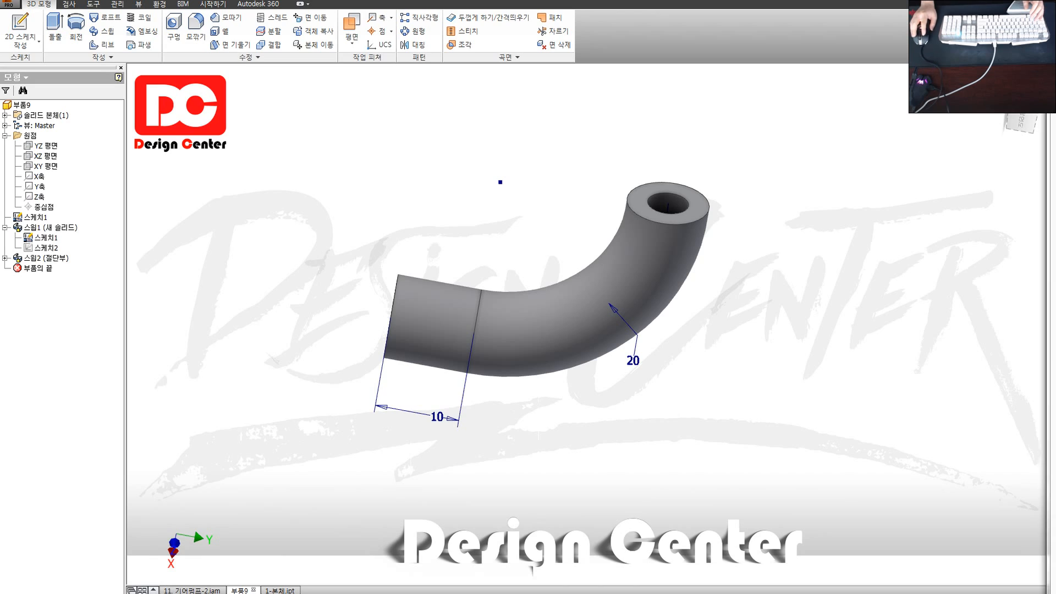
Step: Bring up the 20160305+3DP+2급+기출문제.pdf drawing in Adobe Acrobat Reader and examine its 3D view, plan view and sections
{"action": "left_click_drag", "start_coordinate": [1055, 11], "coordinate": [411, 53]}
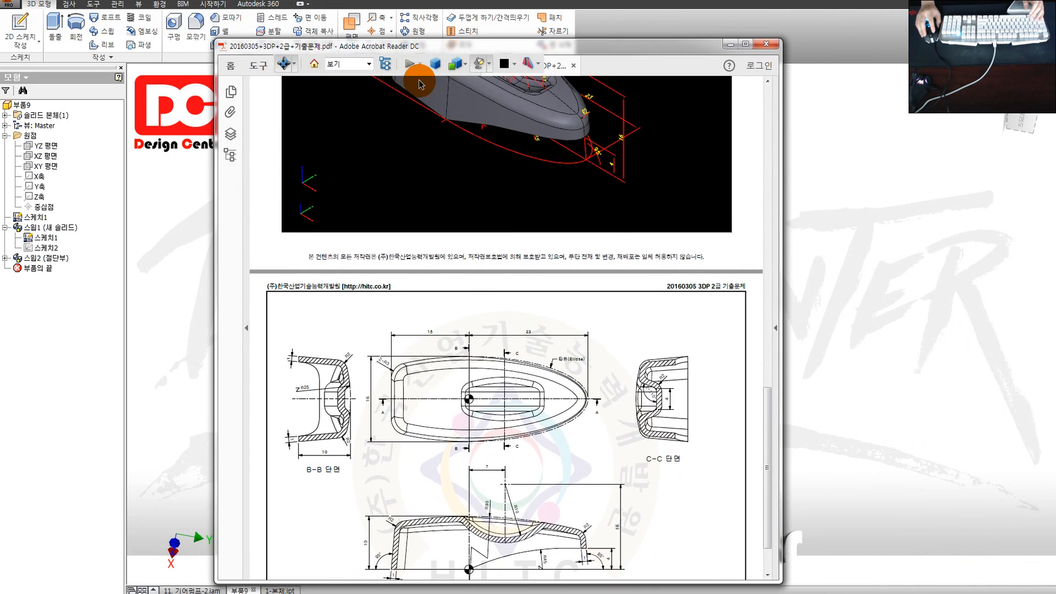
{"action": "left_click_drag", "start_coordinate": [613, 389], "coordinate": [631, 292]}
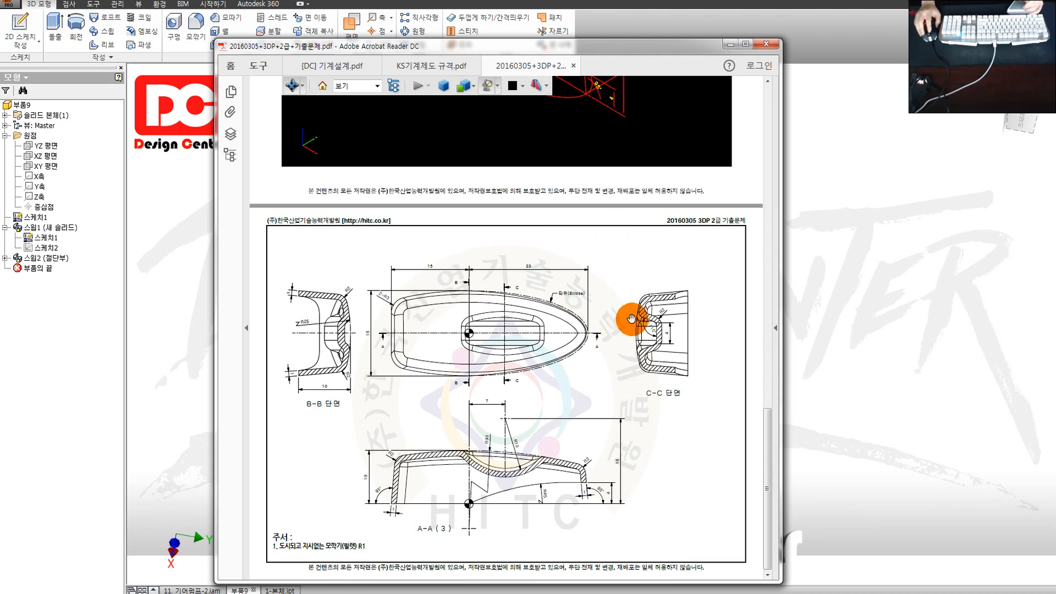
{"action": "scroll", "coordinate": [586, 348], "scroll_direction": "up", "scroll_amount": 2}
{"action": "scroll", "coordinate": [586, 347], "scroll_direction": "up", "scroll_amount": 4}
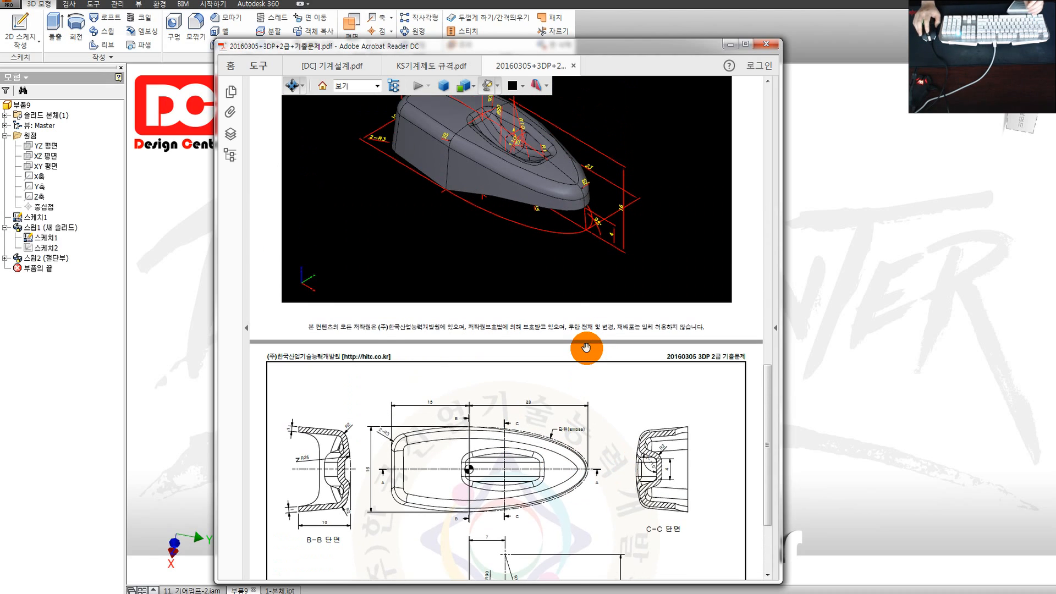
{"action": "scroll", "coordinate": [586, 348], "scroll_direction": "down", "scroll_amount": 5}
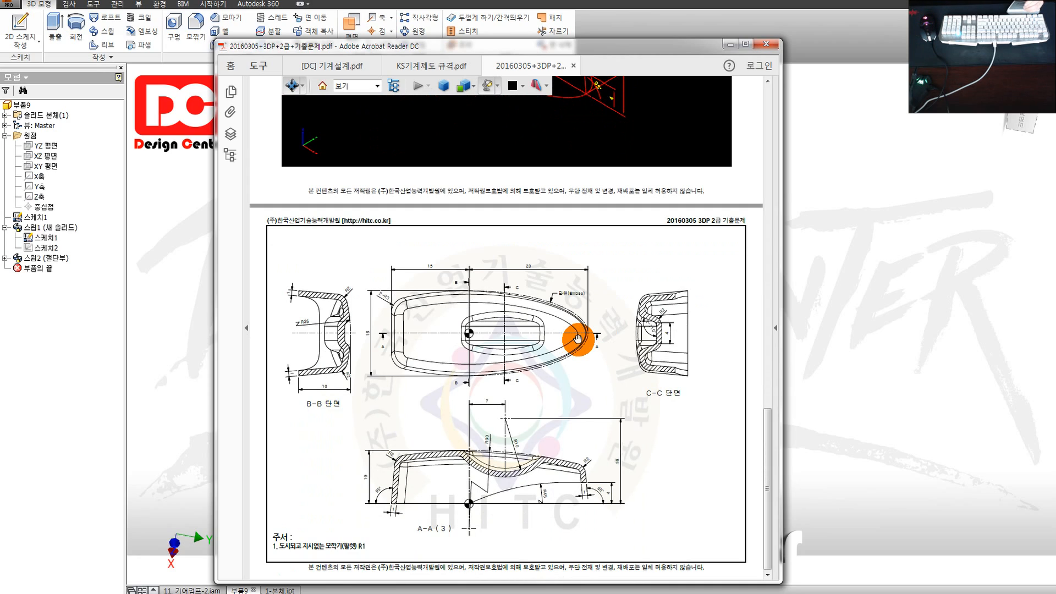
{"action": "scroll", "coordinate": [587, 327], "scroll_direction": "up", "scroll_amount": 5}
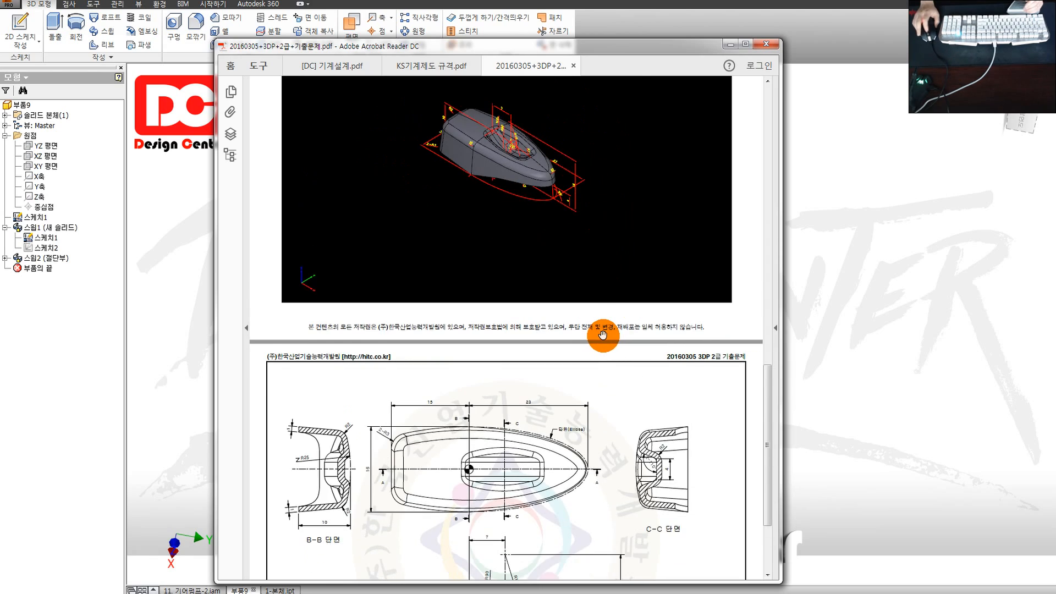
{"action": "scroll", "coordinate": [599, 393], "scroll_direction": "down", "scroll_amount": 5}
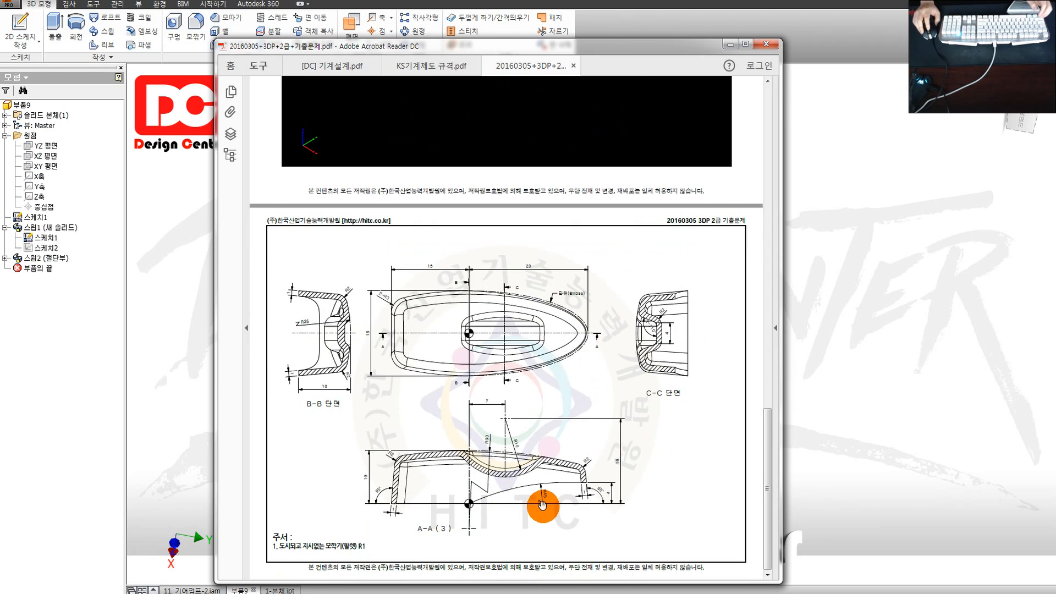
{"action": "scroll", "coordinate": [540, 503], "scroll_direction": "up", "scroll_amount": 2, "text": "ctrl"}
{"action": "scroll", "coordinate": [549, 470], "scroll_direction": "down", "scroll_amount": 2, "text": "ctrl"}
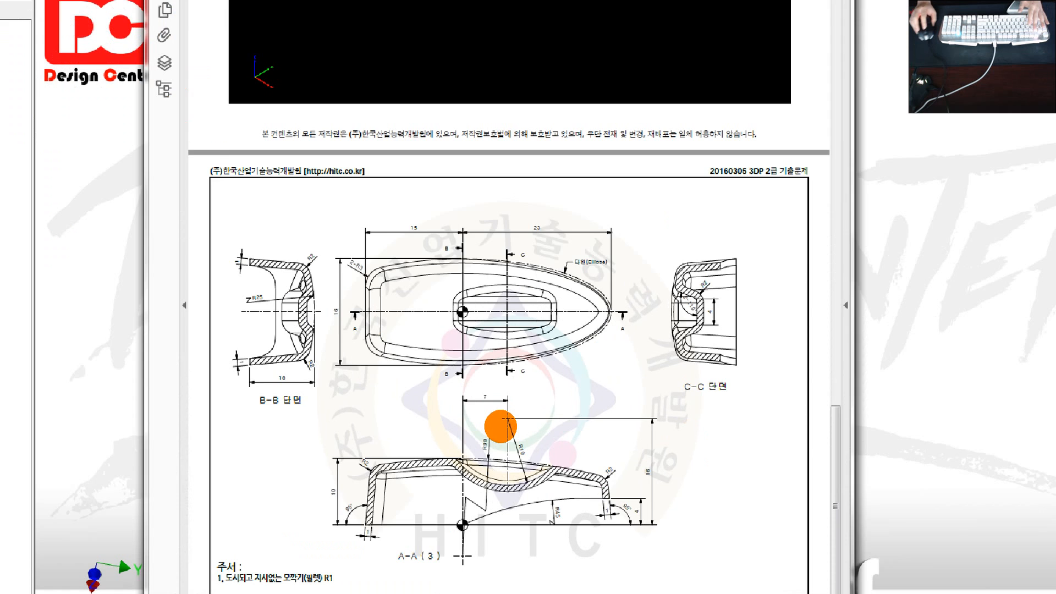
Step: Trace the upper curve of section A-A, the elliptical plan outline and the rounded profile of section C-C on the exam drawing
{"action": "left_click_drag", "start_coordinate": [340, 476], "coordinate": [618, 474]}
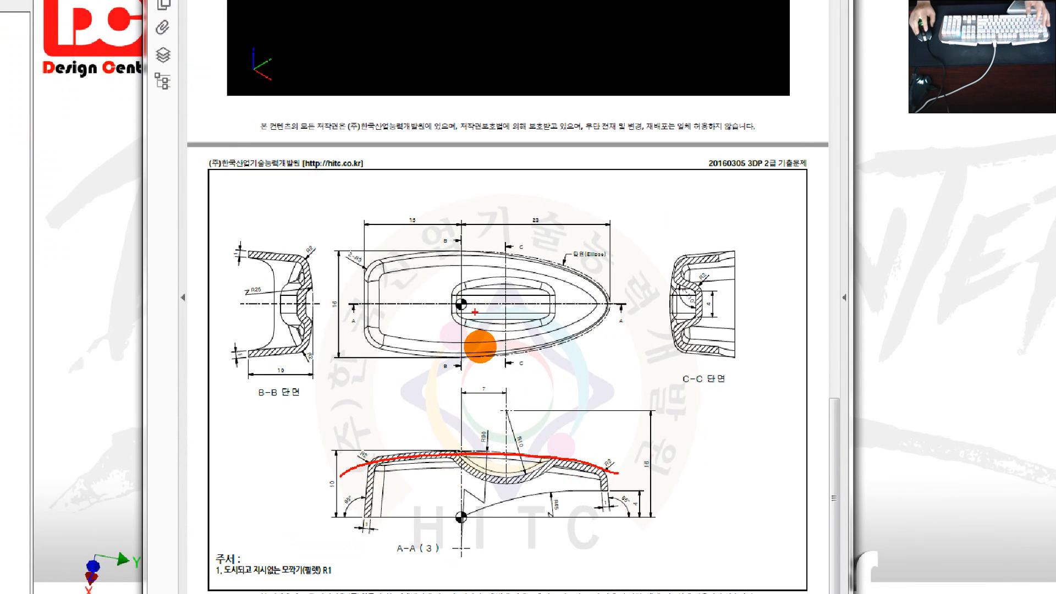
{"action": "mouse_move", "coordinate": [532, 357]}
{"action": "left_mouse_down"}
{"action": "mouse_move", "coordinate": [356, 356]}
{"action": "mouse_move", "coordinate": [587, 337]}
{"action": "mouse_move", "coordinate": [510, 341]}
{"action": "left_mouse_up"}
{"action": "left_click_drag", "start_coordinate": [214, 319], "coordinate": [354, 307]}
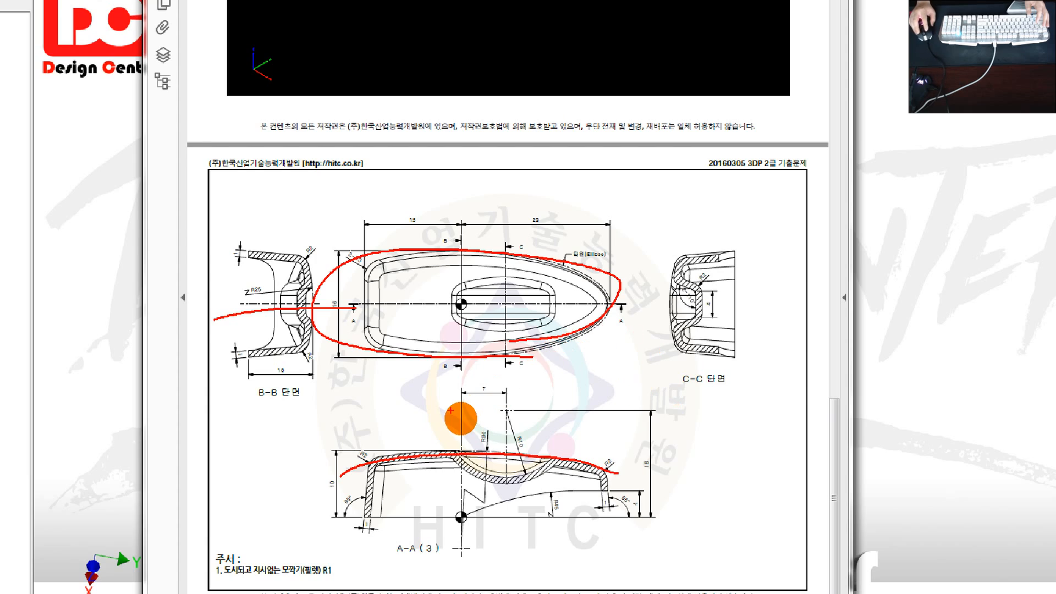
{"action": "mouse_move", "coordinate": [374, 386]}
{"action": "left_mouse_down"}
{"action": "mouse_move", "coordinate": [572, 413]}
{"action": "mouse_move", "coordinate": [638, 434]}
{"action": "left_mouse_up"}
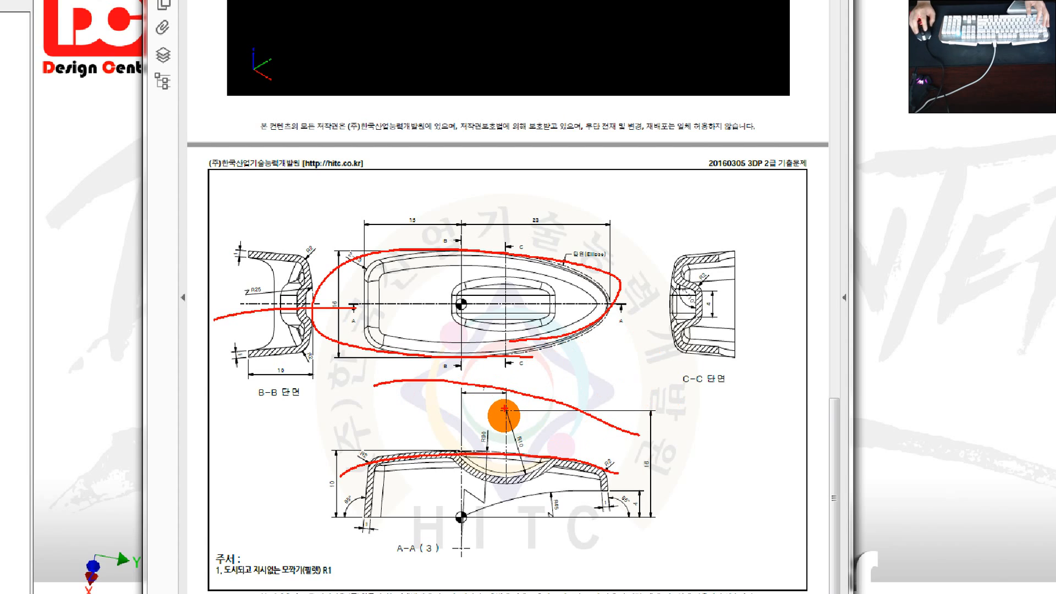
{"action": "mouse_move", "coordinate": [673, 271]}
{"action": "left_mouse_down"}
{"action": "mouse_move", "coordinate": [674, 286]}
{"action": "mouse_move", "coordinate": [733, 238]}
{"action": "left_mouse_up"}
{"action": "left_click_drag", "start_coordinate": [674, 297], "coordinate": [734, 367]}
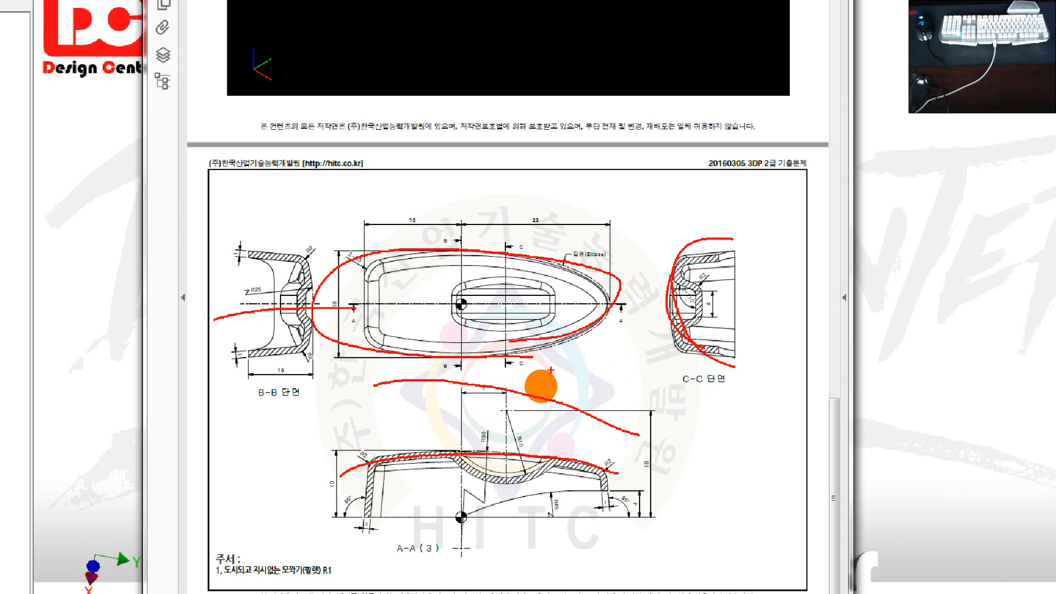
{"action": "key", "text": "Escape"}
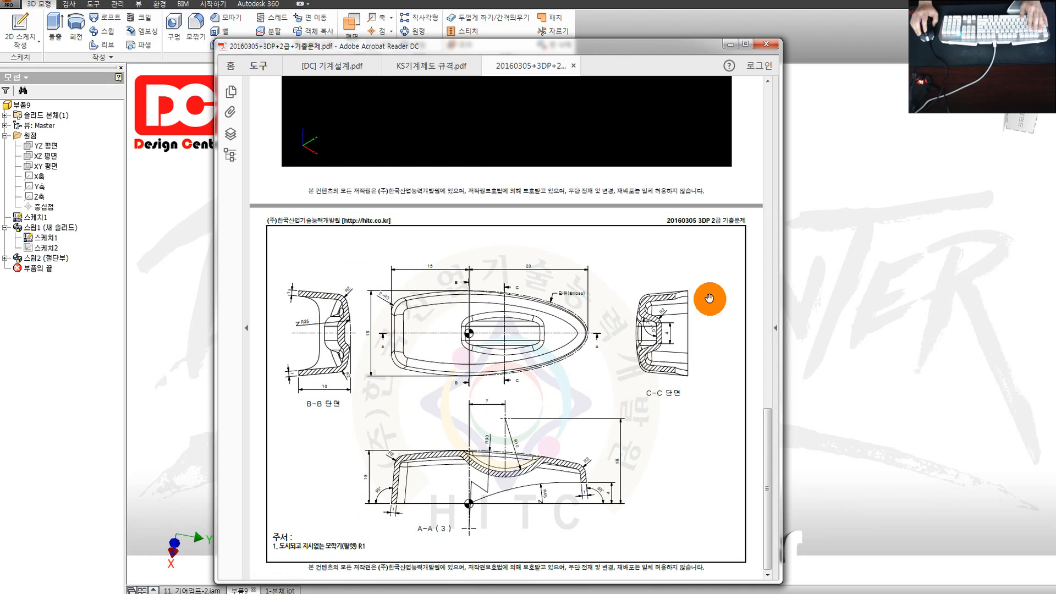
Step: Place the PDF drawing window beside the part model, narrowed and extended to full screen height
{"action": "left_click_drag", "start_coordinate": [520, 46], "coordinate": [333, 34]}
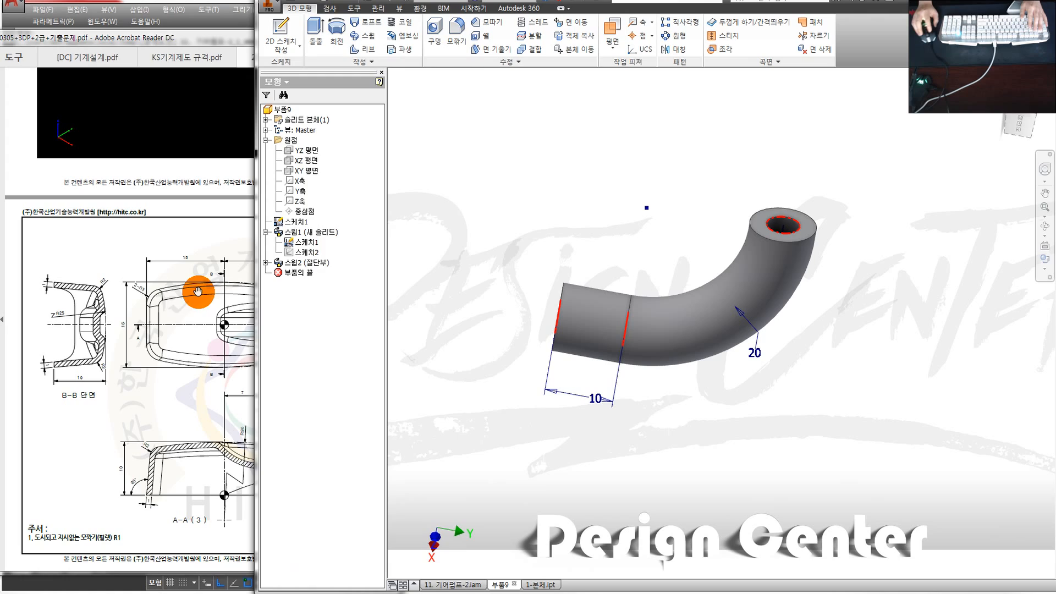
{"action": "left_click", "coordinate": [196, 297]}
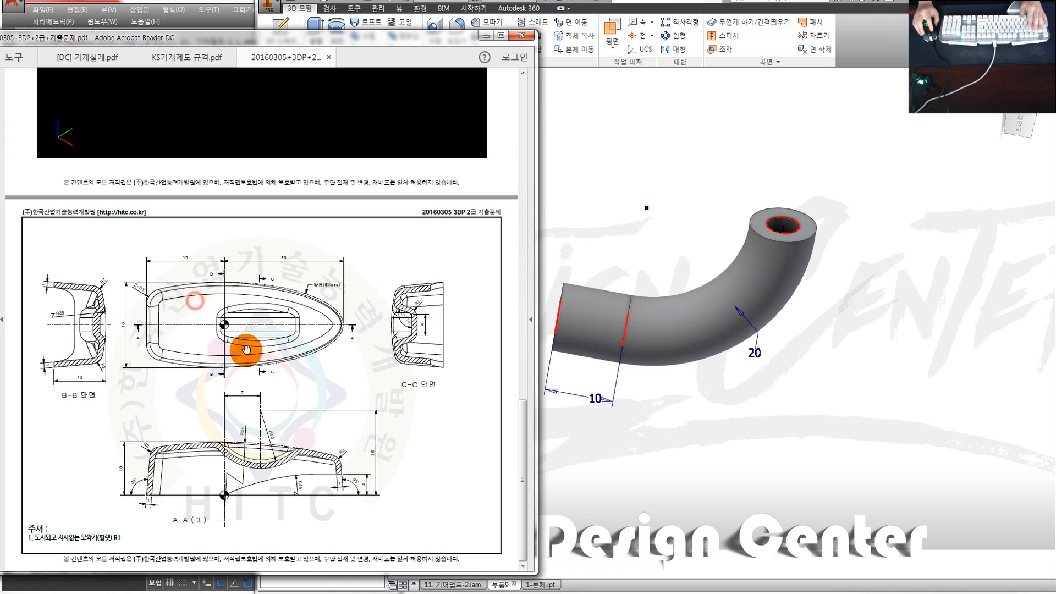
{"action": "left_click_drag", "start_coordinate": [536, 303], "coordinate": [400, 301]}
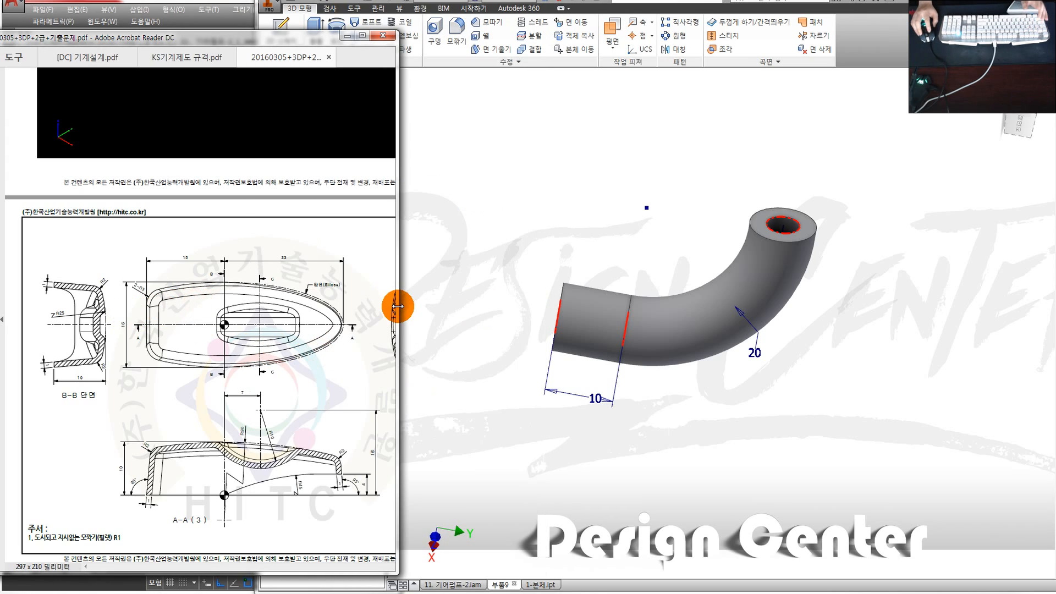
{"action": "left_click_drag", "start_coordinate": [266, 573], "coordinate": [266, 589]}
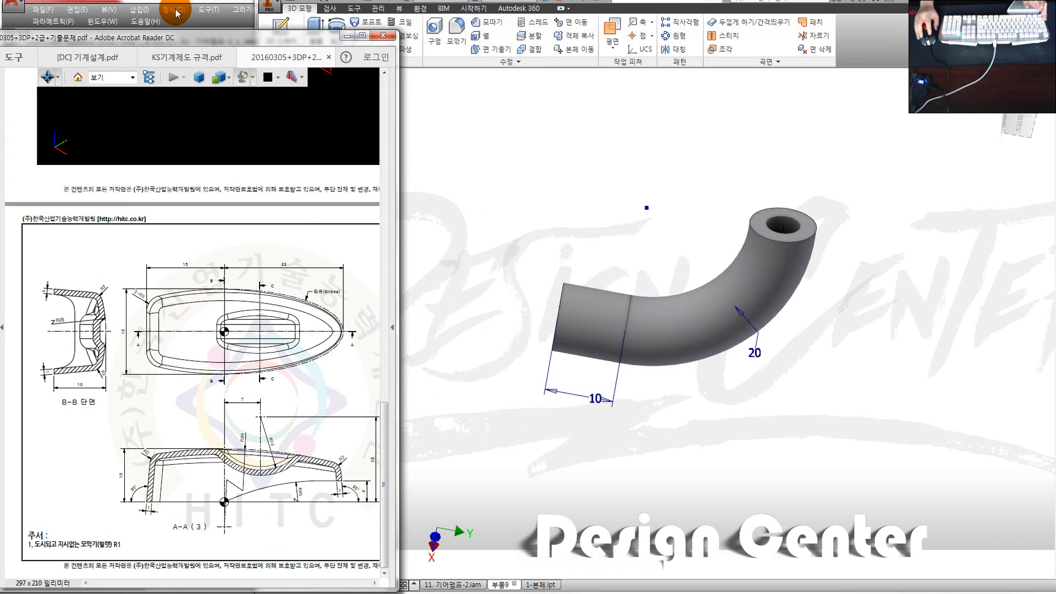
{"action": "left_click_drag", "start_coordinate": [172, 31], "coordinate": [172, 0]}
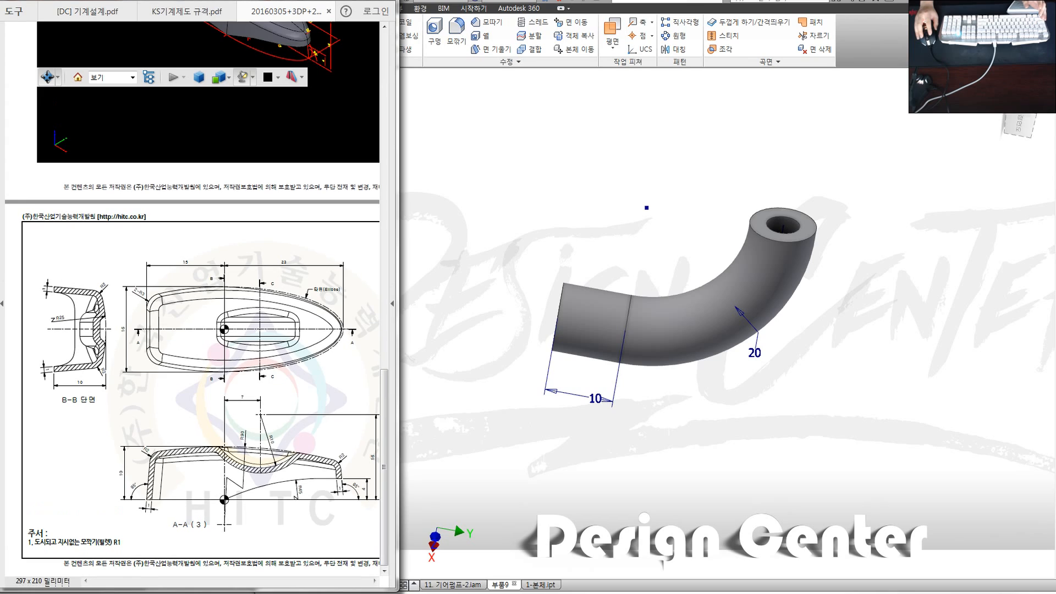
Step: Bring the plan view and section A-A of the exam drawing fully into the narrowed PDF window
{"action": "mouse_move", "coordinate": [377, 372]}
{"action": "left_mouse_down"}
{"action": "mouse_move", "coordinate": [304, 372]}
{"action": "mouse_move", "coordinate": [337, 370]}
{"action": "left_mouse_up"}
{"action": "mouse_move", "coordinate": [195, 358]}
{"action": "left_mouse_down"}
{"action": "mouse_move", "coordinate": [228, 354]}
{"action": "mouse_move", "coordinate": [165, 353]}
{"action": "mouse_move", "coordinate": [238, 353]}
{"action": "mouse_move", "coordinate": [217, 329]}
{"action": "mouse_move", "coordinate": [252, 337]}
{"action": "mouse_move", "coordinate": [217, 352]}
{"action": "mouse_move", "coordinate": [190, 333]}
{"action": "mouse_move", "coordinate": [207, 337]}
{"action": "mouse_move", "coordinate": [167, 337]}
{"action": "mouse_move", "coordinate": [297, 322]}
{"action": "mouse_move", "coordinate": [243, 333]}
{"action": "left_mouse_up"}
{"action": "left_click", "coordinate": [432, 314]}
{"action": "left_click", "coordinate": [195, 331]}
{"action": "mouse_move", "coordinate": [122, 362]}
{"action": "left_mouse_down"}
{"action": "mouse_move", "coordinate": [183, 292]}
{"action": "mouse_move", "coordinate": [203, 377]}
{"action": "mouse_move", "coordinate": [198, 321]}
{"action": "mouse_move", "coordinate": [280, 292]}
{"action": "mouse_move", "coordinate": [183, 307]}
{"action": "mouse_move", "coordinate": [198, 298]}
{"action": "left_mouse_up"}
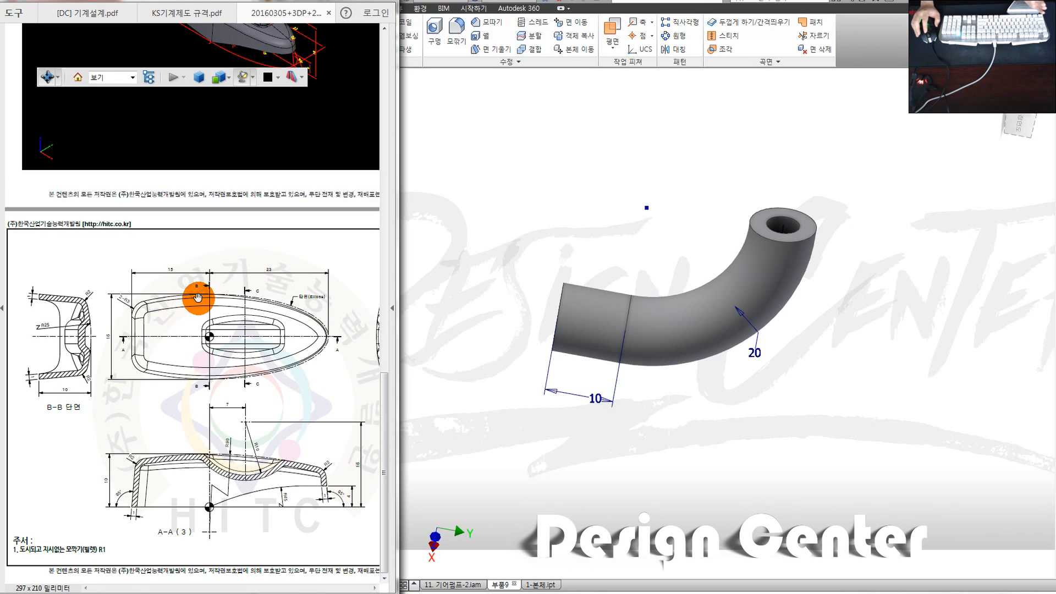
{"action": "mouse_move", "coordinate": [197, 297]}
{"action": "left_mouse_down"}
{"action": "mouse_move", "coordinate": [285, 302]}
{"action": "mouse_move", "coordinate": [228, 281]}
{"action": "left_mouse_up"}
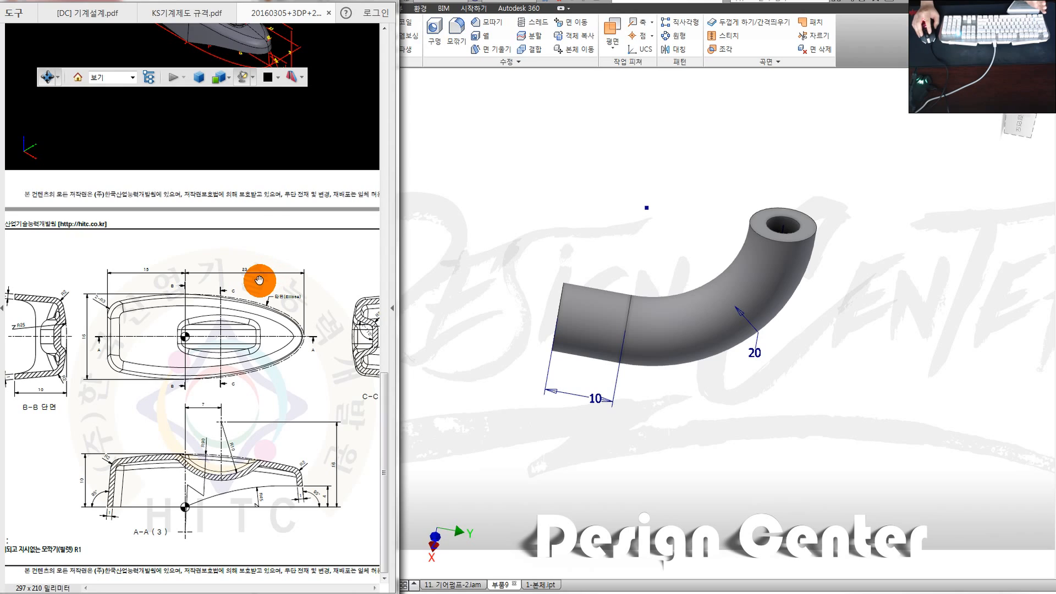
Step: Close the 부품9 part without saving and create a new metric part from the Standard (mm).ipt template
{"action": "left_click", "coordinate": [484, 278]}
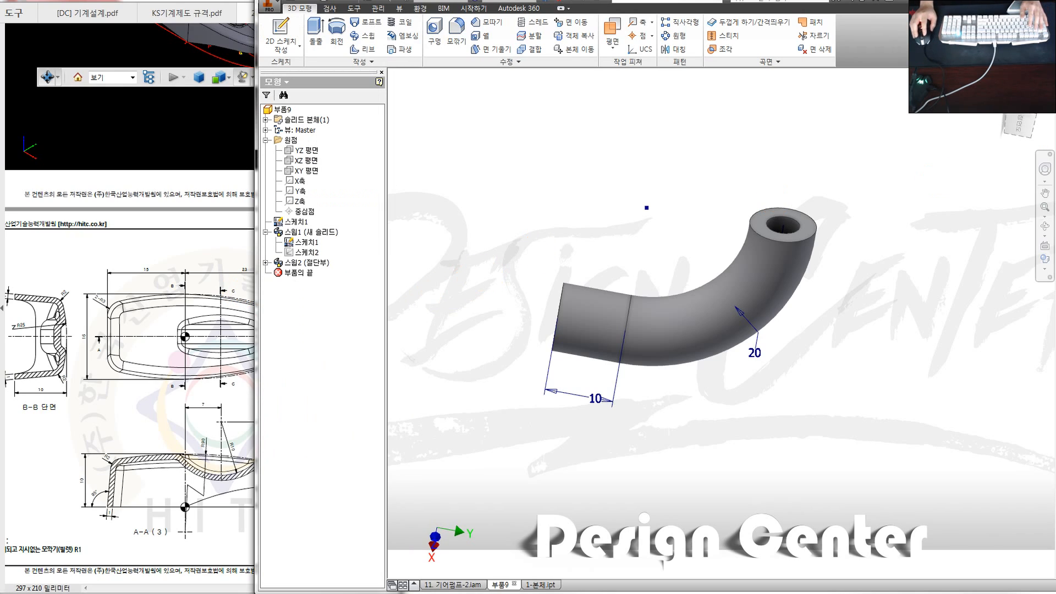
{"action": "key", "text": "ctrl+F4"}
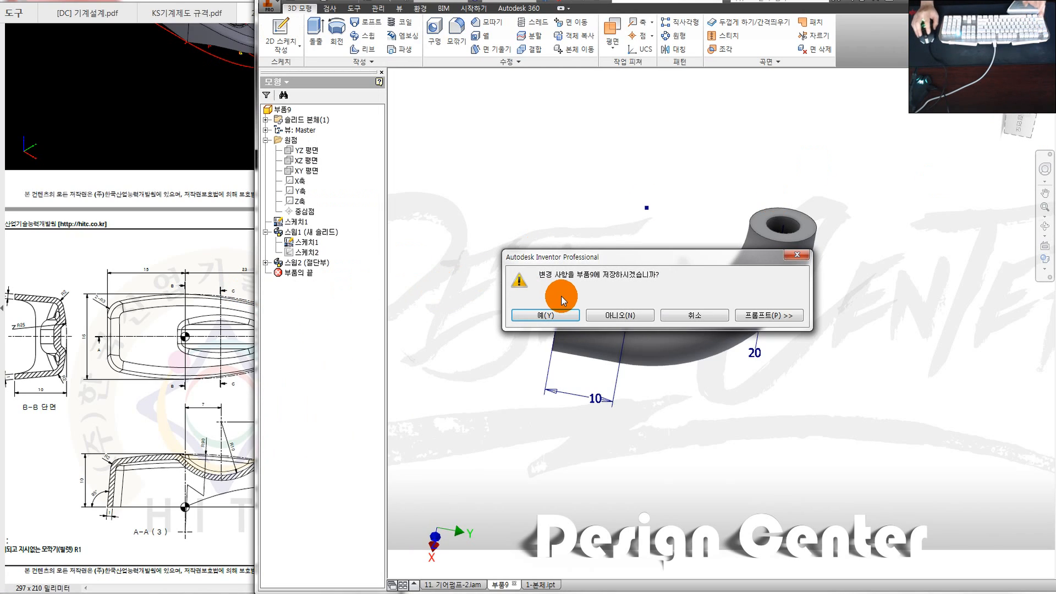
{"action": "left_click", "coordinate": [620, 312]}
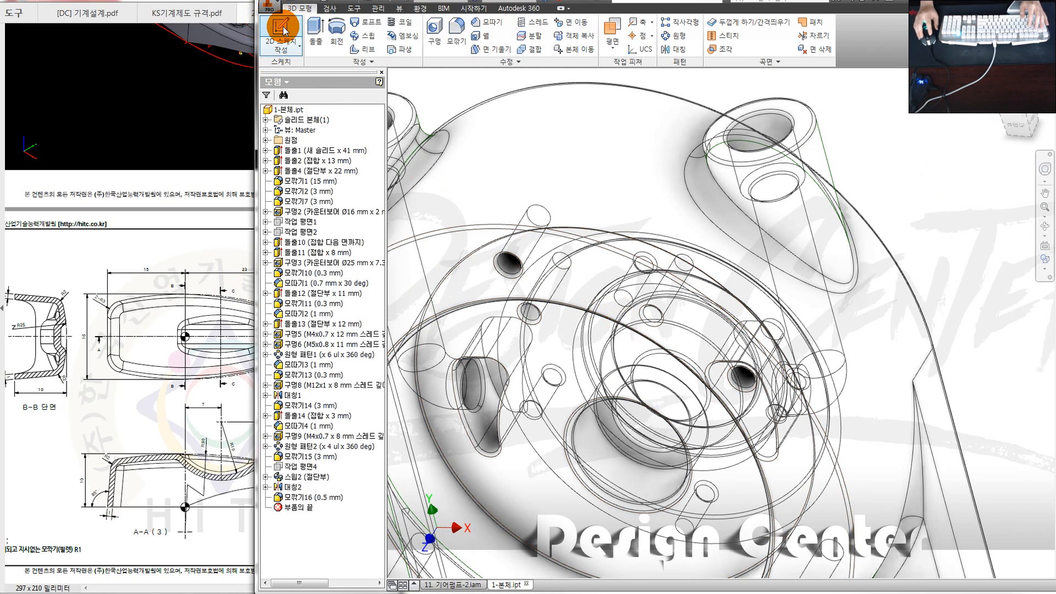
{"action": "left_click", "coordinate": [269, 4]}
{"action": "left_click", "coordinate": [292, 61]}
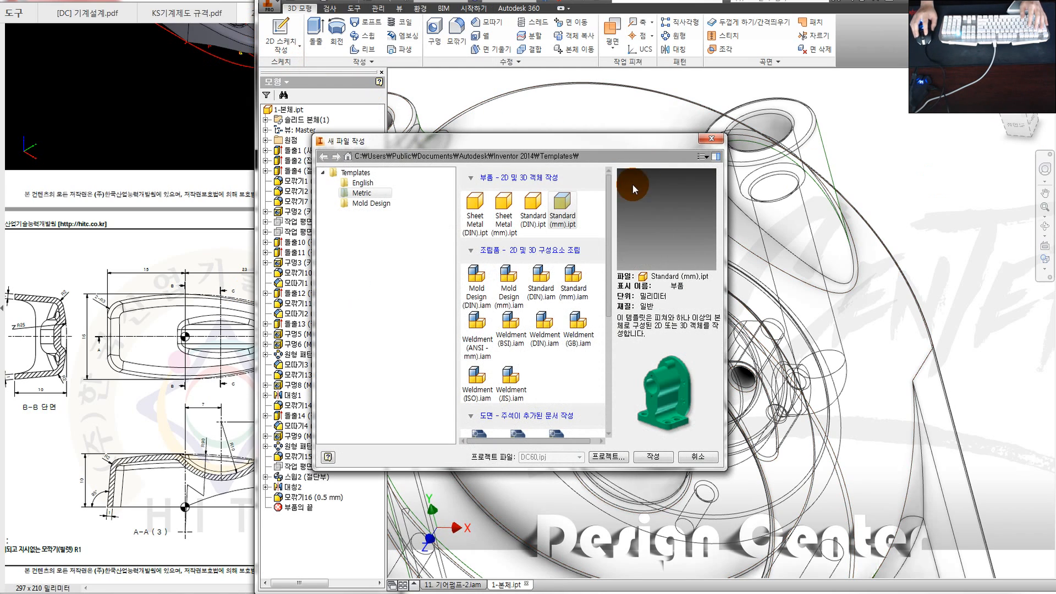
{"action": "double_click", "coordinate": [568, 203]}
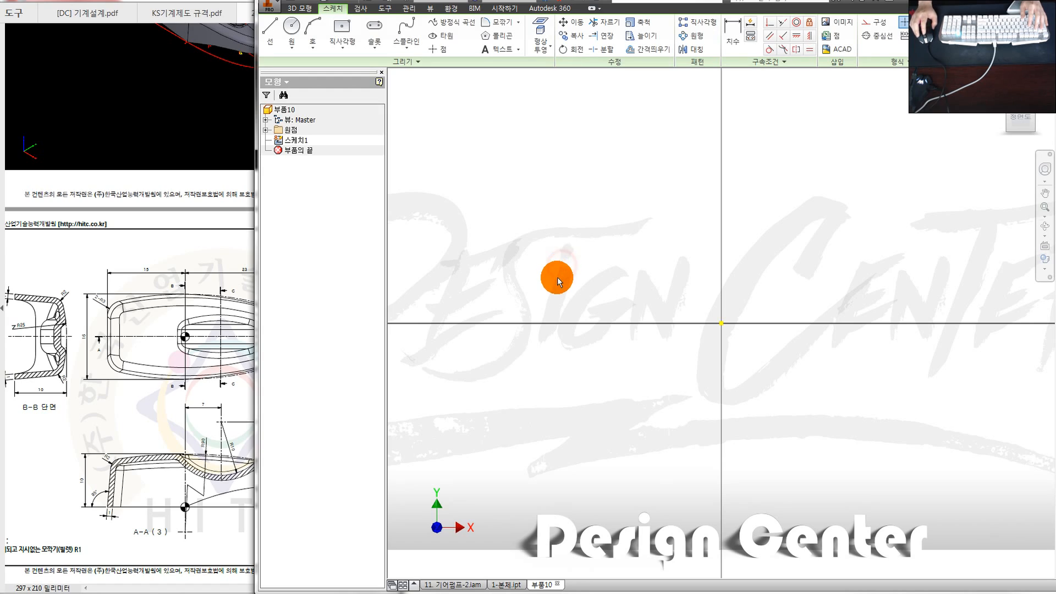
Step: Widen the PDF window slightly and position its page so the plan view and section A-A stay readable
{"action": "left_click_drag", "start_coordinate": [164, 348], "coordinate": [193, 348]}
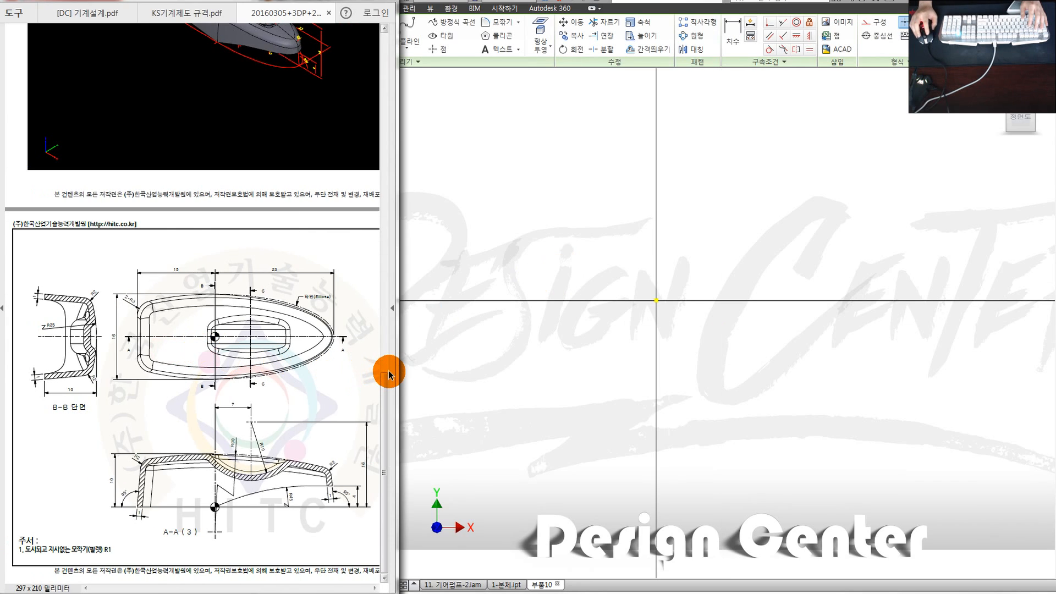
{"action": "left_click_drag", "start_coordinate": [388, 374], "coordinate": [423, 371]}
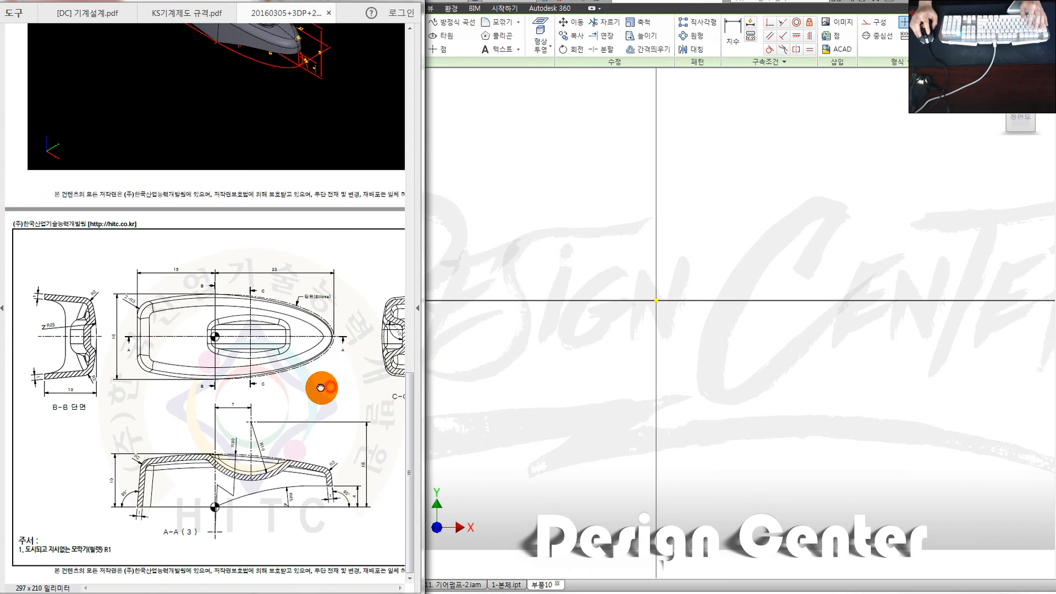
{"action": "mouse_move", "coordinate": [322, 388]}
{"action": "left_mouse_down"}
{"action": "mouse_move", "coordinate": [302, 389]}
{"action": "mouse_move", "coordinate": [302, 415]}
{"action": "mouse_move", "coordinate": [332, 427]}
{"action": "mouse_move", "coordinate": [285, 410]}
{"action": "mouse_move", "coordinate": [288, 397]}
{"action": "mouse_move", "coordinate": [276, 417]}
{"action": "left_mouse_up"}
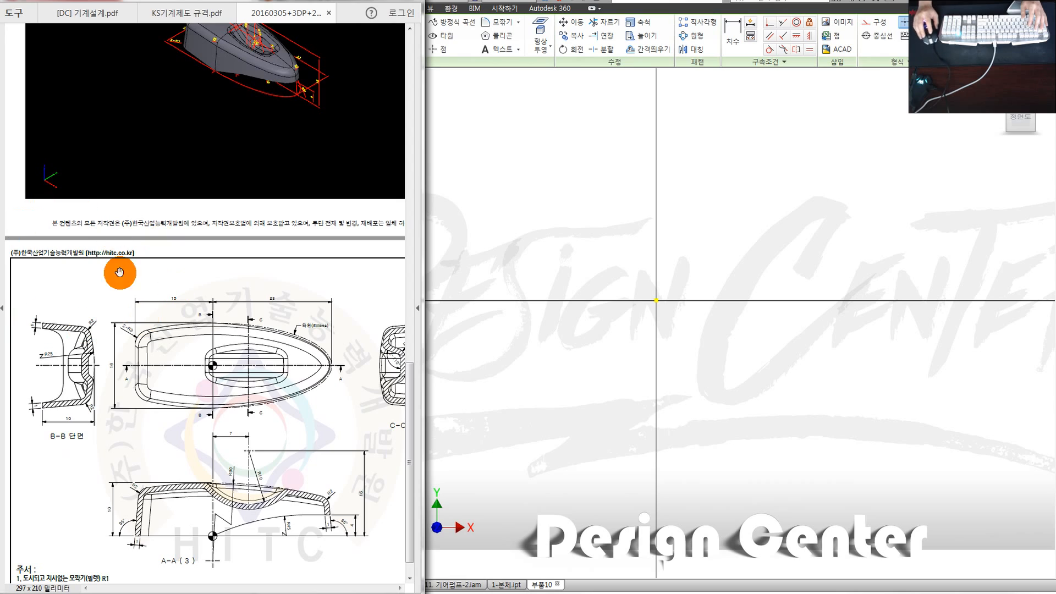
{"action": "mouse_move", "coordinate": [235, 397]}
{"action": "left_mouse_down"}
{"action": "mouse_move", "coordinate": [205, 394]}
{"action": "mouse_move", "coordinate": [218, 396]}
{"action": "left_mouse_up"}
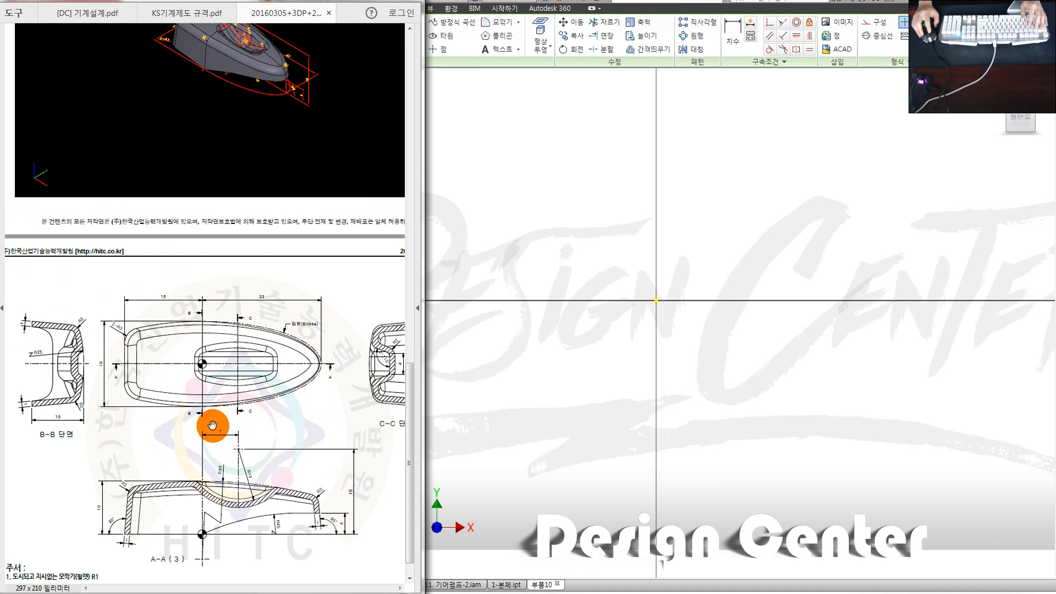
{"action": "left_click", "coordinate": [523, 411]}
{"action": "left_click", "coordinate": [150, 402]}
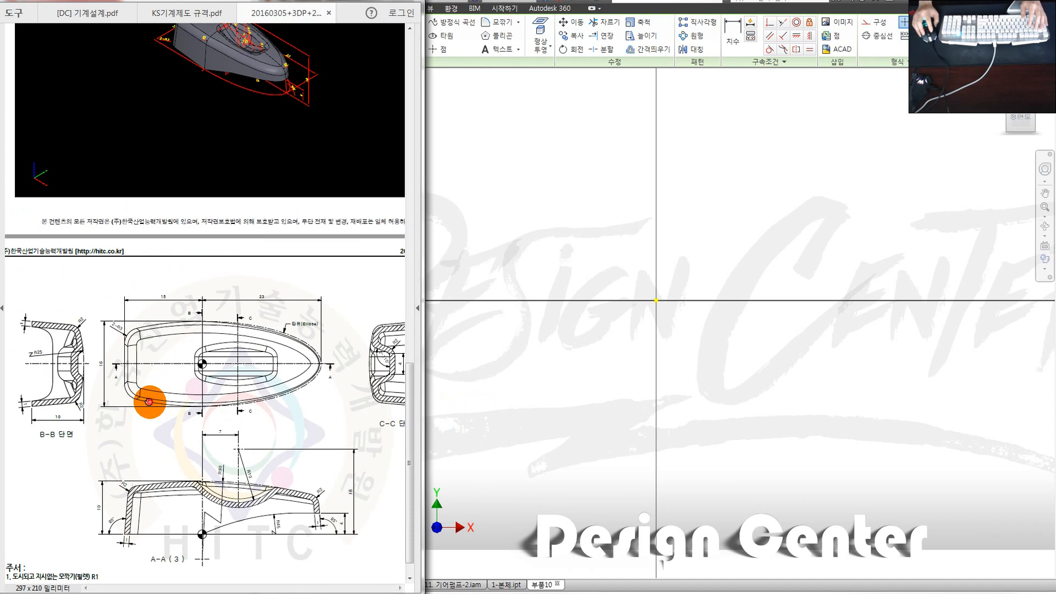
Step: Narrow the Inventor window and its model browser so the drawing and the new part's sketch area sit side by side
{"action": "left_click", "coordinate": [489, 388]}
{"action": "scroll", "coordinate": [512, 380], "scroll_direction": "up", "scroll_amount": 2}
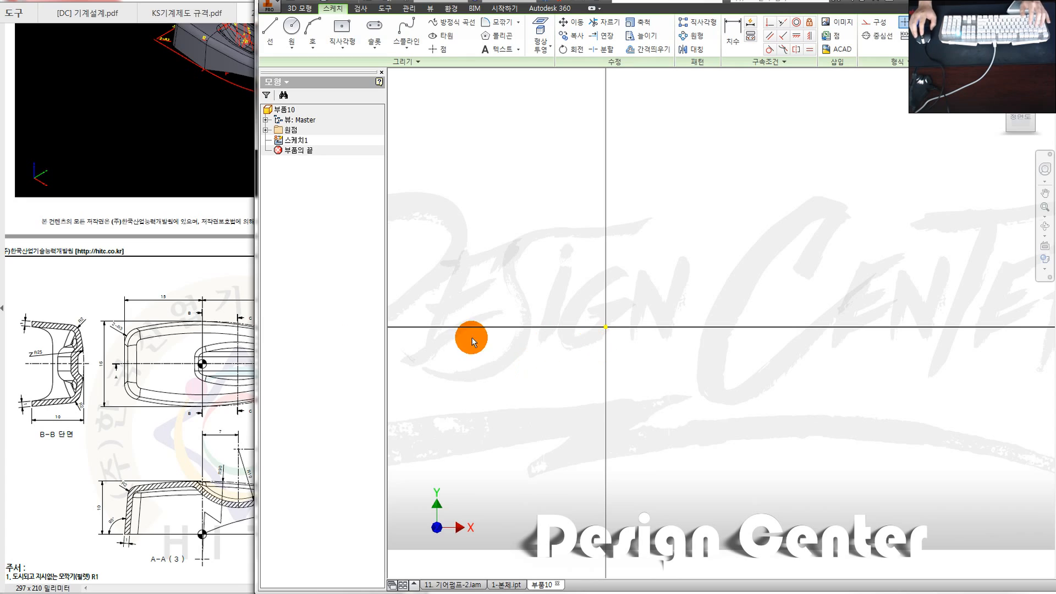
{"action": "mouse_move", "coordinate": [251, 329]}
{"action": "left_mouse_down"}
{"action": "mouse_move", "coordinate": [317, 332]}
{"action": "mouse_move", "coordinate": [307, 330]}
{"action": "left_mouse_up"}
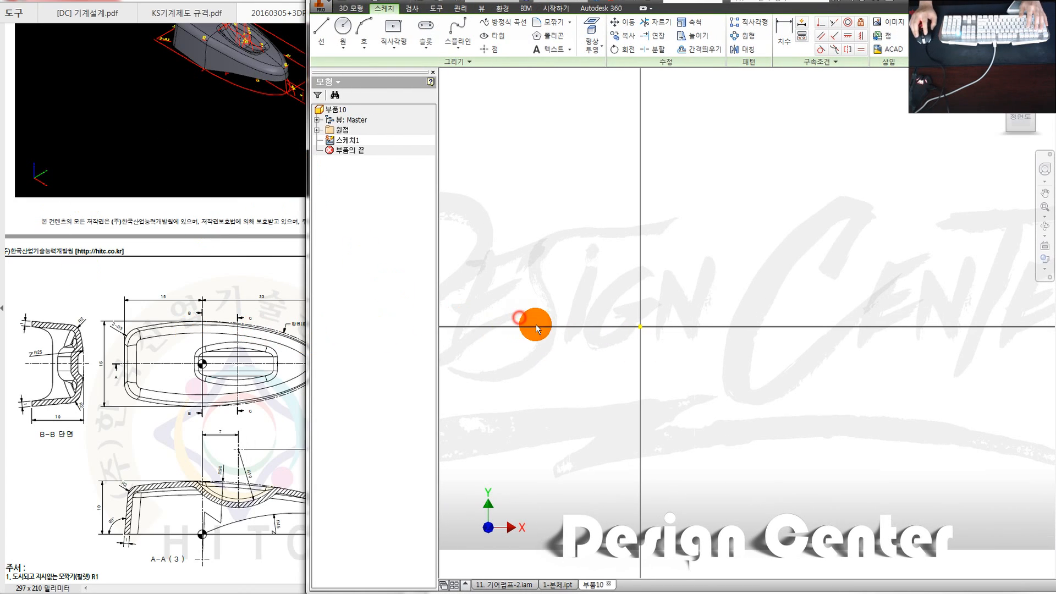
{"action": "left_click_drag", "start_coordinate": [439, 255], "coordinate": [400, 253]}
{"action": "scroll", "coordinate": [539, 316], "scroll_direction": "up", "scroll_amount": 1}
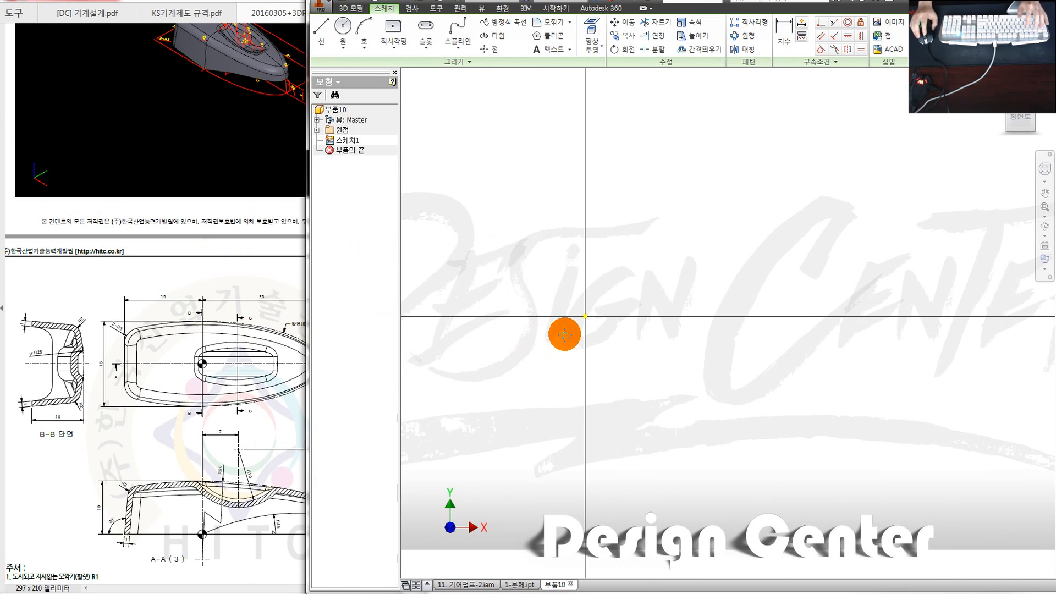
Step: Sketch an ellipse centred on the origin with a horizontal major axis and a half-length of about 151 mm
{"action": "middle_click_drag", "start_coordinate": [565, 334], "coordinate": [574, 337]}
{"action": "key", "text": "r"}
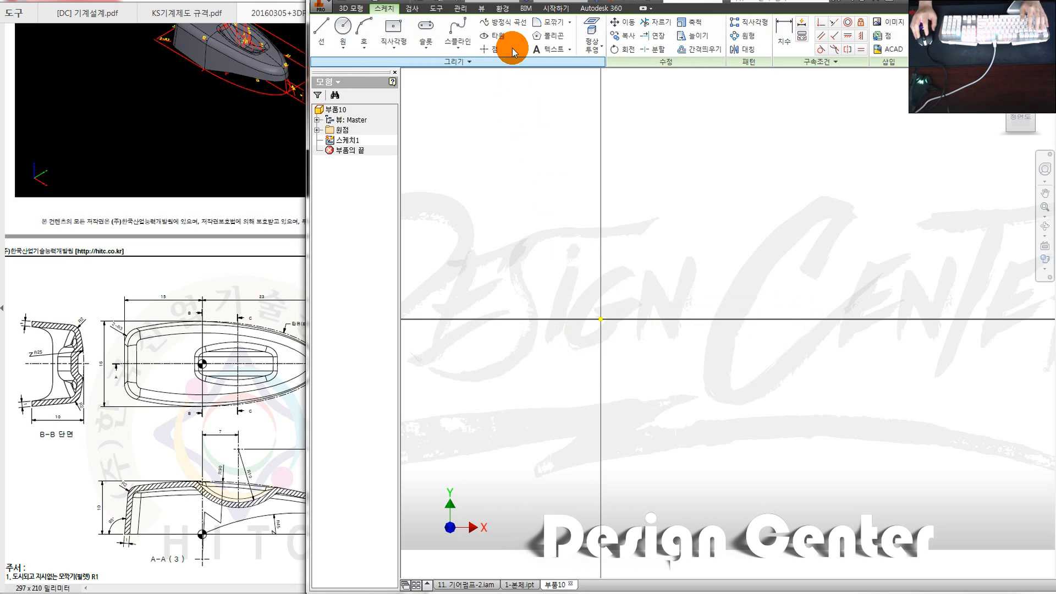
{"action": "left_click", "coordinate": [488, 35]}
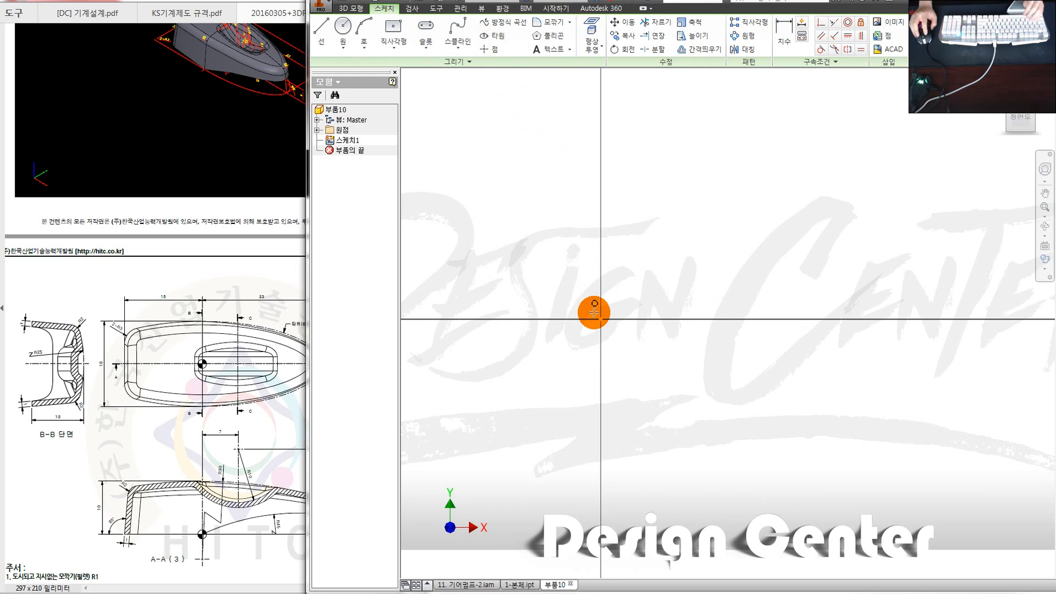
{"action": "left_click", "coordinate": [804, 318]}
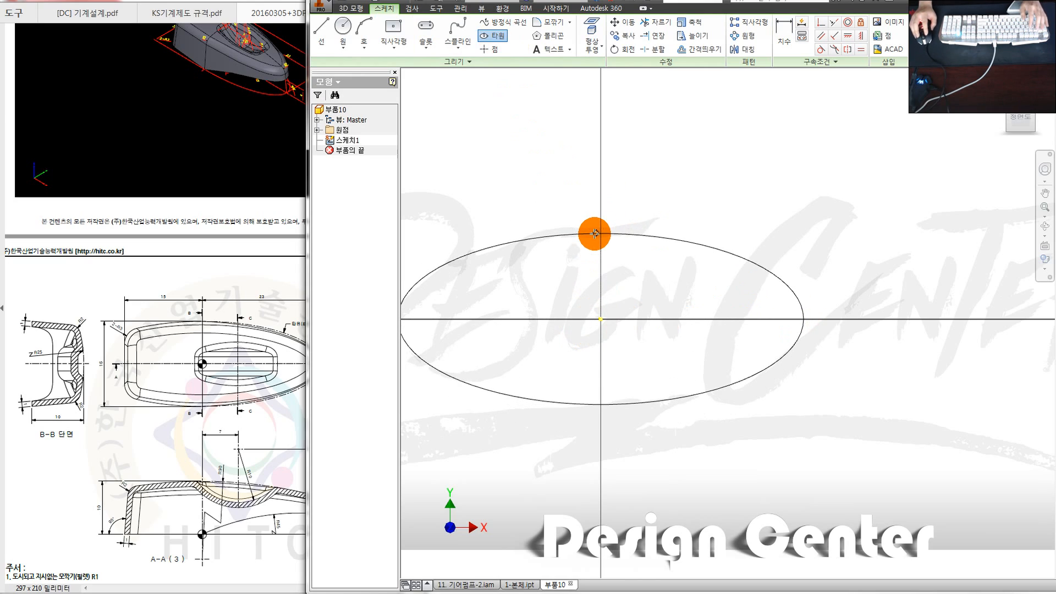
{"action": "left_click", "coordinate": [602, 229]}
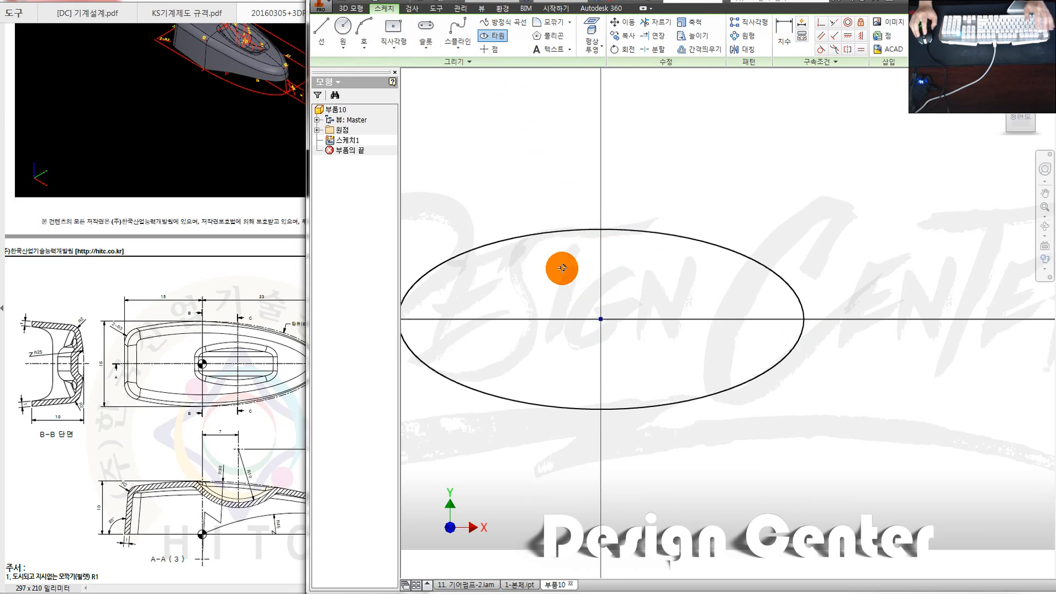
{"action": "key", "text": "Escape"}
Step: Check the ellipse on the exam drawing and try to dimension the sketched ellipse from the origin to its end on the horizontal axis
{"action": "left_click", "coordinate": [237, 309]}
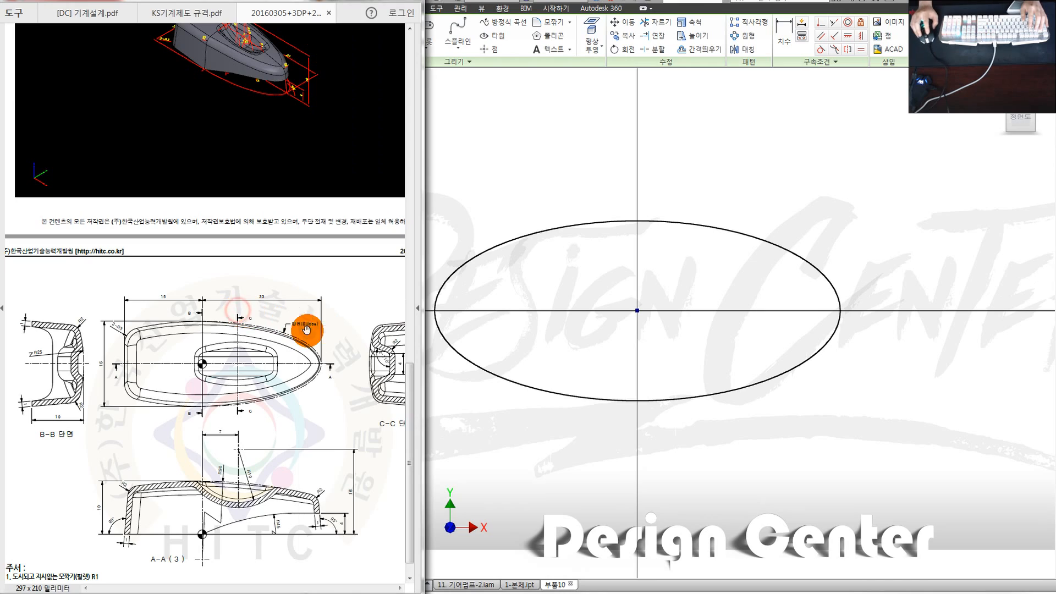
{"action": "left_click", "coordinate": [658, 296]}
{"action": "middle_click_drag", "start_coordinate": [651, 300], "coordinate": [589, 315]}
{"action": "key", "text": "d"}
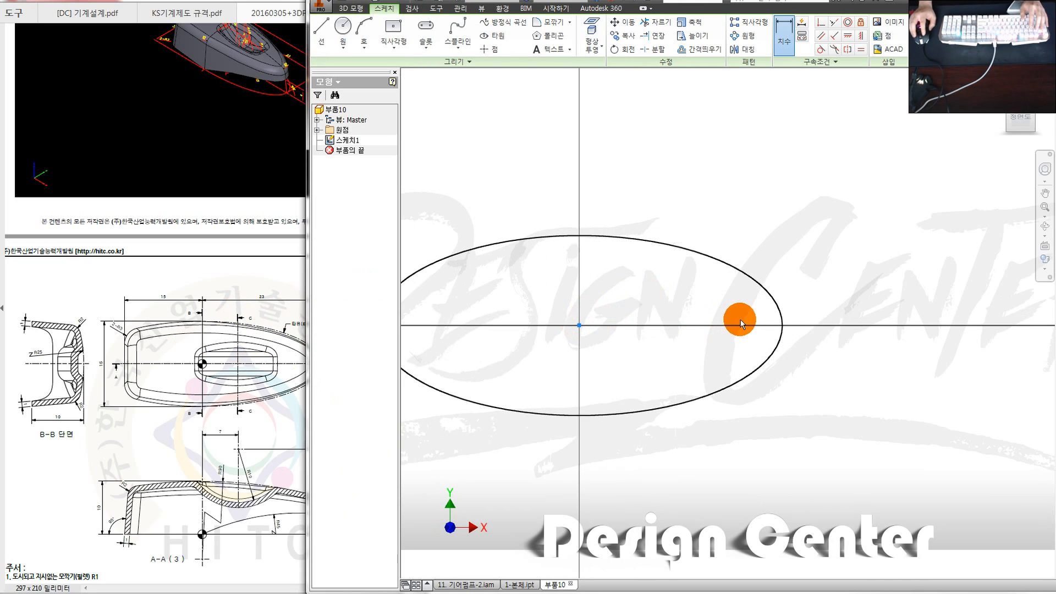
{"action": "left_click", "coordinate": [782, 325]}
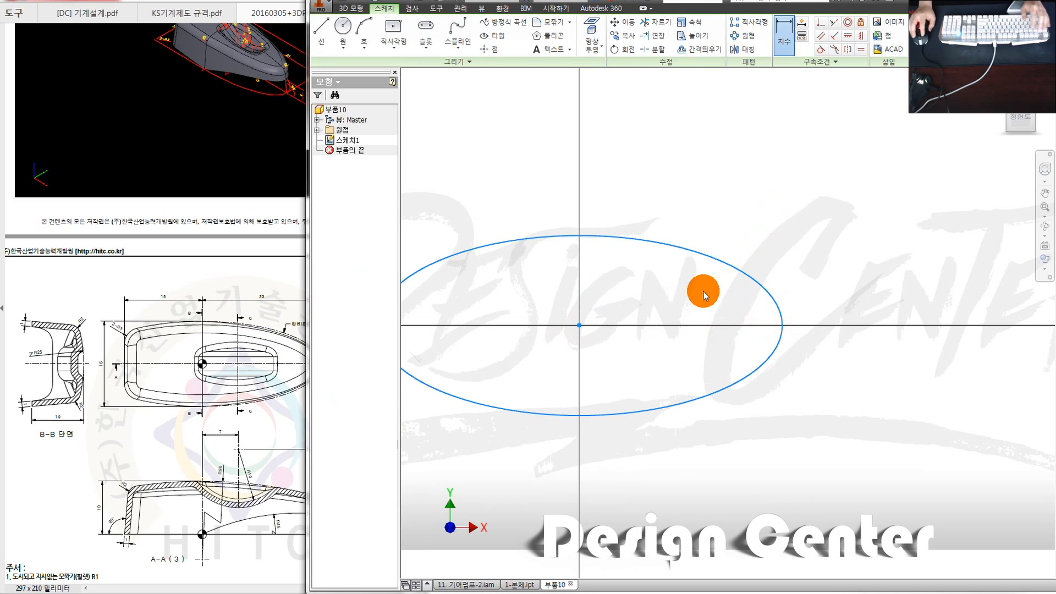
{"action": "left_click", "coordinate": [782, 324]}
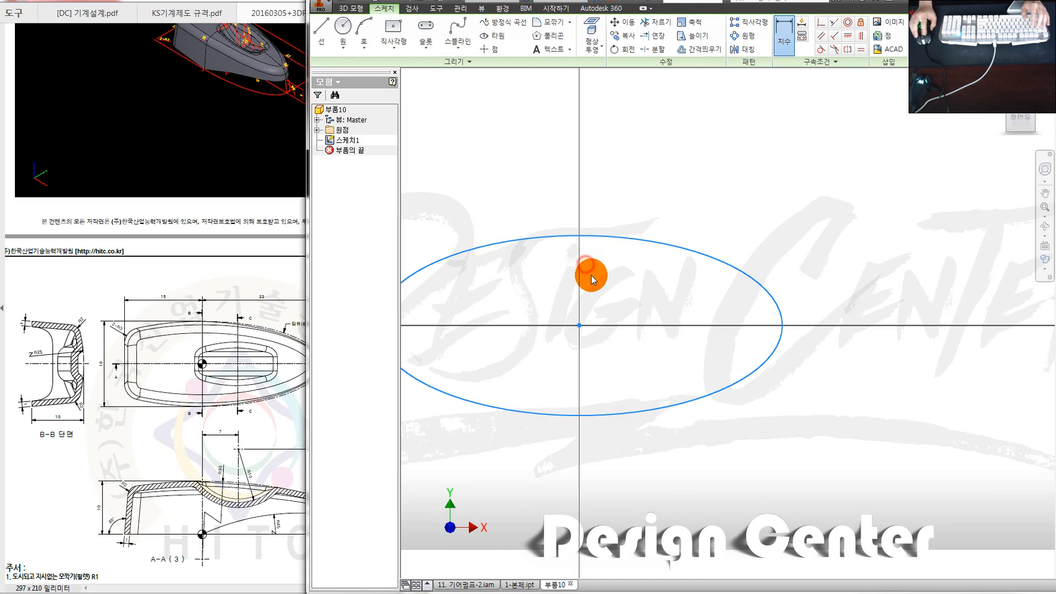
Step: Draw a horizontal line from the origin to the ellipse's end on the major axis and set that half-length to 23 mm
{"action": "scroll", "coordinate": [592, 275], "scroll_direction": "down", "scroll_amount": 3}
{"action": "key", "text": "l"}
{"action": "left_click", "coordinate": [585, 305]}
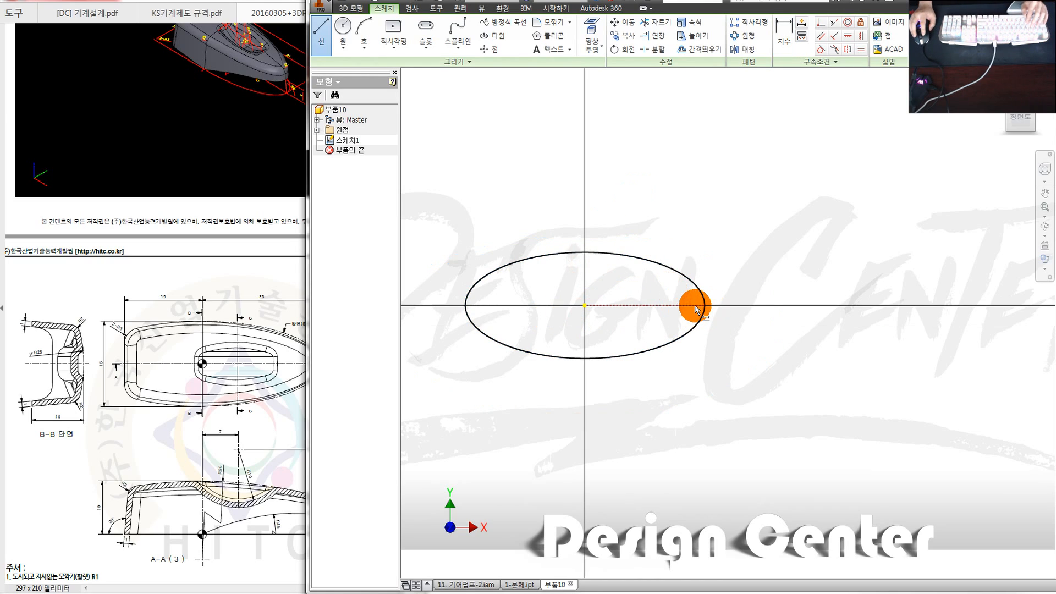
{"action": "left_click", "coordinate": [696, 305]}
{"action": "left_click", "coordinate": [663, 205]}
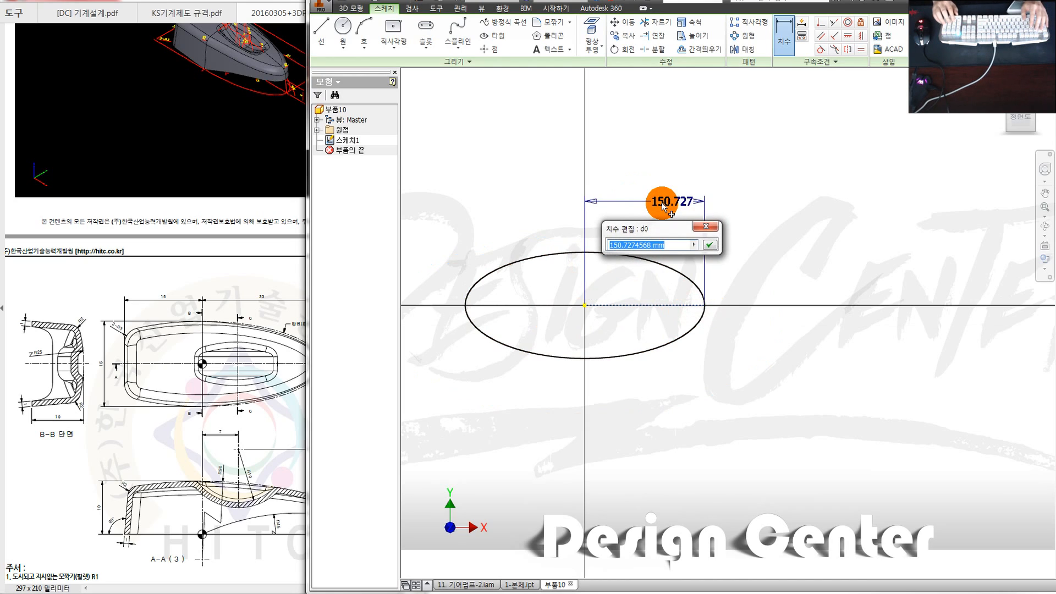
{"action": "type", "text": "20"}
{"action": "key", "text": "Return"}
{"action": "scroll", "coordinate": [596, 302], "scroll_direction": "up", "scroll_amount": 10}
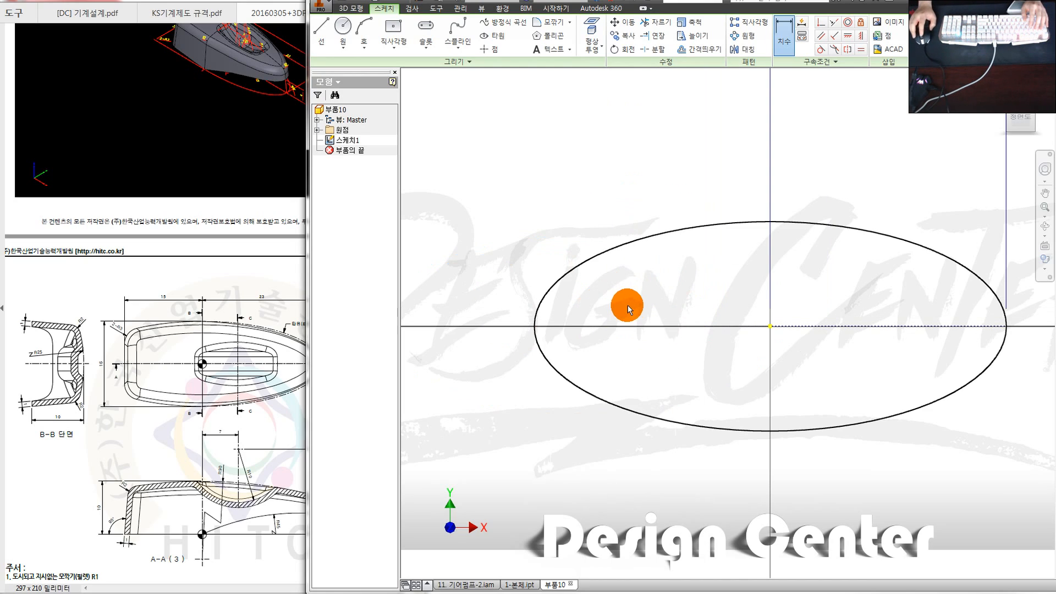
Step: Draw a vertical line across the ellipse on the negative X side, running between its upper and lower curves, and try trimming near its lower end
{"action": "key", "text": "l"}
{"action": "left_click", "coordinate": [604, 253]}
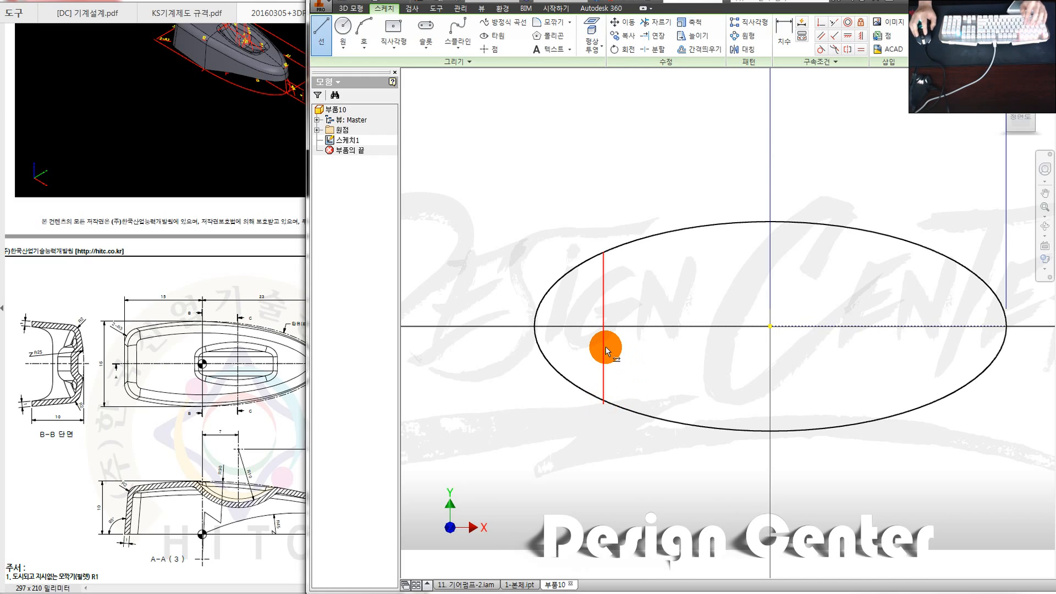
{"action": "key", "text": "Escape"}
{"action": "scroll", "coordinate": [603, 404], "scroll_direction": "up", "scroll_amount": 6}
{"action": "key", "text": "x"}
{"action": "left_click", "coordinate": [606, 402]}
{"action": "scroll", "coordinate": [606, 398], "scroll_direction": "down", "scroll_amount": 5}
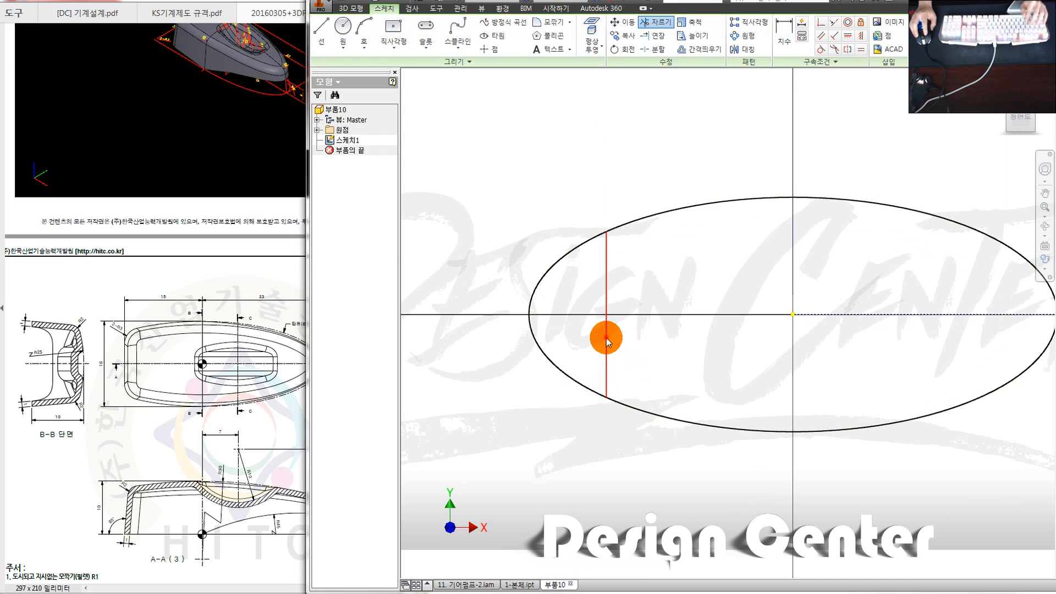
Step: Dimension the vertical line 15 mm from the origin
{"action": "key", "text": "d"}
{"action": "left_click", "coordinate": [607, 341]}
{"action": "left_click", "coordinate": [793, 314]}
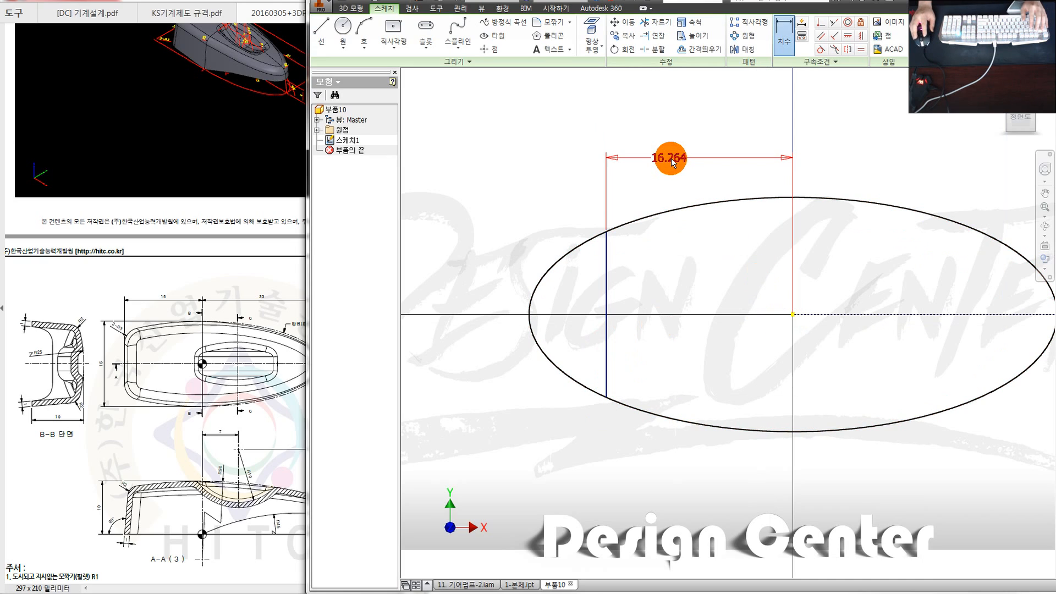
{"action": "left_click", "coordinate": [671, 161]}
{"action": "type", "text": "15"}
{"action": "key", "text": "Return"}
{"action": "scroll", "coordinate": [704, 346], "scroll_direction": "down", "scroll_amount": 5}
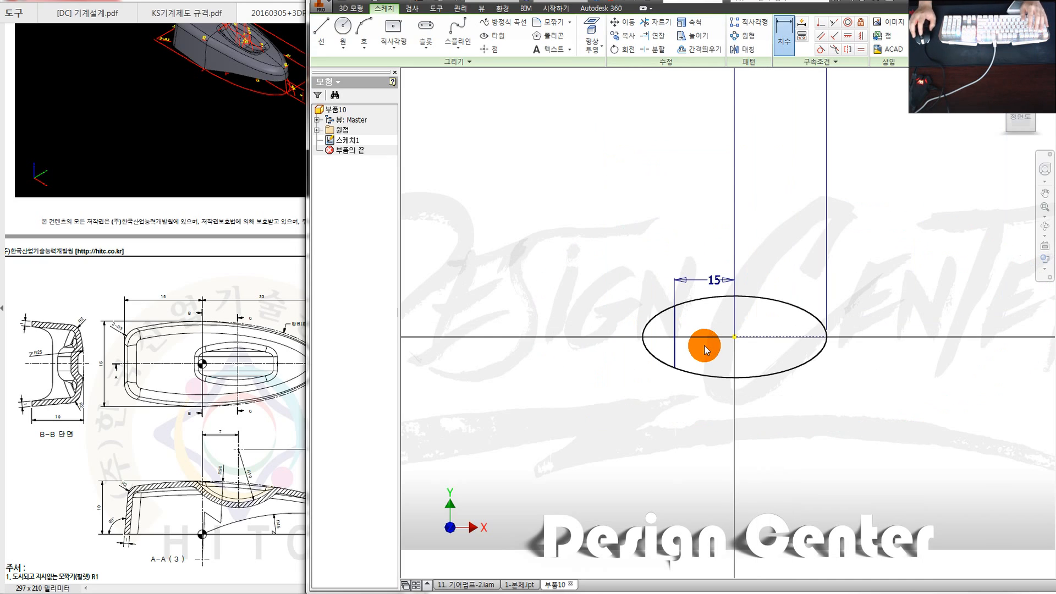
Step: Extrude the ellipse area between the vertical line and the 23 mm end by 10 mm, checking the height on section A-A
{"action": "key", "text": "e"}
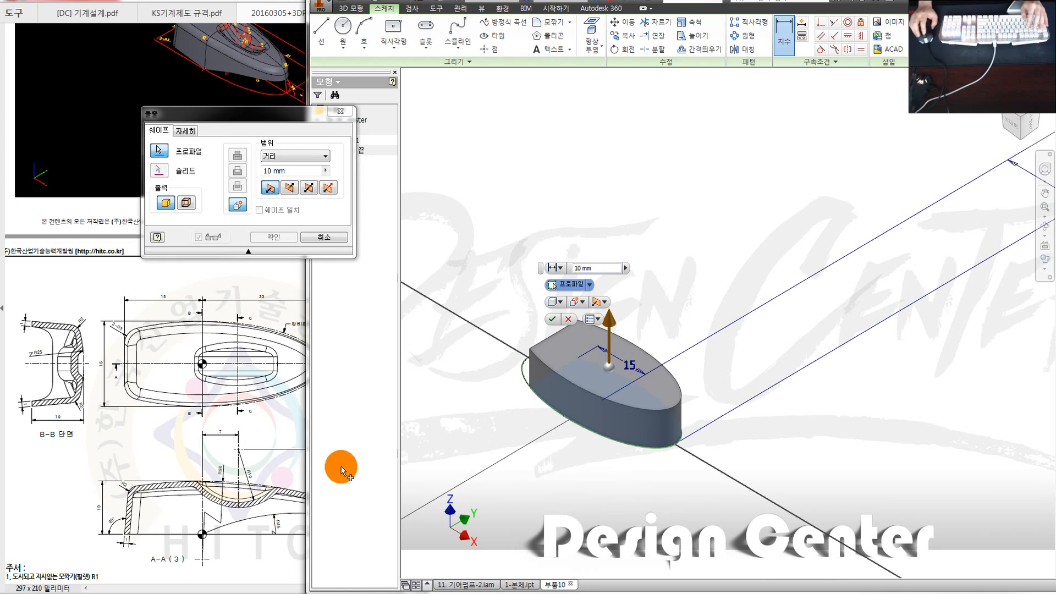
{"action": "left_click", "coordinate": [268, 479]}
{"action": "left_click_drag", "start_coordinate": [267, 470], "coordinate": [283, 481]}
{"action": "scroll", "coordinate": [333, 537], "scroll_direction": "up", "scroll_amount": 3, "text": "ctrl"}
{"action": "left_click_drag", "start_coordinate": [220, 515], "coordinate": [384, 470]}
{"action": "left_click", "coordinate": [586, 325]}
{"action": "left_click", "coordinate": [553, 319]}
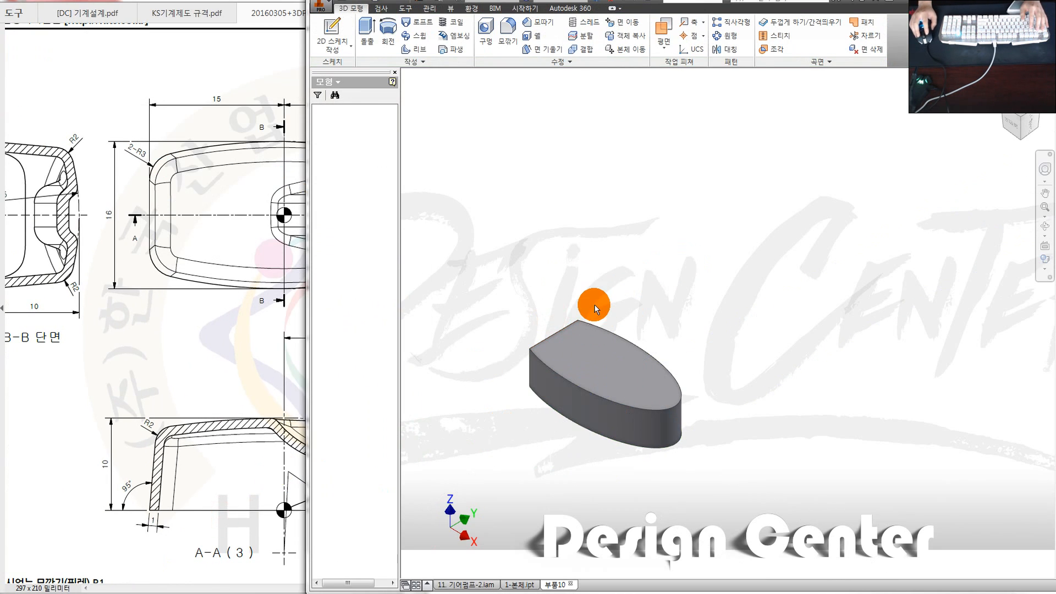
Step: Examine the exam drawing's plan view and section A-A for the side wall's slope and compare it with the extruded body
{"action": "scroll", "coordinate": [575, 386], "scroll_direction": "up", "scroll_amount": 3}
{"action": "left_click", "coordinate": [165, 408]}
{"action": "left_click_drag", "start_coordinate": [334, 380], "coordinate": [154, 375]}
{"action": "left_click_drag", "start_coordinate": [351, 466], "coordinate": [428, 457]}
{"action": "left_click_drag", "start_coordinate": [134, 407], "coordinate": [301, 380]}
{"action": "left_click_drag", "start_coordinate": [118, 319], "coordinate": [163, 425]}
{"action": "mouse_move", "coordinate": [274, 318]}
{"action": "left_mouse_down"}
{"action": "mouse_move", "coordinate": [141, 321]}
{"action": "mouse_move", "coordinate": [197, 198]}
{"action": "left_mouse_up"}
{"action": "left_click_drag", "start_coordinate": [198, 428], "coordinate": [137, 420]}
{"action": "left_click", "coordinate": [544, 209]}
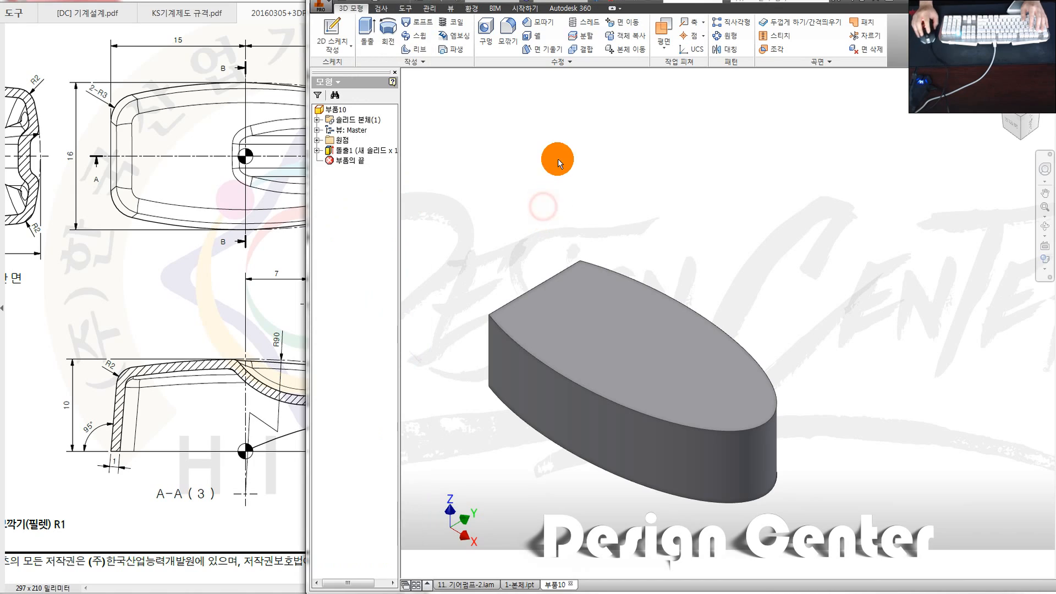
{"action": "left_click", "coordinate": [532, 48]}
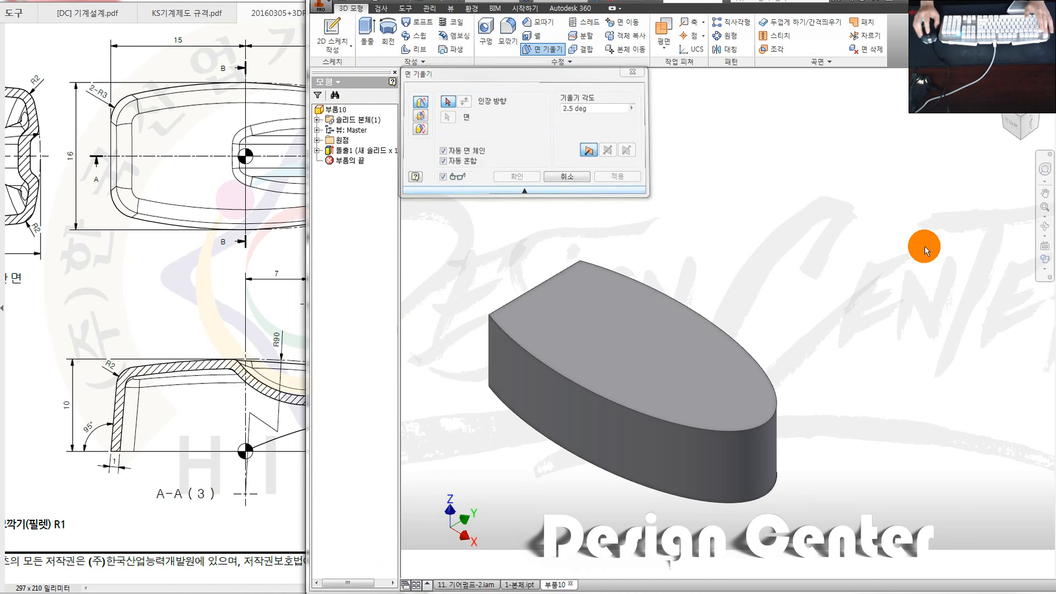
{"action": "key", "text": "Escape"}
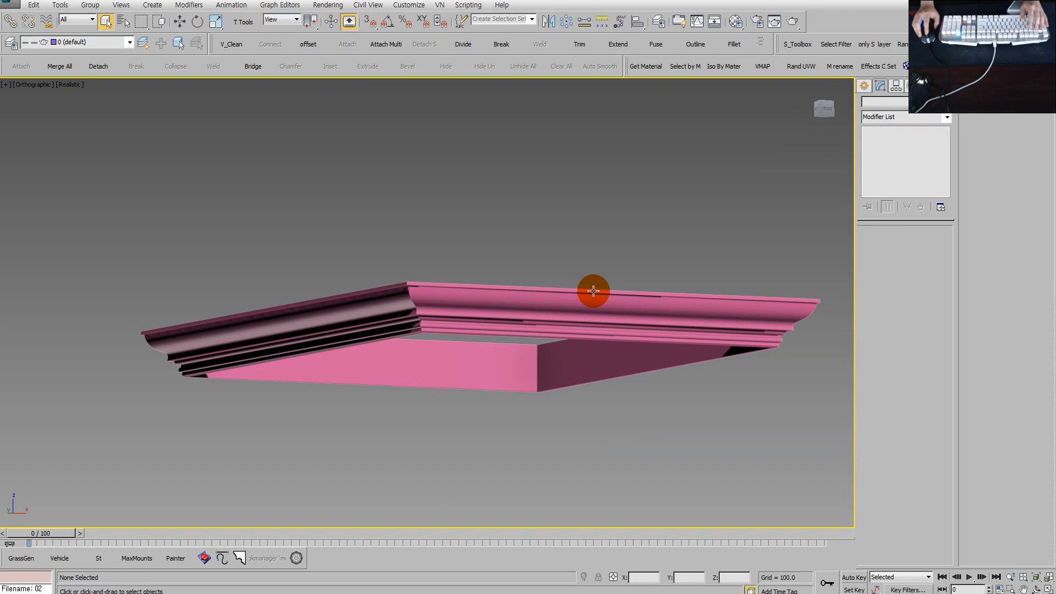
Step: Switch to 3ds Max and examine the swept rectangular moulding from below and above, keeping the scene open
{"action": "key", "text": "ctrl+o"}
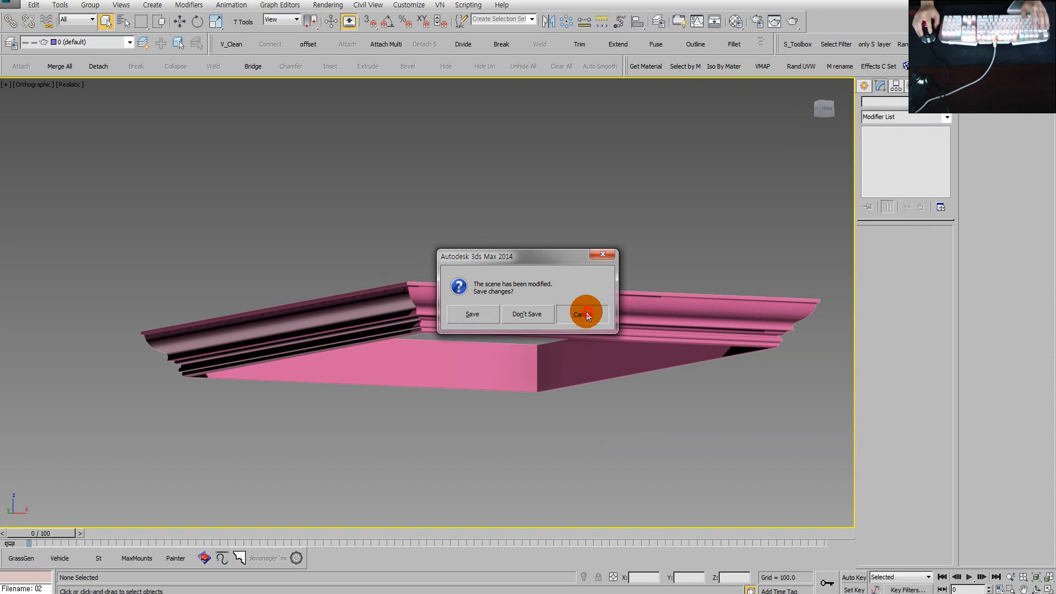
{"action": "left_click", "coordinate": [587, 315]}
{"action": "left_click", "coordinate": [471, 307]}
{"action": "middle_click_drag", "start_coordinate": [492, 347], "coordinate": [523, 275]}
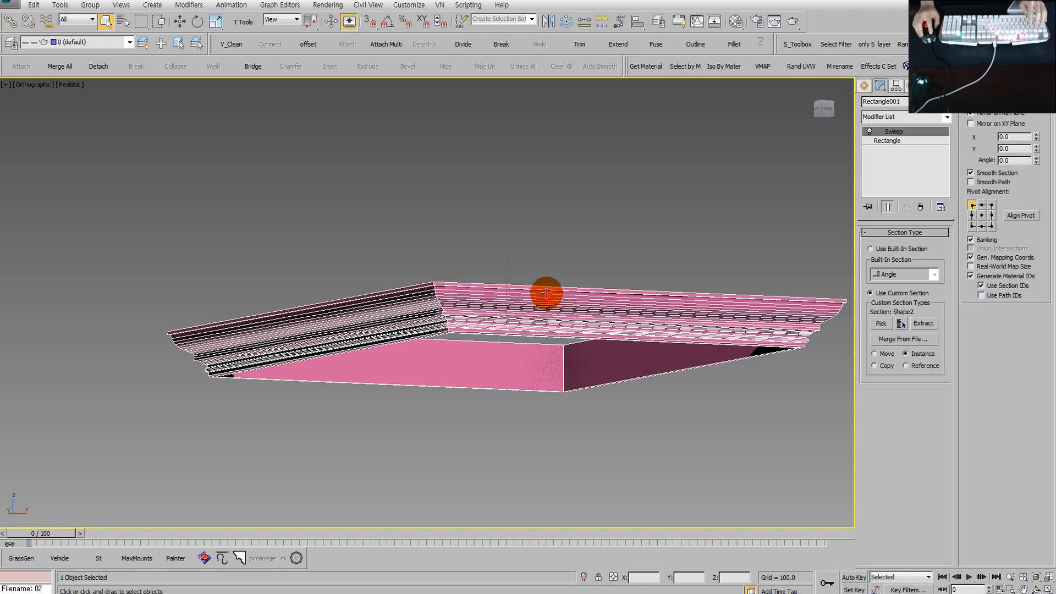
{"action": "middle_click_drag", "start_coordinate": [521, 321], "coordinate": [534, 276], "text": "alt"}
{"action": "left_click", "coordinate": [532, 314]}
{"action": "left_click", "coordinate": [562, 144]}
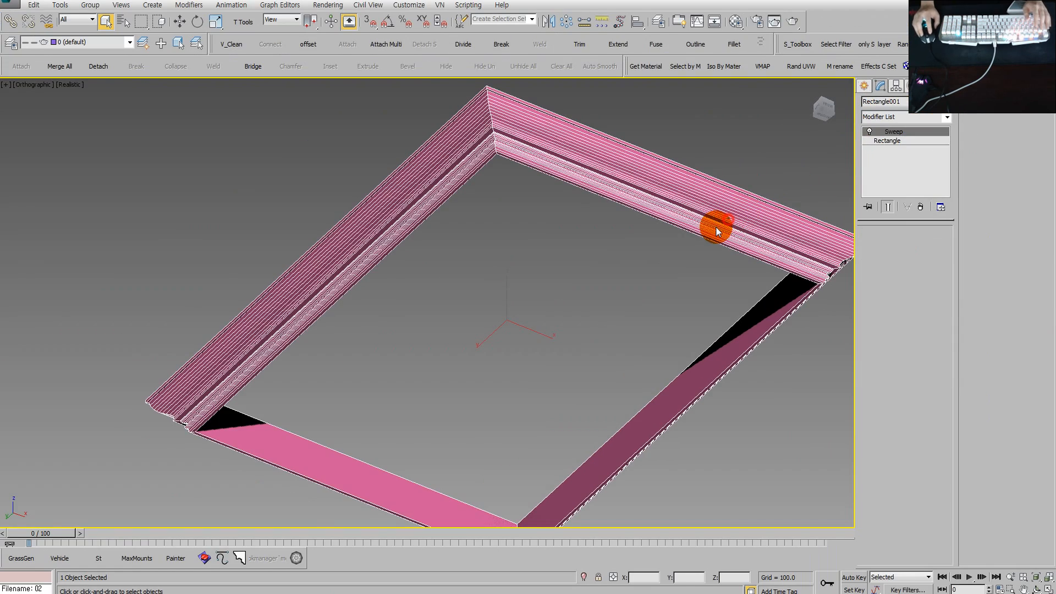
{"action": "left_click", "coordinate": [512, 304]}
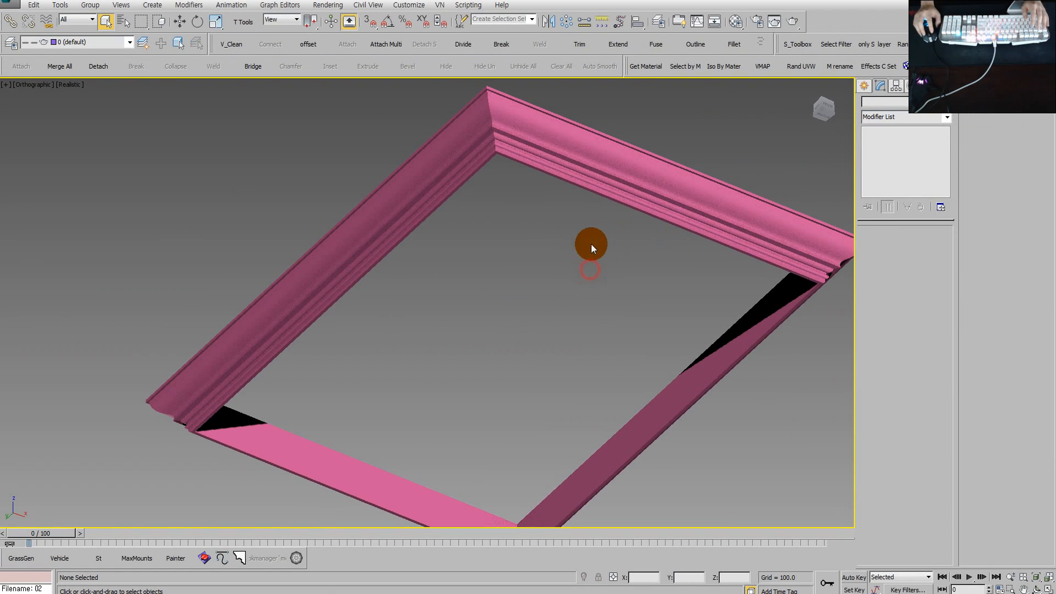
{"action": "left_click", "coordinate": [592, 156]}
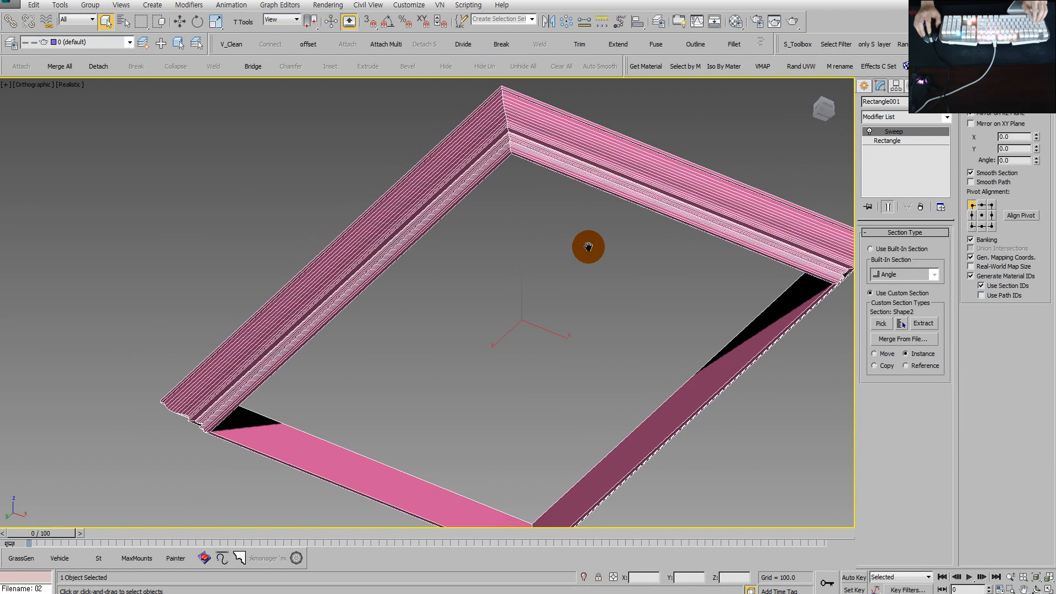
{"action": "middle_click_drag", "start_coordinate": [559, 221], "coordinate": [547, 281], "text": "alt"}
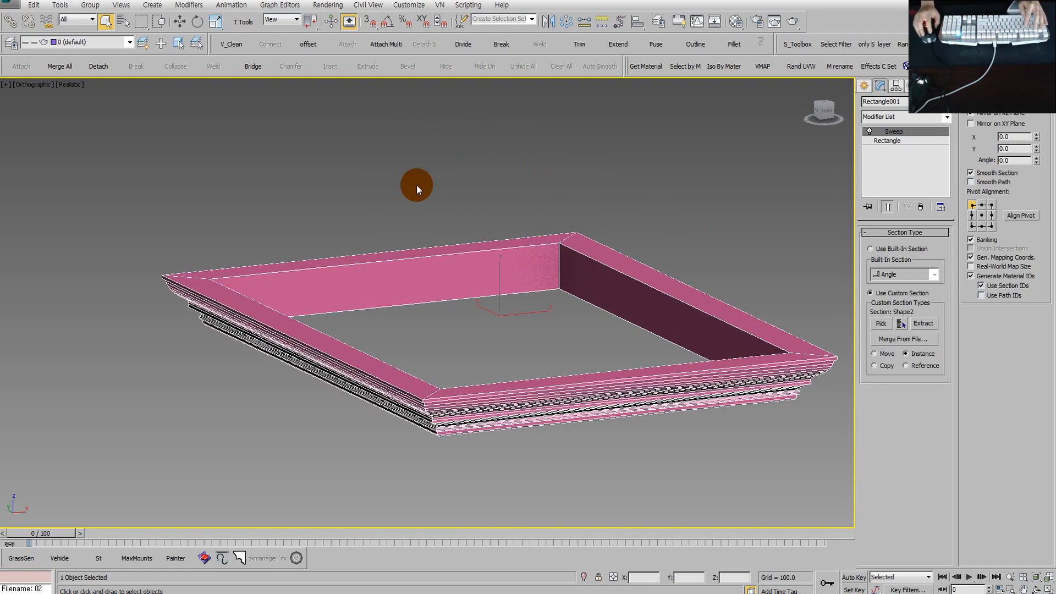
{"action": "left_click", "coordinate": [444, 195]}
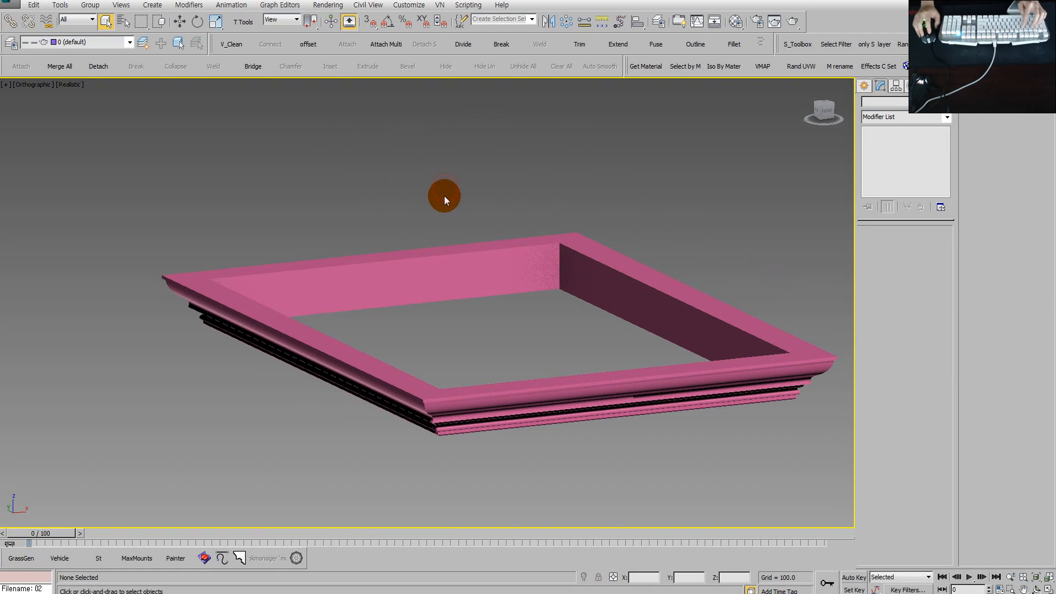
Step: Reset the moulding scene without saving its changes
{"action": "key", "text": "ctrl+o"}
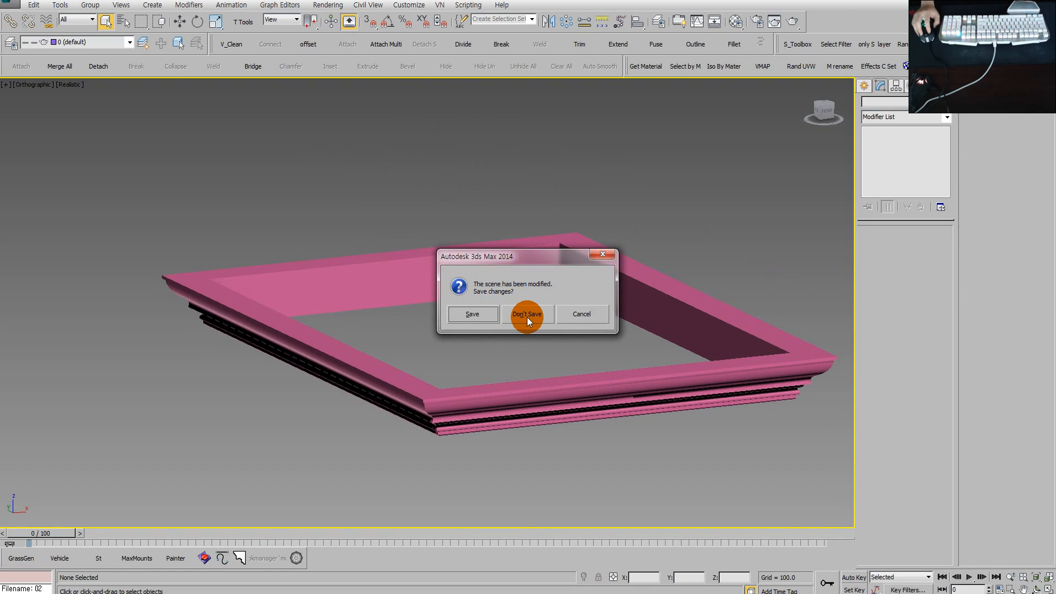
{"action": "left_click", "coordinate": [527, 316]}
{"action": "left_click", "coordinate": [489, 316]}
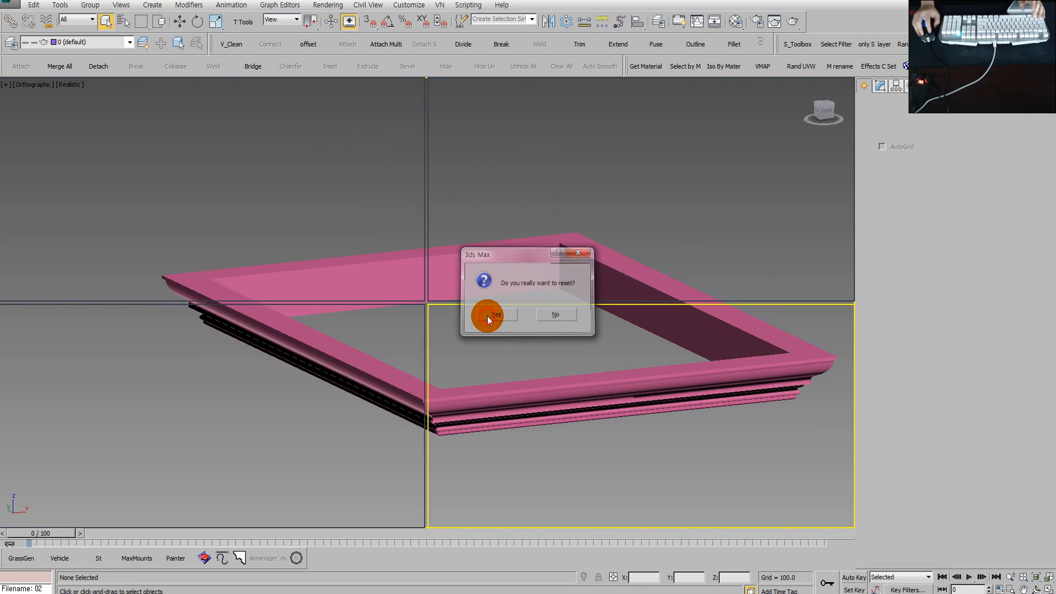
Step: Make the Perspective viewport active and maximise it
{"action": "left_click", "coordinate": [347, 231]}
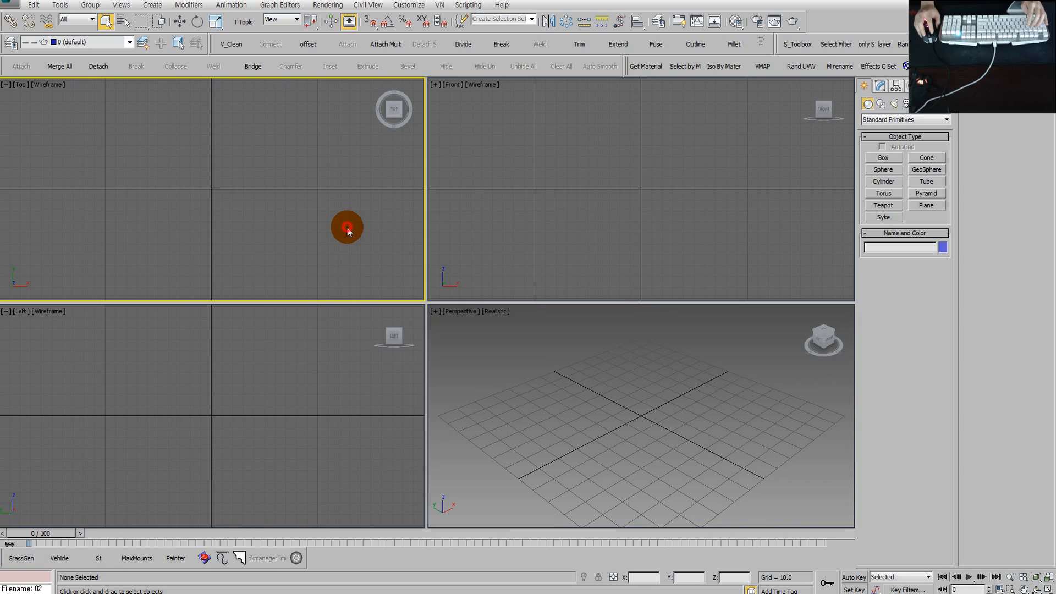
{"action": "left_click", "coordinate": [480, 360]}
{"action": "left_click", "coordinate": [354, 249]}
{"action": "left_click", "coordinate": [472, 365]}
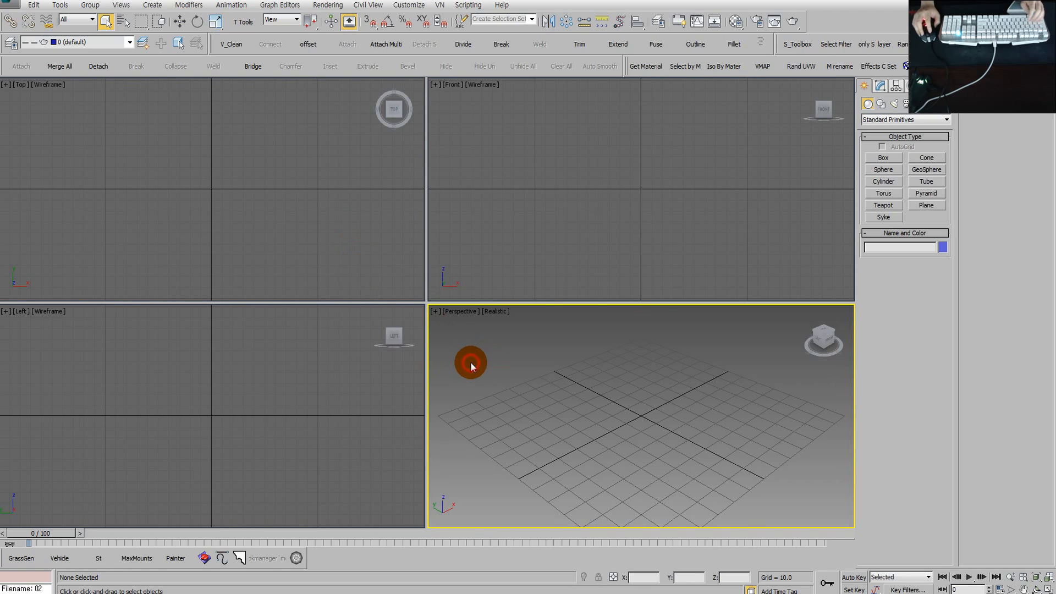
{"action": "left_click", "coordinate": [325, 257]}
{"action": "left_click", "coordinate": [541, 412]}
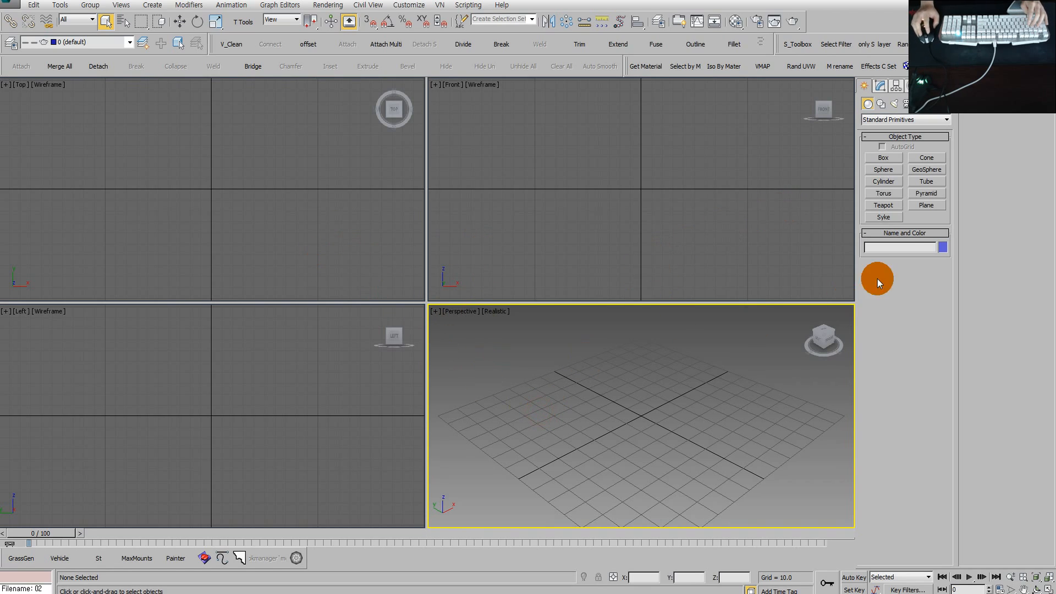
{"action": "key", "text": "alt+w"}
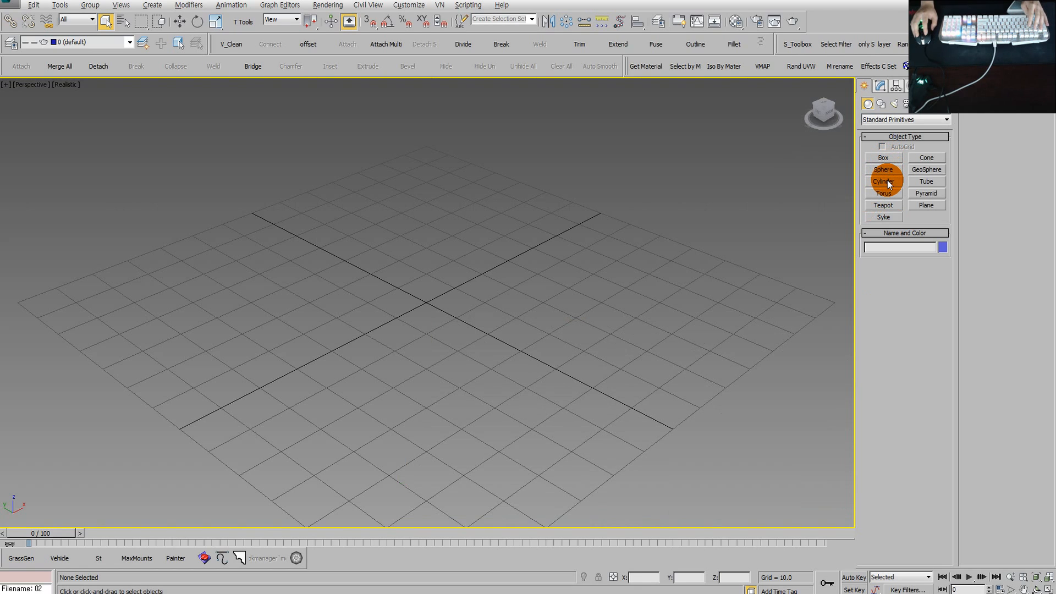
Step: Create a standard cylinder with a radius of about 91 and a height of about 126 near the grid's centre
{"action": "left_click", "coordinate": [886, 182]}
{"action": "scroll", "coordinate": [462, 324], "scroll_direction": "down", "scroll_amount": 5}
{"action": "left_click_drag", "start_coordinate": [413, 328], "coordinate": [496, 421]}
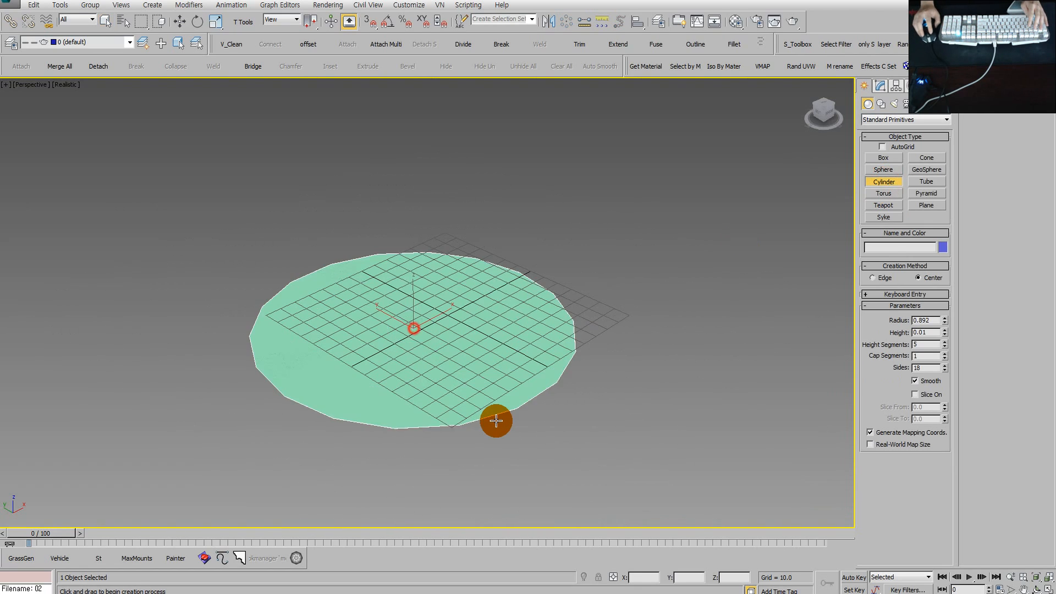
{"action": "left_click", "coordinate": [456, 149]}
{"action": "middle_click_drag", "start_coordinate": [448, 203], "coordinate": [444, 239]}
{"action": "scroll", "coordinate": [449, 264], "scroll_direction": "down", "scroll_amount": 3}
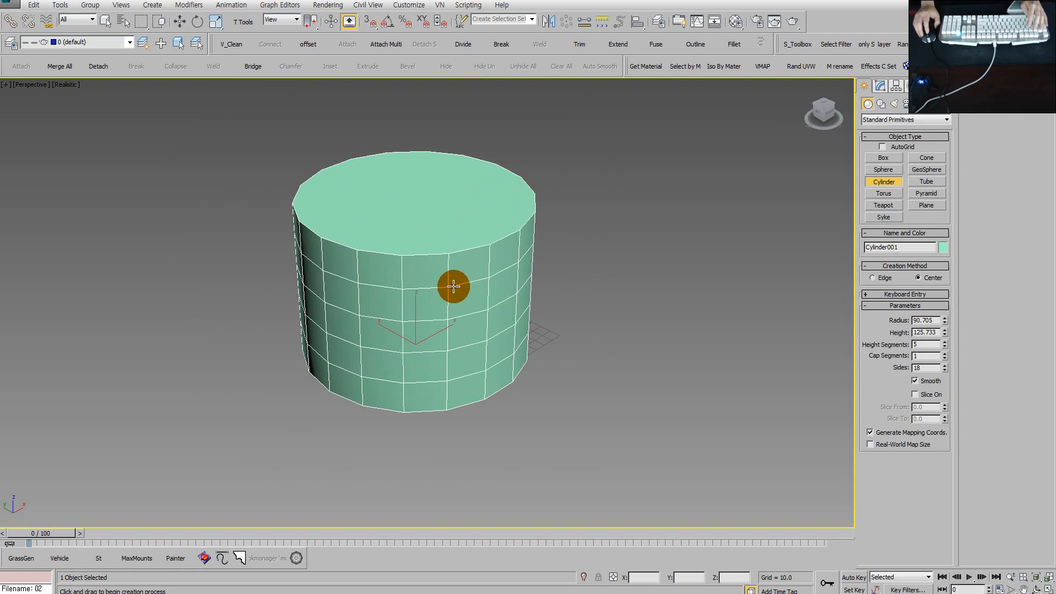
Step: Apply a Taper modifier to the cylinder and adjust its taper amount
{"action": "right_click", "coordinate": [452, 286]}
{"action": "type", "text": "xt"}
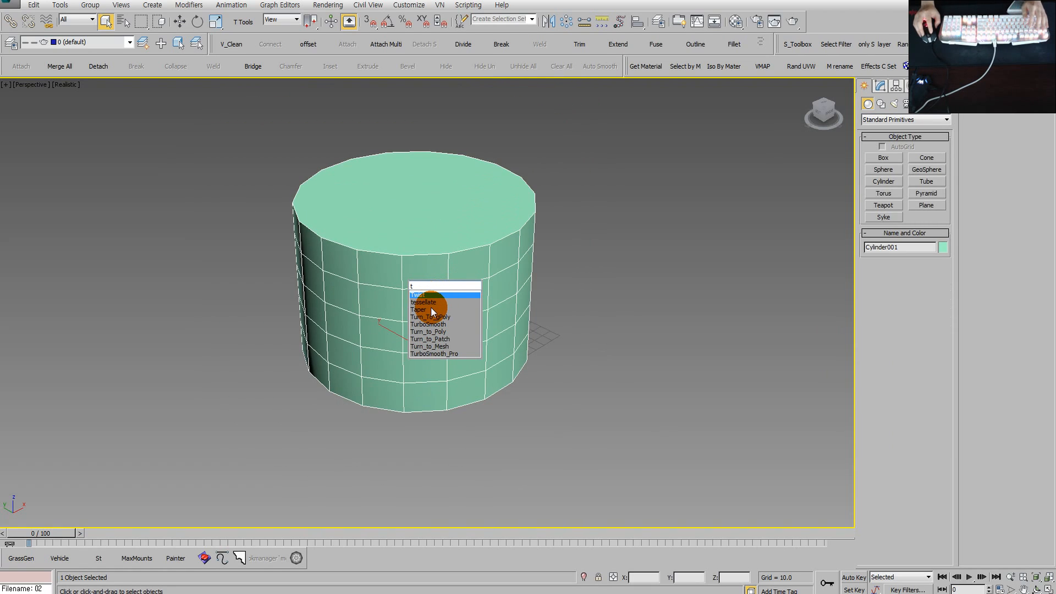
{"action": "left_click", "coordinate": [422, 309]}
{"action": "left_click_drag", "start_coordinate": [932, 257], "coordinate": [933, 347]}
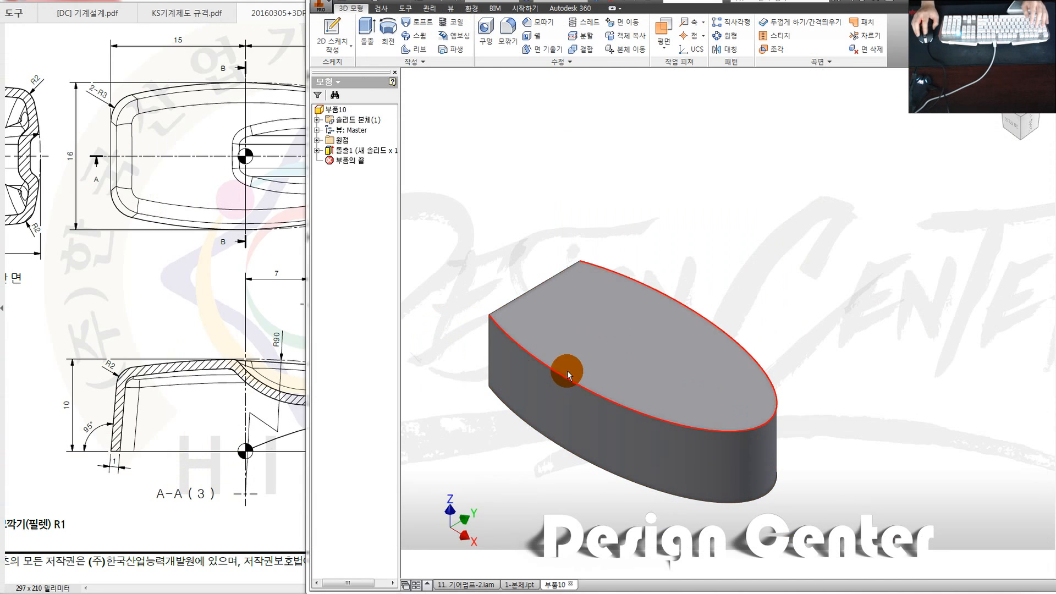
Step: Switch back to Inventor, start Face Draft and mark the 95° side-wall slope in the drawing's section A-A
{"action": "left_click", "coordinate": [550, 49]}
{"action": "left_click", "coordinate": [131, 428]}
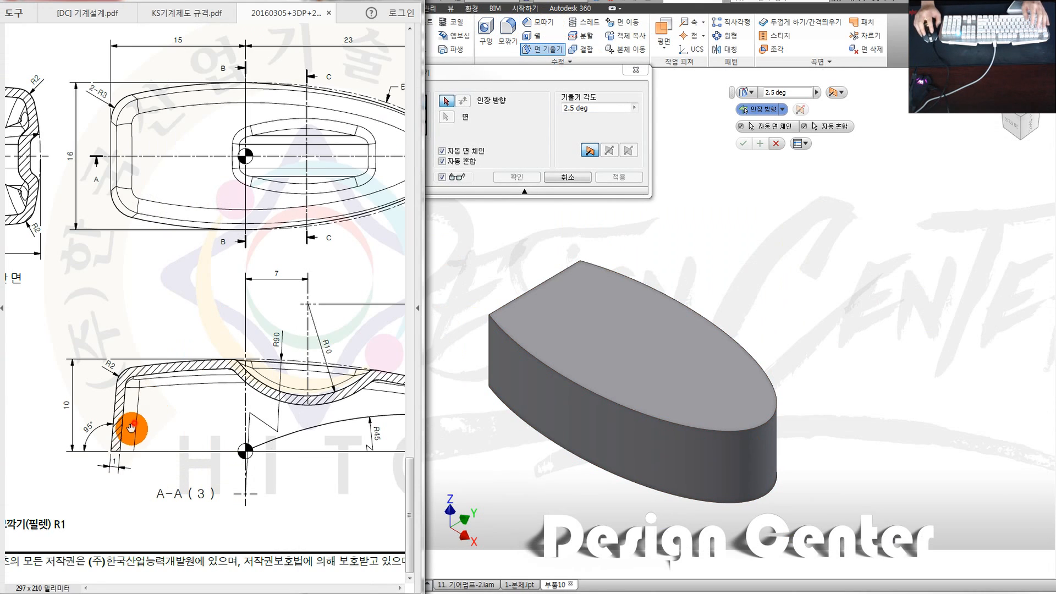
{"action": "mouse_move", "coordinate": [90, 439]}
{"action": "left_mouse_down"}
{"action": "mouse_move", "coordinate": [322, 424]}
{"action": "mouse_move", "coordinate": [88, 436]}
{"action": "left_mouse_up"}
{"action": "key", "text": "ctrl+1"}
{"action": "left_click", "coordinate": [82, 396]}
{"action": "left_click_drag", "start_coordinate": [85, 345], "coordinate": [88, 456]}
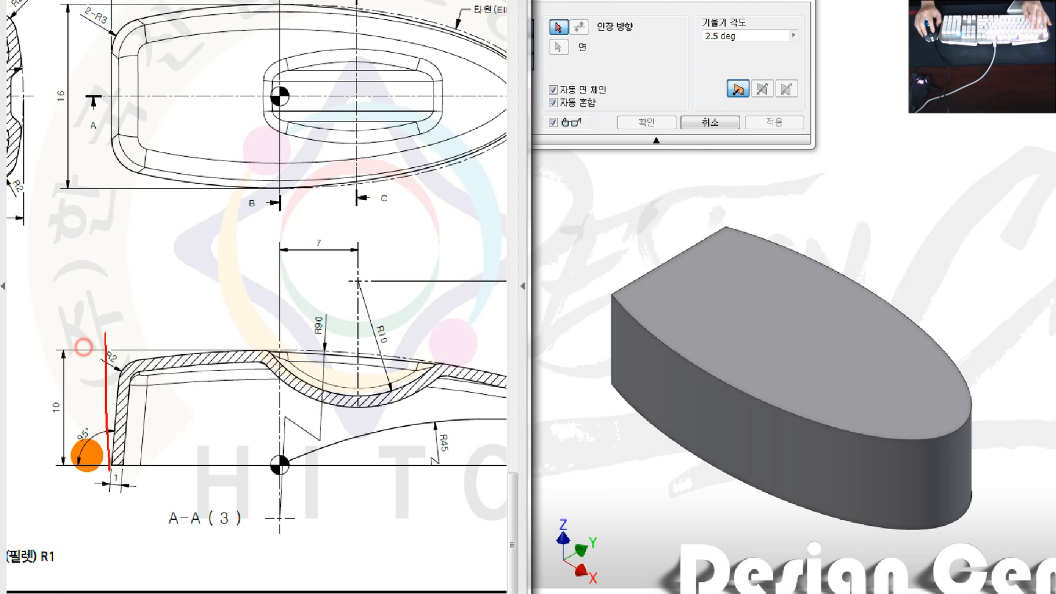
{"action": "left_click_drag", "start_coordinate": [85, 385], "coordinate": [94, 395]}
{"action": "left_click_drag", "start_coordinate": [85, 346], "coordinate": [102, 369]}
{"action": "key", "text": "Escape"}
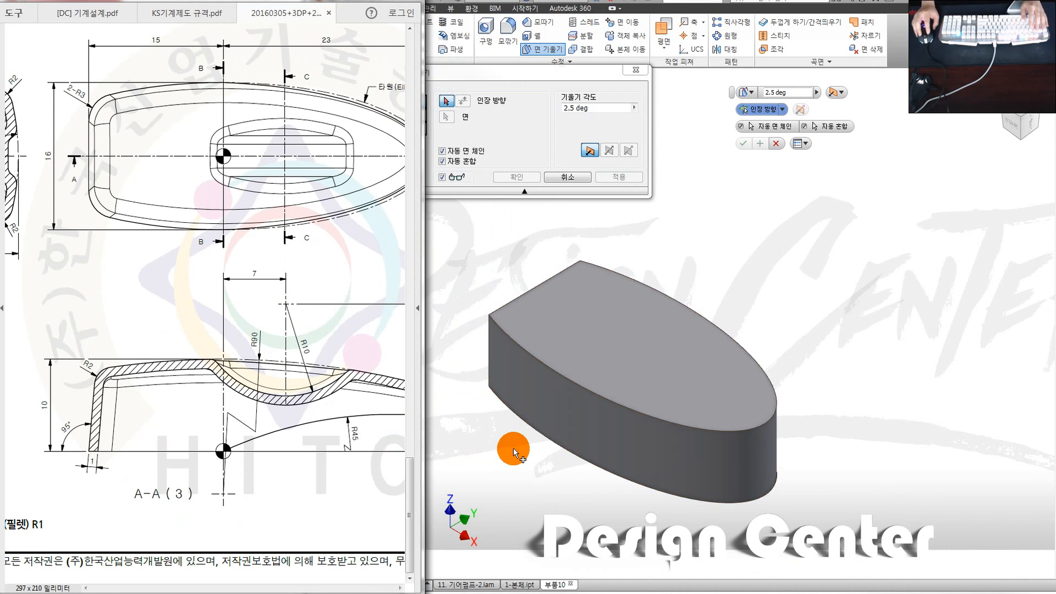
{"action": "left_click", "coordinate": [513, 448]}
{"action": "mouse_move", "coordinate": [559, 479]}
{"action": "middle_mouse_down", "text": "shift"}
{"action": "mouse_move", "coordinate": [593, 401]}
{"action": "mouse_move", "coordinate": [606, 497]}
{"action": "mouse_move", "coordinate": [596, 432]}
{"action": "middle_mouse_up", "text": "shift"}
{"action": "left_click", "coordinate": [419, 116]}
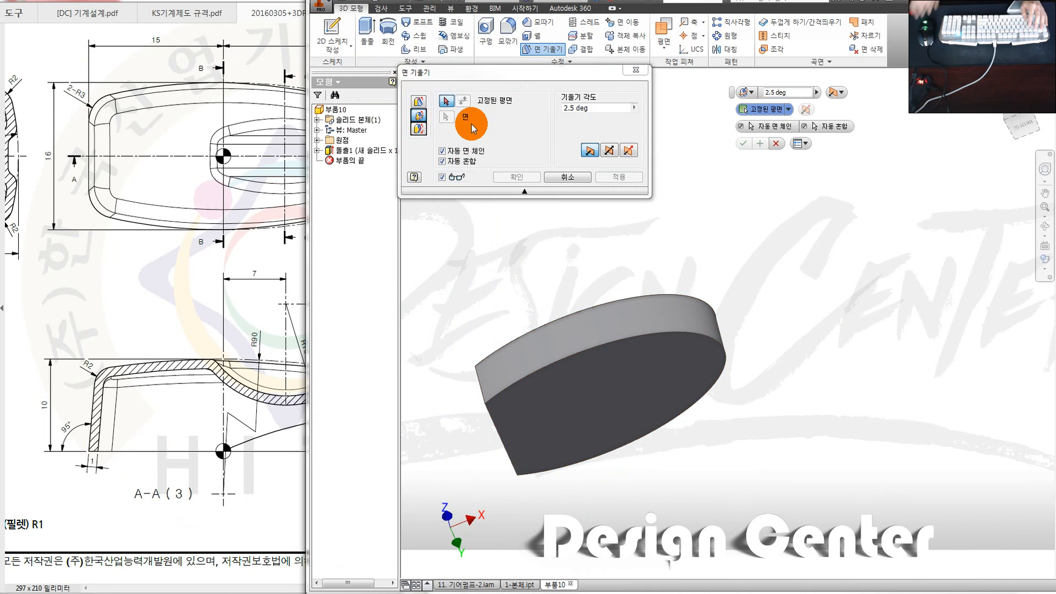
{"action": "left_click", "coordinate": [572, 368]}
{"action": "left_click", "coordinate": [587, 328]}
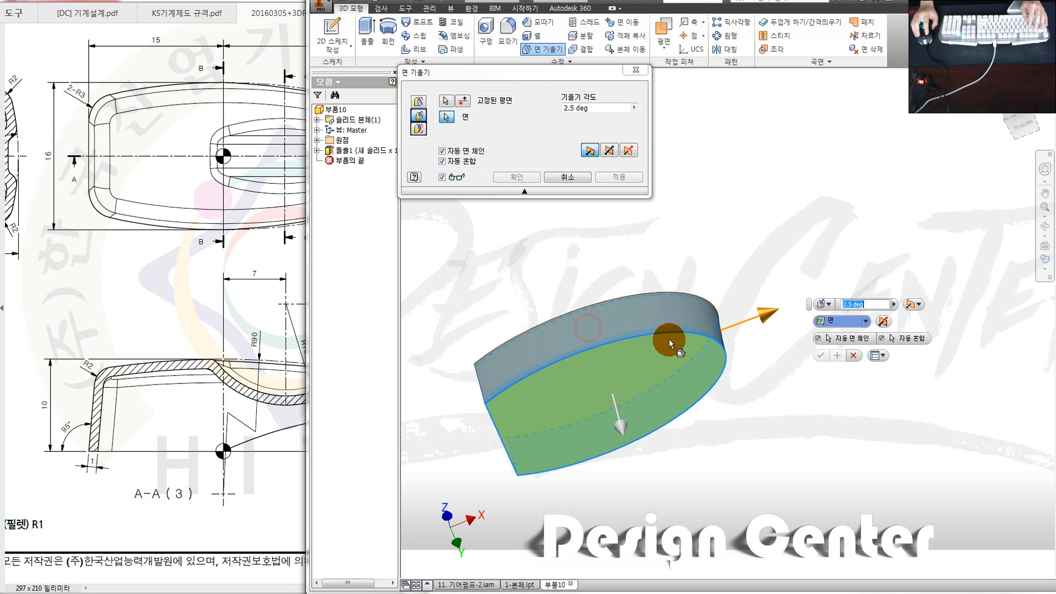
{"action": "middle_click_drag", "start_coordinate": [621, 307], "coordinate": [607, 253], "text": "shift"}
{"action": "left_click", "coordinate": [589, 109]}
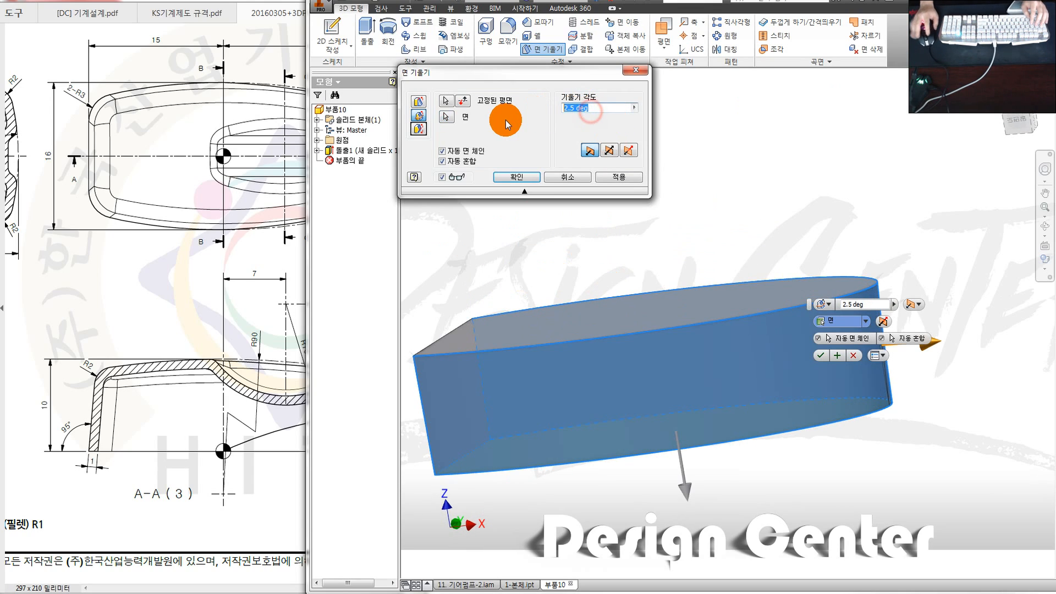
{"action": "type", "text": "-5"}
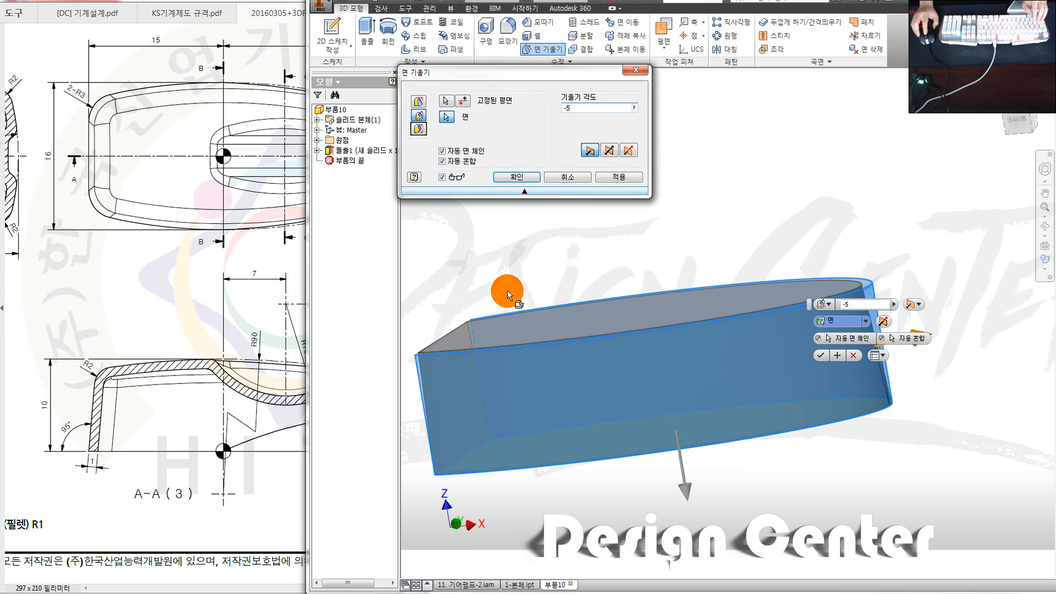
{"action": "middle_click_drag", "start_coordinate": [507, 291], "coordinate": [562, 296], "text": "shift"}
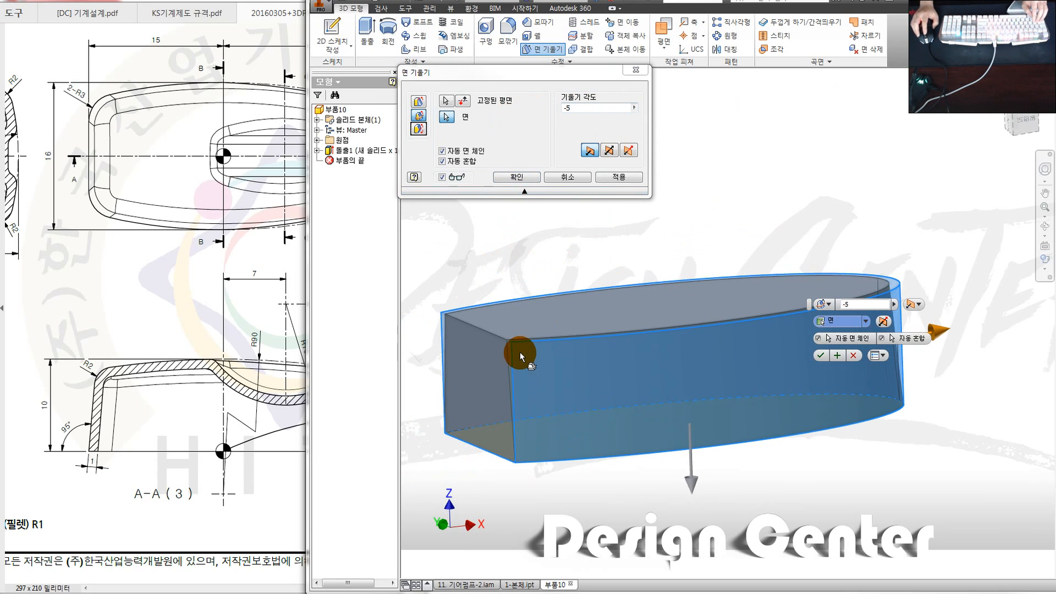
{"action": "left_click", "coordinate": [486, 345]}
{"action": "middle_click_drag", "start_coordinate": [599, 387], "coordinate": [949, 151], "text": "shift"}
{"action": "left_click", "coordinate": [1013, 122]}
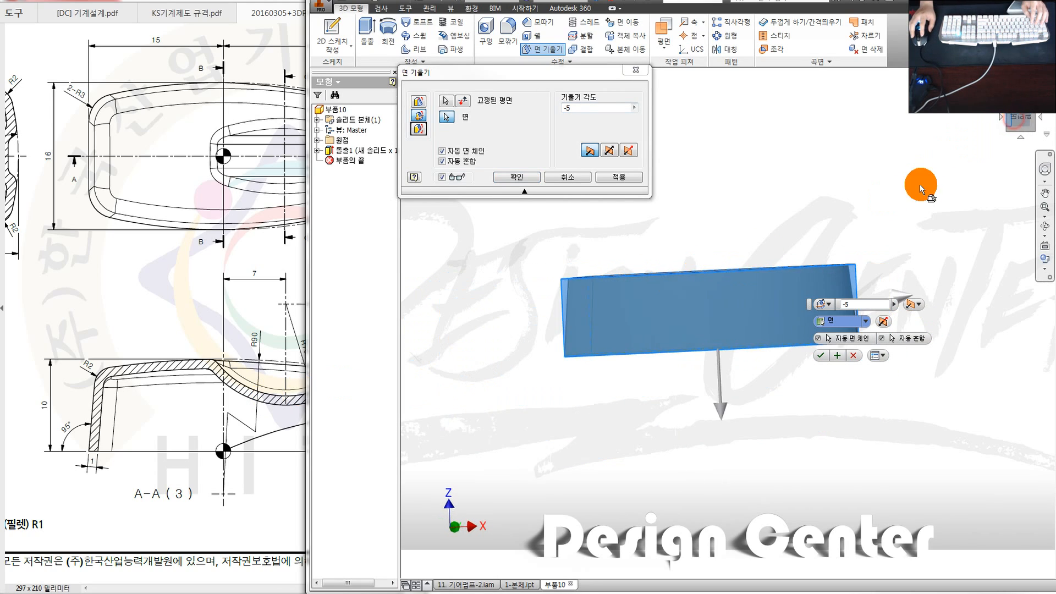
{"action": "left_click", "coordinate": [122, 415]}
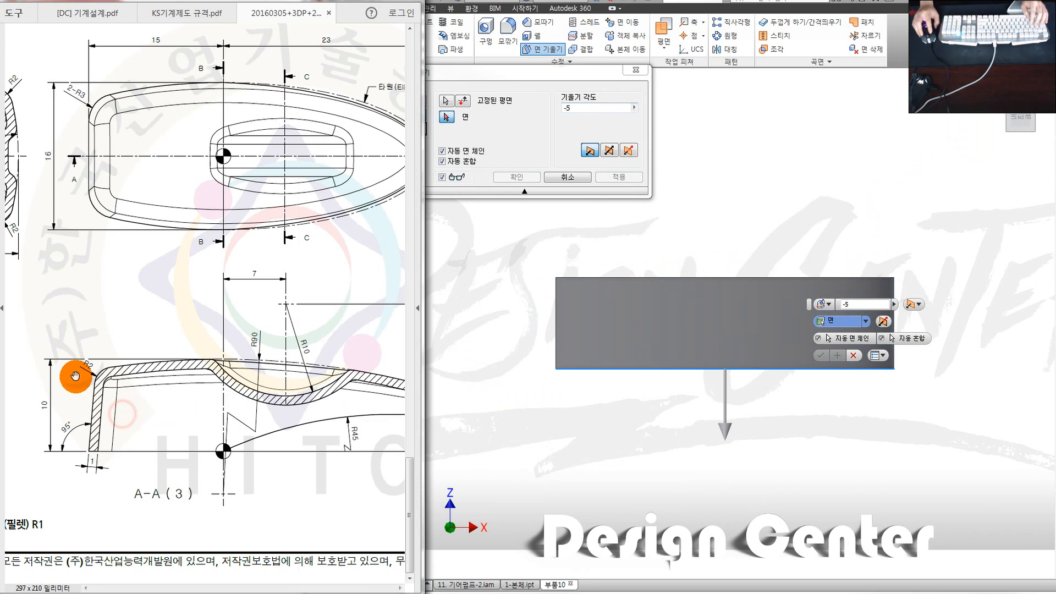
{"action": "mouse_move", "coordinate": [226, 436]}
{"action": "left_mouse_down"}
{"action": "mouse_move", "coordinate": [72, 435]}
{"action": "mouse_move", "coordinate": [272, 429]}
{"action": "left_mouse_up"}
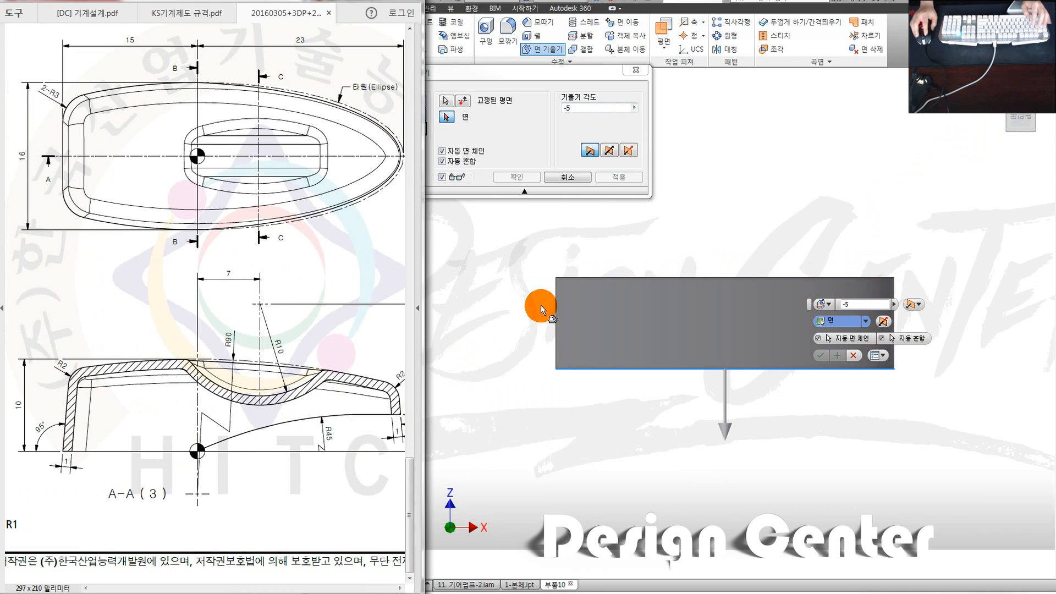
{"action": "left_click", "coordinate": [508, 176]}
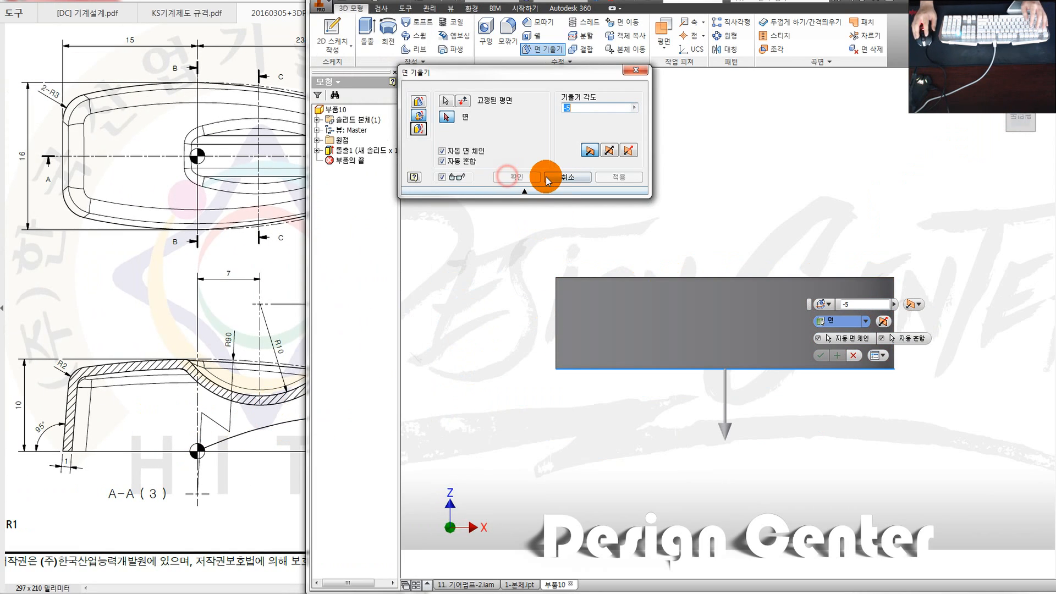
{"action": "middle_click_drag", "start_coordinate": [615, 341], "coordinate": [606, 380], "text": "shift"}
{"action": "left_click", "coordinate": [626, 339]}
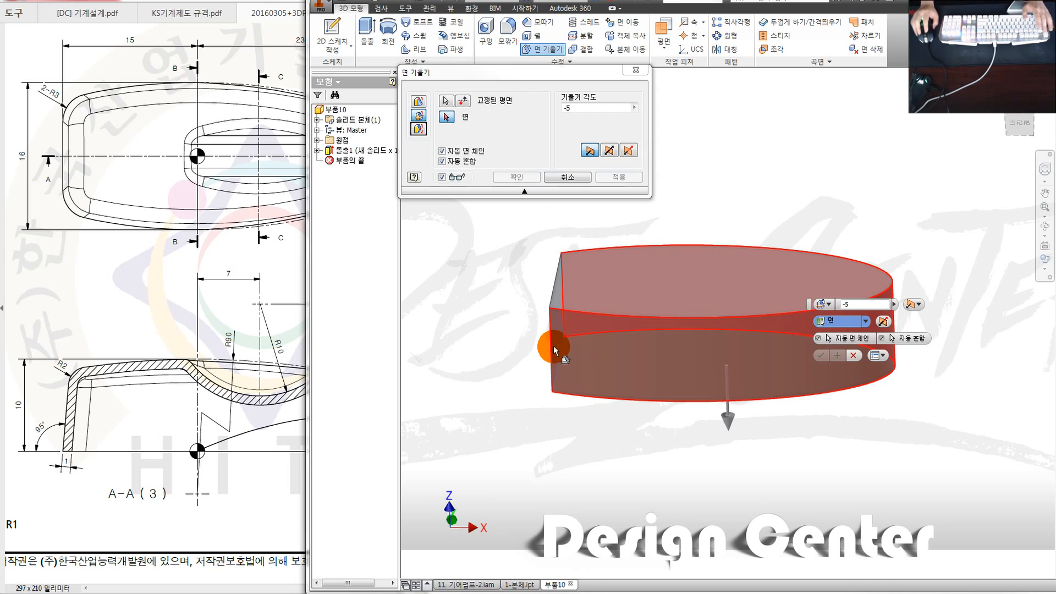
{"action": "left_click", "coordinate": [446, 118]}
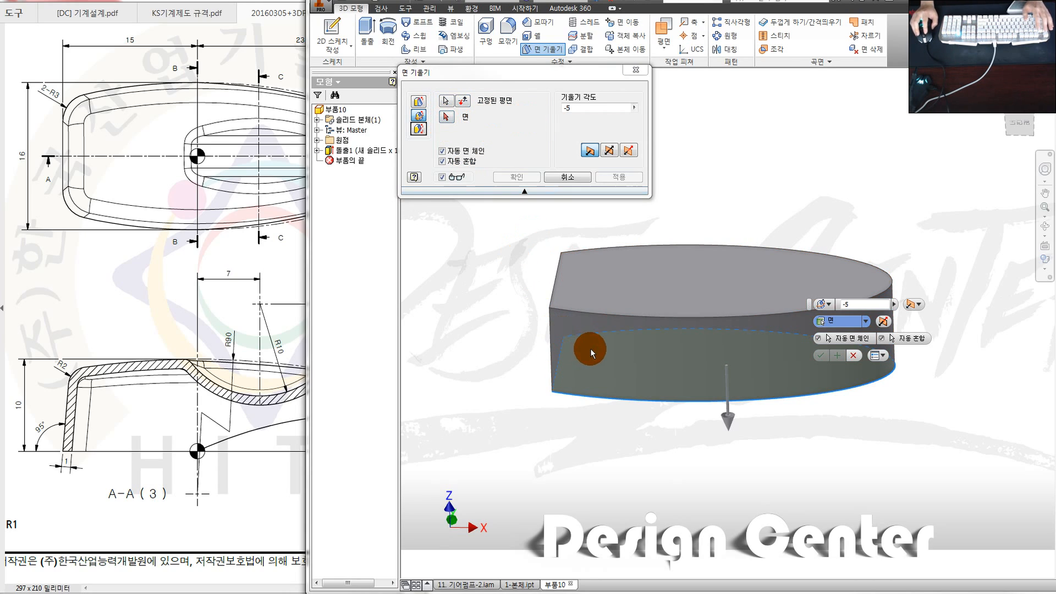
{"action": "key", "text": "Return"}
Step: Draft the body's curved and flat side faces by -5 degrees, using the bottom face as the fixed plane
{"action": "left_click", "coordinate": [544, 49]}
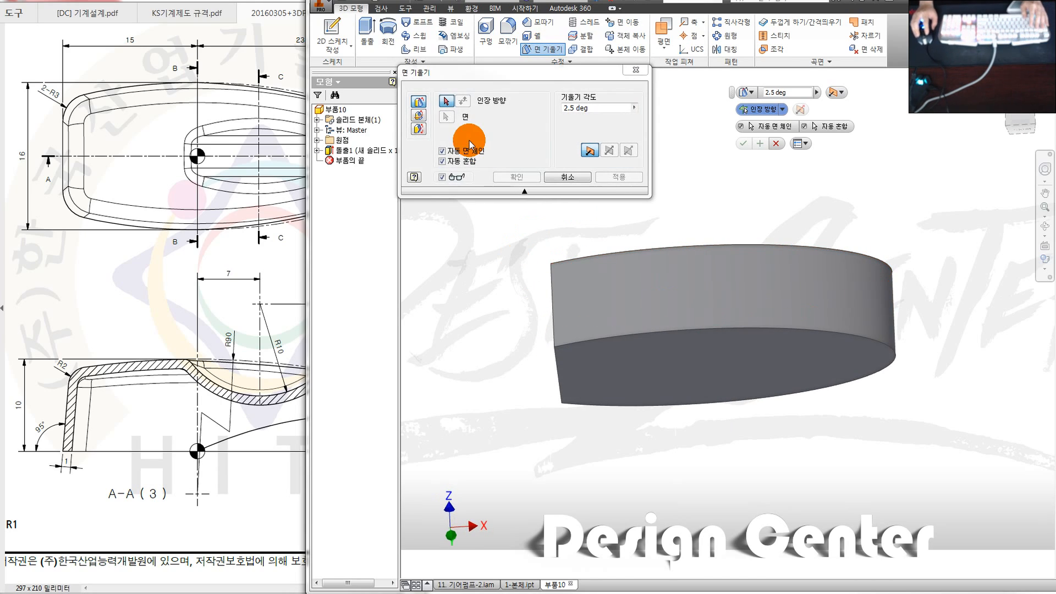
{"action": "left_click", "coordinate": [642, 371]}
{"action": "left_click", "coordinate": [652, 298]}
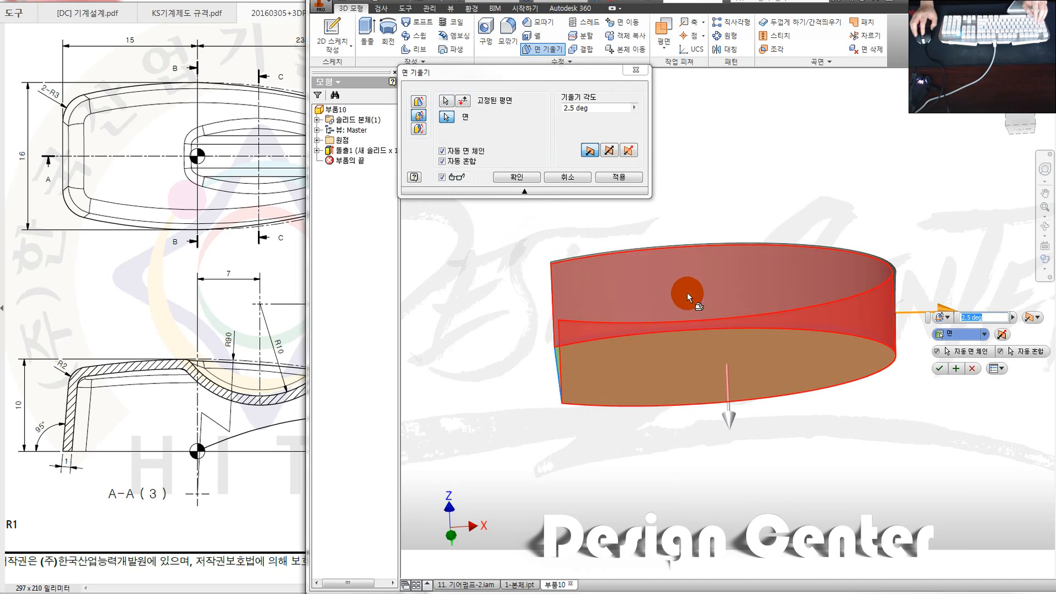
{"action": "middle_click_drag", "start_coordinate": [688, 298], "coordinate": [740, 325], "text": "shift"}
{"action": "left_click", "coordinate": [615, 335]}
{"action": "middle_click_drag", "start_coordinate": [659, 335], "coordinate": [590, 332], "text": "shift"}
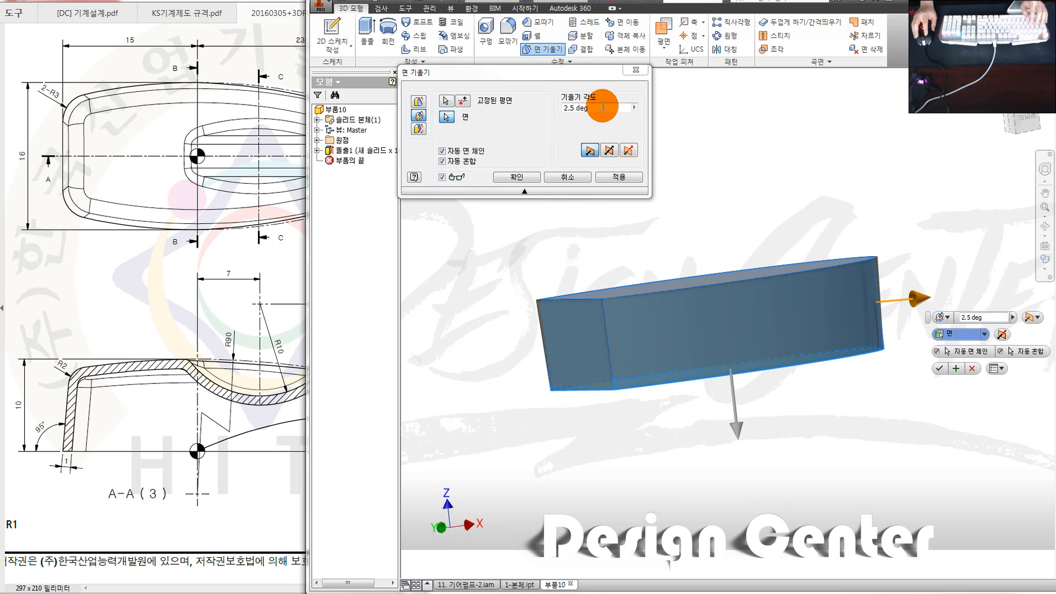
{"action": "left_click_drag", "start_coordinate": [593, 111], "coordinate": [483, 117]}
{"action": "type", "text": "-5"}
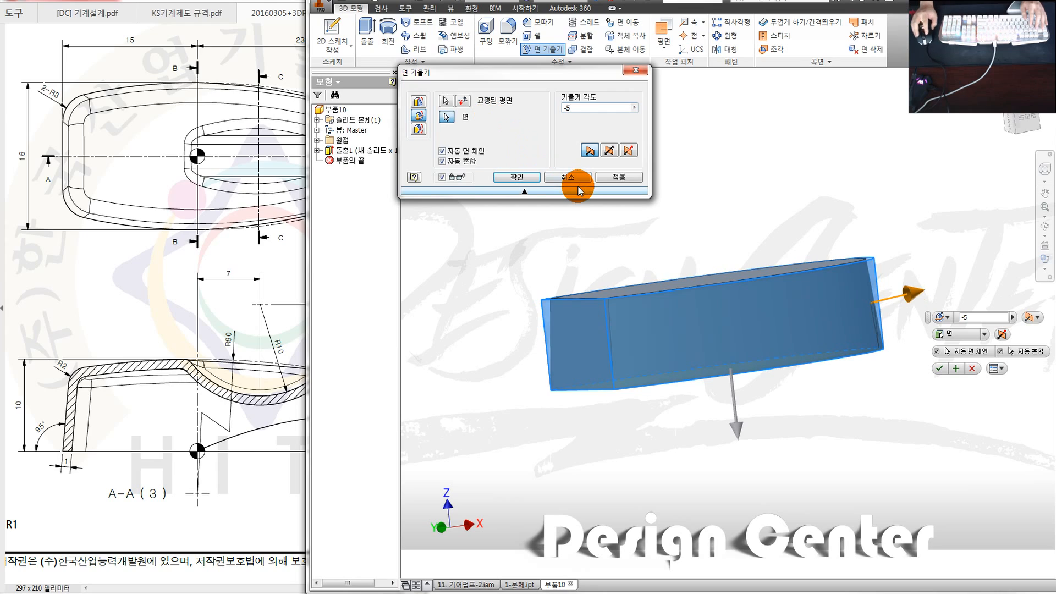
{"action": "left_click", "coordinate": [517, 176]}
Step: Compare the drafted body's front view with section A-A and mark the 5° wall slope at its flat end
{"action": "left_click", "coordinate": [1025, 121]}
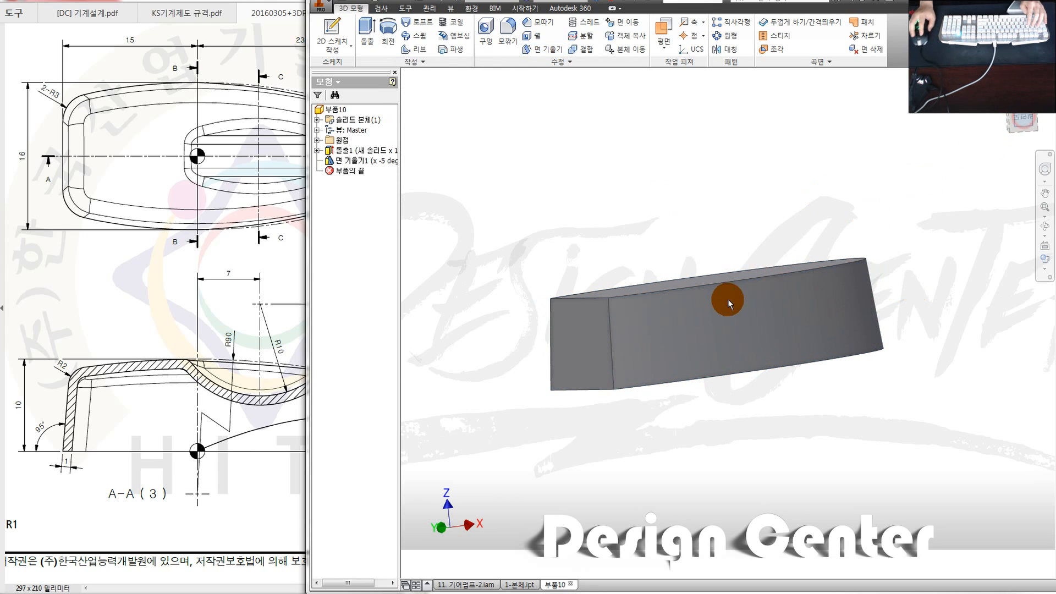
{"action": "left_click", "coordinate": [134, 507]}
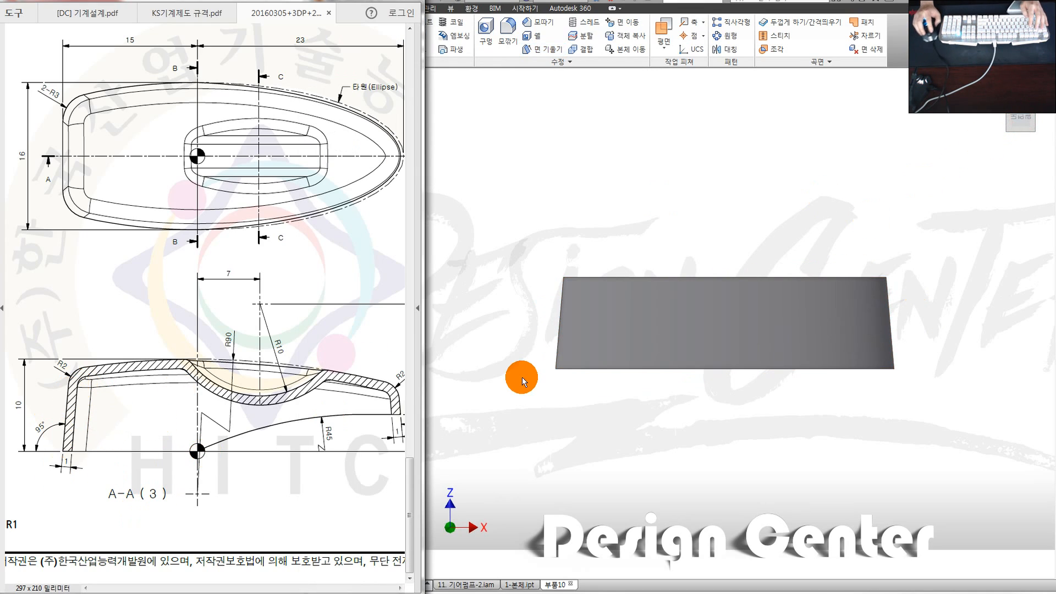
{"action": "left_click_drag", "start_coordinate": [387, 388], "coordinate": [272, 382]}
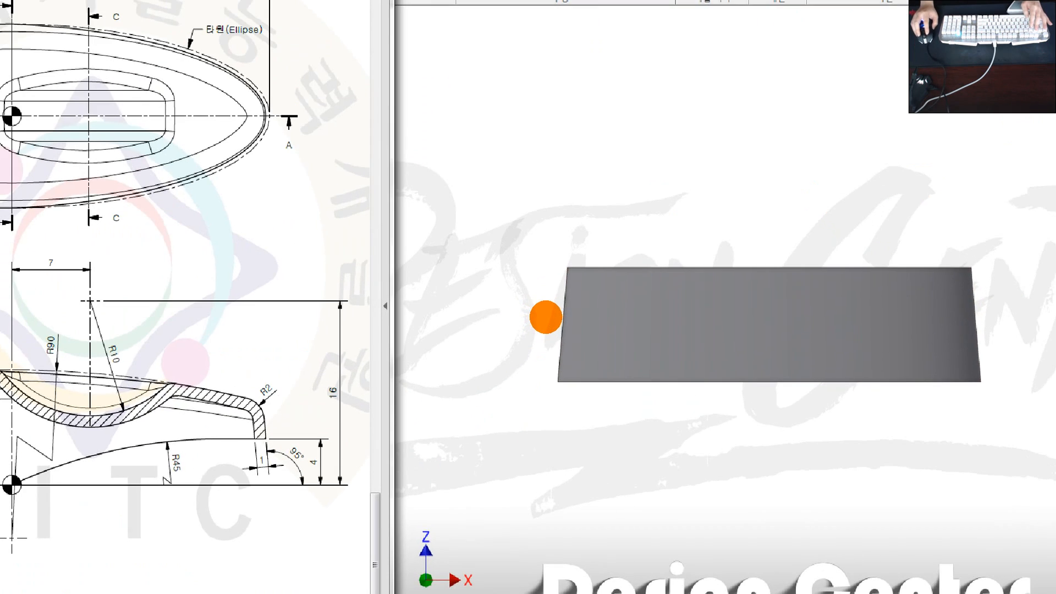
{"action": "left_click_drag", "start_coordinate": [549, 247], "coordinate": [547, 372]}
{"action": "mouse_move", "coordinate": [552, 284]}
{"action": "left_mouse_down"}
{"action": "mouse_move", "coordinate": [554, 305]}
{"action": "mouse_move", "coordinate": [564, 275]}
{"action": "left_mouse_up"}
{"action": "left_click_drag", "start_coordinate": [581, 261], "coordinate": [560, 348]}
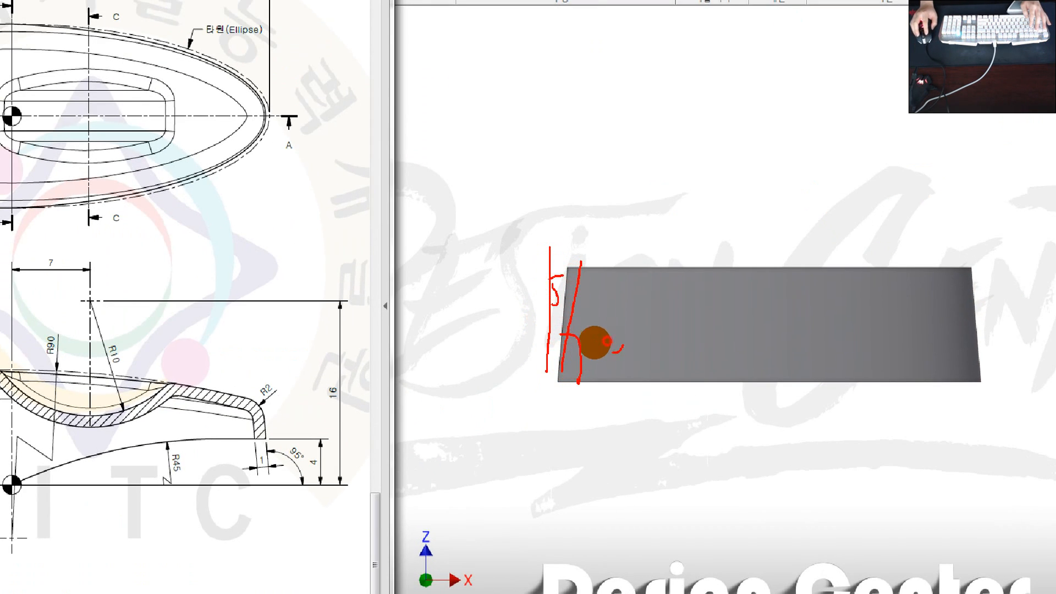
{"action": "key", "text": "Escape"}
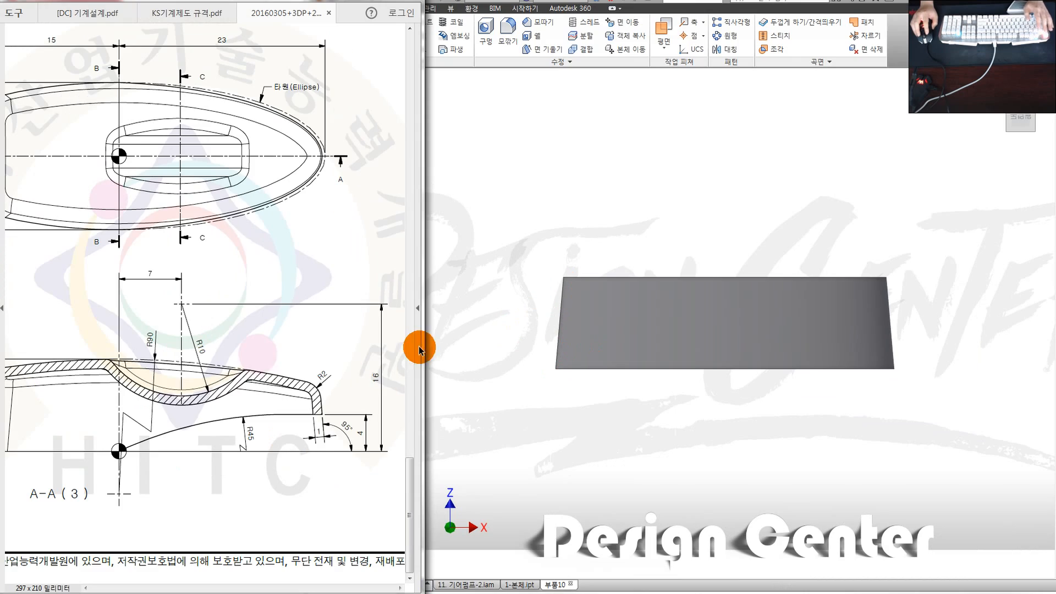
Step: Mark the 95° outer wall angle and its 5° offset from vertical beside the drafted body
{"action": "left_click_drag", "start_coordinate": [102, 377], "coordinate": [212, 368]}
{"action": "left_click", "coordinate": [625, 312]}
{"action": "key", "text": "ctrl+1"}
{"action": "left_click", "coordinate": [550, 340]}
{"action": "left_click_drag", "start_coordinate": [565, 322], "coordinate": [516, 381]}
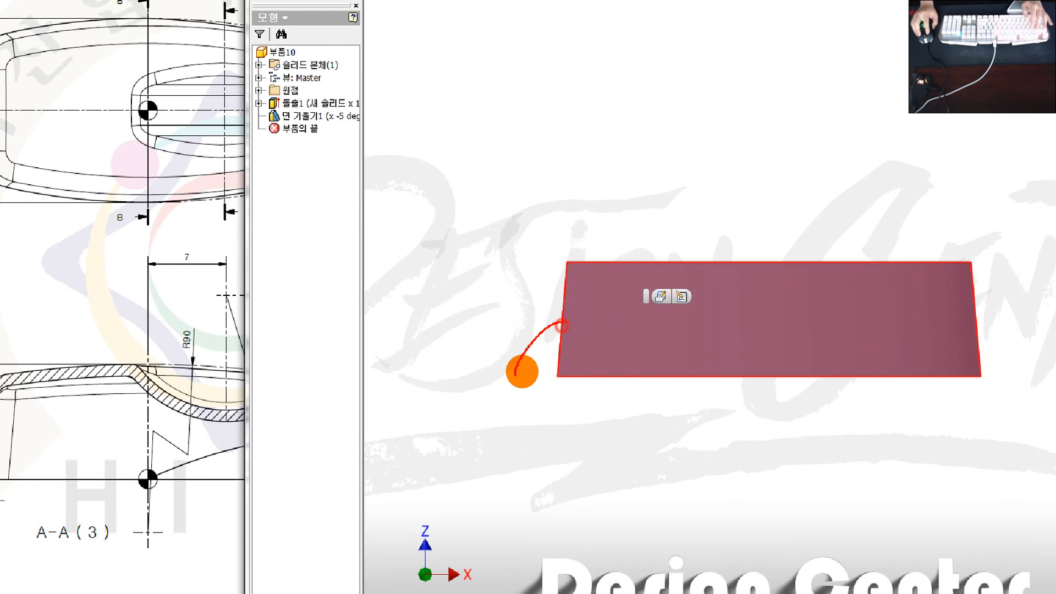
{"action": "mouse_move", "coordinate": [495, 304]}
{"action": "left_mouse_down"}
{"action": "mouse_move", "coordinate": [502, 351]}
{"action": "mouse_move", "coordinate": [510, 336]}
{"action": "left_mouse_up"}
{"action": "left_click_drag", "start_coordinate": [512, 304], "coordinate": [539, 302]}
{"action": "left_click_drag", "start_coordinate": [546, 251], "coordinate": [553, 386]}
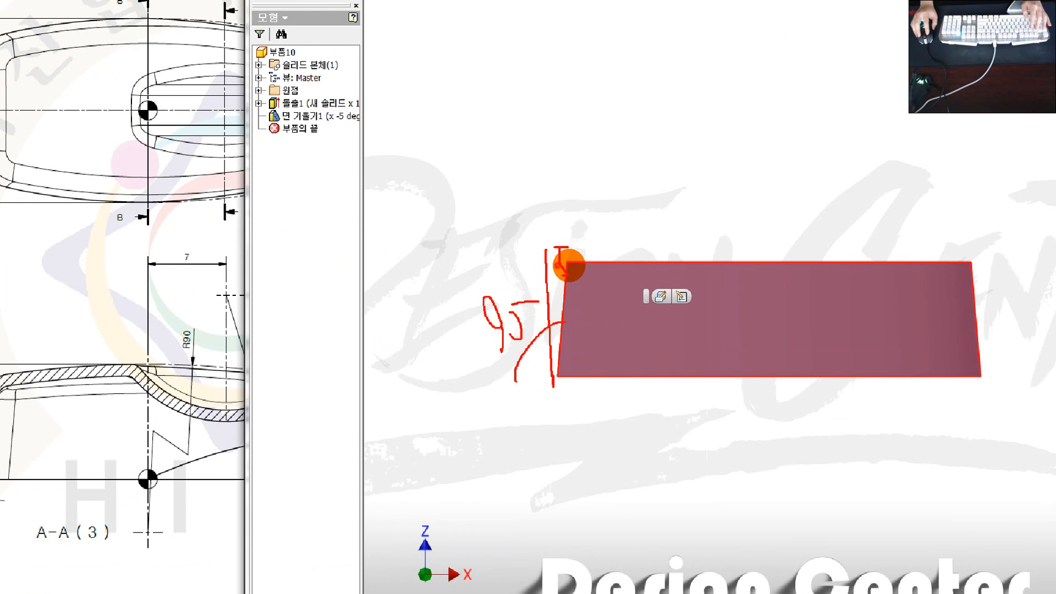
{"action": "key", "text": "Escape"}
Step: Examine the body's flat top face in isometric view against the drawing's plan and section A-A
{"action": "left_click", "coordinate": [188, 390]}
{"action": "scroll", "coordinate": [188, 389], "scroll_direction": "down", "scroll_amount": 2, "text": "ctrl"}
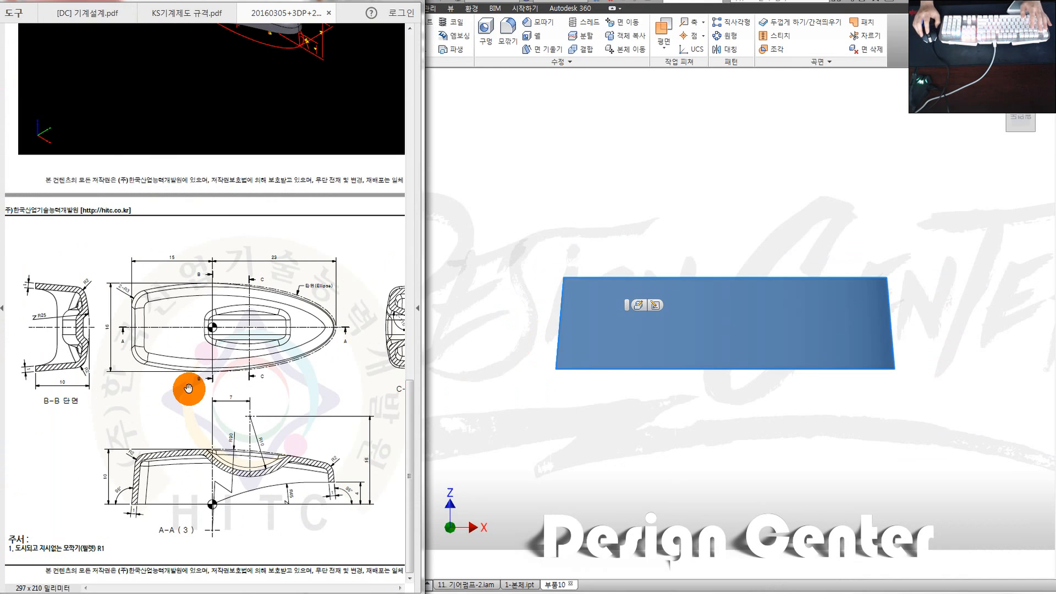
{"action": "left_click", "coordinate": [694, 254]}
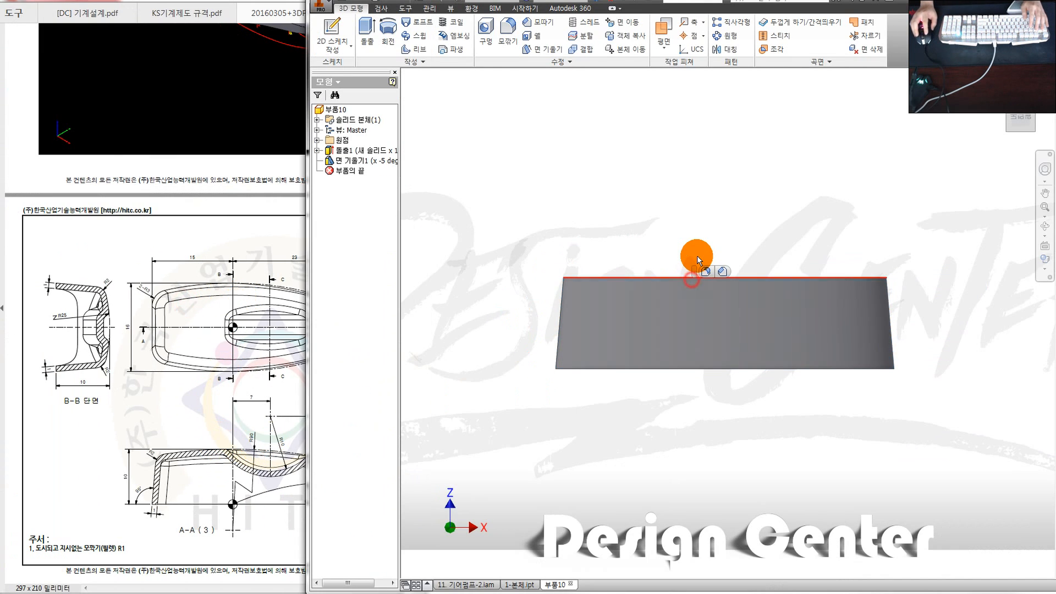
{"action": "key", "text": "F6"}
{"action": "left_click", "coordinate": [191, 373]}
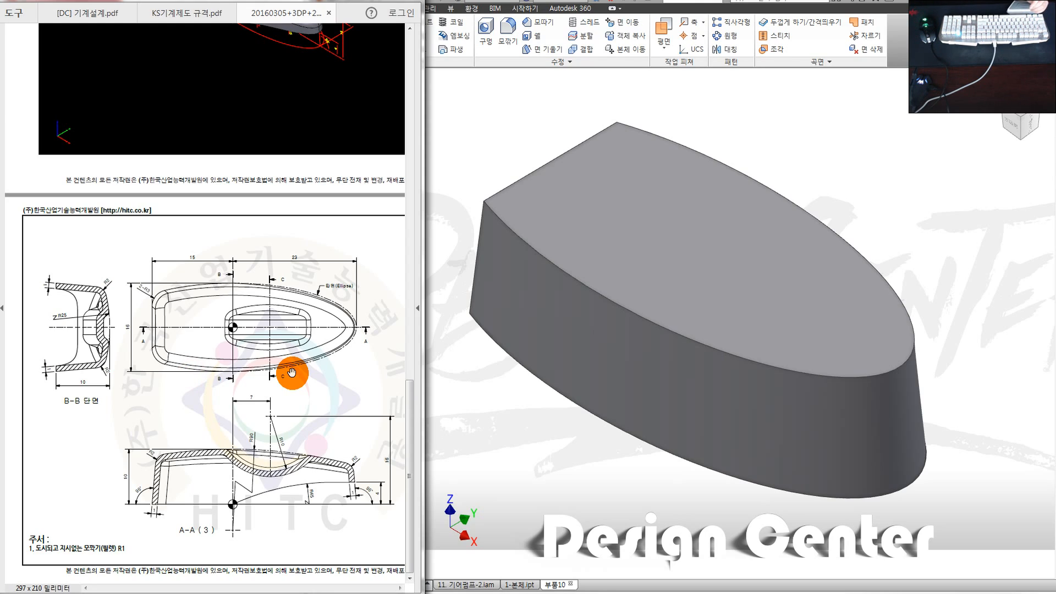
{"action": "left_click", "coordinate": [519, 233]}
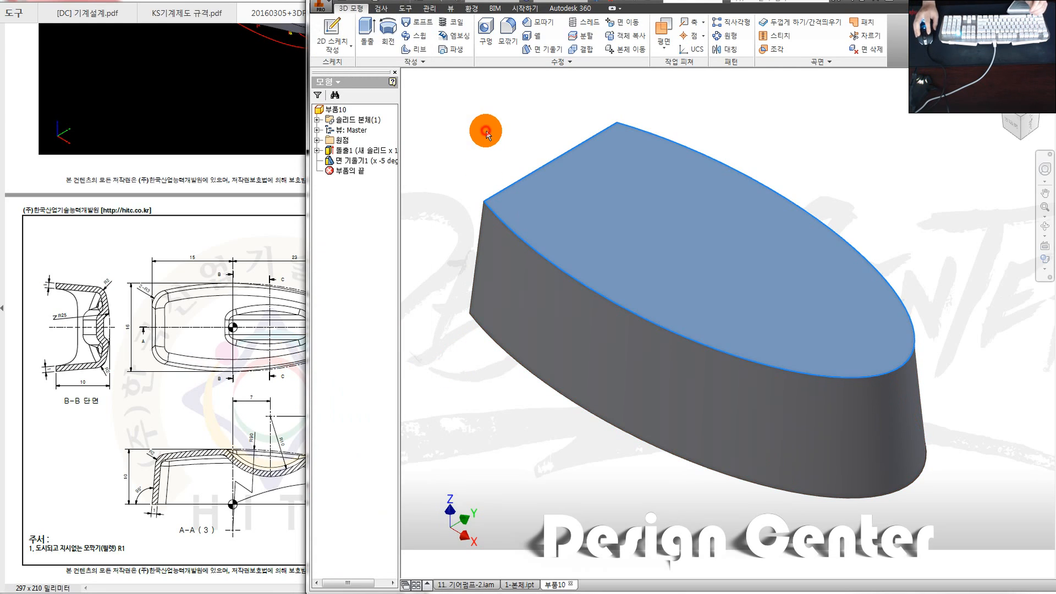
{"action": "left_click", "coordinate": [485, 131]}
{"action": "scroll", "coordinate": [484, 158], "scroll_direction": "up", "scroll_amount": 3}
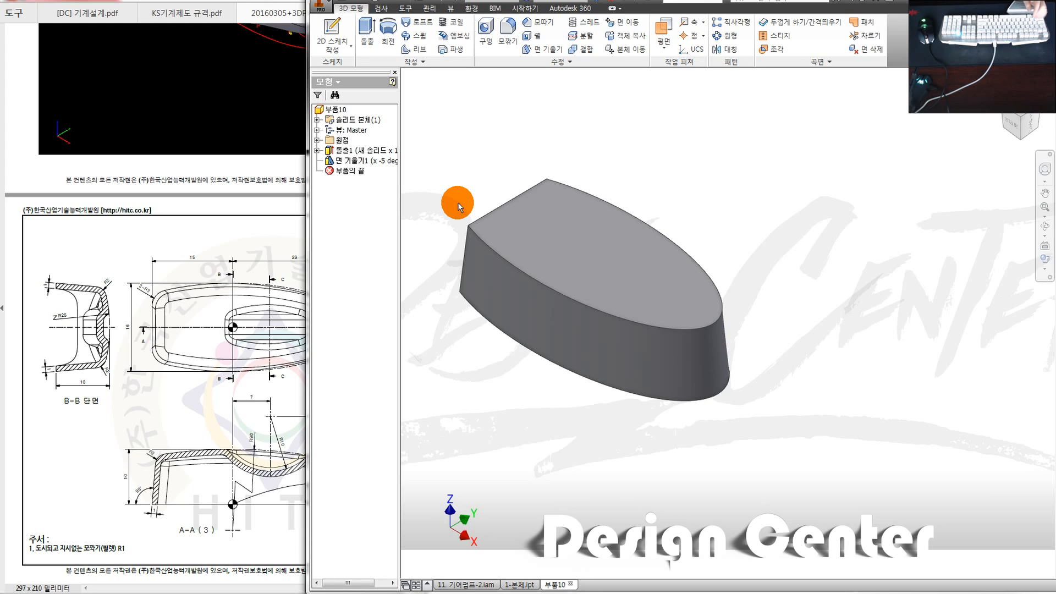
{"action": "left_click", "coordinate": [266, 360]}
{"action": "left_click_drag", "start_coordinate": [271, 414], "coordinate": [224, 376]}
{"action": "scroll", "coordinate": [150, 474], "scroll_direction": "up", "scroll_amount": 3, "text": "ctrl"}
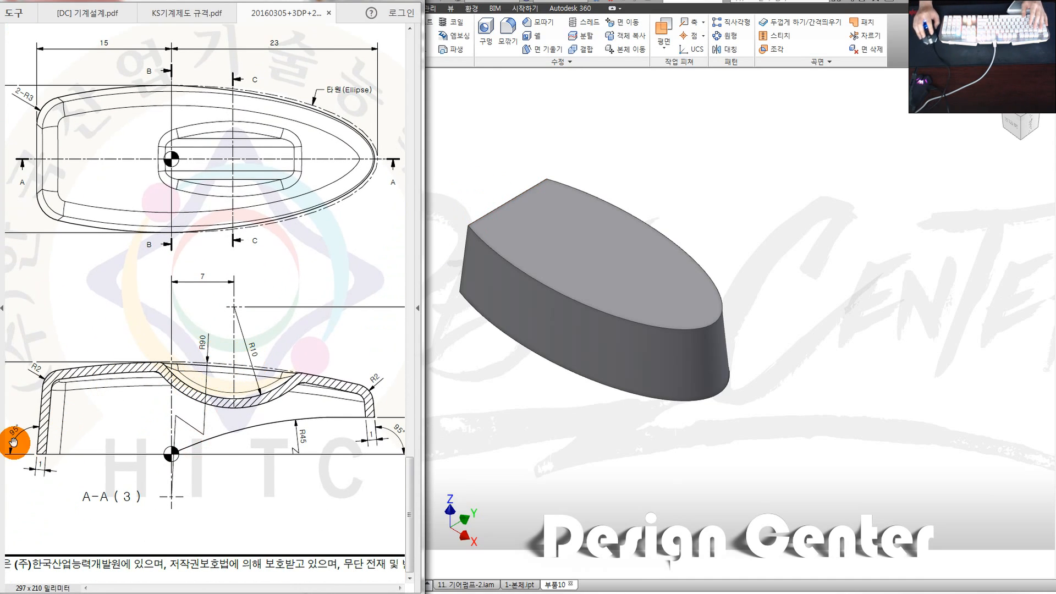
Step: Create a new sketch on the origin's XZ plane
{"action": "left_click", "coordinate": [510, 435]}
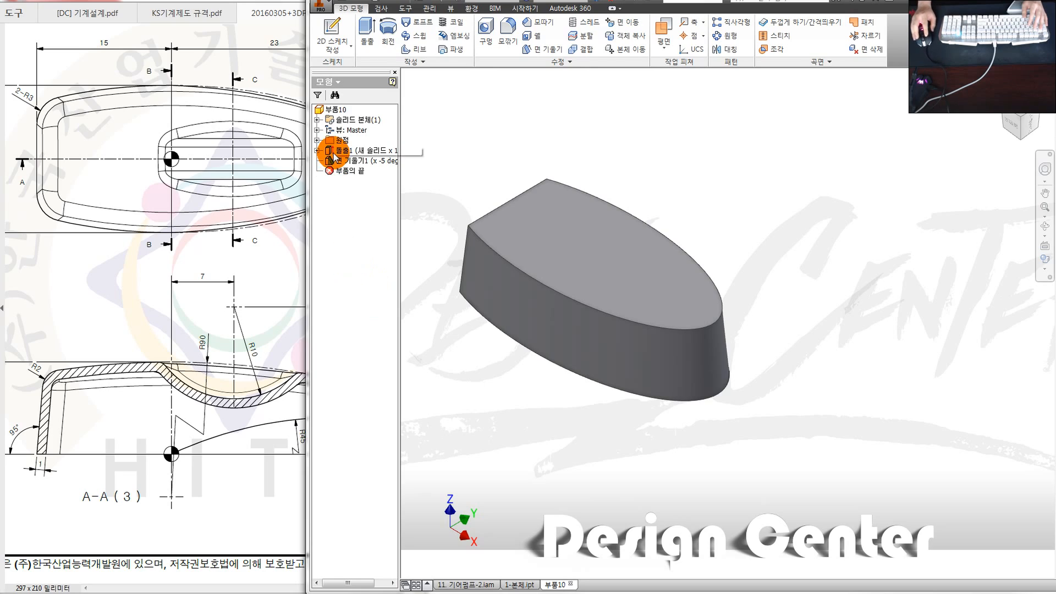
{"action": "double_click", "coordinate": [328, 140]}
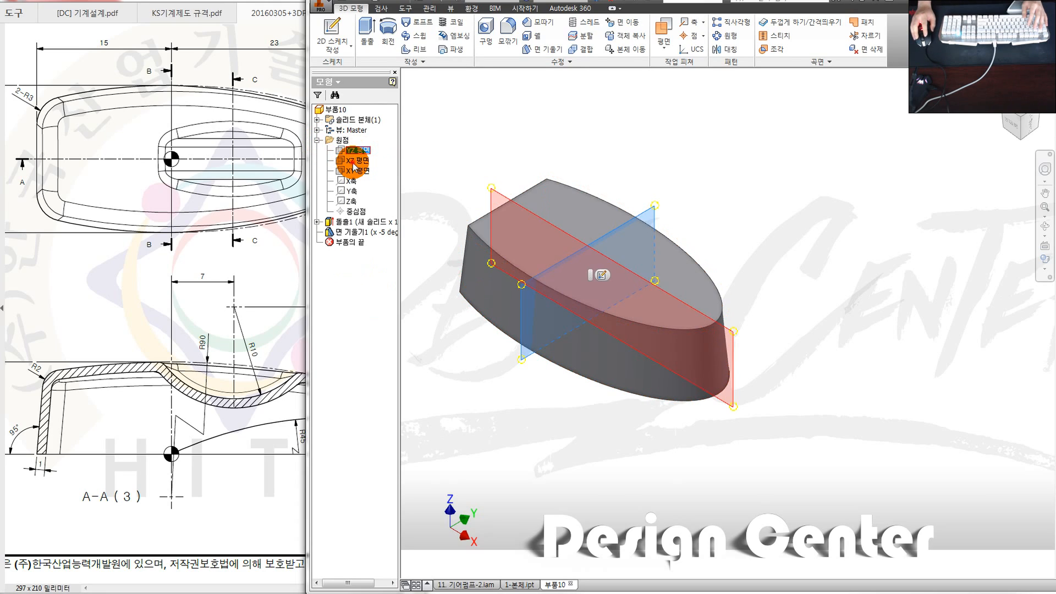
{"action": "left_click", "coordinate": [353, 161]}
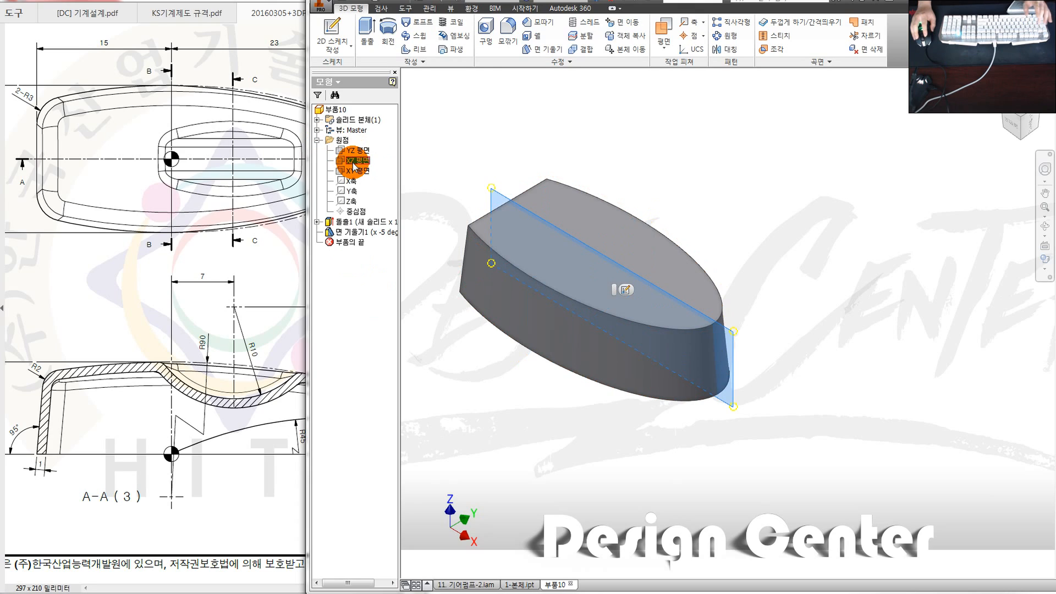
{"action": "key", "text": "s"}
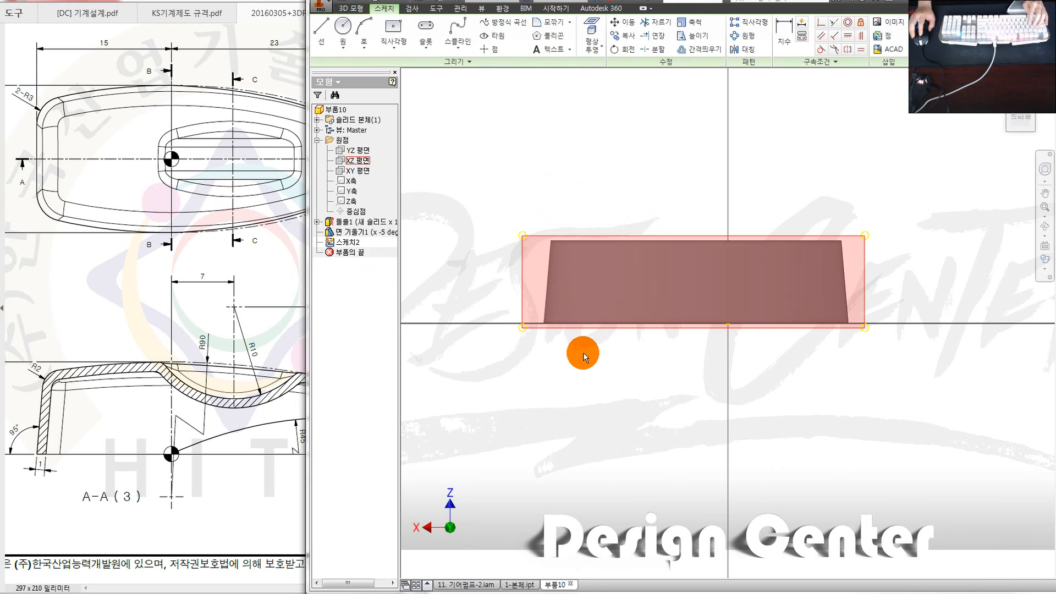
Step: Orient the sketch to the front view with X pointing right and slice the body at the sketch plane
{"action": "middle_click_drag", "start_coordinate": [703, 364], "coordinate": [697, 401], "text": "shift"}
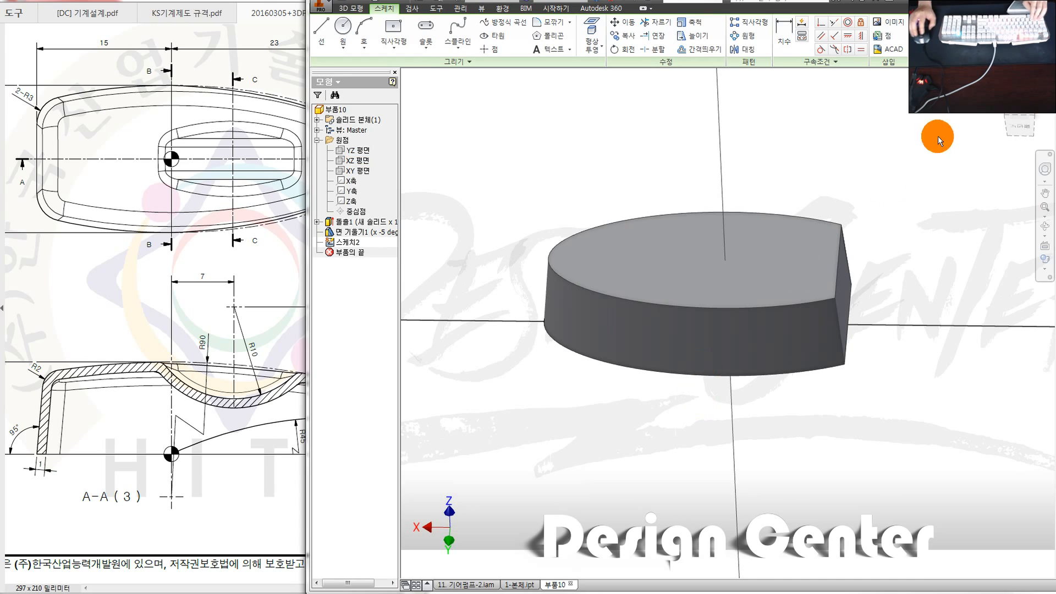
{"action": "left_click", "coordinate": [1020, 126]}
{"action": "left_click", "coordinate": [1000, 120]}
{"action": "left_click", "coordinate": [1001, 120]}
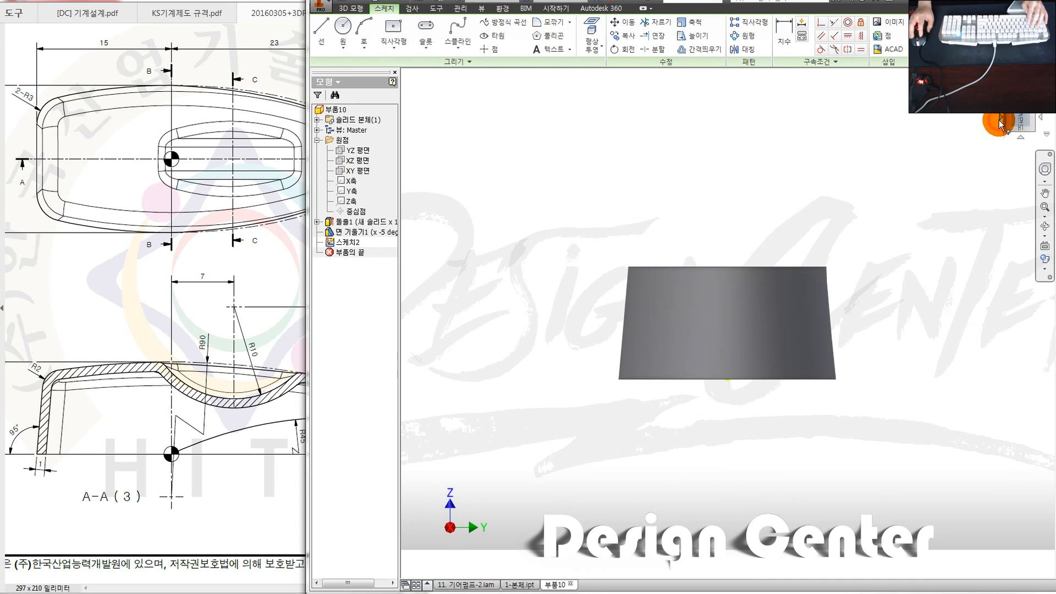
{"action": "key", "text": "F7"}
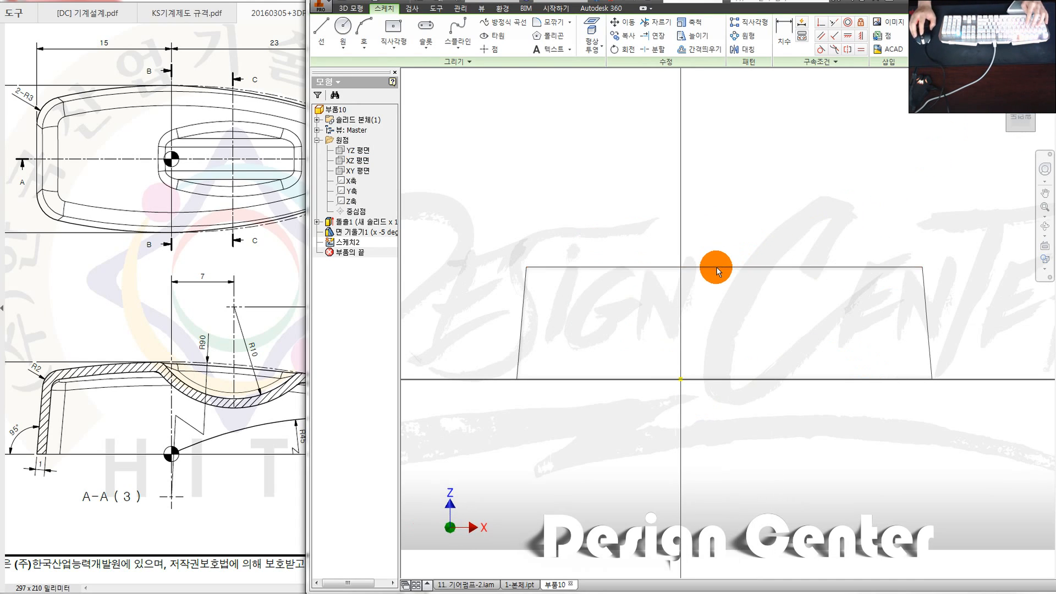
Step: Sketch a three-point arc about 48 mm in radius across the body's front profile and align its centre vertically with the origin
{"action": "left_click", "coordinate": [363, 44]}
{"action": "left_click", "coordinate": [377, 72]}
{"action": "scroll", "coordinate": [479, 276], "scroll_direction": "up", "scroll_amount": 2}
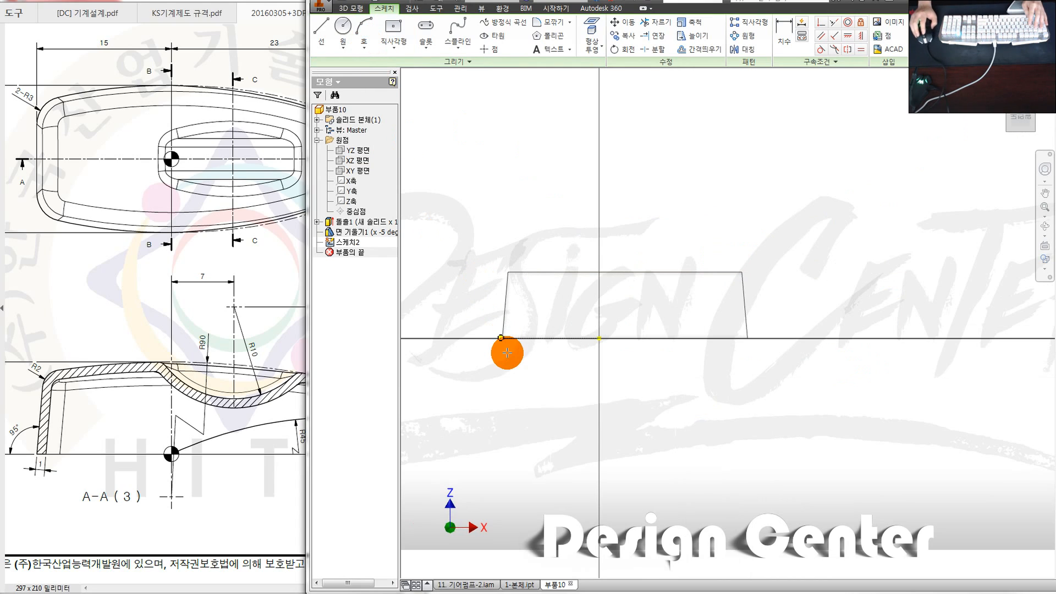
{"action": "left_click_drag", "start_coordinate": [450, 358], "coordinate": [811, 355]}
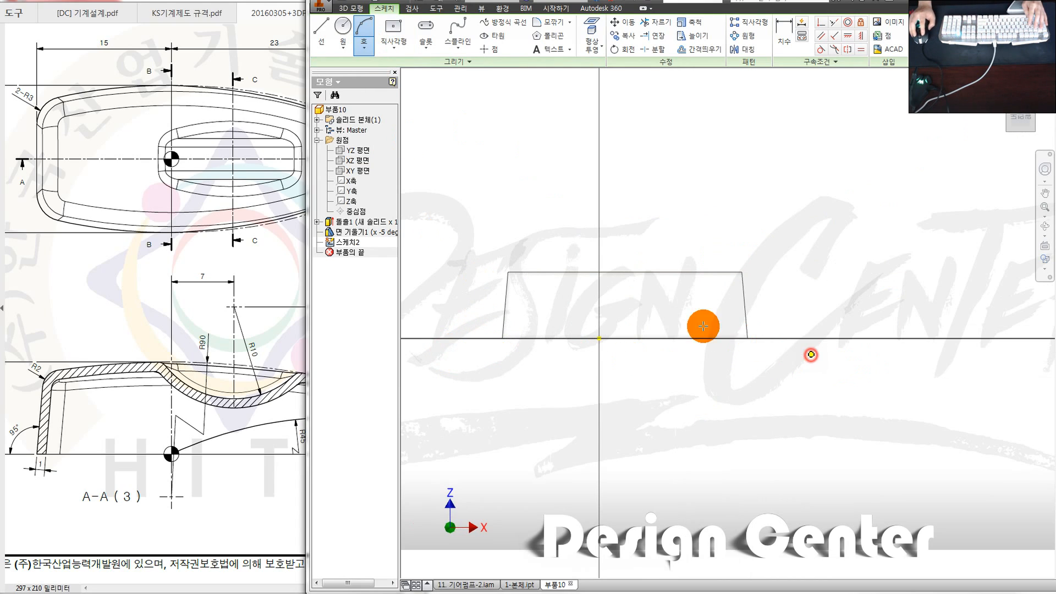
{"action": "left_click", "coordinate": [670, 300]}
{"action": "scroll", "coordinate": [697, 370], "scroll_direction": "up", "scroll_amount": 3}
{"action": "key", "text": "Escape"}
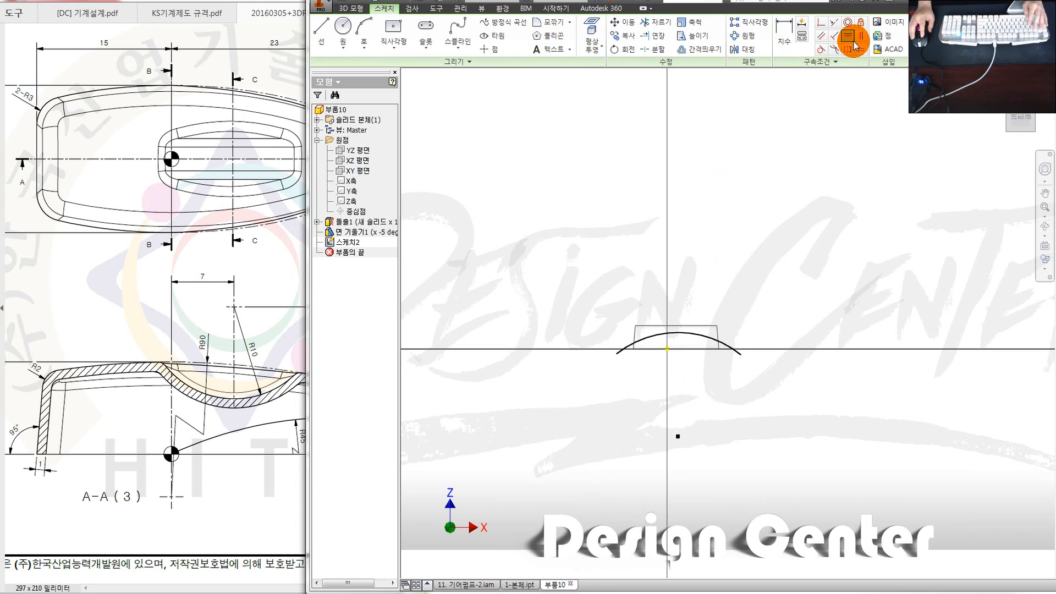
{"action": "left_click", "coordinate": [691, 428]}
{"action": "left_click", "coordinate": [669, 353]}
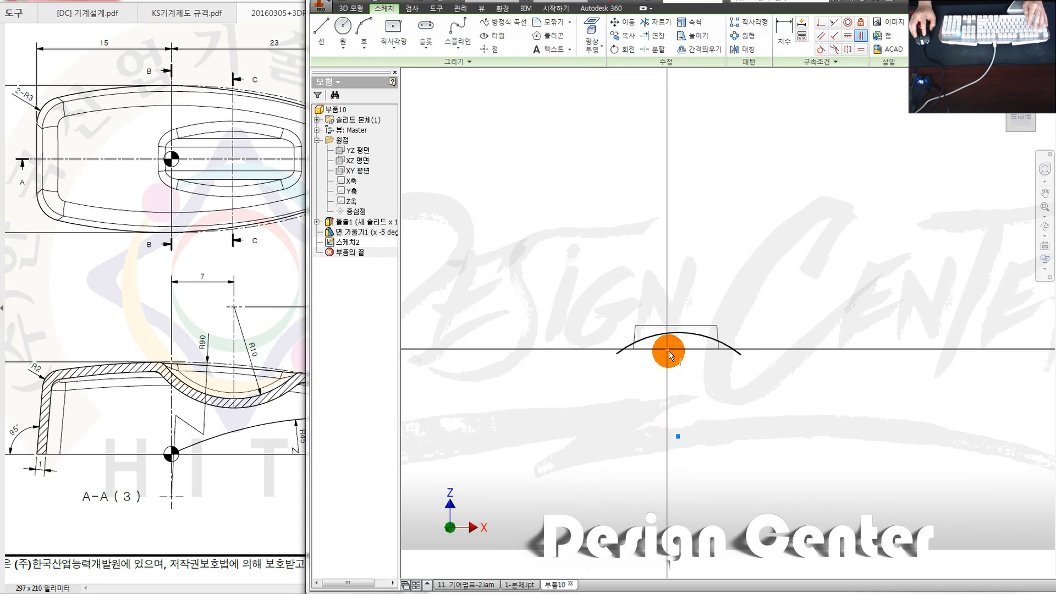
Step: Draw a vertical construction line from the origin to the arc and dimension its length as 10 mm
{"action": "scroll", "coordinate": [676, 341], "scroll_direction": "up", "scroll_amount": 2}
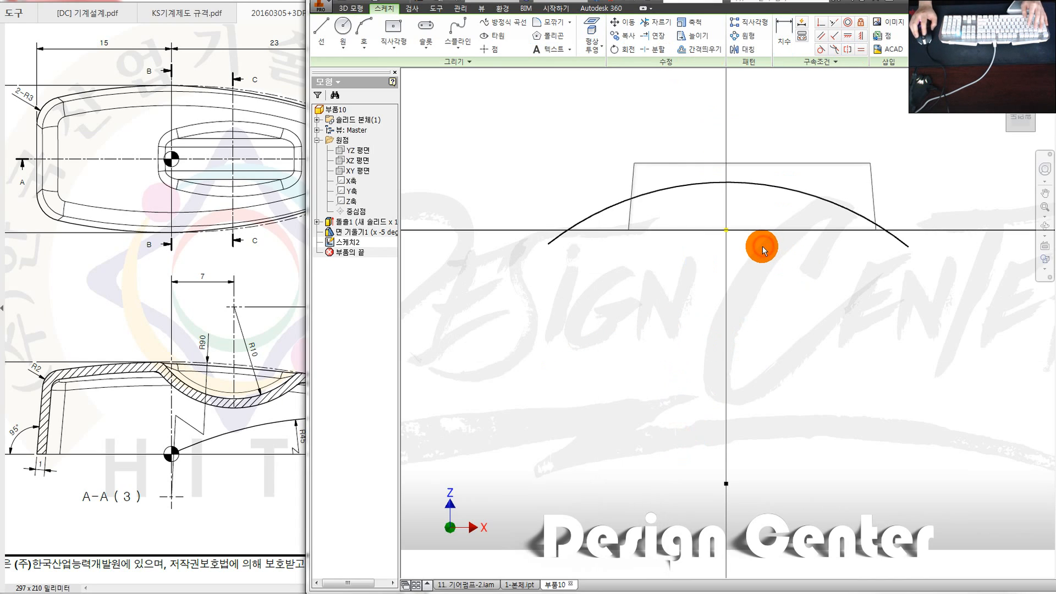
{"action": "mouse_move", "coordinate": [763, 251]}
{"action": "middle_mouse_down"}
{"action": "mouse_move", "coordinate": [661, 288]}
{"action": "mouse_move", "coordinate": [659, 267]}
{"action": "middle_mouse_up"}
{"action": "key", "text": "l"}
{"action": "left_click", "coordinate": [655, 266]}
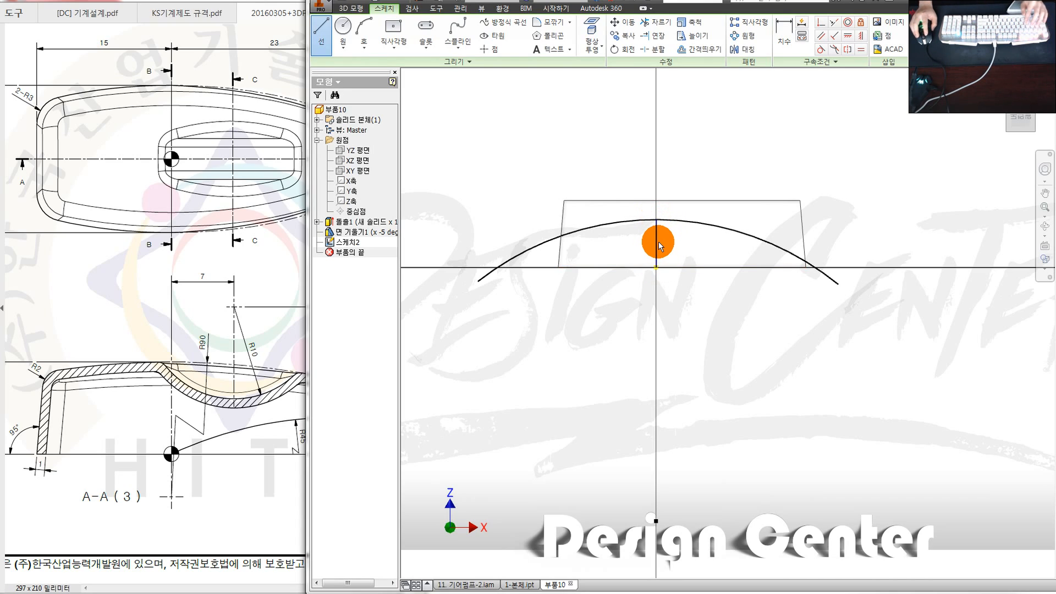
{"action": "key", "text": "d"}
{"action": "left_click", "coordinate": [656, 245]}
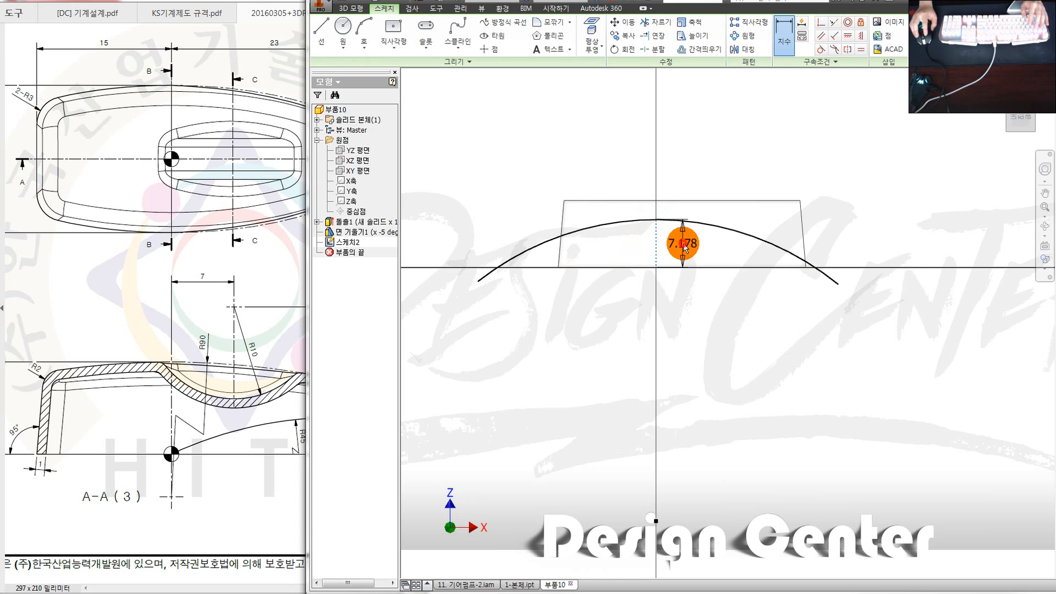
{"action": "left_click", "coordinate": [684, 247]}
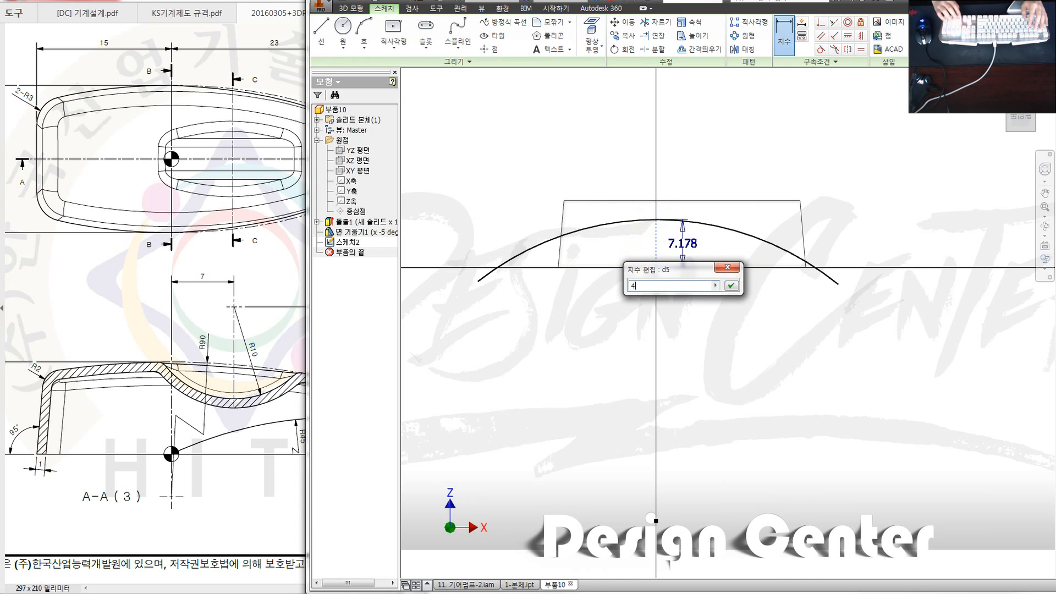
{"action": "type", "text": "10"}
{"action": "key", "text": "Return"}
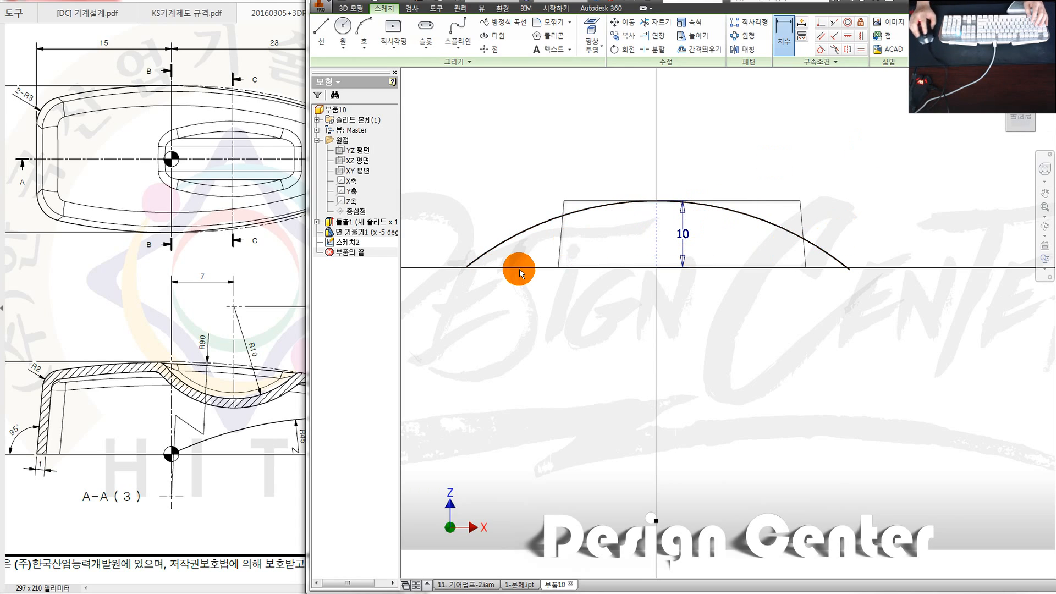
Step: Dimension the arc's radius as 90 mm, following section A-A of the drawing
{"action": "left_click", "coordinate": [195, 379]}
{"action": "left_click", "coordinate": [707, 250]}
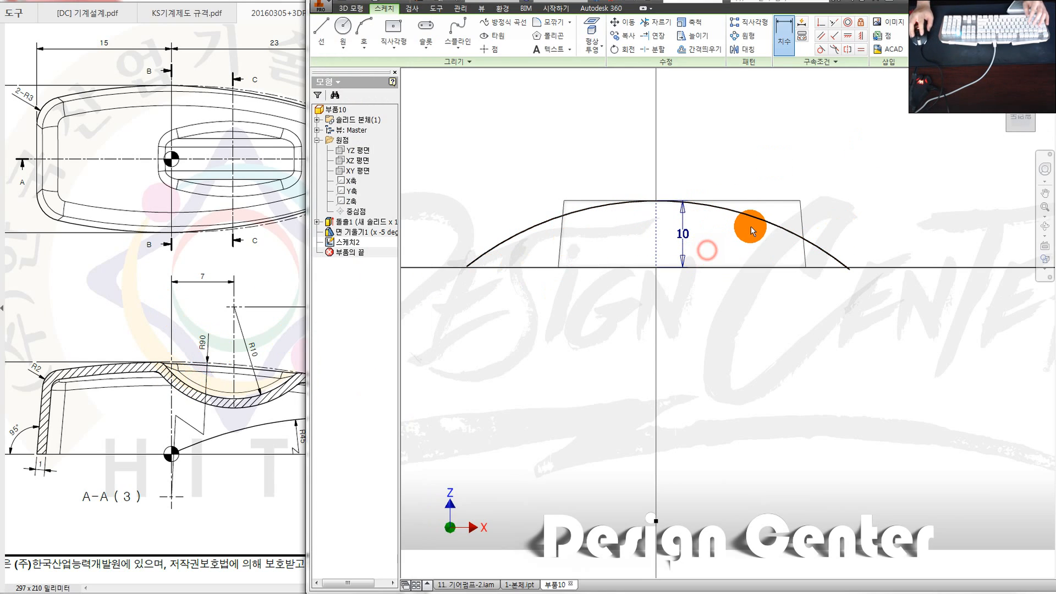
{"action": "left_click", "coordinate": [763, 224]}
{"action": "left_click", "coordinate": [769, 163]}
{"action": "type", "text": "90"}
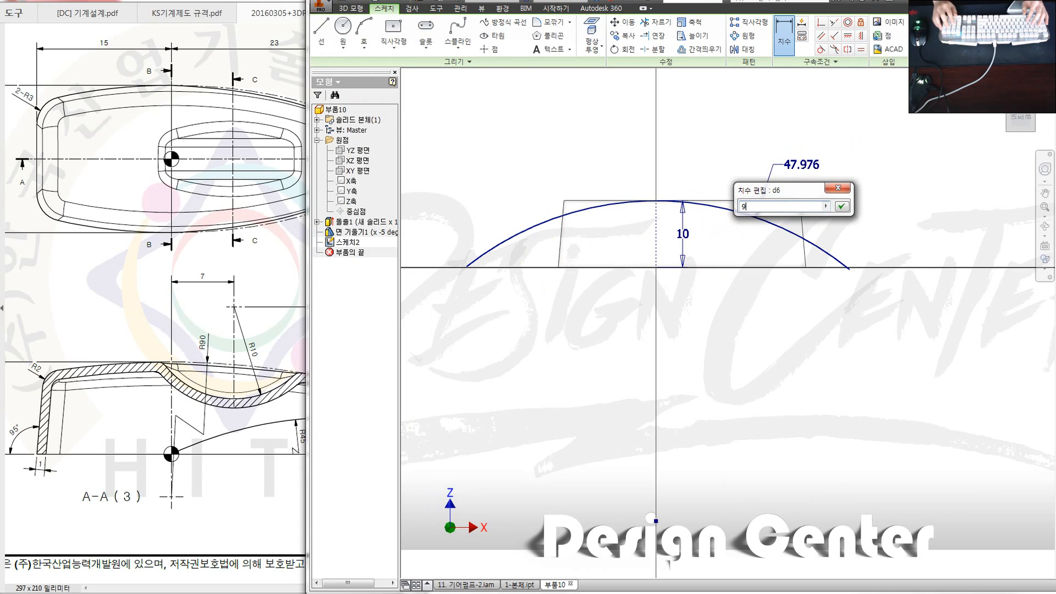
{"action": "key", "text": "Return"}
{"action": "scroll", "coordinate": [768, 249], "scroll_direction": "down", "scroll_amount": 2}
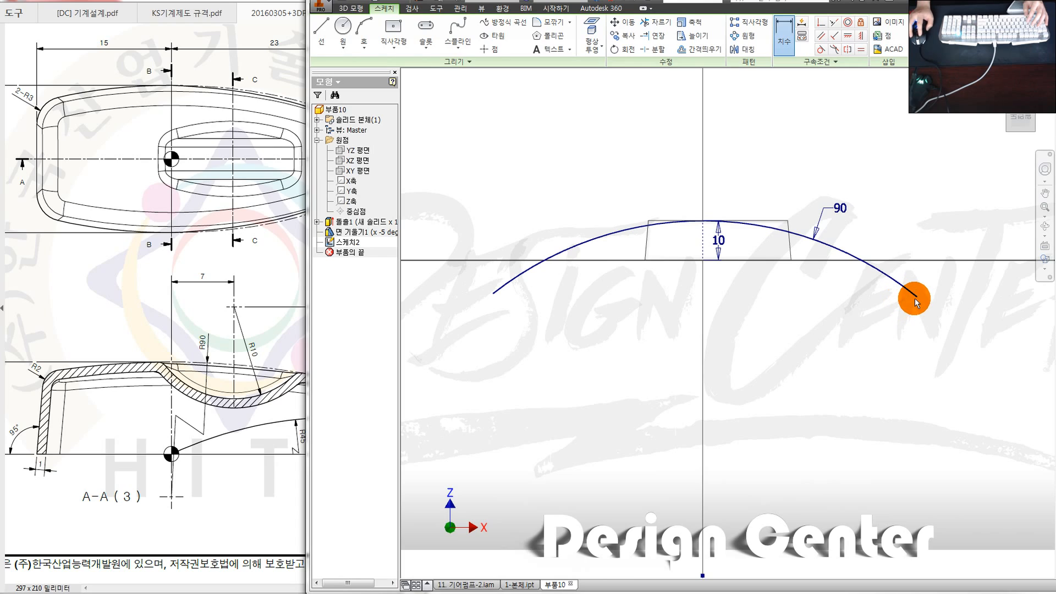
Step: Shorten the 90 mm arc at its negative X end to just beyond the body's side wall and finish the sketch
{"action": "left_click_drag", "start_coordinate": [915, 300], "coordinate": [916, 297]}
{"action": "key", "text": "Escape"}
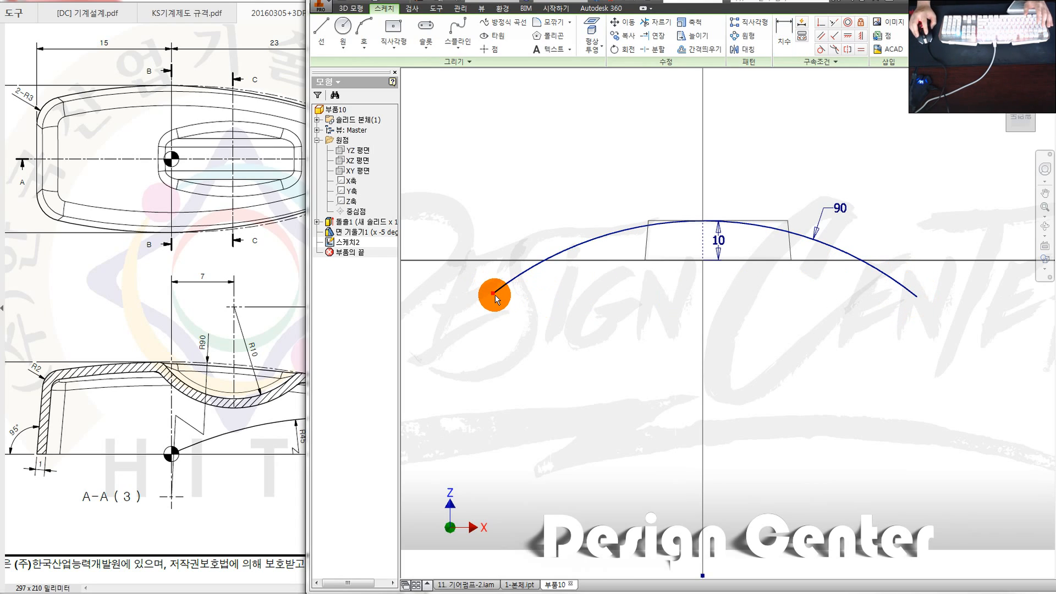
{"action": "left_click_drag", "start_coordinate": [494, 293], "coordinate": [589, 241]}
{"action": "scroll", "coordinate": [651, 240], "scroll_direction": "up", "scroll_amount": 5}
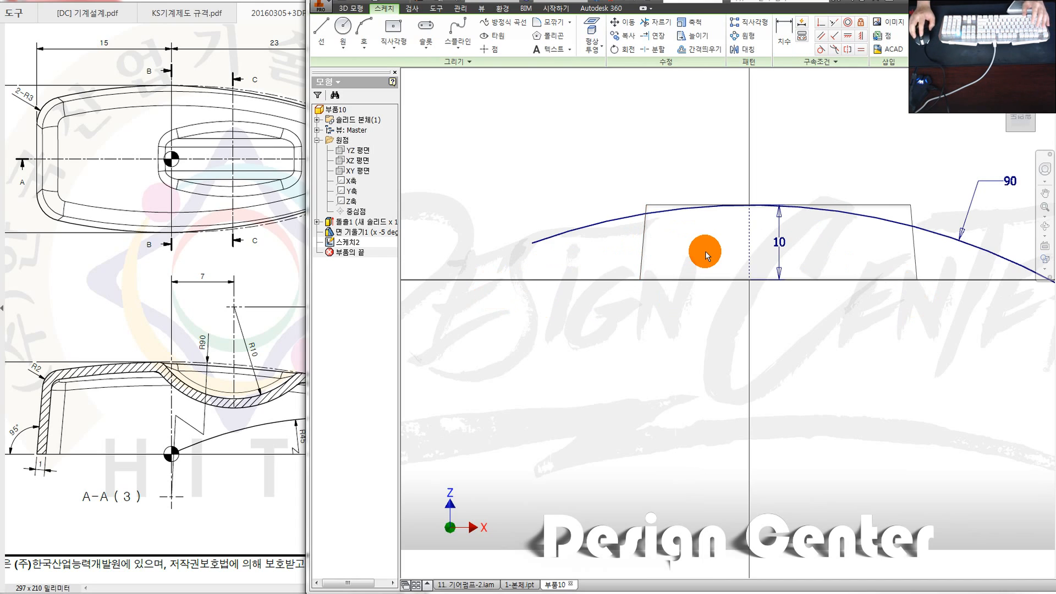
{"action": "scroll", "coordinate": [705, 252], "scroll_direction": "down", "scroll_amount": 4}
{"action": "middle_click_drag", "start_coordinate": [642, 277], "coordinate": [466, 282]}
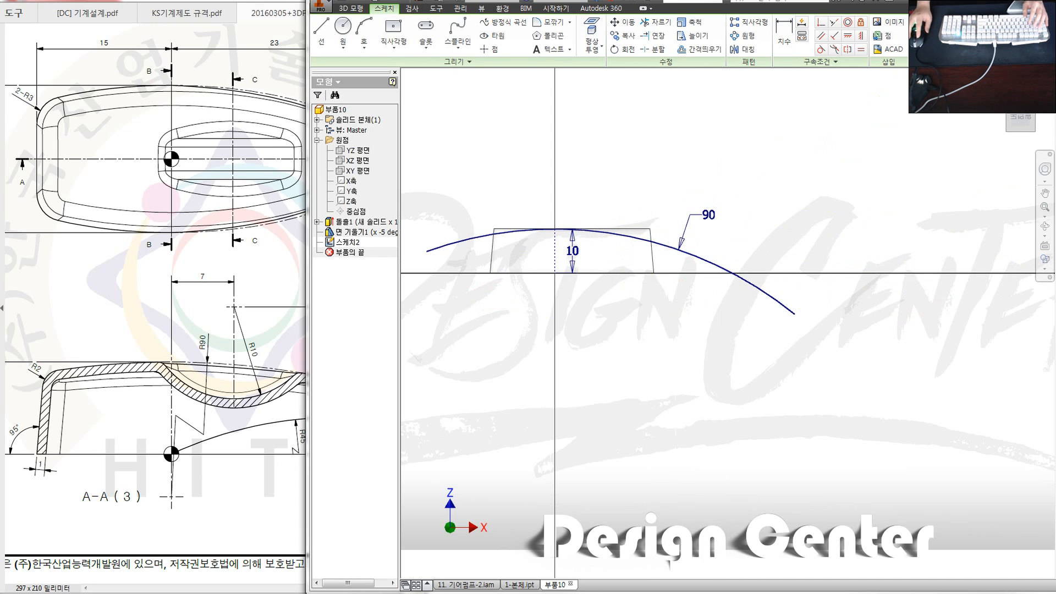
{"action": "left_click", "coordinate": [960, 32]}
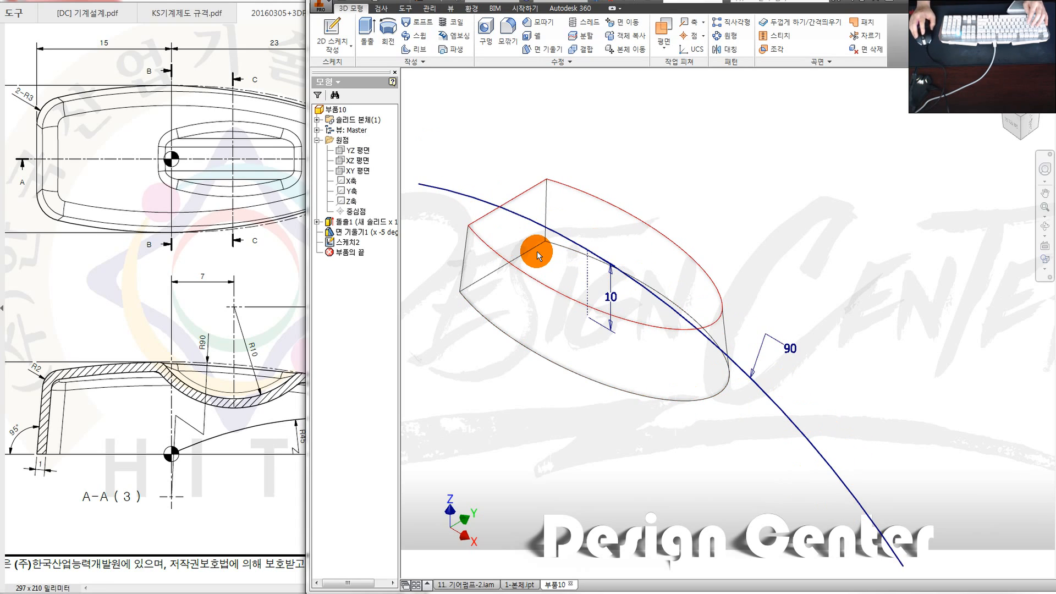
Step: Consult section B-B in the PDF drawing and create a new sketch on the part's origin YZ plane
{"action": "left_click", "coordinate": [246, 289]}
{"action": "left_click_drag", "start_coordinate": [187, 286], "coordinate": [398, 309]}
{"action": "mouse_move", "coordinate": [151, 285]}
{"action": "left_mouse_down"}
{"action": "mouse_move", "coordinate": [246, 212]}
{"action": "mouse_move", "coordinate": [261, 341]}
{"action": "left_mouse_up"}
{"action": "left_click", "coordinate": [549, 143]}
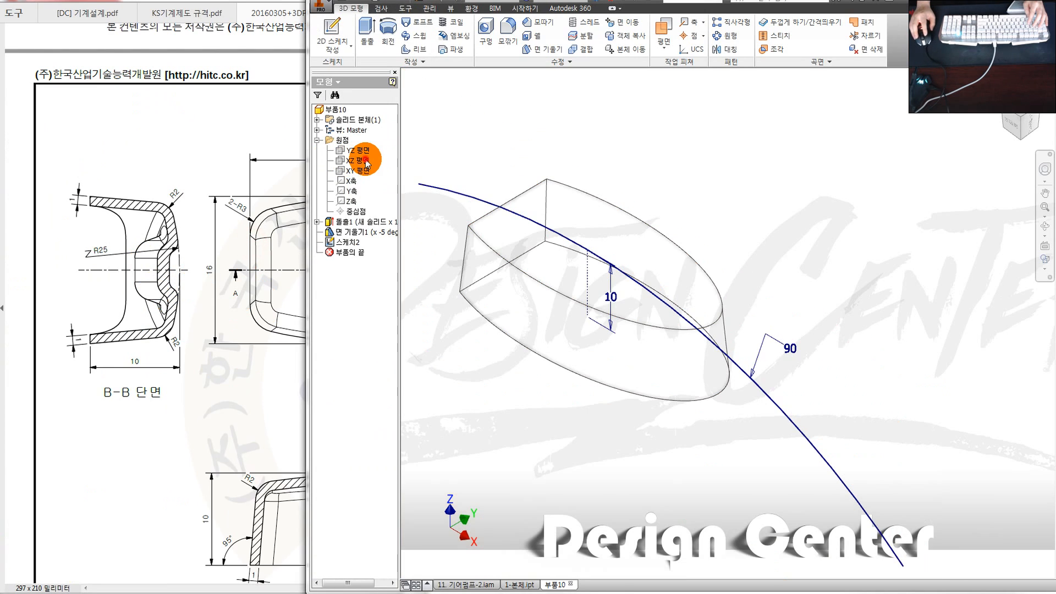
{"action": "left_click", "coordinate": [363, 159]}
{"action": "left_click", "coordinate": [363, 152]}
{"action": "key", "text": "s"}
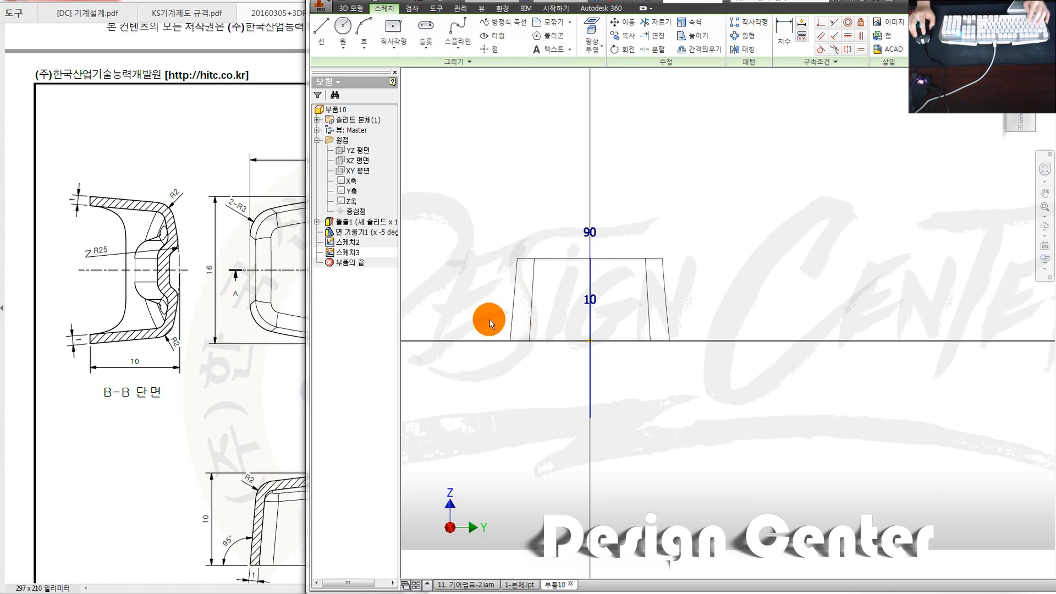
Step: Sketch a three-point arc about 23 mm in radius across the body's side profile and align its centre vertically with the origin
{"action": "left_click", "coordinate": [364, 33]}
{"action": "left_click", "coordinate": [468, 340]}
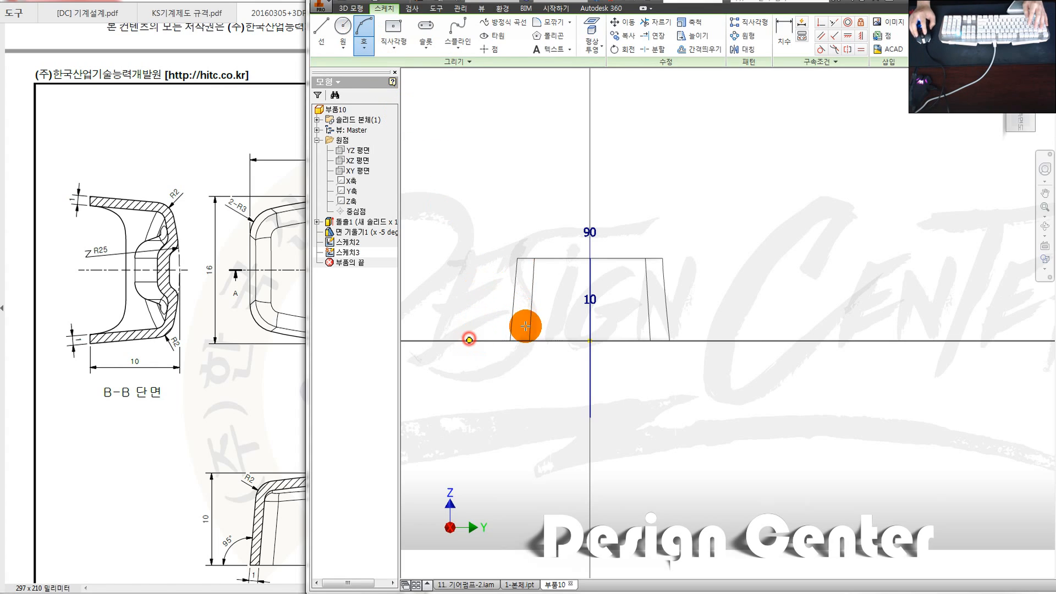
{"action": "left_click", "coordinate": [730, 337]}
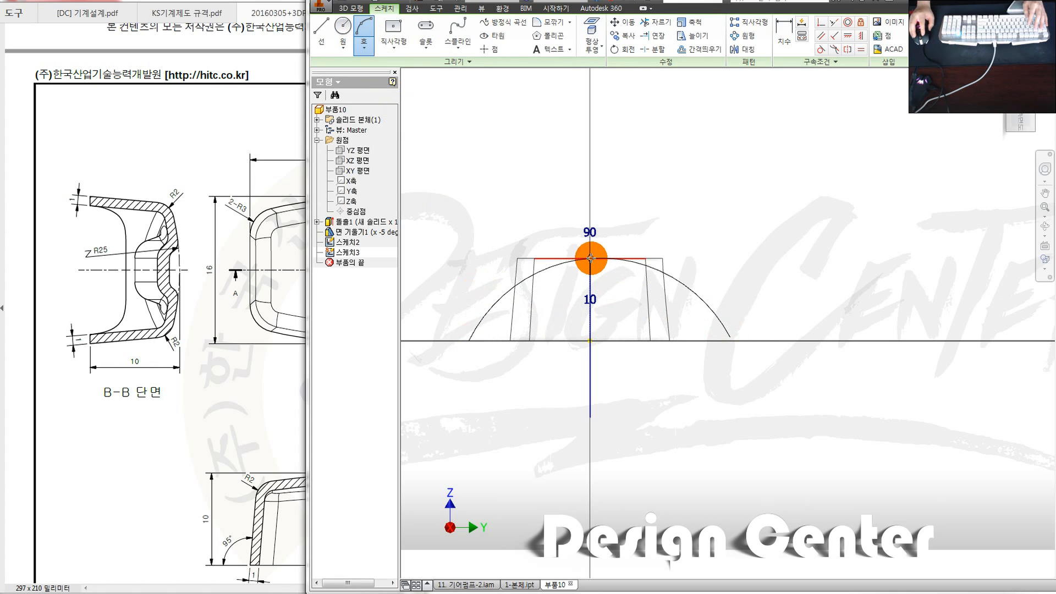
{"action": "left_click", "coordinate": [590, 258]}
{"action": "scroll", "coordinate": [646, 308], "scroll_direction": "down", "scroll_amount": 2}
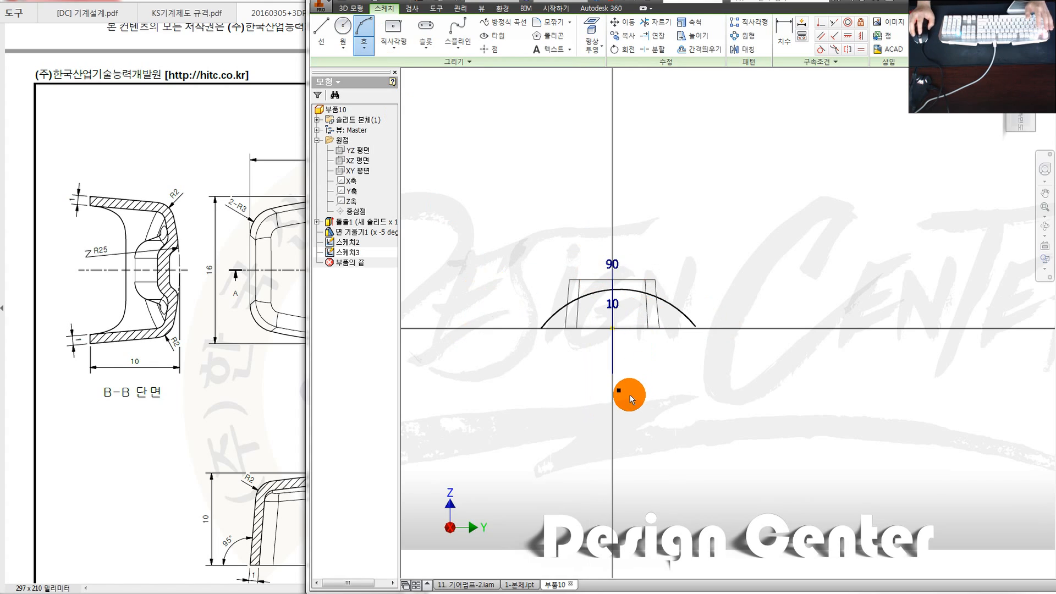
{"action": "scroll", "coordinate": [630, 397], "scroll_direction": "up", "scroll_amount": 3}
{"action": "key", "text": "Escape"}
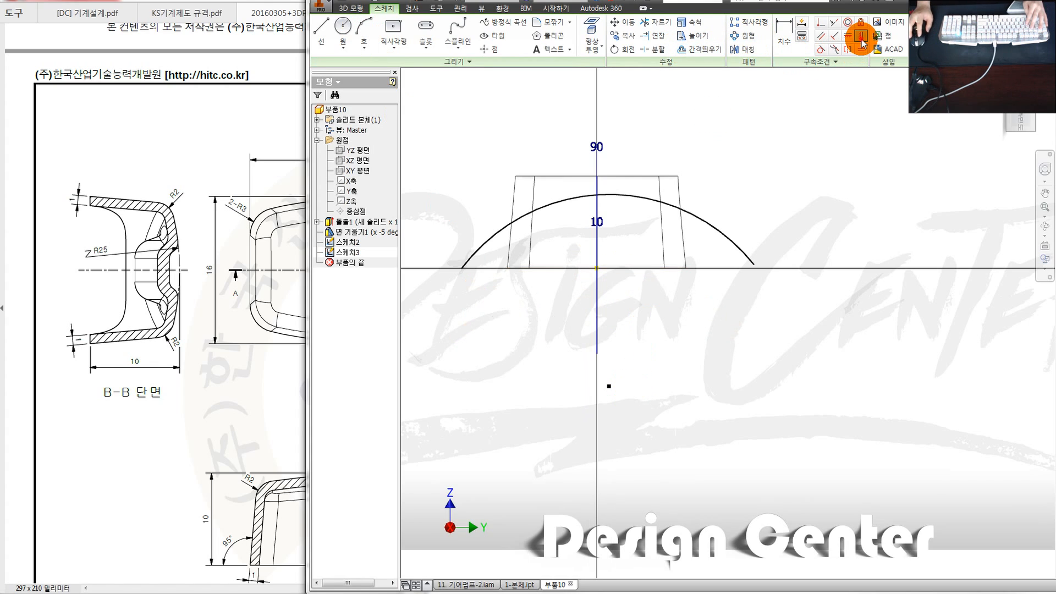
{"action": "left_click", "coordinate": [861, 40]}
{"action": "left_click", "coordinate": [605, 269]}
{"action": "left_click", "coordinate": [609, 387]}
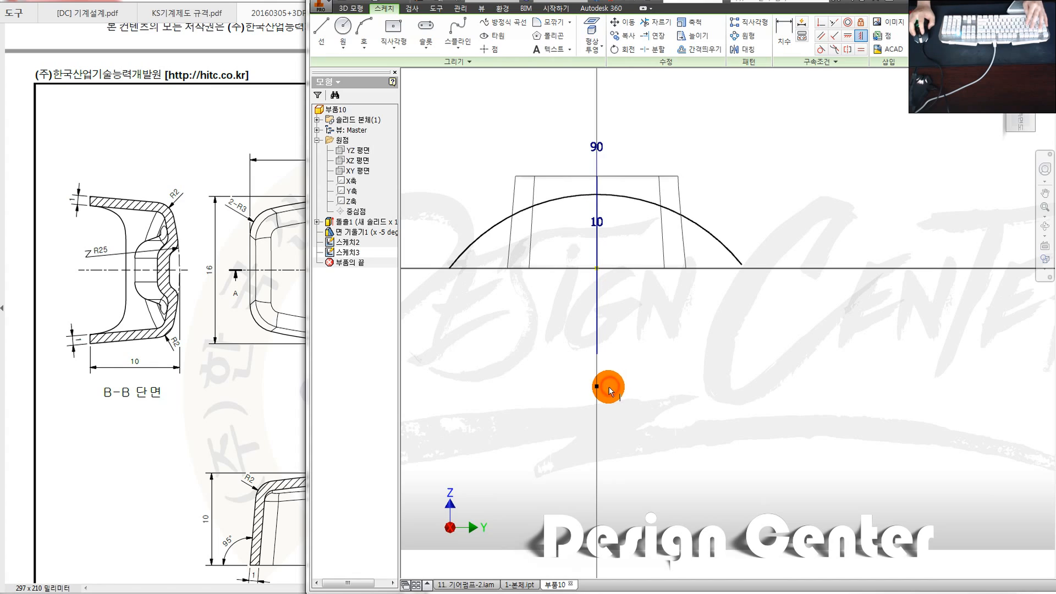
{"action": "key", "text": "d"}
{"action": "left_click", "coordinate": [644, 201]}
{"action": "key", "text": "Escape"}
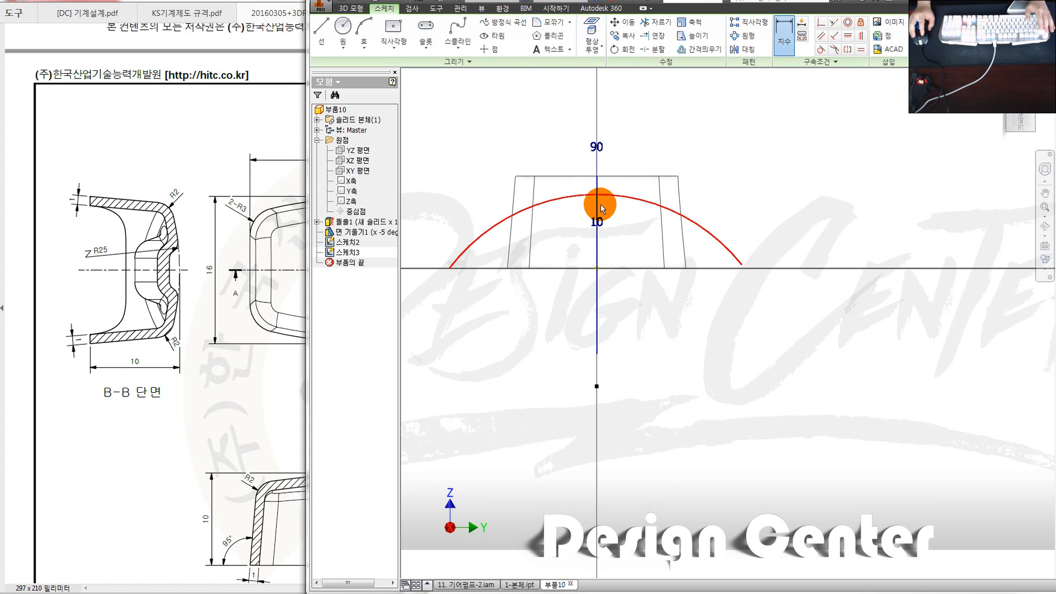
Step: Draw a vertical line from the top of the side-profile arc to the origin and dimension its length as 10 mm
{"action": "key", "text": "l"}
{"action": "left_click", "coordinate": [598, 193]}
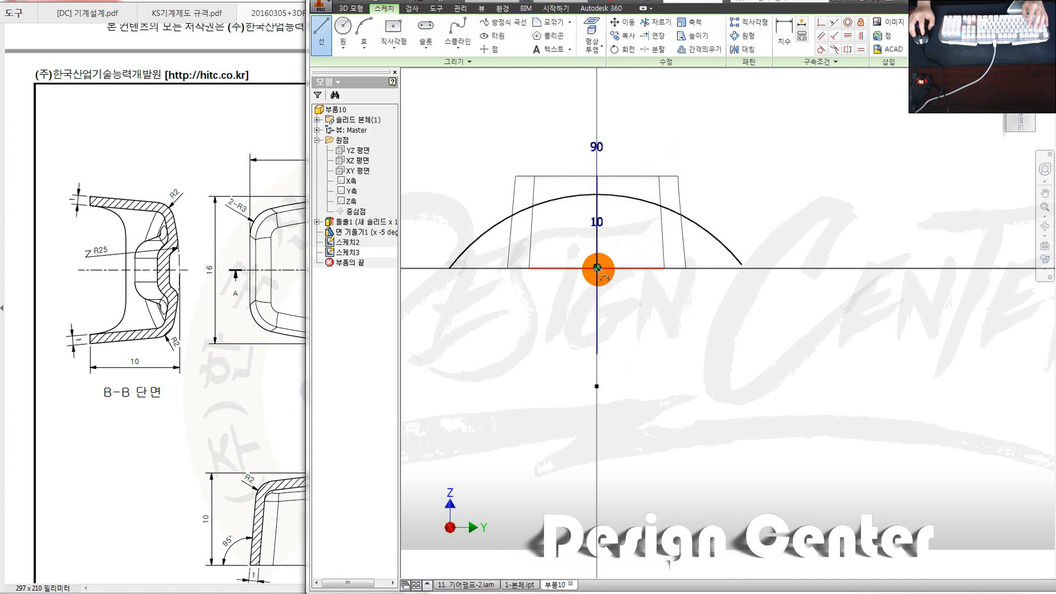
{"action": "key", "text": "d"}
{"action": "left_click", "coordinate": [597, 240]}
{"action": "left_click", "coordinate": [633, 241]}
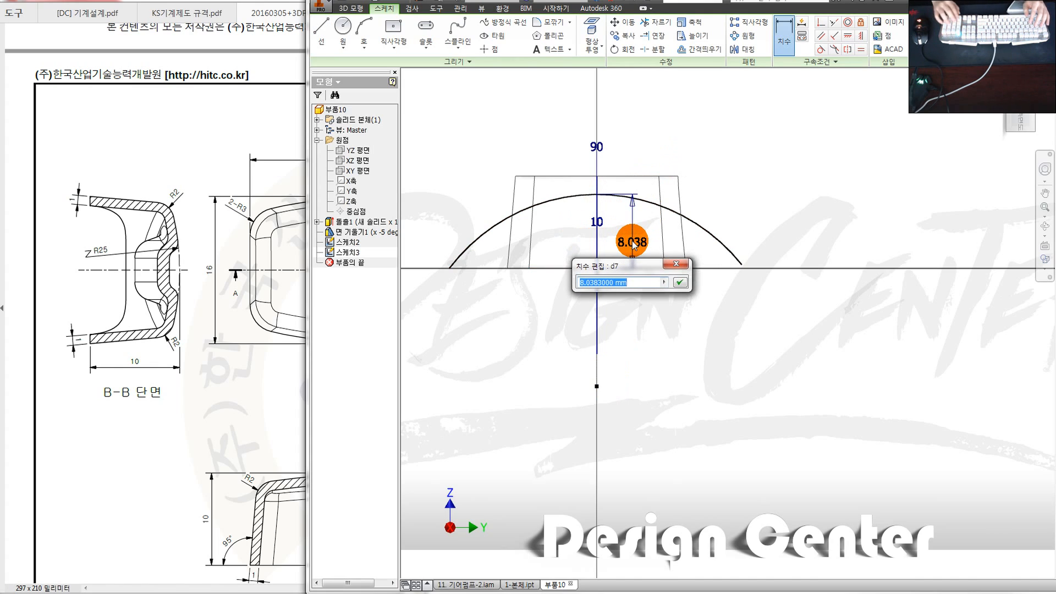
{"action": "type", "text": "10"}
{"action": "key", "text": "Return"}
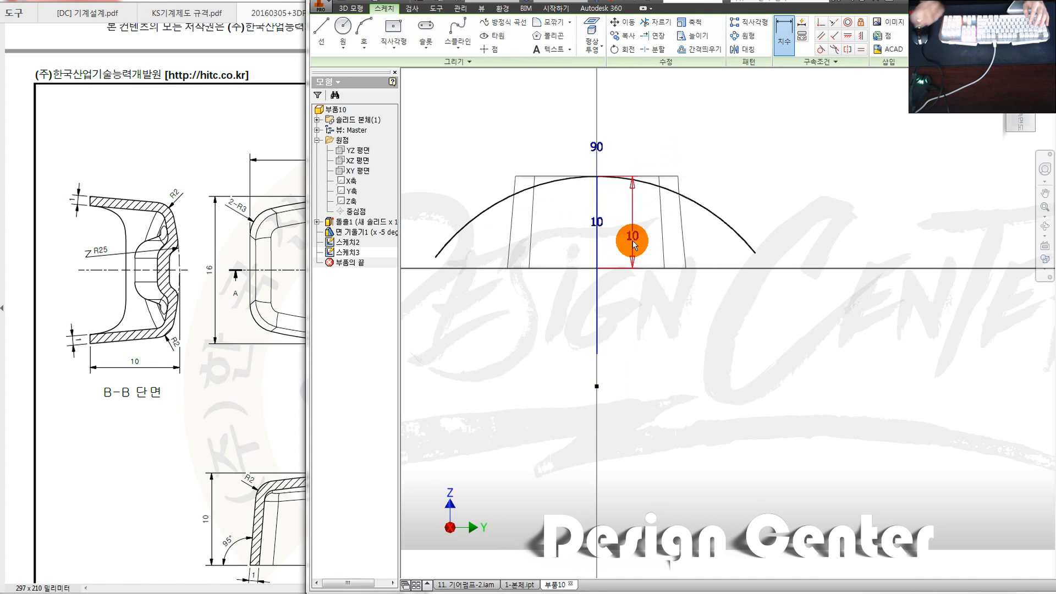
Step: Dimension the side-profile arc's radius as 25 mm and finish the sketch
{"action": "left_click", "coordinate": [654, 184]}
{"action": "left_click", "coordinate": [699, 129]}
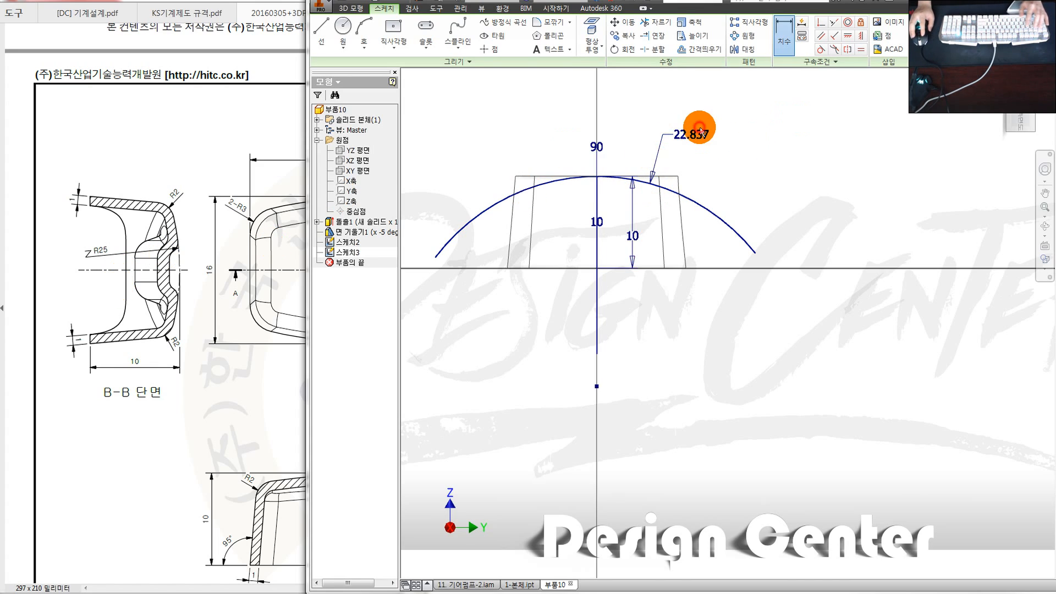
{"action": "type", "text": "25"}
{"action": "key", "text": "Return"}
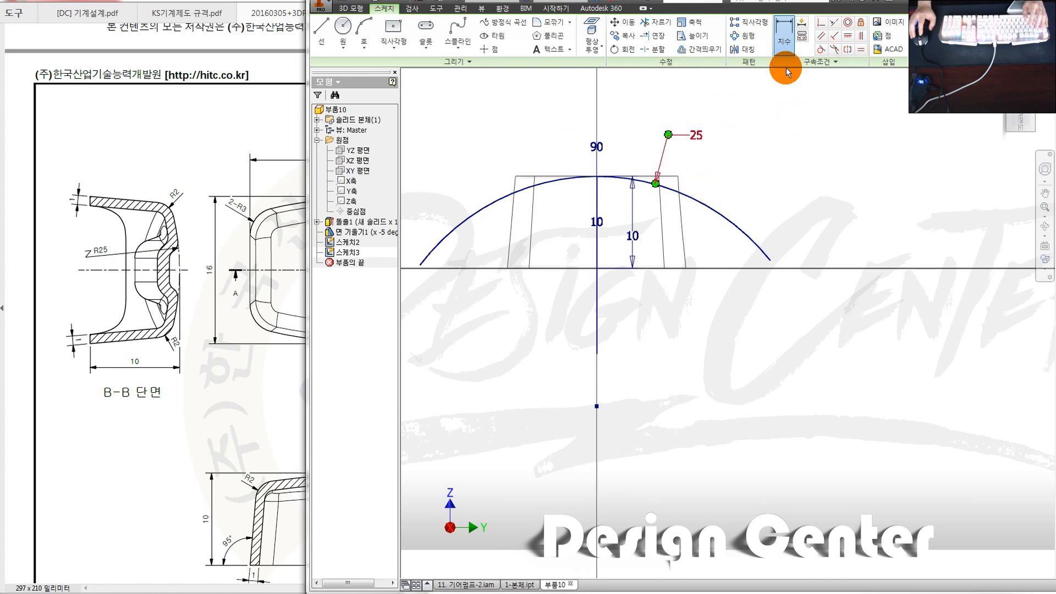
{"action": "key", "text": "F6"}
{"action": "key", "text": "s"}
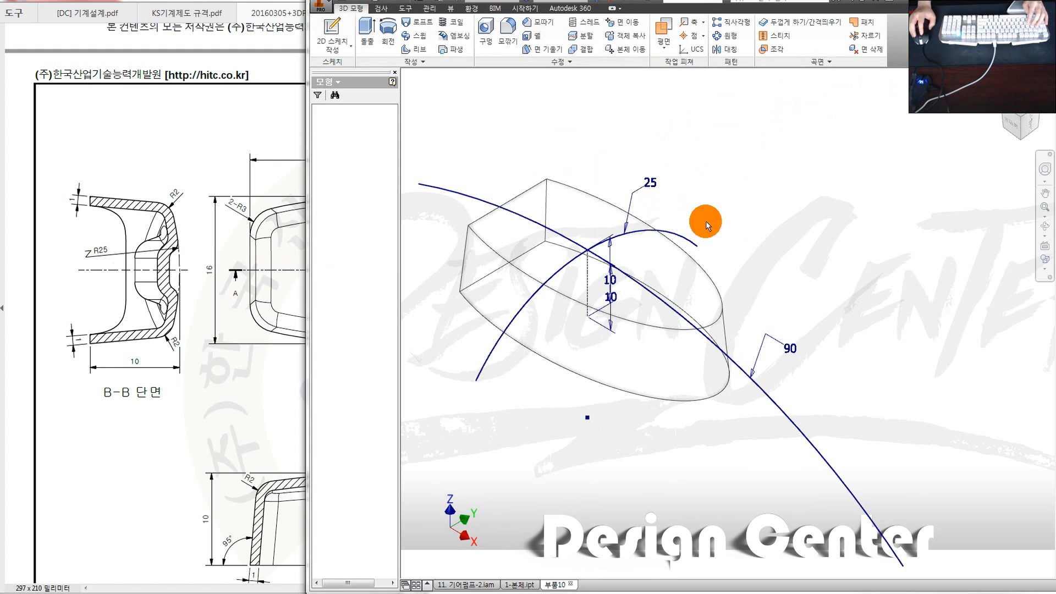
{"action": "scroll", "coordinate": [751, 227], "scroll_direction": "down", "scroll_amount": 3}
{"action": "scroll", "coordinate": [704, 247], "scroll_direction": "up", "scroll_amount": 3}
{"action": "key", "text": "w"}
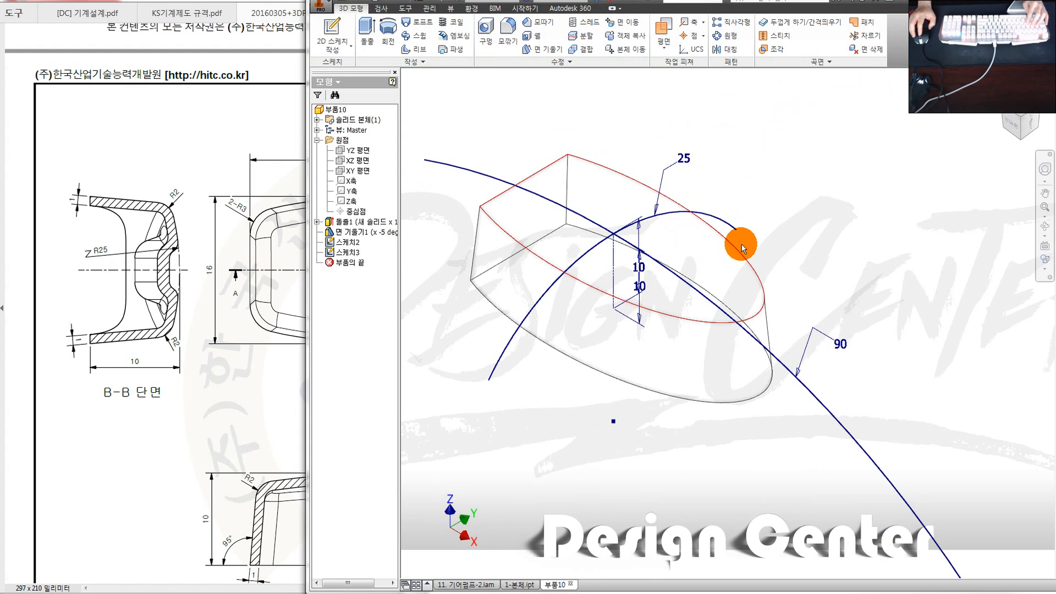
{"action": "left_click", "coordinate": [413, 36]}
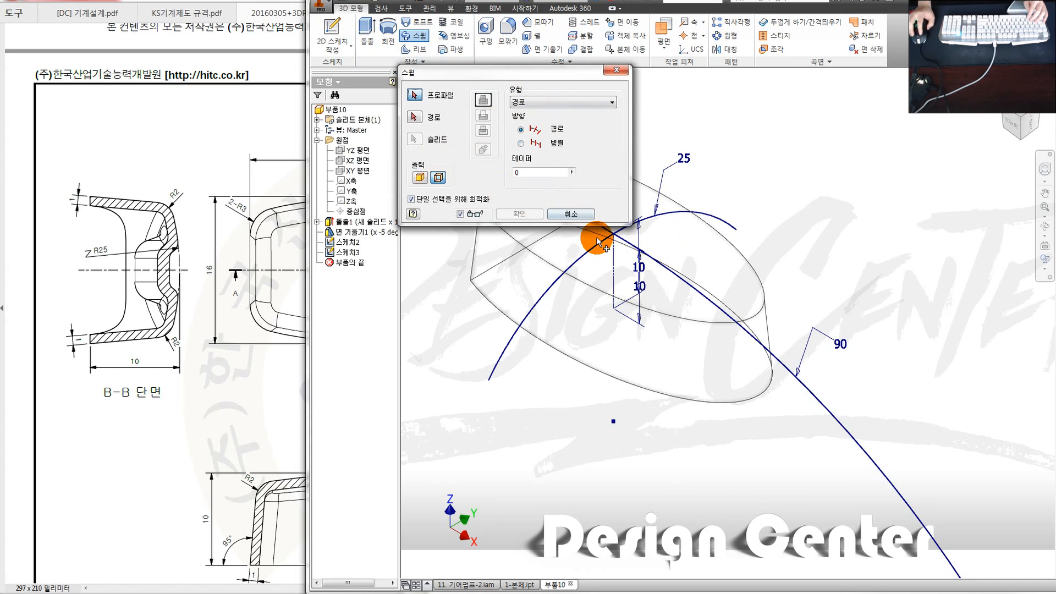
{"action": "middle_click_drag", "start_coordinate": [536, 265], "coordinate": [536, 292]}
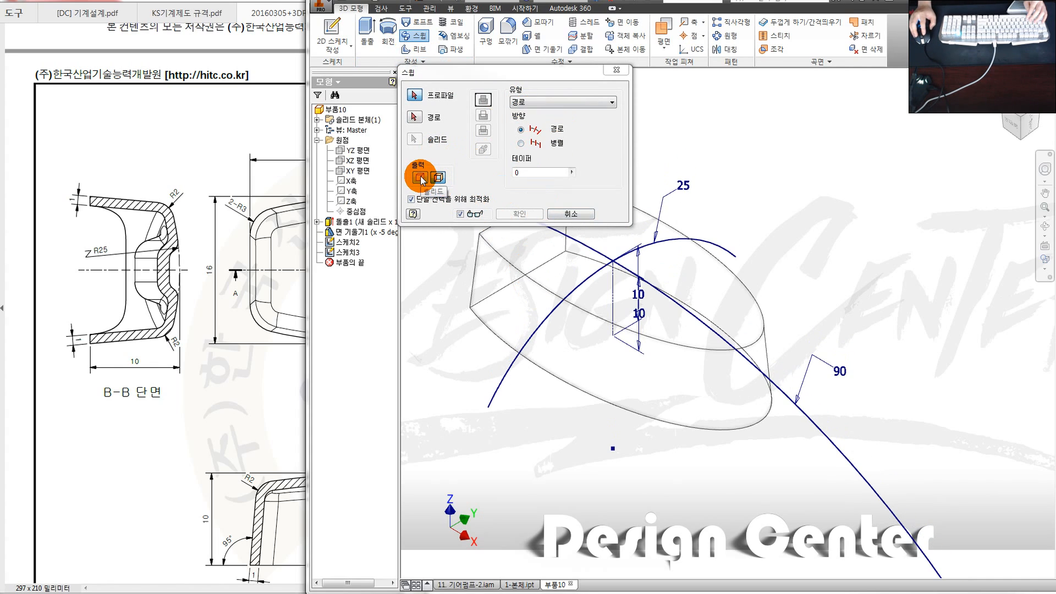
{"action": "left_click", "coordinate": [670, 271]}
{"action": "left_click", "coordinate": [627, 250]}
{"action": "left_click", "coordinate": [700, 319]}
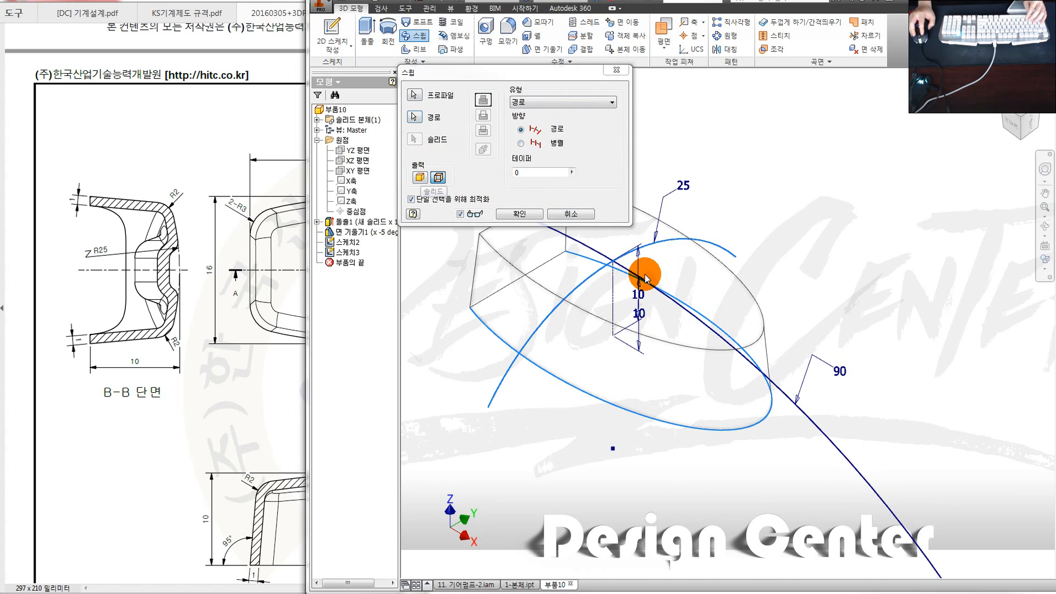
{"action": "key", "text": "Escape"}
Step: Sweep the R25 arc along the R90 arc as a surface through the drafted body
{"action": "left_click", "coordinate": [417, 43]}
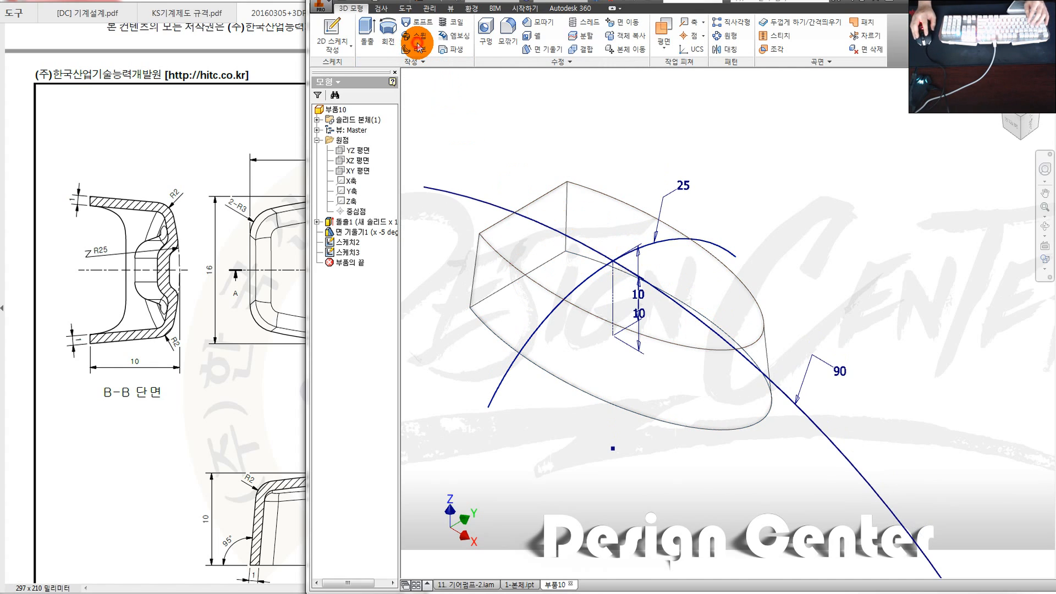
{"action": "left_click", "coordinate": [439, 177]}
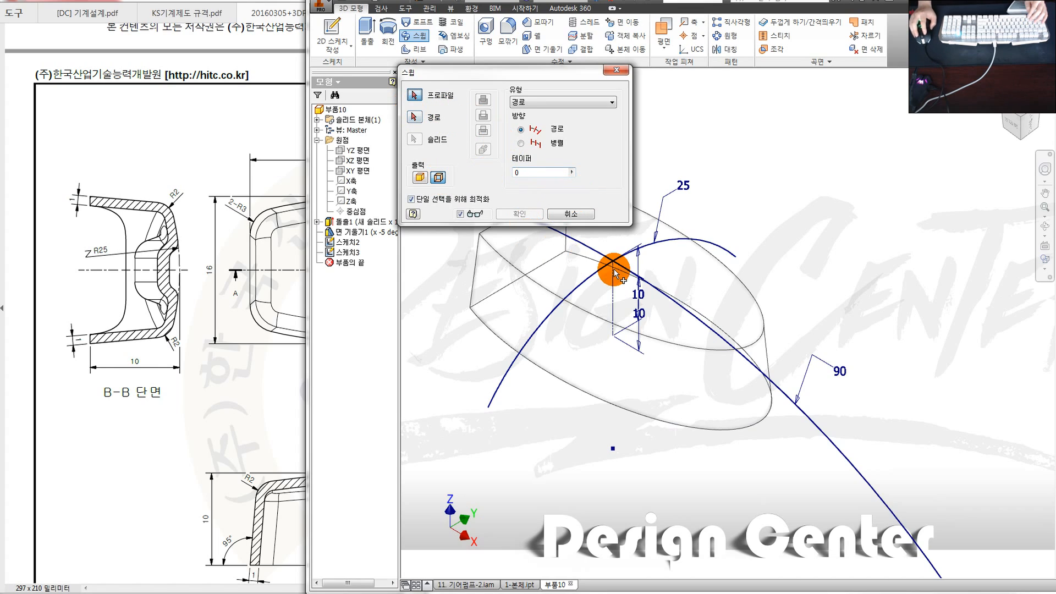
{"action": "left_click", "coordinate": [594, 280]}
{"action": "left_click", "coordinate": [460, 145]}
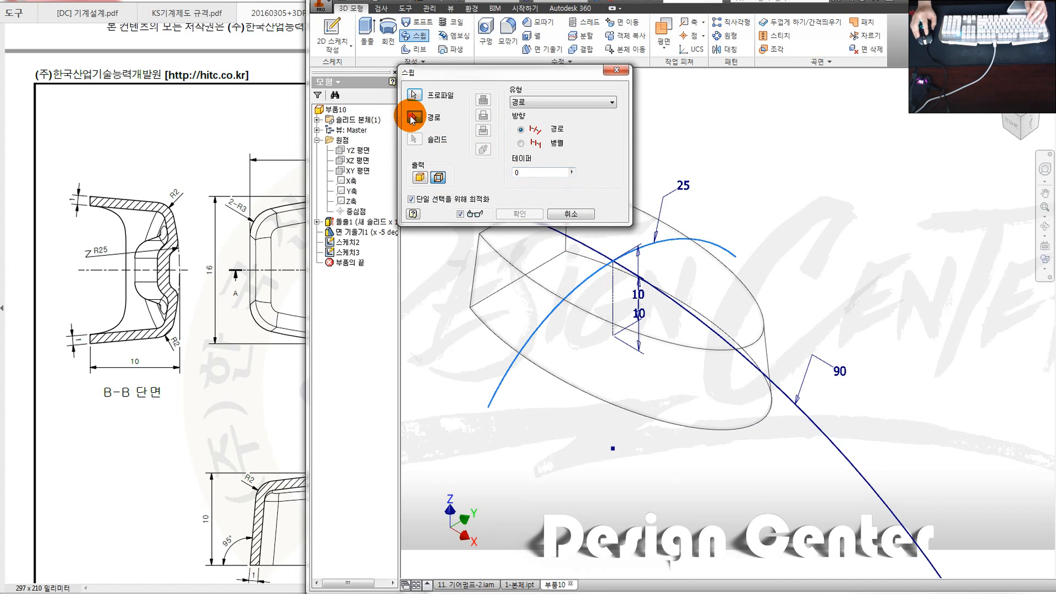
{"action": "left_click", "coordinate": [667, 278]}
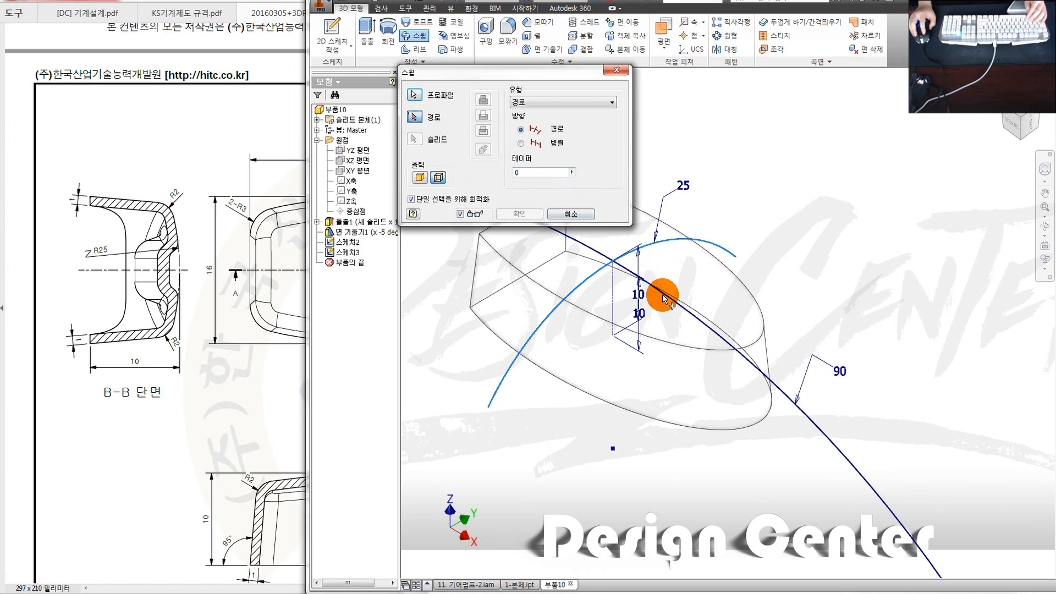
{"action": "left_click", "coordinate": [697, 319]}
{"action": "scroll", "coordinate": [724, 314], "scroll_direction": "down", "scroll_amount": 3}
{"action": "middle_click_drag", "start_coordinate": [737, 299], "coordinate": [757, 281], "text": "shift"}
{"action": "left_click", "coordinate": [522, 213]}
{"action": "middle_click_drag", "start_coordinate": [693, 243], "coordinate": [858, 379], "text": "shift"}
{"action": "middle_click_drag", "start_coordinate": [685, 287], "coordinate": [616, 242], "text": "shift"}
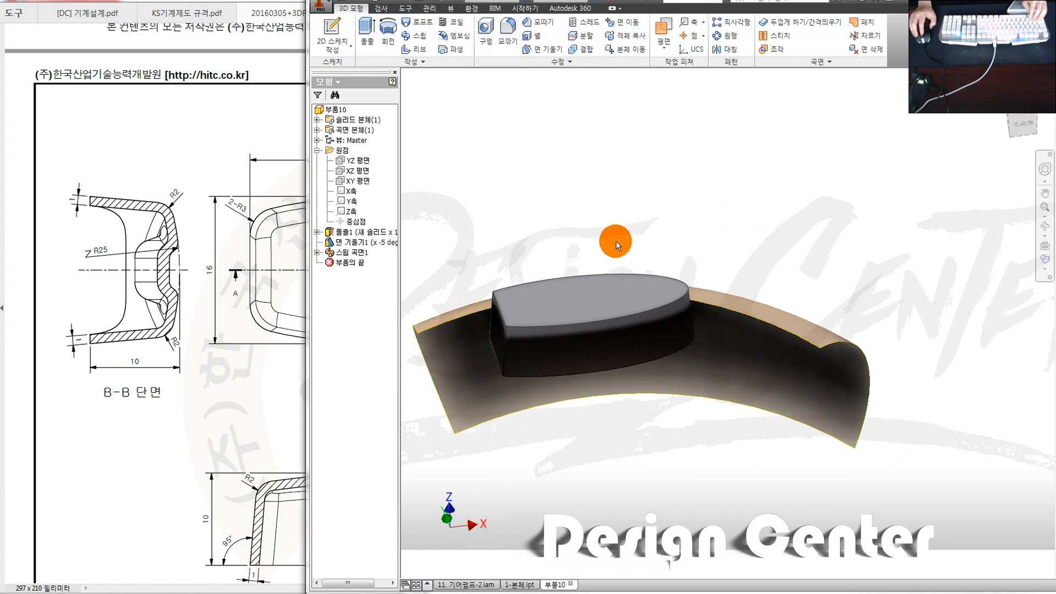
Step: Trim the solid body with Split, using the swept surface as the split tool
{"action": "left_click", "coordinate": [587, 37]}
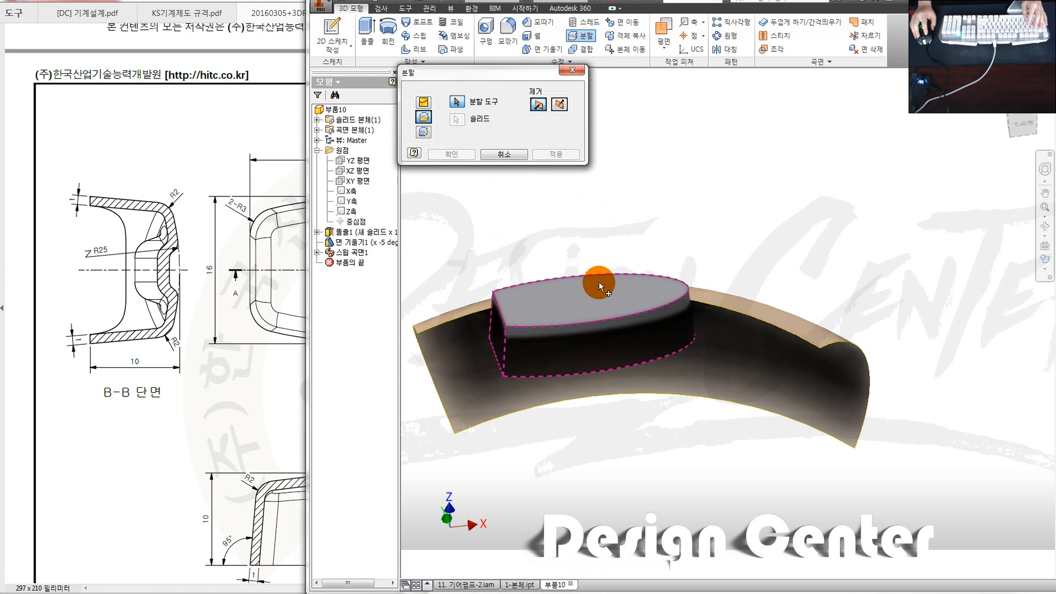
{"action": "left_click", "coordinate": [502, 383]}
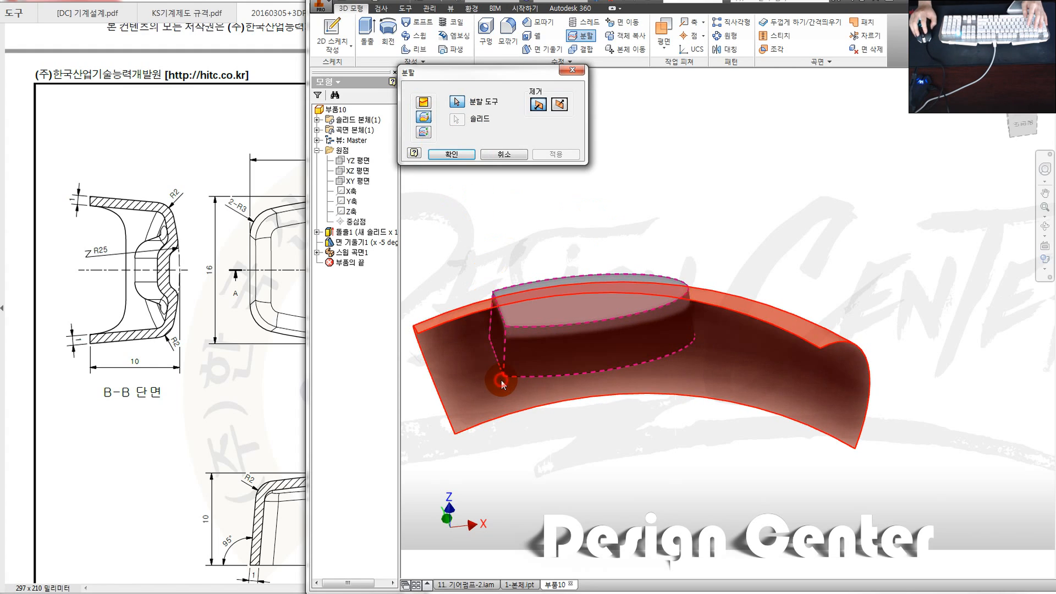
{"action": "middle_click_drag", "start_coordinate": [622, 248], "coordinate": [644, 234], "text": "shift"}
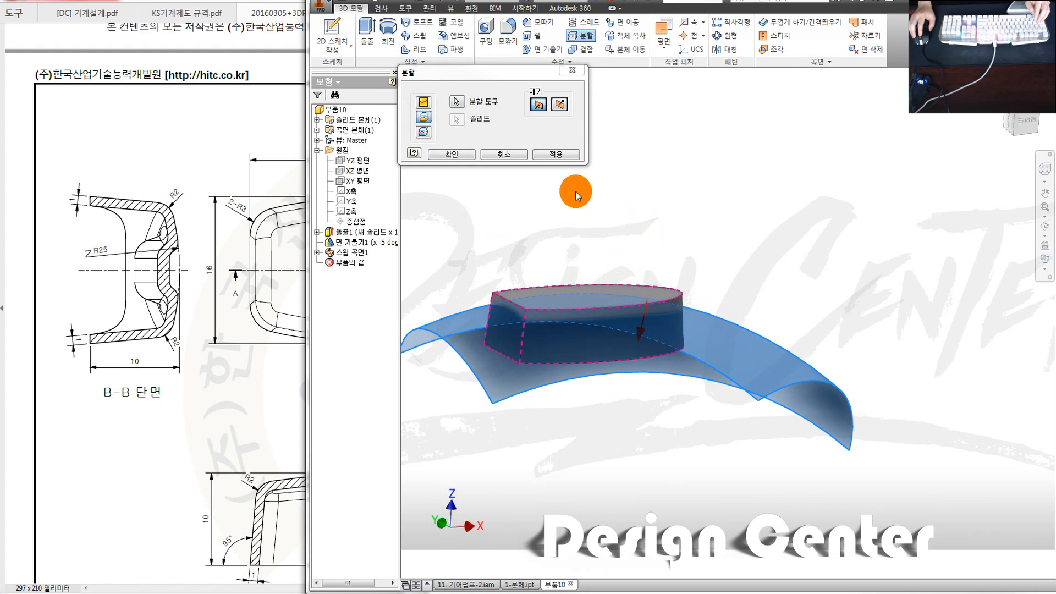
{"action": "left_click", "coordinate": [539, 105]}
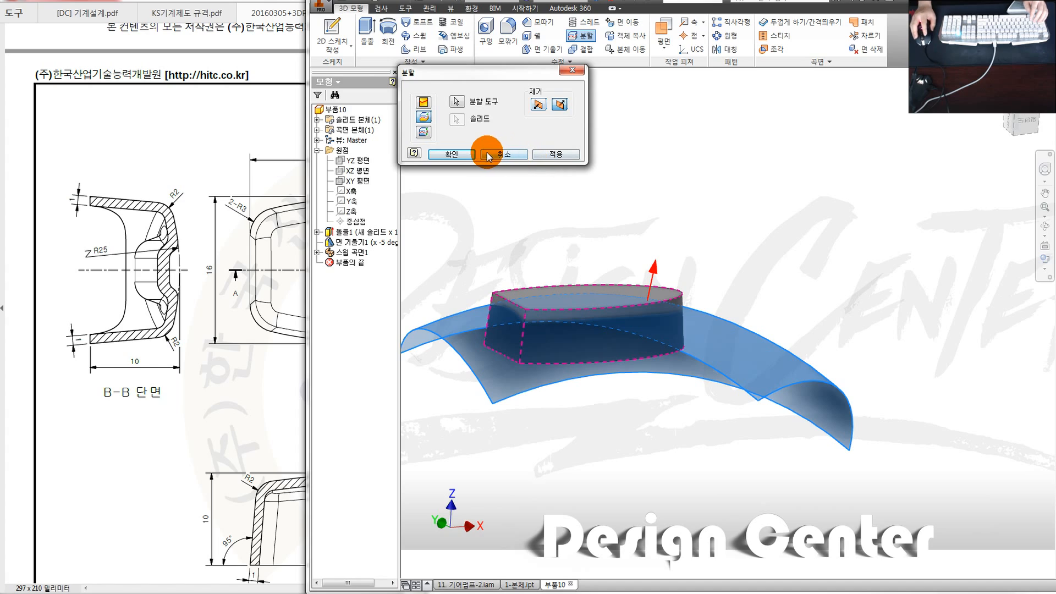
{"action": "left_click", "coordinate": [457, 155]}
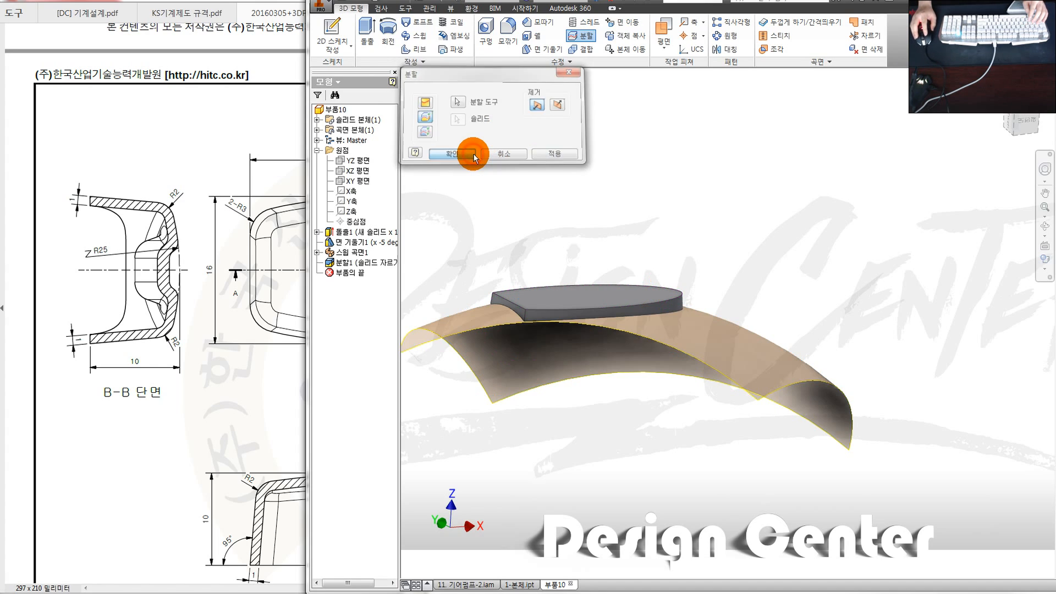
Step: Edit the split to remove the material above the swept surface instead, and hide that surface
{"action": "double_click", "coordinate": [361, 263]}
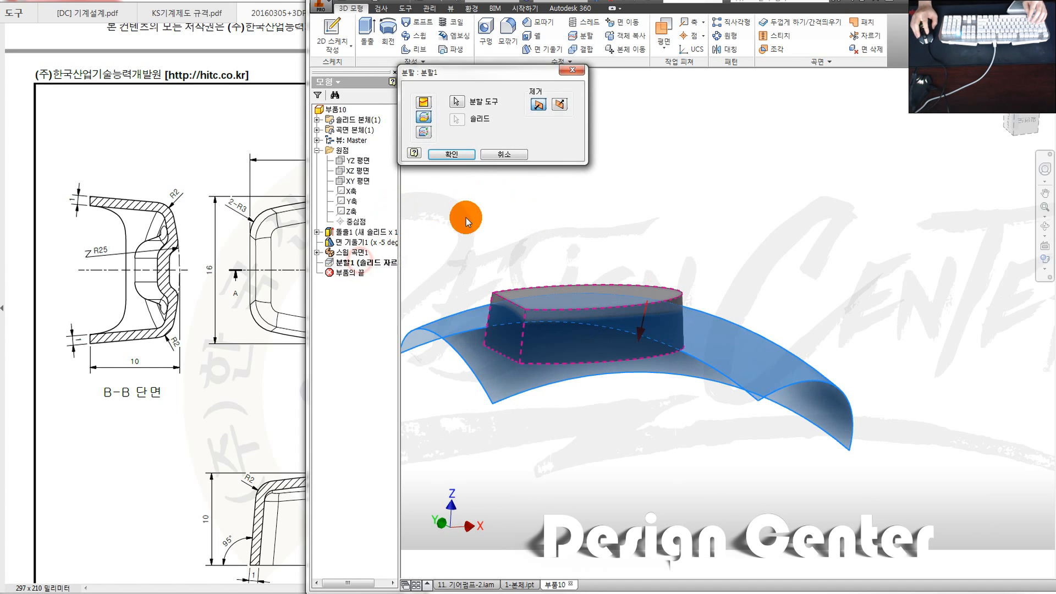
{"action": "left_click", "coordinate": [560, 105]}
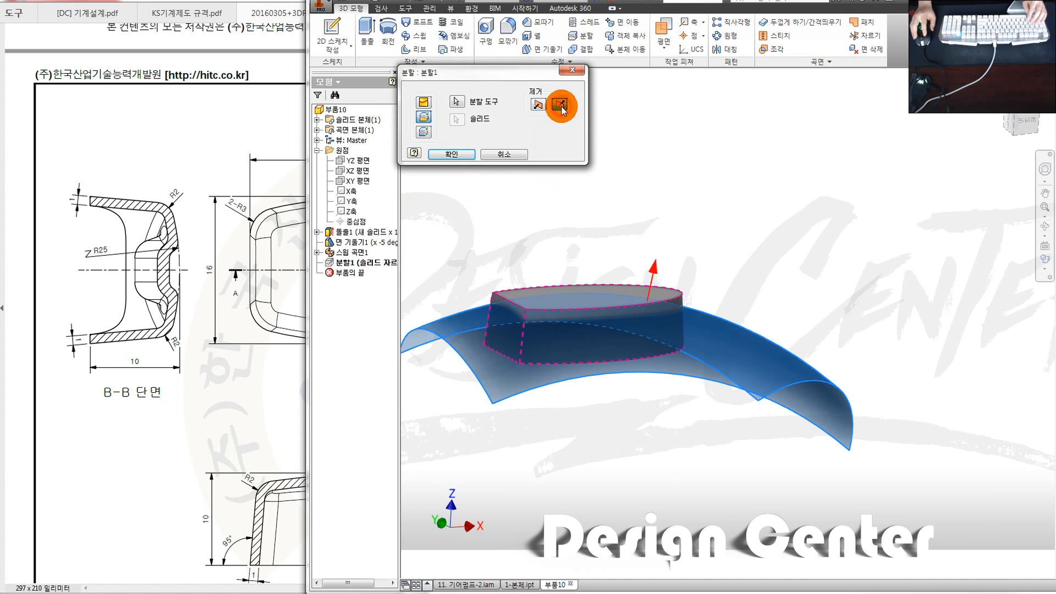
{"action": "left_click", "coordinate": [462, 155]}
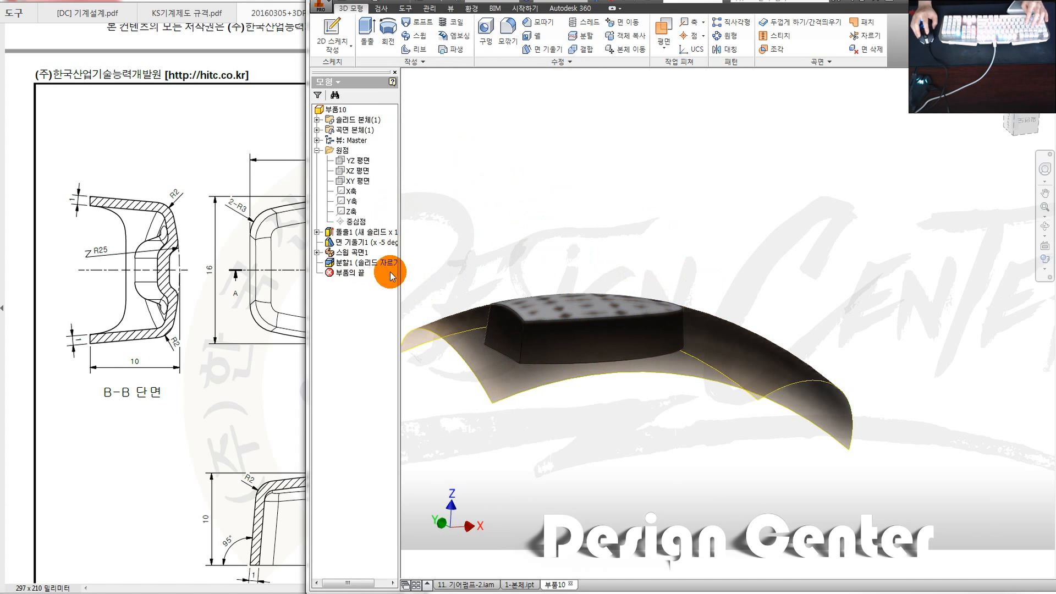
{"action": "right_click", "coordinate": [352, 252]}
{"action": "left_click", "coordinate": [399, 252]}
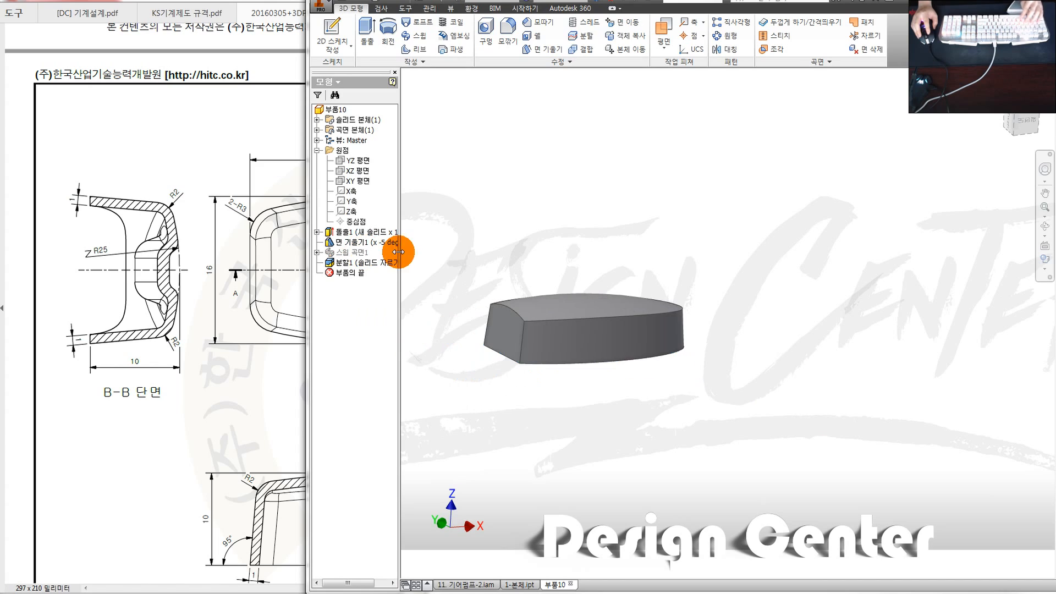
Step: Inspect the trimmed body from the front and side, and consult the plan and section views in the PDF drawing
{"action": "scroll", "coordinate": [636, 256], "scroll_direction": "up", "scroll_amount": 4}
{"action": "middle_click_drag", "start_coordinate": [720, 331], "coordinate": [686, 335], "text": "shift"}
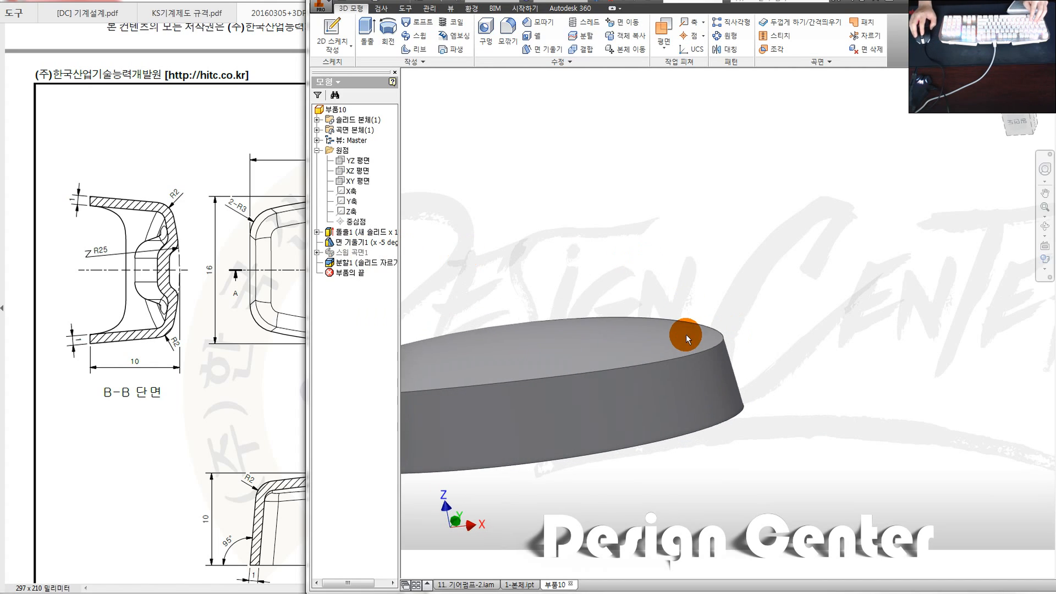
{"action": "left_click", "coordinate": [1015, 129]}
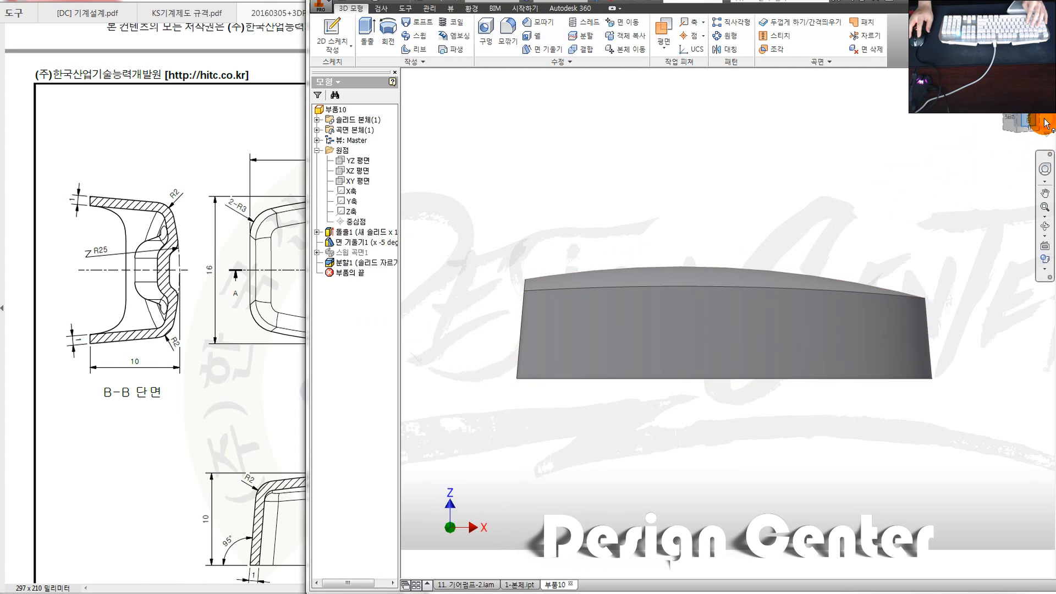
{"action": "left_click", "coordinate": [1045, 124]}
{"action": "left_click", "coordinate": [212, 365]}
{"action": "scroll", "coordinate": [341, 394], "scroll_direction": "down", "scroll_amount": 2}
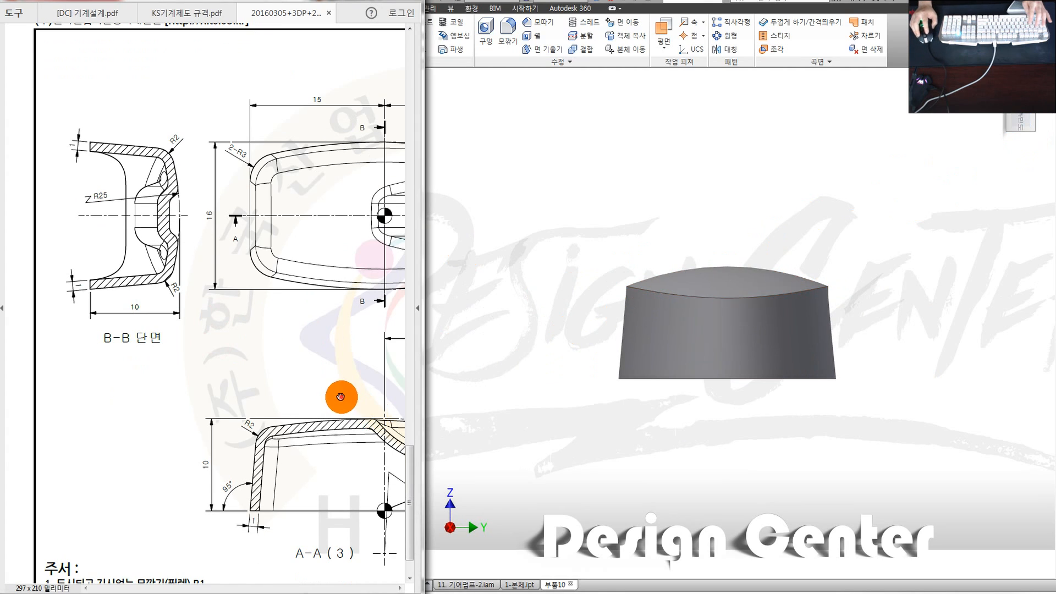
{"action": "scroll", "coordinate": [280, 398], "scroll_direction": "down", "scroll_amount": 2, "text": "ctrl"}
{"action": "scroll", "coordinate": [222, 385], "scroll_direction": "up", "scroll_amount": 2}
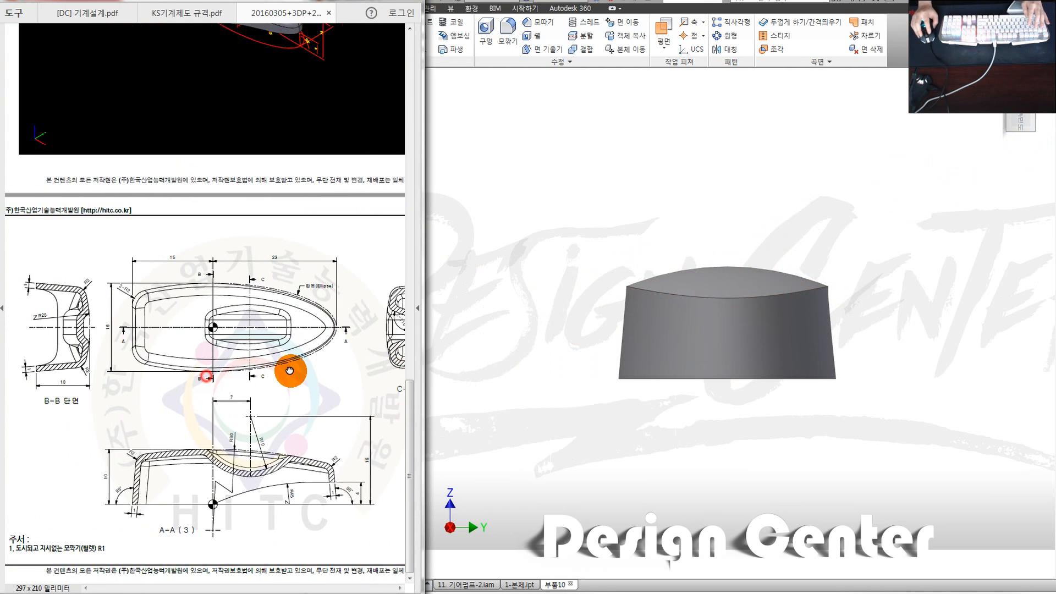
Step: Fillet the long curved edge around the body's top face with a 2 mm radius
{"action": "left_click", "coordinate": [601, 278]}
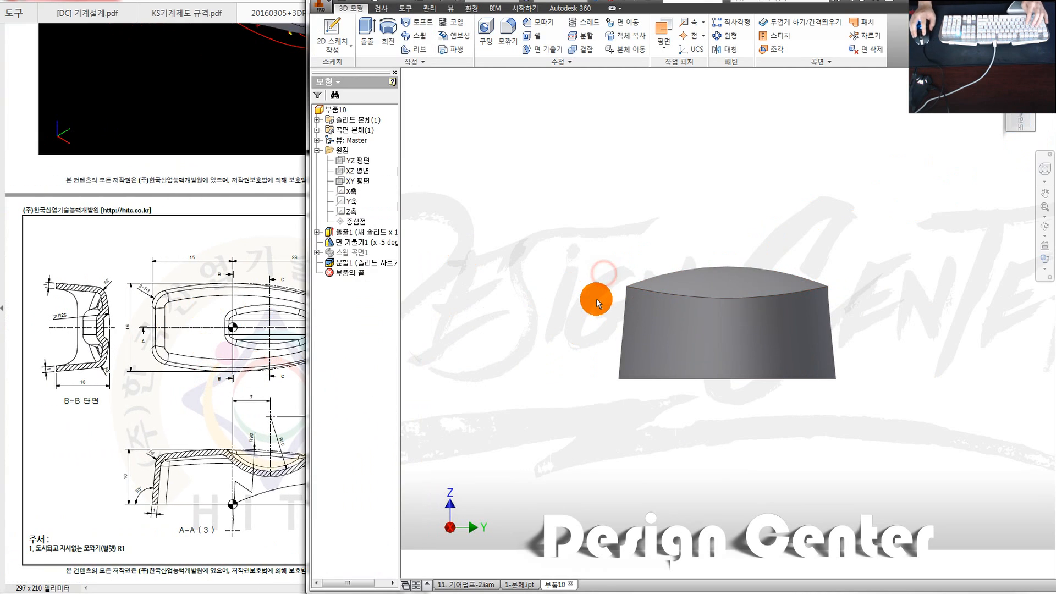
{"action": "left_click", "coordinate": [711, 297]}
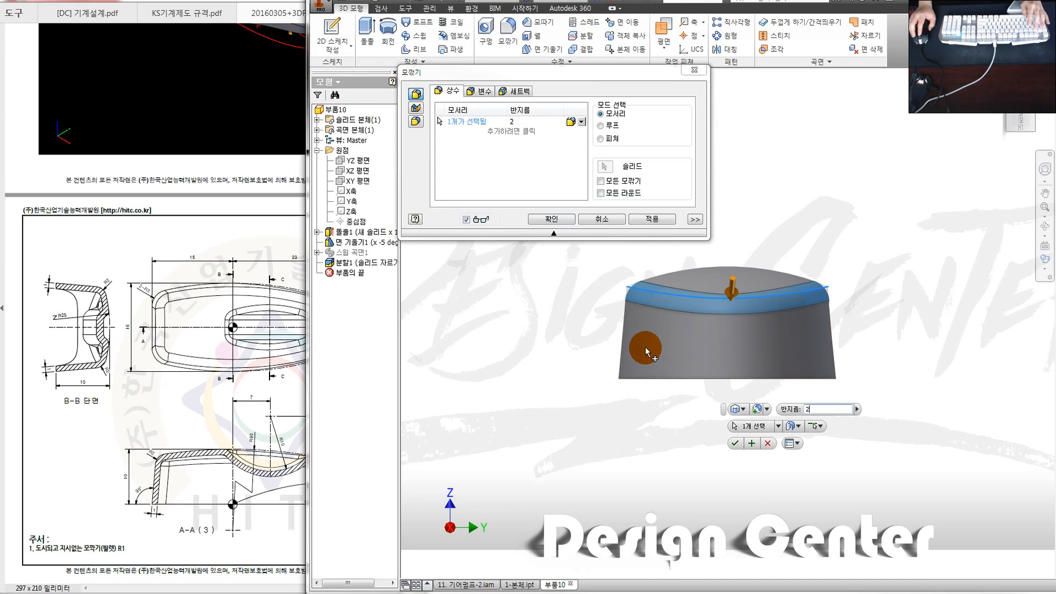
{"action": "scroll", "coordinate": [583, 349], "scroll_direction": "down", "scroll_amount": 3}
{"action": "left_click_drag", "start_coordinate": [578, 350], "coordinate": [632, 367]}
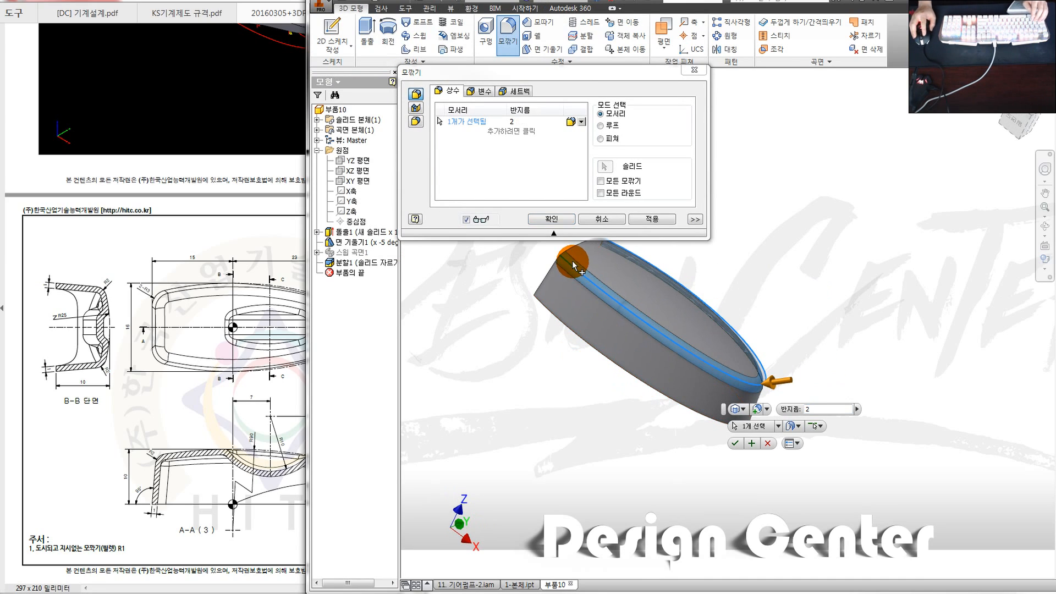
{"action": "left_click", "coordinate": [735, 443]}
Step: Fillet the edges around the body's flat end face with a 2 mm radius
{"action": "left_click", "coordinate": [556, 262]}
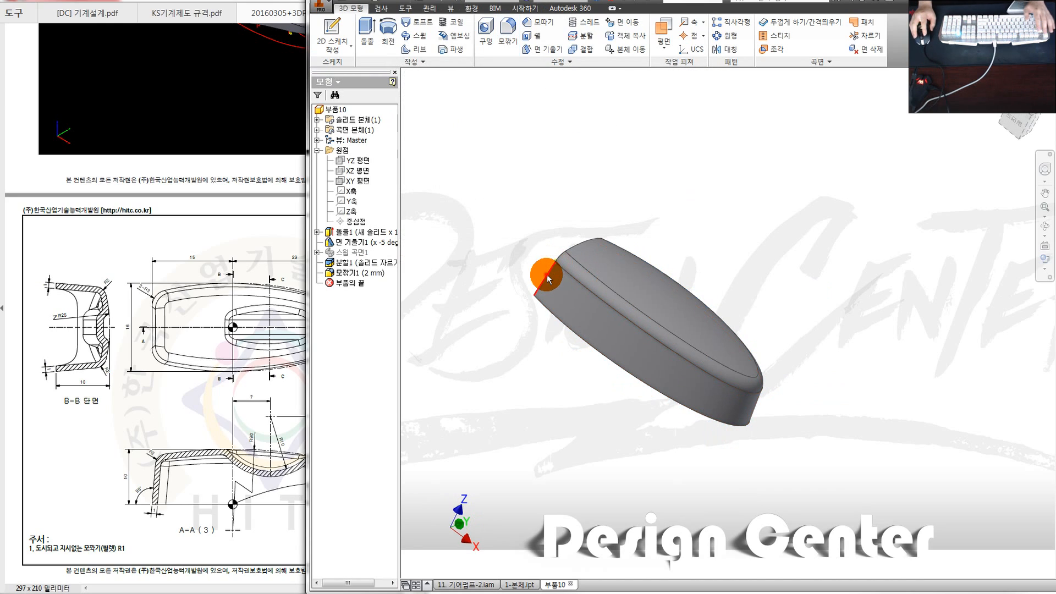
{"action": "left_click", "coordinate": [620, 297]}
{"action": "left_click", "coordinate": [646, 390]}
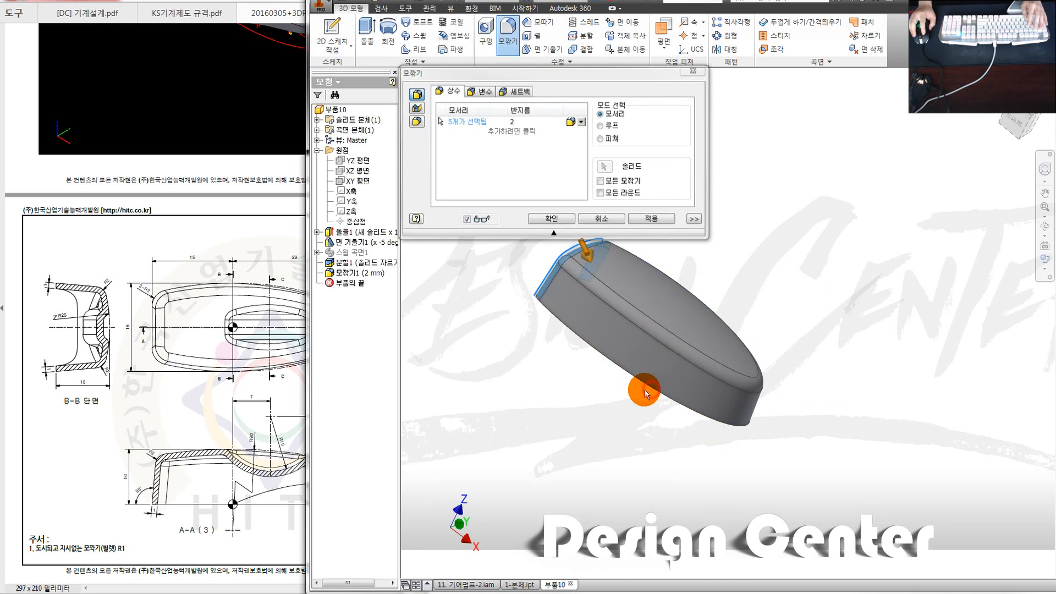
{"action": "middle_click_drag", "start_coordinate": [645, 389], "coordinate": [607, 378], "text": "shift"}
{"action": "scroll", "coordinate": [540, 312], "scroll_direction": "up", "scroll_amount": 3}
{"action": "scroll", "coordinate": [540, 312], "scroll_direction": "down", "scroll_amount": 3}
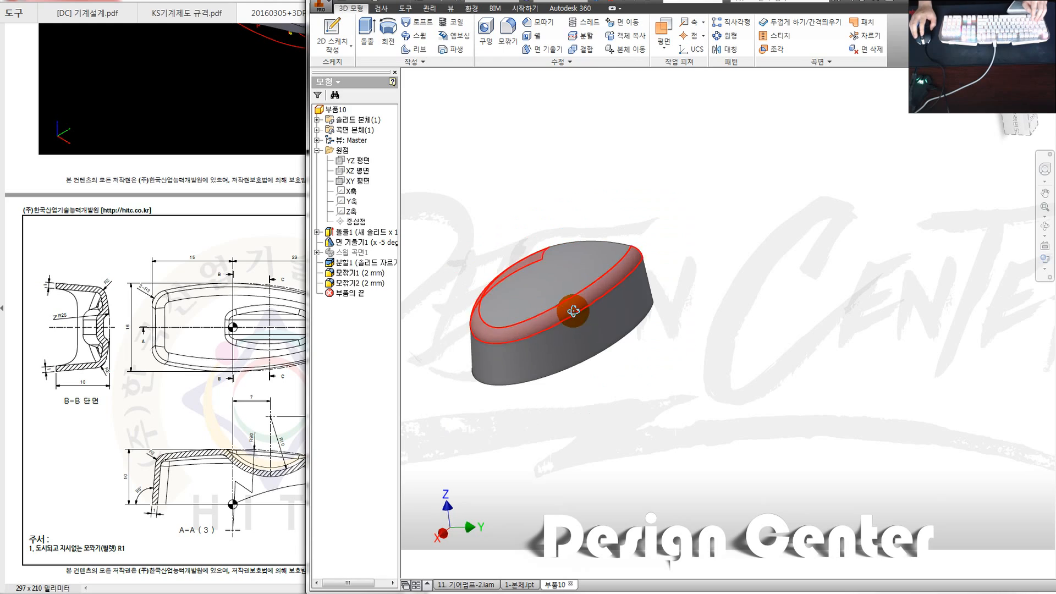
{"action": "middle_click_drag", "start_coordinate": [573, 306], "coordinate": [675, 381], "text": "shift"}
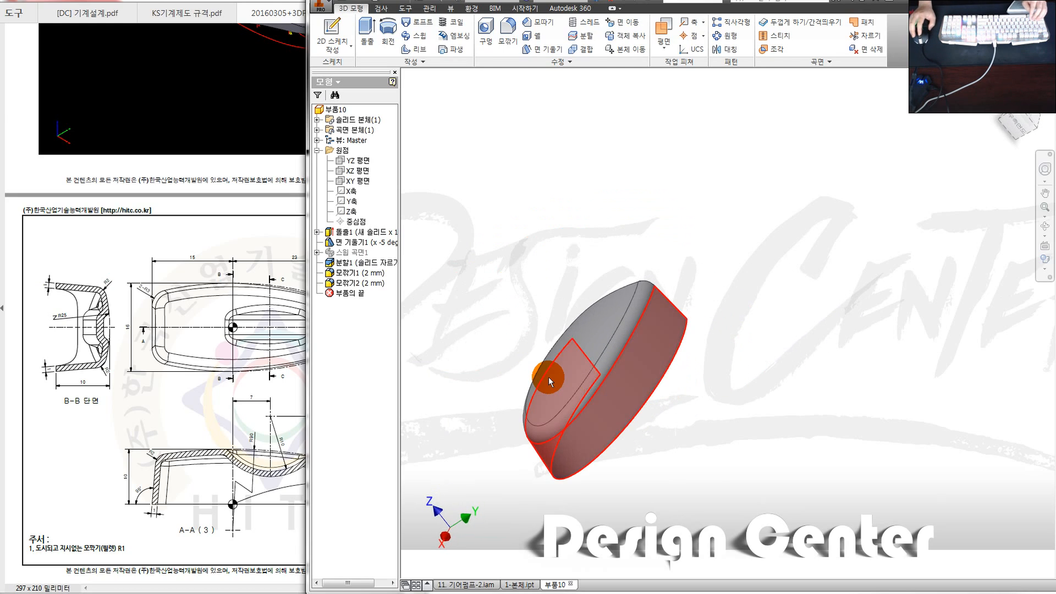
Step: Compare the plan view and section A-A in the PDF drawing with the body's top face
{"action": "left_click", "coordinate": [230, 367]}
{"action": "left_click_drag", "start_coordinate": [362, 404], "coordinate": [438, 323]}
{"action": "left_click", "coordinate": [584, 357]}
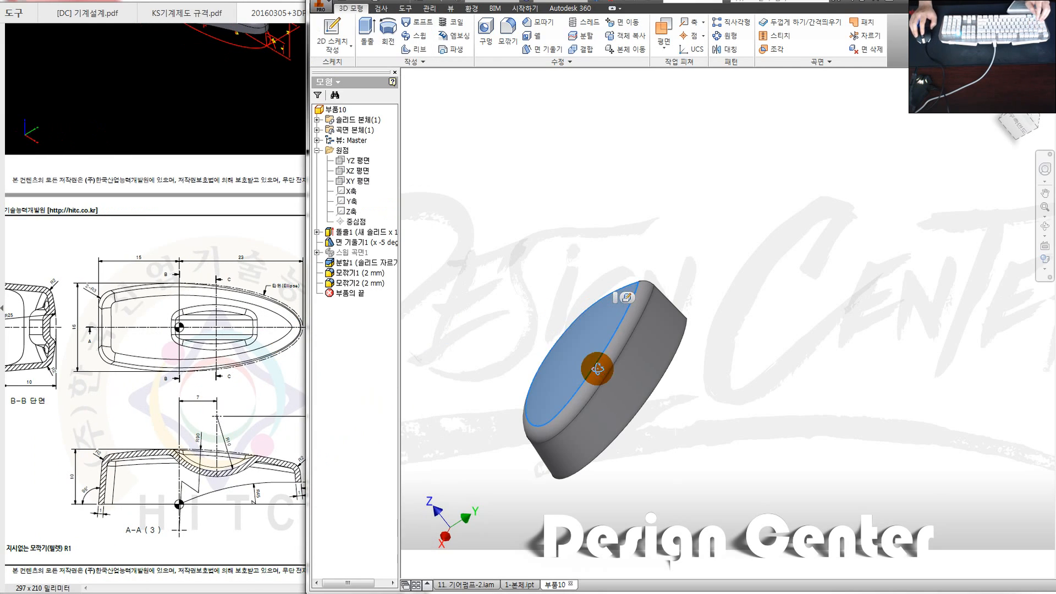
{"action": "middle_click_drag", "start_coordinate": [597, 367], "coordinate": [700, 315], "text": "shift"}
{"action": "left_click", "coordinate": [700, 316]}
{"action": "mouse_move", "coordinate": [504, 319]}
{"action": "middle_mouse_down", "text": "shift"}
{"action": "mouse_move", "coordinate": [589, 307]}
{"action": "mouse_move", "coordinate": [420, 318]}
{"action": "mouse_move", "coordinate": [502, 318]}
{"action": "middle_mouse_up", "text": "shift"}
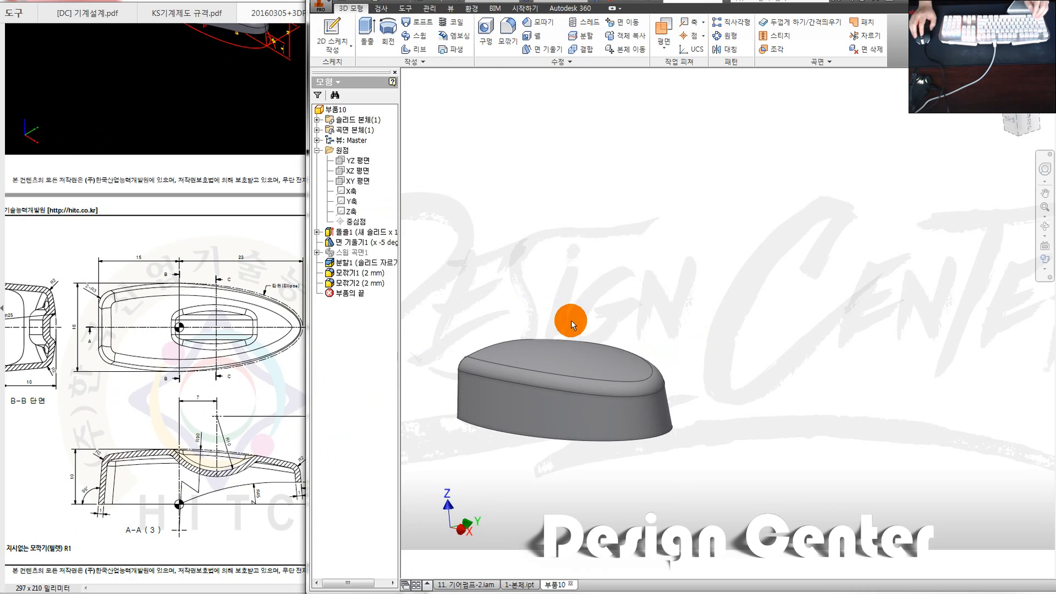
{"action": "left_click", "coordinate": [220, 367]}
{"action": "left_click", "coordinate": [615, 212]}
{"action": "left_click", "coordinate": [424, 36]}
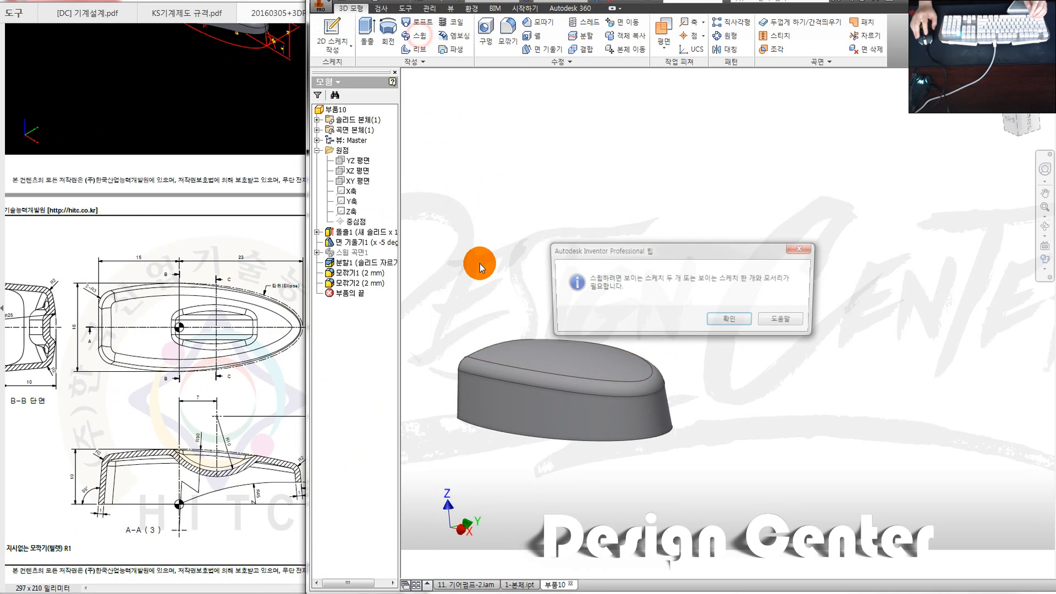
{"action": "key", "text": "Escape"}
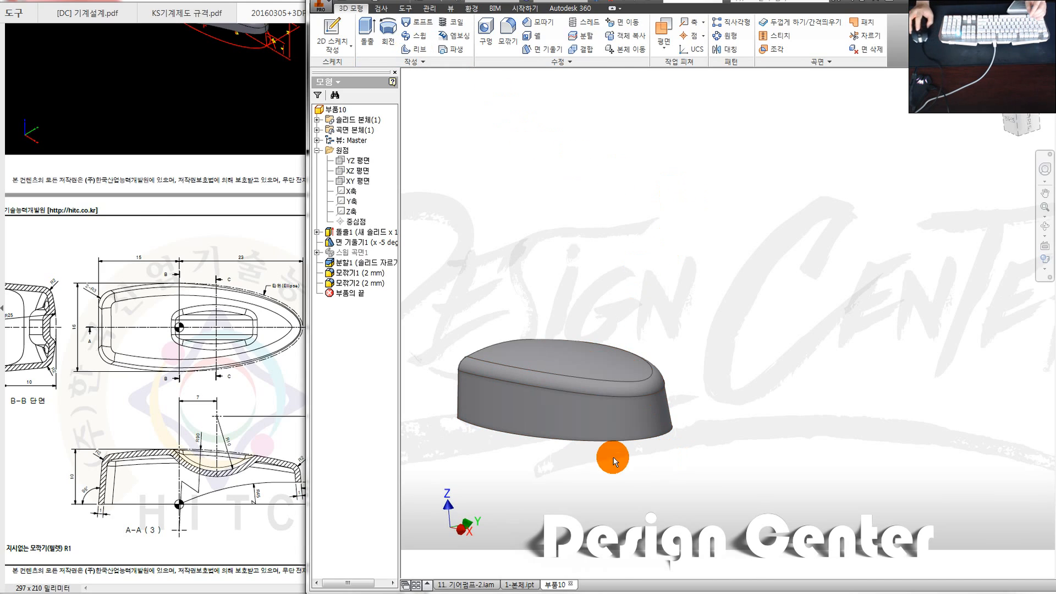
Step: Examine the recess in the PDF drawing's plan view and sections A-A and C-C, and return to the filleted body
{"action": "left_click", "coordinate": [250, 426]}
{"action": "mouse_move", "coordinate": [250, 427]}
{"action": "left_mouse_down"}
{"action": "mouse_move", "coordinate": [308, 414]}
{"action": "mouse_move", "coordinate": [176, 406]}
{"action": "mouse_move", "coordinate": [233, 493]}
{"action": "mouse_move", "coordinate": [278, 530]}
{"action": "mouse_move", "coordinate": [288, 523]}
{"action": "mouse_move", "coordinate": [255, 365]}
{"action": "mouse_move", "coordinate": [203, 351]}
{"action": "left_mouse_up"}
{"action": "left_click", "coordinate": [653, 294]}
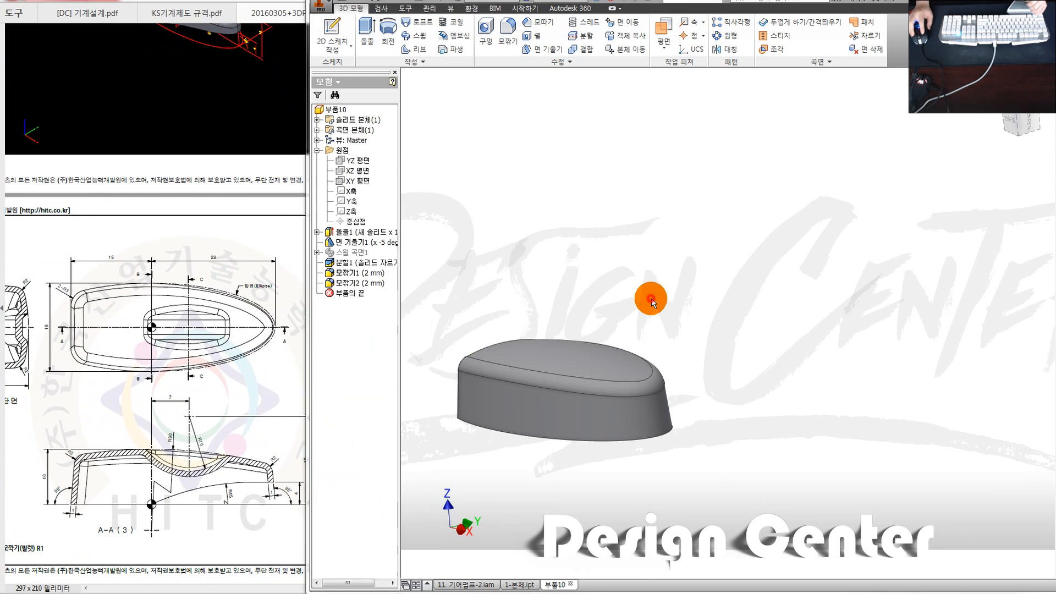
{"action": "mouse_move", "coordinate": [570, 329]}
{"action": "middle_mouse_down", "text": "shift"}
{"action": "mouse_move", "coordinate": [672, 325]}
{"action": "mouse_move", "coordinate": [562, 311]}
{"action": "mouse_move", "coordinate": [466, 201]}
{"action": "middle_mouse_up", "text": "shift"}
{"action": "left_click_drag", "start_coordinate": [167, 287], "coordinate": [250, 290]}
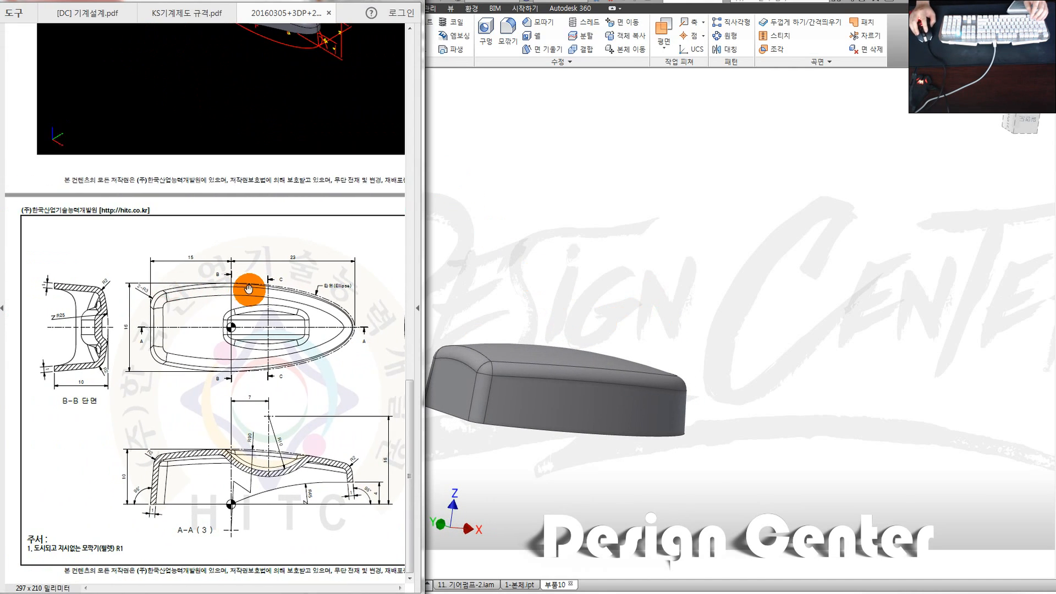
{"action": "left_click_drag", "start_coordinate": [315, 309], "coordinate": [231, 295]}
{"action": "left_click_drag", "start_coordinate": [356, 308], "coordinate": [276, 305]}
{"action": "left_click_drag", "start_coordinate": [165, 305], "coordinate": [285, 285]}
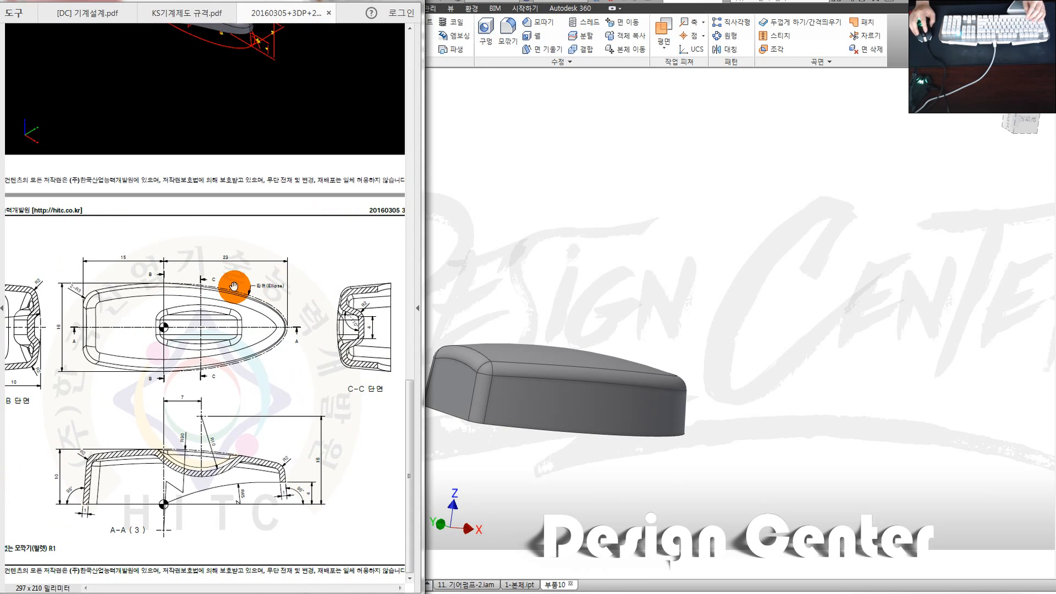
{"action": "left_click_drag", "start_coordinate": [215, 286], "coordinate": [188, 278]}
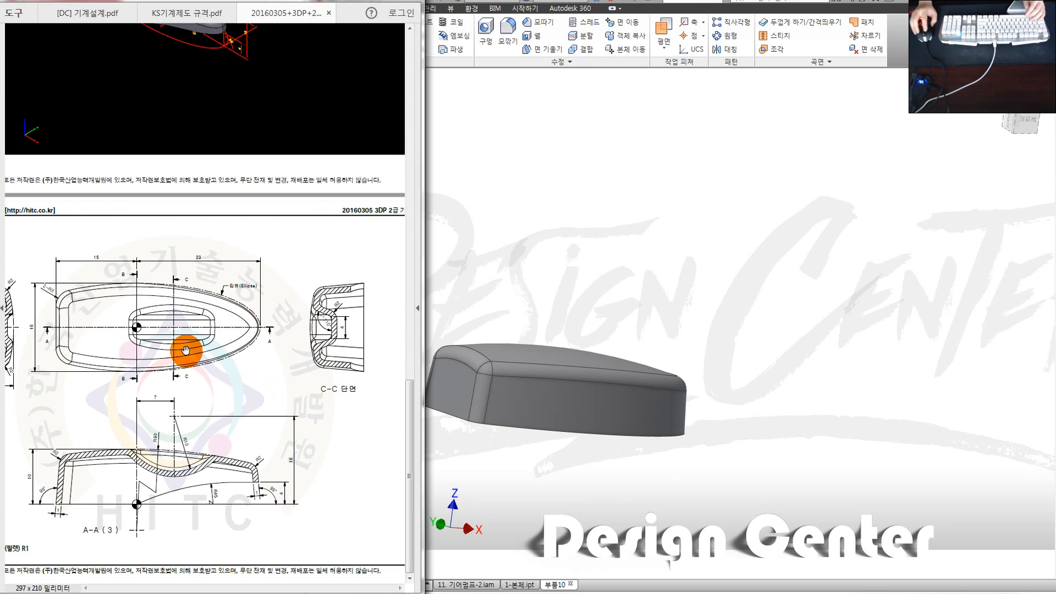
{"action": "left_click_drag", "start_coordinate": [208, 0], "coordinate": [1055, 104]}
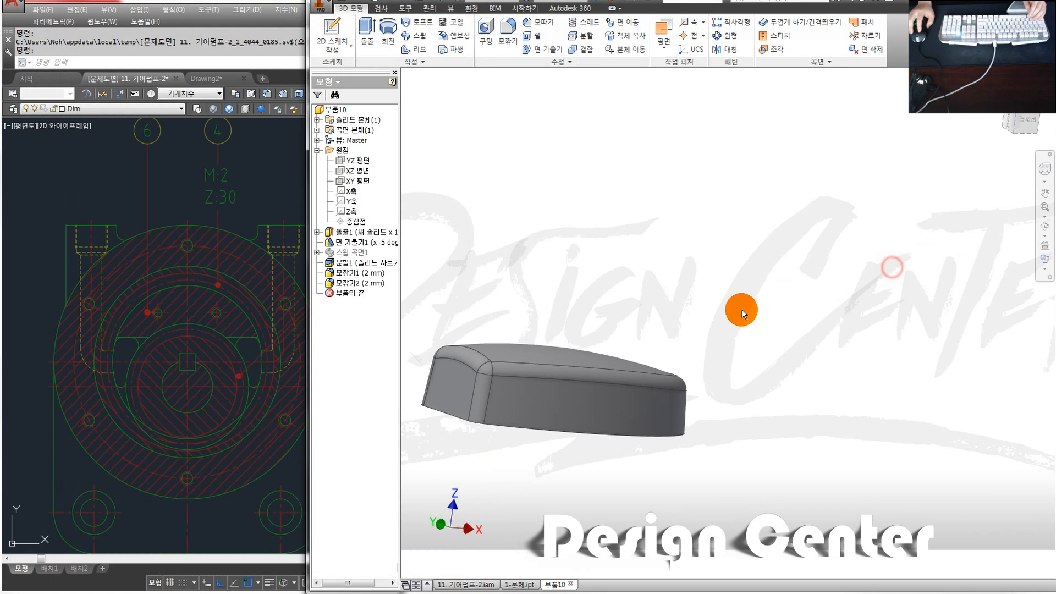
{"action": "middle_click_drag", "start_coordinate": [561, 294], "coordinate": [490, 353]}
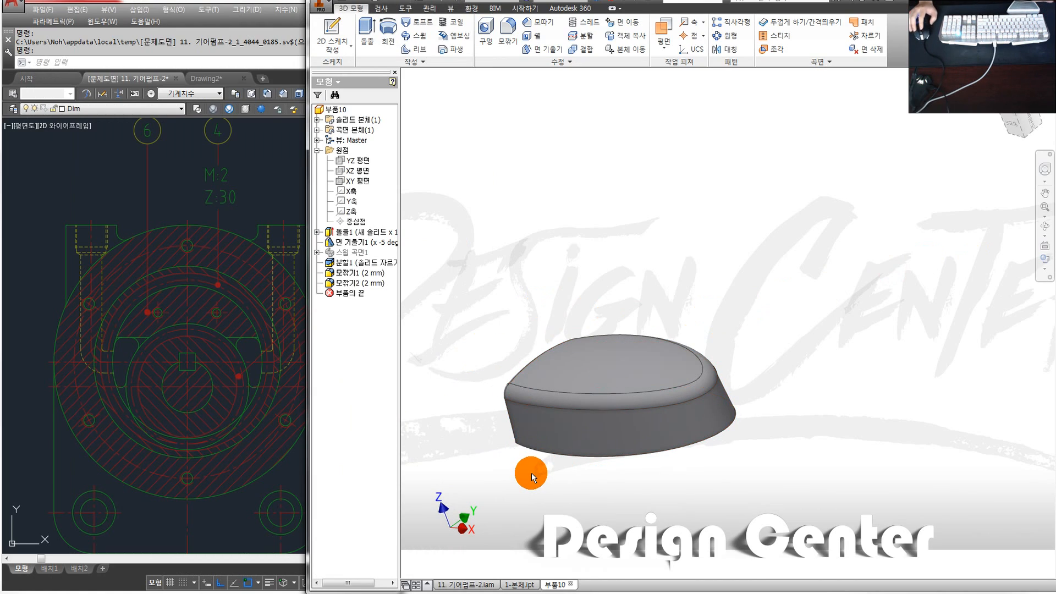
{"action": "left_click", "coordinate": [540, 380]}
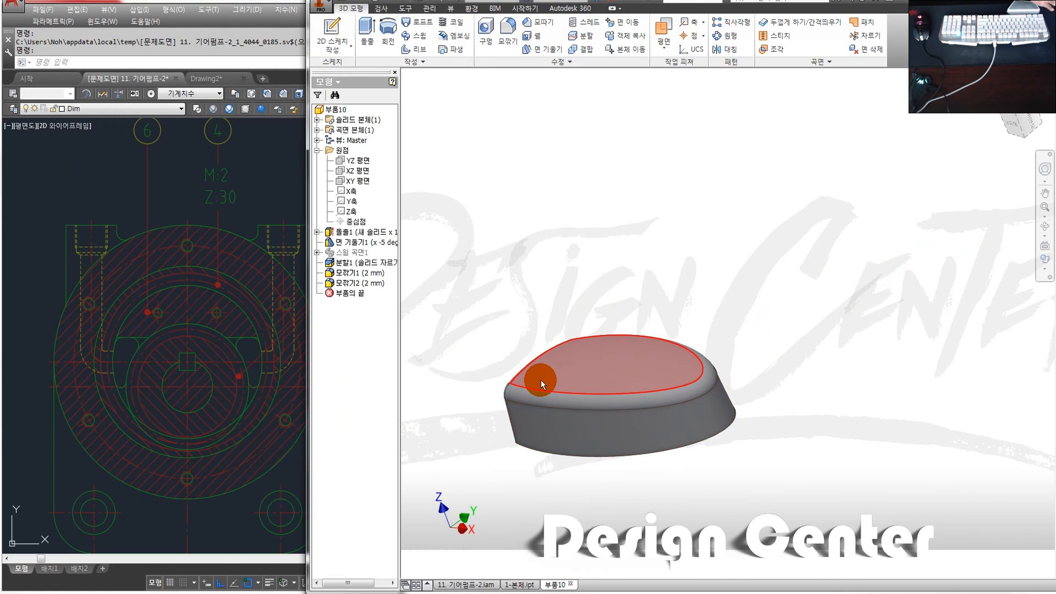
{"action": "mouse_move", "coordinate": [540, 380]}
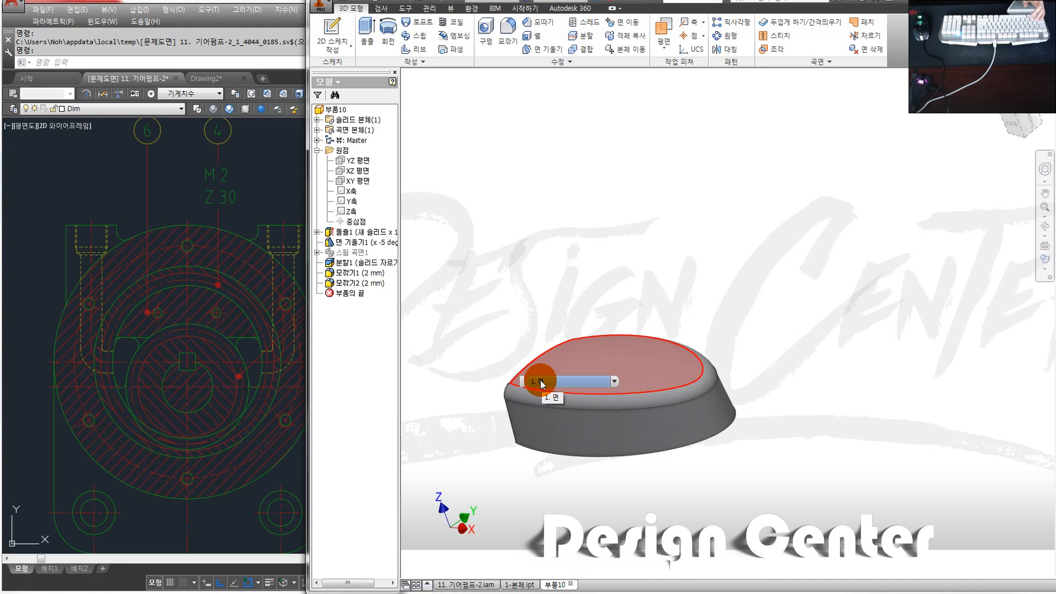
{"action": "left_click", "coordinate": [831, 292]}
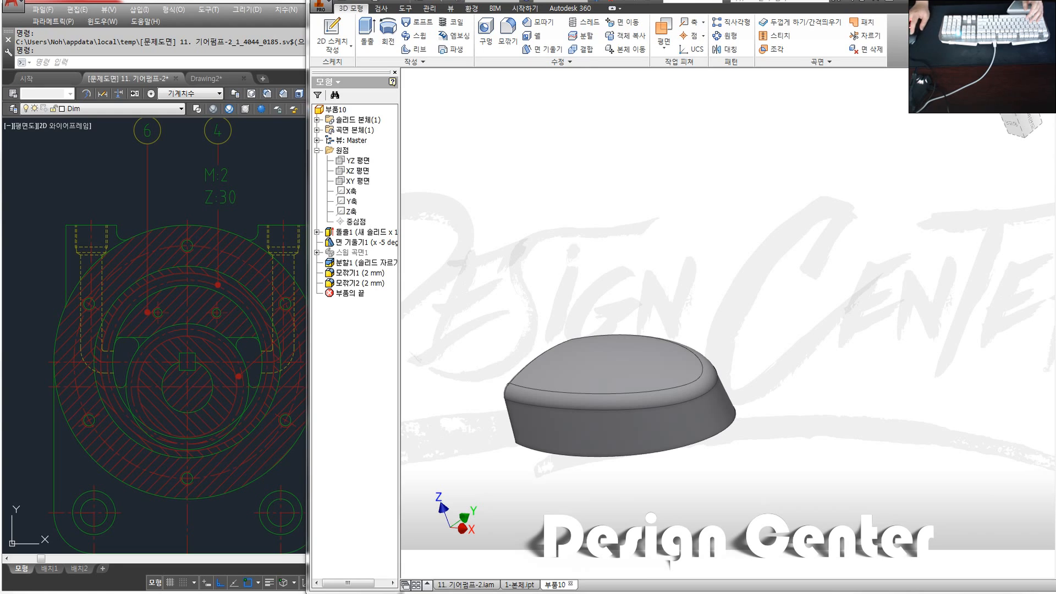
Step: Switch to the PDF drawing in Acrobat Reader and examine the plan view and sections A-A, B-B and C-C
{"action": "left_click_drag", "start_coordinate": [1055, 34], "coordinate": [364, 31]}
{"action": "mouse_move", "coordinate": [519, 358]}
{"action": "left_mouse_down"}
{"action": "mouse_move", "coordinate": [561, 462]}
{"action": "mouse_move", "coordinate": [547, 300]}
{"action": "mouse_move", "coordinate": [575, 259]}
{"action": "mouse_move", "coordinate": [631, 247]}
{"action": "left_mouse_up"}
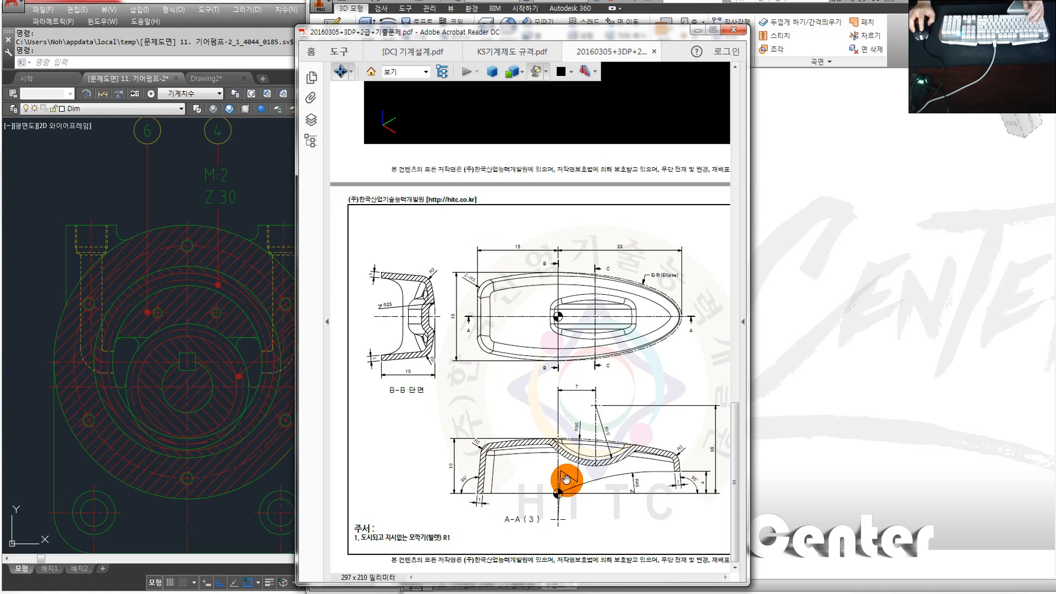
{"action": "left_click_drag", "start_coordinate": [567, 482], "coordinate": [462, 472]}
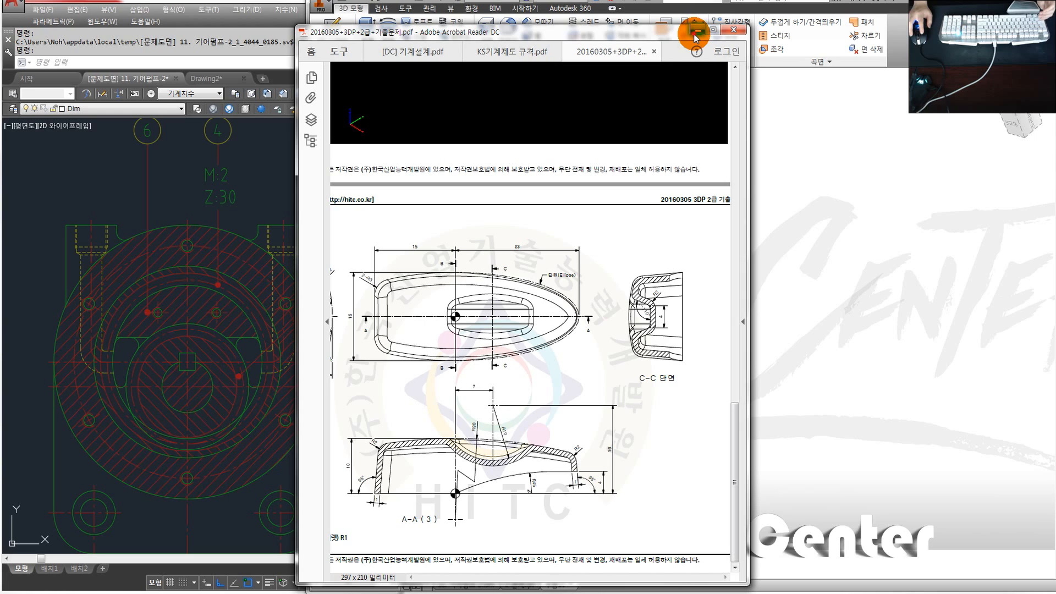
{"action": "left_click_drag", "start_coordinate": [494, 369], "coordinate": [565, 367]}
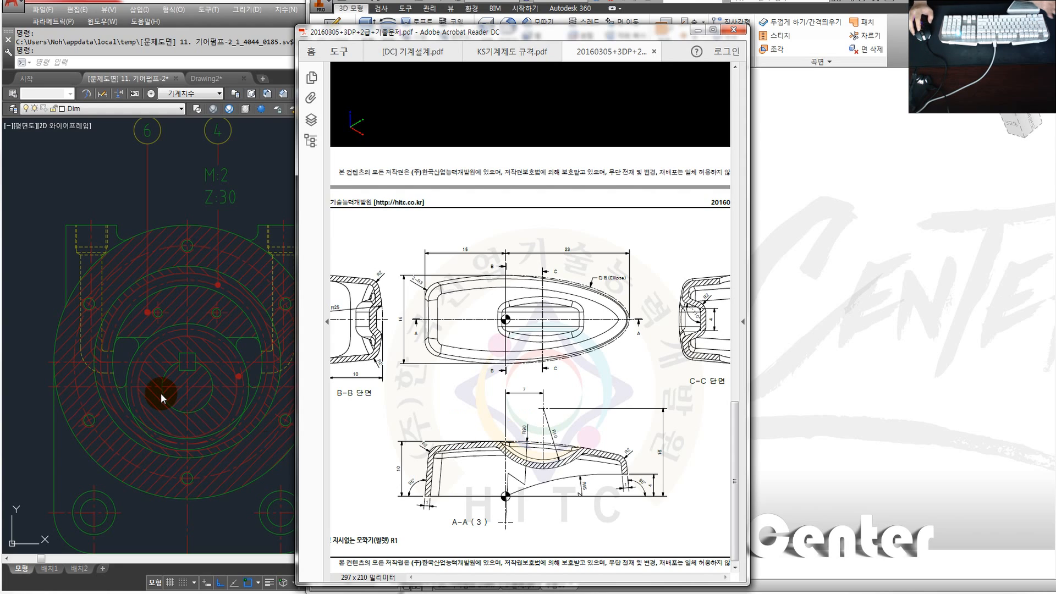
{"action": "left_click", "coordinate": [697, 32]}
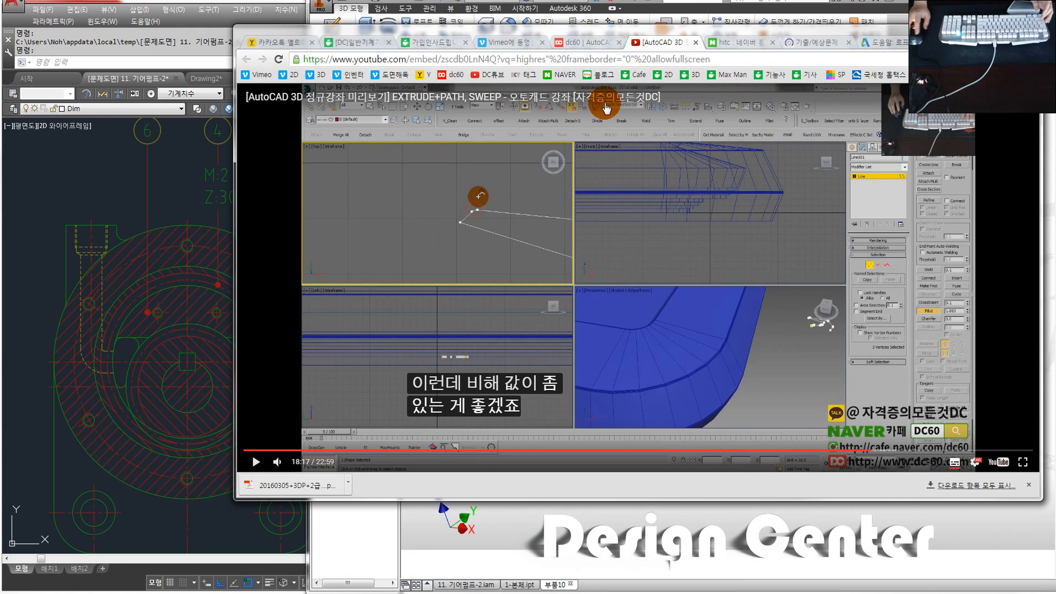
Step: Switch to Chrome and open the 한국산업기술능력개발원 site (hitc.co.kr) from the Naver search results for hitc
{"action": "left_click", "coordinate": [732, 42]}
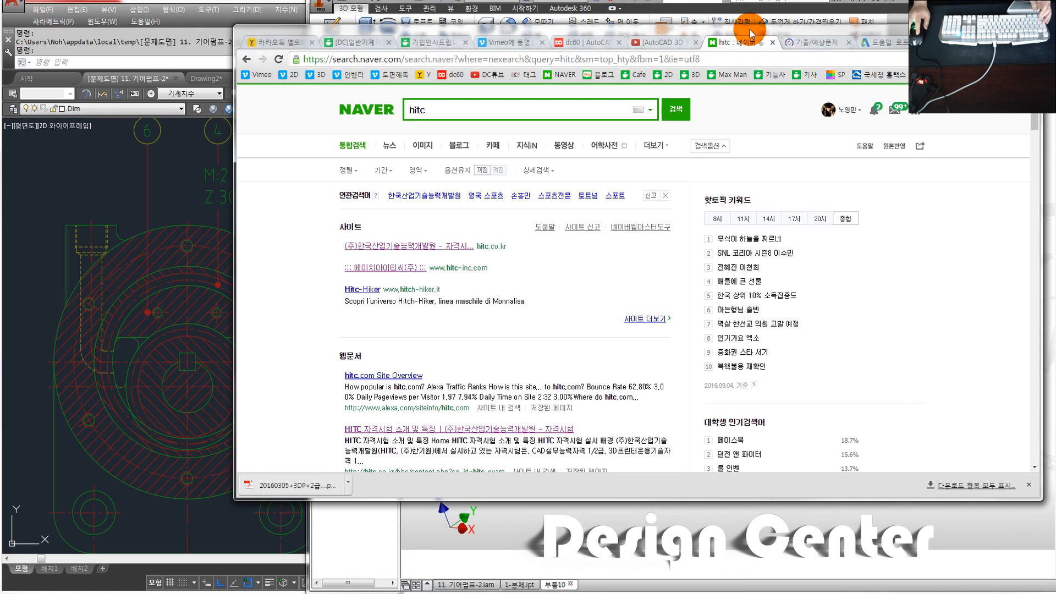
{"action": "left_click_drag", "start_coordinate": [750, 29], "coordinate": [703, 48]}
{"action": "left_click", "coordinate": [379, 128]}
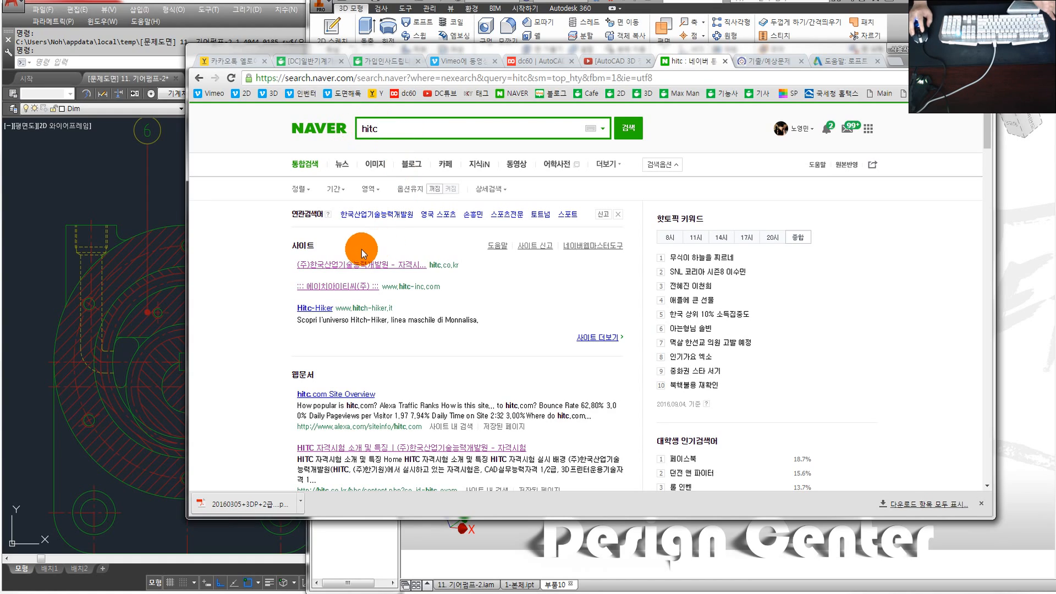
{"action": "left_click", "coordinate": [326, 267]}
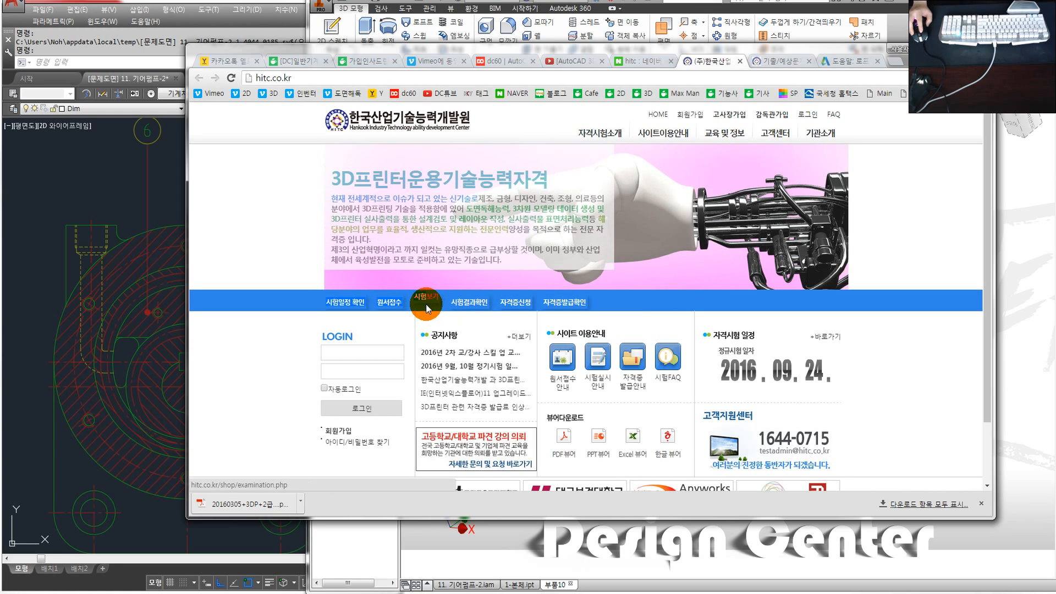
{"action": "left_click", "coordinate": [426, 302]}
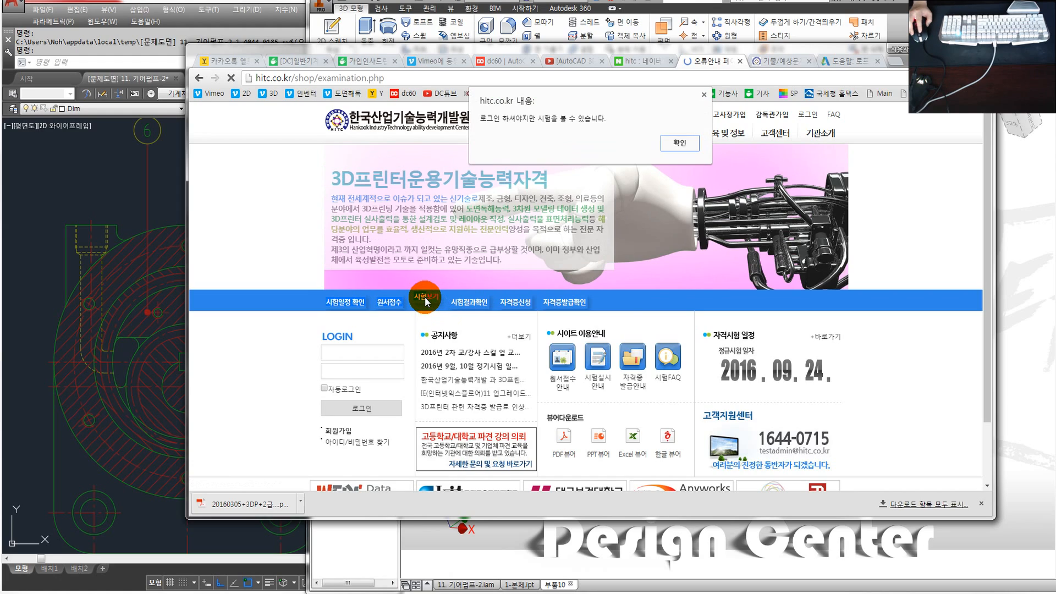
{"action": "left_click", "coordinate": [674, 146]}
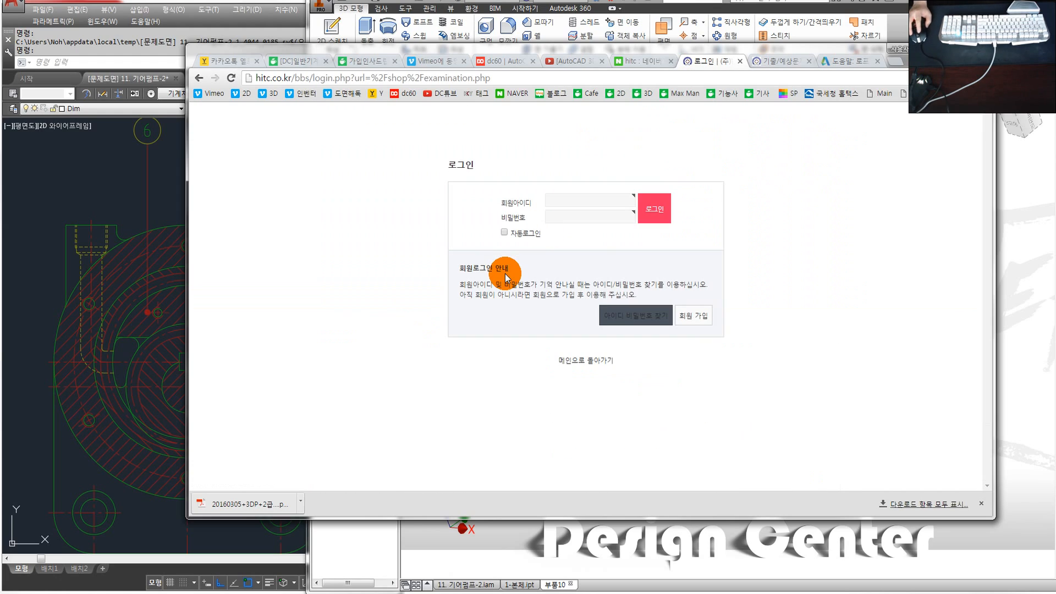
{"action": "left_click", "coordinate": [199, 78]}
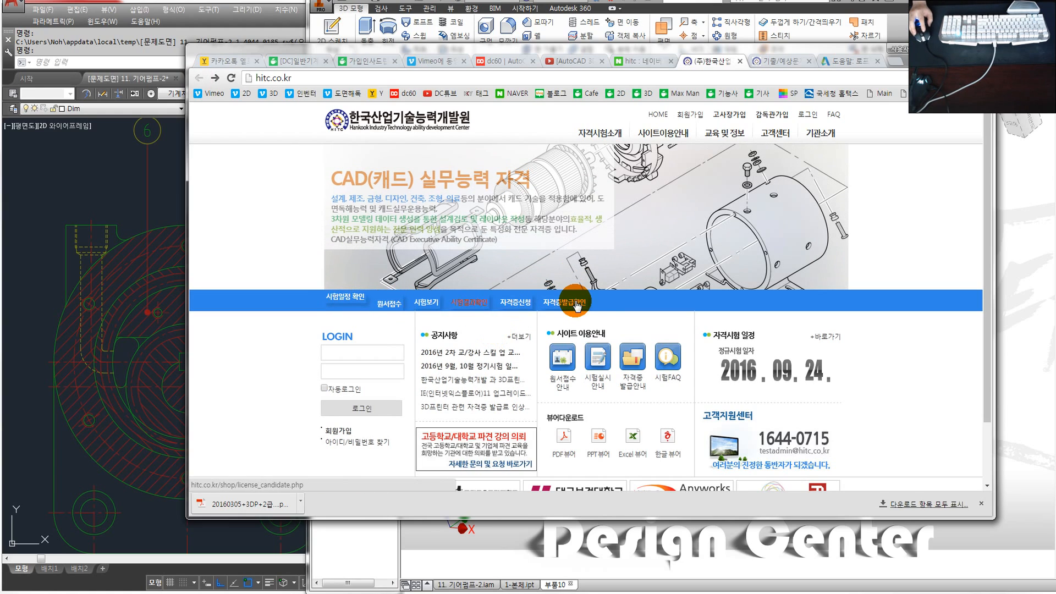
Step: Open the 기출/예상문제 past exam board and filter its list to 3D프린터운용기술자격
{"action": "scroll", "coordinate": [593, 319], "scroll_direction": "down", "scroll_amount": 2}
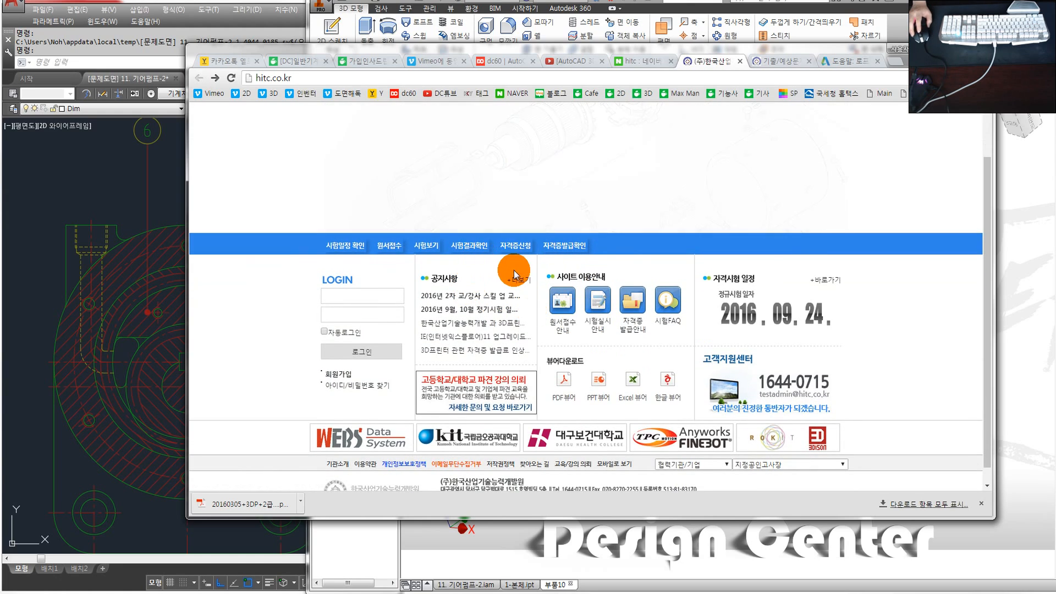
{"action": "scroll", "coordinate": [517, 276], "scroll_direction": "up", "scroll_amount": 2}
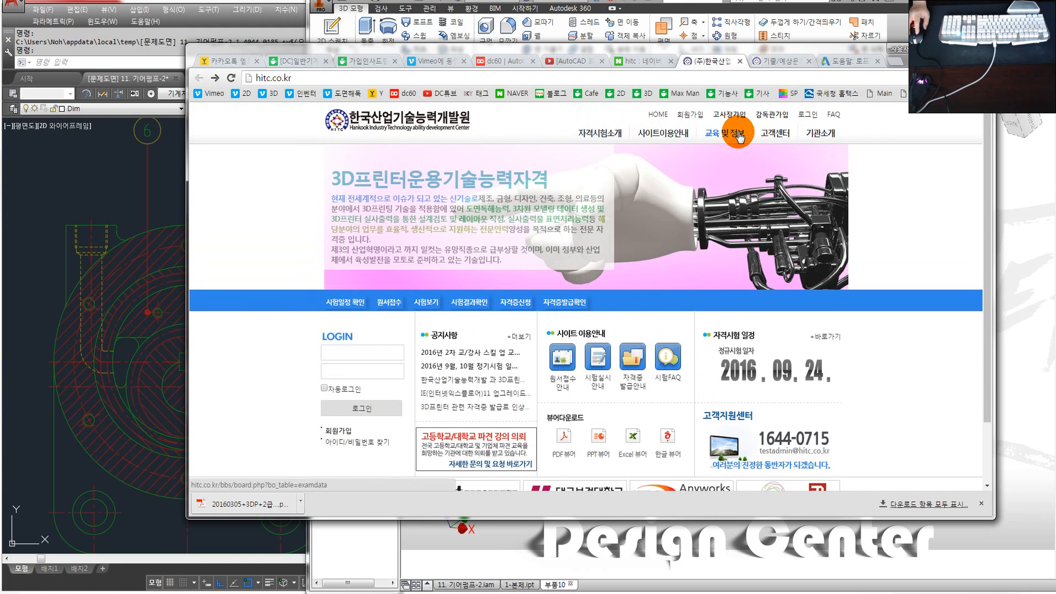
{"action": "left_click", "coordinate": [724, 141]}
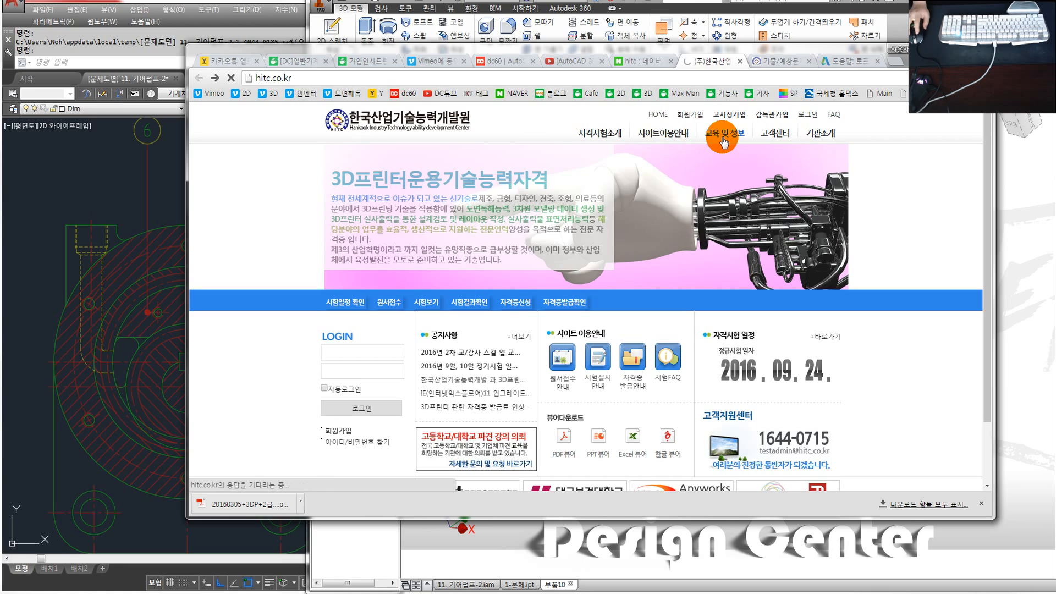
{"action": "scroll", "coordinate": [473, 325], "scroll_direction": "down", "scroll_amount": 2}
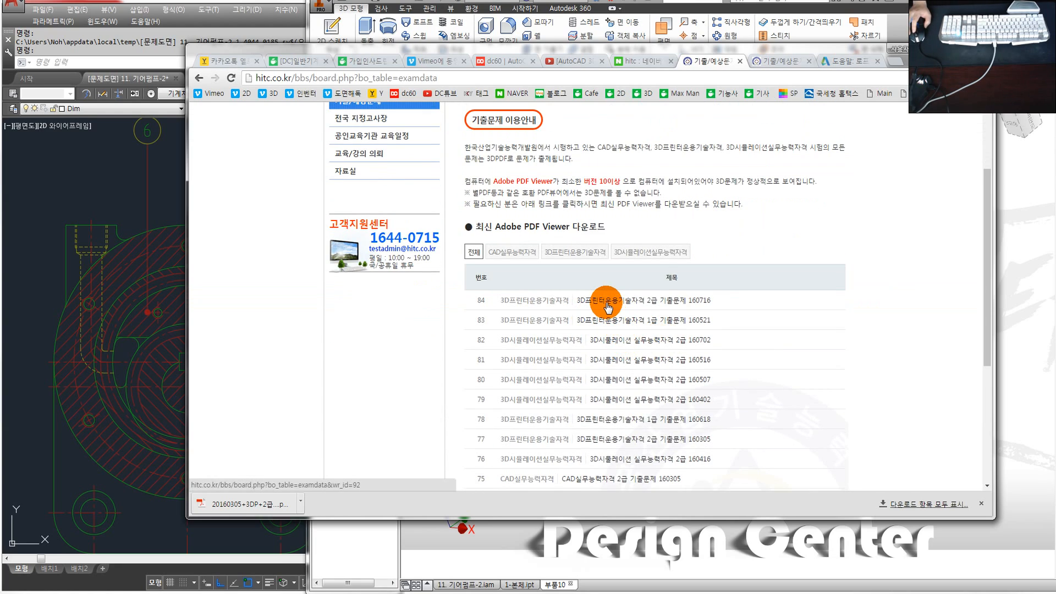
{"action": "scroll", "coordinate": [607, 282], "scroll_direction": "up", "scroll_amount": 1}
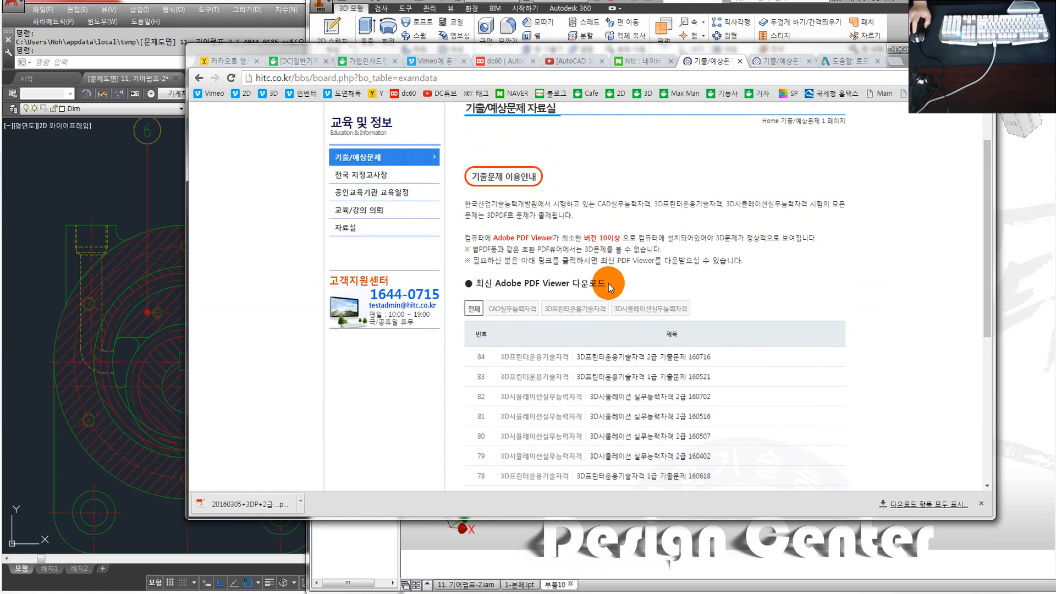
{"action": "left_click", "coordinate": [576, 314]}
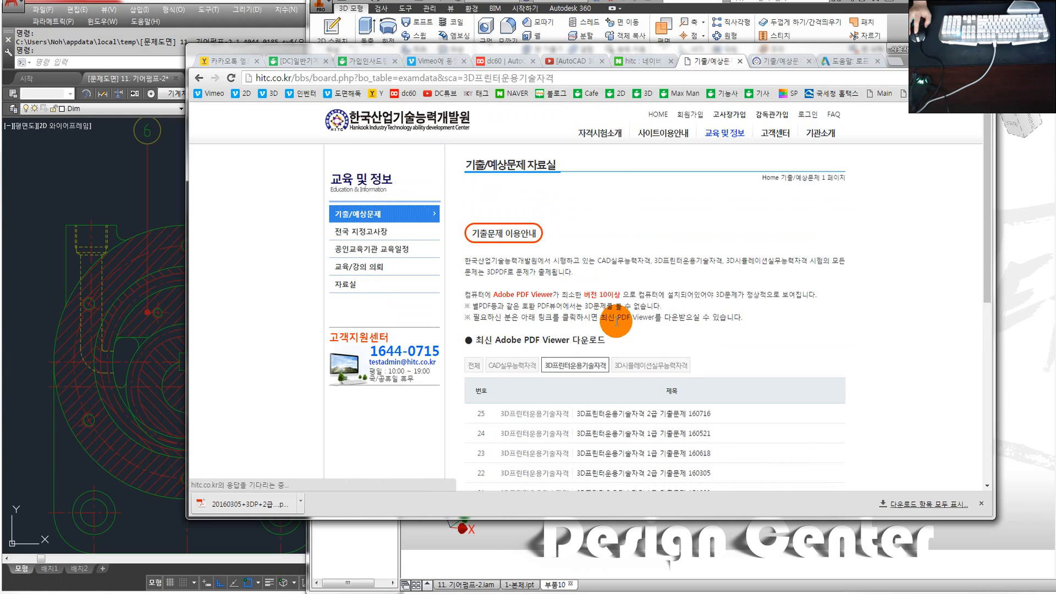
Step: Open the post 3D프린터운용기술자격 2급 기출문제 151017 and examine the part drawing on page 4 of its PDF
{"action": "scroll", "coordinate": [671, 333], "scroll_direction": "down", "scroll_amount": 2}
{"action": "scroll", "coordinate": [679, 327], "scroll_direction": "down", "scroll_amount": 2}
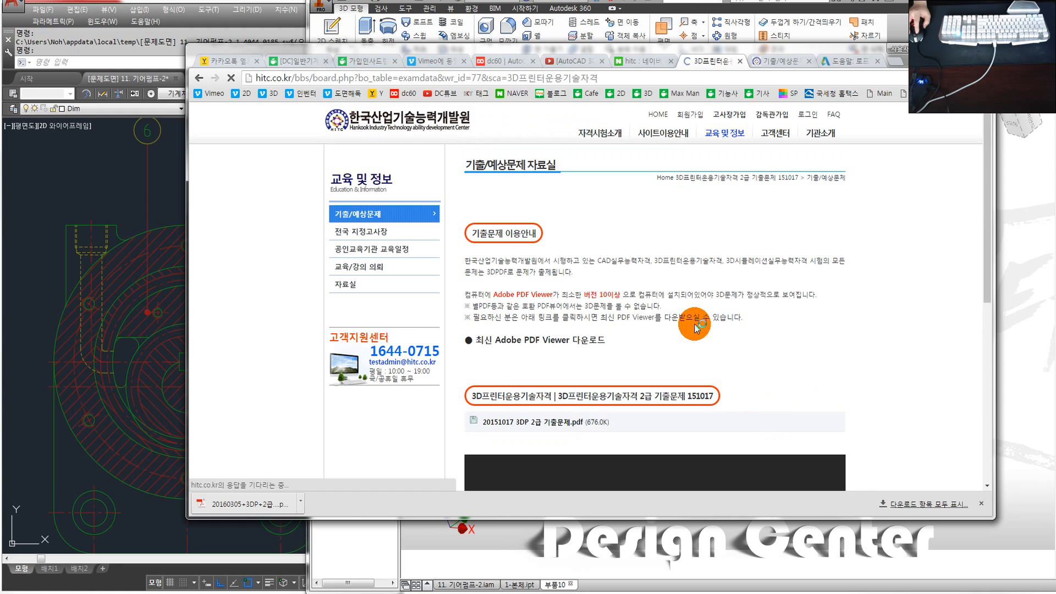
{"action": "scroll", "coordinate": [677, 396], "scroll_direction": "down", "scroll_amount": 4}
{"action": "scroll", "coordinate": [680, 377], "scroll_direction": "down", "scroll_amount": 10}
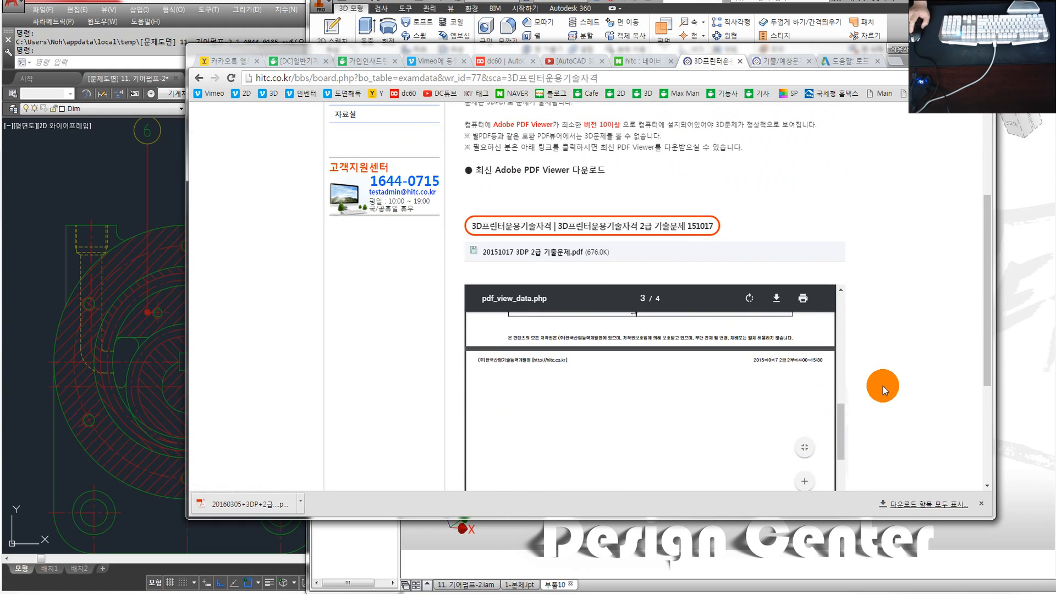
{"action": "scroll", "coordinate": [616, 265], "scroll_direction": "up", "scroll_amount": 5}
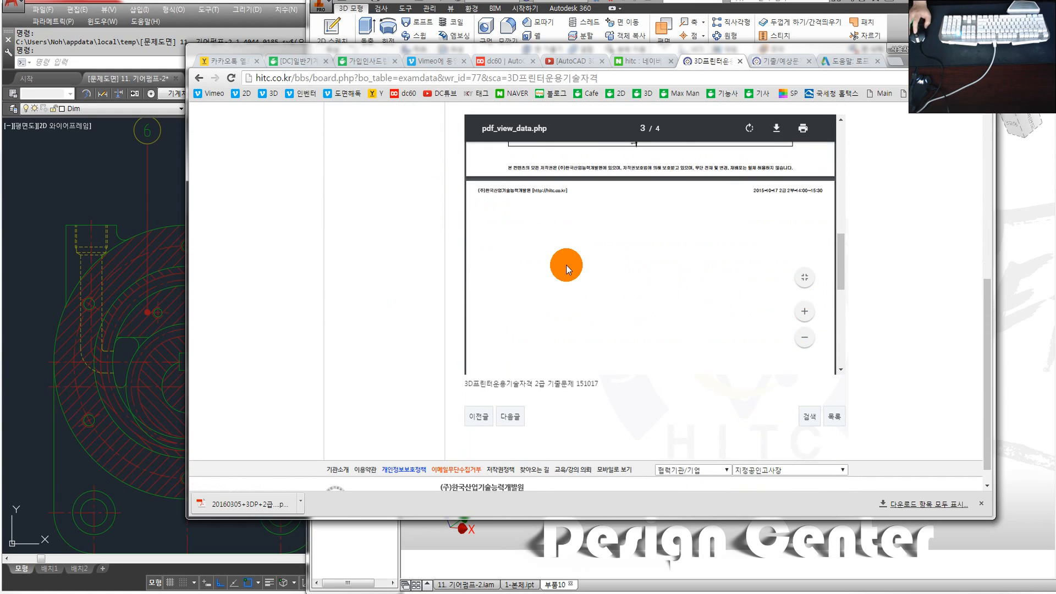
{"action": "scroll", "coordinate": [848, 299], "scroll_direction": "up", "scroll_amount": 1}
{"action": "scroll", "coordinate": [759, 328], "scroll_direction": "down", "scroll_amount": 8}
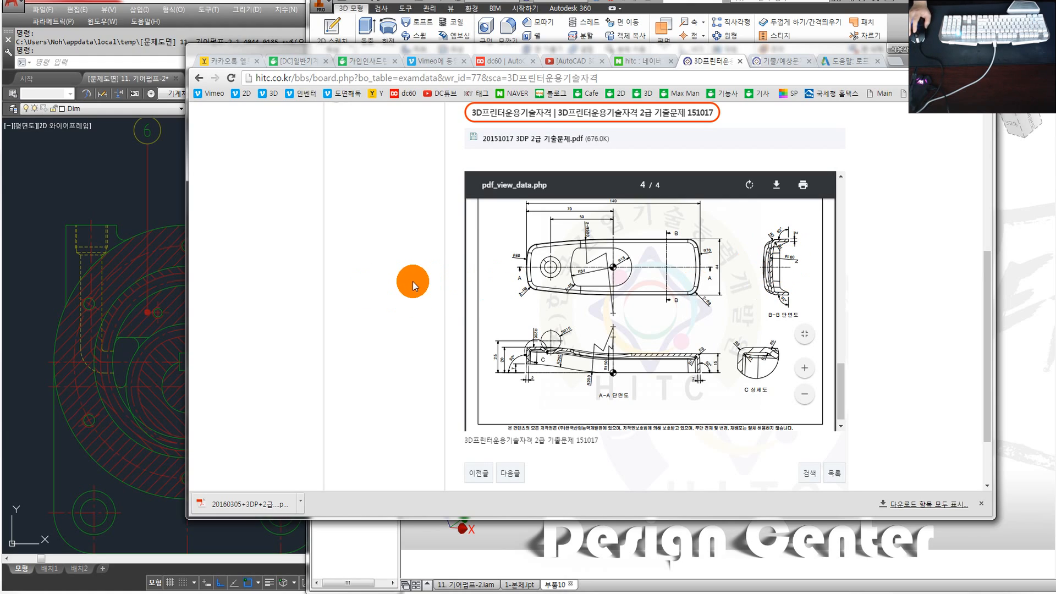
{"action": "scroll", "coordinate": [386, 351], "scroll_direction": "up", "scroll_amount": 2}
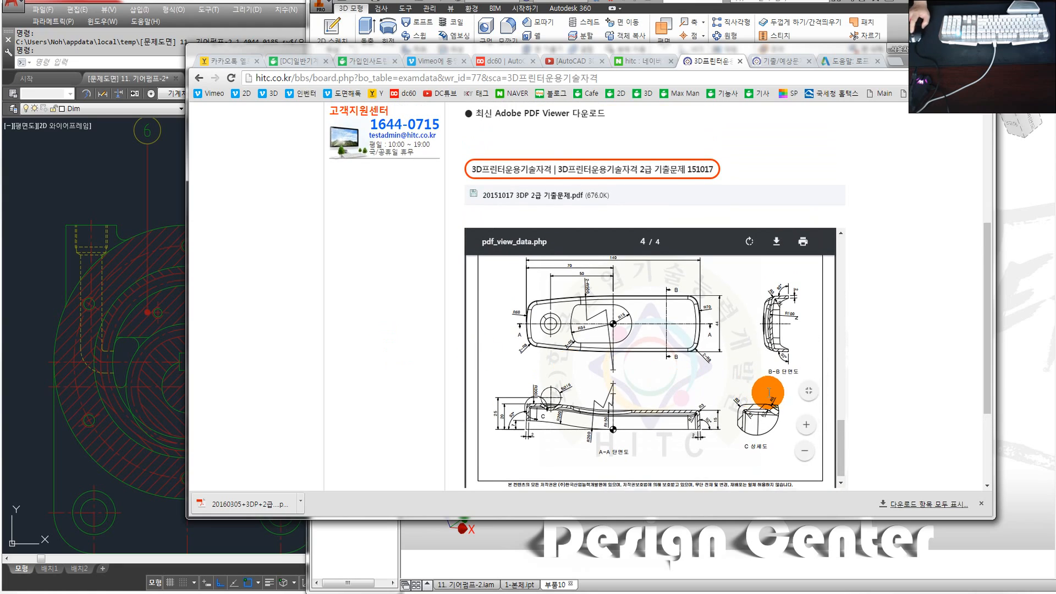
{"action": "scroll", "coordinate": [864, 378], "scroll_direction": "up", "scroll_amount": 3}
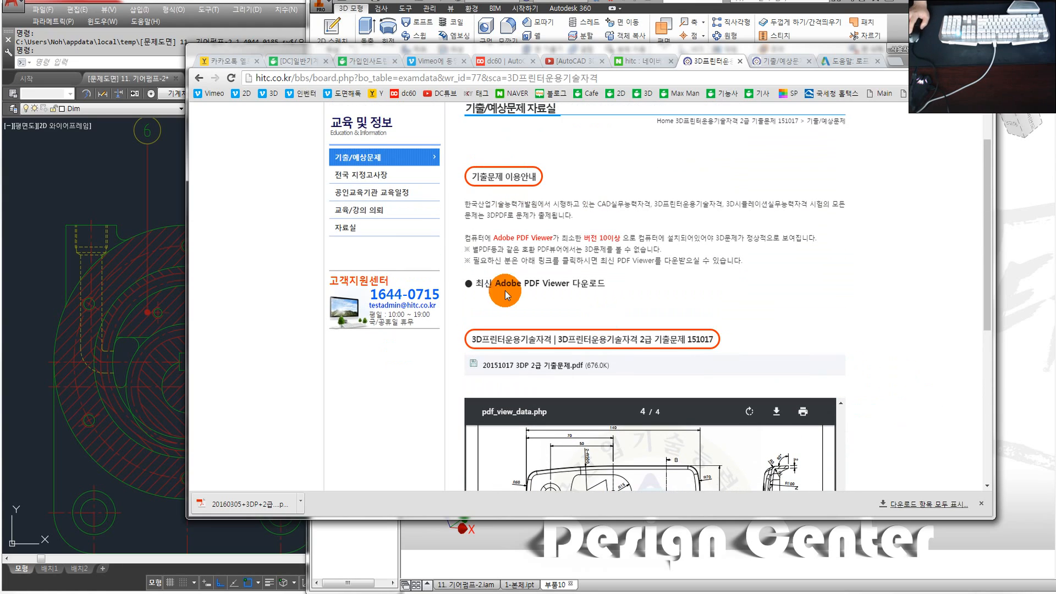
Step: Return to the past exam list and filter it to 3D시뮬레이션실무능력자격
{"action": "left_click", "coordinate": [199, 78]}
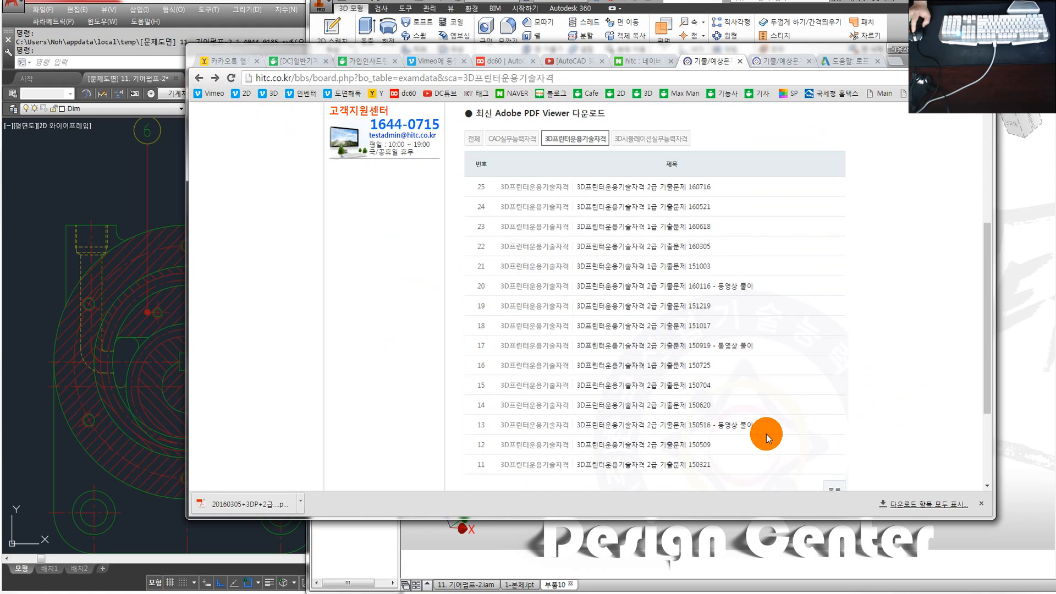
{"action": "scroll", "coordinate": [731, 404], "scroll_direction": "up", "scroll_amount": 2}
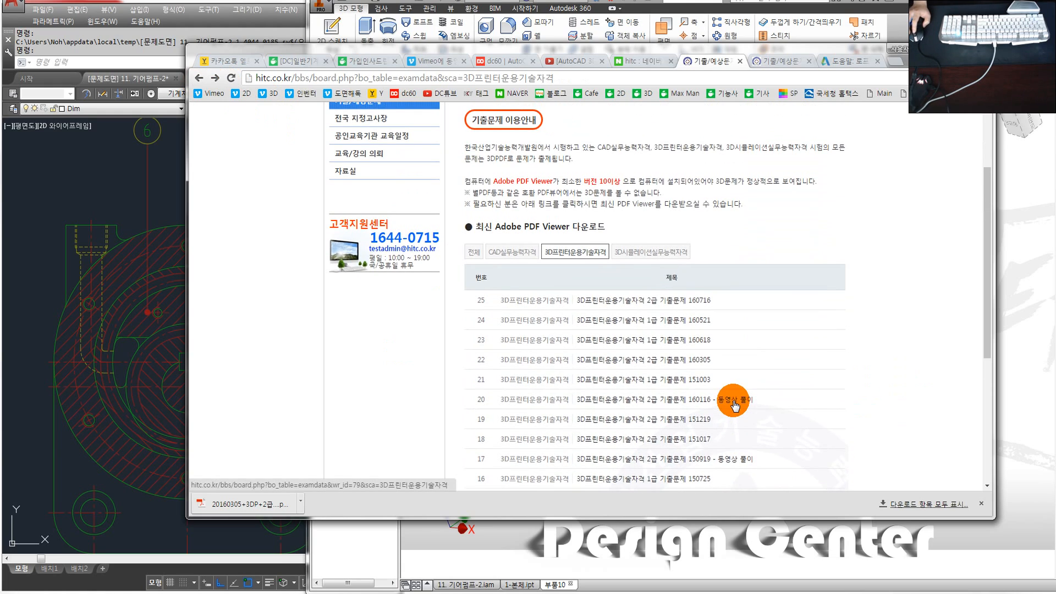
{"action": "left_click", "coordinate": [666, 242]}
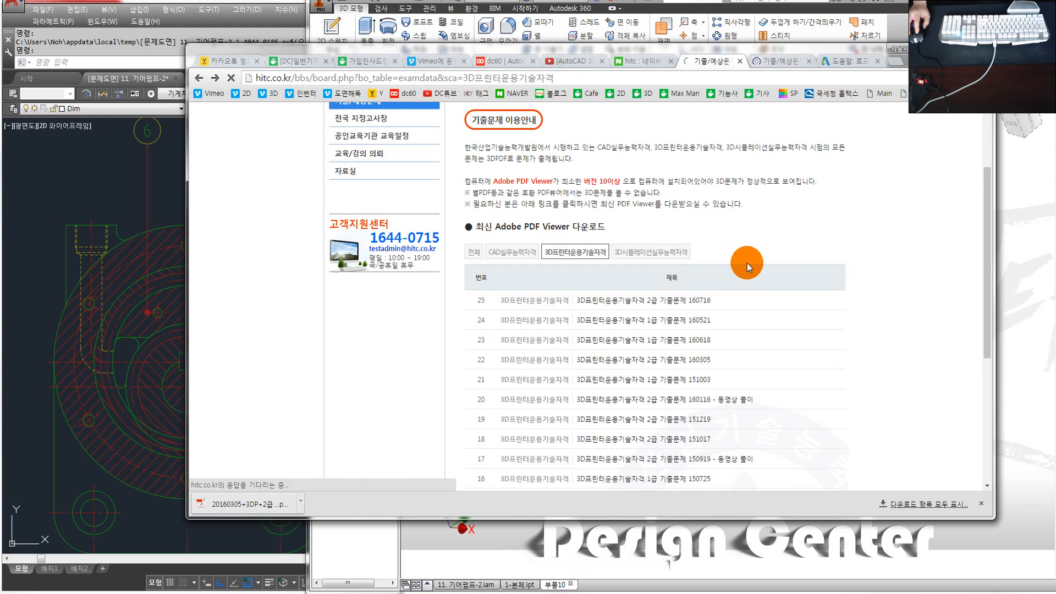
{"action": "scroll", "coordinate": [716, 308], "scroll_direction": "down", "scroll_amount": 2}
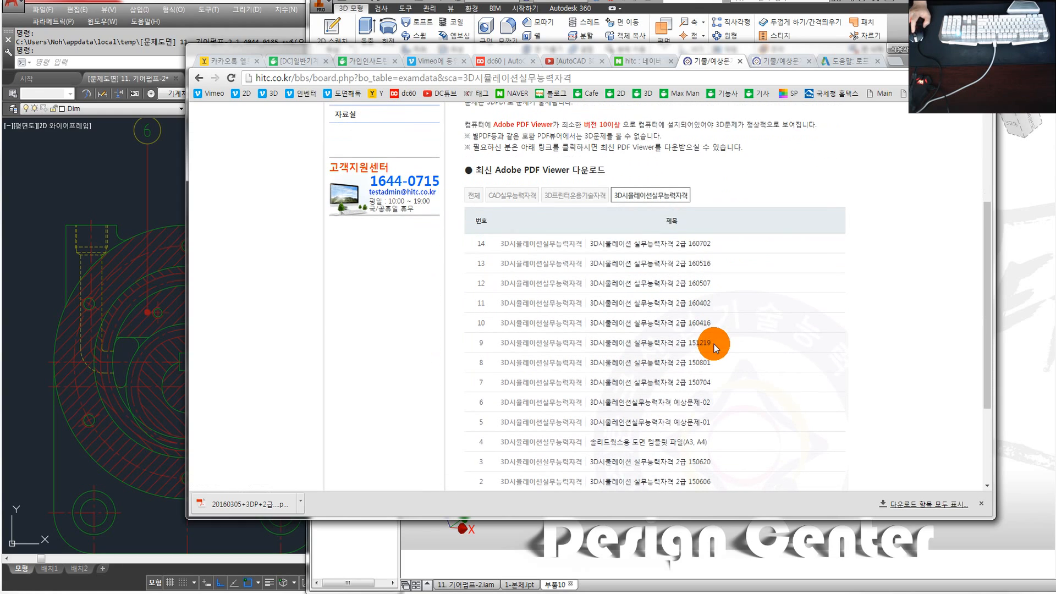
{"action": "scroll", "coordinate": [677, 312], "scroll_direction": "up", "scroll_amount": 1}
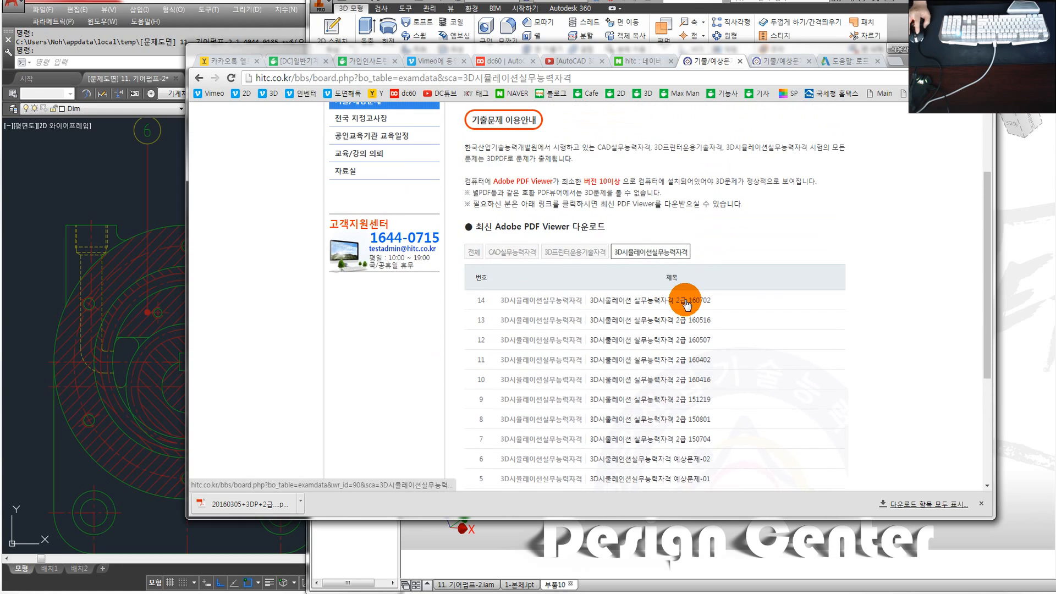
Step: Open the post 3D시뮬레이션 실무능력자격 2급 160702 and look through its PDF up to the 본체 drawing on page 3
{"action": "left_click", "coordinate": [686, 302]}
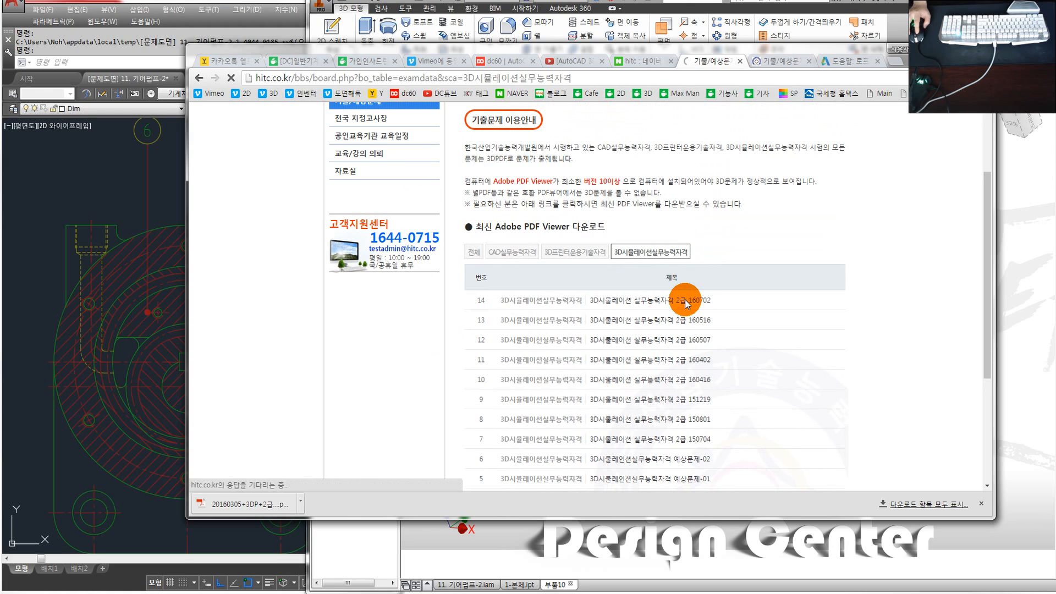
{"action": "scroll", "coordinate": [841, 332], "scroll_direction": "down", "scroll_amount": 5}
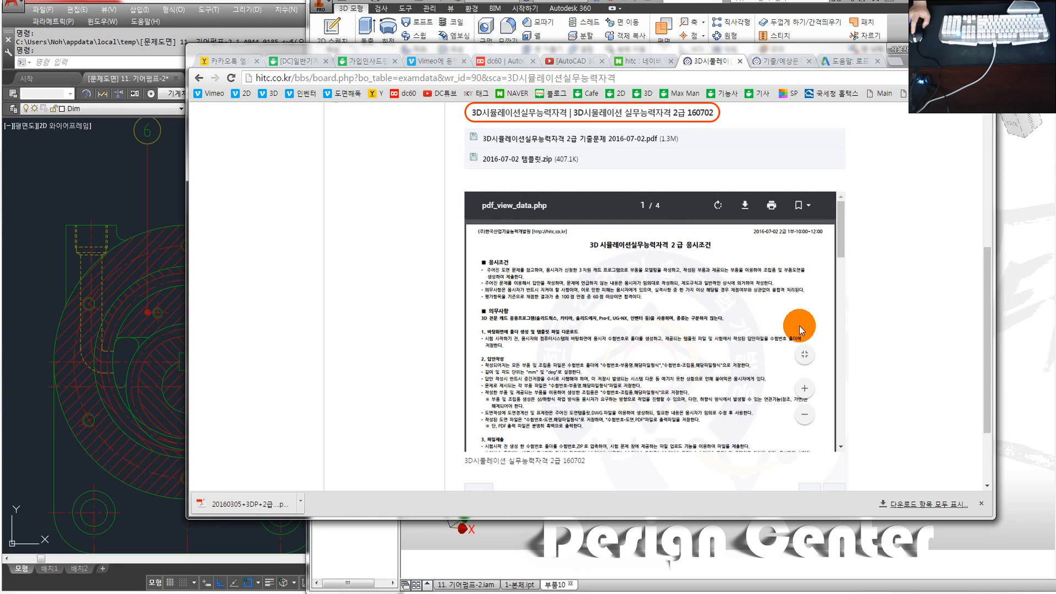
{"action": "scroll", "coordinate": [800, 325], "scroll_direction": "down", "scroll_amount": 2}
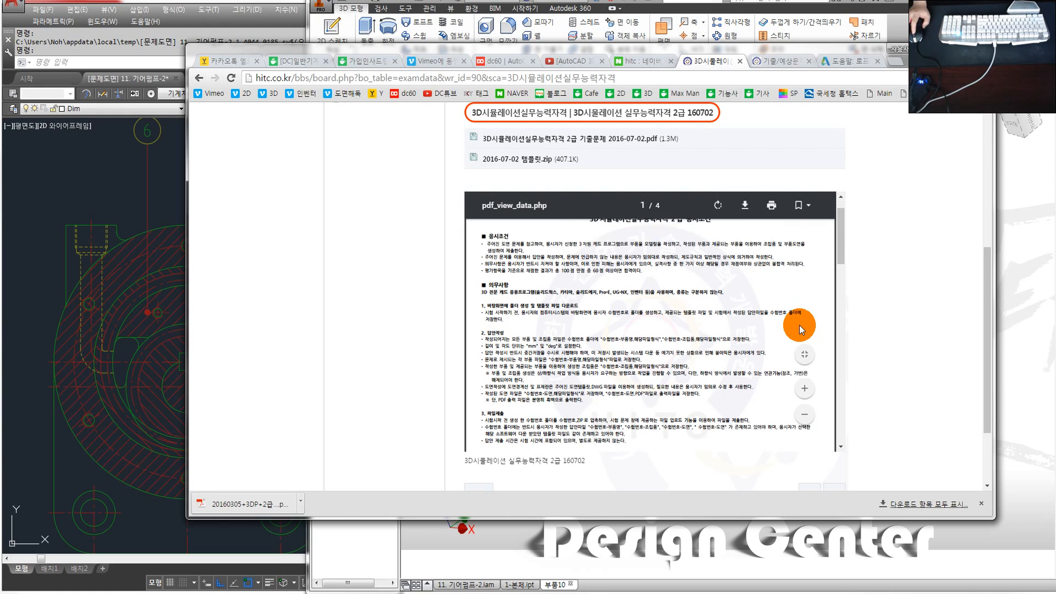
{"action": "scroll", "coordinate": [800, 325], "scroll_direction": "down", "scroll_amount": 3}
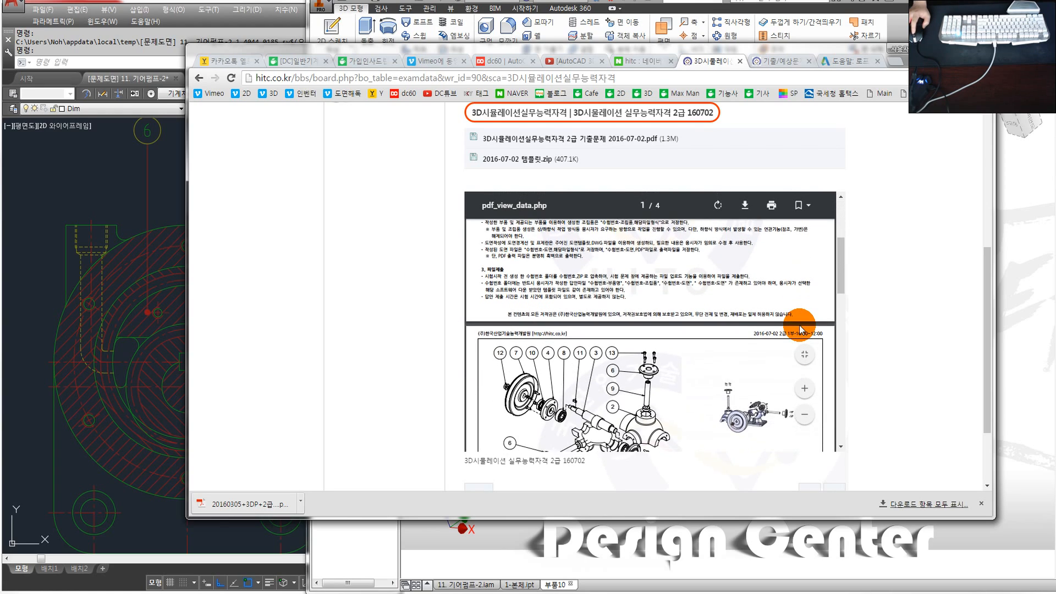
{"action": "scroll", "coordinate": [603, 318], "scroll_direction": "down", "scroll_amount": 2}
{"action": "scroll", "coordinate": [604, 317], "scroll_direction": "down", "scroll_amount": 4}
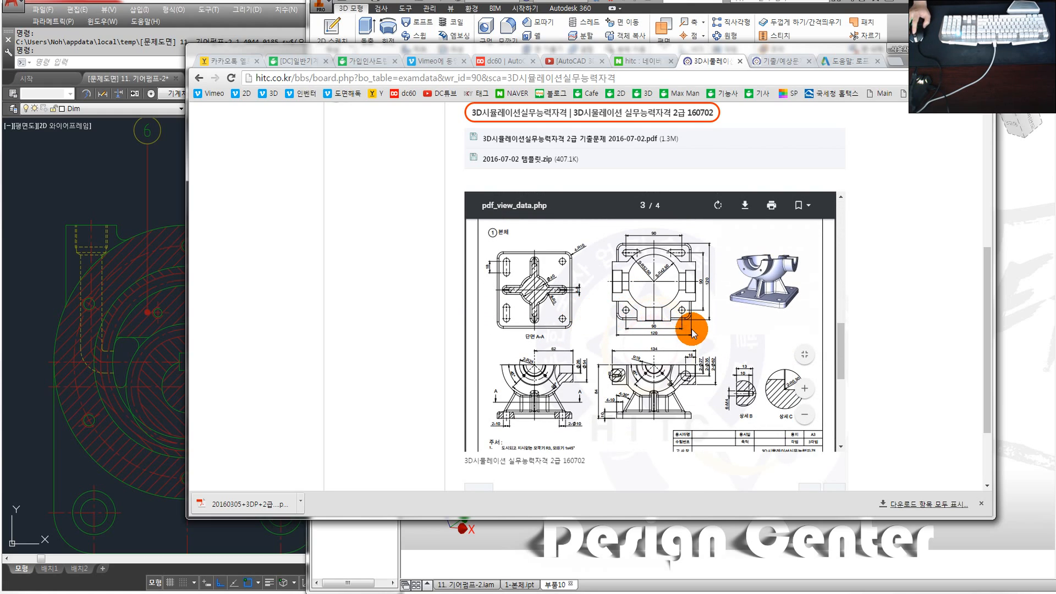
Step: Look through the rest of the 160702 exam PDF and examine the 커버 drawing on page 4
{"action": "scroll", "coordinate": [611, 311], "scroll_direction": "down", "scroll_amount": 1}
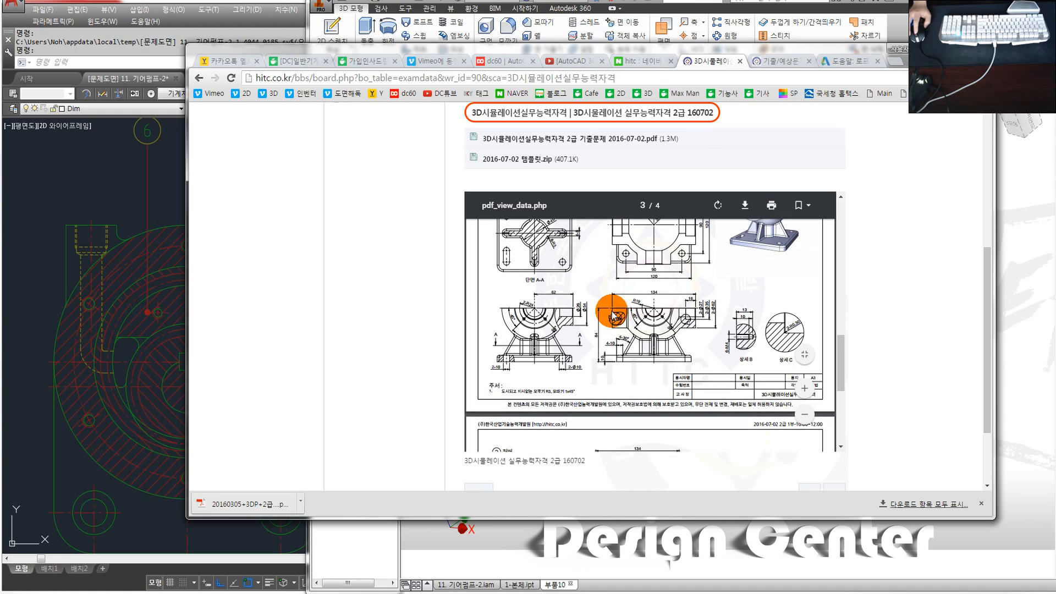
{"action": "scroll", "coordinate": [614, 316], "scroll_direction": "down", "scroll_amount": 3}
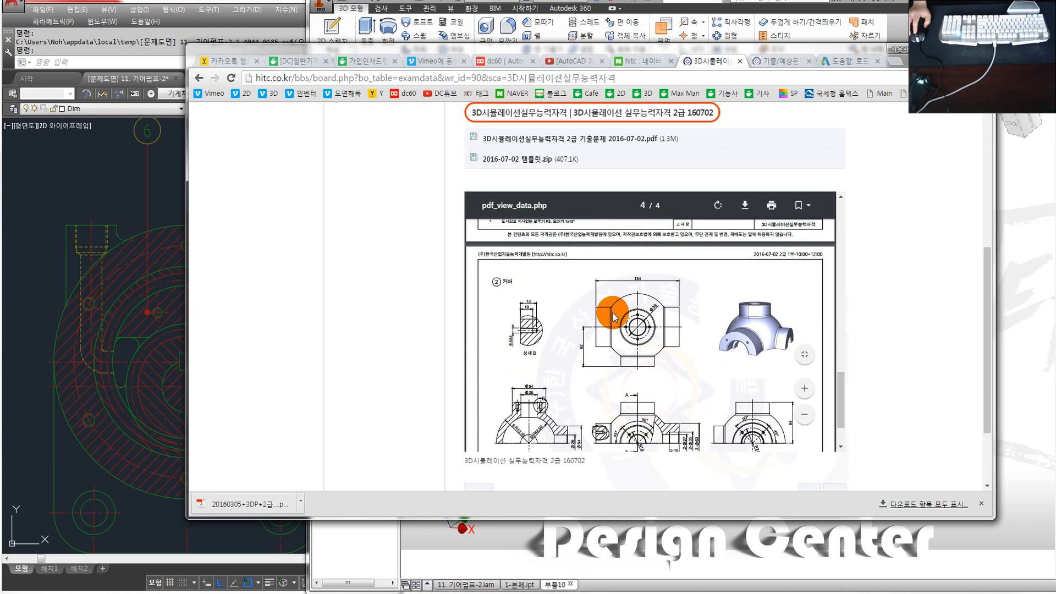
{"action": "scroll", "coordinate": [614, 317], "scroll_direction": "down", "scroll_amount": 1}
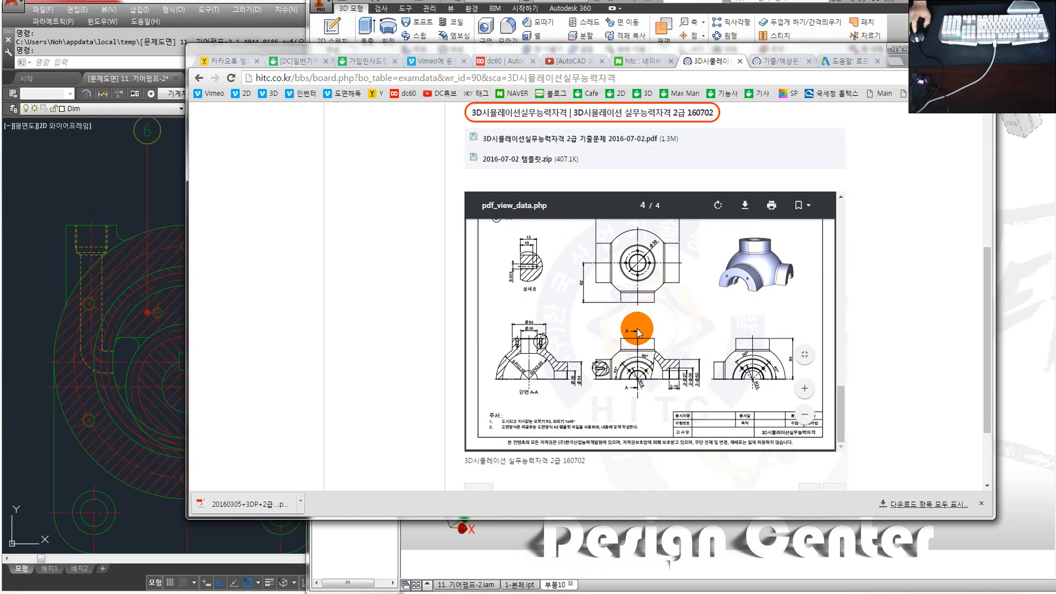
{"action": "scroll", "coordinate": [638, 330], "scroll_direction": "up", "scroll_amount": 2}
{"action": "scroll", "coordinate": [638, 327], "scroll_direction": "up", "scroll_amount": 1}
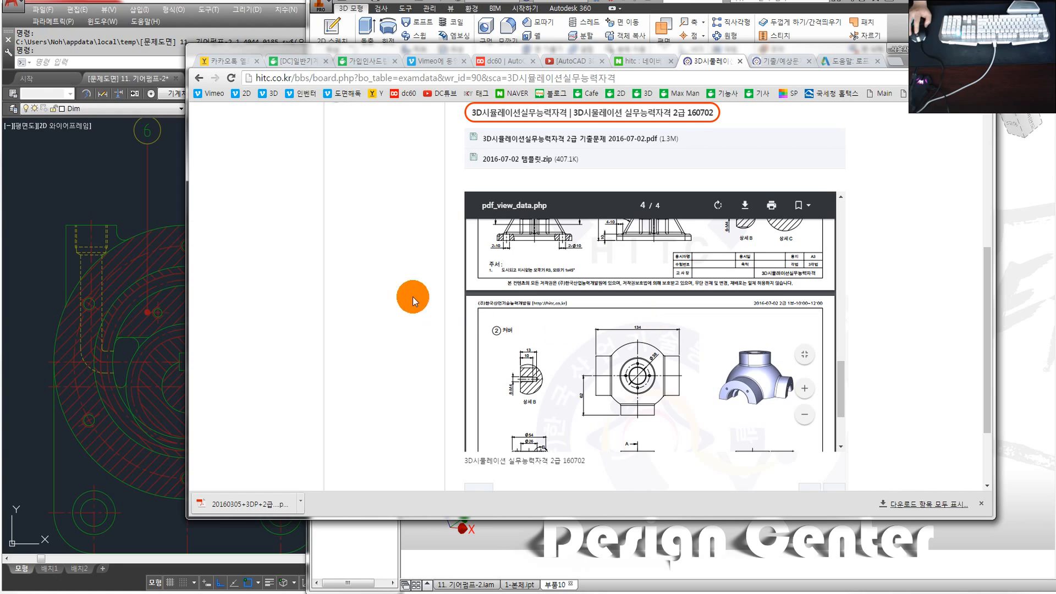
Step: Return to the past exam list, filter it to 3D프린터운용기술자격, and go back to the 부품10 model in Inventor
{"action": "left_click", "coordinate": [199, 78]}
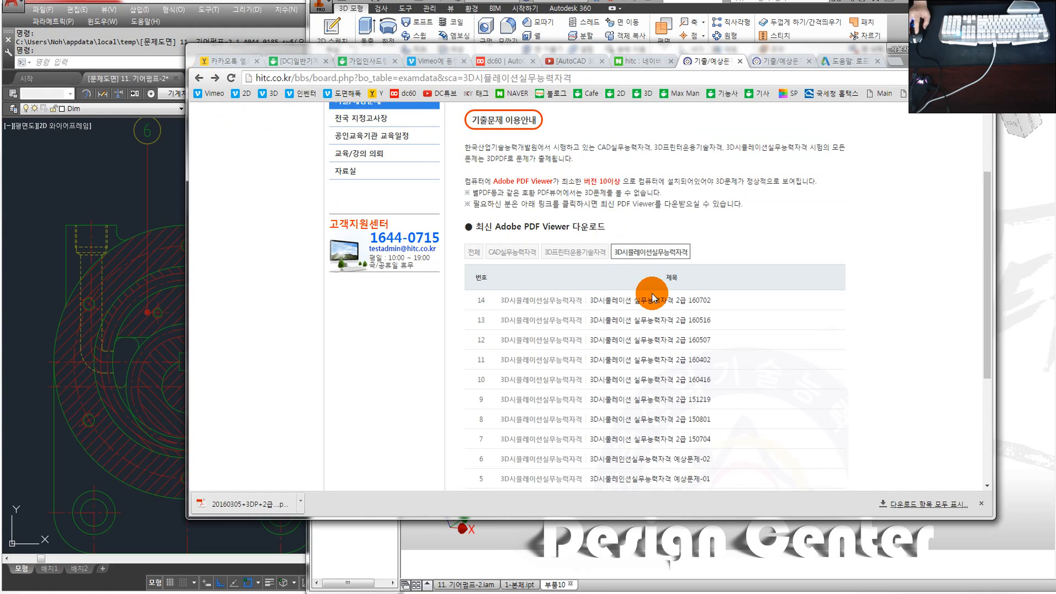
{"action": "left_click", "coordinate": [604, 254]}
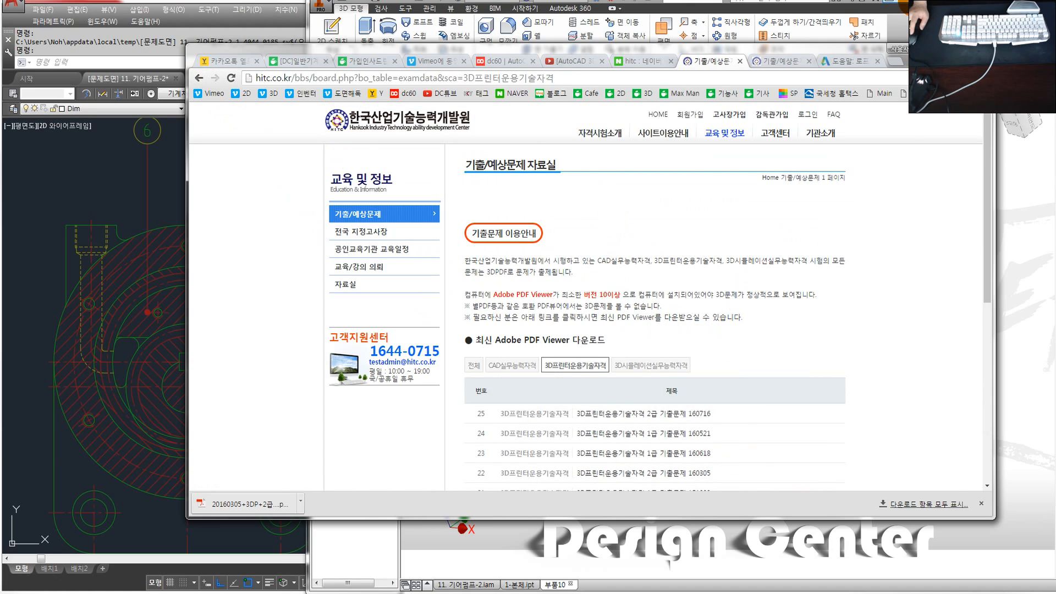
{"action": "left_click", "coordinate": [940, 49]}
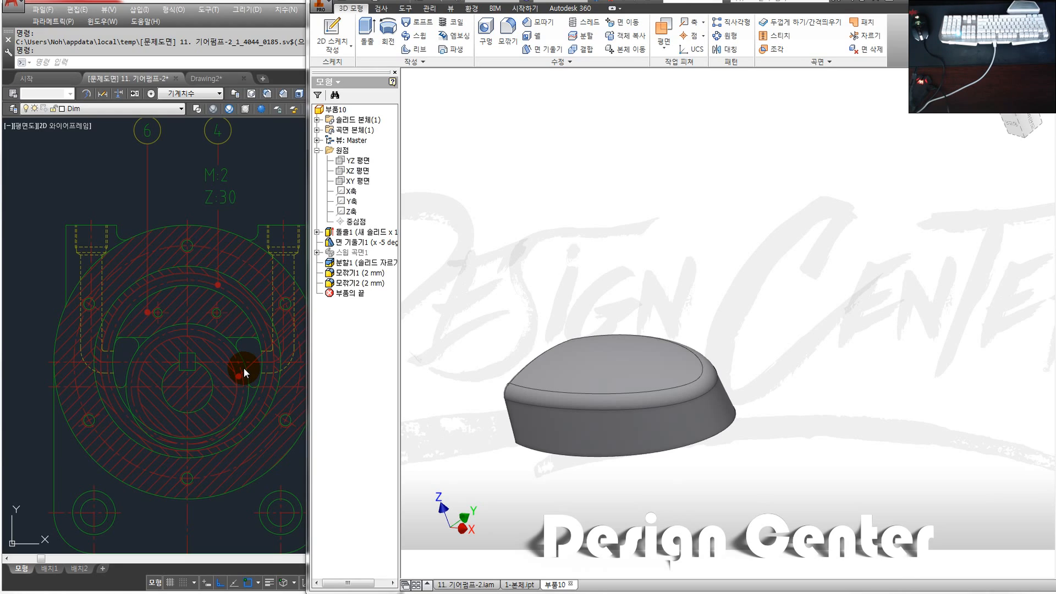
{"action": "left_click", "coordinate": [554, 368]}
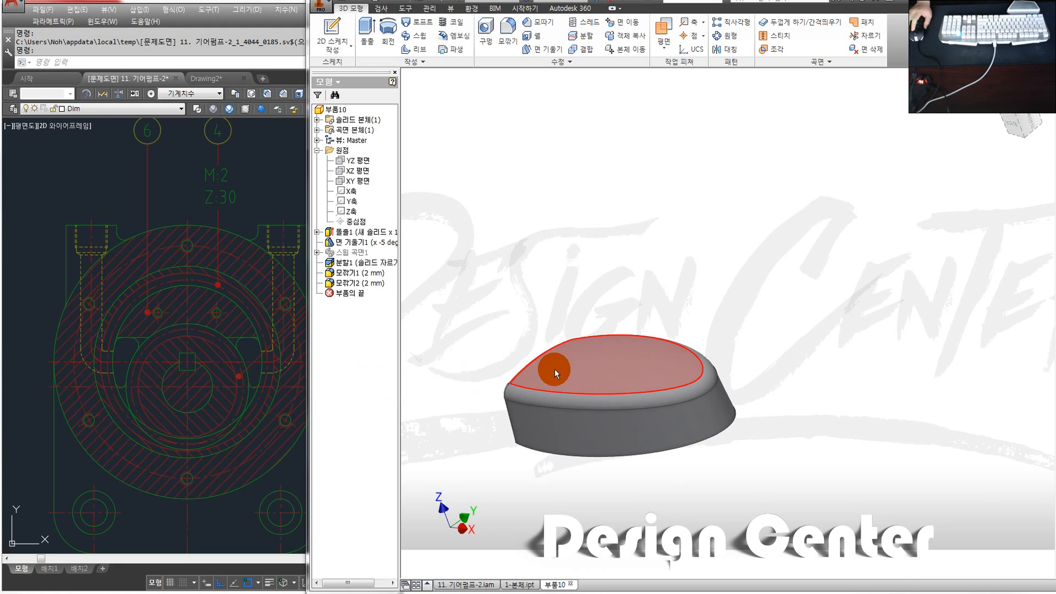
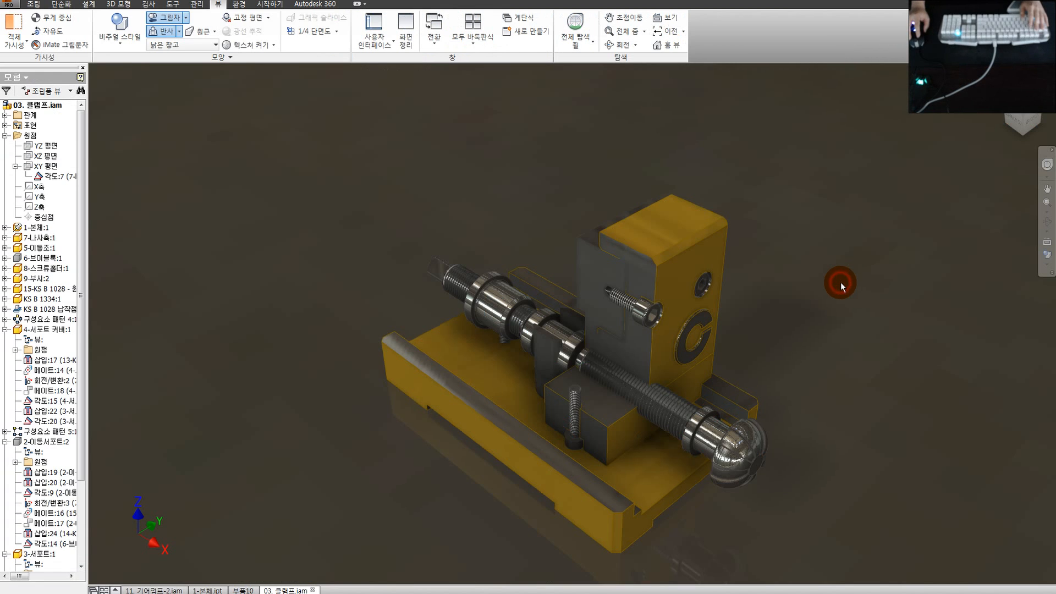
Step: Hide the yellow 3-서포트 support in the clamp assembly to view the parts behind it, and undo the hiding
{"action": "middle_click_drag", "start_coordinate": [677, 314], "coordinate": [511, 345], "text": "shift"}
{"action": "scroll", "coordinate": [609, 351], "scroll_direction": "up", "scroll_amount": 3}
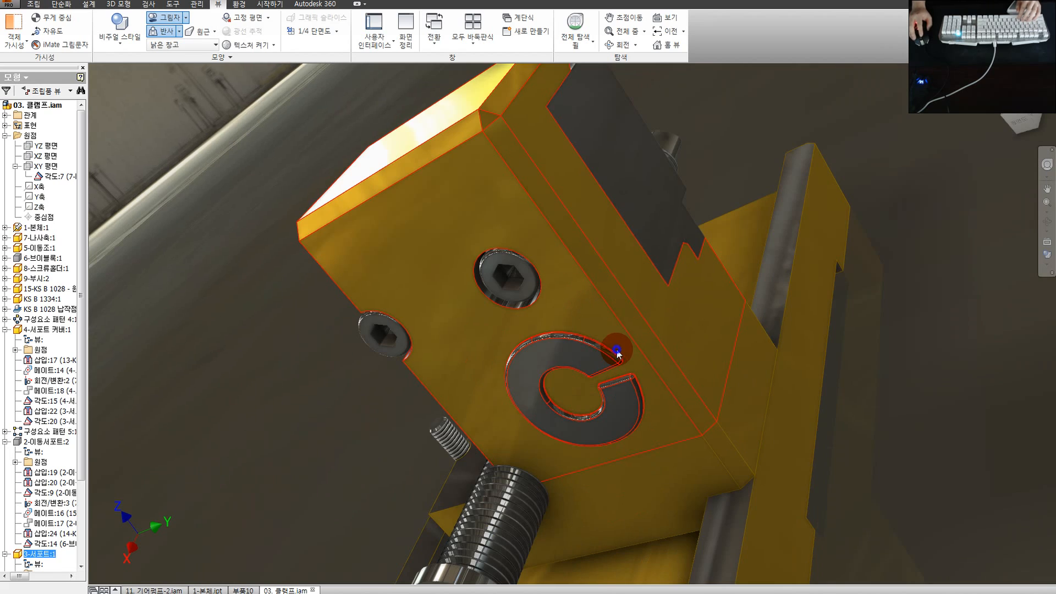
{"action": "right_click", "coordinate": [619, 351]}
{"action": "key", "text": "v"}
{"action": "middle_click_drag", "start_coordinate": [603, 351], "coordinate": [689, 337], "text": "shift"}
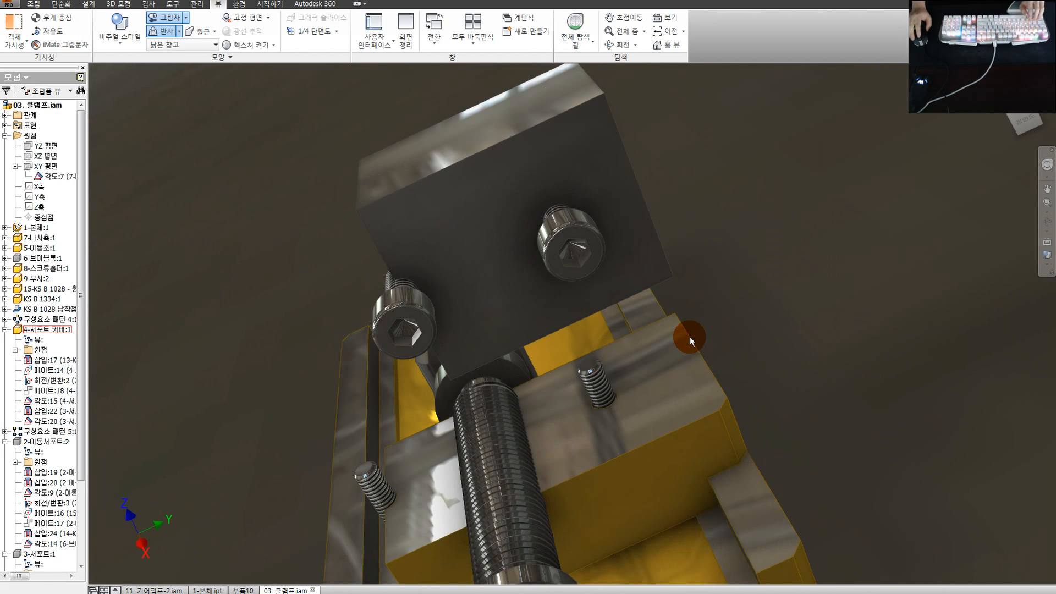
{"action": "key", "text": "ctrl+z"}
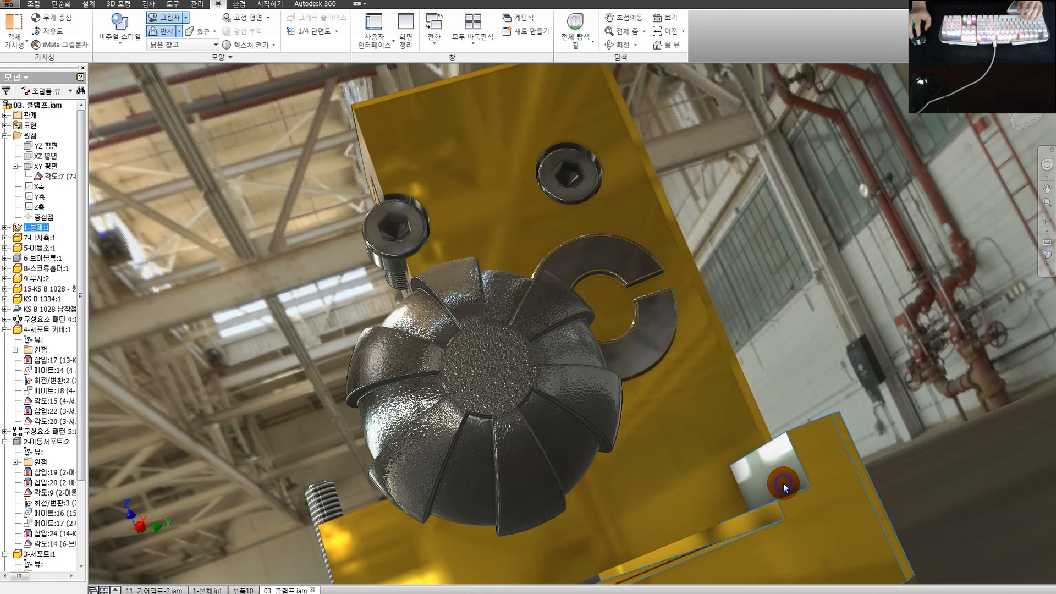
Step: Hide the 1-본체 base of the clamp assembly, undo the hiding, and restore the home view
{"action": "right_click", "coordinate": [784, 484]}
{"action": "key", "text": "v"}
{"action": "middle_click_drag", "start_coordinate": [775, 483], "coordinate": [826, 482], "text": "shift"}
{"action": "scroll", "coordinate": [731, 412], "scroll_direction": "down", "scroll_amount": 4}
{"action": "key", "text": "ctrl+z"}
{"action": "key", "text": "F6"}
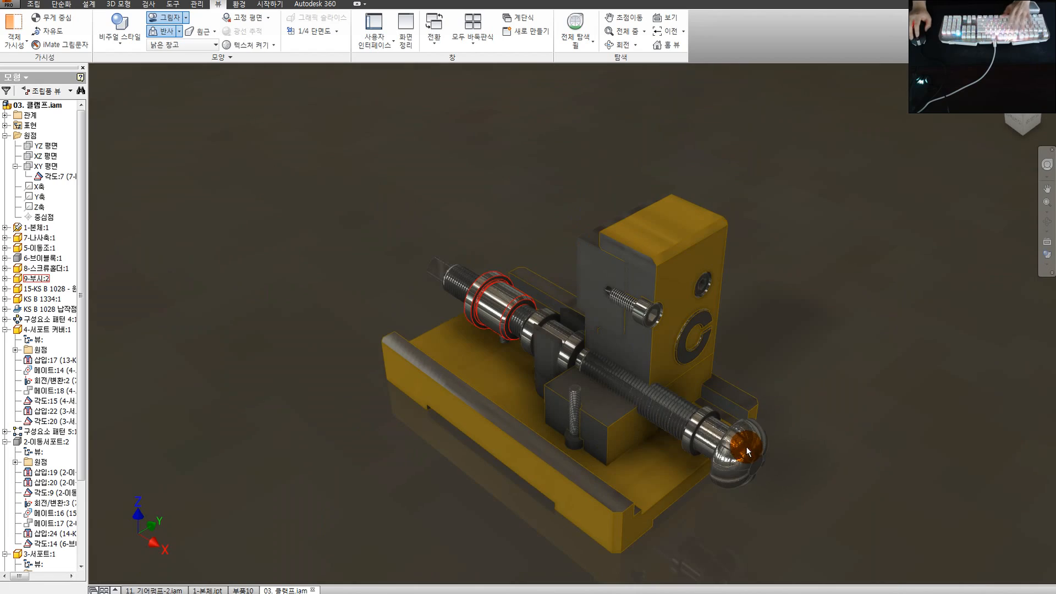
Step: Examine the thread on the 7-나사축 screw shaft of the clamp up close
{"action": "scroll", "coordinate": [676, 418], "scroll_direction": "up", "scroll_amount": 3}
{"action": "middle_click_drag", "start_coordinate": [679, 417], "coordinate": [761, 337], "text": "shift"}
{"action": "scroll", "coordinate": [797, 385], "scroll_direction": "up", "scroll_amount": 3}
{"action": "scroll", "coordinate": [721, 378], "scroll_direction": "up", "scroll_amount": 3}
{"action": "scroll", "coordinate": [798, 352], "scroll_direction": "up", "scroll_amount": 2}
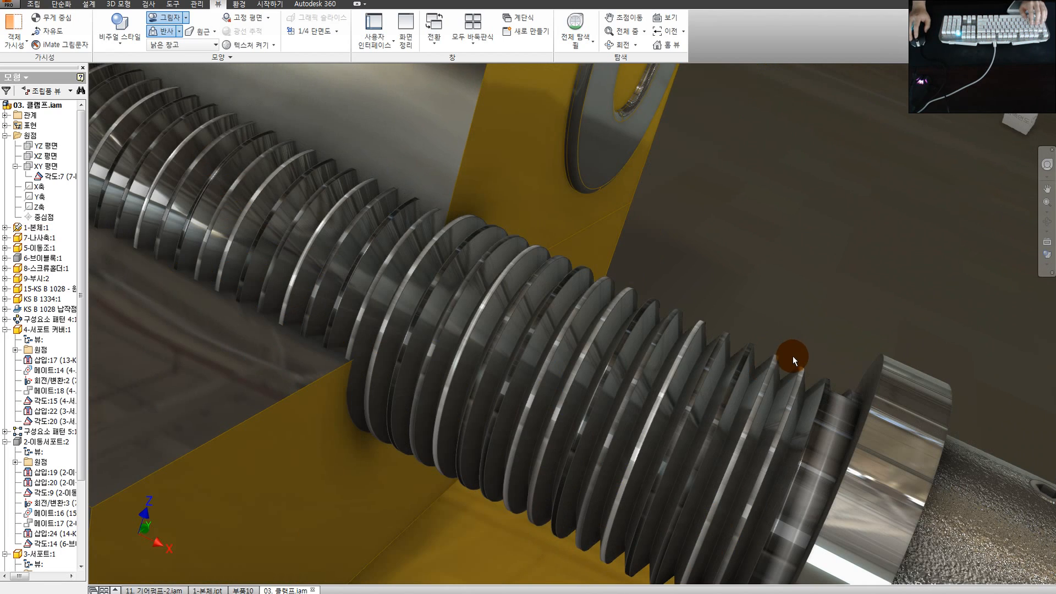
{"action": "scroll", "coordinate": [737, 355], "scroll_direction": "down", "scroll_amount": 3}
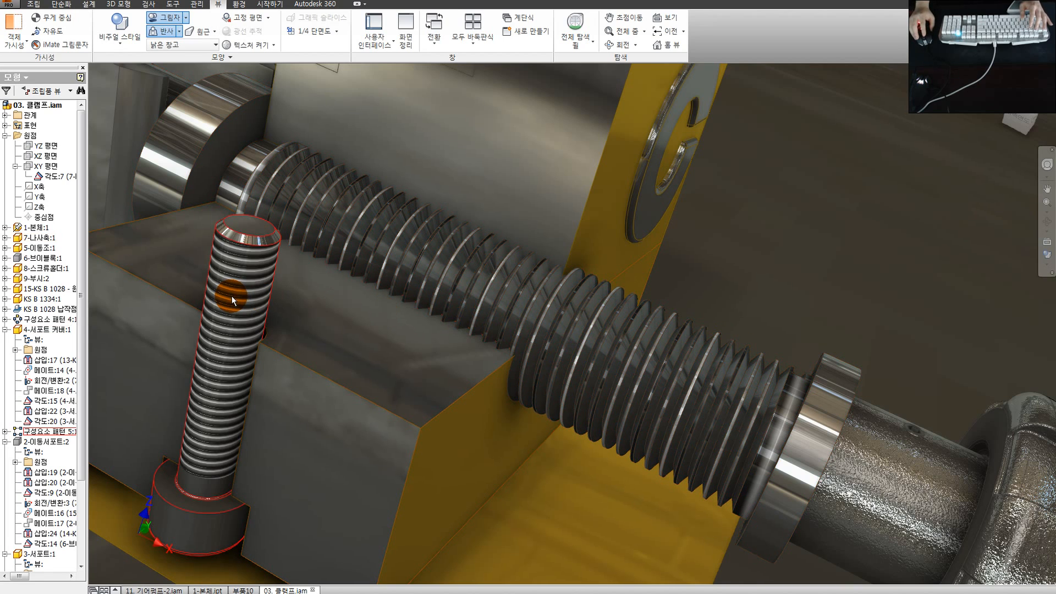
Step: Inspect the thread of the vertical cap bolt beside the screw shaft and mark it with on-screen annotations
{"action": "middle_click_drag", "start_coordinate": [233, 296], "coordinate": [317, 302]}
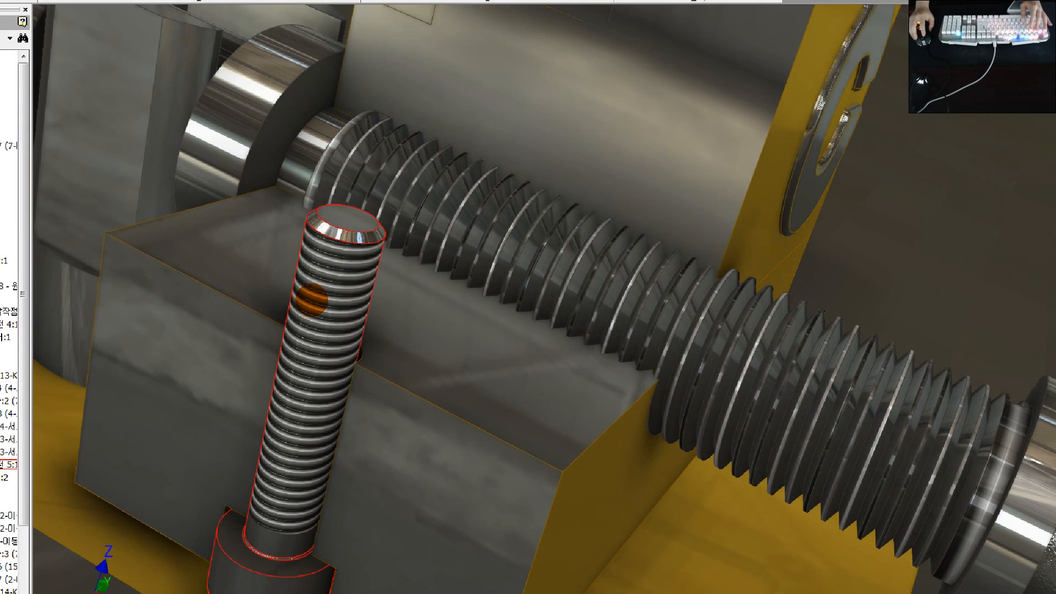
{"action": "mouse_move", "coordinate": [354, 242]}
{"action": "left_mouse_down"}
{"action": "mouse_move", "coordinate": [345, 256]}
{"action": "mouse_move", "coordinate": [373, 296]}
{"action": "mouse_move", "coordinate": [414, 279]}
{"action": "left_mouse_up"}
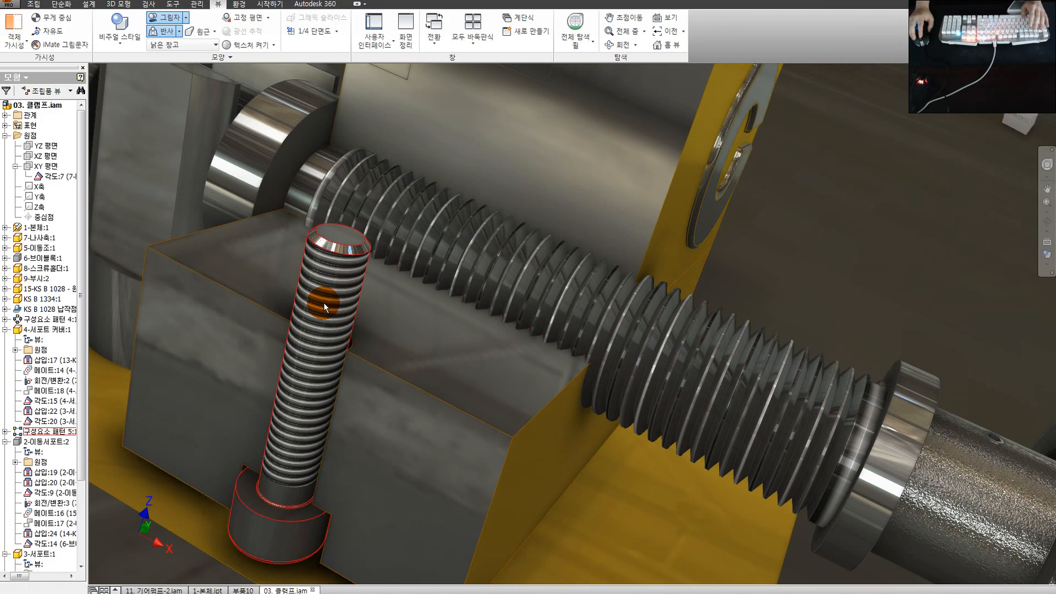
{"action": "scroll", "coordinate": [324, 302], "scroll_direction": "up", "scroll_amount": 4}
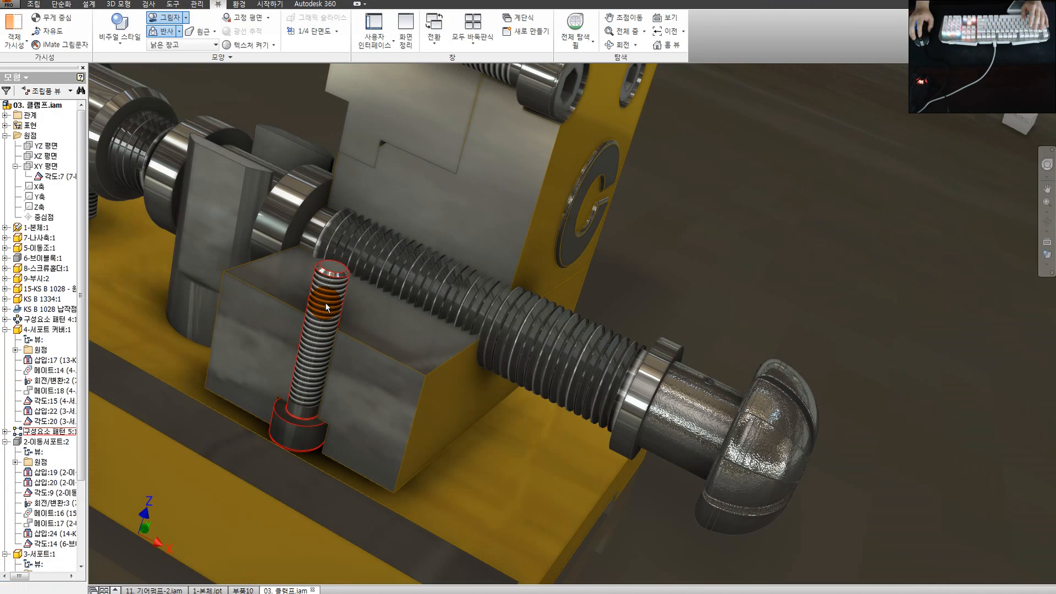
{"action": "scroll", "coordinate": [326, 302], "scroll_direction": "down", "scroll_amount": 5}
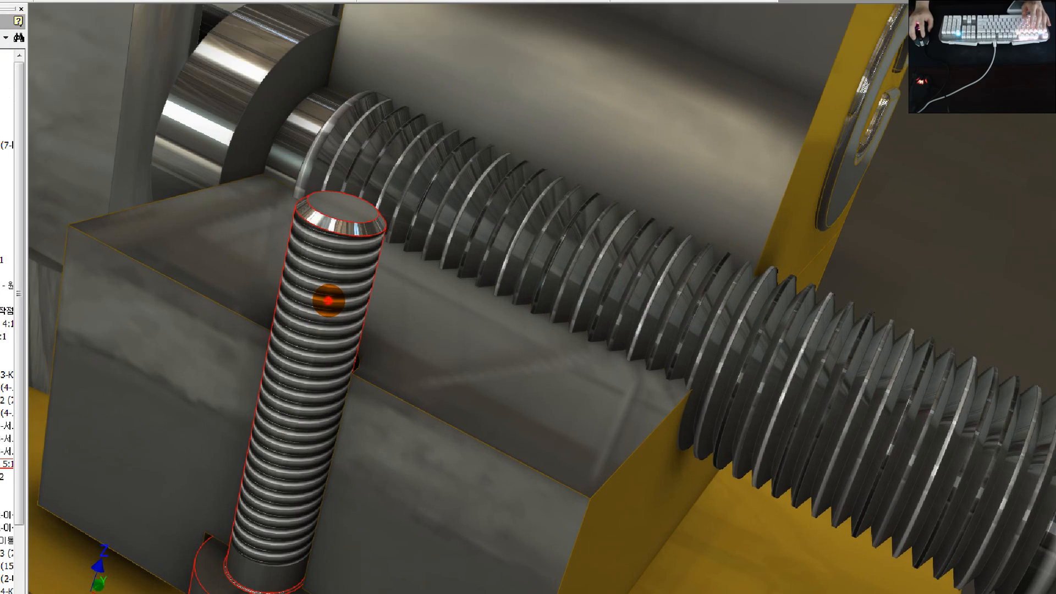
{"action": "mouse_move", "coordinate": [343, 235]}
{"action": "left_mouse_down"}
{"action": "mouse_move", "coordinate": [349, 293]}
{"action": "mouse_move", "coordinate": [357, 284]}
{"action": "mouse_move", "coordinate": [374, 296]}
{"action": "left_mouse_up"}
{"action": "left_click_drag", "start_coordinate": [408, 265], "coordinate": [285, 324]}
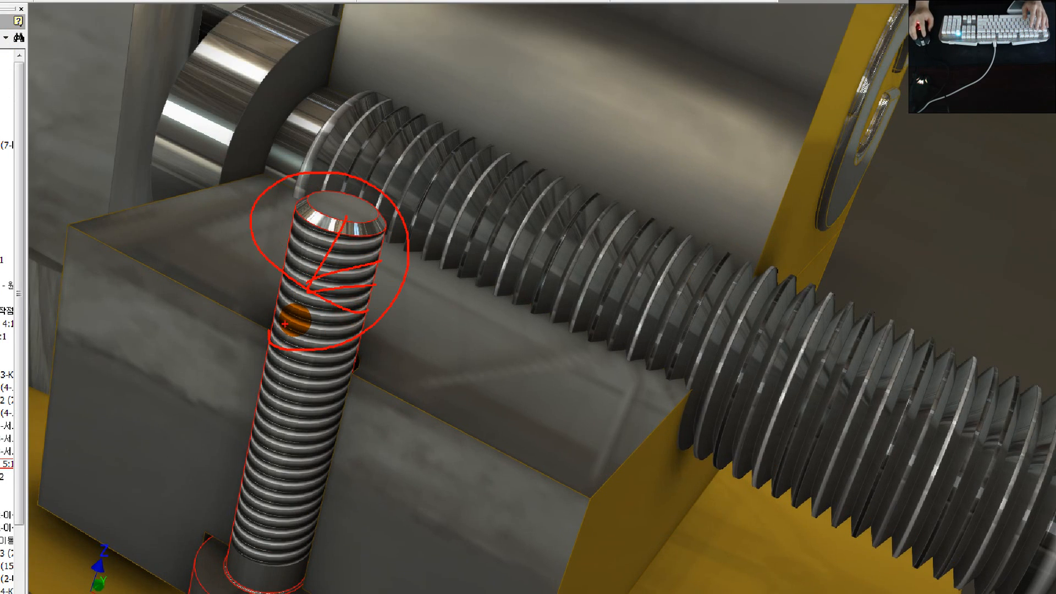
{"action": "key", "text": "Escape"}
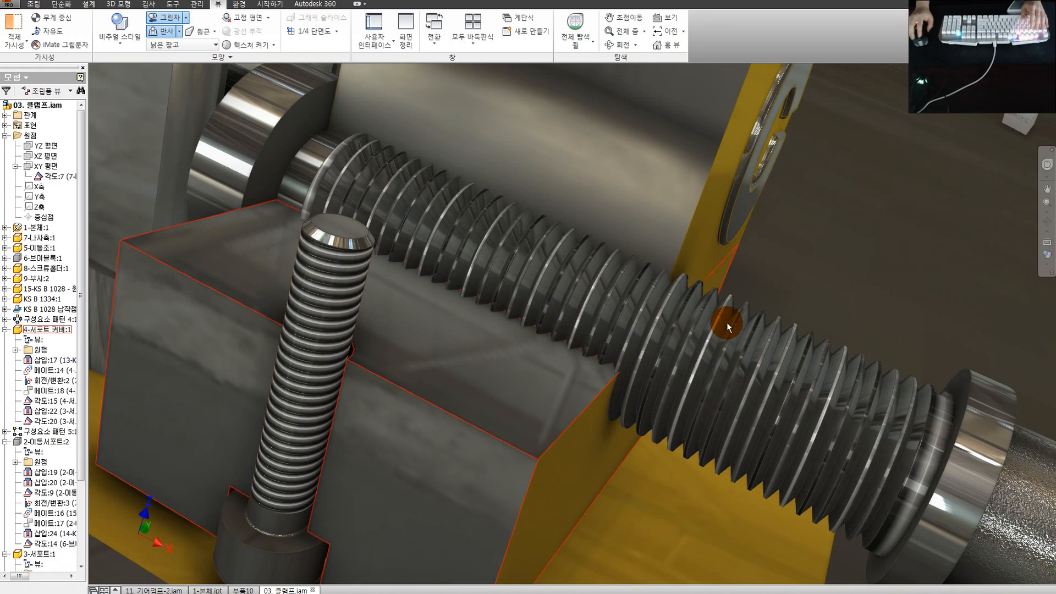
Step: Inspect the 7-나사축 thread near the handle and annotate its helical turns on screen
{"action": "middle_click_drag", "start_coordinate": [727, 323], "coordinate": [484, 338]}
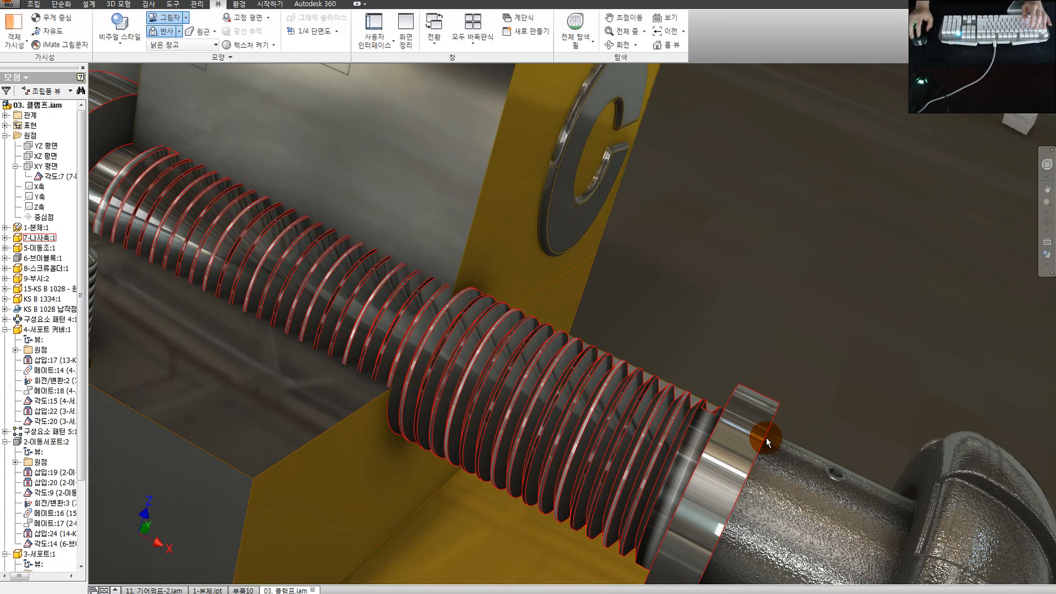
{"action": "key", "text": "ctrl+1"}
{"action": "scroll", "coordinate": [738, 353], "scroll_direction": "down", "scroll_amount": 1}
{"action": "left_click", "coordinate": [738, 352]}
{"action": "mouse_move", "coordinate": [671, 292]}
{"action": "left_mouse_down"}
{"action": "mouse_move", "coordinate": [663, 334]}
{"action": "mouse_move", "coordinate": [693, 313]}
{"action": "left_mouse_up"}
{"action": "mouse_move", "coordinate": [608, 370]}
{"action": "left_mouse_down"}
{"action": "mouse_move", "coordinate": [622, 341]}
{"action": "mouse_move", "coordinate": [415, 304]}
{"action": "mouse_move", "coordinate": [303, 201]}
{"action": "mouse_move", "coordinate": [224, 281]}
{"action": "mouse_move", "coordinate": [149, 235]}
{"action": "mouse_move", "coordinate": [219, 229]}
{"action": "left_mouse_up"}
{"action": "right_click", "coordinate": [219, 229]}
{"action": "right_click", "coordinate": [739, 351]}
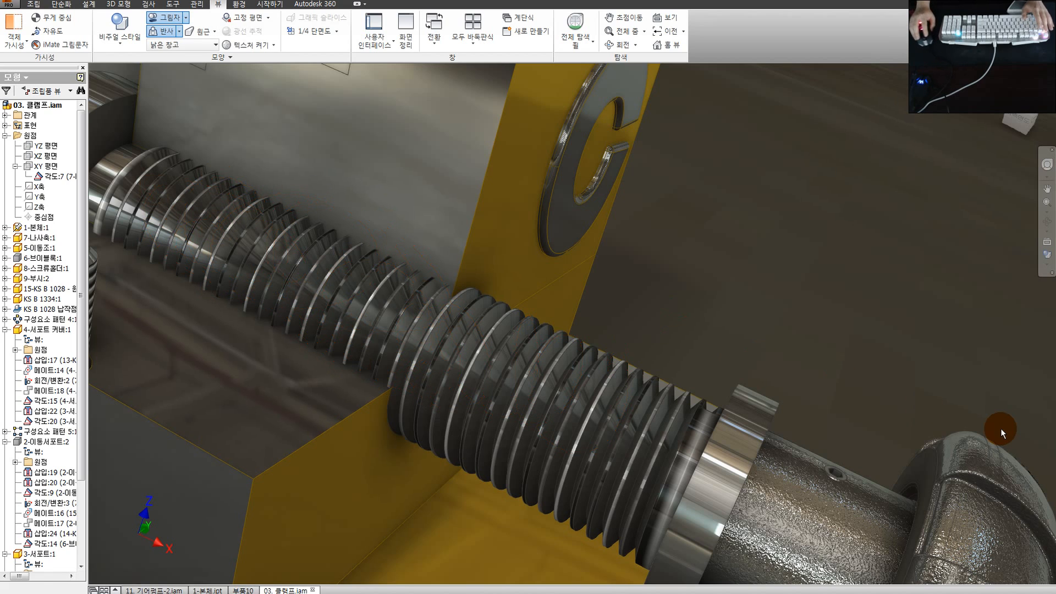
Step: Examine the threaded section at the far end of the screw shaft and the bushing and parts around it
{"action": "scroll", "coordinate": [831, 374], "scroll_direction": "down", "scroll_amount": 3}
{"action": "scroll", "coordinate": [332, 287], "scroll_direction": "up", "scroll_amount": 3}
{"action": "middle_click_drag", "start_coordinate": [331, 288], "coordinate": [520, 393]}
{"action": "scroll", "coordinate": [306, 224], "scroll_direction": "down", "scroll_amount": 4}
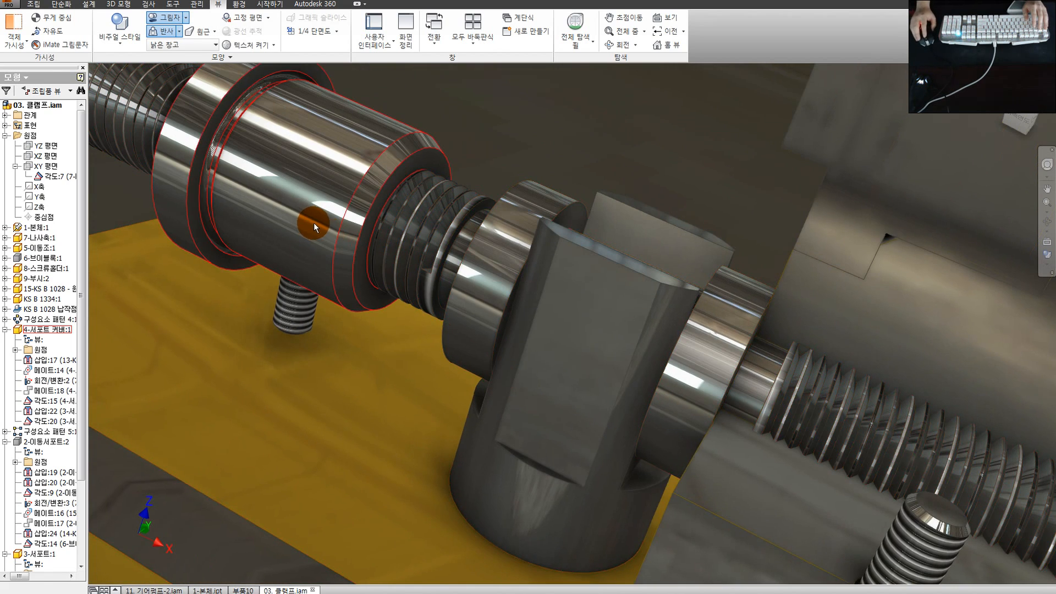
{"action": "scroll", "coordinate": [414, 313], "scroll_direction": "up", "scroll_amount": 6}
{"action": "scroll", "coordinate": [473, 295], "scroll_direction": "down", "scroll_amount": 4}
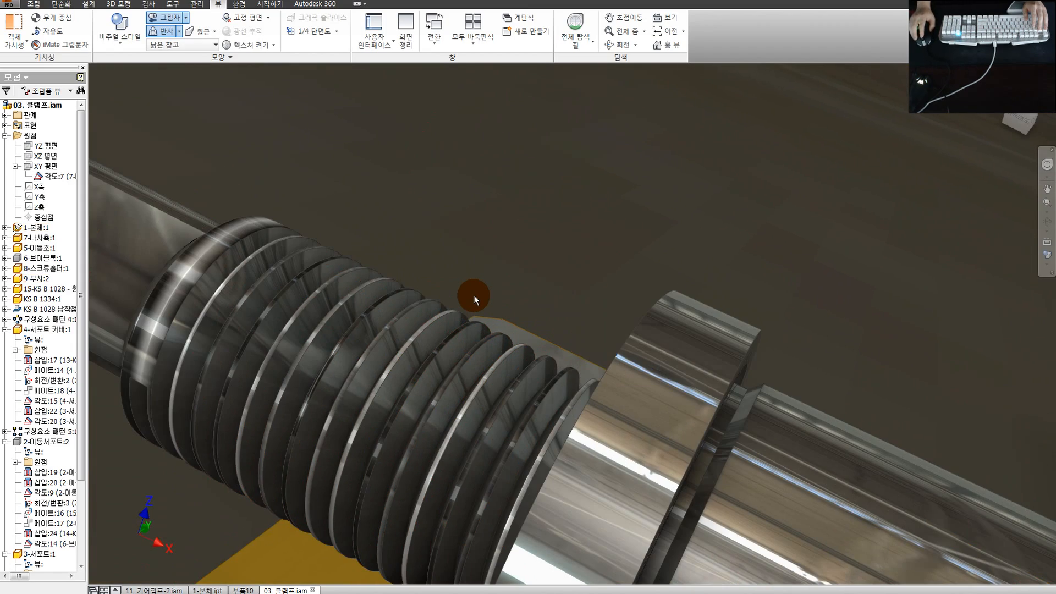
{"action": "scroll", "coordinate": [461, 266], "scroll_direction": "up", "scroll_amount": 6}
{"action": "scroll", "coordinate": [566, 341], "scroll_direction": "down", "scroll_amount": 6}
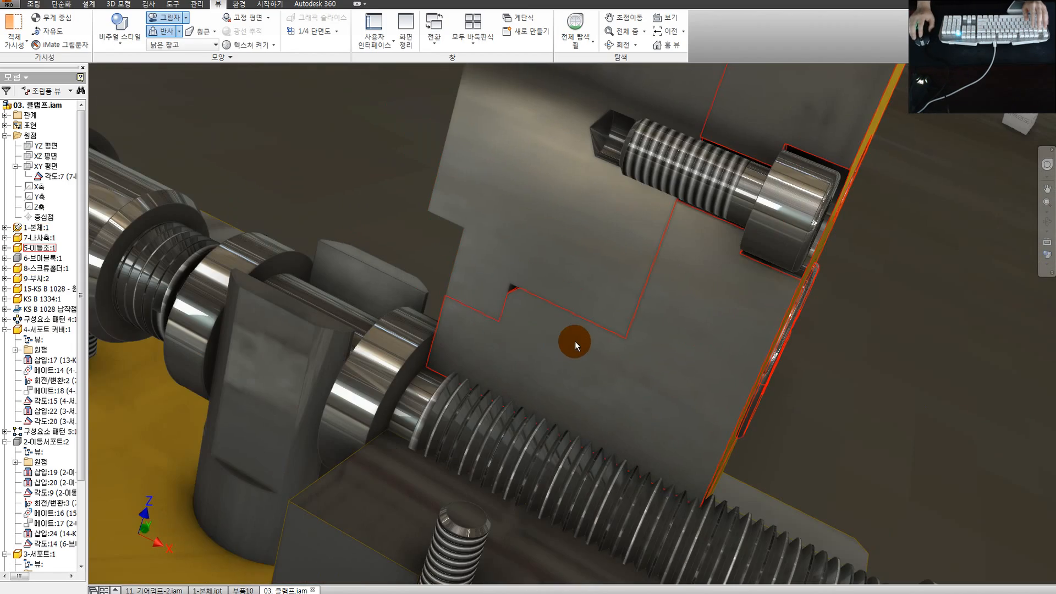
{"action": "scroll", "coordinate": [630, 312], "scroll_direction": "up", "scroll_amount": 5}
Step: Hide the yellow 3-서포트 support to expose the screw shaft and the cap bolts in the clamp assembly
{"action": "right_click", "coordinate": [629, 313]}
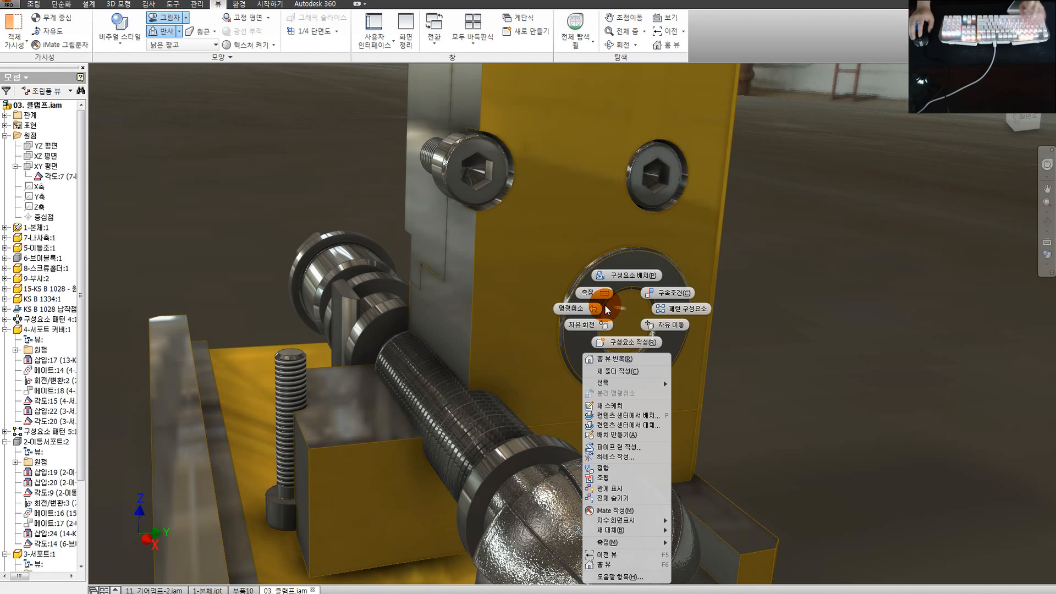
{"action": "left_click", "coordinate": [585, 275]}
{"action": "right_click", "coordinate": [585, 275]}
{"action": "key", "text": "v"}
{"action": "middle_click_drag", "start_coordinate": [487, 345], "coordinate": [547, 385], "text": "shift"}
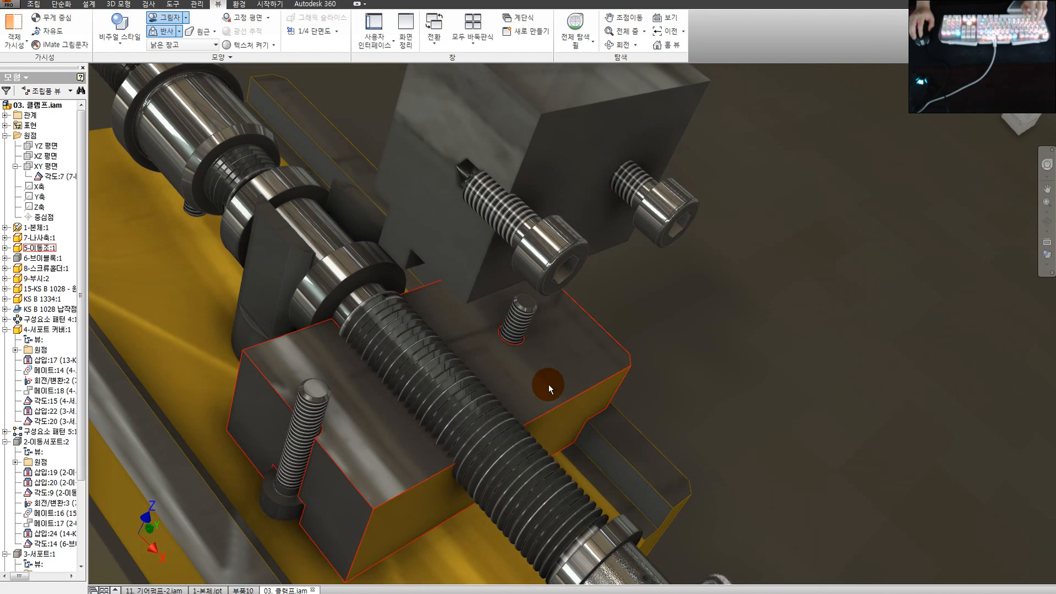
Step: Create a new part file from the part template
{"action": "left_click", "coordinate": [191, 5]}
{"action": "left_click", "coordinate": [150, 5]}
{"action": "left_click", "coordinate": [118, 5]}
{"action": "left_click", "coordinate": [61, 5]}
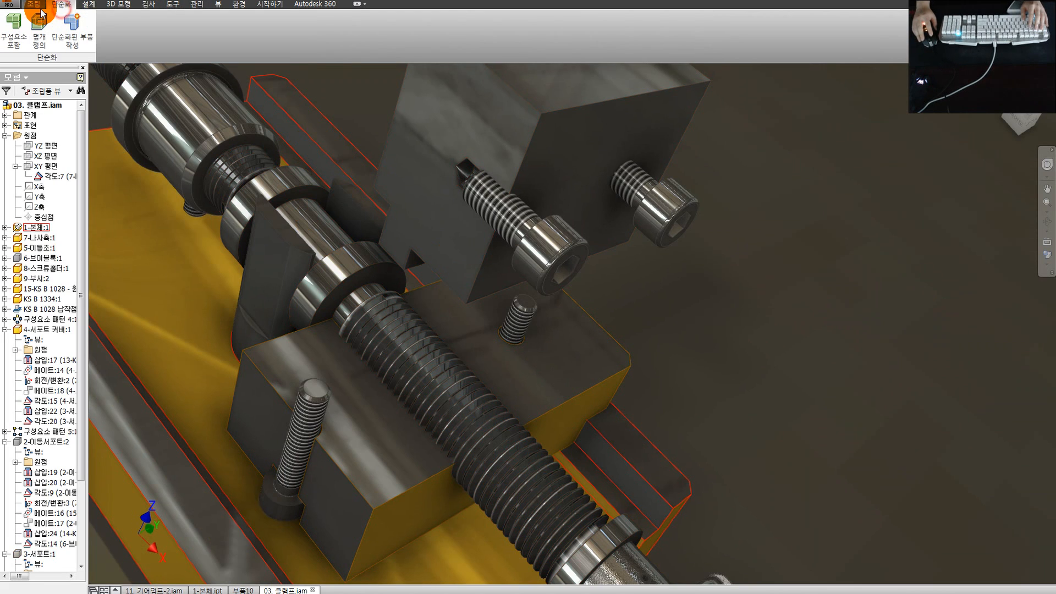
{"action": "left_click", "coordinate": [33, 5]}
{"action": "left_click", "coordinate": [28, 23]}
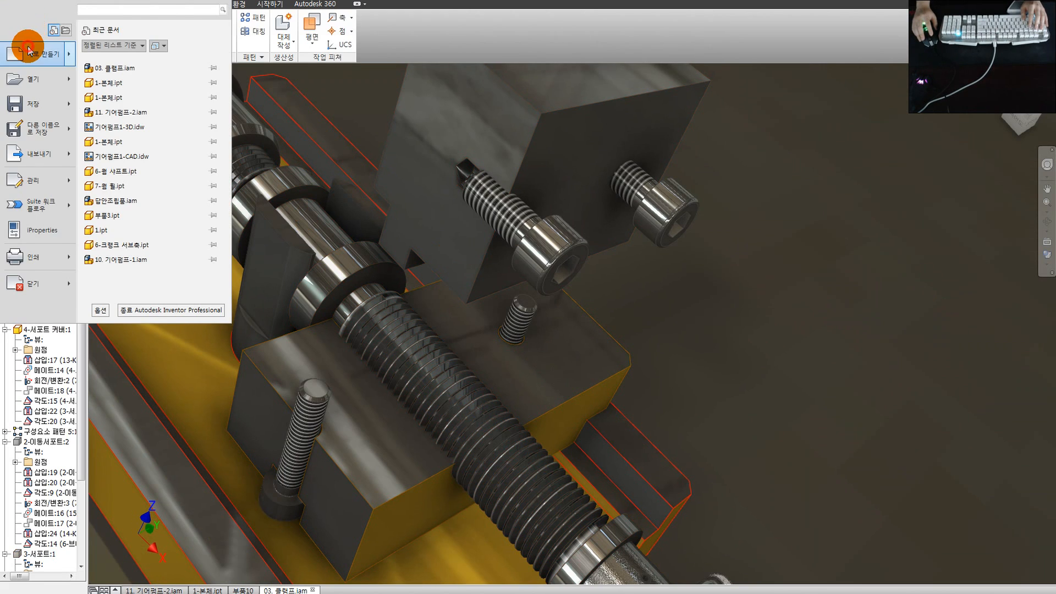
{"action": "left_click", "coordinate": [28, 48]}
{"action": "double_click", "coordinate": [565, 216]}
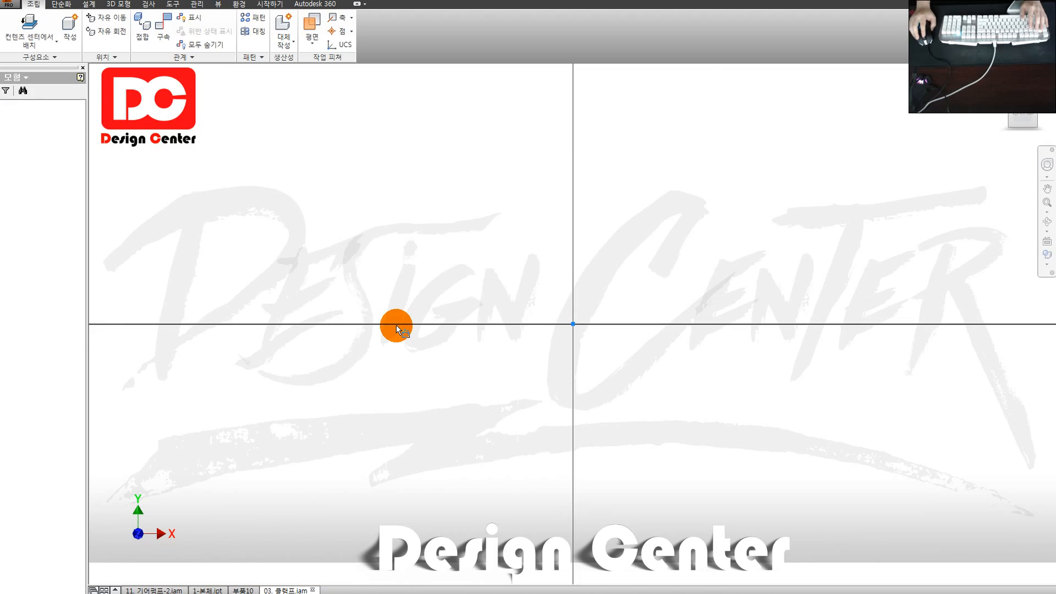
Step: Sketch an upright rectangle with its lower-left corner on the origin and set its height to 60 mm
{"action": "left_click", "coordinate": [463, 409]}
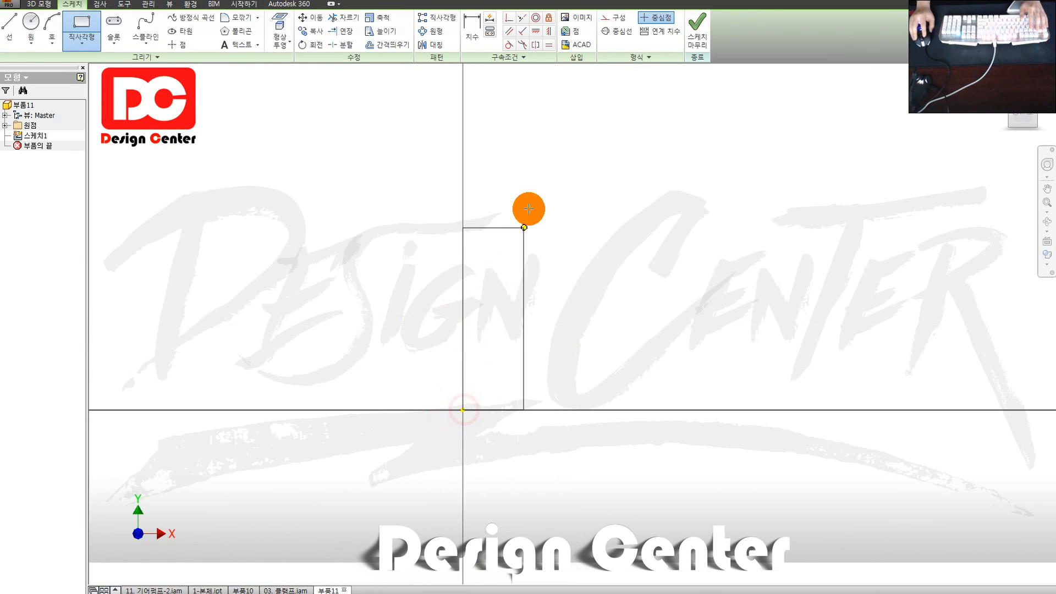
{"action": "left_click", "coordinate": [564, 183]}
{"action": "key", "text": "d"}
{"action": "left_click", "coordinate": [570, 269]}
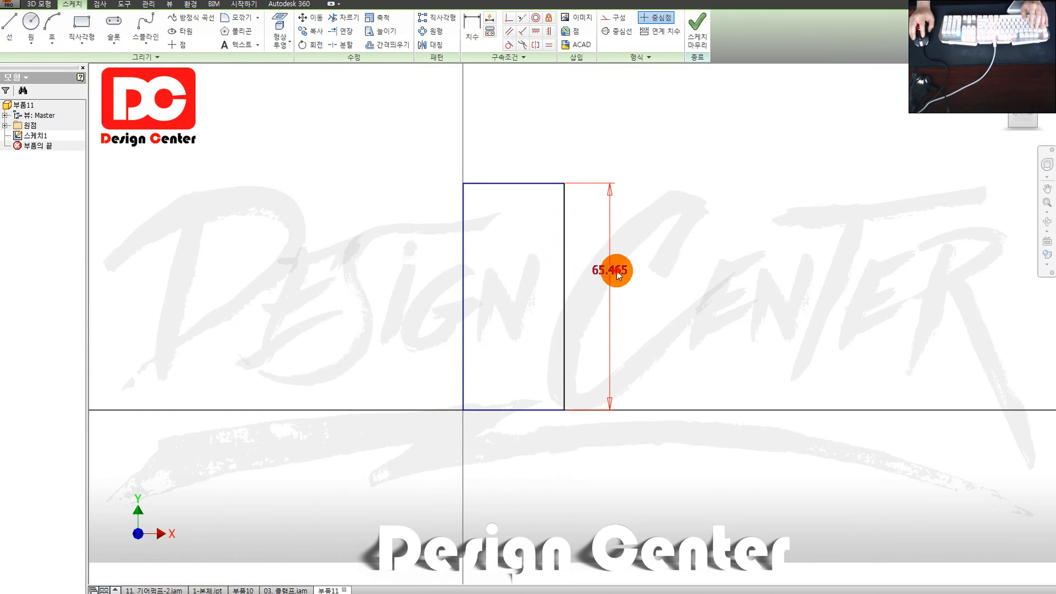
{"action": "left_click", "coordinate": [618, 271]}
{"action": "type", "text": "60"}
{"action": "key", "text": "Return"}
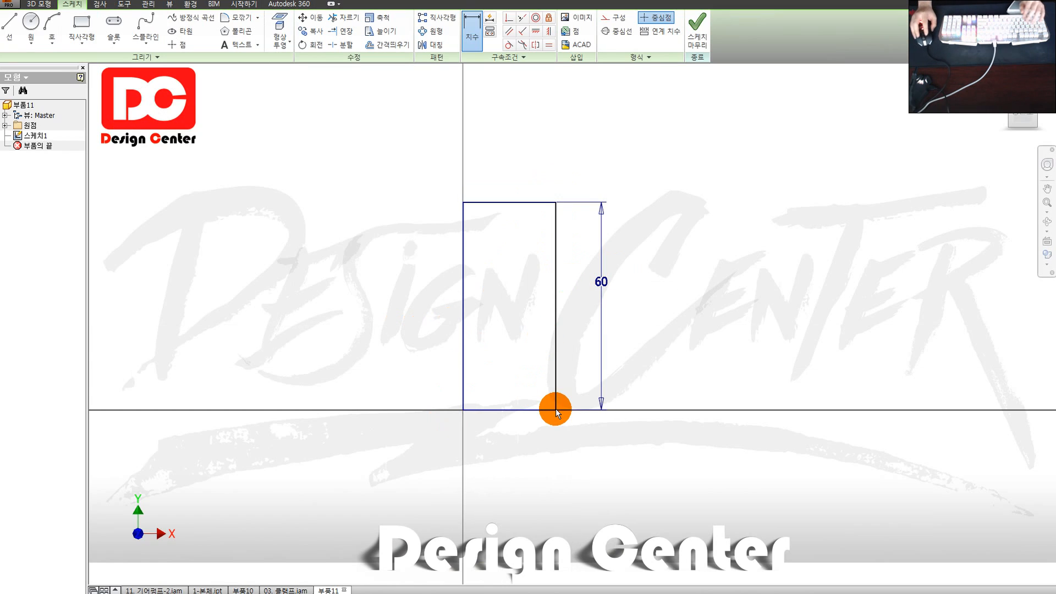
Step: Sketch a circle centred on the rectangle's lower-right corner and set its diameter to 10 mm
{"action": "key", "text": "c"}
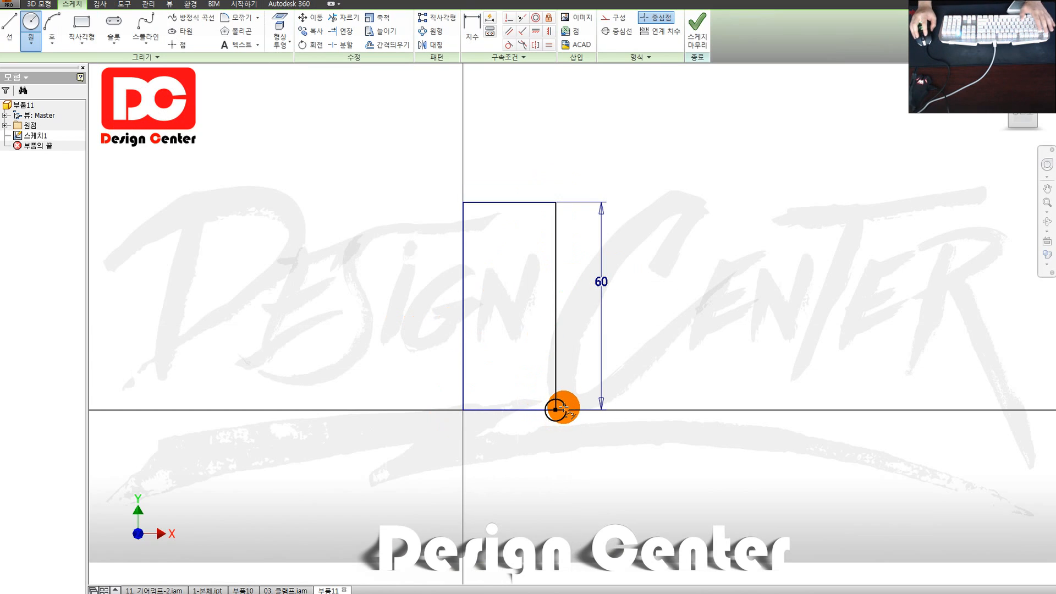
{"action": "left_click", "coordinate": [566, 405]}
{"action": "left_click", "coordinate": [605, 389]}
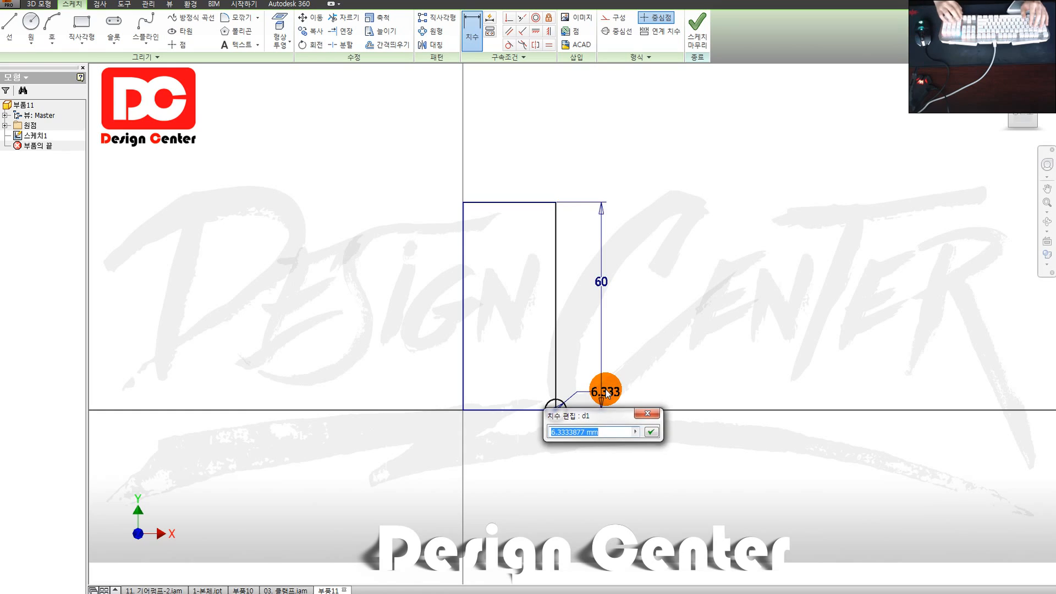
{"action": "type", "text": "10"}
{"action": "key", "text": "Return"}
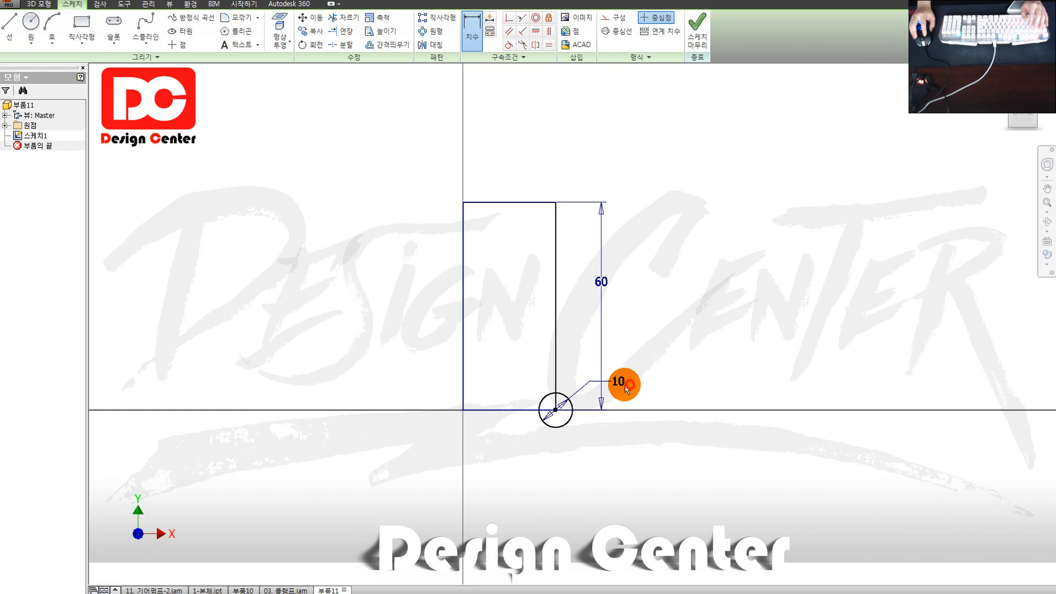
Step: Set the corner circle's diameter to 5 mm
{"action": "double_click", "coordinate": [623, 386]}
{"action": "left_click", "coordinate": [625, 388]}
{"action": "key", "text": "Escape"}
{"action": "key", "text": "Escape"}
{"action": "double_click", "coordinate": [623, 388]}
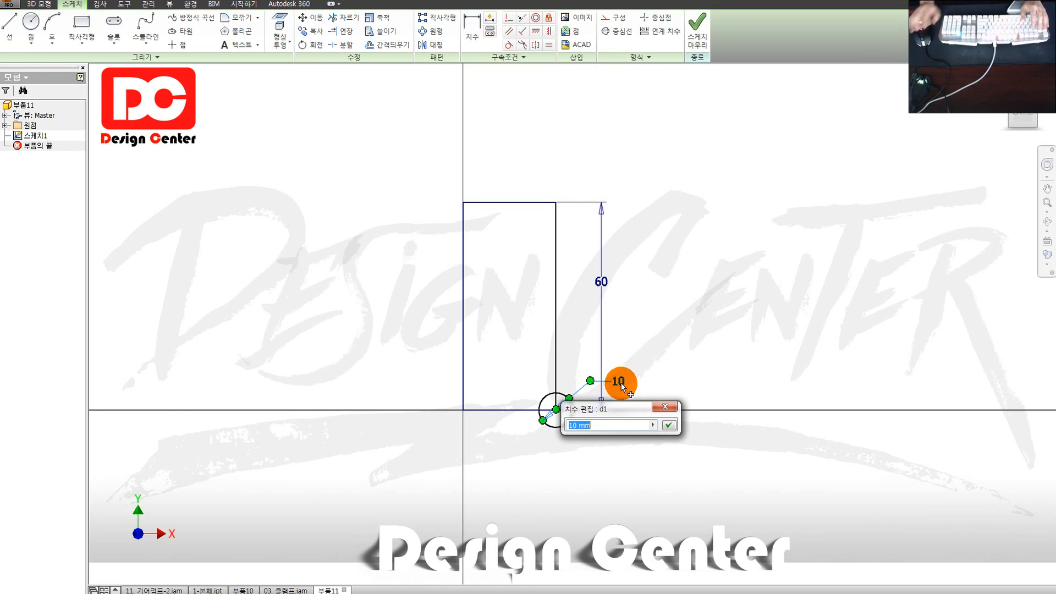
{"action": "type", "text": "5"}
{"action": "key", "text": "Return"}
{"action": "left_click_drag", "start_coordinate": [406, 172], "coordinate": [488, 543]}
Step: Set the corner circle's diameter to 7 mm
{"action": "double_click", "coordinate": [599, 397]}
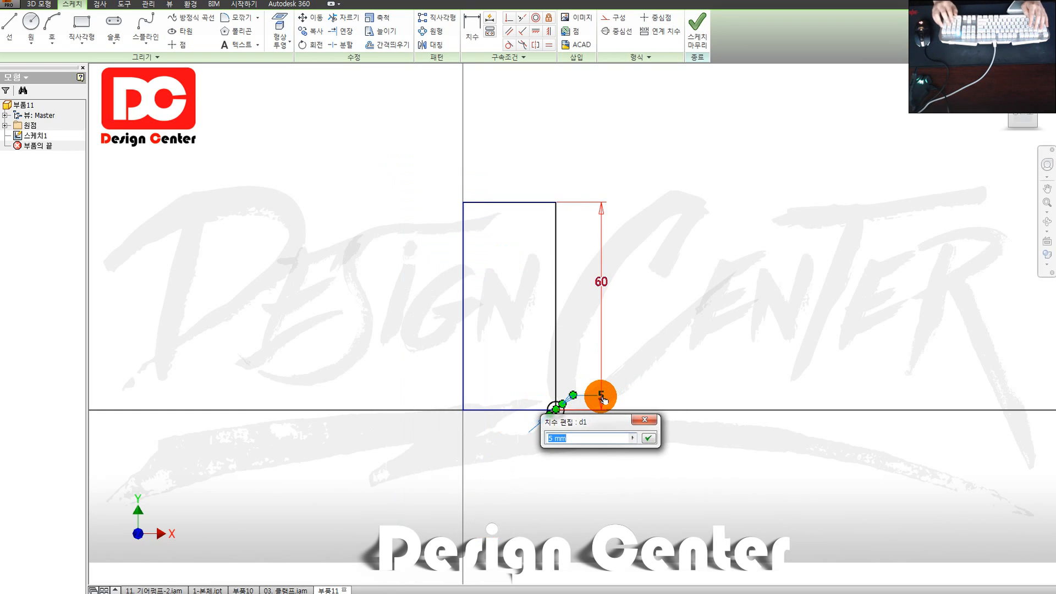
{"action": "type", "text": "8"}
{"action": "key", "text": "BackSpace"}
{"action": "type", "text": "7"}
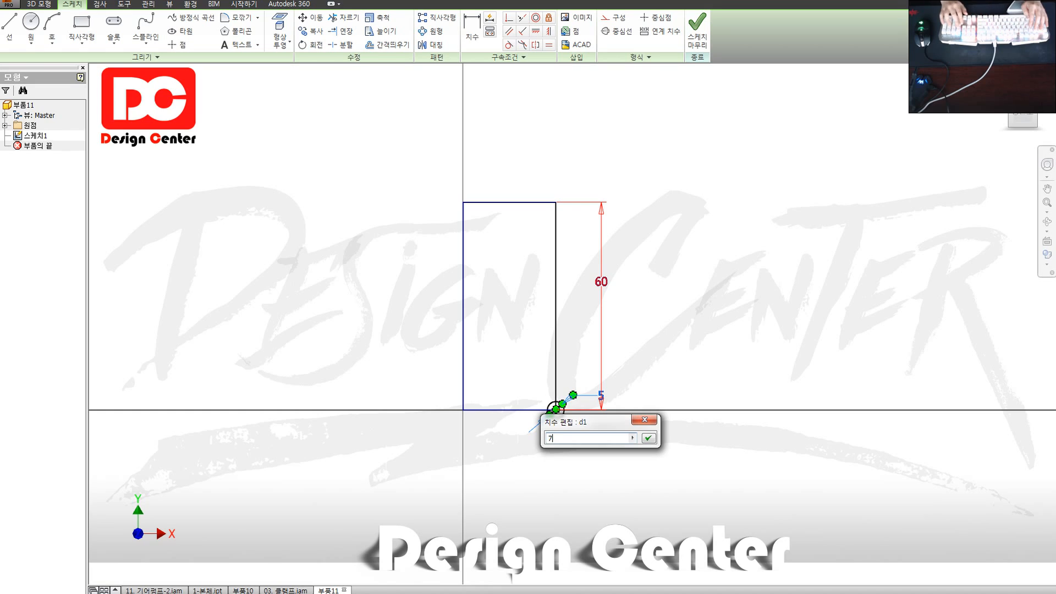
{"action": "key", "text": "Return"}
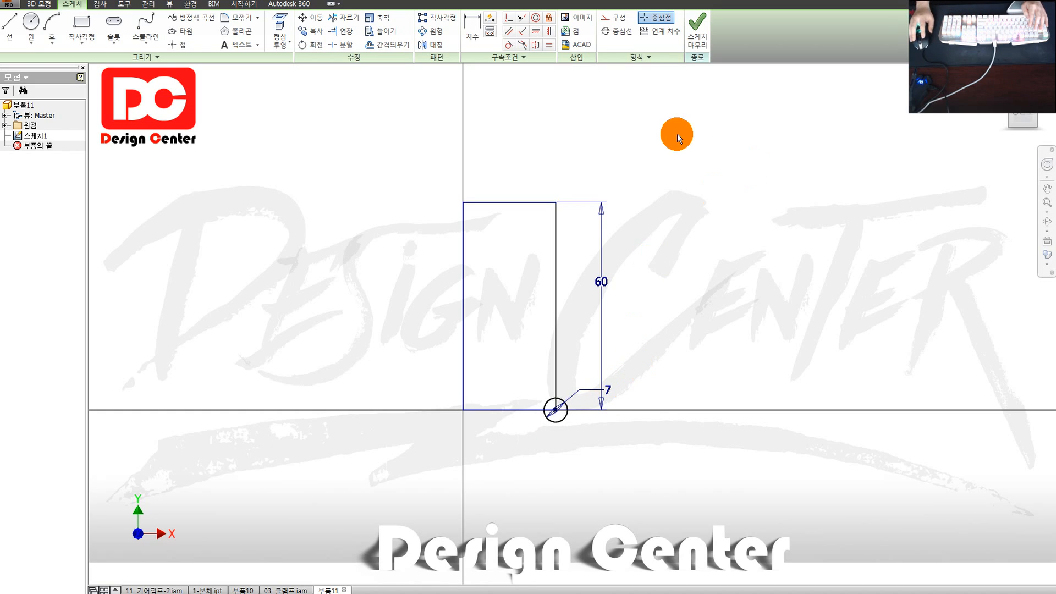
Step: Finish the sketch and start a Coil with the circle as profile and the rectangle's long edge opposite the circle as axis
{"action": "left_click", "coordinate": [697, 30]}
{"action": "left_click", "coordinate": [139, 20]}
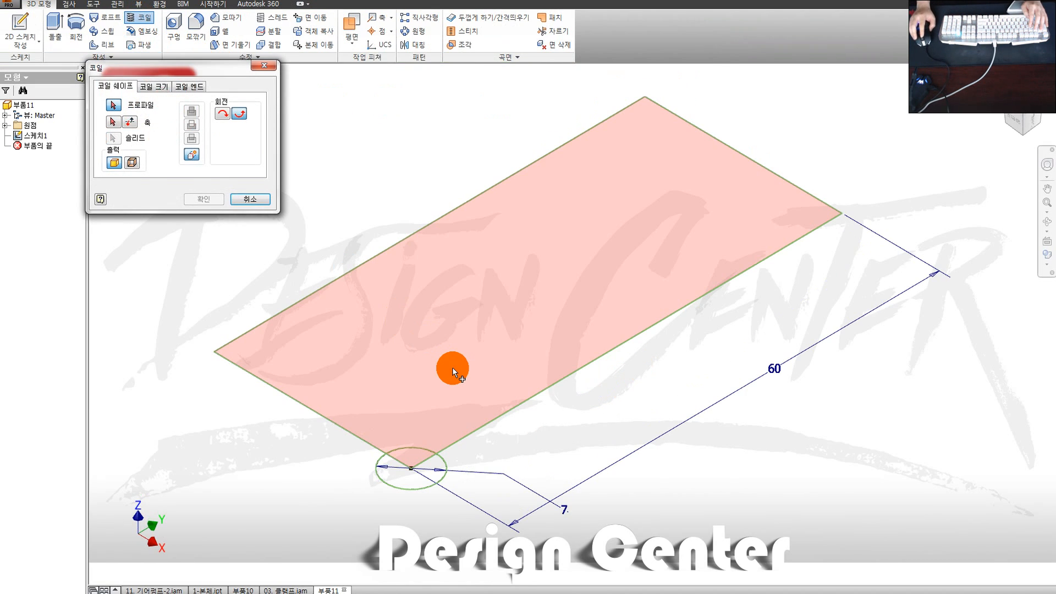
{"action": "scroll", "coordinate": [448, 366], "scroll_direction": "up", "scroll_amount": 2}
{"action": "left_click", "coordinate": [427, 429]}
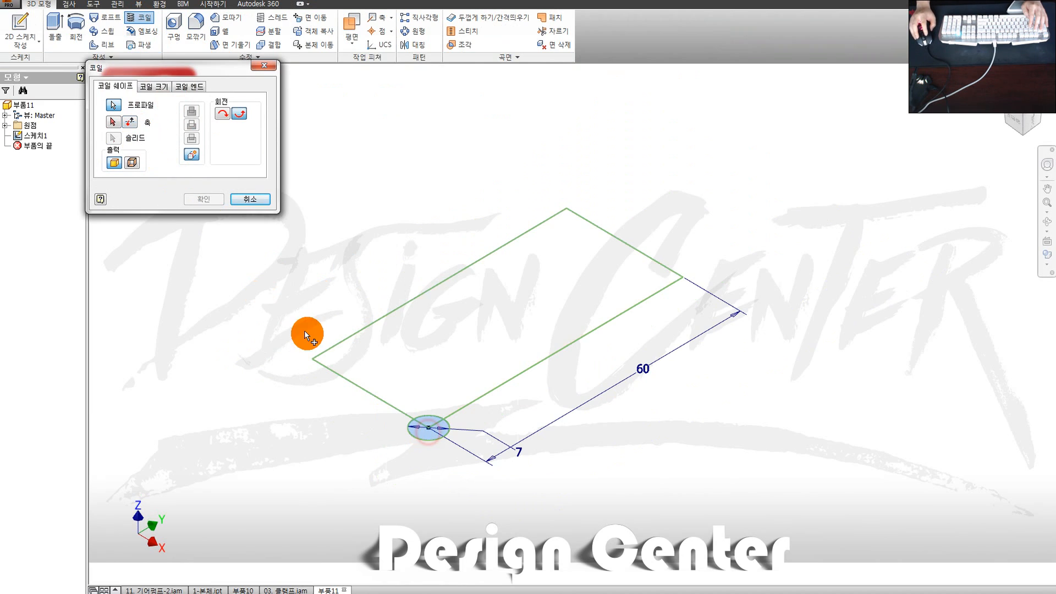
{"action": "left_click", "coordinate": [408, 319]}
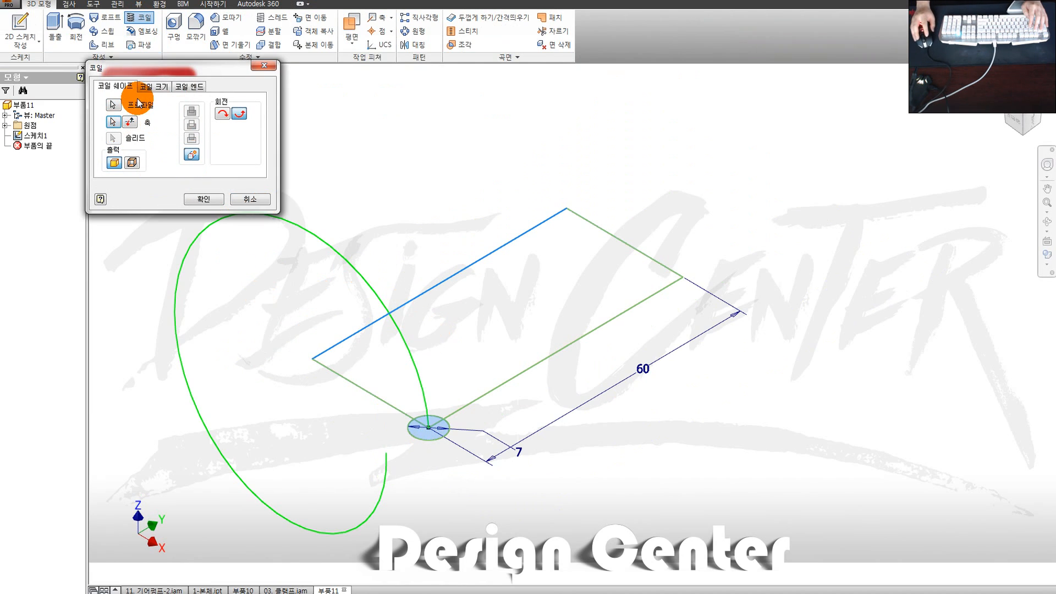
Step: Define the coil size by revolution and height (회전 및 높이), with 6 revolutions and a height of 60 mm
{"action": "left_click", "coordinate": [154, 87]}
{"action": "left_click", "coordinate": [144, 114]}
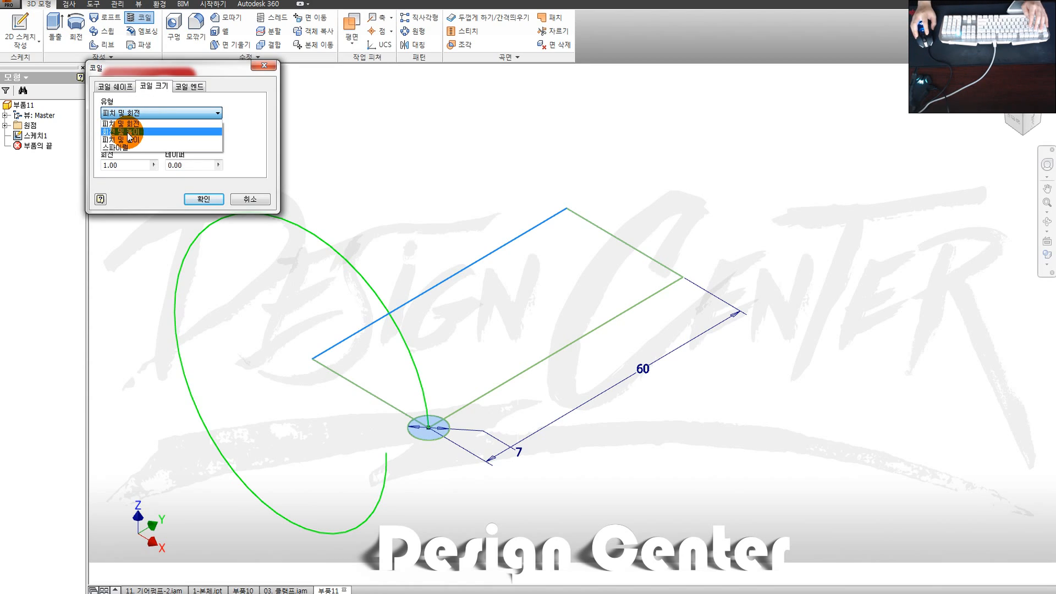
{"action": "left_click", "coordinate": [130, 139]}
{"action": "left_click", "coordinate": [137, 113]}
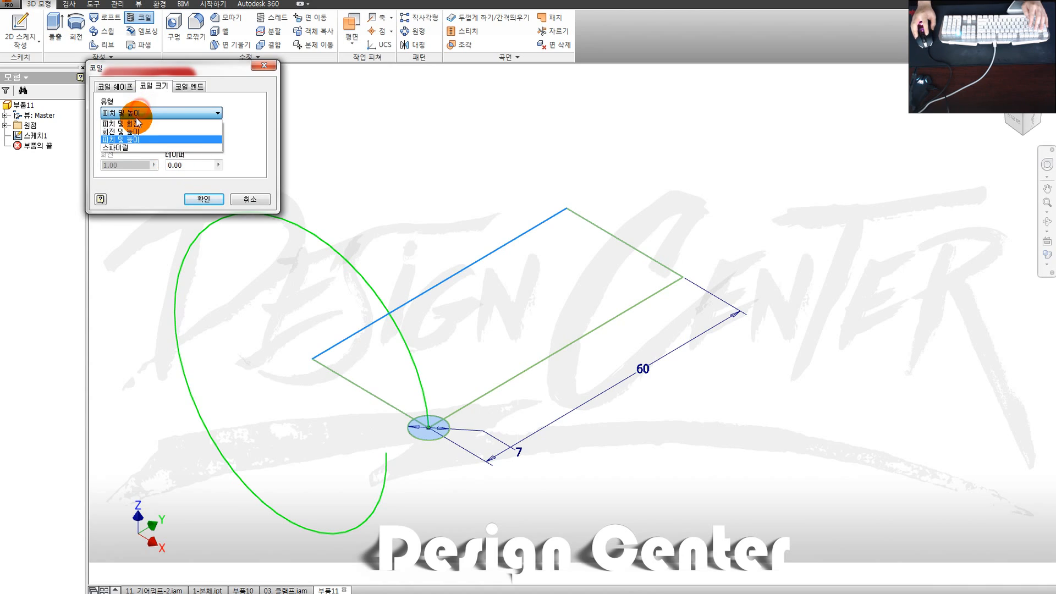
{"action": "left_click", "coordinate": [132, 132]}
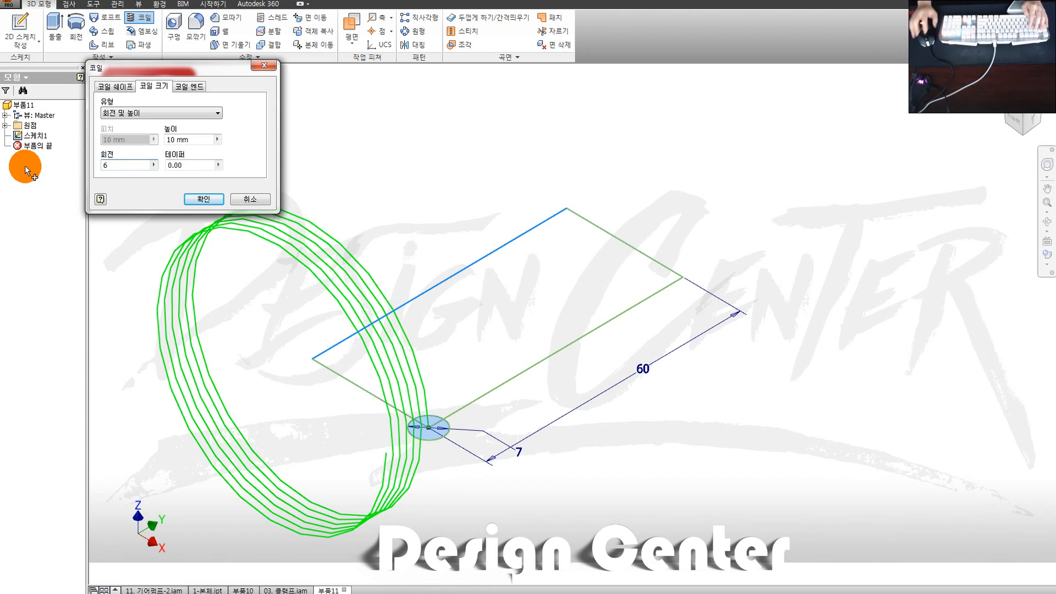
{"action": "left_click_drag", "start_coordinate": [198, 141], "coordinate": [71, 152]}
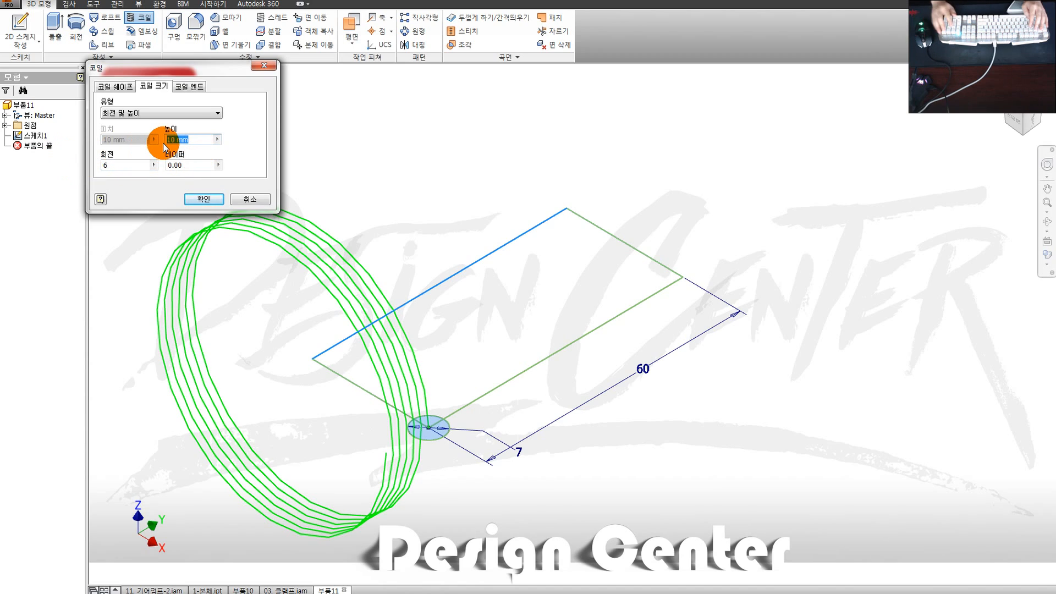
{"action": "key", "text": "BackSpace"}
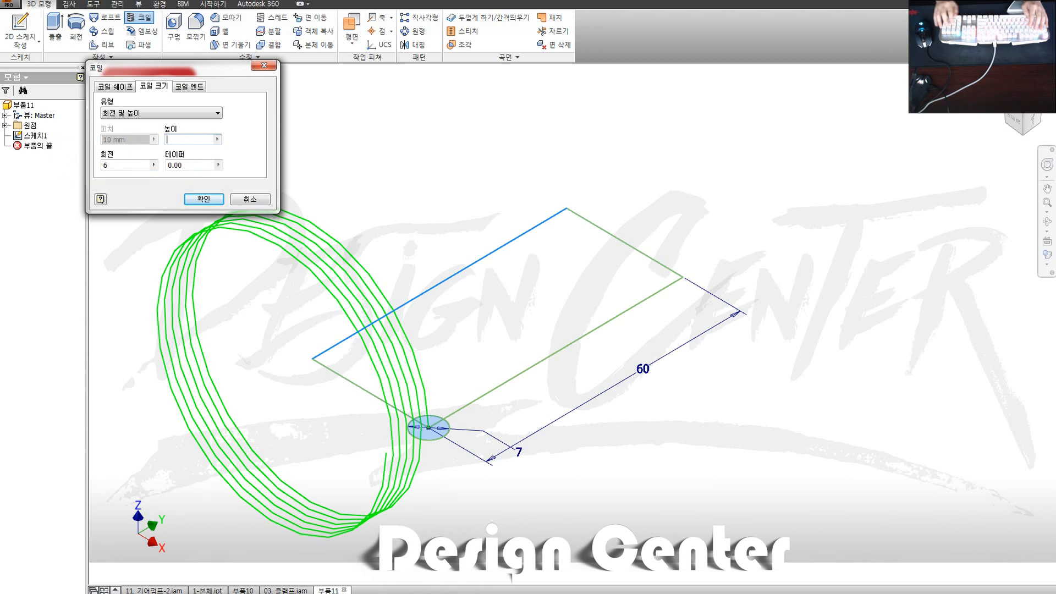
{"action": "type", "text": "60"}
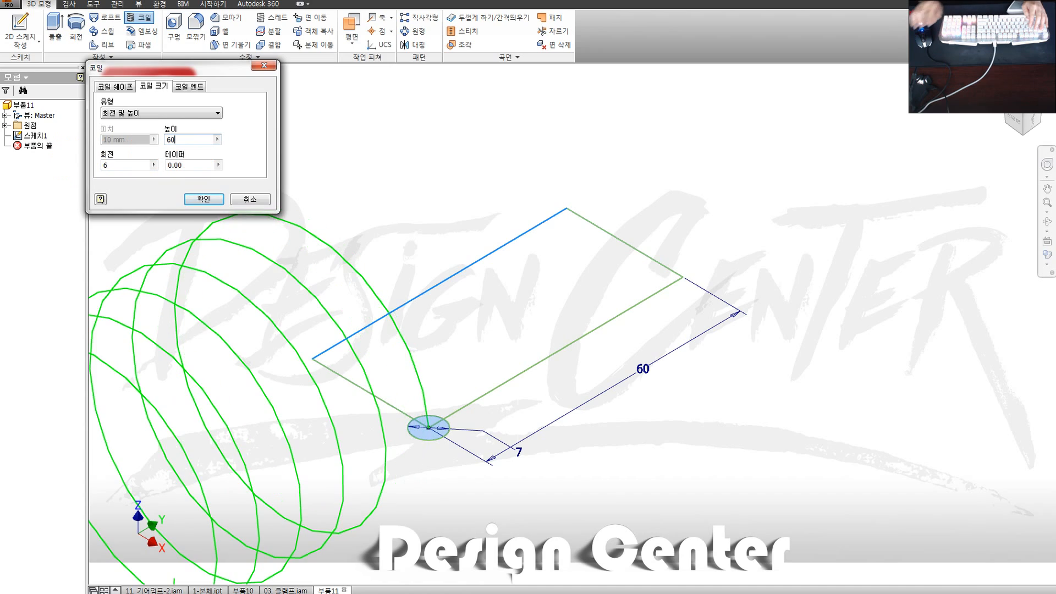
Step: Reverse the coil's axis direction so it runs along the rectangle, and create the coil as a solid
{"action": "left_click", "coordinate": [116, 90]}
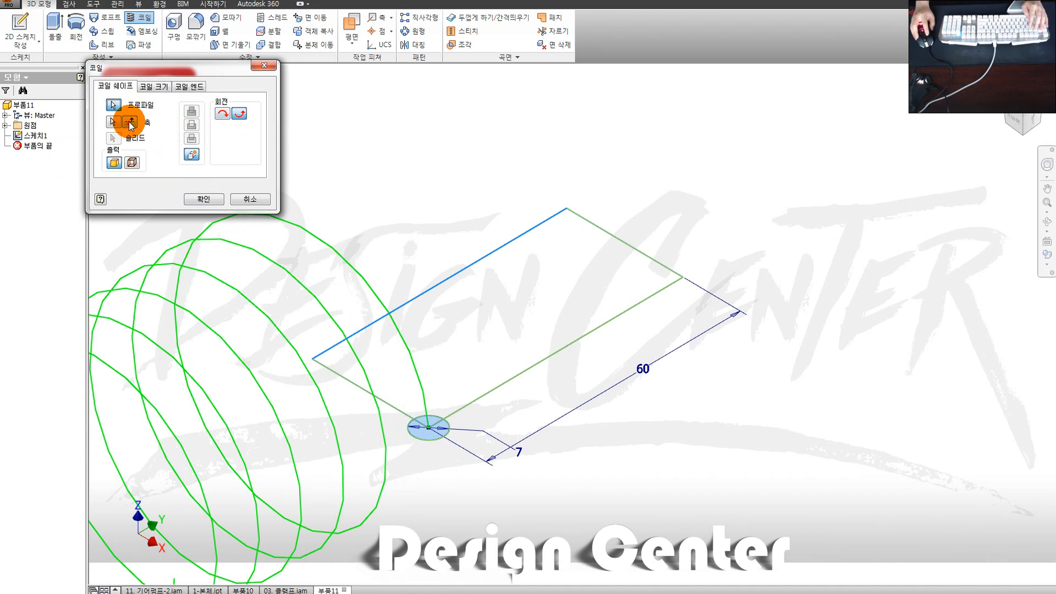
{"action": "left_click", "coordinate": [123, 123]}
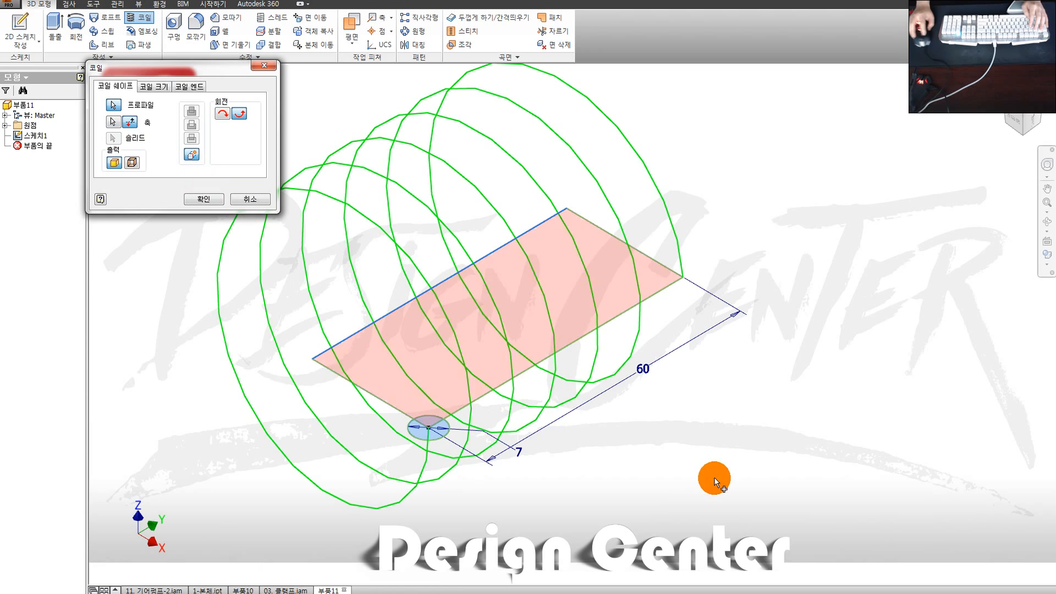
{"action": "left_click", "coordinate": [154, 87]}
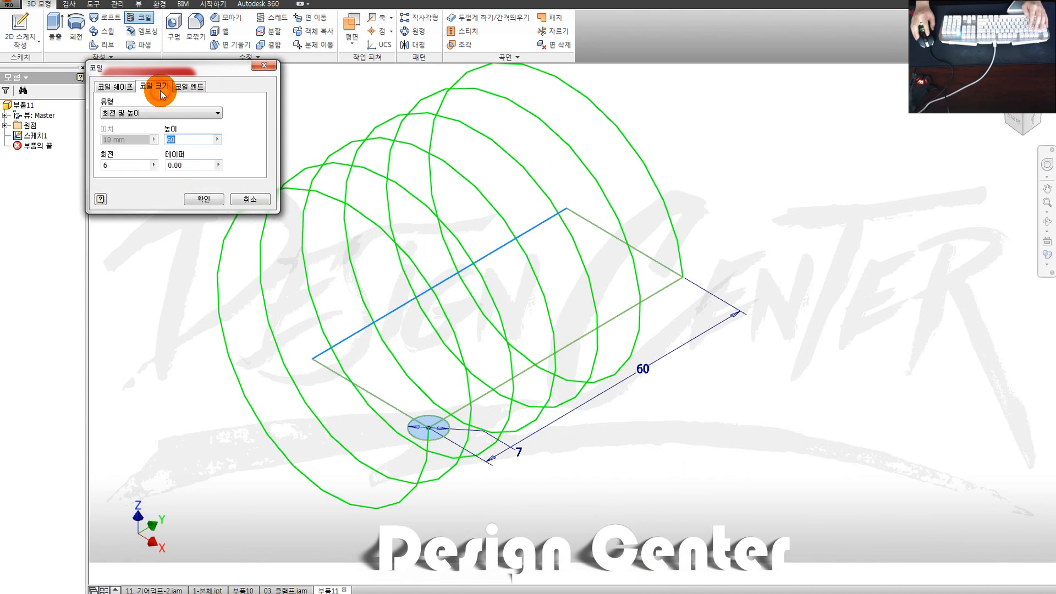
{"action": "left_click", "coordinate": [115, 86]}
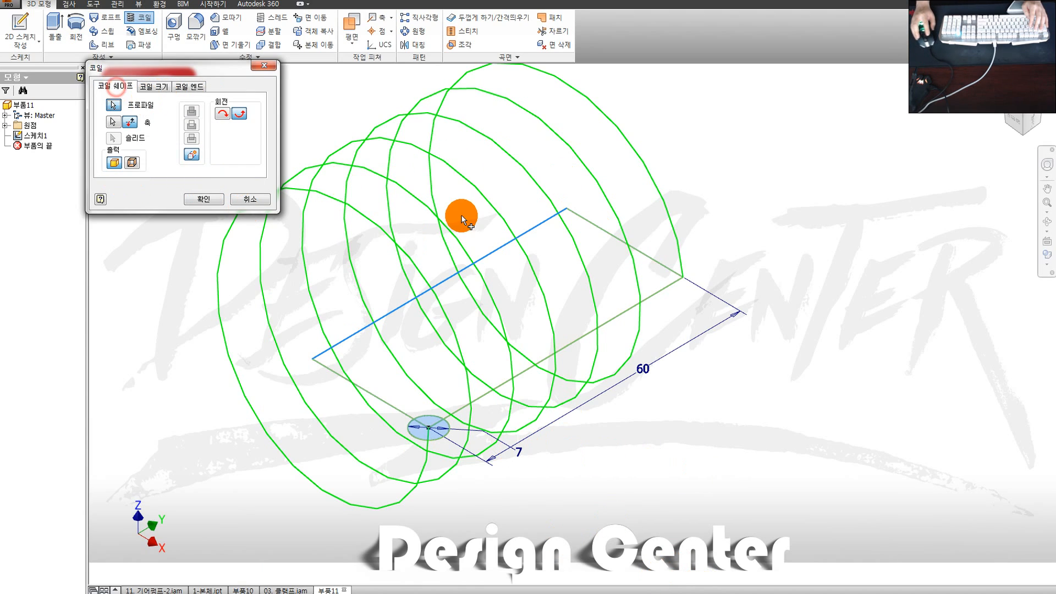
{"action": "left_click", "coordinate": [203, 199]}
Step: Examine the finished coil's turns from the side and the springs around the slides in the 답안조립품.iam assembly
{"action": "middle_click_drag", "start_coordinate": [637, 323], "coordinate": [625, 273], "text": "shift"}
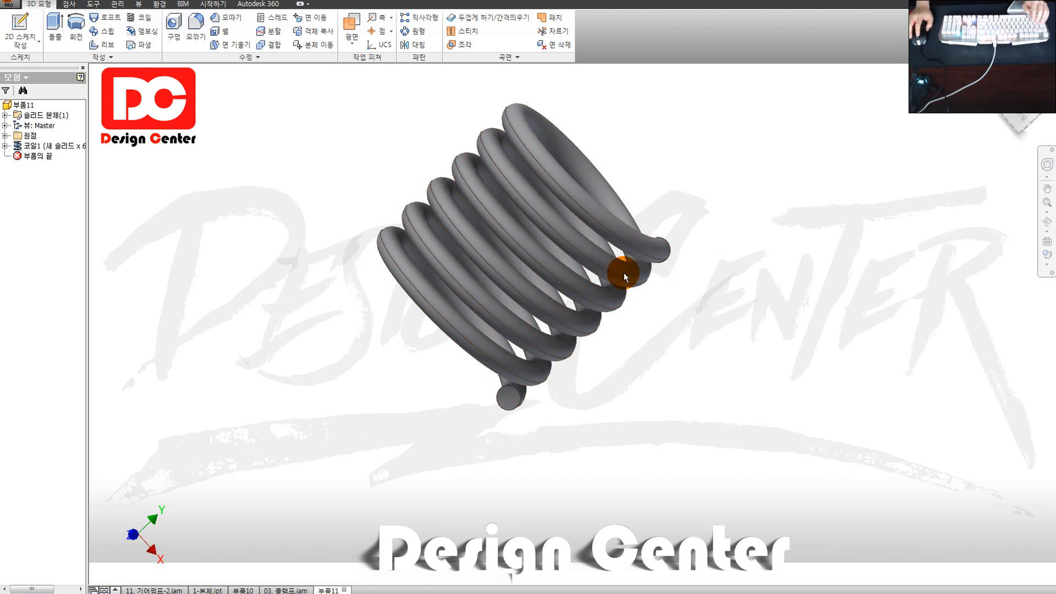
{"action": "middle_click_drag", "start_coordinate": [524, 273], "coordinate": [508, 345]}
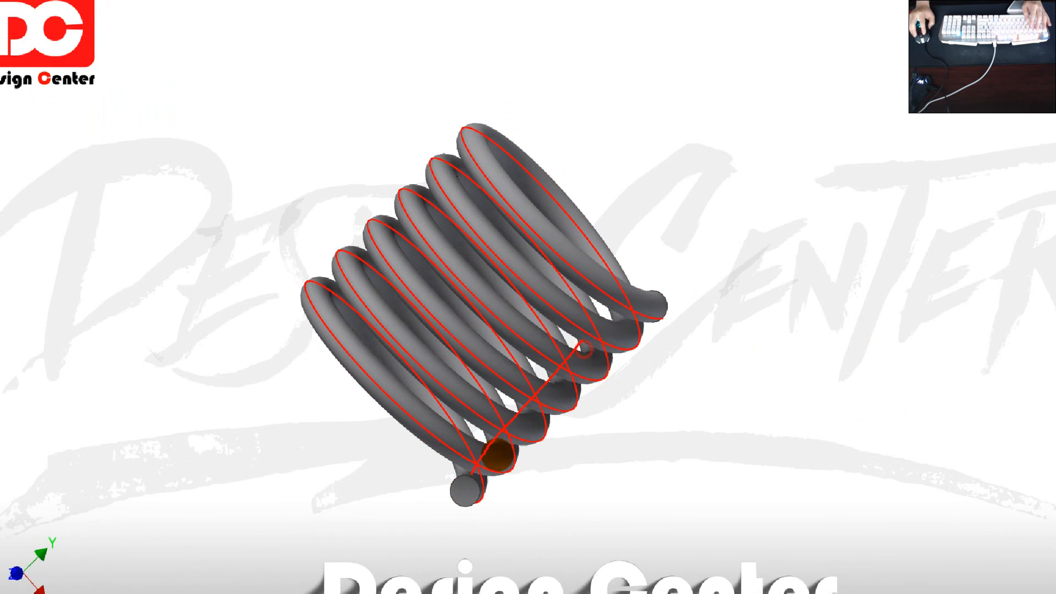
{"action": "mouse_move", "coordinate": [496, 454]}
{"action": "left_mouse_down"}
{"action": "mouse_move", "coordinate": [502, 441]}
{"action": "mouse_move", "coordinate": [440, 550]}
{"action": "mouse_move", "coordinate": [561, 434]}
{"action": "left_mouse_up"}
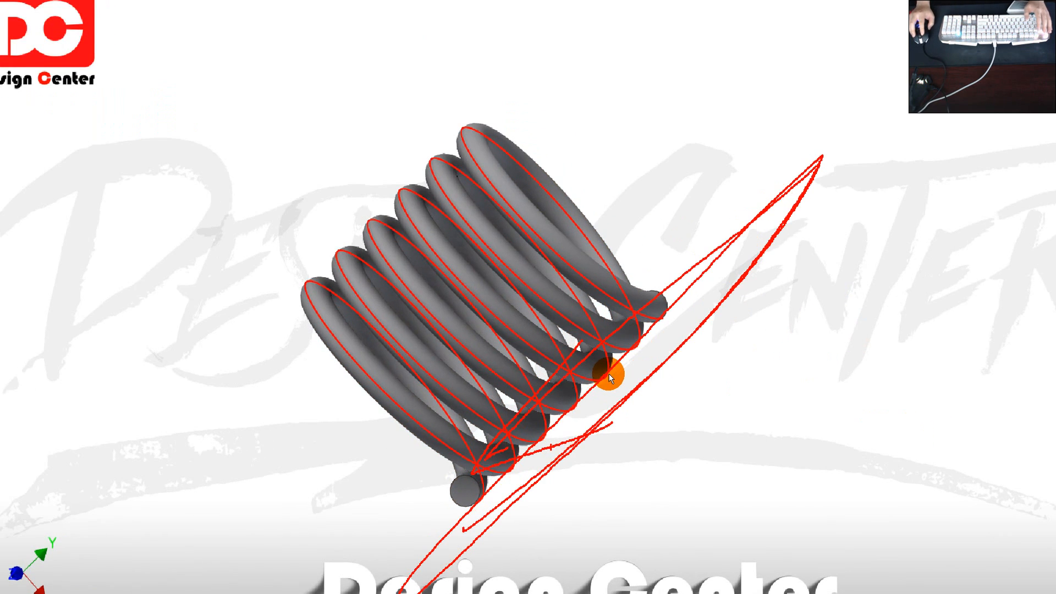
{"action": "key", "text": "Escape"}
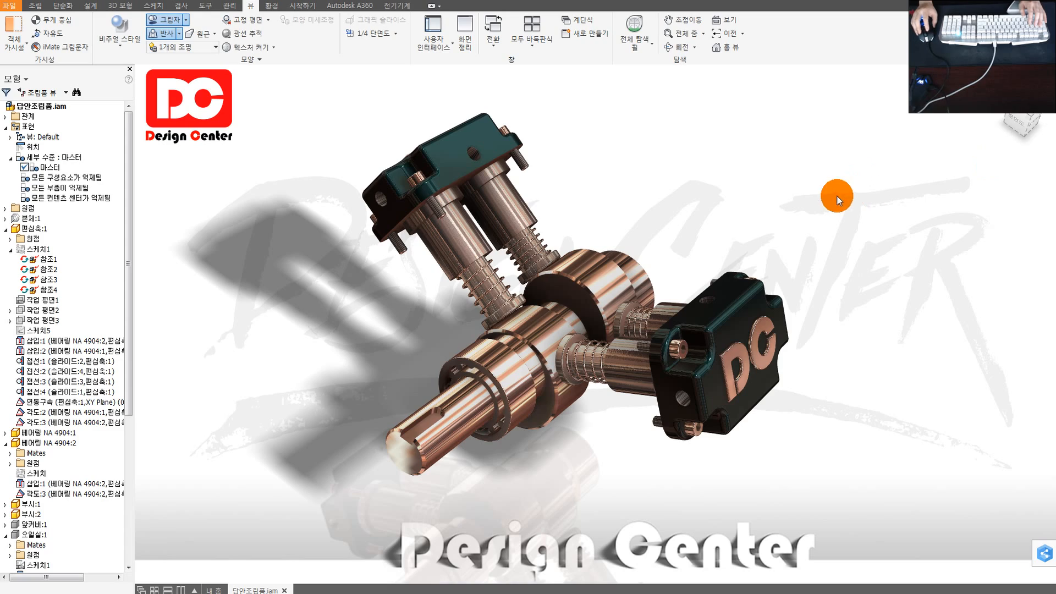
{"action": "scroll", "coordinate": [652, 219], "scroll_direction": "up", "scroll_amount": 3}
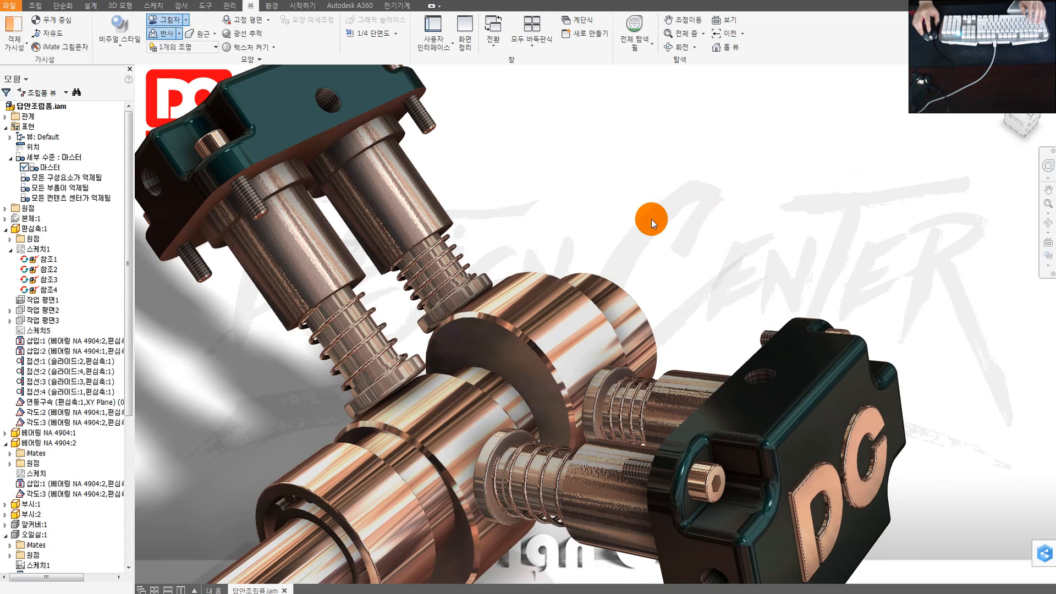
{"action": "middle_click_drag", "start_coordinate": [638, 231], "coordinate": [542, 383], "text": "shift"}
{"action": "scroll", "coordinate": [578, 369], "scroll_direction": "up", "scroll_amount": 3}
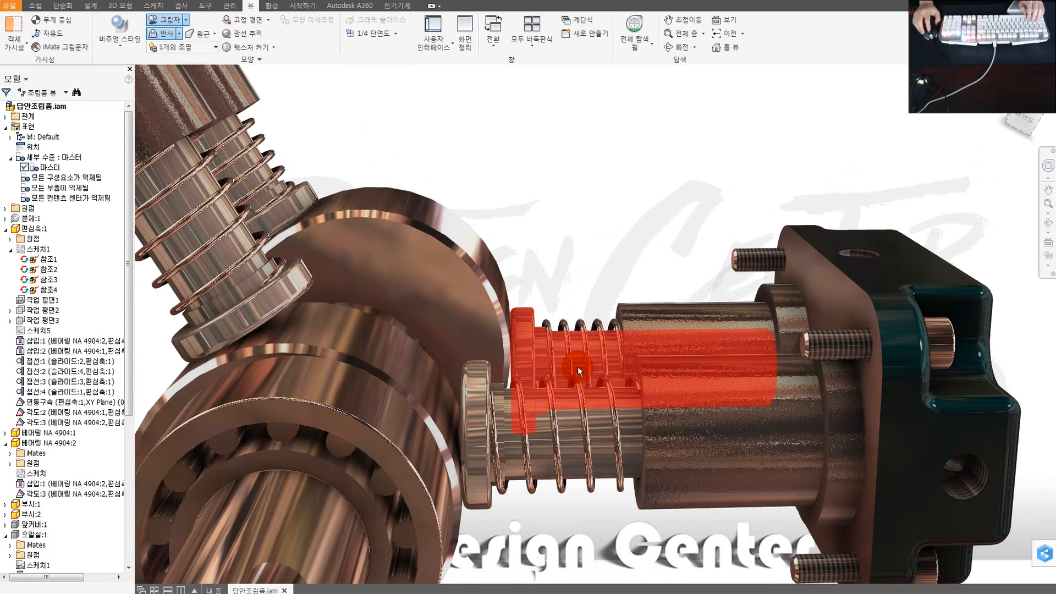
{"action": "scroll", "coordinate": [598, 330], "scroll_direction": "down", "scroll_amount": 3}
{"action": "middle_click_drag", "start_coordinate": [599, 330], "coordinate": [451, 352], "text": "shift"}
{"action": "scroll", "coordinate": [576, 263], "scroll_direction": "down", "scroll_amount": 3}
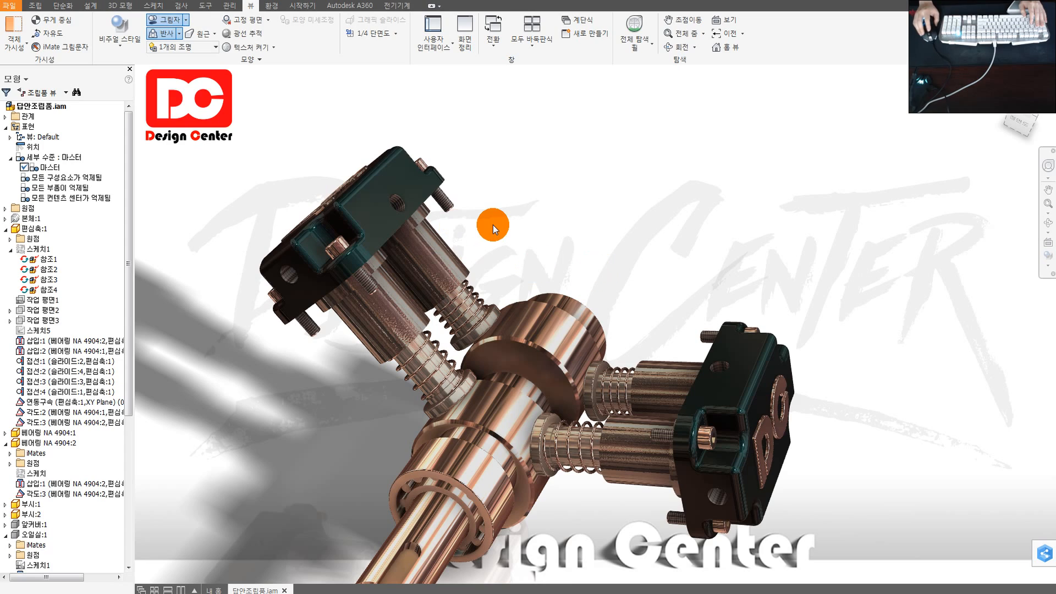
Step: Enter Inventor Studio for the assembly and show the animation timeline
{"action": "left_click", "coordinate": [272, 6]}
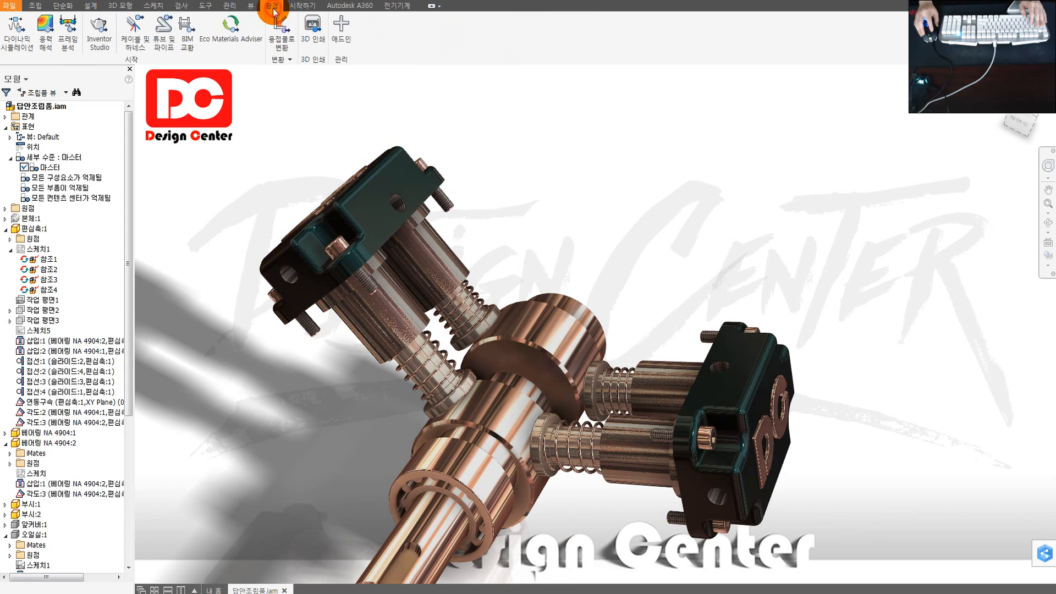
{"action": "left_click", "coordinate": [111, 30]}
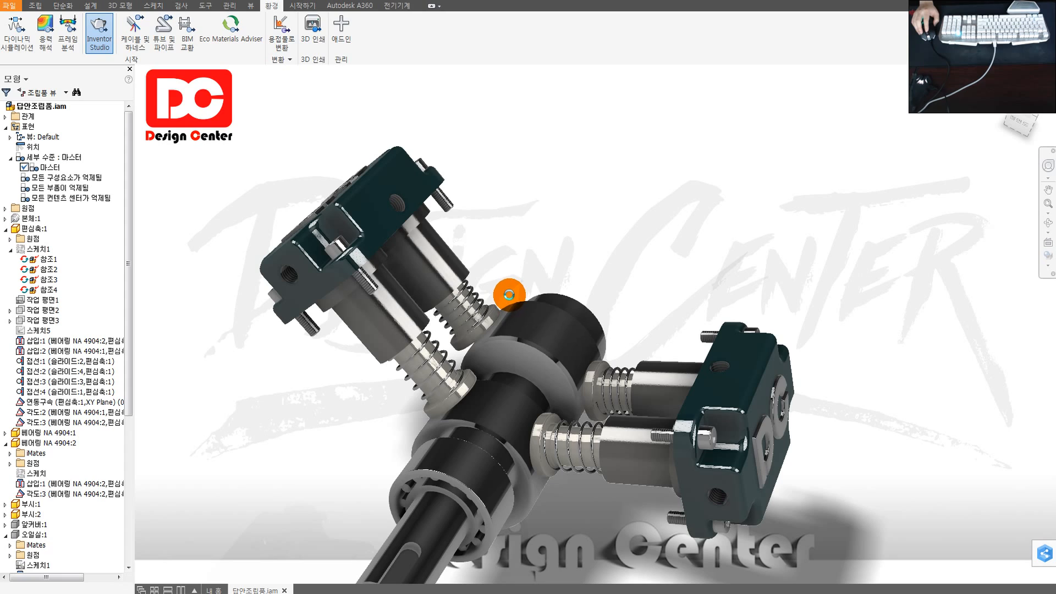
{"action": "left_click", "coordinate": [209, 33]}
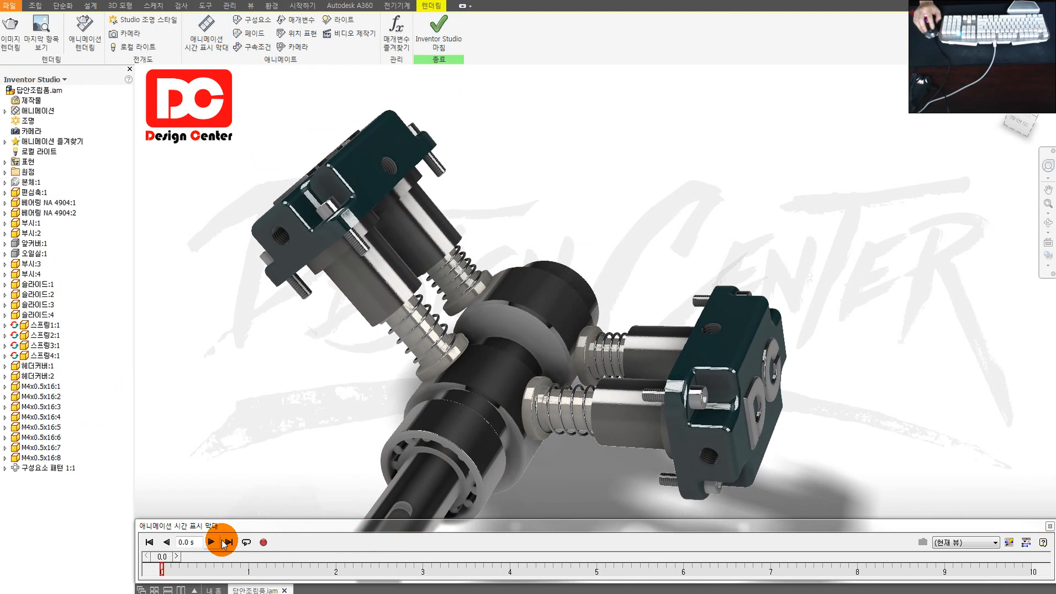
Step: Return the animation to its start, close the timeline and identify the spring on the upper slide
{"action": "left_click", "coordinate": [150, 543]}
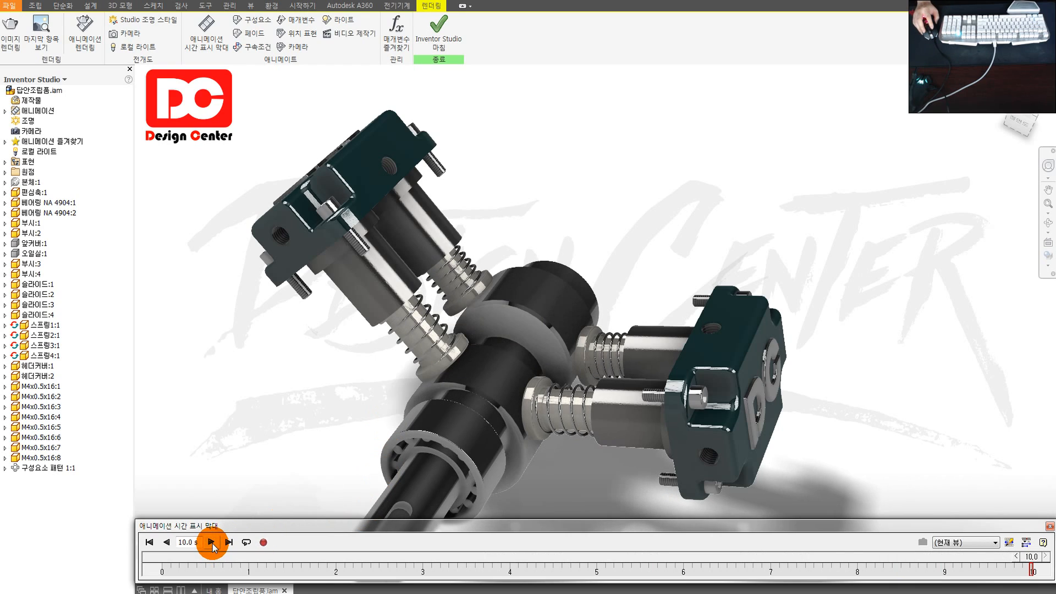
{"action": "left_click", "coordinate": [1049, 526]}
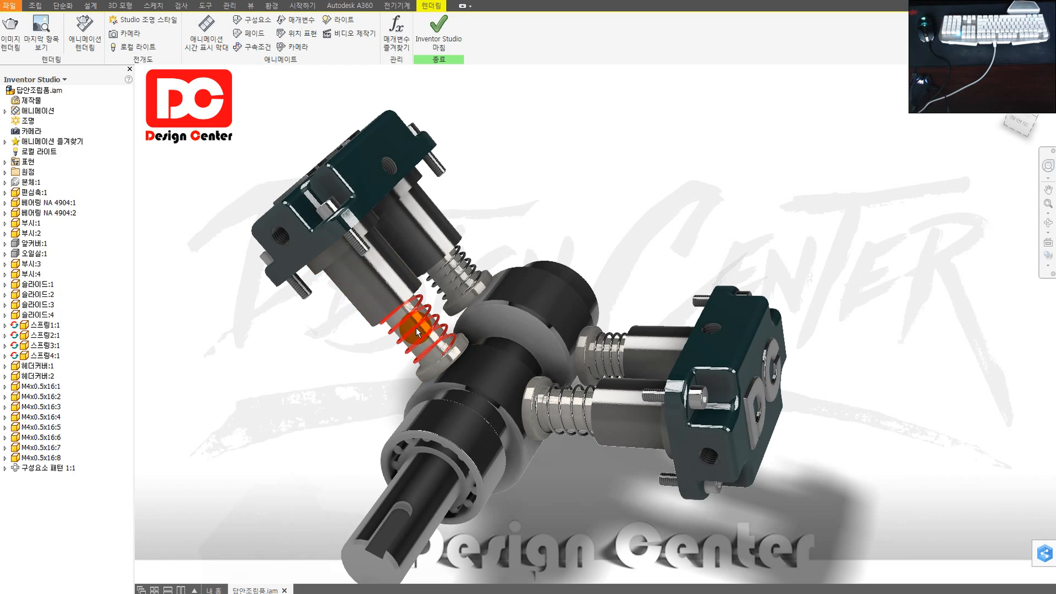
{"action": "mouse_move", "coordinate": [416, 328]}
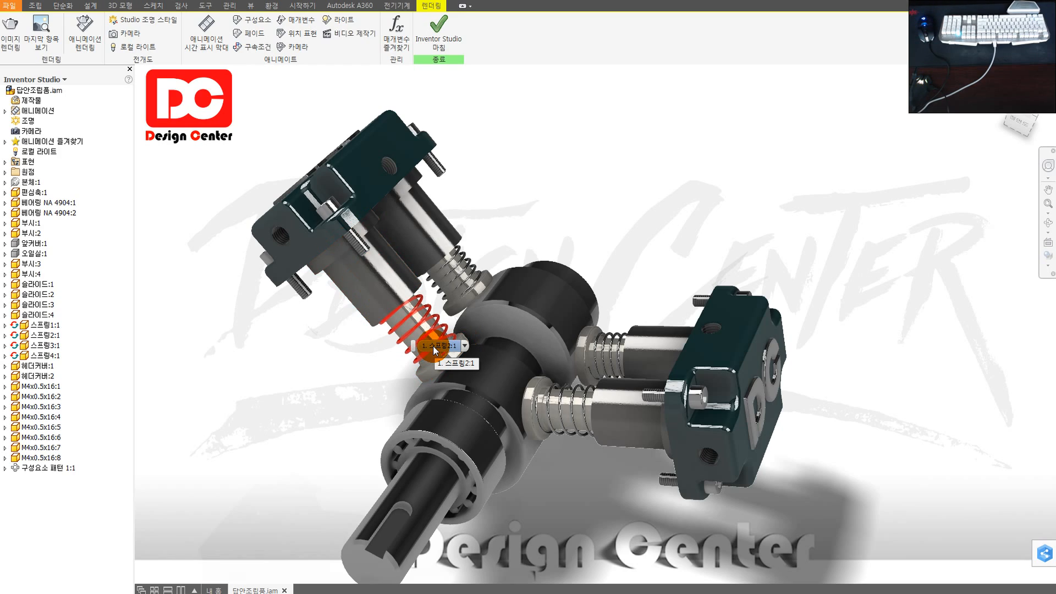
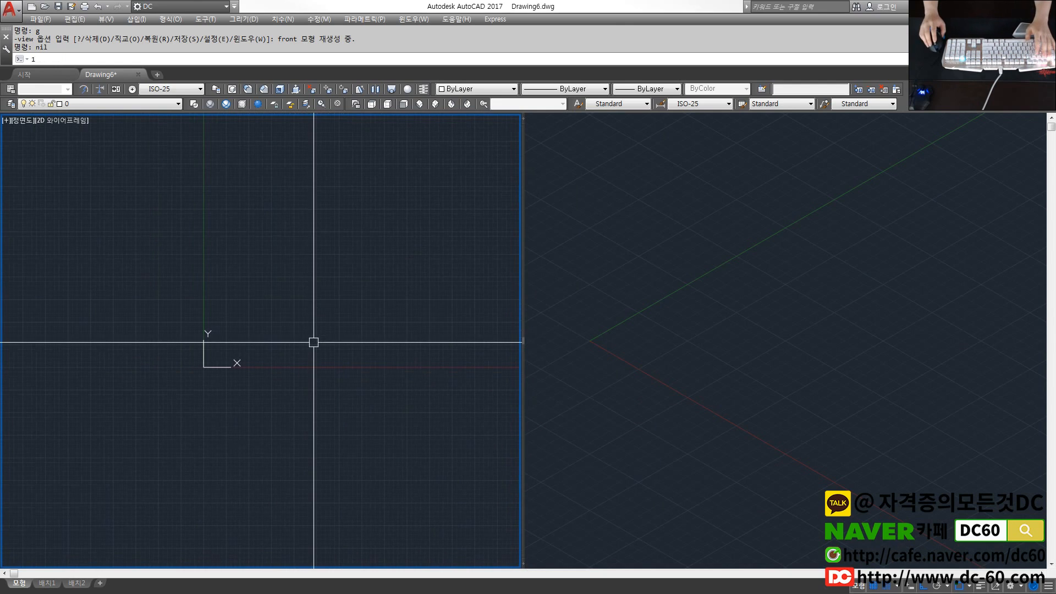
Step: Draw a vertical line upward from the X axis, to the right of the origin, in the front view
{"action": "key", "text": "Return"}
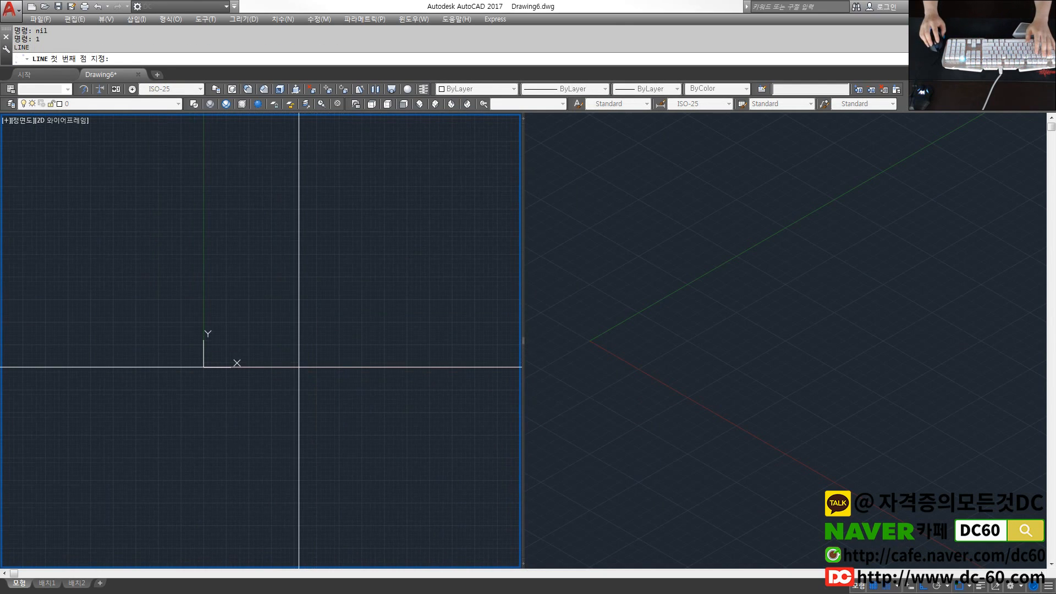
{"action": "left_click", "coordinate": [299, 367]}
{"action": "key", "text": "Escape"}
{"action": "middle_click_drag", "start_coordinate": [265, 255], "coordinate": [349, 257]}
{"action": "scroll", "coordinate": [349, 257], "scroll_direction": "up", "scroll_amount": 2}
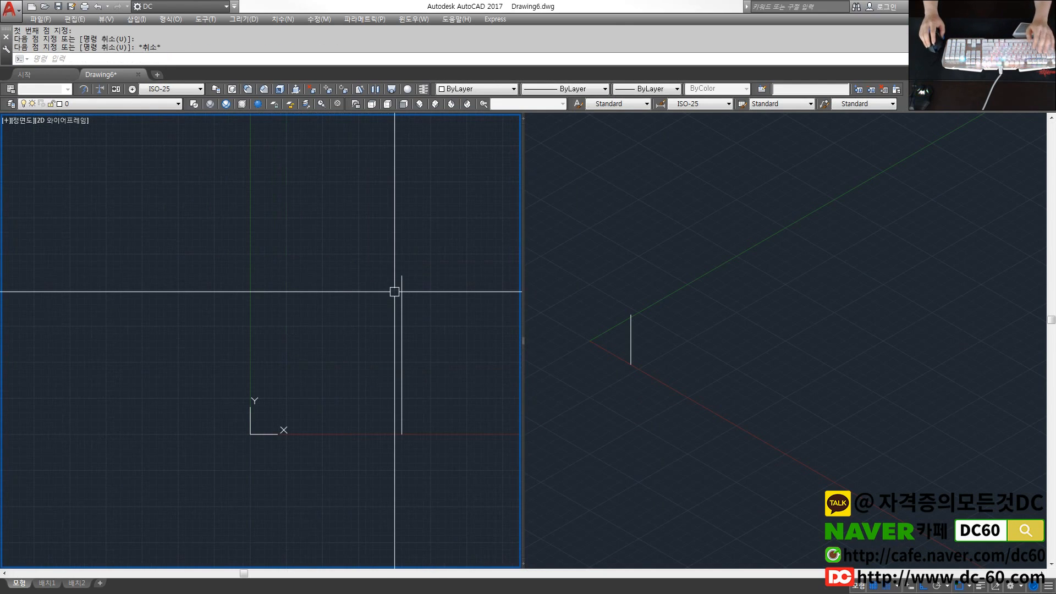
Step: Draw a circle of radius 6 centred on the upper end of the vertical line
{"action": "type", "text": "c"}
{"action": "key", "text": "space"}
{"action": "left_click", "coordinate": [401, 276]}
{"action": "type", "text": "6"}
{"action": "key", "text": "space"}
Step: Move the circle from its right quadrant to the vertical line's upper end, so the line is tangent to it
{"action": "type", "text": "m"}
{"action": "key", "text": "space"}
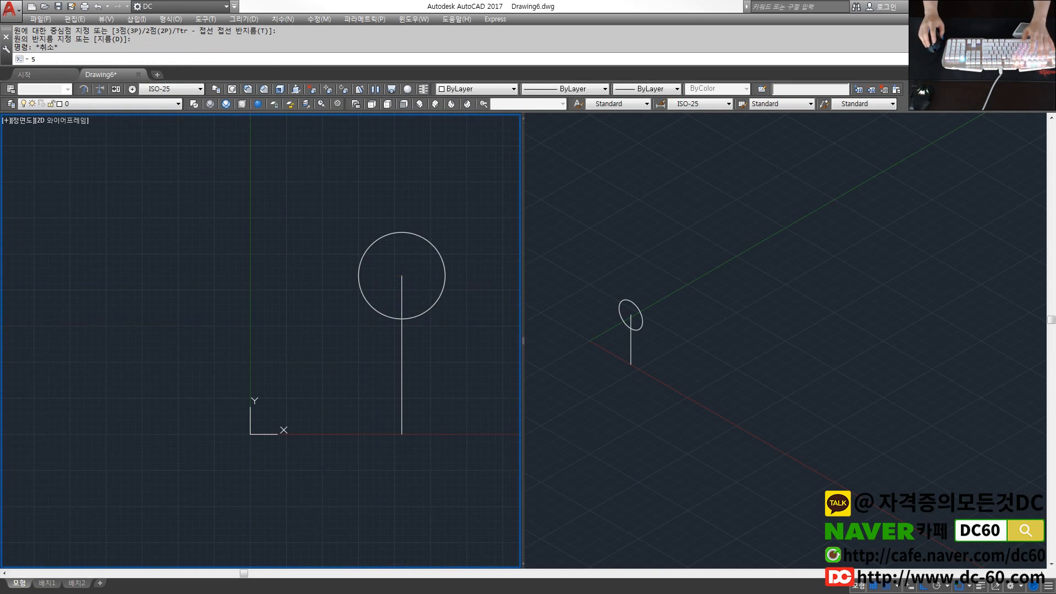
{"action": "left_click_drag", "start_coordinate": [395, 326], "coordinate": [379, 308]}
{"action": "key", "text": "space"}
{"action": "right_click", "coordinate": [446, 285], "text": "shift"}
{"action": "key", "text": "q"}
{"action": "left_click", "coordinate": [445, 275]}
{"action": "left_click", "coordinate": [402, 275]}
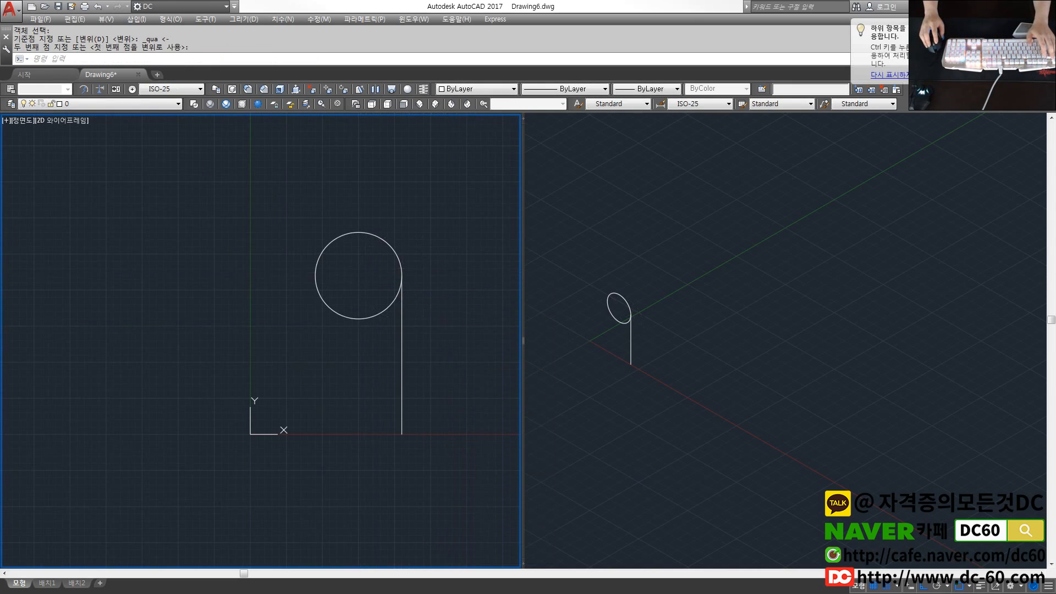
Step: Draw a horizontal line from the vertical line's upper end through the circle to the Y axis
{"action": "type", "text": "l"}
{"action": "key", "text": "space"}
{"action": "left_click", "coordinate": [401, 275]}
{"action": "left_click", "coordinate": [250, 275]}
{"action": "key", "text": "space"}
Step: Draw a vertical line from the circle's top quadrant straight down through its centre and past its lower edge
{"action": "key", "text": "space"}
{"action": "right_click", "coordinate": [351, 242], "text": "shift"}
{"action": "key", "text": "q"}
{"action": "left_click", "coordinate": [355, 234]}
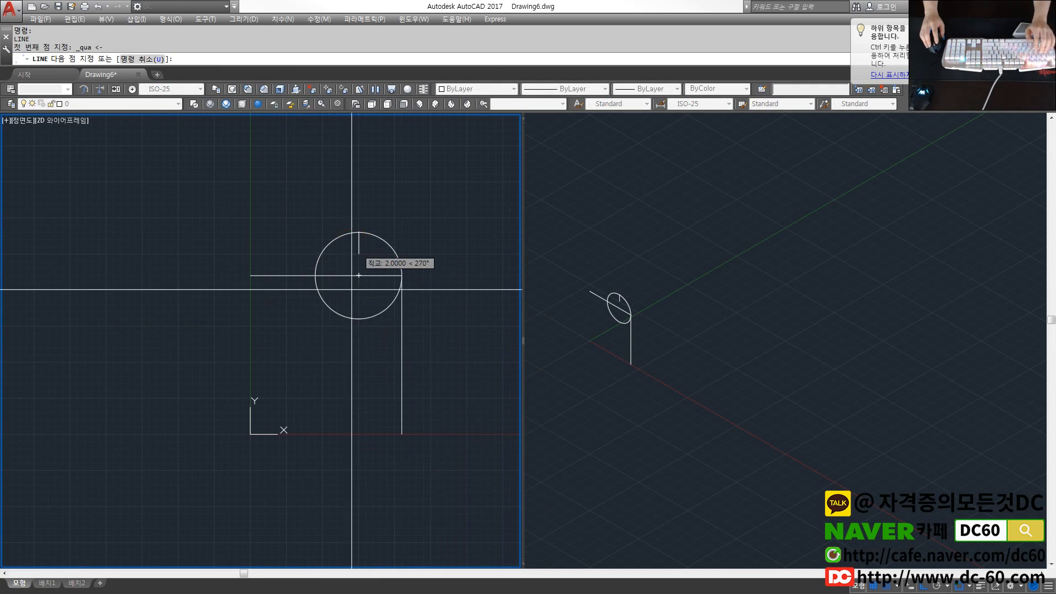
{"action": "left_click", "coordinate": [363, 333]}
{"action": "key", "text": "space"}
Step: Trim the circle to its upper-right quarter arc, also cutting the construction lines at the circle and at their crossing
{"action": "type", "text": "tr"}
{"action": "left_click", "coordinate": [374, 325]}
{"action": "left_click", "coordinate": [353, 290]}
{"action": "left_click", "coordinate": [351, 320]}
{"action": "left_click", "coordinate": [321, 266]}
{"action": "left_click", "coordinate": [323, 312]}
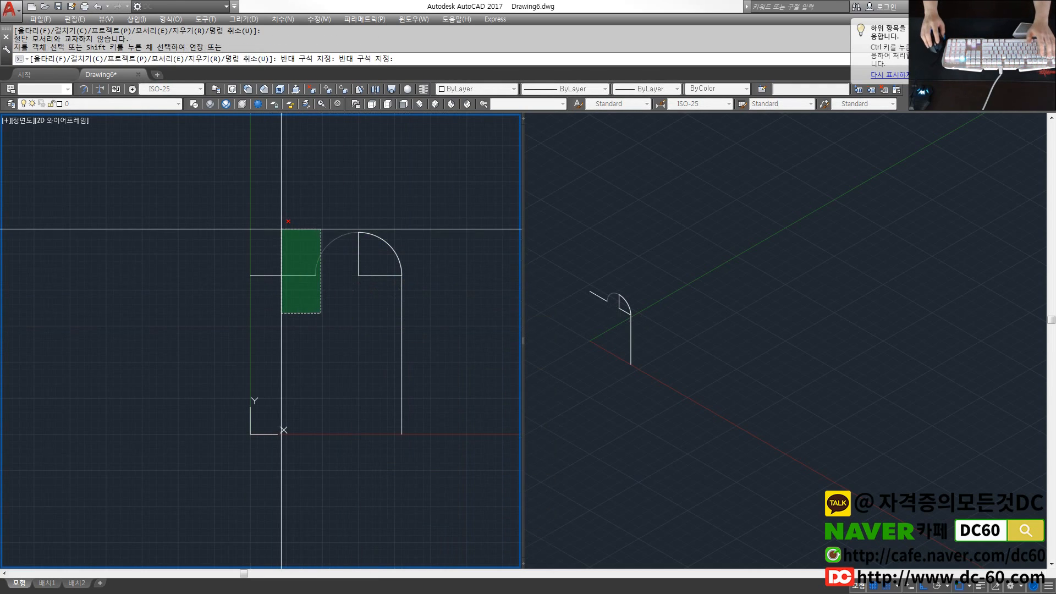
{"action": "left_click", "coordinate": [281, 229]}
{"action": "key", "text": "Escape"}
Step: Erase the two leftover radius lines inside the arc and the remaining horizontal segment near the Y axis
{"action": "type", "text": "e"}
{"action": "left_click", "coordinate": [373, 284]}
{"action": "left_click", "coordinate": [352, 253]}
{"action": "left_click", "coordinate": [297, 289]}
{"action": "left_click", "coordinate": [273, 243]}
{"action": "key", "text": "space"}
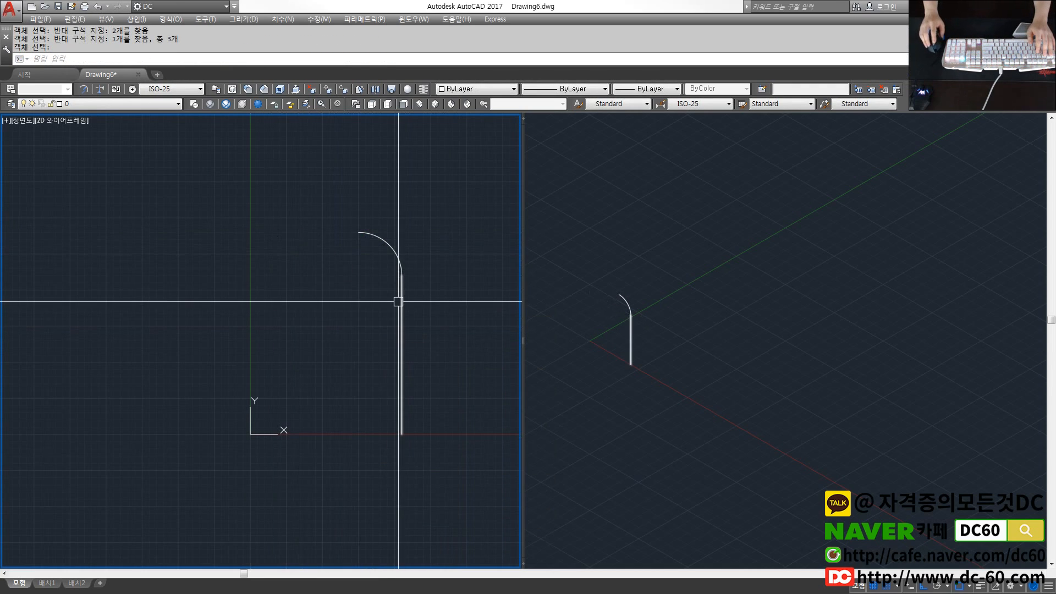
Step: Switch the front-view viewport to the top view, framing the lower end of the vertical line
{"action": "middle_click_drag", "start_coordinate": [439, 330], "coordinate": [396, 289]}
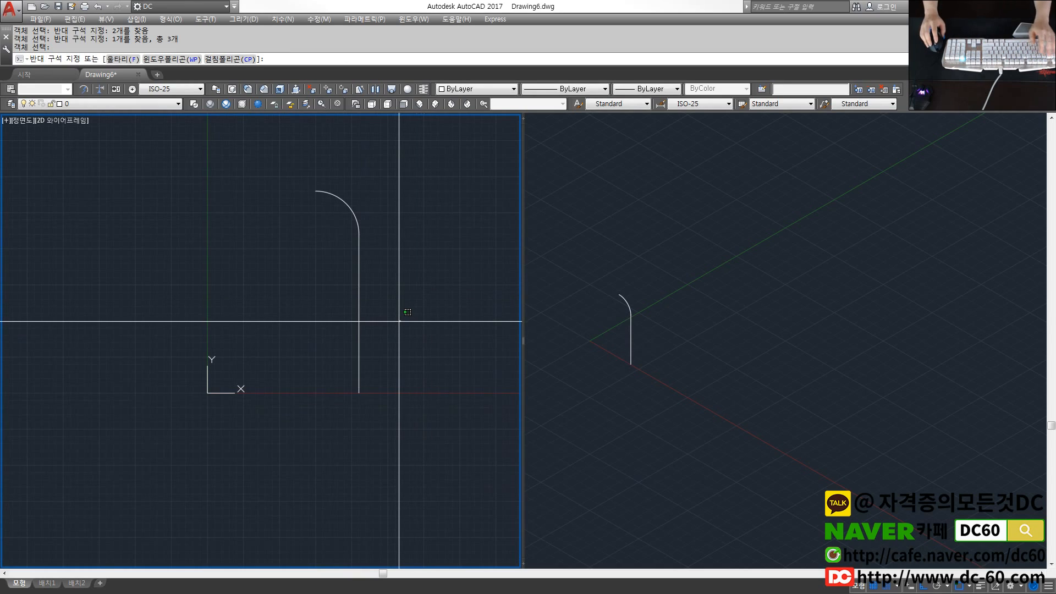
{"action": "key", "text": "Escape"}
{"action": "type", "text": "t"}
{"action": "key", "text": "Return"}
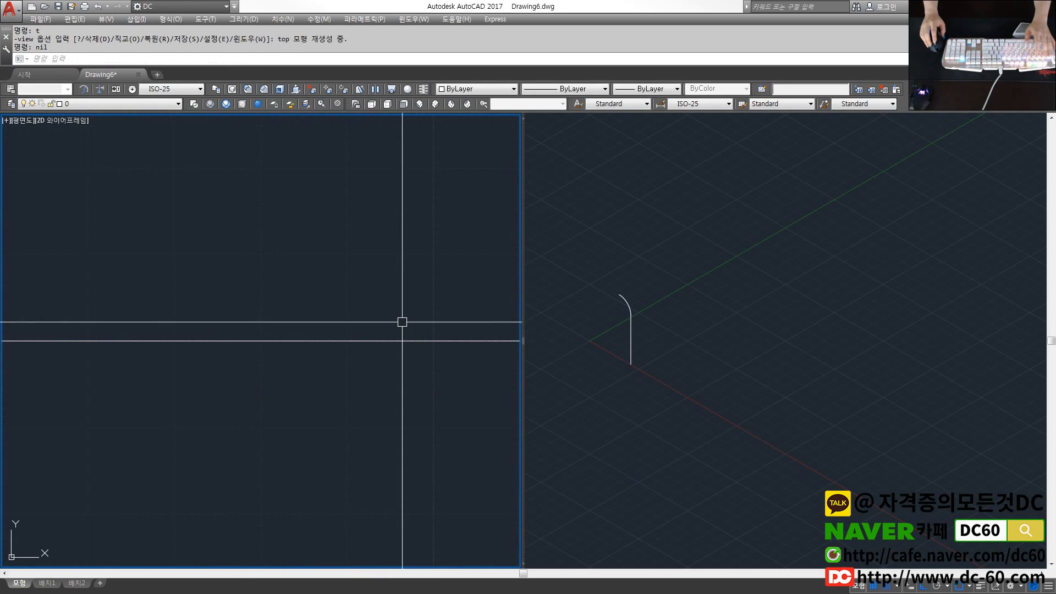
{"action": "scroll", "coordinate": [408, 350], "scroll_direction": "up", "scroll_amount": 4}
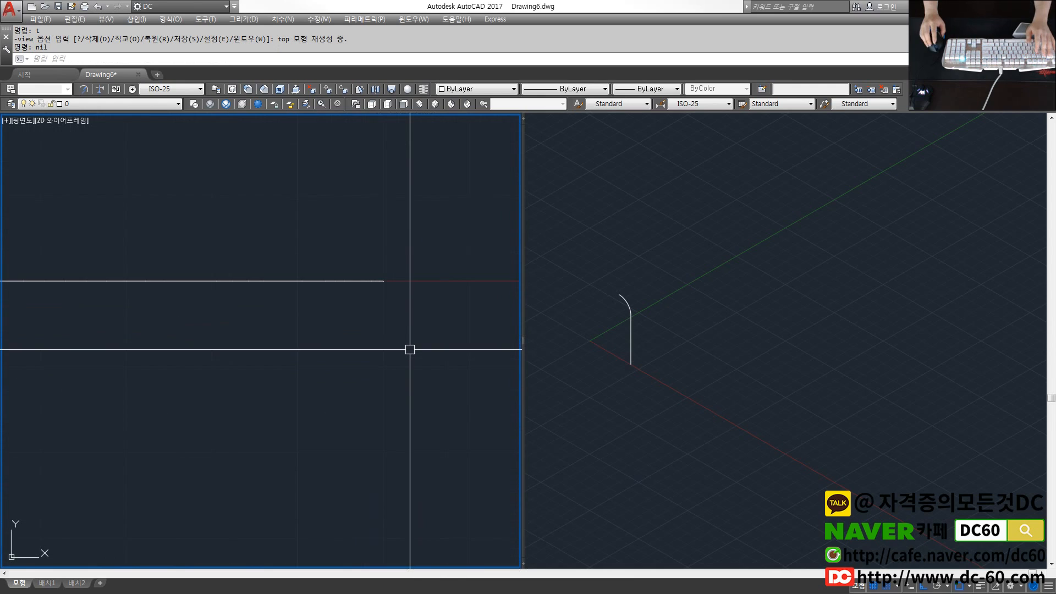
Step: Draw a circle of radius 1 centred on the lower end of the vertical line, and erase it
{"action": "type", "text": "c"}
{"action": "key", "text": "Return"}
{"action": "left_click", "coordinate": [384, 281]}
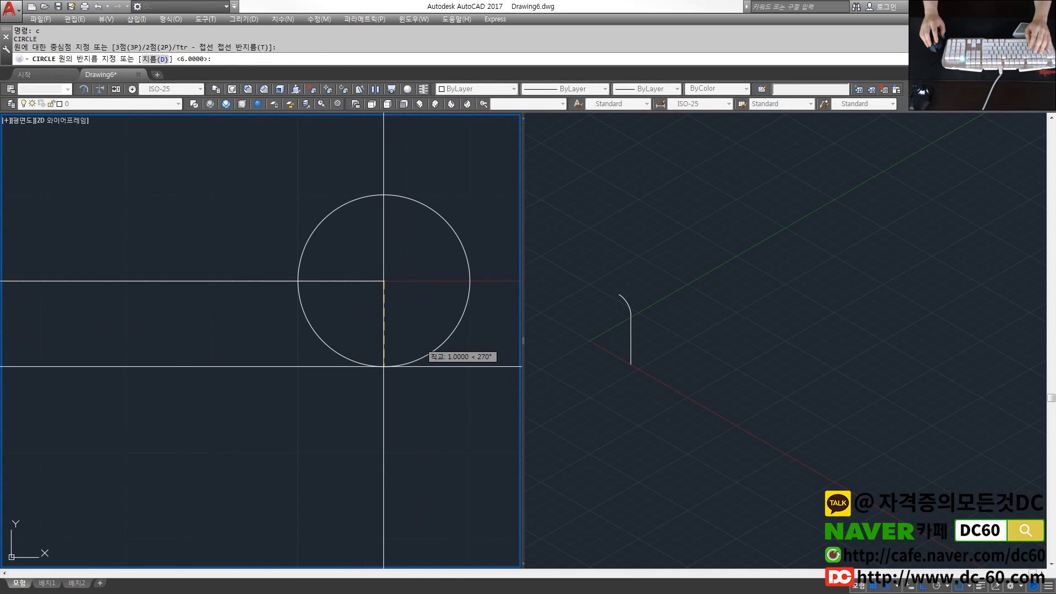
{"action": "left_click", "coordinate": [384, 367]}
{"action": "left_click", "coordinate": [666, 372]}
{"action": "left_click", "coordinate": [436, 307]}
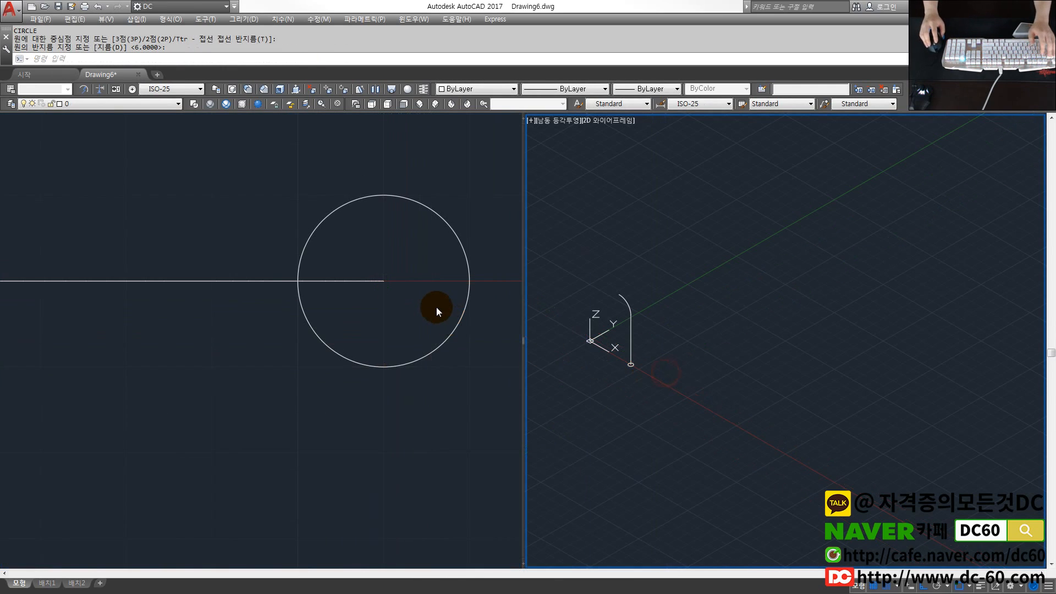
{"action": "left_click", "coordinate": [445, 343]}
{"action": "type", "text": "e"}
{"action": "key", "text": "Return"}
Step: Draw a circle about twice the size of the erased one, centred on the lower end of the vertical line
{"action": "type", "text": "c"}
{"action": "key", "text": "Return"}
{"action": "left_click", "coordinate": [384, 281]}
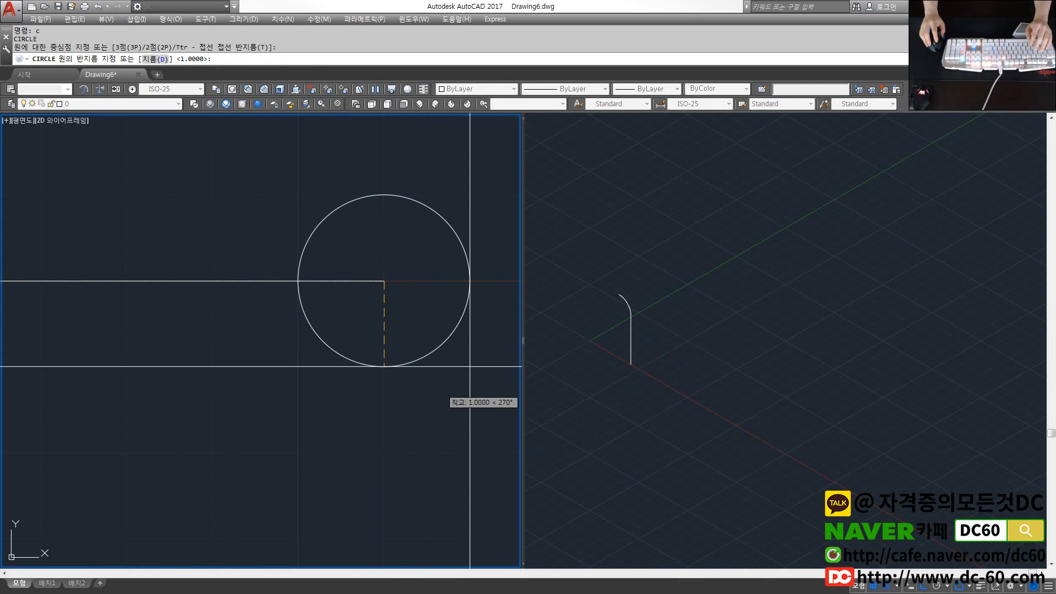
{"action": "left_click", "coordinate": [469, 452]}
{"action": "scroll", "coordinate": [434, 418], "scroll_direction": "down", "scroll_amount": 2}
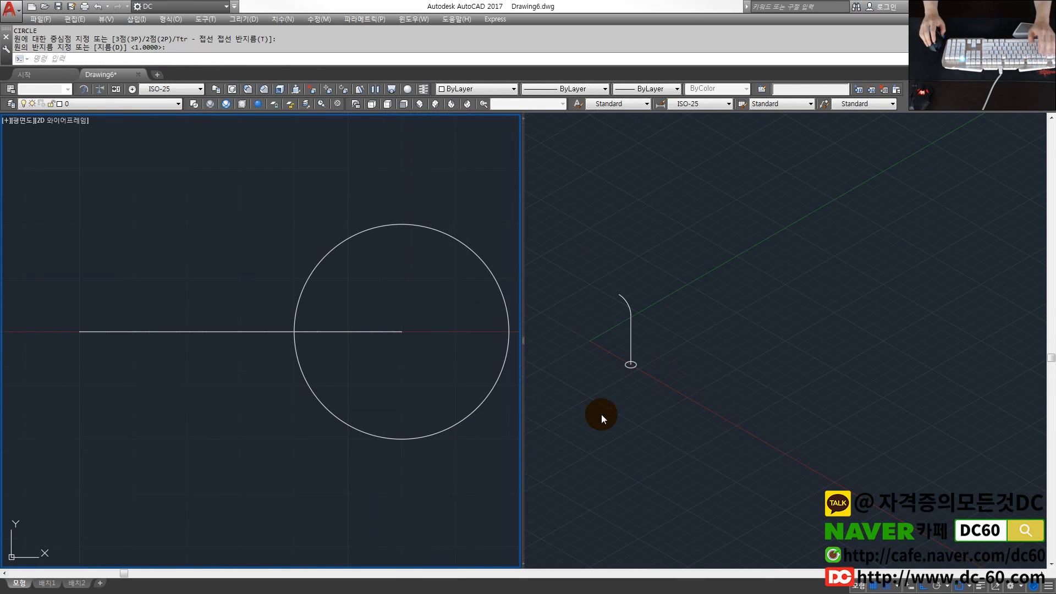
{"action": "left_click", "coordinate": [622, 407]}
{"action": "key", "text": "Escape"}
{"action": "scroll", "coordinate": [615, 362], "scroll_direction": "up", "scroll_amount": 2}
{"action": "scroll", "coordinate": [614, 362], "scroll_direction": "up", "scroll_amount": 2}
{"action": "left_click", "coordinate": [385, 359]}
{"action": "scroll", "coordinate": [354, 350], "scroll_direction": "down", "scroll_amount": 4}
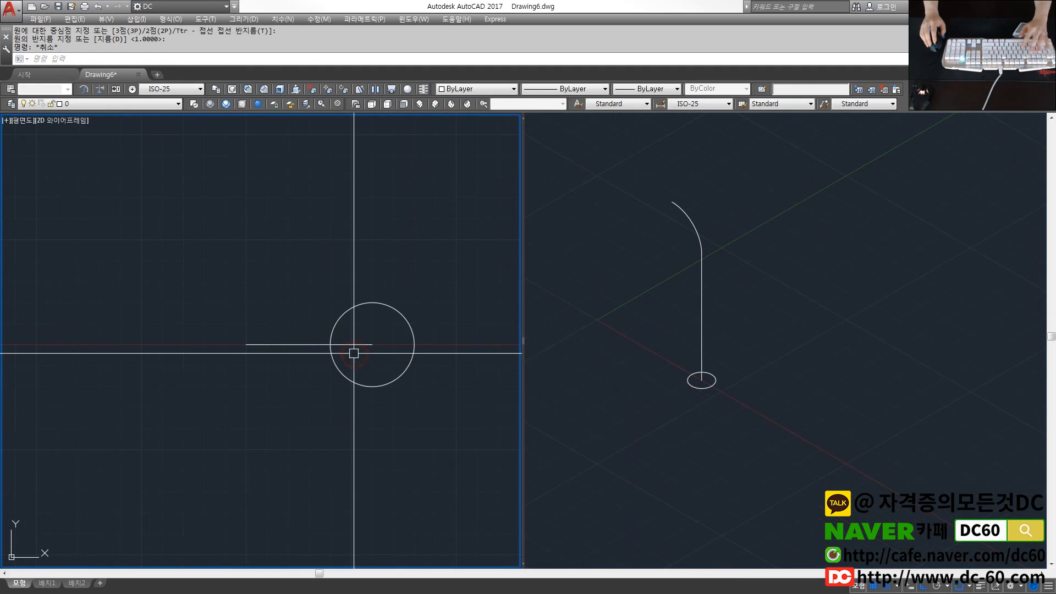
{"action": "type", "text": "h"}
{"action": "key", "text": "Return"}
{"action": "key", "text": "Escape"}
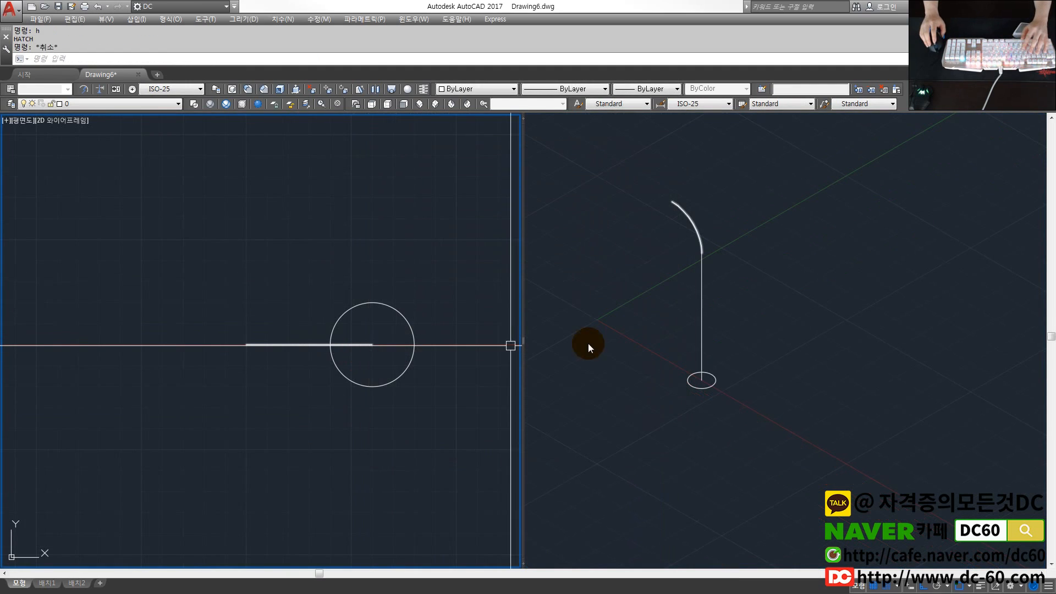
Step: Select the vertical line and the arc in the isometric view to check whether they are separate objects
{"action": "left_click", "coordinate": [721, 285]}
{"action": "left_click", "coordinate": [689, 296]}
{"action": "left_click", "coordinate": [713, 285]}
{"action": "left_click", "coordinate": [703, 270]}
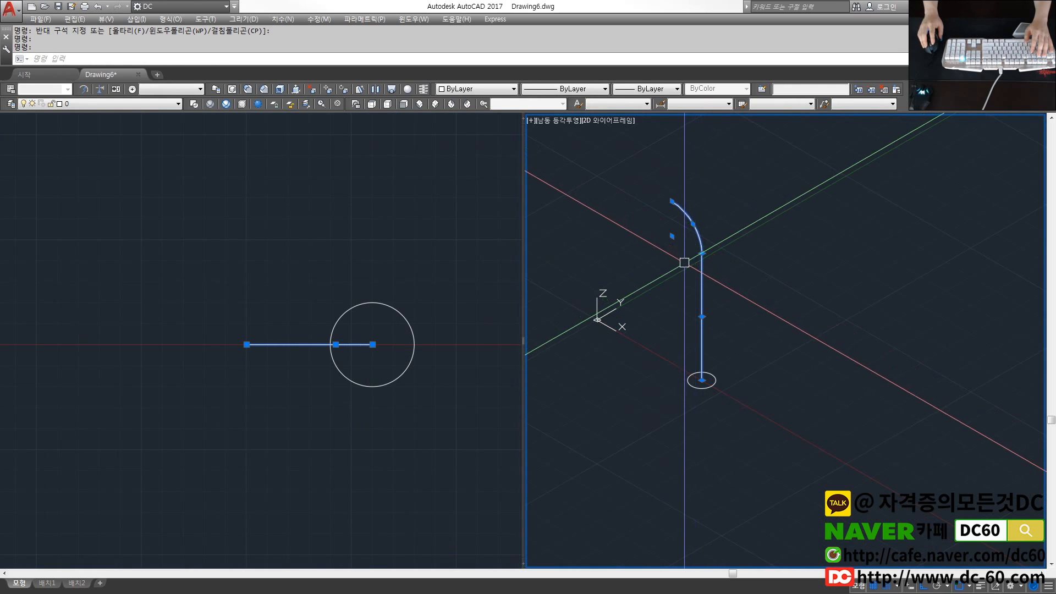
{"action": "key", "text": "Escape"}
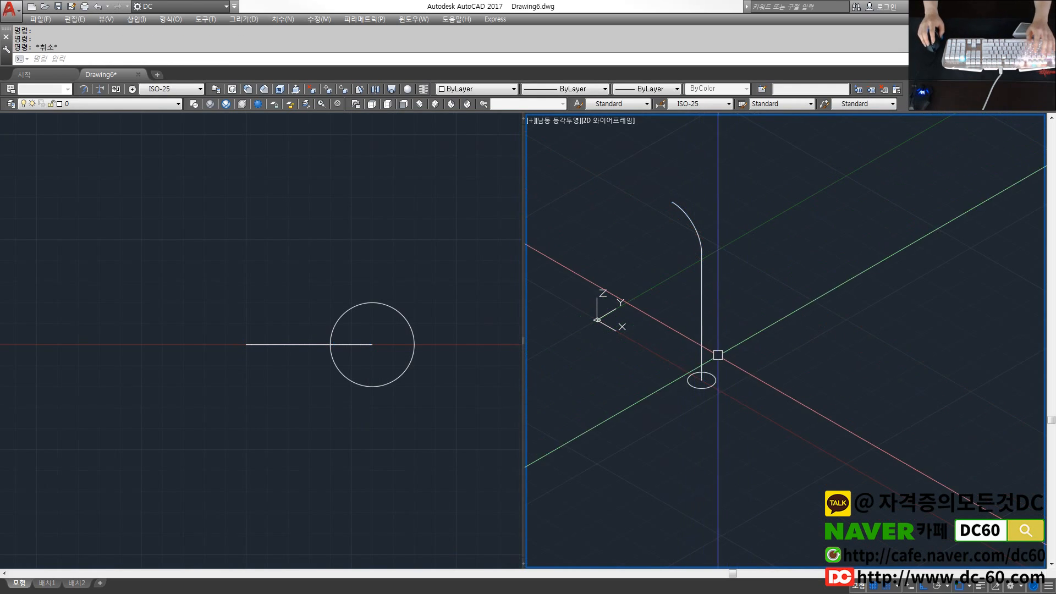
Step: Extrude the circle with the Path option, using the unjoined vertical line as the path
{"action": "type", "text": "ew"}
{"action": "key", "text": "space"}
{"action": "left_click", "coordinate": [714, 375]}
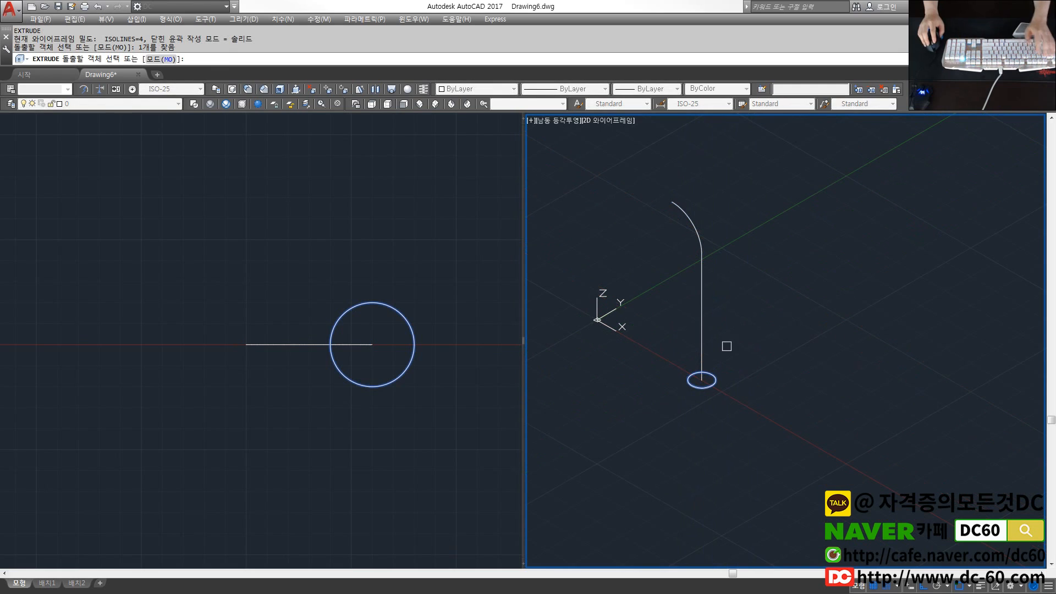
{"action": "key", "text": "space"}
{"action": "type", "text": "p"}
{"action": "key", "text": "space"}
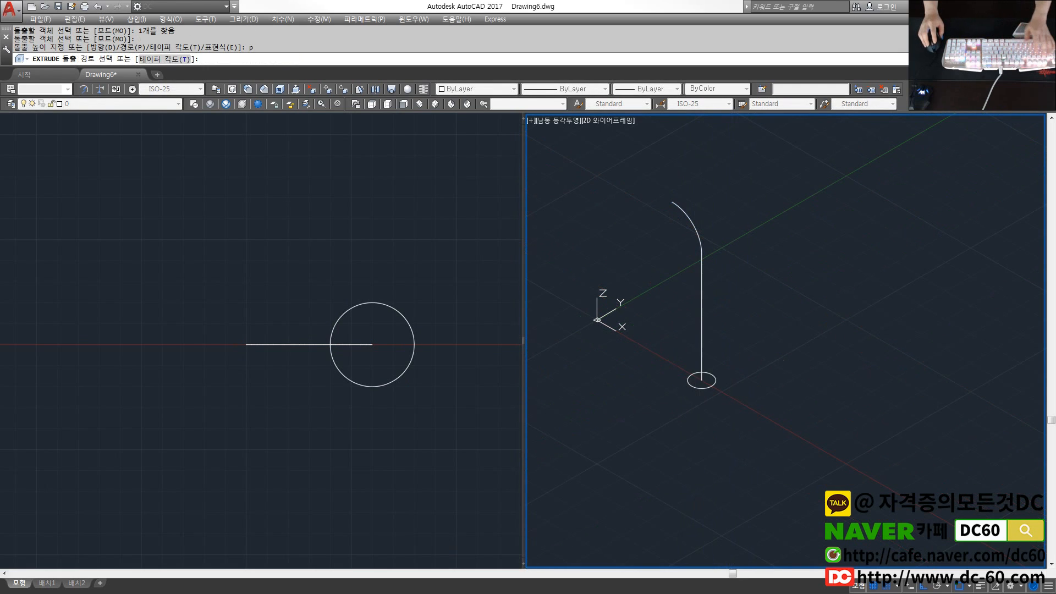
{"action": "left_click", "coordinate": [705, 248]}
{"action": "scroll", "coordinate": [708, 249], "scroll_direction": "up", "scroll_amount": 3}
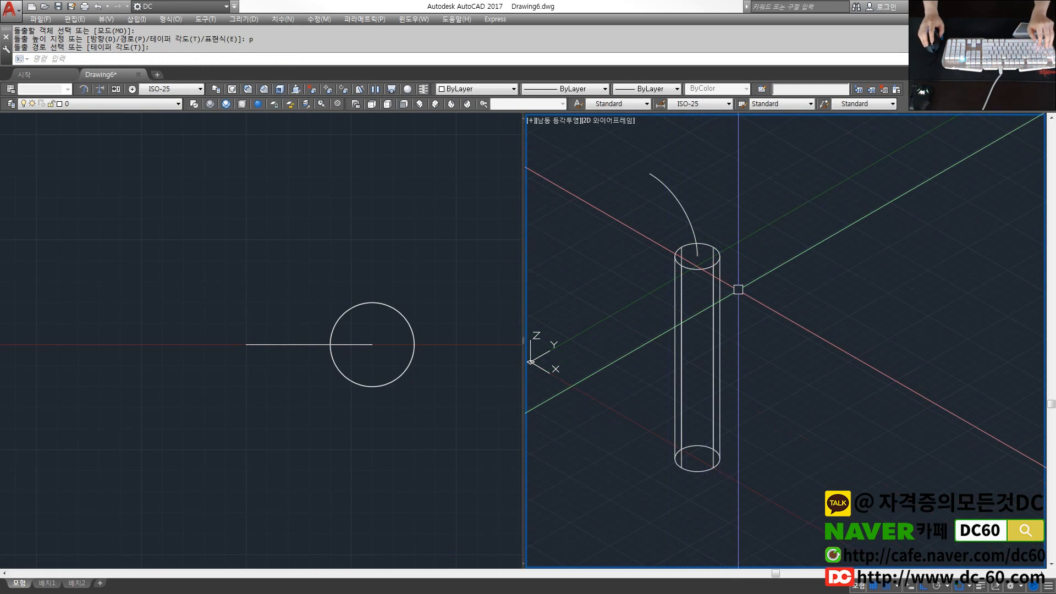
Step: Undo the extrusion along the vertical line
{"action": "scroll", "coordinate": [738, 289], "scroll_direction": "down", "scroll_amount": 3}
{"action": "key", "text": "ctrl+z"}
{"action": "key", "text": "Escape"}
{"action": "key", "text": "Escape"}
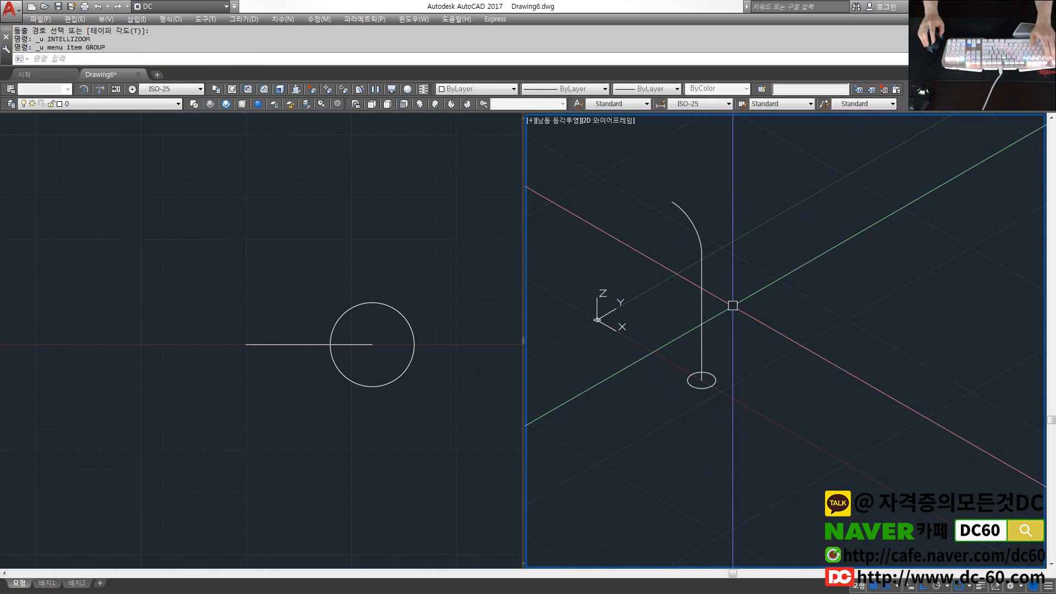
Step: Join the vertical line and the arc into a single polyline and check it by selecting it
{"action": "type", "text": "j"}
{"action": "key", "text": "space"}
{"action": "left_click", "coordinate": [721, 290]}
{"action": "left_click", "coordinate": [621, 175]}
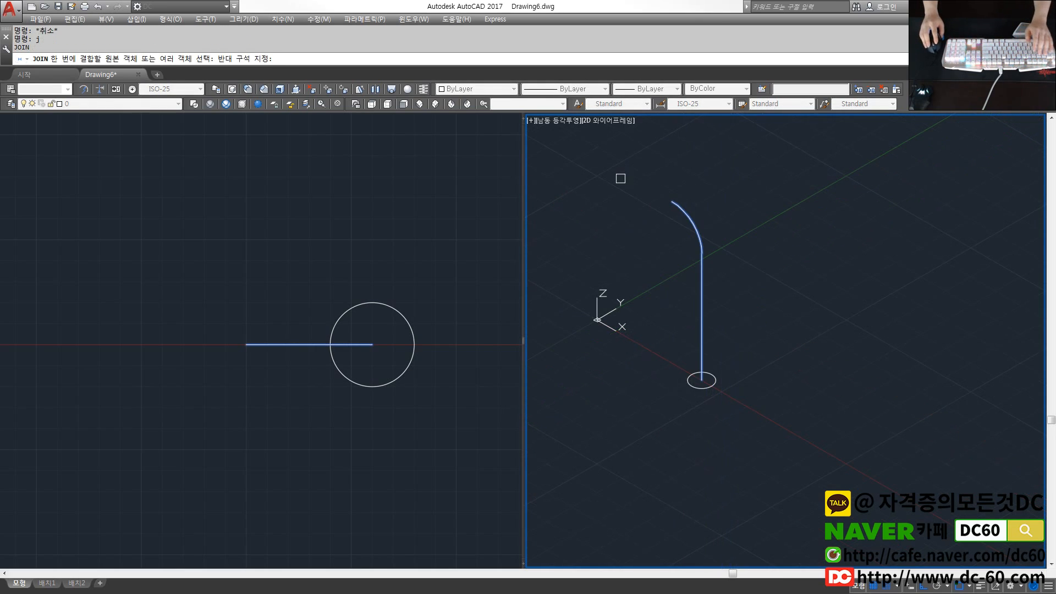
{"action": "key", "text": "space"}
{"action": "left_click", "coordinate": [701, 258]}
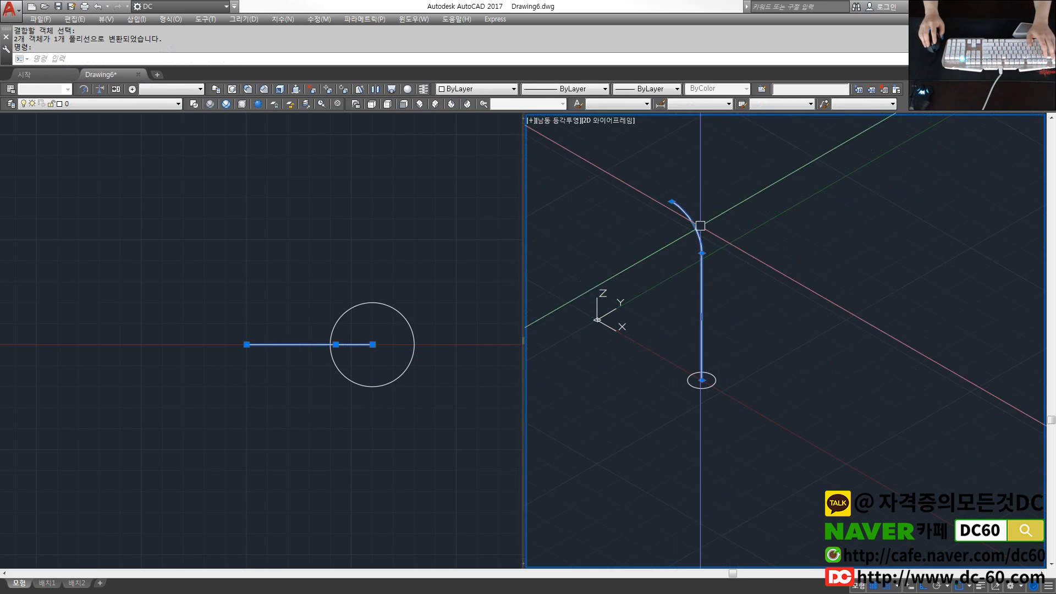
{"action": "key", "text": "Escape"}
Step: Extrude the circle with the Path option along the joined polyline to form a bent pipe
{"action": "type", "text": "ext"}
{"action": "key", "text": "space"}
{"action": "left_click", "coordinate": [714, 384]}
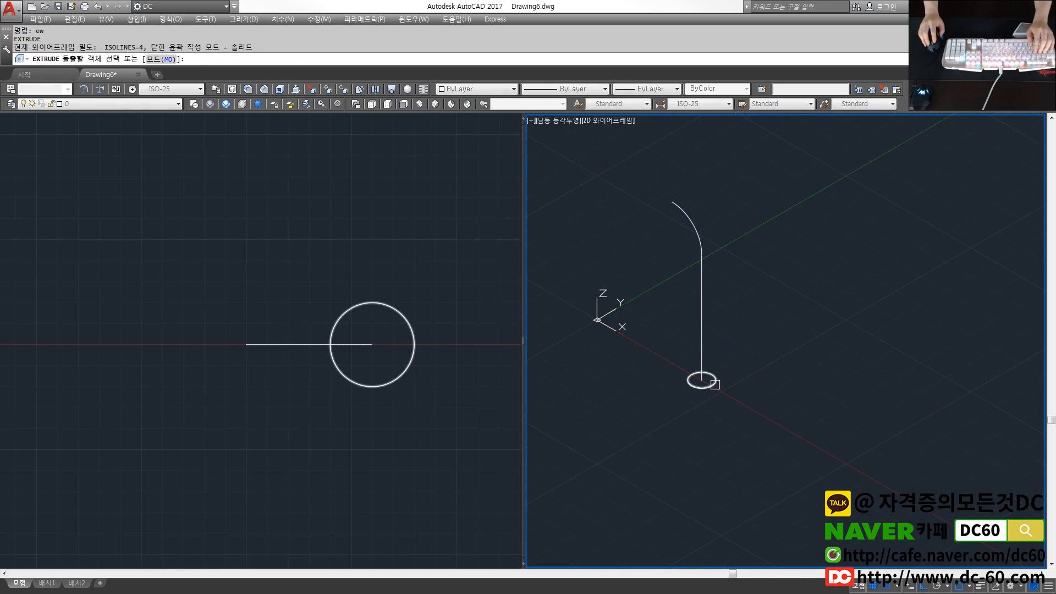
{"action": "key", "text": "space"}
{"action": "type", "text": "p"}
{"action": "key", "text": "space"}
{"action": "left_click", "coordinate": [701, 303]}
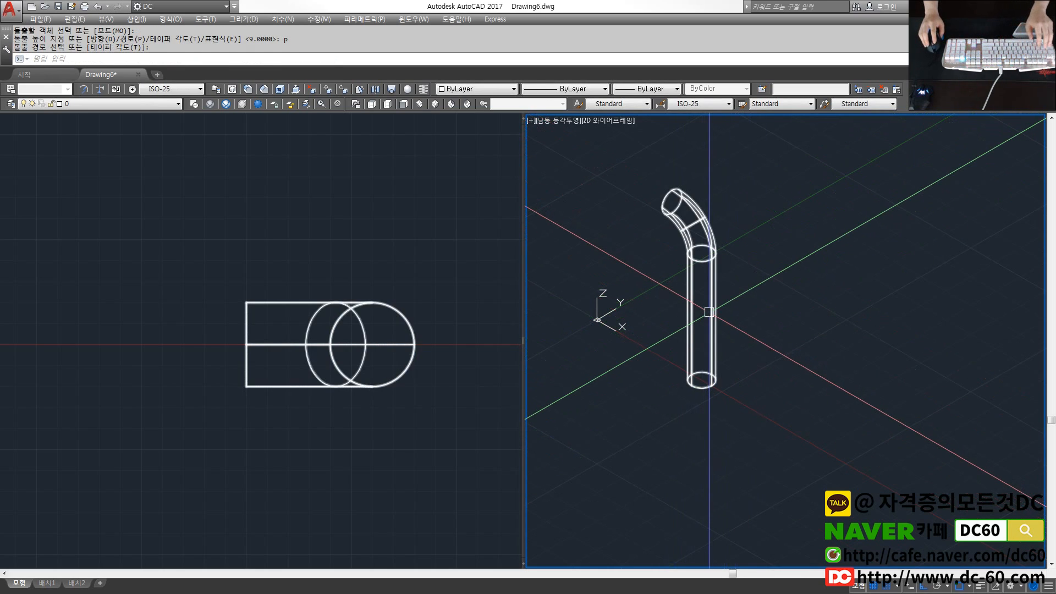
Step: Undo the extrusion along the joined polyline
{"action": "key", "text": "ctrl+z"}
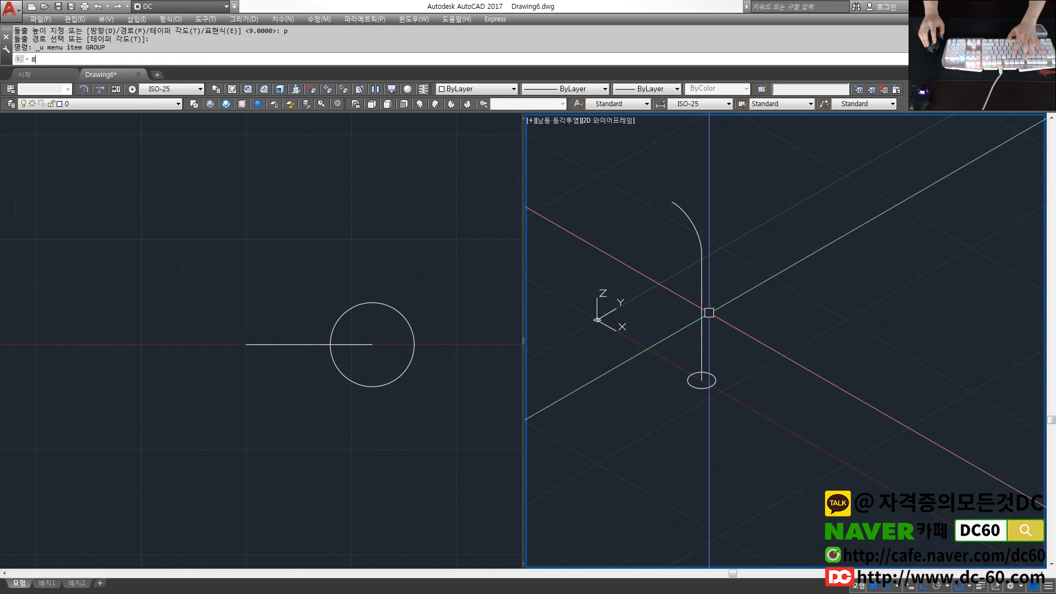
{"action": "key", "text": "Escape"}
{"action": "key", "text": "Escape"}
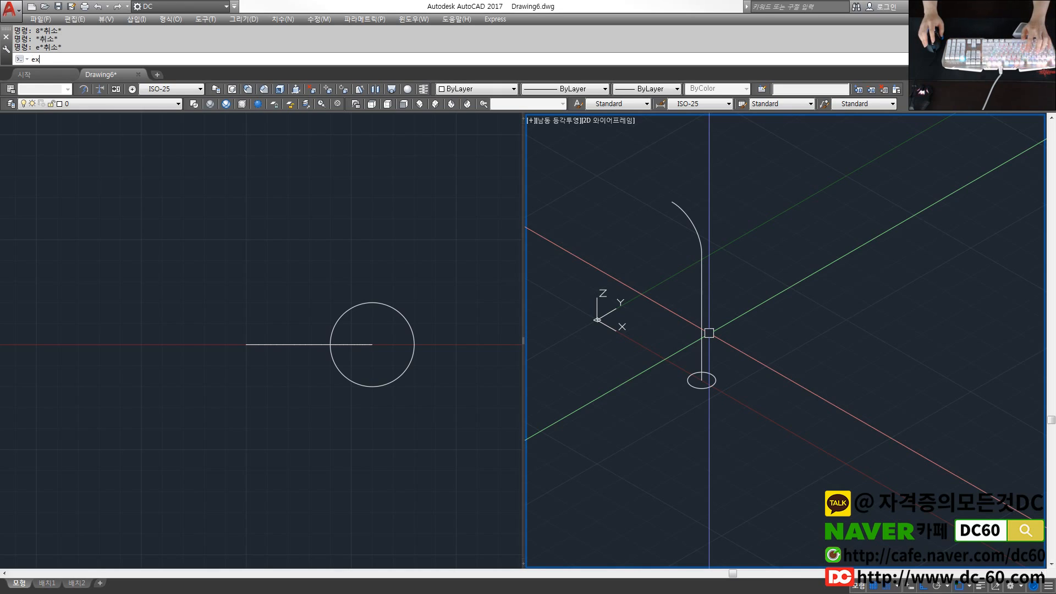
Step: Repeat the Path extrusion of the circle along the joined polyline and inspect the bent pipe
{"action": "key", "text": "Return"}
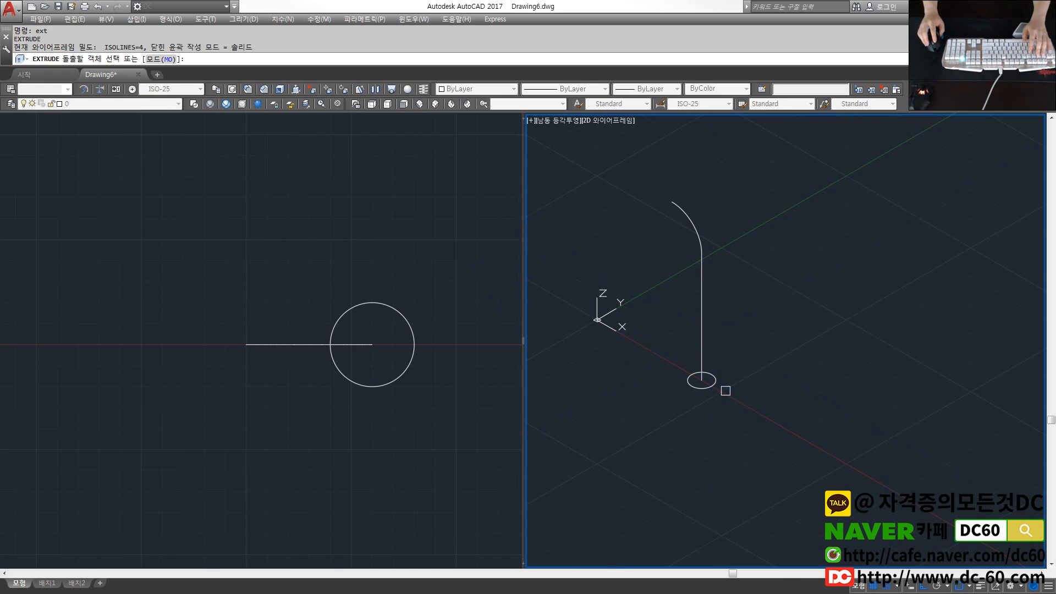
{"action": "left_click", "coordinate": [710, 381]}
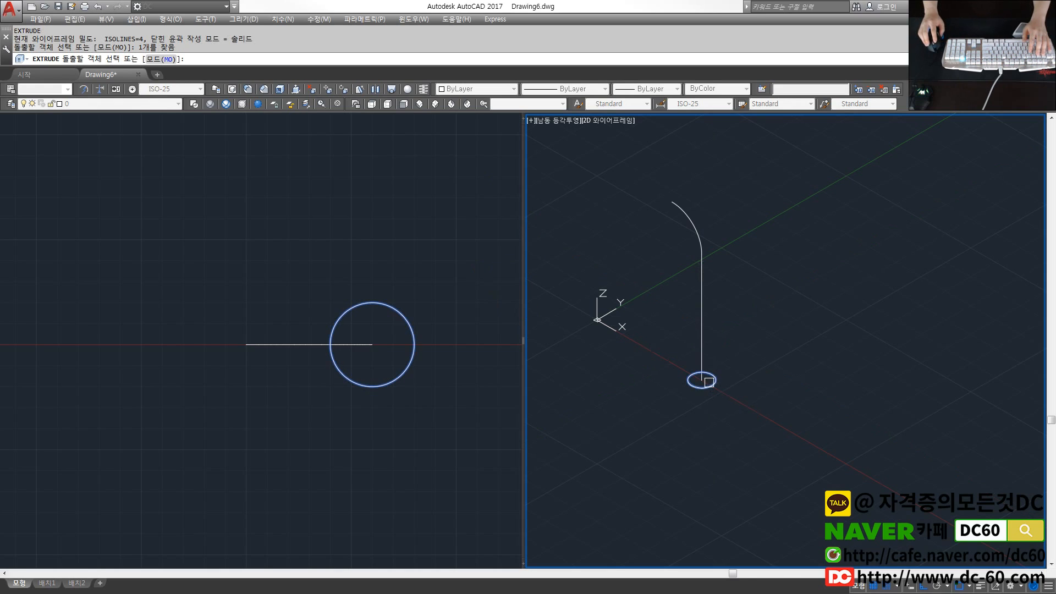
{"action": "key", "text": "Return"}
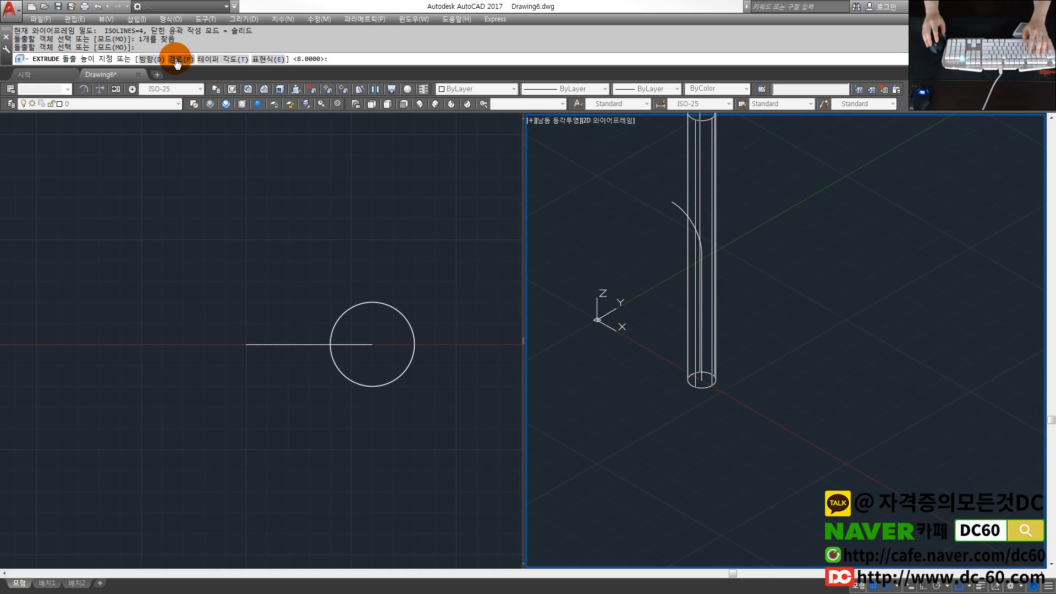
{"action": "type", "text": "p"}
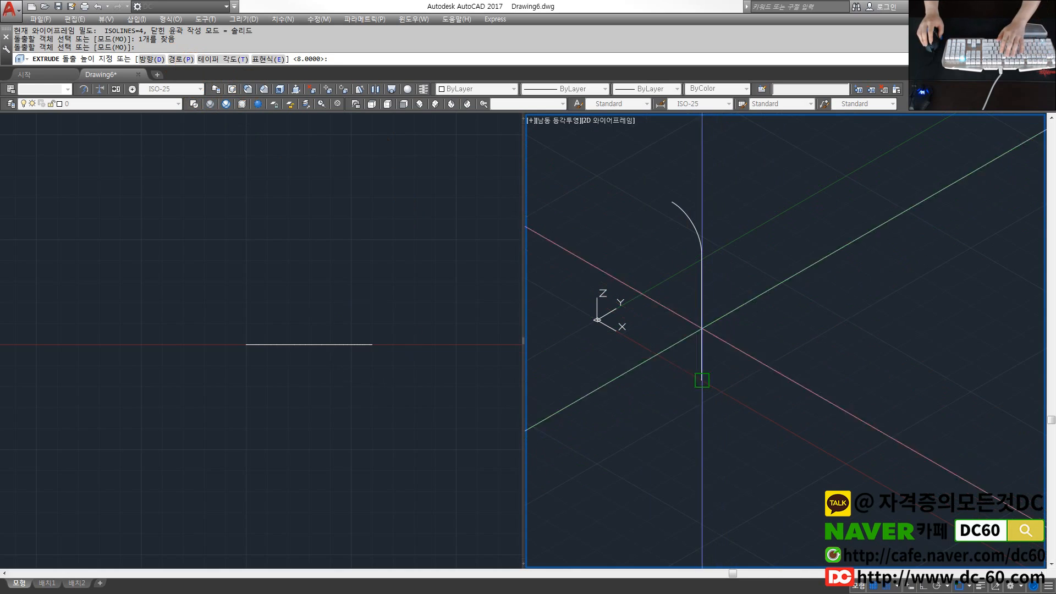
{"action": "key", "text": "Return"}
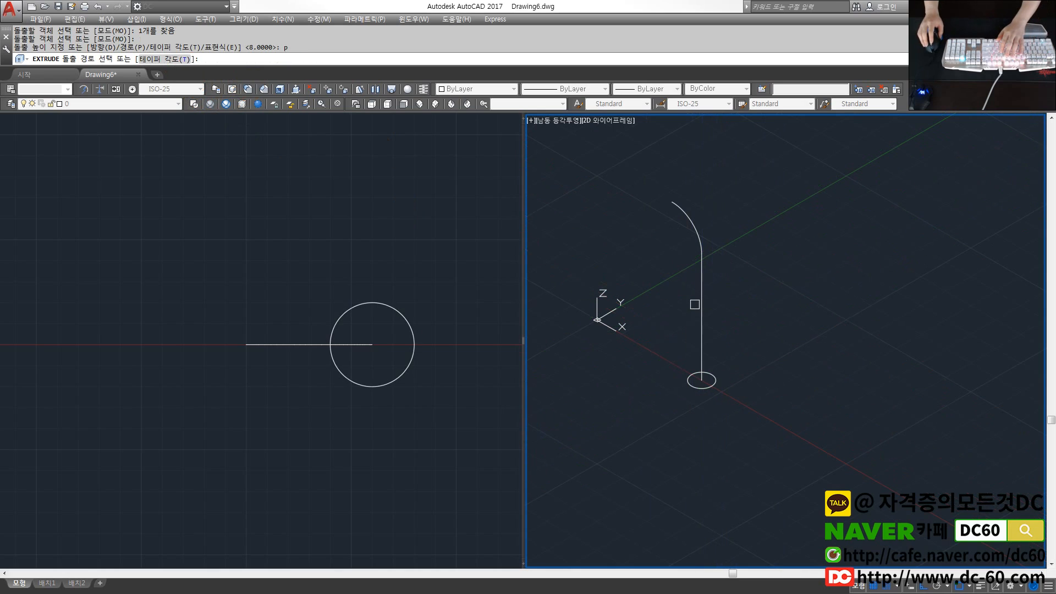
{"action": "left_click", "coordinate": [705, 266]}
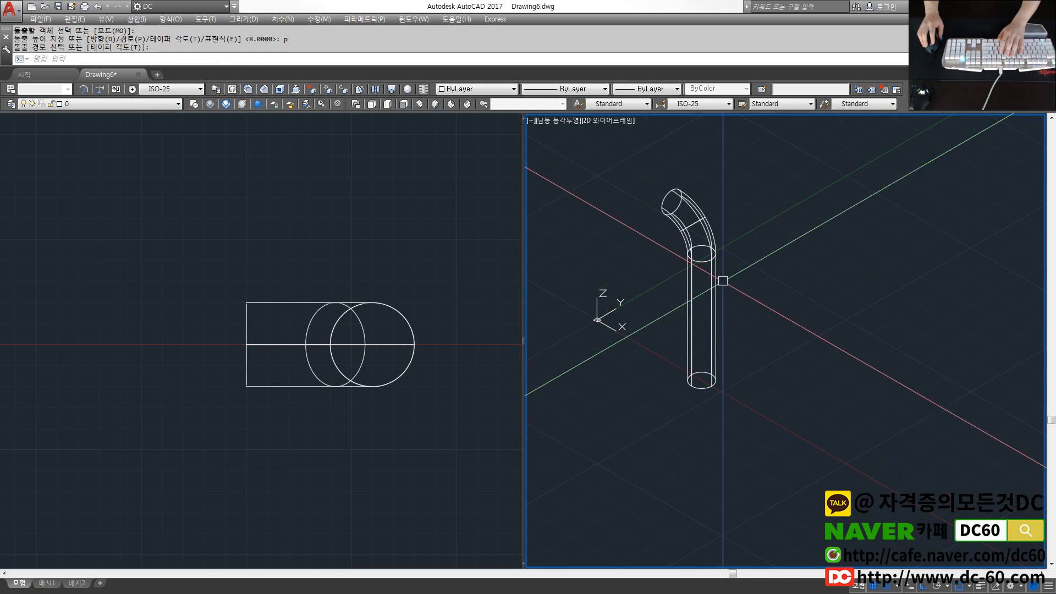
{"action": "scroll", "coordinate": [704, 214], "scroll_direction": "up", "scroll_amount": 3}
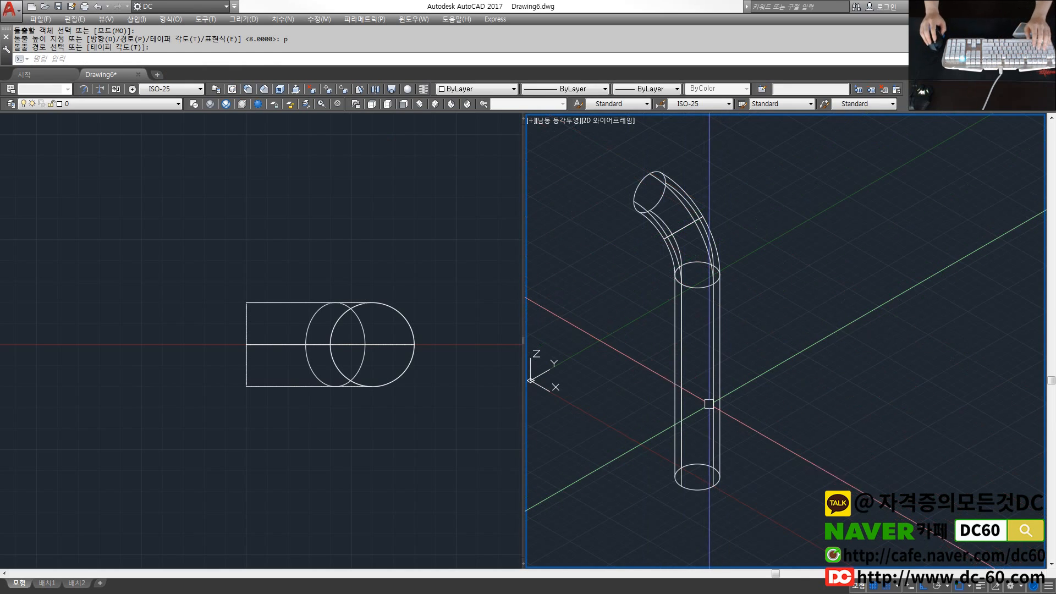
{"action": "mouse_move", "coordinate": [792, 319]}
{"action": "middle_mouse_down", "text": "shift"}
{"action": "mouse_move", "coordinate": [854, 302]}
{"action": "mouse_move", "coordinate": [785, 315]}
{"action": "middle_mouse_up", "text": "shift"}
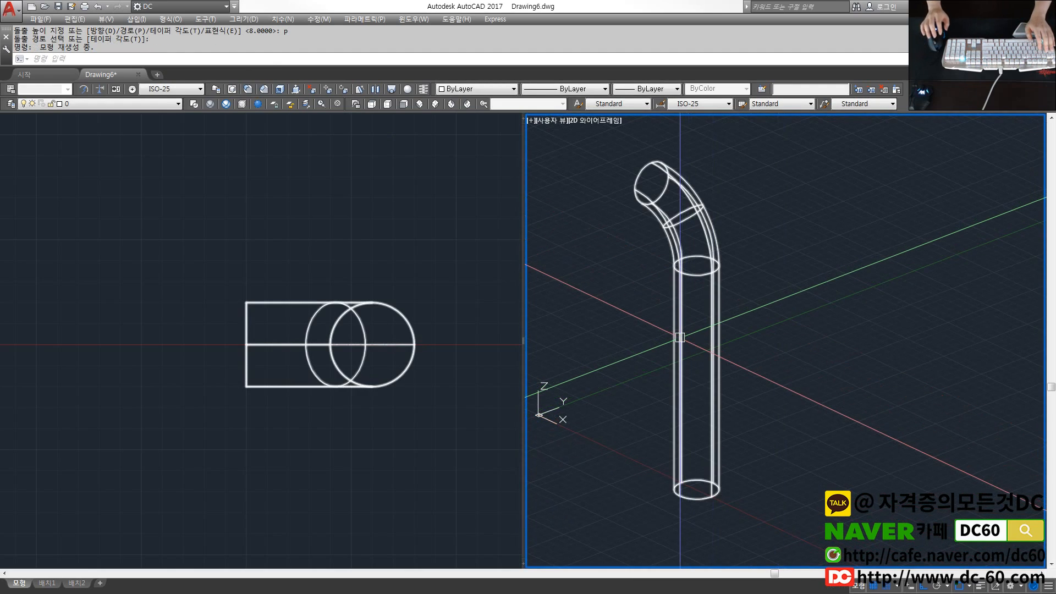
Step: Undo the view rotation and the repeated pipe extrusion
{"action": "key", "text": "ctrl+z"}
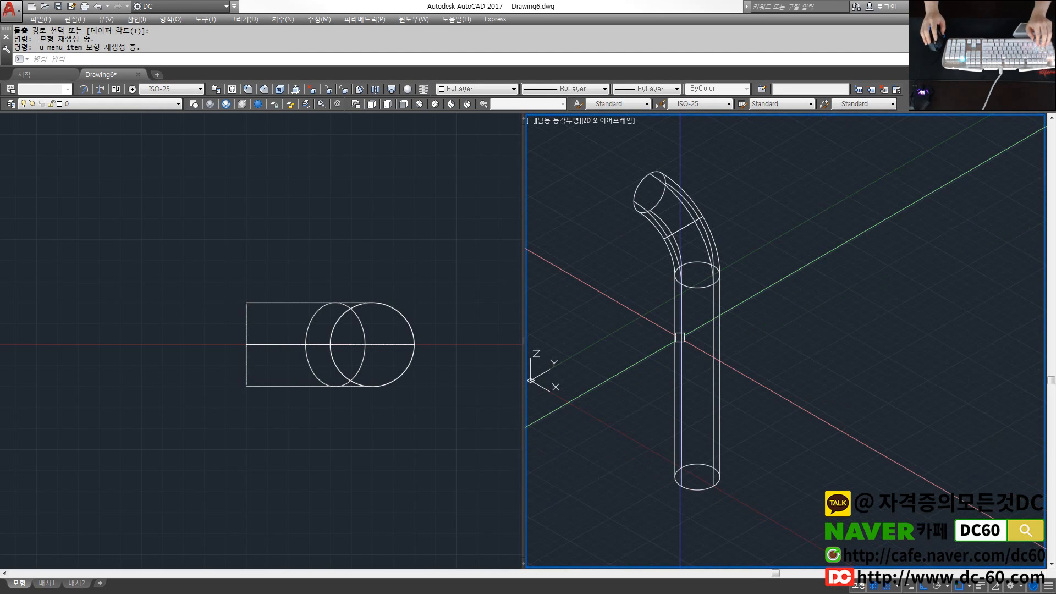
{"action": "key", "text": "ctrl+z"}
{"action": "key", "text": "ctrl+z"}
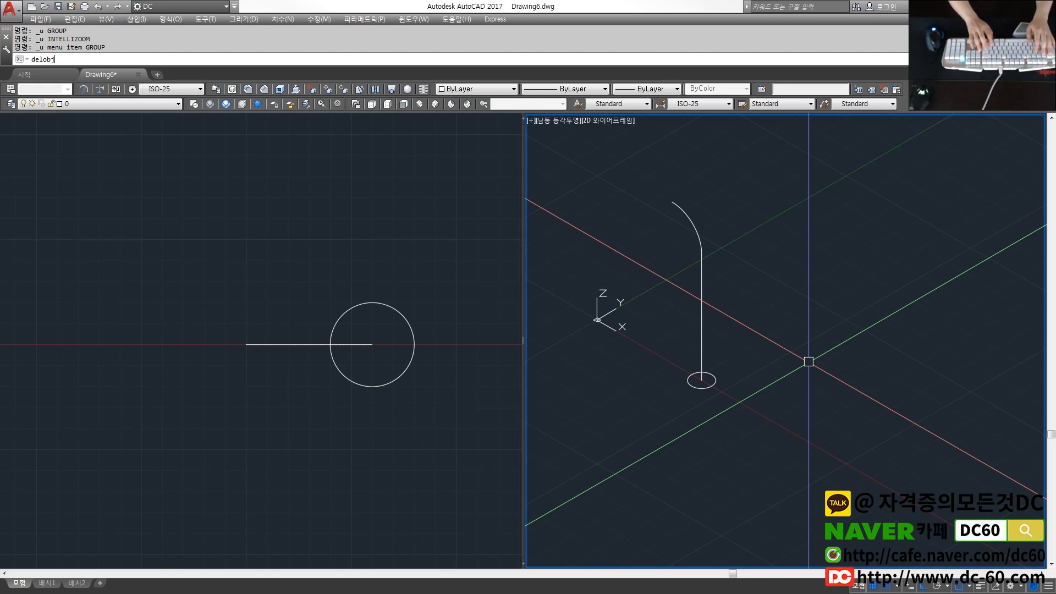
Step: Set the DELOBJ system variable to 1
{"action": "key", "text": "Return"}
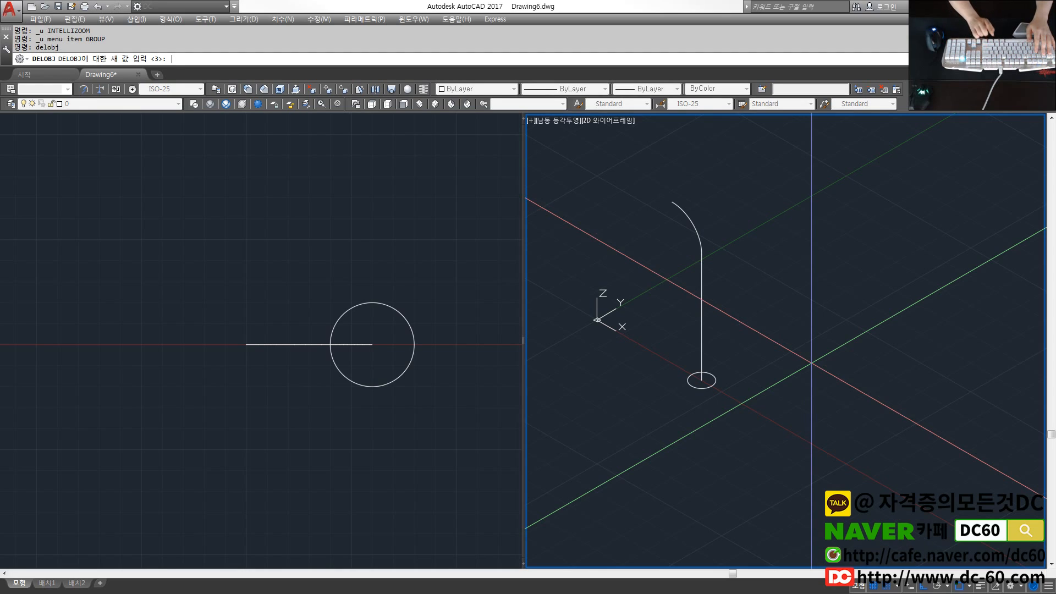
{"action": "type", "text": "1"}
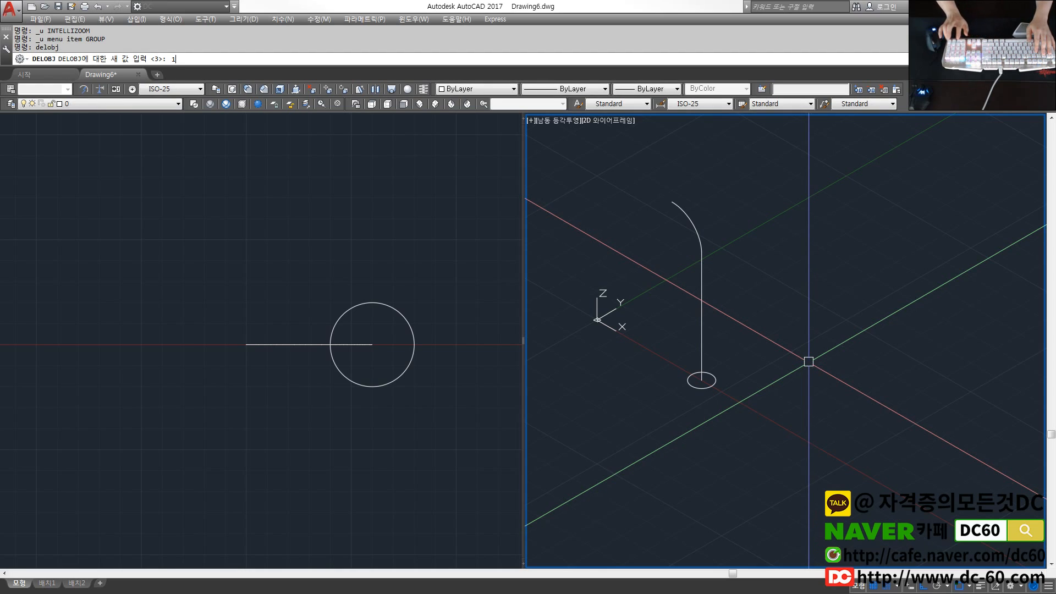
{"action": "key", "text": "Return"}
Step: Extrude the circle along the joined line-and-arc polyline with the Path option and look closely at the bend
{"action": "type", "text": "ext"}
{"action": "key", "text": "Return"}
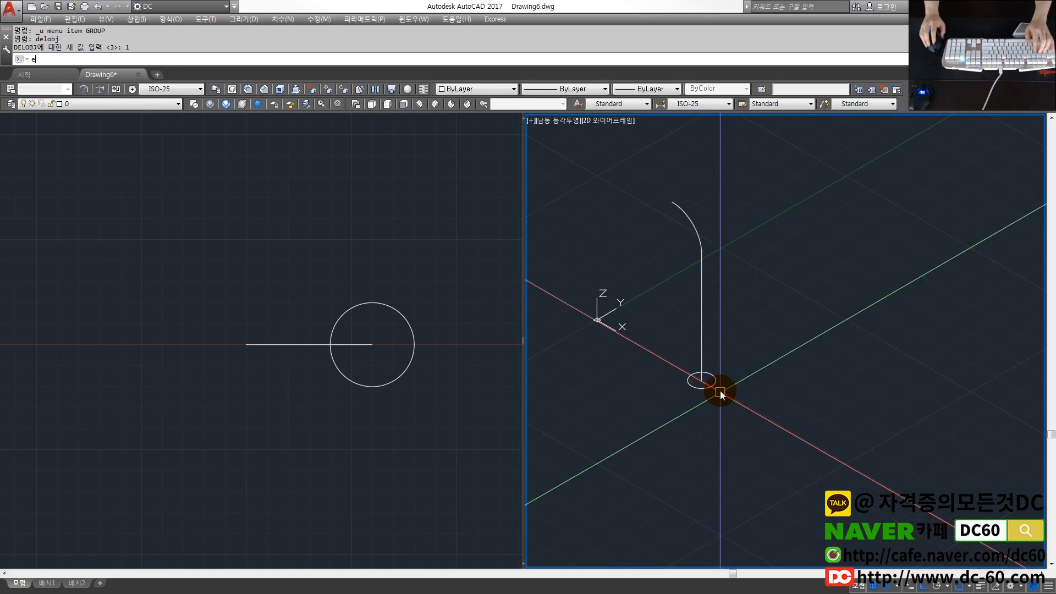
{"action": "left_click", "coordinate": [719, 383]}
{"action": "key", "text": "Return"}
{"action": "type", "text": "p"}
{"action": "key", "text": "Return"}
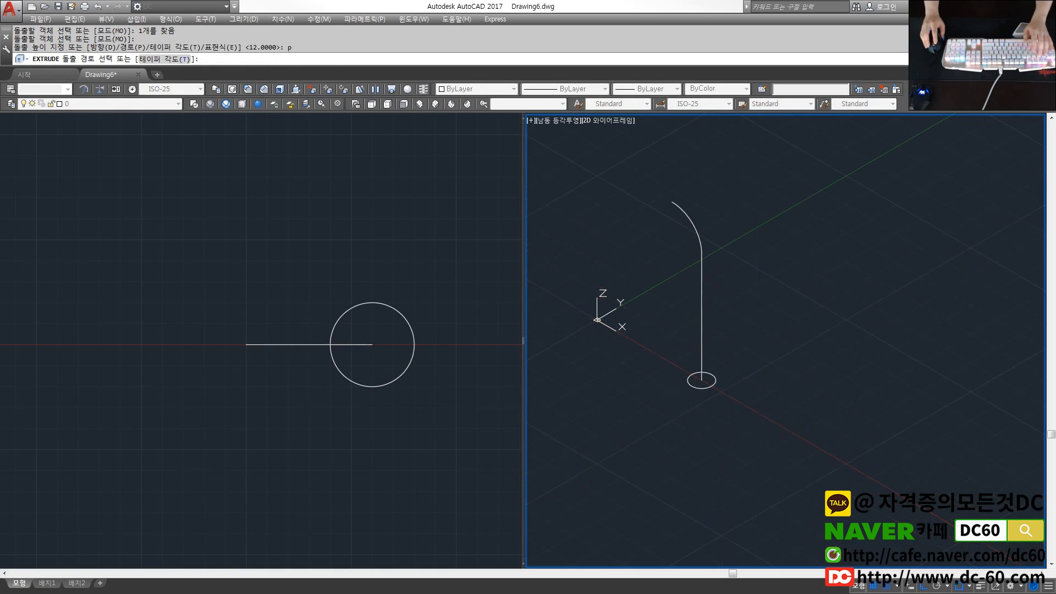
{"action": "left_click", "coordinate": [702, 263]}
{"action": "scroll", "coordinate": [692, 260], "scroll_direction": "up", "scroll_amount": 6}
{"action": "left_click", "coordinate": [741, 317]}
{"action": "left_click", "coordinate": [728, 330]}
{"action": "scroll", "coordinate": [731, 344], "scroll_direction": "down", "scroll_amount": 2}
{"action": "key", "text": "Escape"}
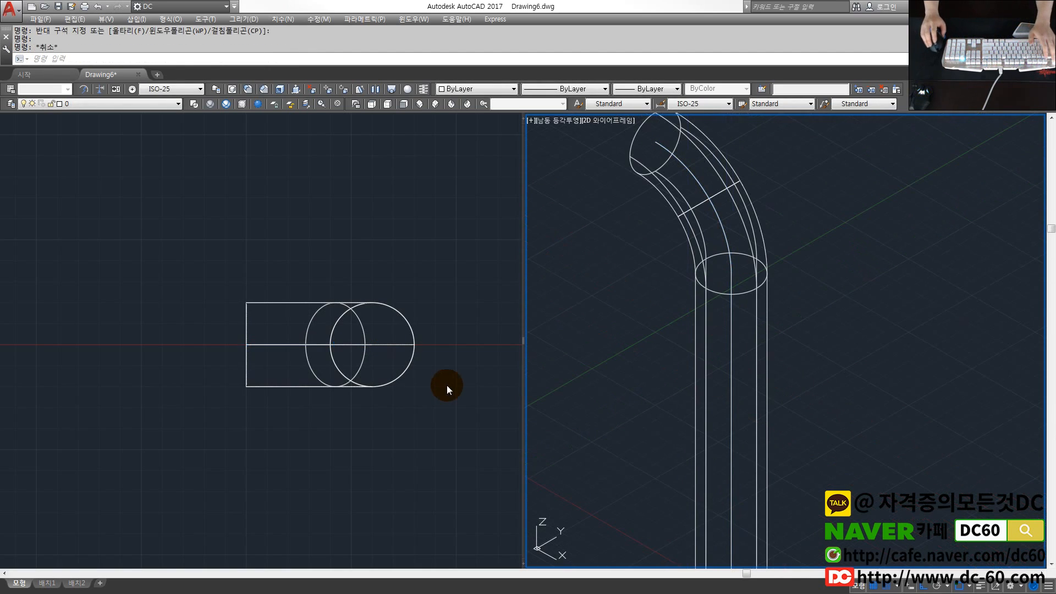
{"action": "key", "text": "Escape"}
Step: Draw a smaller concentric circle in the plan view at the pipe's base centre, about half the outer circle's radius
{"action": "left_click", "coordinate": [399, 357]}
{"action": "scroll", "coordinate": [681, 375], "scroll_direction": "down", "scroll_amount": 2}
{"action": "left_click", "coordinate": [702, 377]}
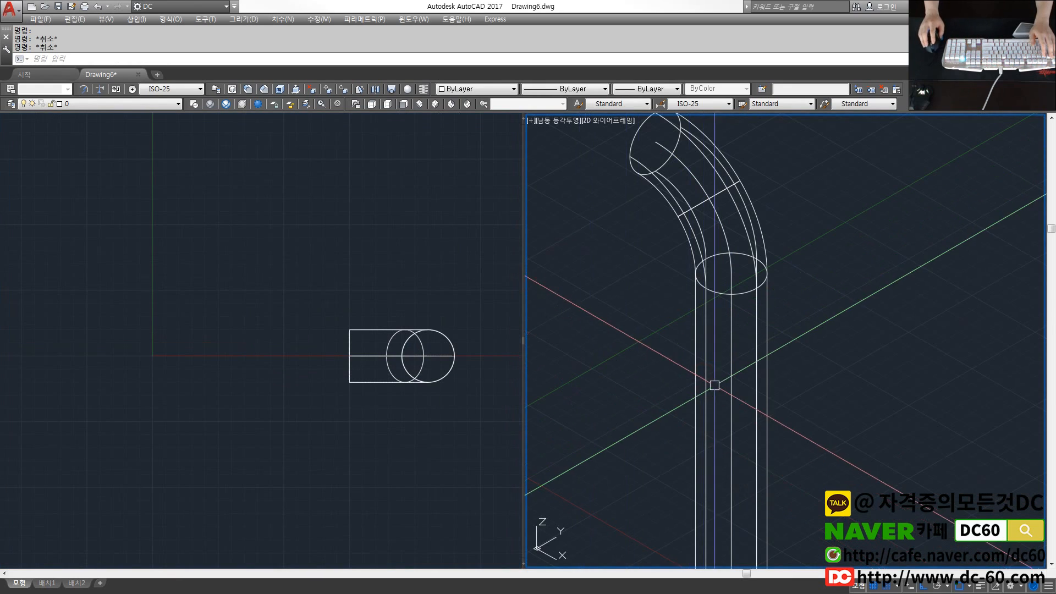
{"action": "middle_click_drag", "start_coordinate": [707, 371], "coordinate": [714, 291]}
{"action": "left_click", "coordinate": [440, 364]}
{"action": "scroll", "coordinate": [441, 364], "scroll_direction": "up", "scroll_amount": 4}
{"action": "type", "text": "c"}
{"action": "key", "text": "Return"}
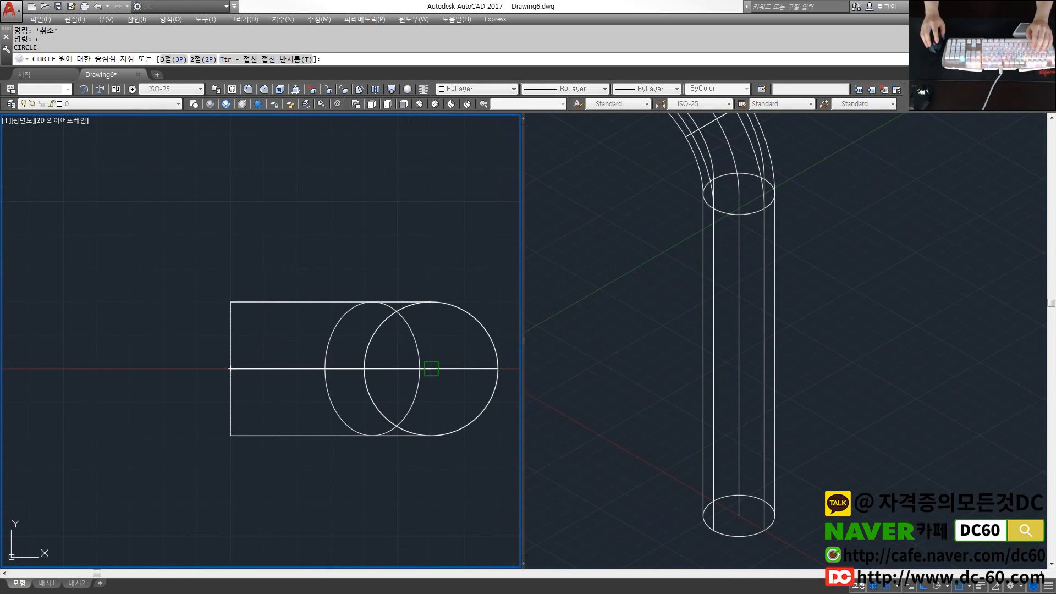
{"action": "left_click", "coordinate": [432, 369]}
{"action": "key", "text": "Escape"}
Step: Extrude the inner circle along the same joined polyline with the Path option
{"action": "left_click", "coordinate": [776, 510]}
{"action": "type", "text": "ext"}
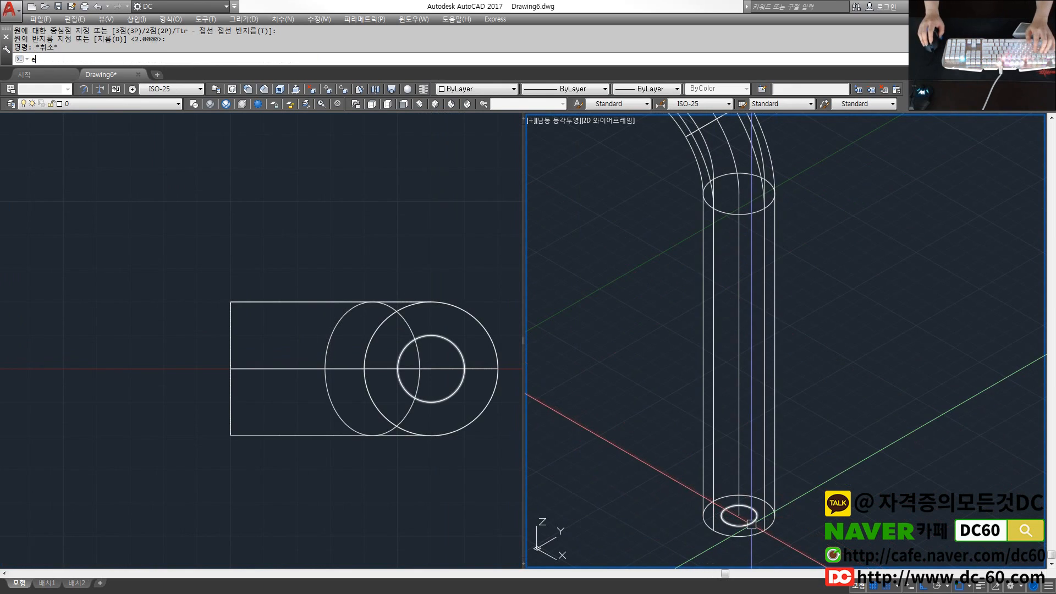
{"action": "key", "text": "Return"}
{"action": "left_click", "coordinate": [752, 523]}
{"action": "key", "text": "Return"}
{"action": "type", "text": "p"}
{"action": "key", "text": "Return"}
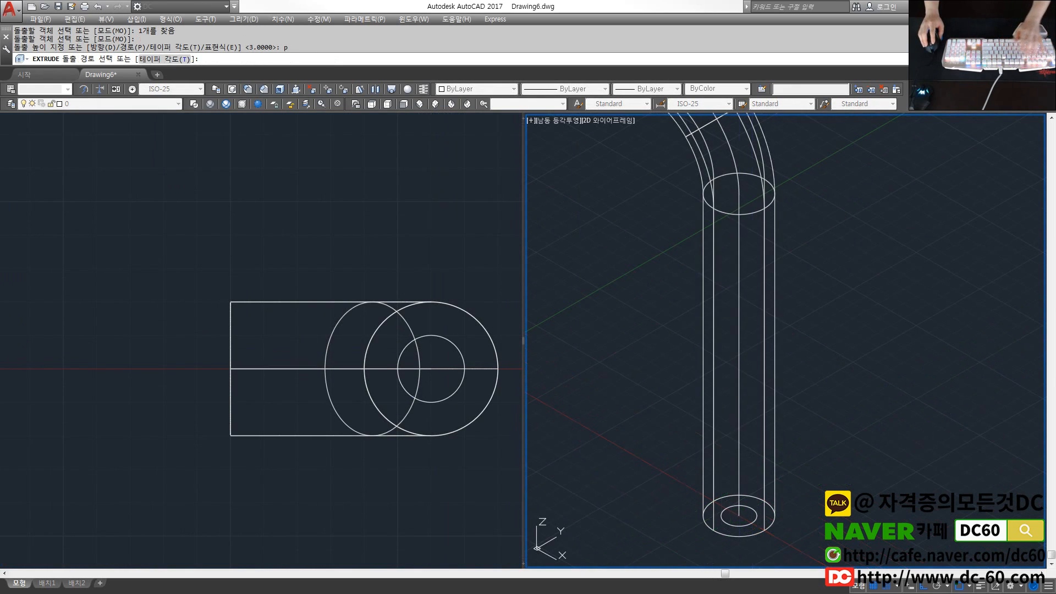
{"action": "scroll", "coordinate": [739, 444], "scroll_direction": "down", "scroll_amount": 3}
{"action": "key", "text": "Escape"}
Step: Apply the Shades of Gray visual style to the 3D view and orbit to the pipe's open end
{"action": "type", "text": "g"}
{"action": "key", "text": "Return"}
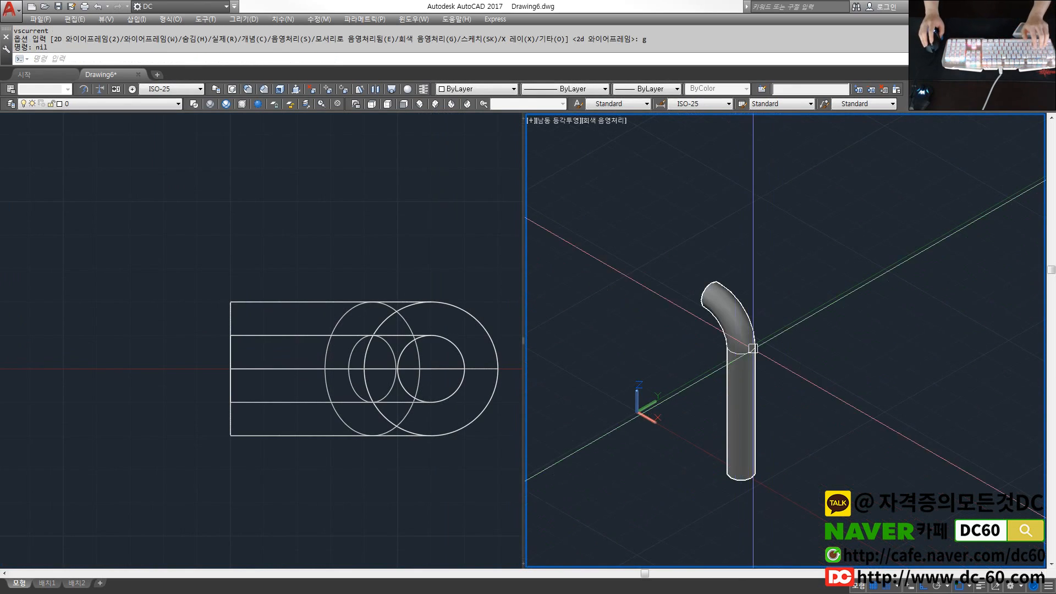
{"action": "middle_click_drag", "start_coordinate": [752, 349], "coordinate": [931, 332], "text": "shift"}
{"action": "scroll", "coordinate": [727, 284], "scroll_direction": "up", "scroll_amount": 3}
Step: Subtract the inner pipe from the outer pipe, picking the inner solid in the plan view
{"action": "type", "text": "su"}
{"action": "key", "text": "Return"}
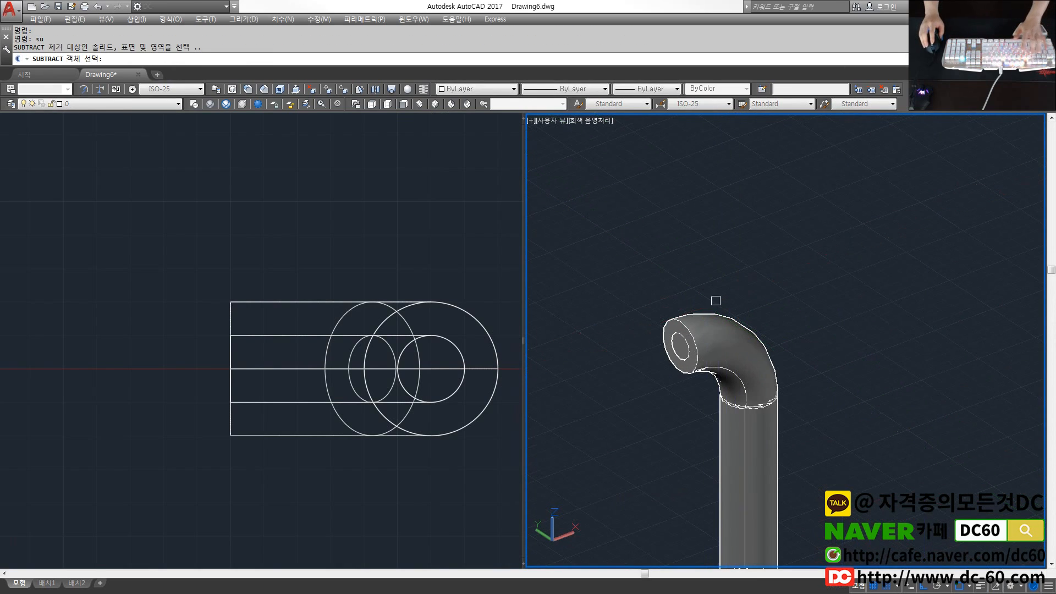
{"action": "left_click", "coordinate": [702, 335]}
{"action": "key", "text": "Return"}
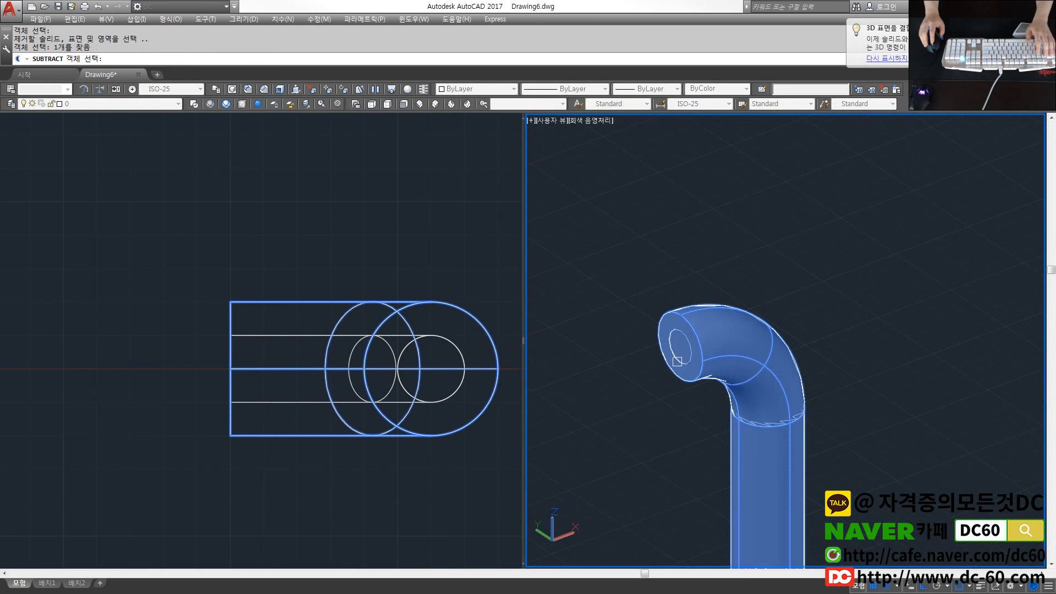
{"action": "key", "text": "Return"}
{"action": "key", "text": "space"}
{"action": "left_click", "coordinate": [712, 353]}
{"action": "key", "text": "space"}
{"action": "left_click", "coordinate": [680, 354]}
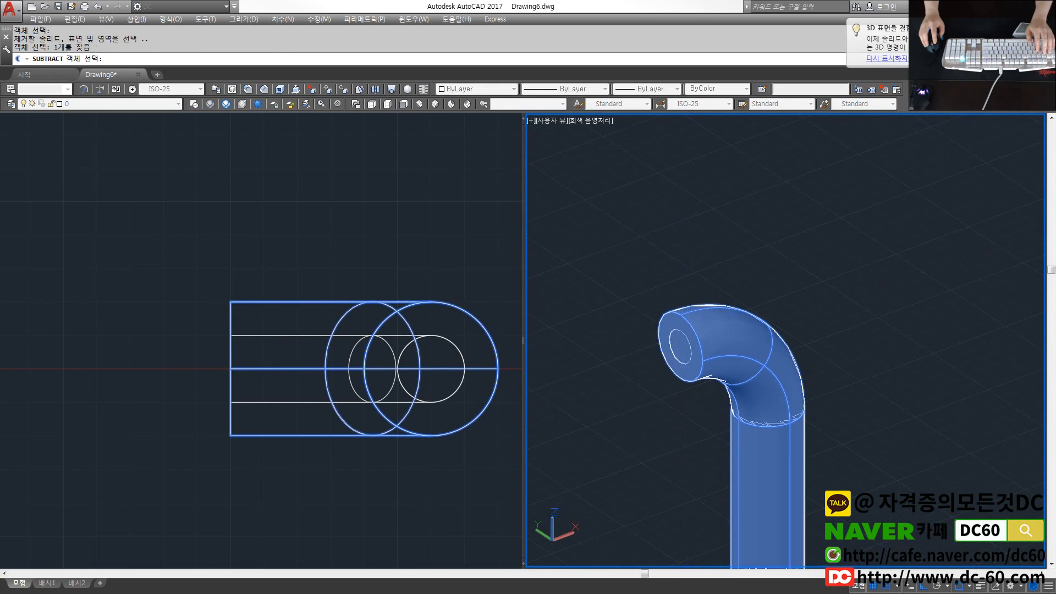
{"action": "key", "text": "space"}
{"action": "left_click", "coordinate": [349, 373]}
{"action": "key", "text": "space"}
{"action": "left_click", "coordinate": [387, 308]}
{"action": "key", "text": "space"}
{"action": "left_click", "coordinate": [411, 337]}
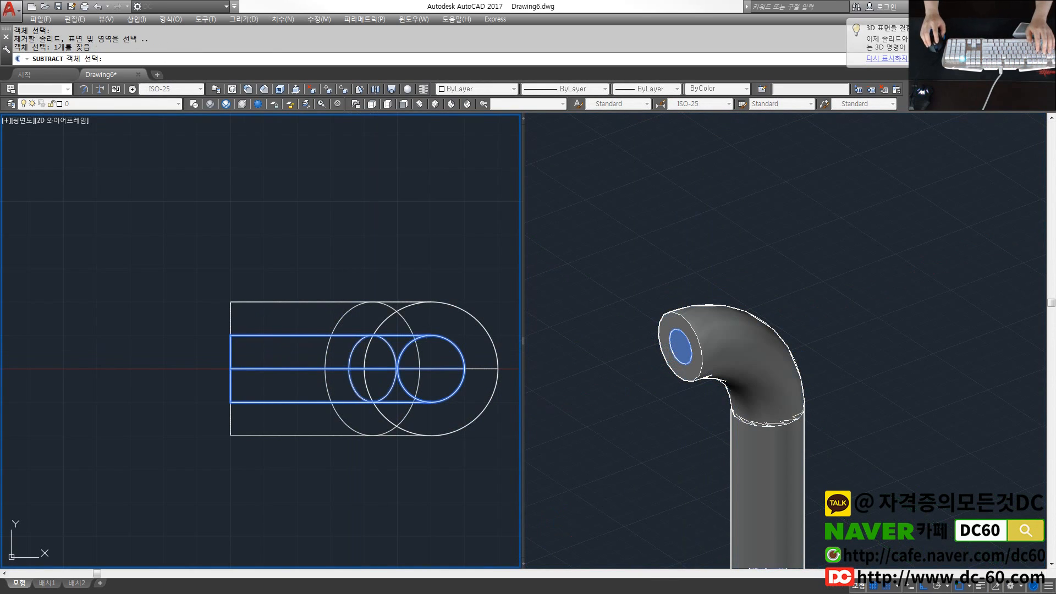
{"action": "key", "text": "space"}
Step: Show the 3D view as a single viewport and examine the hollow bent pipe from several angles
{"action": "left_click", "coordinate": [858, 391]}
{"action": "scroll", "coordinate": [807, 399], "scroll_direction": "down", "scroll_amount": 2}
{"action": "key", "text": "space"}
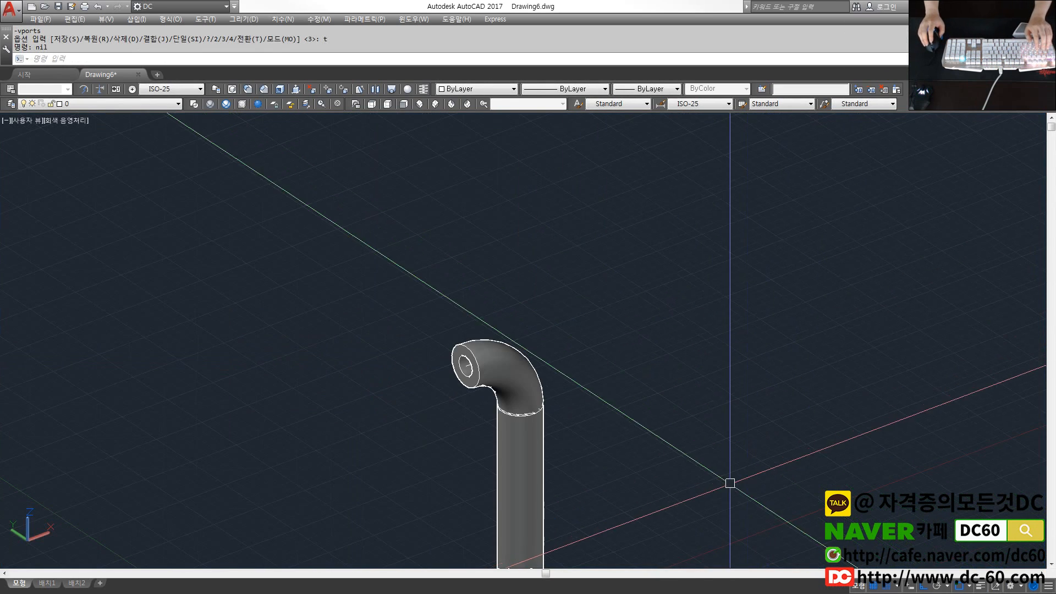
{"action": "middle_click_drag", "start_coordinate": [728, 484], "coordinate": [784, 456], "text": "shift"}
{"action": "middle_click_drag", "start_coordinate": [655, 485], "coordinate": [571, 363], "text": "shift"}
{"action": "scroll", "coordinate": [503, 374], "scroll_direction": "up", "scroll_amount": 5}
{"action": "middle_click_drag", "start_coordinate": [493, 380], "coordinate": [539, 401], "text": "shift"}
{"action": "scroll", "coordinate": [532, 396], "scroll_direction": "down", "scroll_amount": 10}
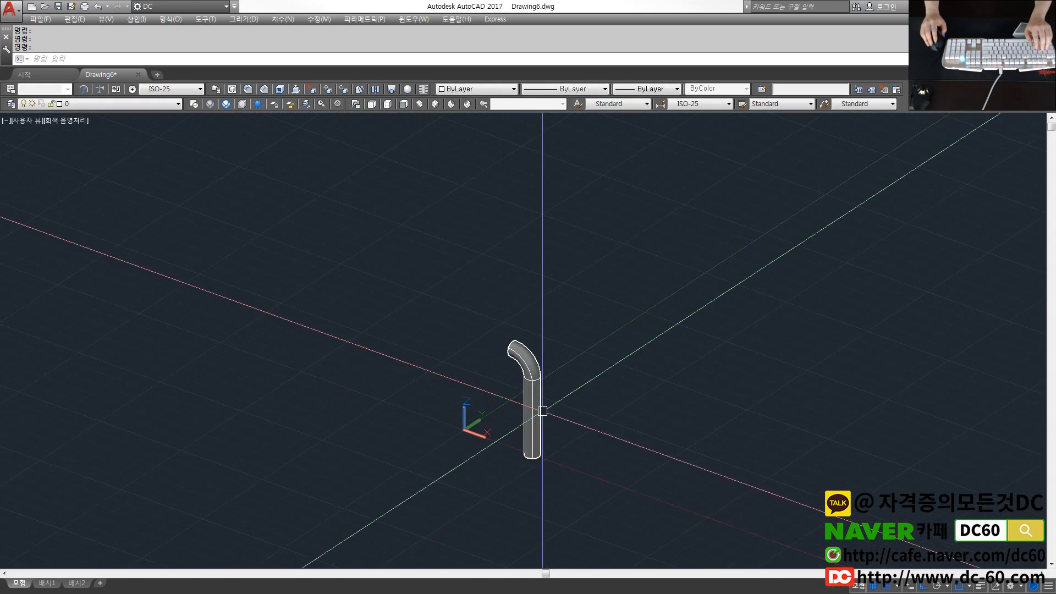
{"action": "scroll", "coordinate": [542, 332], "scroll_direction": "up", "scroll_amount": 3}
Step: Undo the orbits, the single-viewport display and the subtraction of the inner pipe
{"action": "key", "text": "ctrl+z"}
{"action": "key", "text": "ctrl+z"}
{"action": "key", "text": "ctrl+z"}
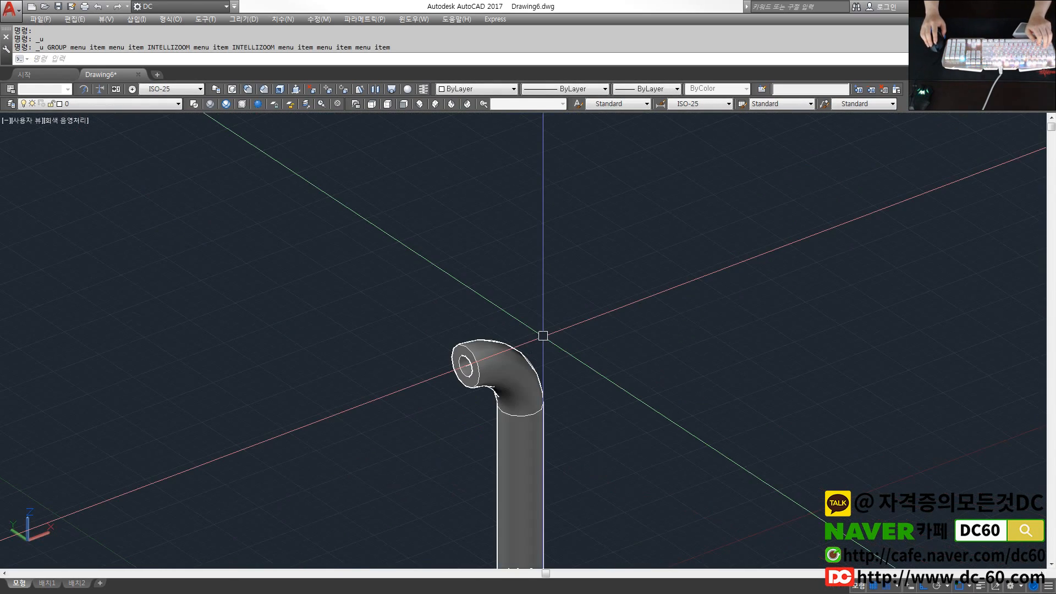
{"action": "left_click", "coordinate": [469, 383]}
{"action": "left_click", "coordinate": [684, 375]}
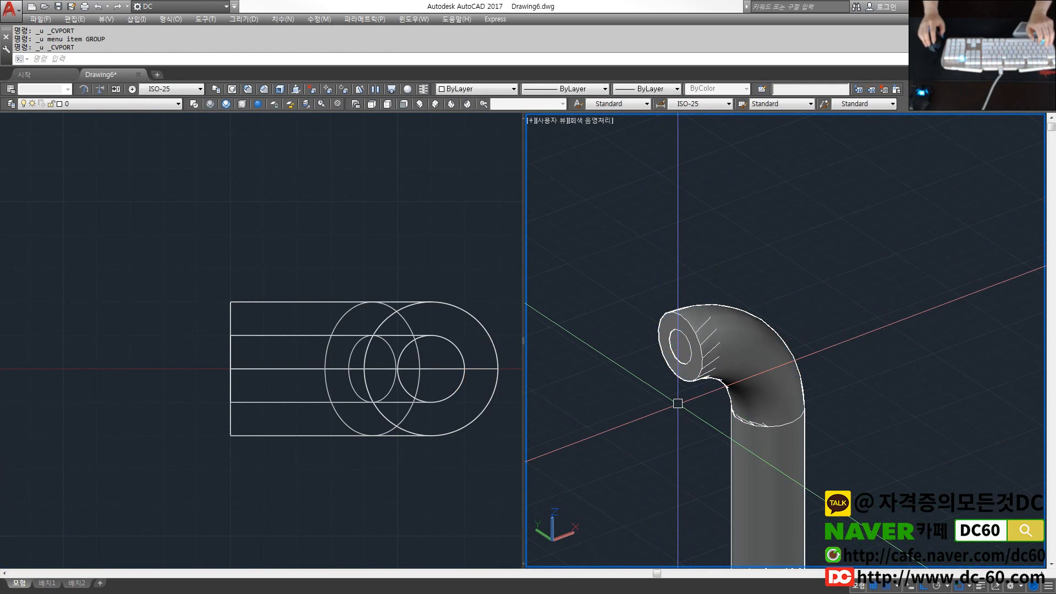
{"action": "key", "text": "ctrl+z"}
{"action": "key", "text": "ctrl+z"}
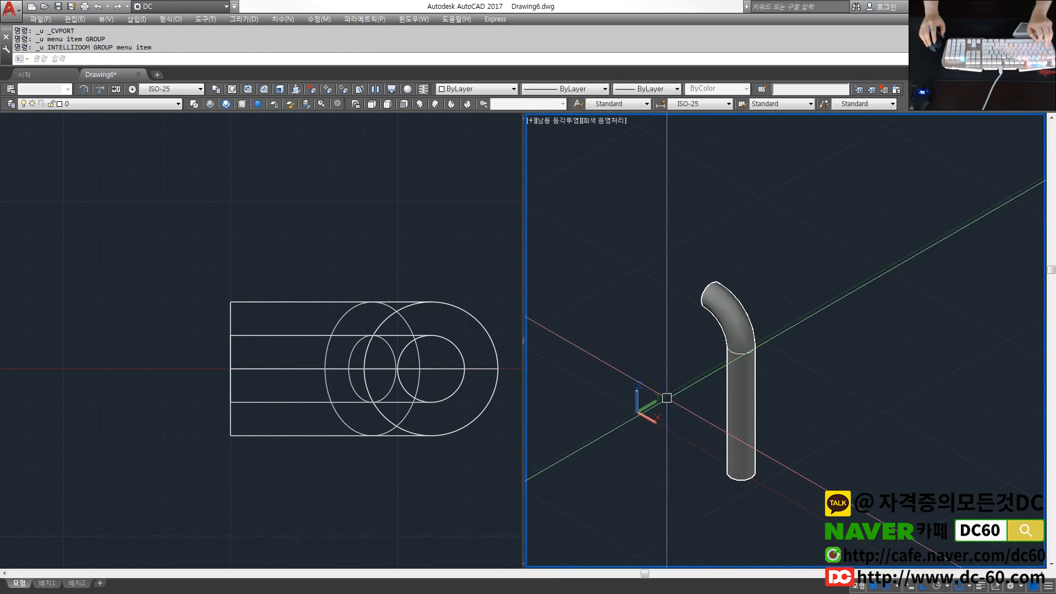
Step: Undo the gray shading together with the inner pipe's extrusion and its concentric circle
{"action": "key", "text": "ctrl+z"}
{"action": "key", "text": "ctrl+z"}
{"action": "left_click", "coordinate": [678, 379]}
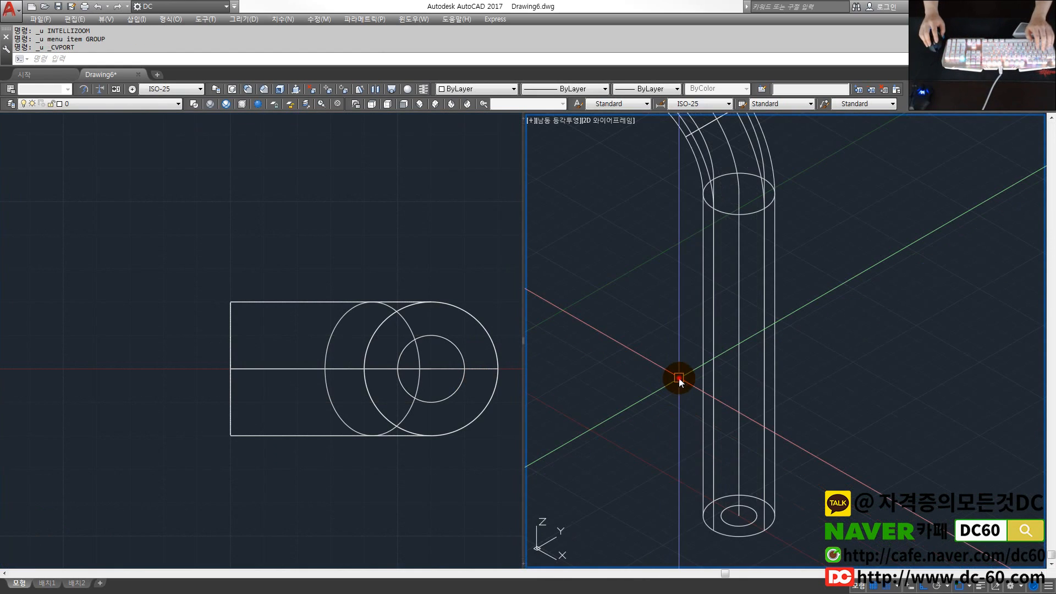
{"action": "key", "text": "ctrl+z"}
{"action": "key", "text": "ctrl+z"}
{"action": "key", "text": "ctrl+z"}
{"action": "key", "text": "ctrl+z"}
{"action": "key", "text": "ctrl+z"}
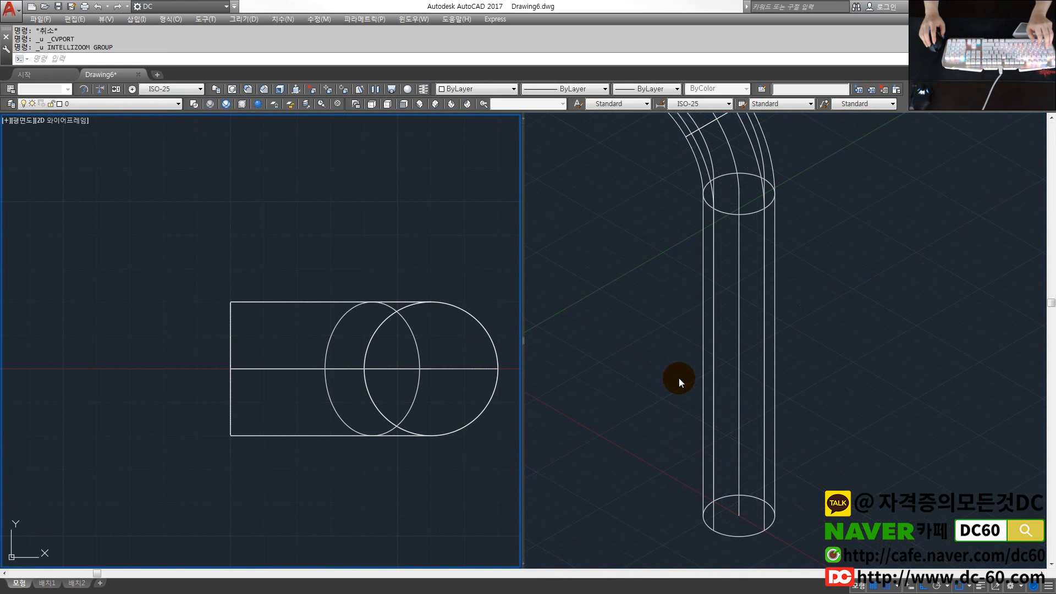
Step: Undo the outer pipe's extrusion and the DELOBJ change, going back to the circle and joined path
{"action": "key", "text": "ctrl+z"}
{"action": "key", "text": "ctrl+z"}
{"action": "key", "text": "ctrl+z"}
{"action": "key", "text": "ctrl+z"}
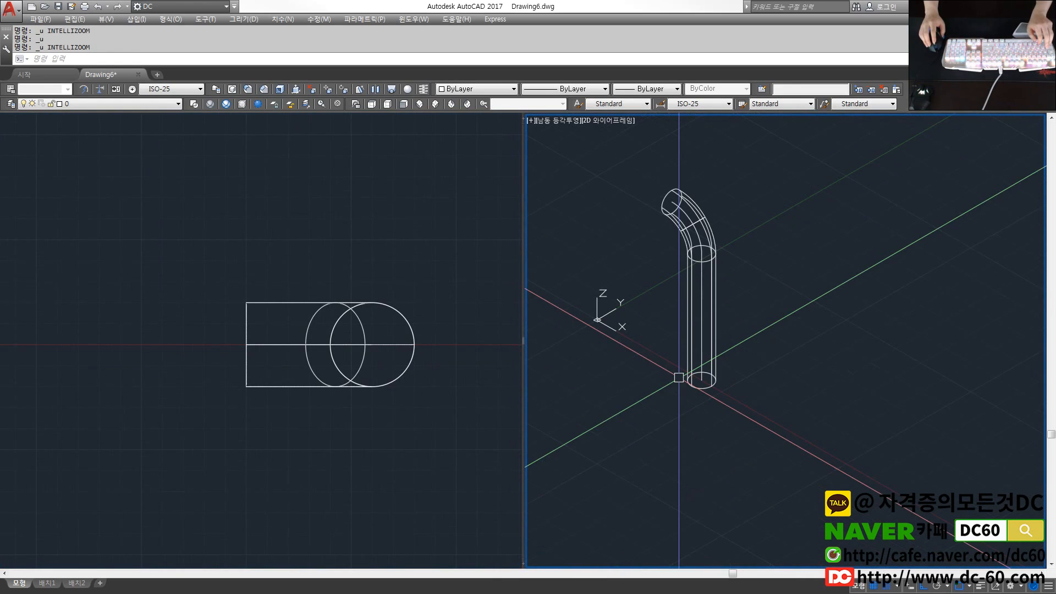
Step: Switch the plan viewport to the front view and frame the path with free space beside it
{"action": "scroll", "coordinate": [427, 379], "scroll_direction": "down", "scroll_amount": 2}
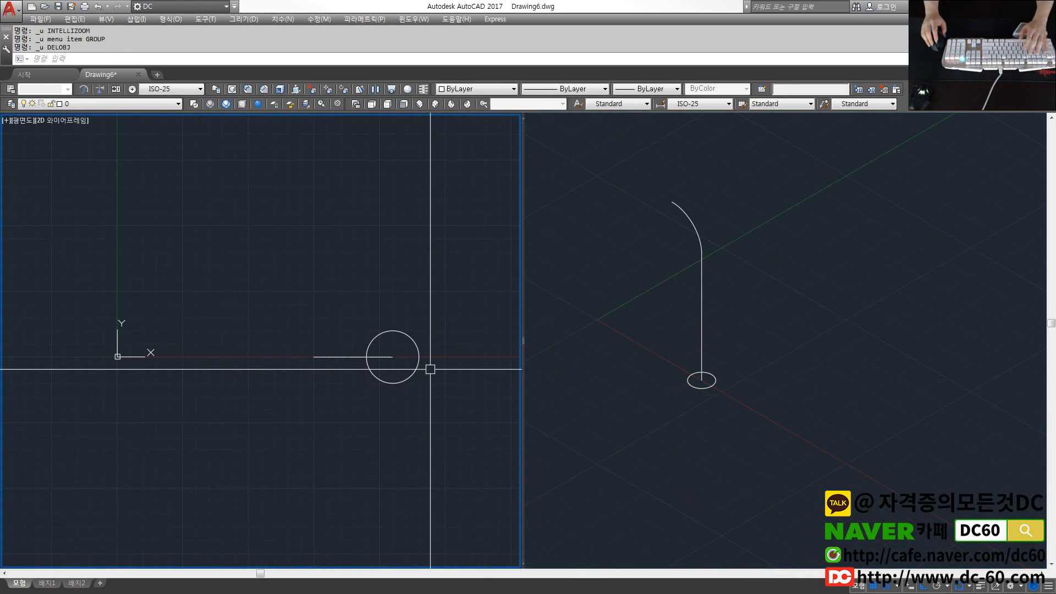
{"action": "key", "text": "space"}
{"action": "scroll", "coordinate": [423, 368], "scroll_direction": "down", "scroll_amount": 4}
{"action": "middle_click_drag", "start_coordinate": [465, 370], "coordinate": [443, 367]}
Step: With ortho off, draw an S-shaped spline through four points beside the path in the front view
{"action": "type", "text": "spl"}
{"action": "key", "text": "space"}
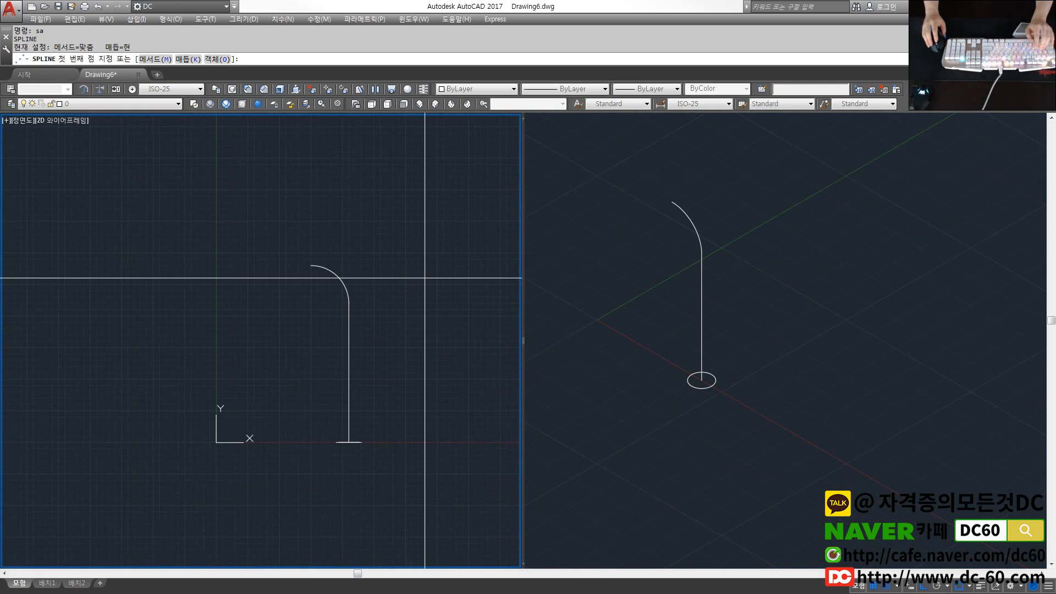
{"action": "key", "text": "Escape"}
{"action": "type", "text": "spl"}
{"action": "key", "text": "space"}
{"action": "left_click", "coordinate": [437, 253]}
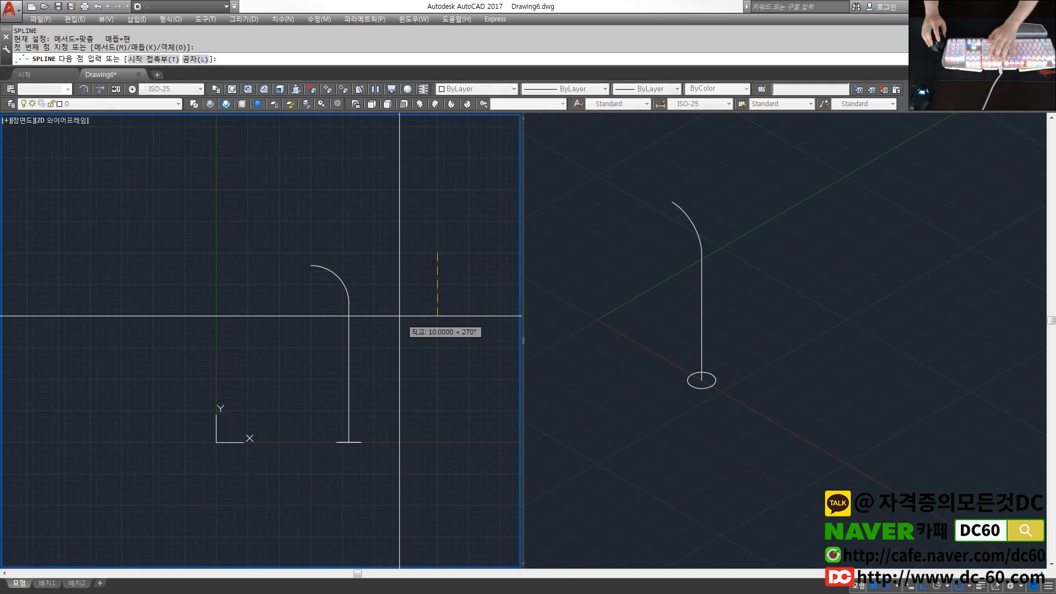
{"action": "key", "text": "F8"}
{"action": "left_click", "coordinate": [406, 340]}
{"action": "left_click", "coordinate": [454, 390]}
{"action": "left_click", "coordinate": [430, 455]}
{"action": "key", "text": "space"}
Step: Draw a circle with a radius of about 2.24 centred on the spline's lower end in the 3D view
{"action": "left_click", "coordinate": [759, 427]}
{"action": "scroll", "coordinate": [759, 427], "scroll_direction": "up", "scroll_amount": 2}
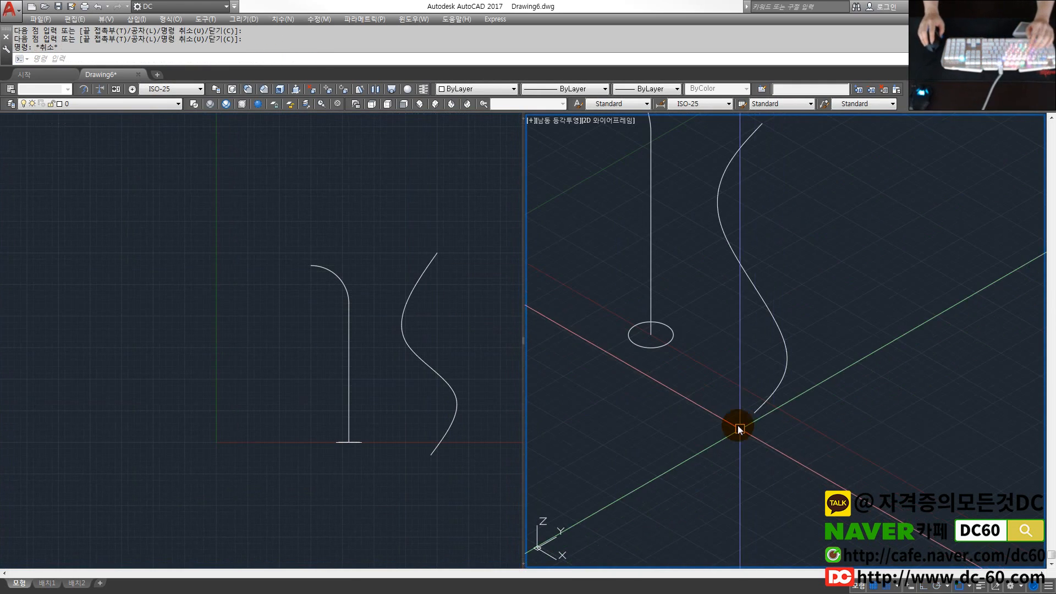
{"action": "type", "text": "c"}
{"action": "key", "text": "space"}
{"action": "left_click", "coordinate": [754, 412]}
Step: Extrude the new circle along the S-shaped spline with the Path option
{"action": "type", "text": "ew"}
{"action": "key", "text": "space"}
{"action": "left_click", "coordinate": [778, 419]}
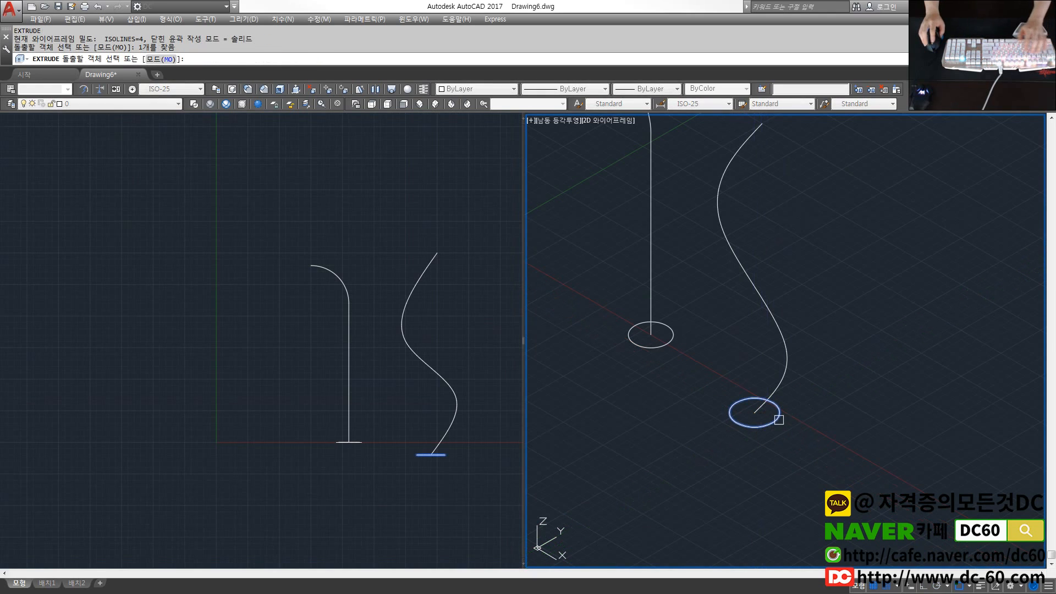
{"action": "key", "text": "space"}
{"action": "scroll", "coordinate": [786, 413], "scroll_direction": "down", "scroll_amount": 2}
{"action": "type", "text": "p"}
{"action": "key", "text": "space"}
{"action": "left_click", "coordinate": [787, 395]}
{"action": "key", "text": "Escape"}
Step: Apply the Shades of Gray visual style to the 3D view and inspect the S-shaped pipe
{"action": "scroll", "coordinate": [796, 395], "scroll_direction": "up", "scroll_amount": 4}
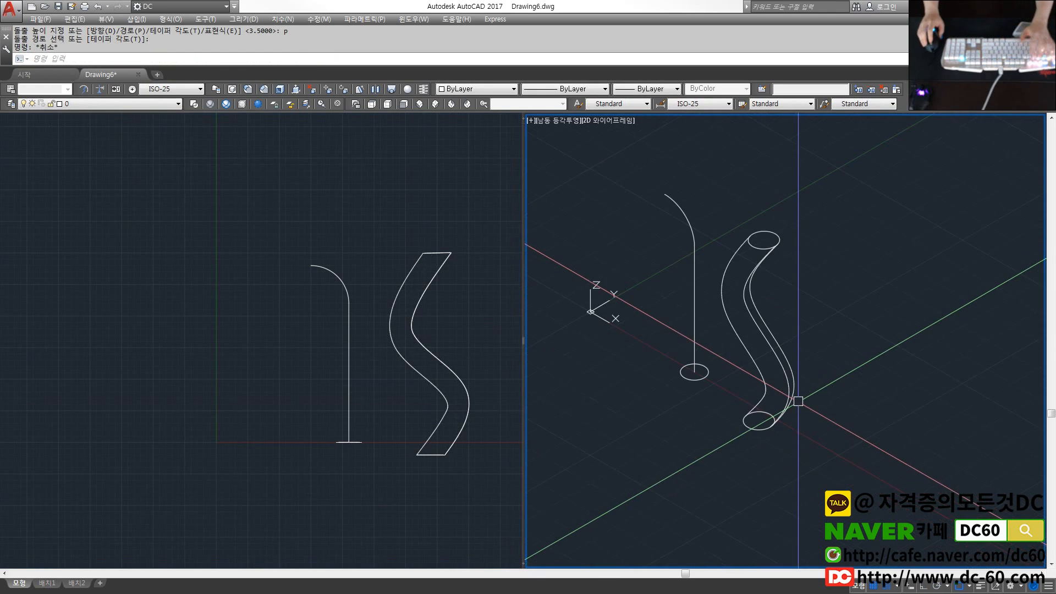
{"action": "type", "text": "g"}
{"action": "key", "text": "space"}
{"action": "mouse_move", "coordinate": [833, 397]}
{"action": "middle_mouse_down", "text": "shift"}
{"action": "mouse_move", "coordinate": [1004, 333]}
{"action": "mouse_move", "coordinate": [834, 375]}
{"action": "middle_mouse_up", "text": "shift"}
Step: Undo the gray shading and the extrusion along the spline
{"action": "key", "text": "ctrl+z"}
{"action": "key", "text": "ctrl+z"}
{"action": "key", "text": "ctrl+z"}
{"action": "key", "text": "ctrl+z"}
{"action": "key", "text": "ctrl+z"}
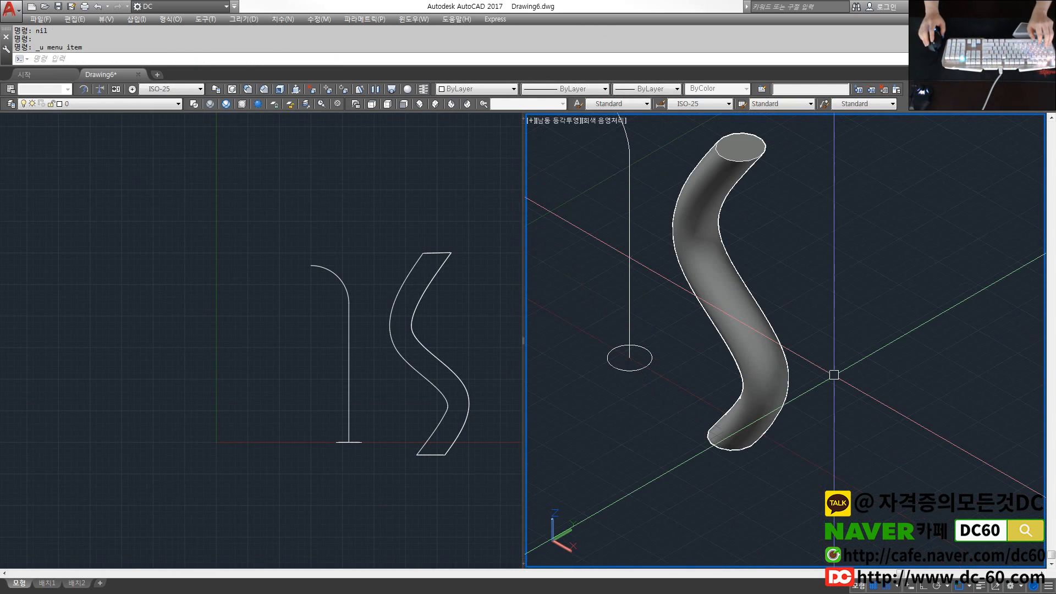
Step: Erase the S-shaped spline and the circle at its lower end
{"action": "type", "text": "e"}
{"action": "key", "text": "space"}
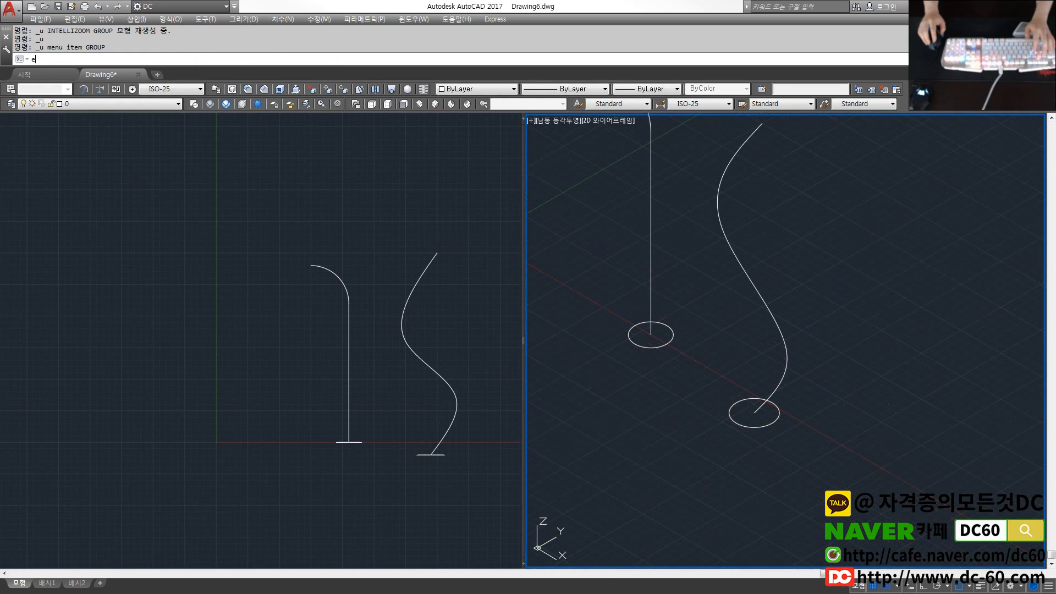
{"action": "left_click", "coordinate": [803, 426]}
{"action": "left_click", "coordinate": [747, 372]}
{"action": "key", "text": "space"}
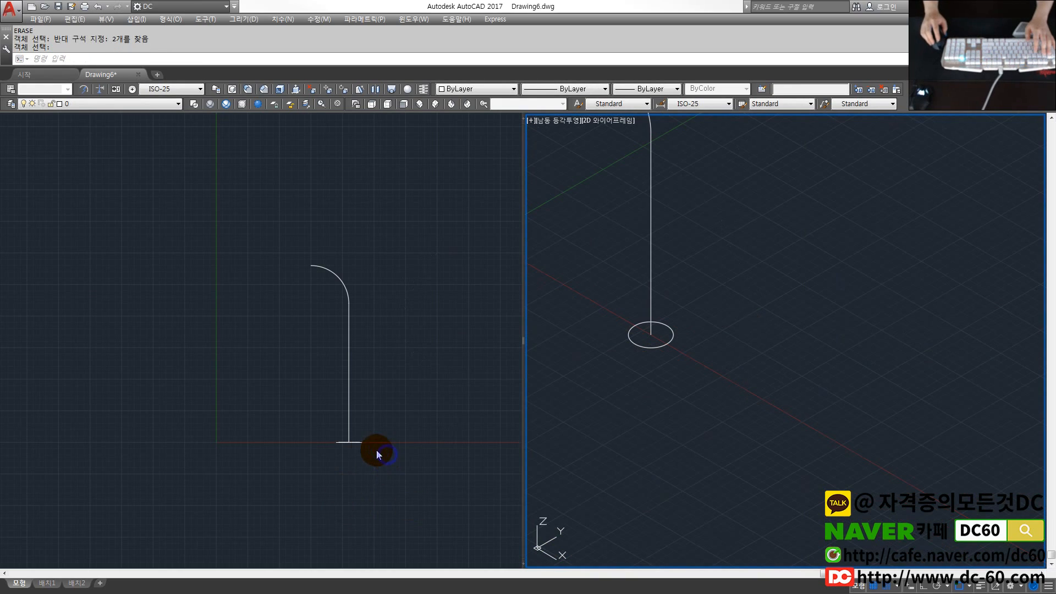
Step: Draw a small circle in the front view, beside the upper part of the joined path and in its plane
{"action": "left_click", "coordinate": [367, 440]}
{"action": "middle_click_drag", "start_coordinate": [403, 404], "coordinate": [357, 415]}
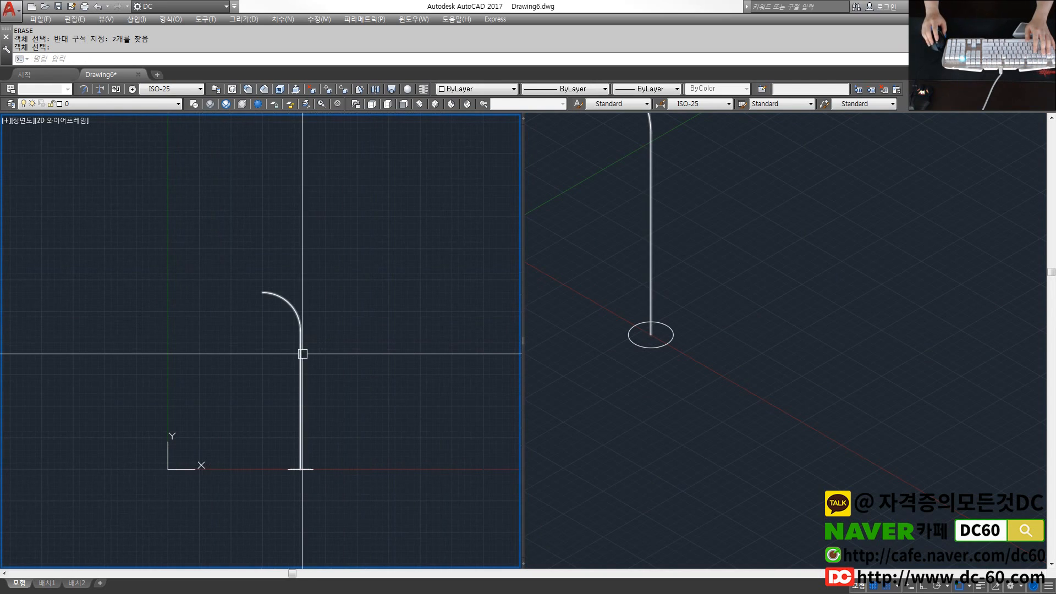
{"action": "scroll", "coordinate": [322, 361], "scroll_direction": "up", "scroll_amount": 2}
{"action": "type", "text": "c"}
{"action": "key", "text": "space"}
{"action": "left_click", "coordinate": [349, 332]}
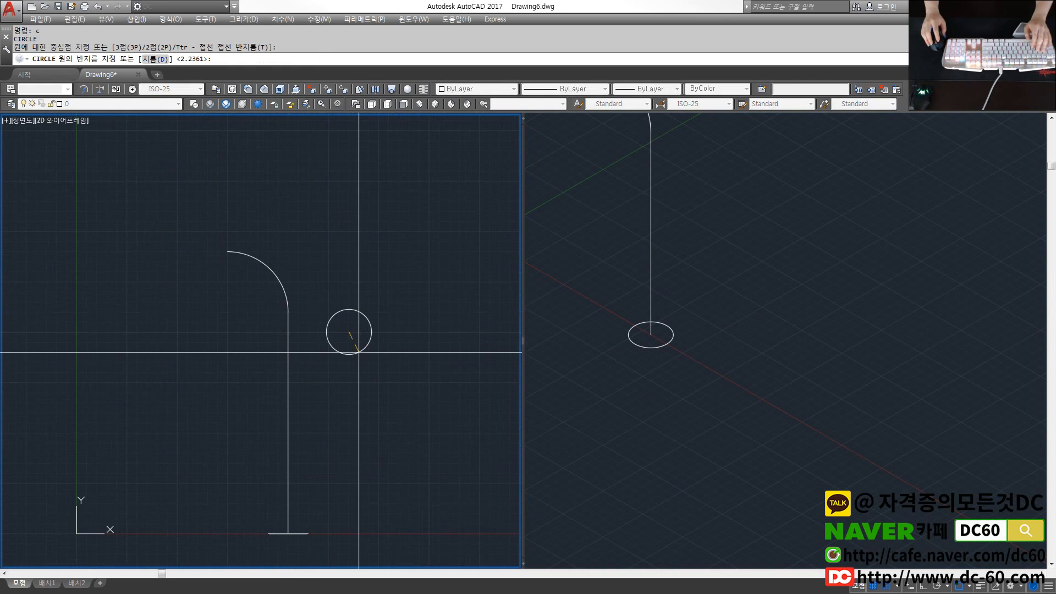
{"action": "left_click", "coordinate": [359, 341]}
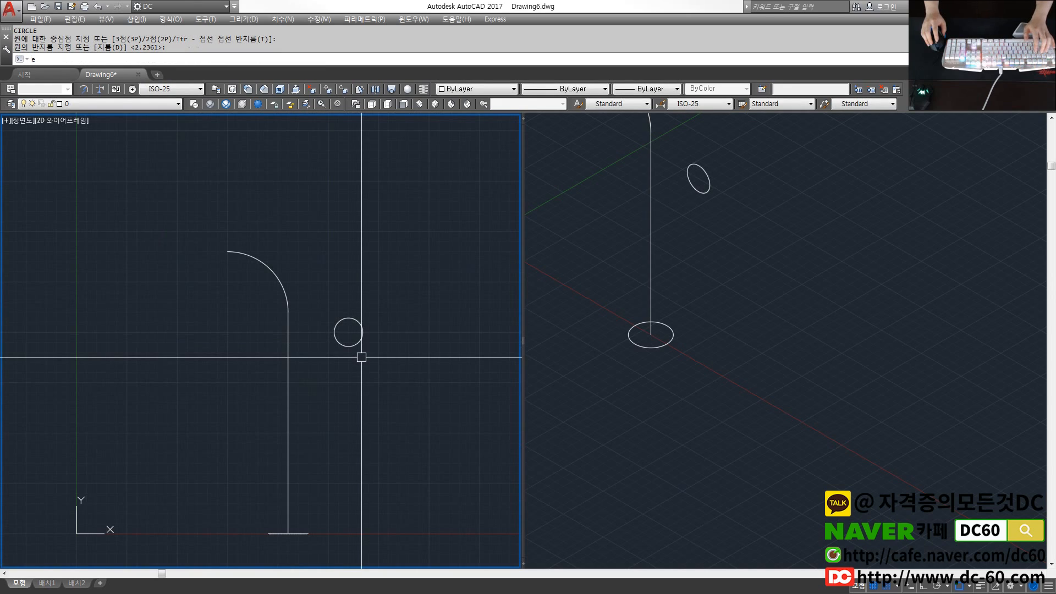
{"action": "key", "text": "Escape"}
Step: Try to extrude the small circle beside the joined path along that path
{"action": "type", "text": "ext"}
{"action": "key", "text": "space"}
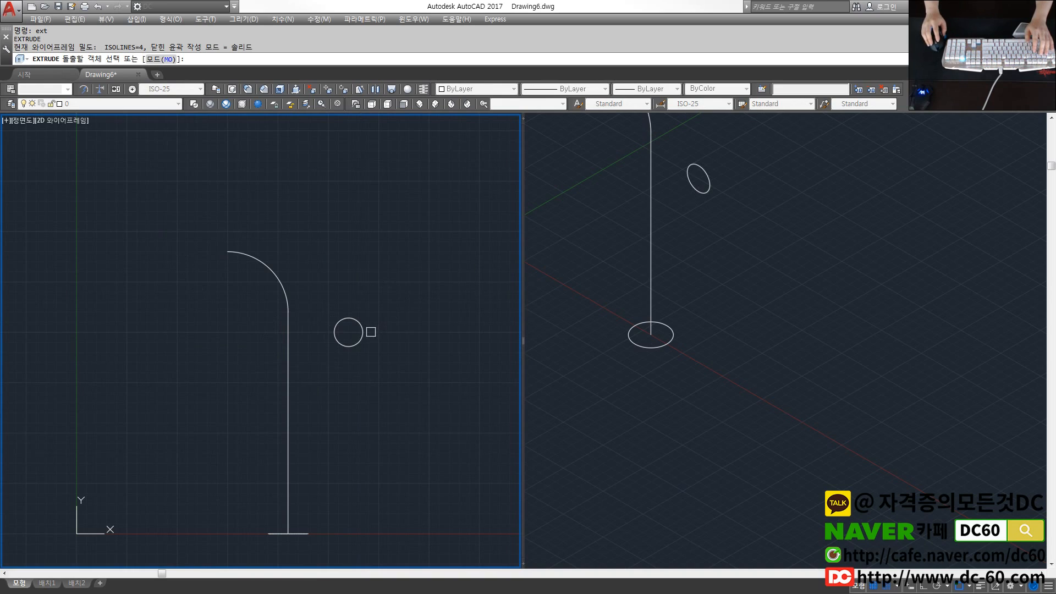
{"action": "left_click", "coordinate": [363, 340]}
{"action": "key", "text": "Return"}
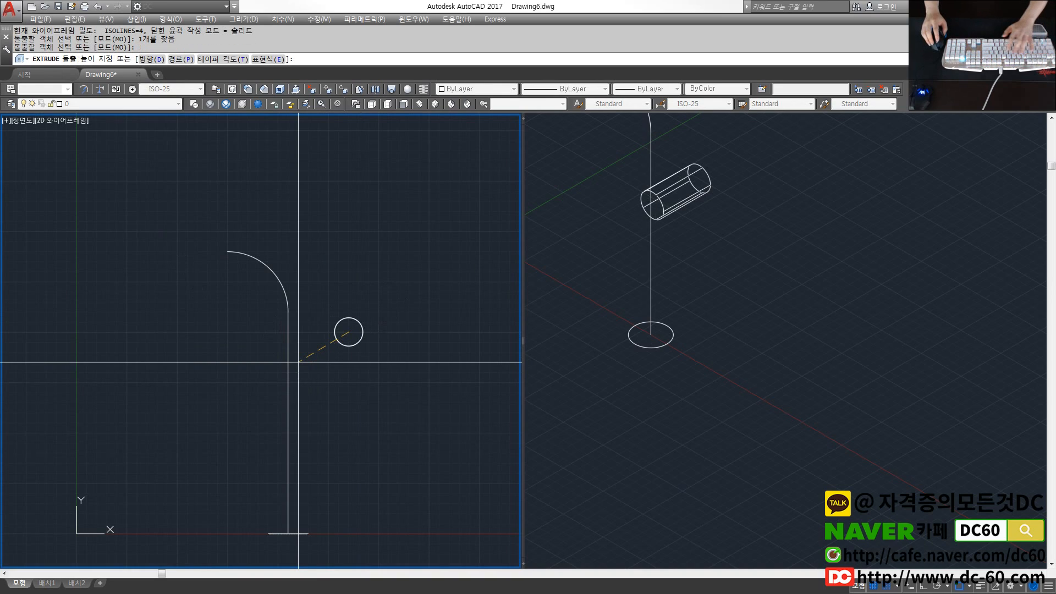
{"action": "type", "text": "p"}
{"action": "key", "text": "Return"}
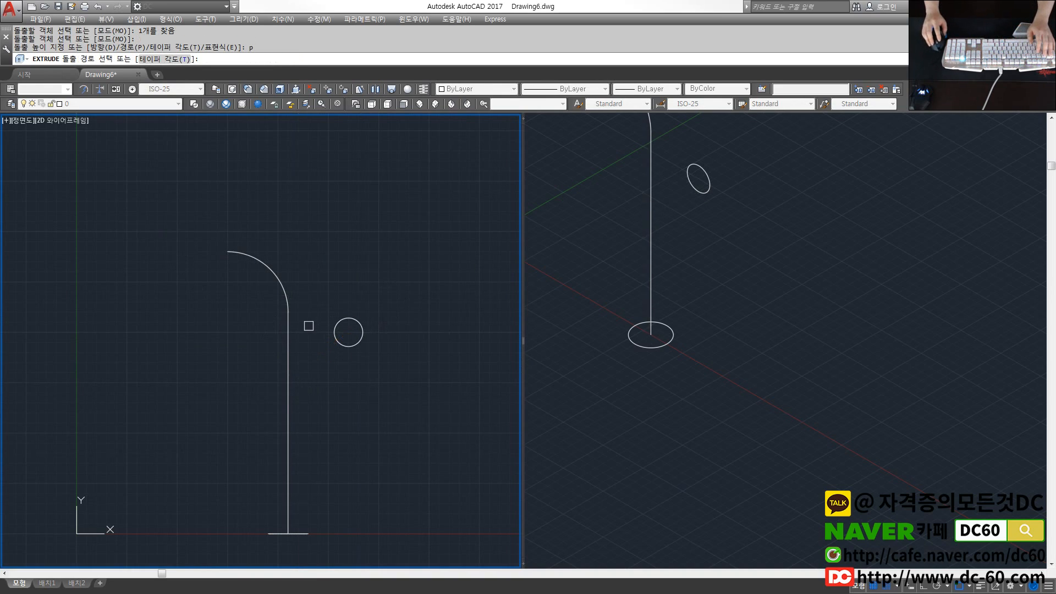
{"action": "left_click", "coordinate": [287, 306]}
{"action": "left_click", "coordinate": [66, 60]}
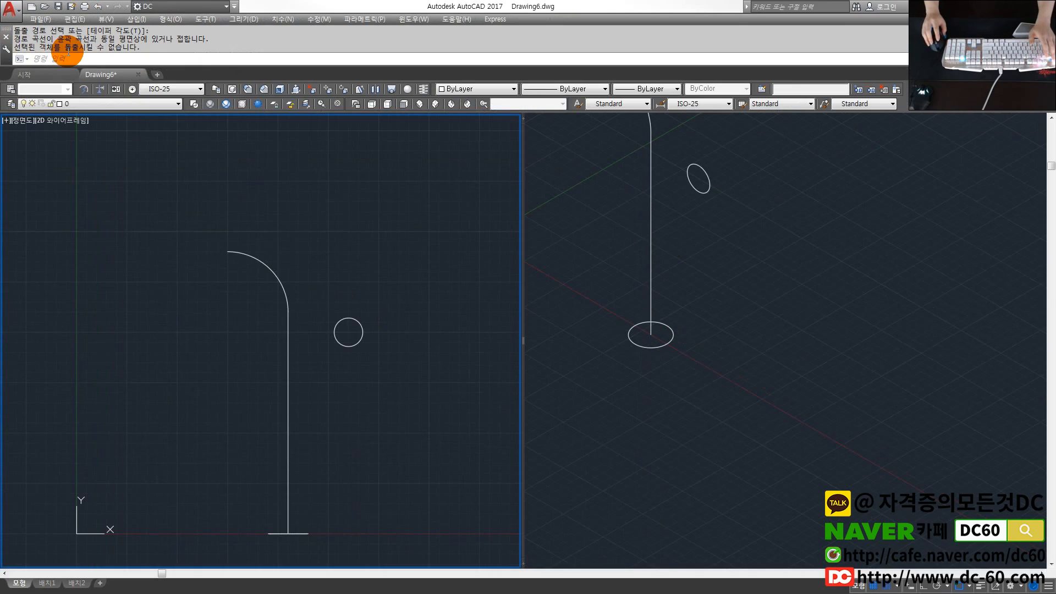
{"action": "scroll", "coordinate": [369, 340], "scroll_direction": "up", "scroll_amount": 2}
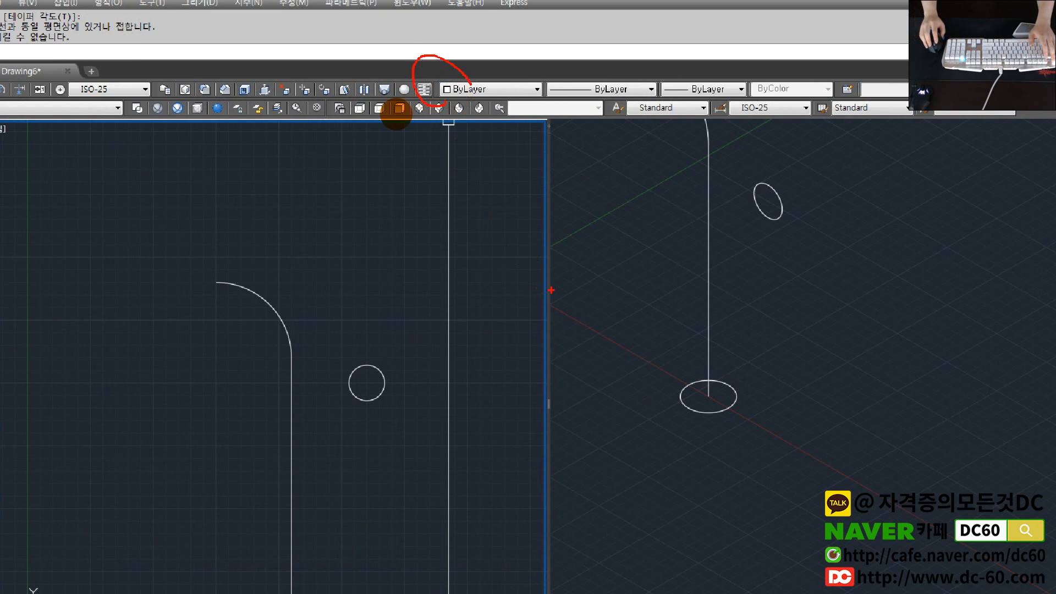
Step: Erase the small circle beside the path in the front view
{"action": "type", "text": "e"}
{"action": "key", "text": "Return"}
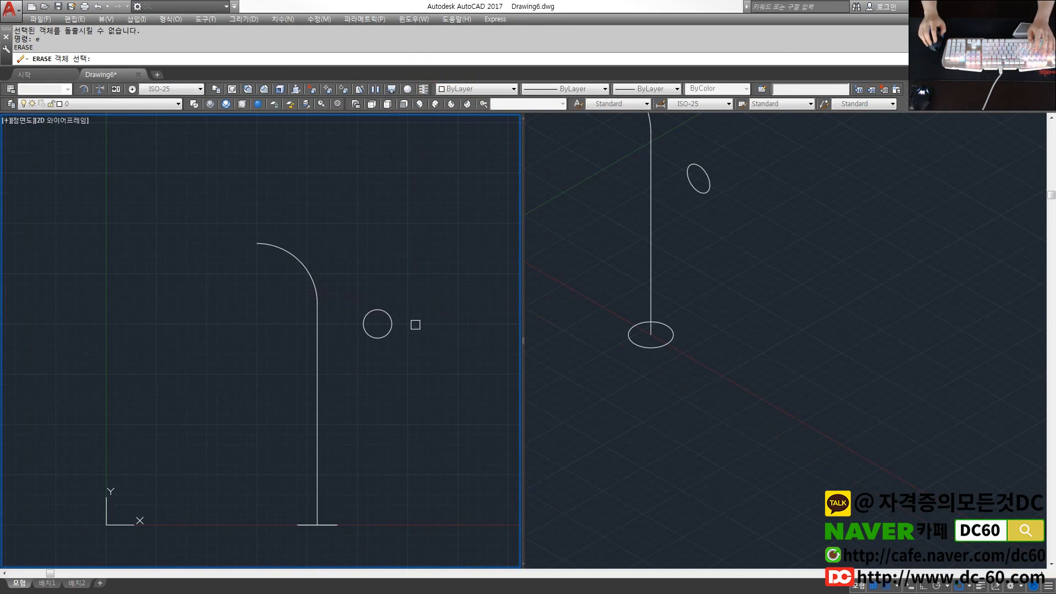
{"action": "left_click", "coordinate": [416, 324]}
{"action": "left_click", "coordinate": [363, 312]}
{"action": "key", "text": "space"}
Step: Draw a new small circle beside the upper part of the path, in the path's plane
{"action": "middle_click_drag", "start_coordinate": [383, 311], "coordinate": [386, 286]}
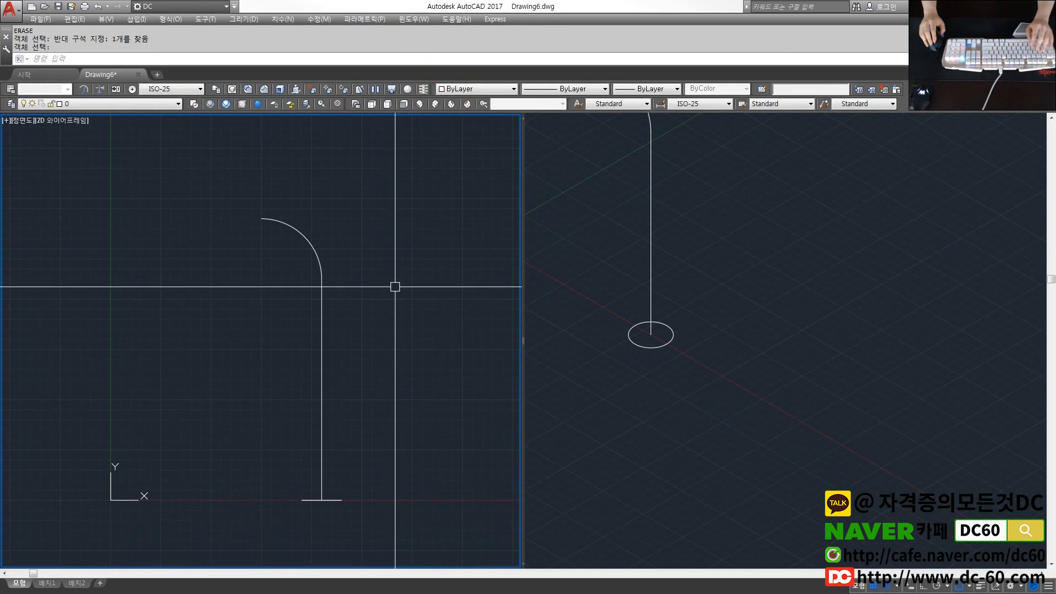
{"action": "type", "text": "c"}
{"action": "key", "text": "space"}
{"action": "left_click", "coordinate": [402, 289]}
{"action": "left_click", "coordinate": [410, 300]}
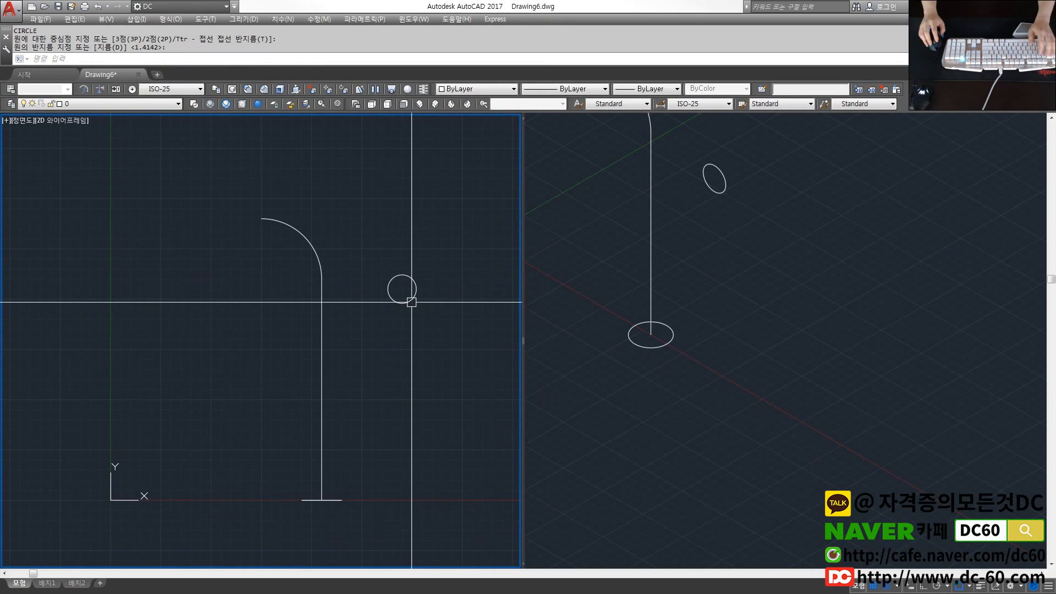
{"action": "key", "text": "Escape"}
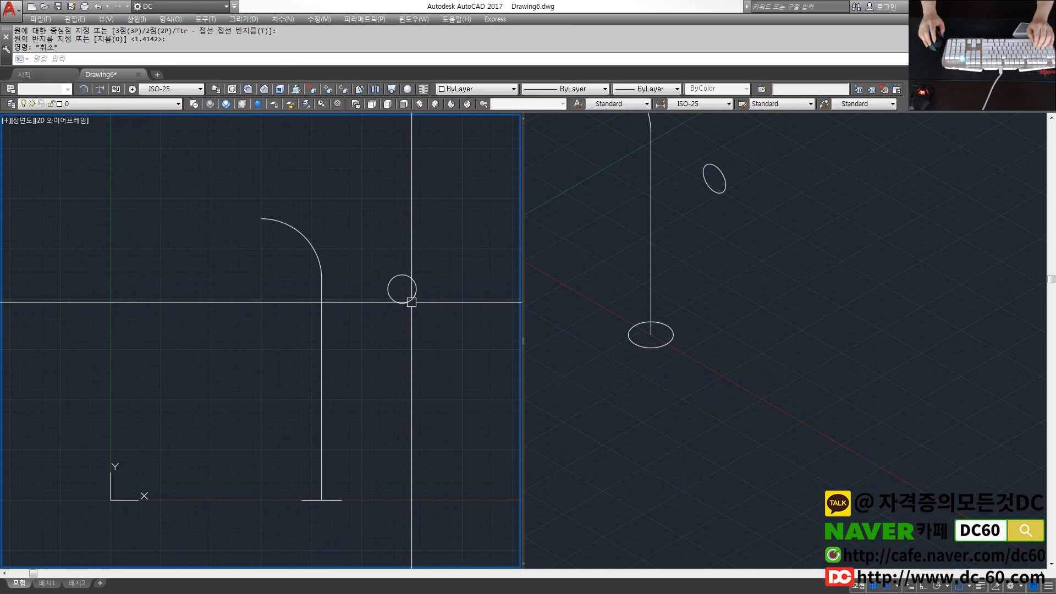
Step: Sweep the small circle along the joined path
{"action": "type", "text": "sw"}
{"action": "key", "text": "space"}
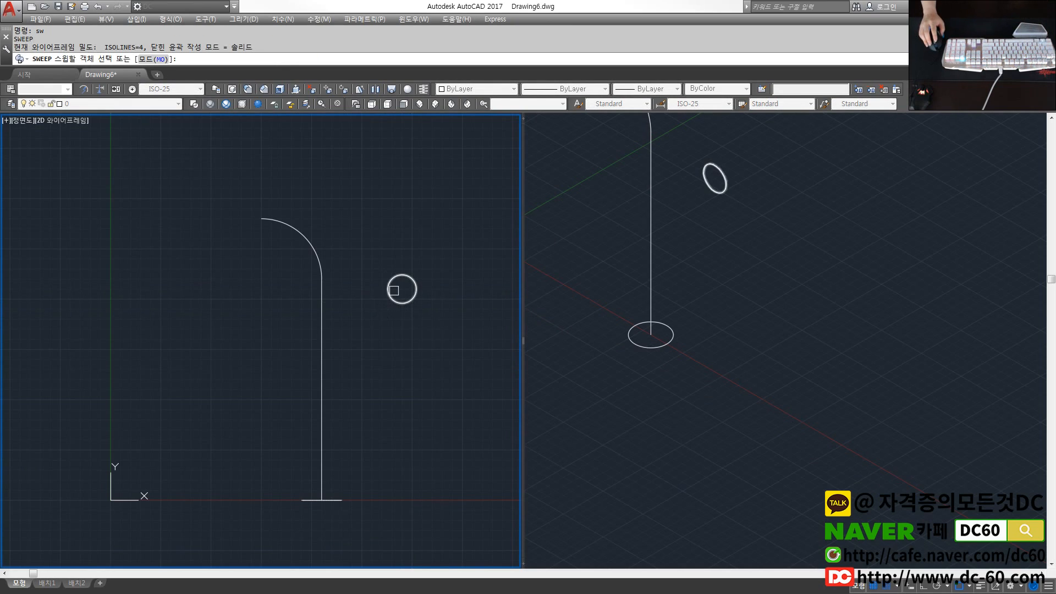
{"action": "left_click", "coordinate": [398, 274]}
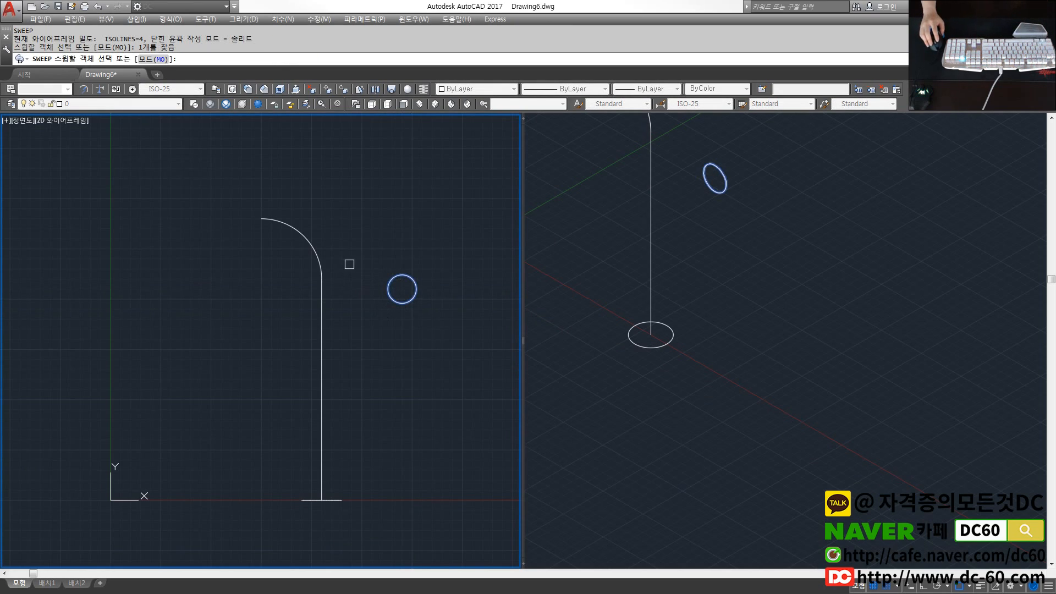
{"action": "key", "text": "space"}
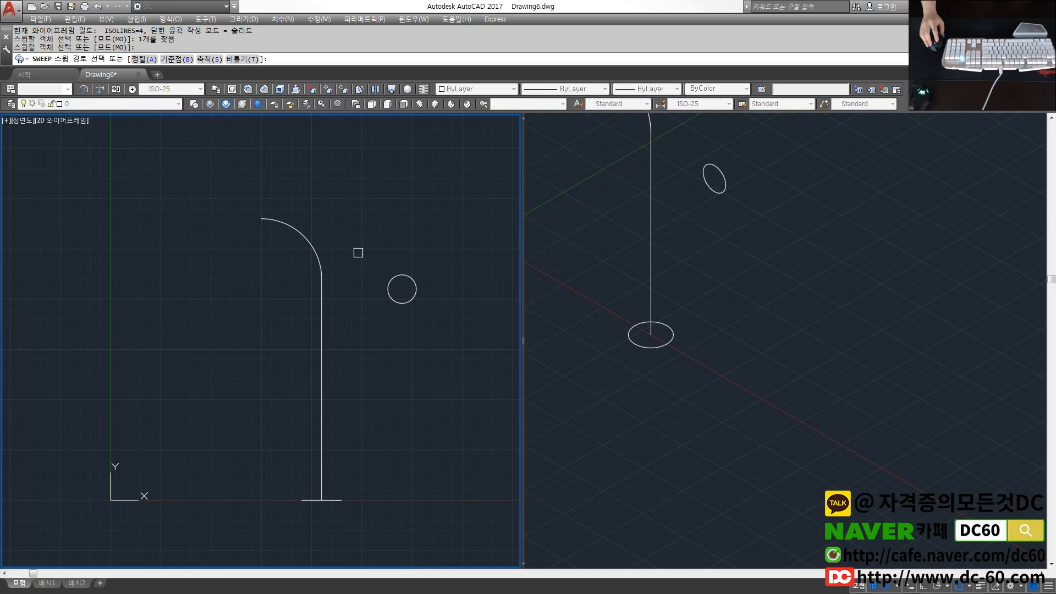
{"action": "left_click", "coordinate": [322, 270]}
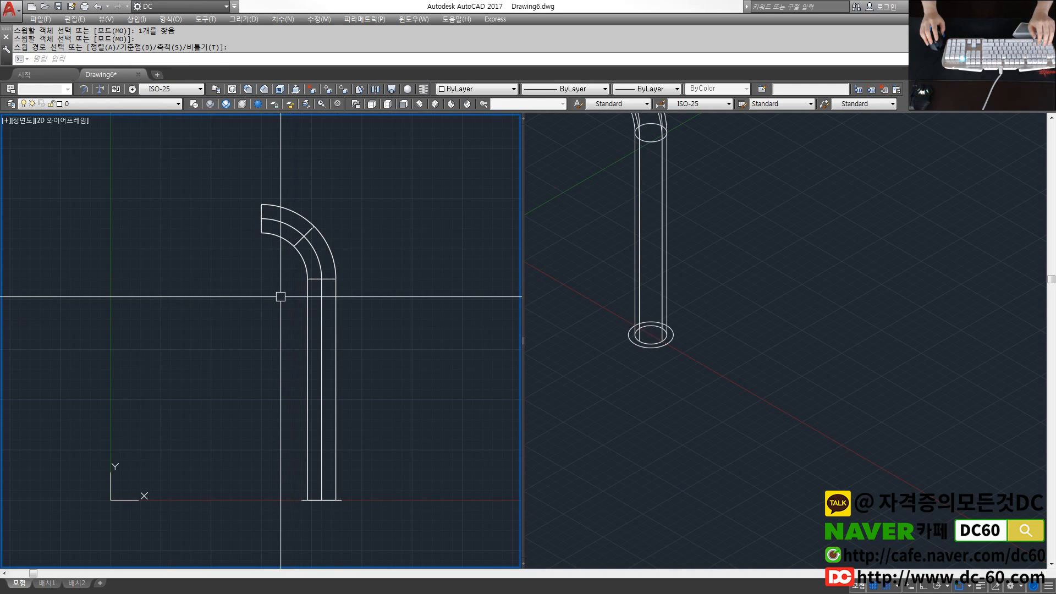
Step: Undo the sweep and erase the small circle beside the path
{"action": "key", "text": "ctrl+z"}
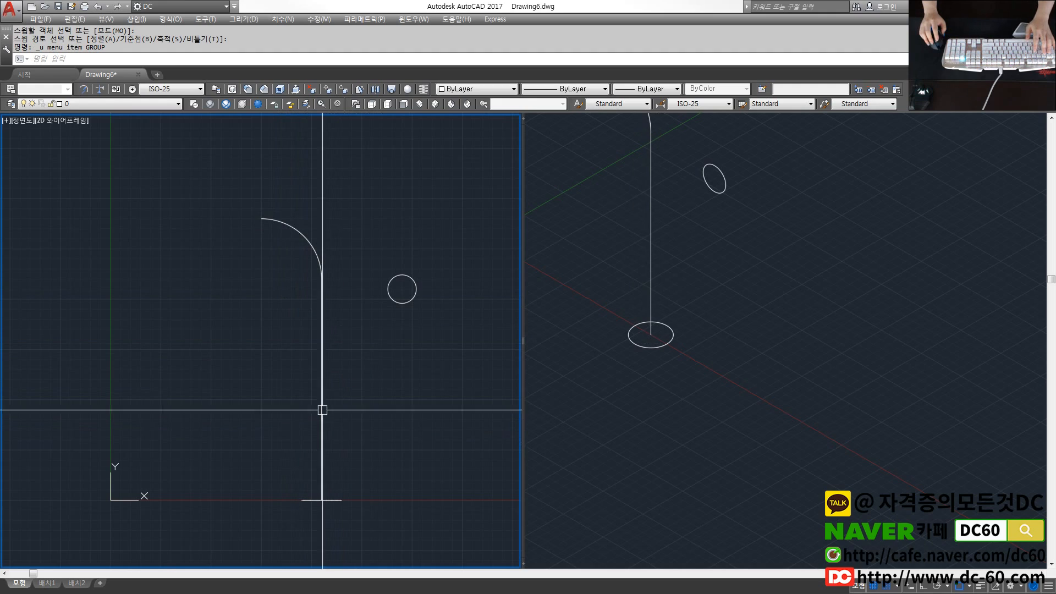
{"action": "scroll", "coordinate": [304, 361], "scroll_direction": "down", "scroll_amount": 2}
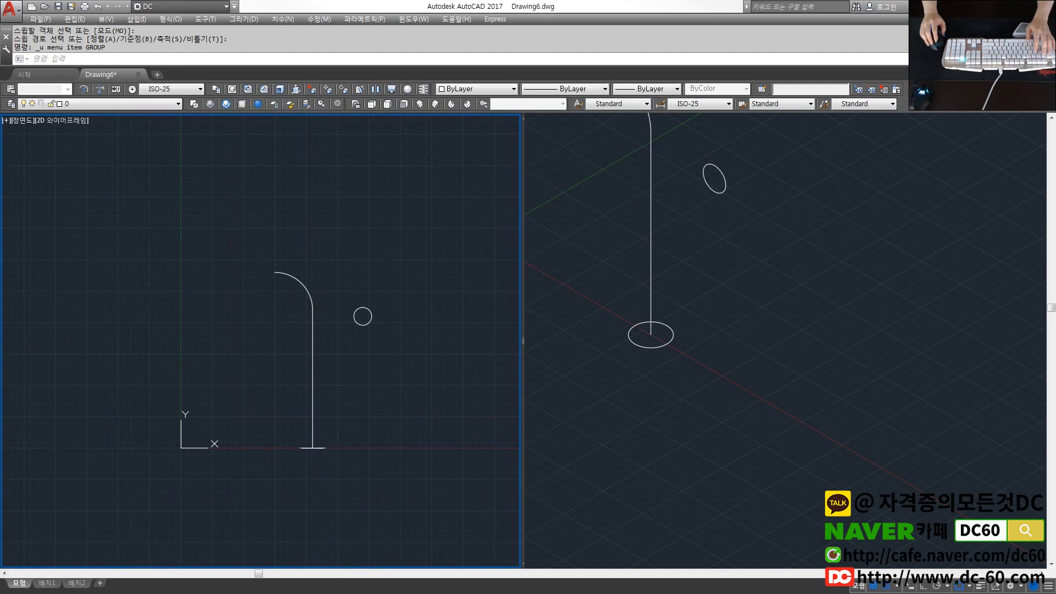
{"action": "type", "text": "e"}
{"action": "key", "text": "Return"}
{"action": "left_click", "coordinate": [385, 344]}
{"action": "left_click", "coordinate": [356, 299]}
{"action": "key", "text": "Return"}
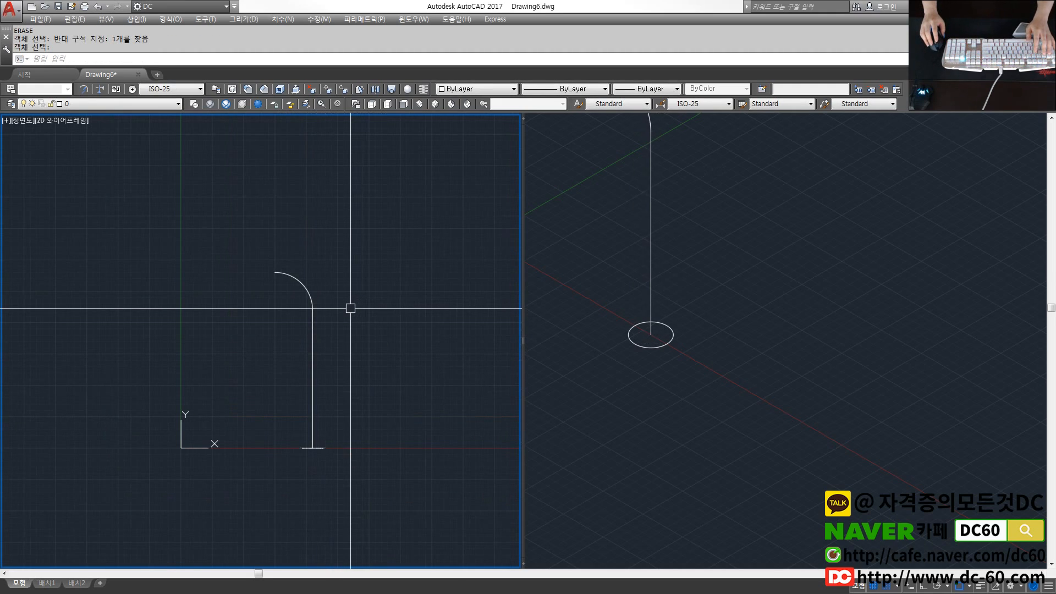
Step: Switch the front-view viewport to the top view
{"action": "type", "text": "t"}
{"action": "key", "text": "Return"}
{"action": "scroll", "coordinate": [366, 313], "scroll_direction": "down", "scroll_amount": 5}
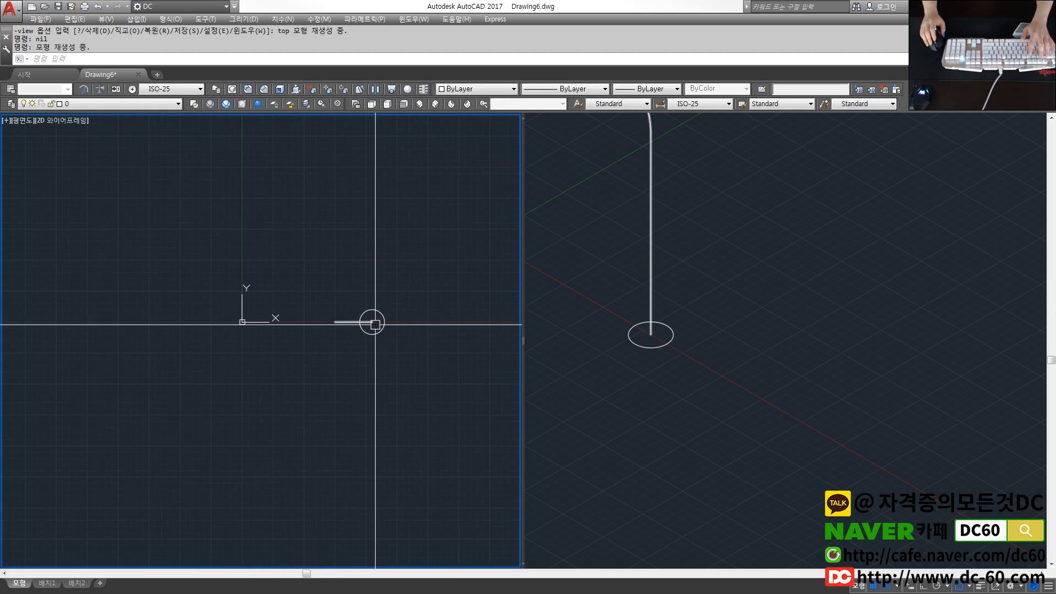
Step: Move the circle at the path's foot away from the path along the positive X direction
{"action": "scroll", "coordinate": [317, 359], "scroll_direction": "up", "scroll_amount": 4}
{"action": "type", "text": "m"}
{"action": "key", "text": "Return"}
{"action": "left_click", "coordinate": [441, 365]}
{"action": "left_click", "coordinate": [417, 325]}
{"action": "scroll", "coordinate": [417, 325], "scroll_direction": "down", "scroll_amount": 4}
{"action": "middle_click_drag", "start_coordinate": [417, 325], "coordinate": [269, 383]}
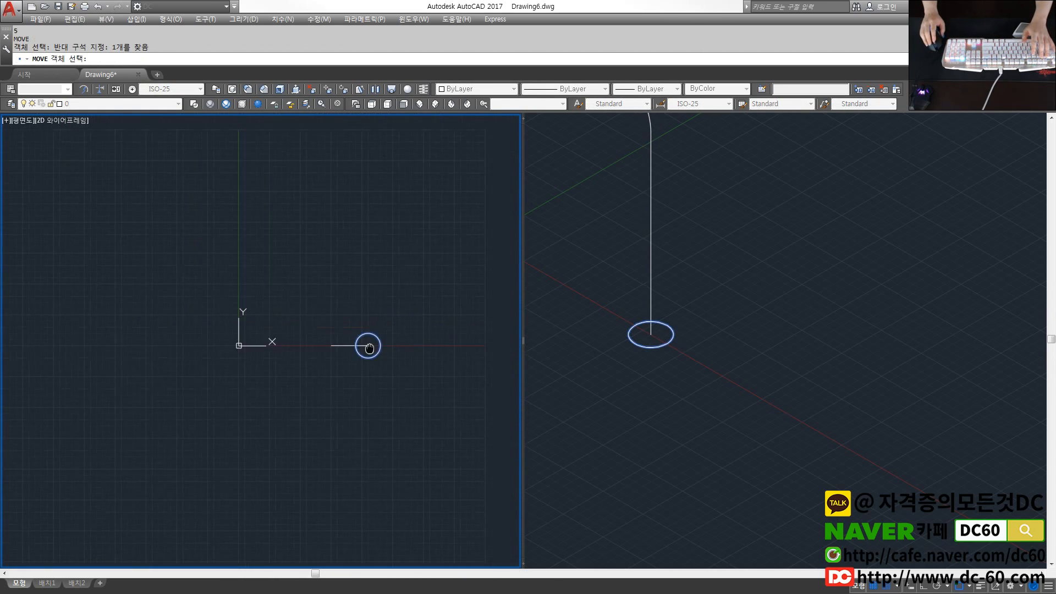
{"action": "key", "text": "Return"}
{"action": "left_click", "coordinate": [273, 345]}
{"action": "left_click", "coordinate": [417, 344]}
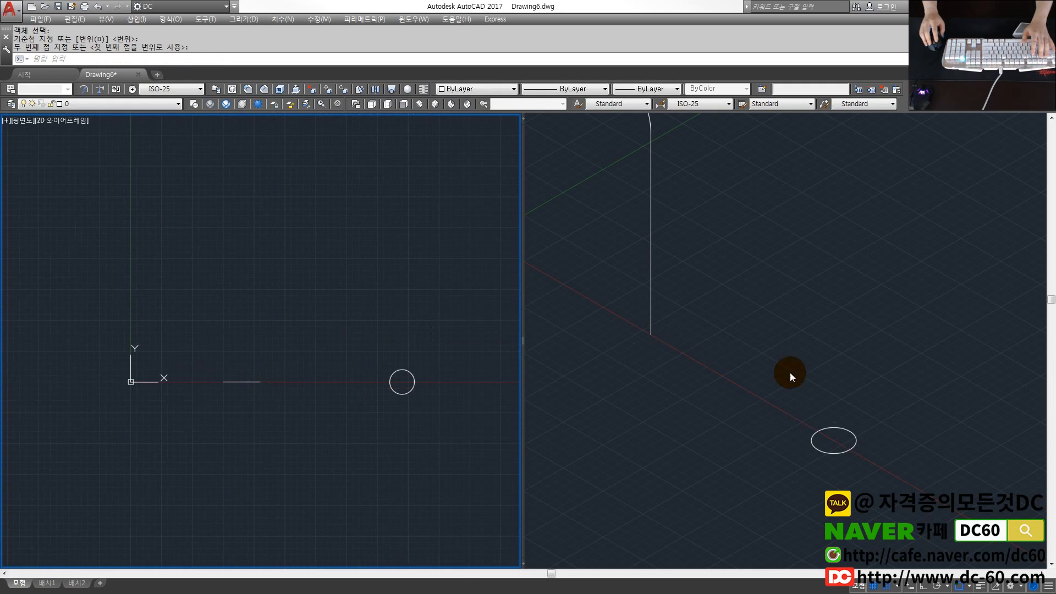
Step: Copy the path in the positive Y direction to place a second path behind the original
{"action": "left_click", "coordinate": [315, 373]}
{"action": "key", "text": "Escape"}
{"action": "key", "text": "Escape"}
{"action": "type", "text": "co"}
{"action": "key", "text": "Return"}
{"action": "left_click", "coordinate": [269, 401]}
{"action": "left_click", "coordinate": [243, 334]}
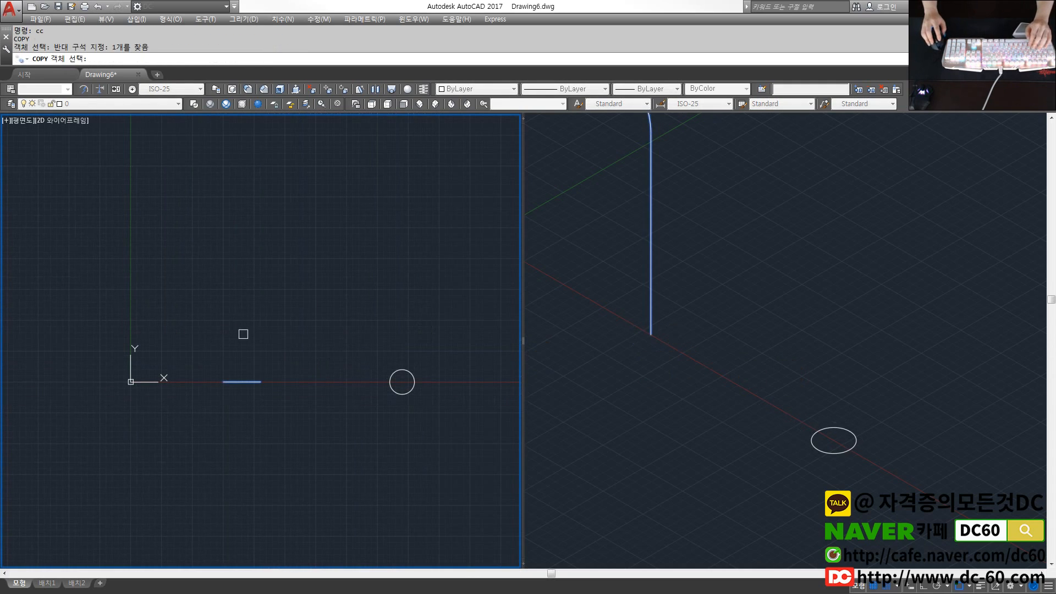
{"action": "key", "text": "Return"}
{"action": "left_click", "coordinate": [279, 339]}
{"action": "left_click", "coordinate": [273, 234]}
{"action": "key", "text": "Return"}
Step: Copy the circle in the positive Y direction to pair it with the second path, and reactivate the top view
{"action": "key", "text": "Return"}
{"action": "left_click", "coordinate": [441, 406]}
{"action": "left_click", "coordinate": [388, 344]}
{"action": "key", "text": "Return"}
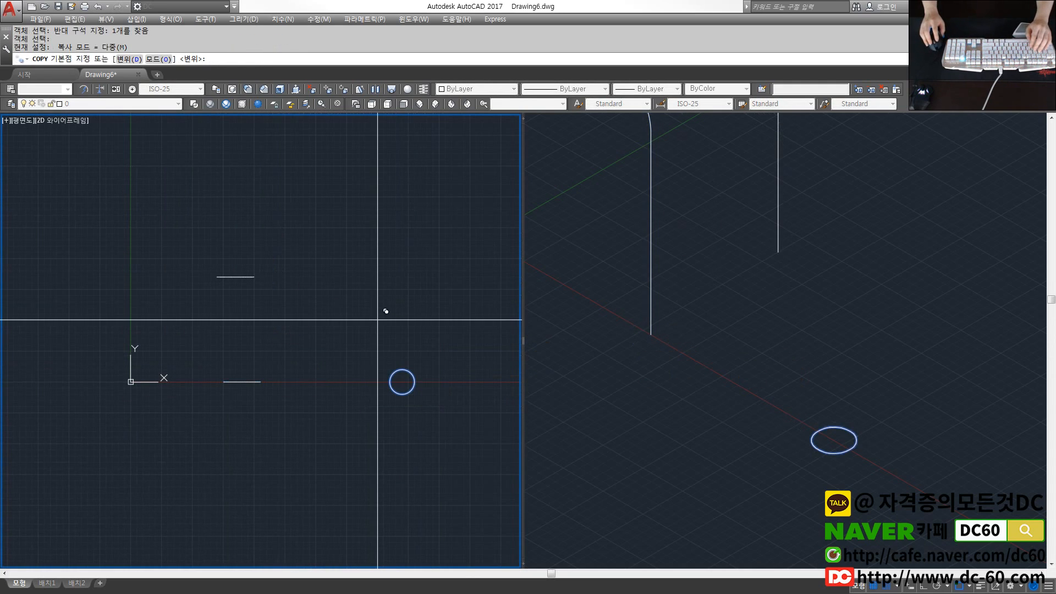
{"action": "left_click", "coordinate": [378, 320]}
{"action": "left_click", "coordinate": [371, 215]}
{"action": "left_click", "coordinate": [853, 375]}
{"action": "key", "text": "Escape"}
{"action": "key", "text": "Escape"}
{"action": "scroll", "coordinate": [790, 379], "scroll_direction": "down", "scroll_amount": 3}
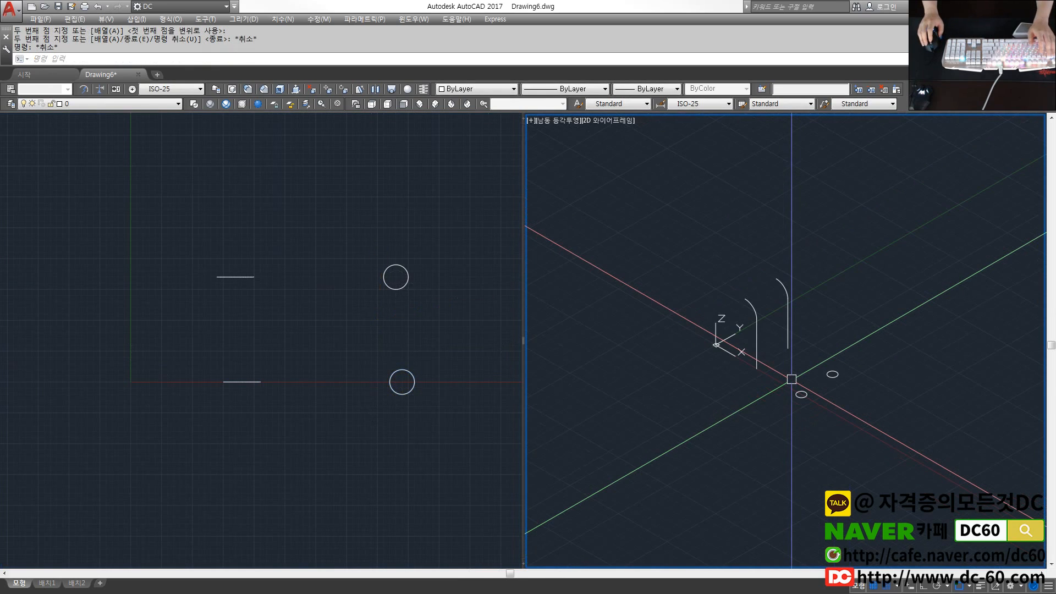
{"action": "scroll", "coordinate": [791, 379], "scroll_direction": "up", "scroll_amount": 1}
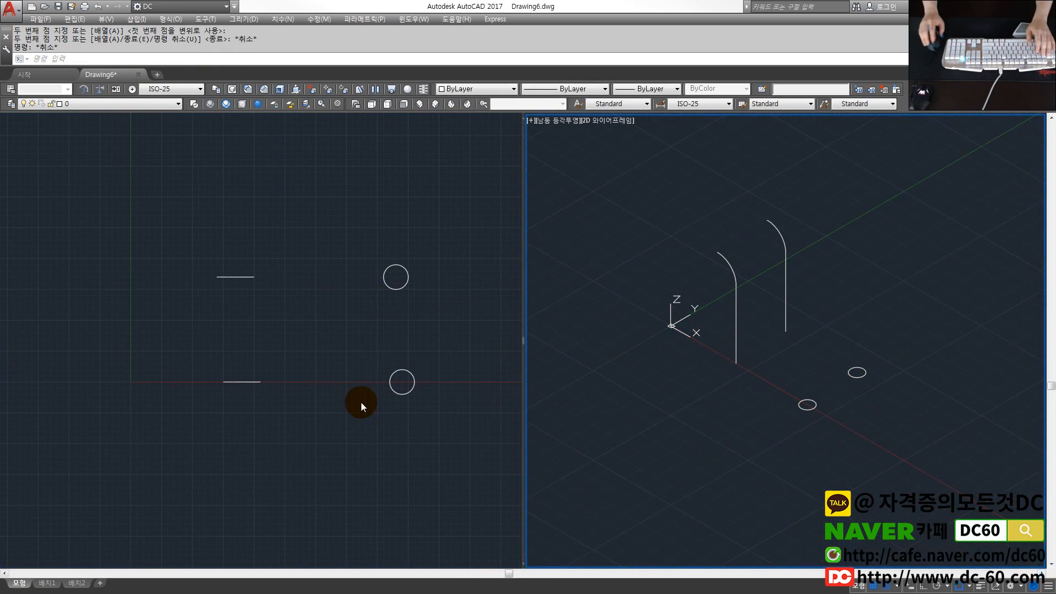
{"action": "left_click", "coordinate": [380, 404]}
{"action": "type", "text": "swt"}
{"action": "key", "text": "BackSpace"}
{"action": "key", "text": "BackSpace"}
{"action": "key", "text": "BackSpace"}
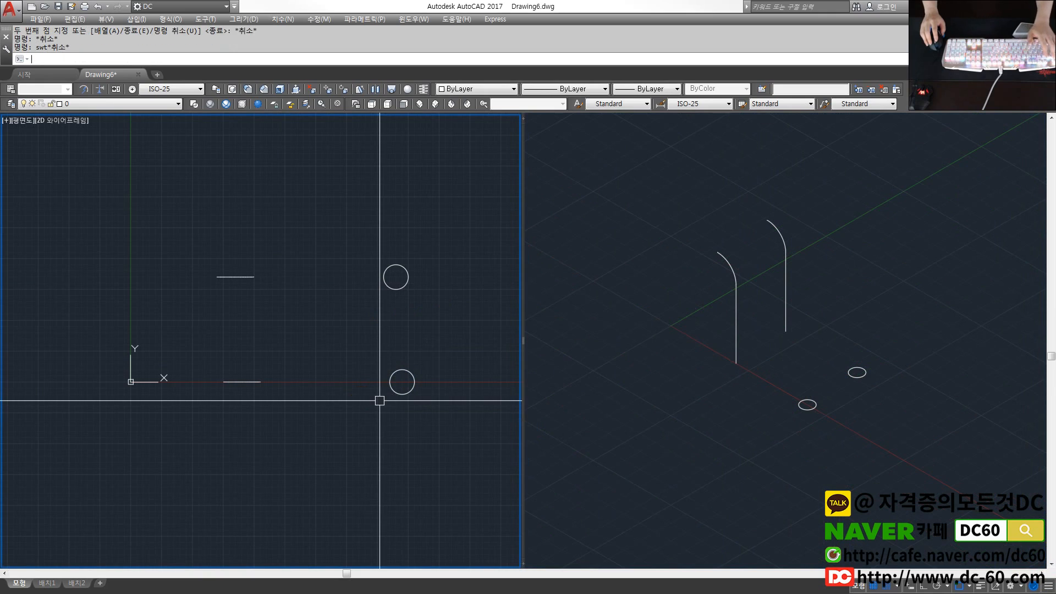
Step: Extrude the original circle on the X axis using the original path as the extrusion path
{"action": "type", "text": "ext"}
{"action": "key", "text": "Return"}
{"action": "left_click", "coordinate": [417, 386]}
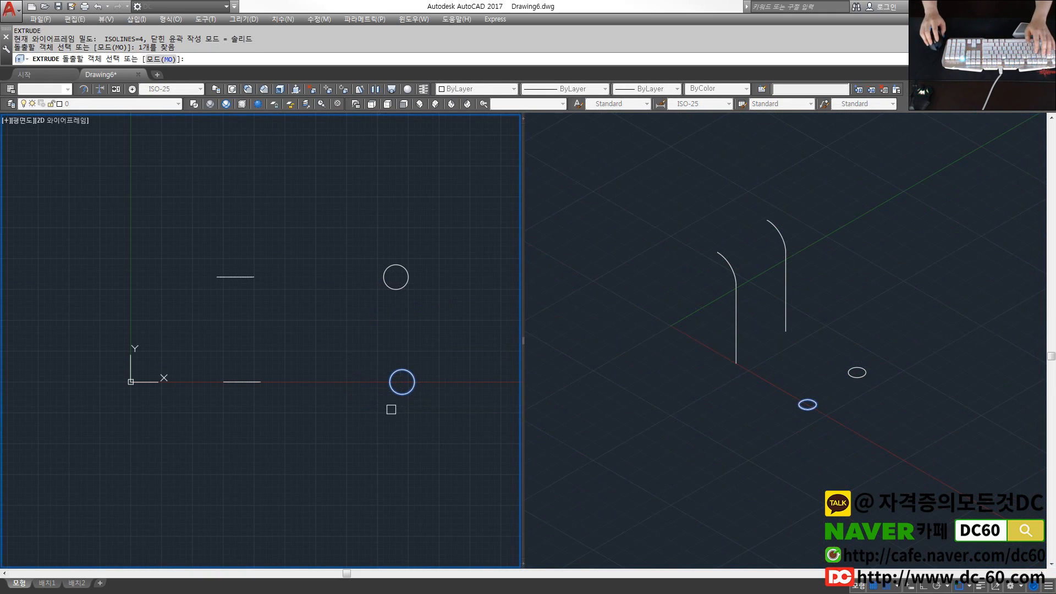
{"action": "key", "text": "Return"}
{"action": "type", "text": "p"}
{"action": "key", "text": "Return"}
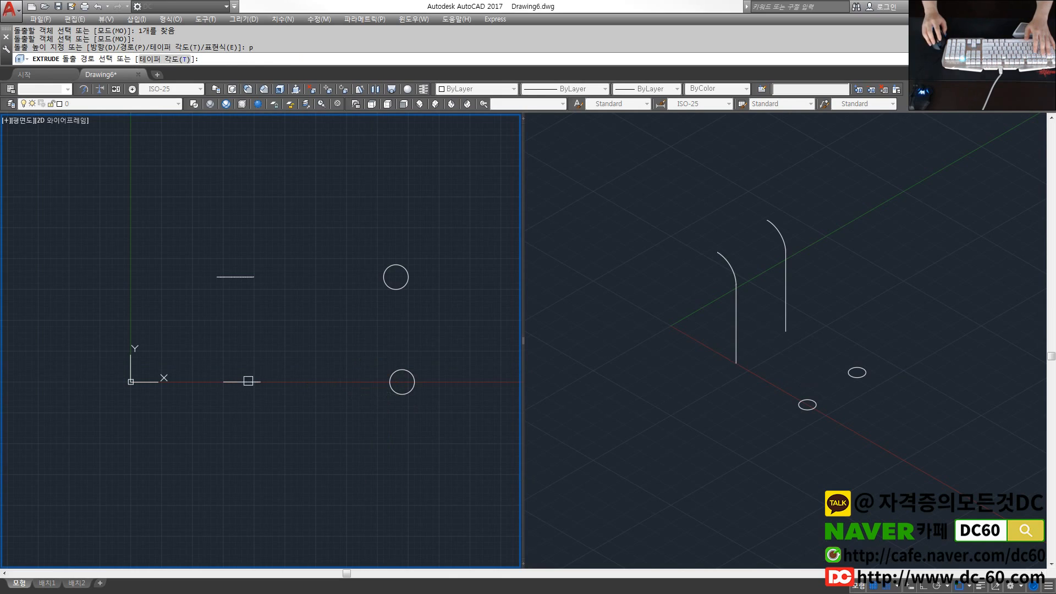
{"action": "left_click", "coordinate": [235, 383]}
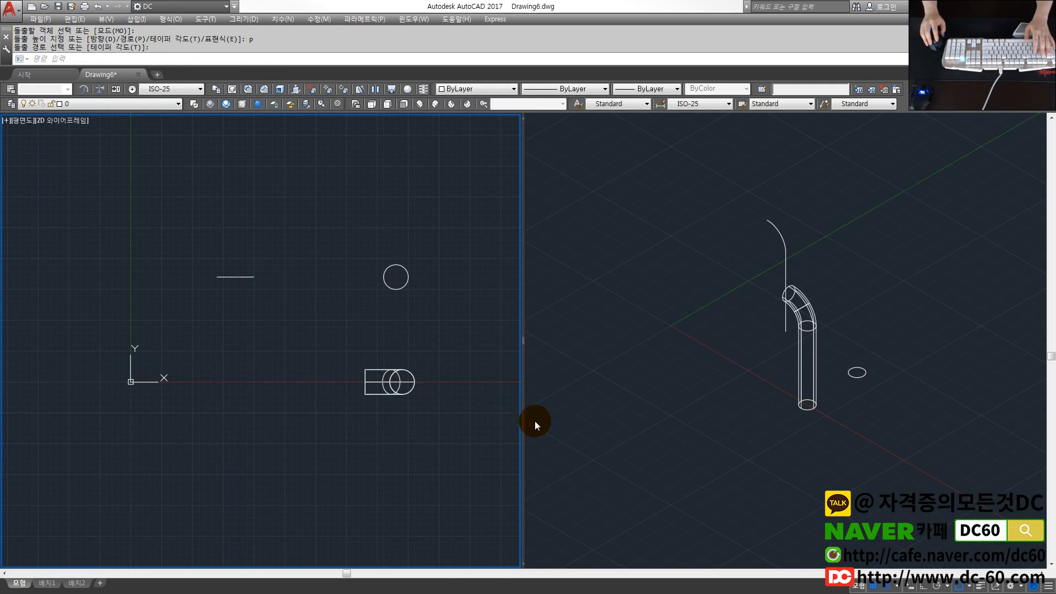
{"action": "left_click", "coordinate": [823, 374]}
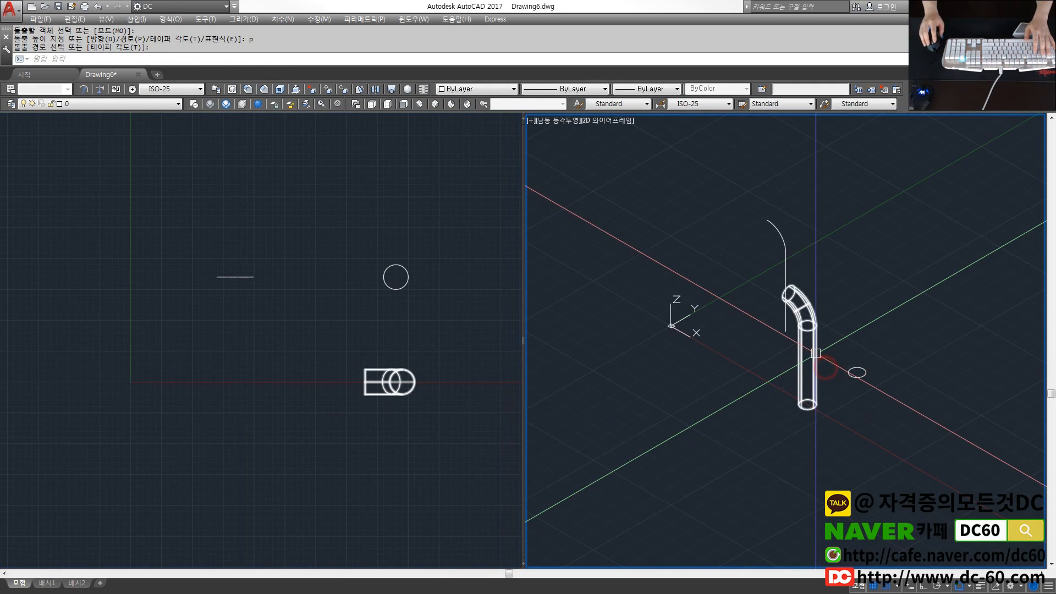
Step: Set the DELOBJ system variable to 1
{"action": "left_click", "coordinate": [364, 309]}
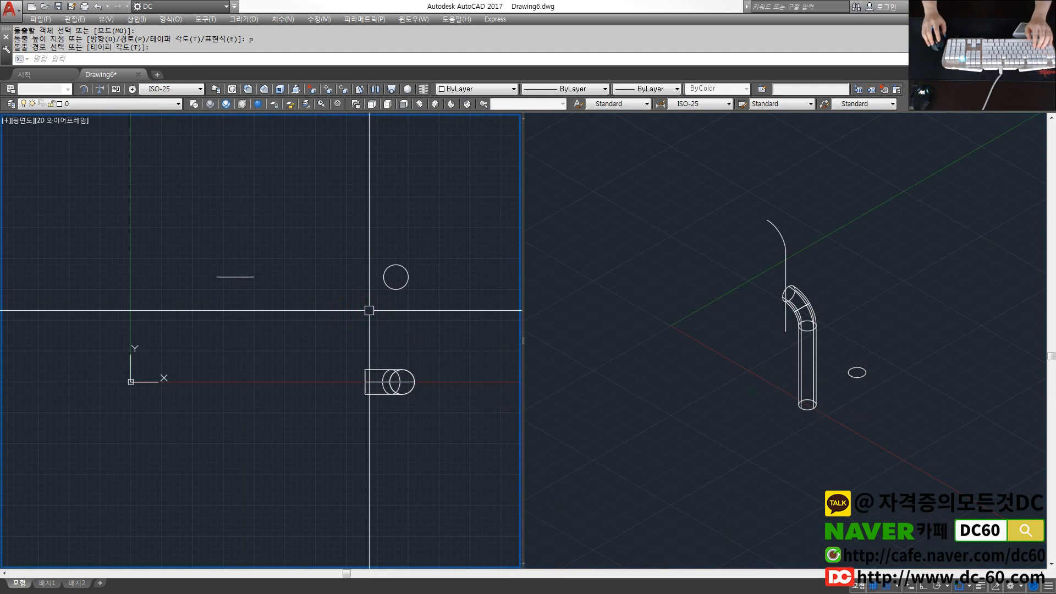
{"action": "type", "text": "delobj"}
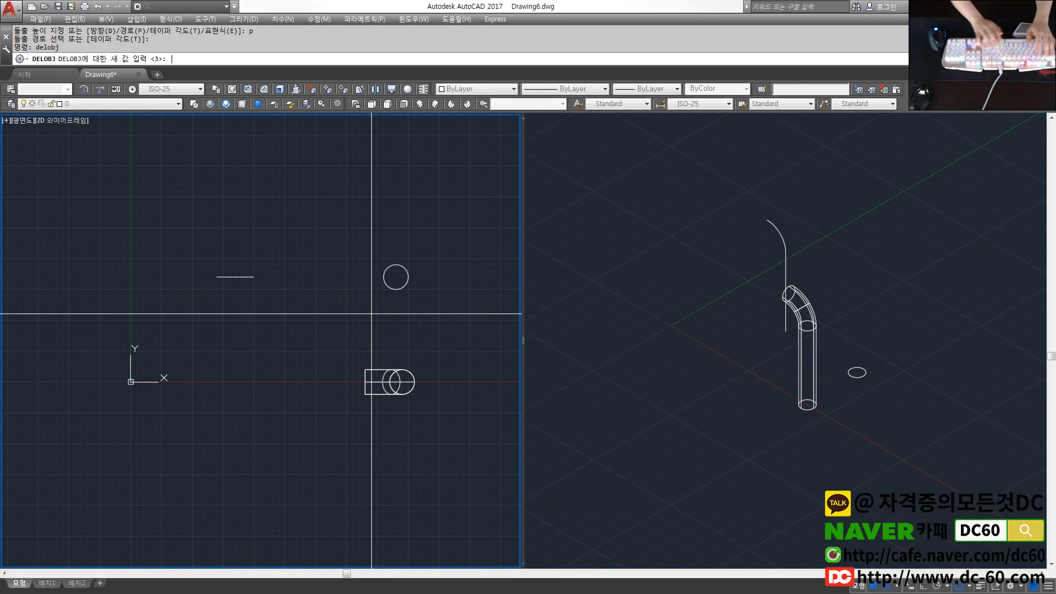
{"action": "key", "text": "Return"}
{"action": "type", "text": "1"}
{"action": "key", "text": "Return"}
{"action": "key", "text": "Escape"}
{"action": "key", "text": "Escape"}
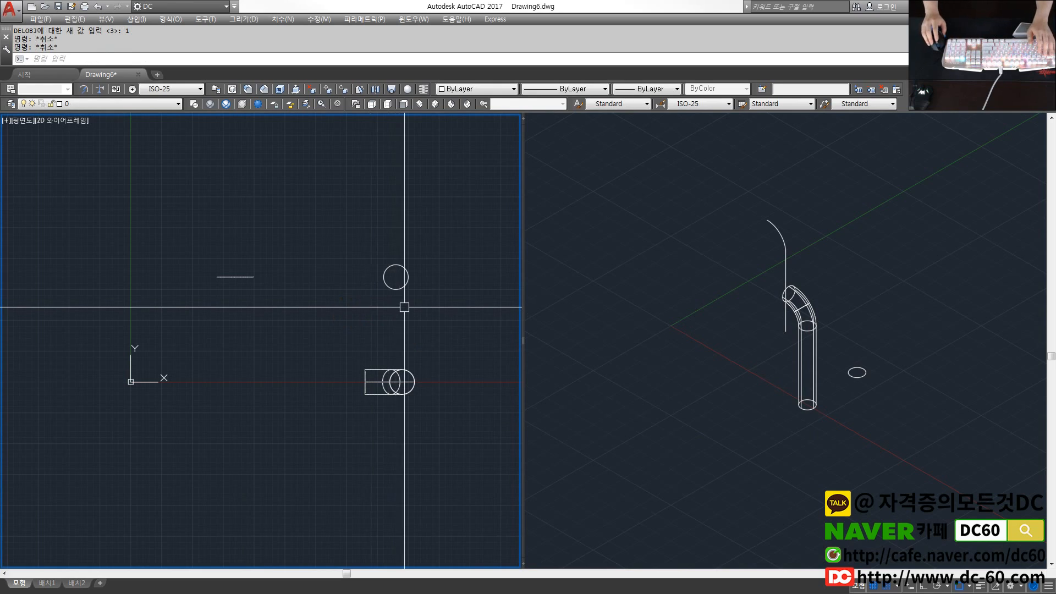
Step: Sweep the copied circle along the copied path
{"action": "middle_click_drag", "start_coordinate": [395, 310], "coordinate": [394, 327]}
{"action": "type", "text": "sweep"}
{"action": "key", "text": "Return"}
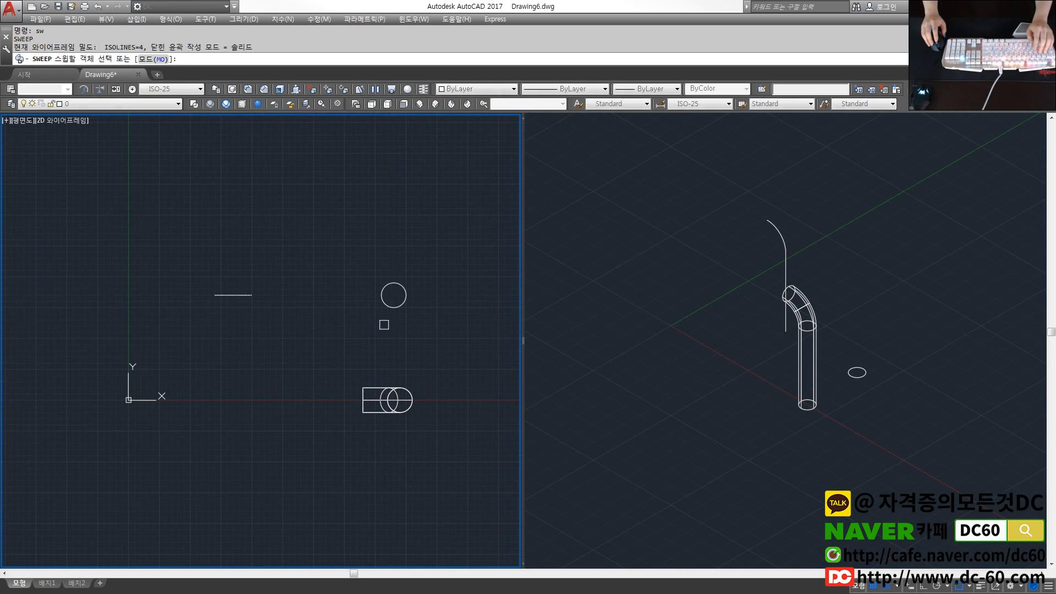
{"action": "left_click", "coordinate": [389, 285]}
{"action": "key", "text": "Return"}
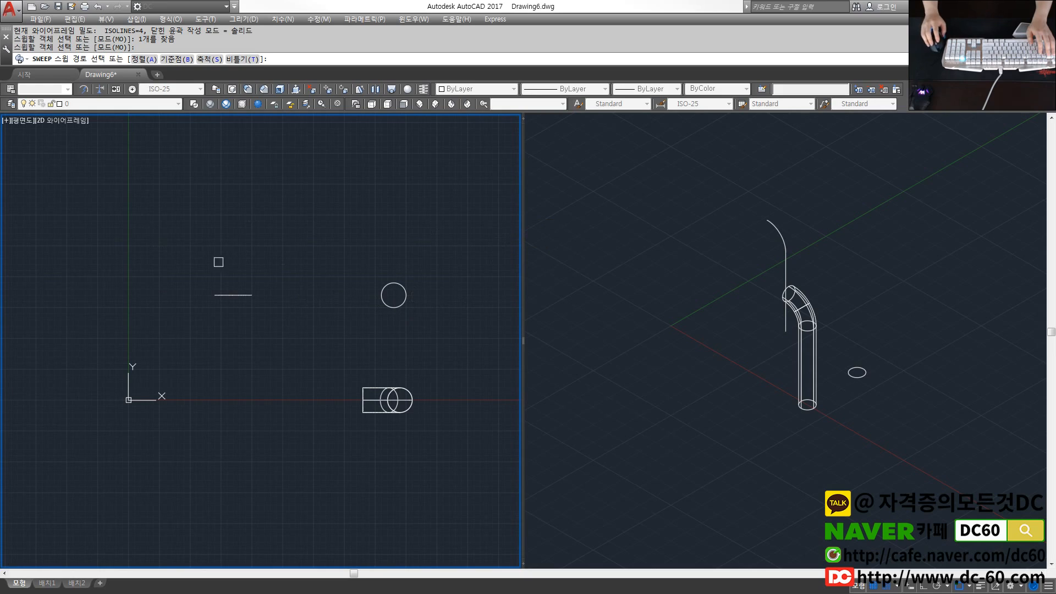
{"action": "left_click", "coordinate": [237, 295]}
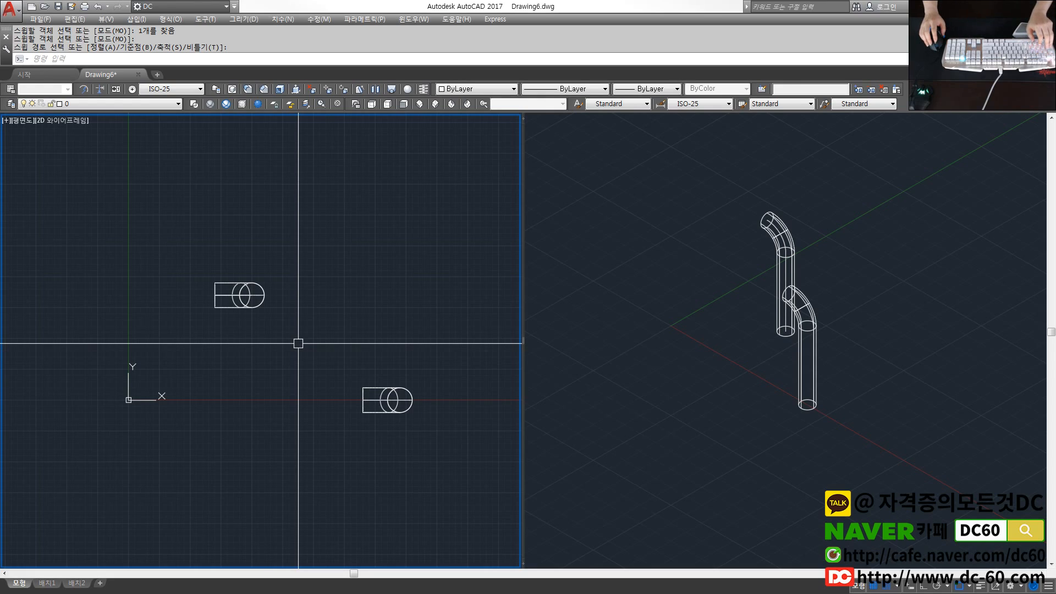
Step: Undo the sweep of the copied circle and the DELOBJ change
{"action": "key", "text": "ctrl+z"}
{"action": "key", "text": "ctrl+z"}
{"action": "key", "text": "ctrl+z"}
{"action": "key", "text": "ctrl+z"}
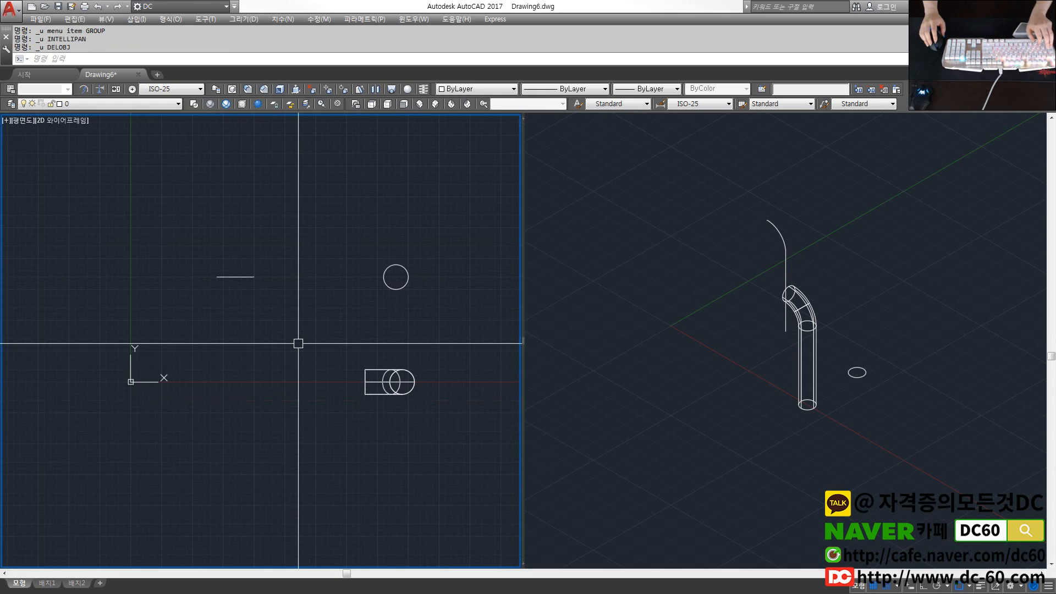
{"action": "scroll", "coordinate": [789, 382], "scroll_direction": "up", "scroll_amount": 4}
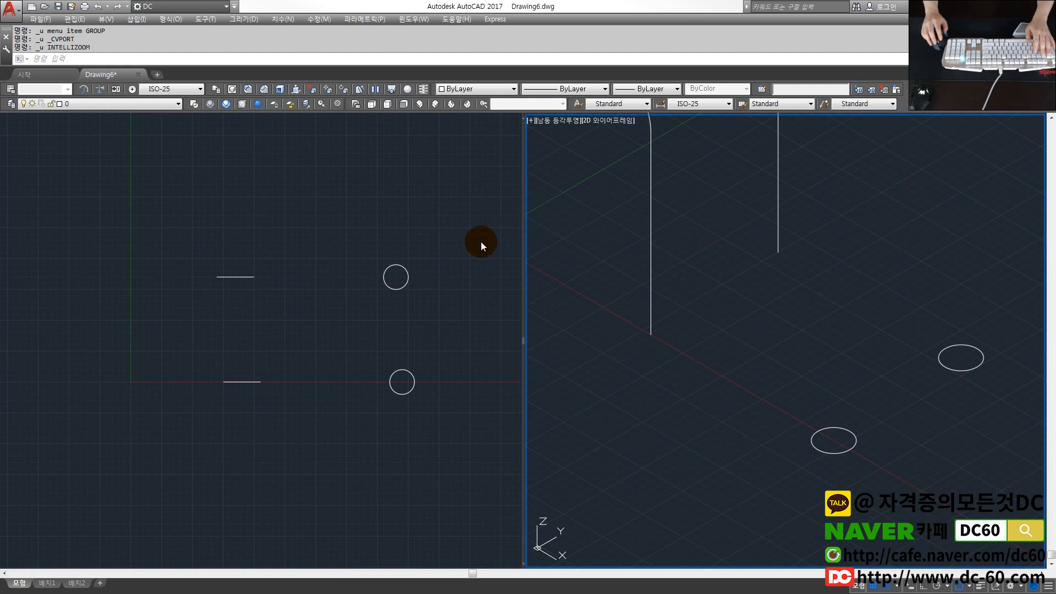
{"action": "left_click", "coordinate": [690, 294]}
{"action": "scroll", "coordinate": [690, 292], "scroll_direction": "down", "scroll_amount": 4}
{"action": "key", "text": "Escape"}
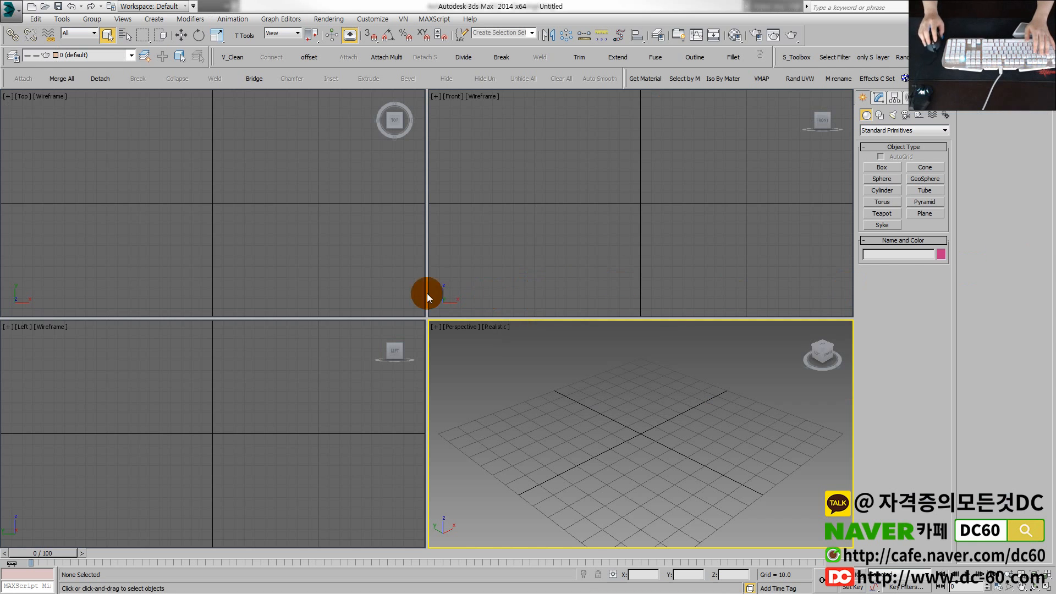
Step: Switch to 3ds Max and draw a rectangle spline about 282 by 198 units in the Top viewport
{"action": "left_click", "coordinate": [326, 258]}
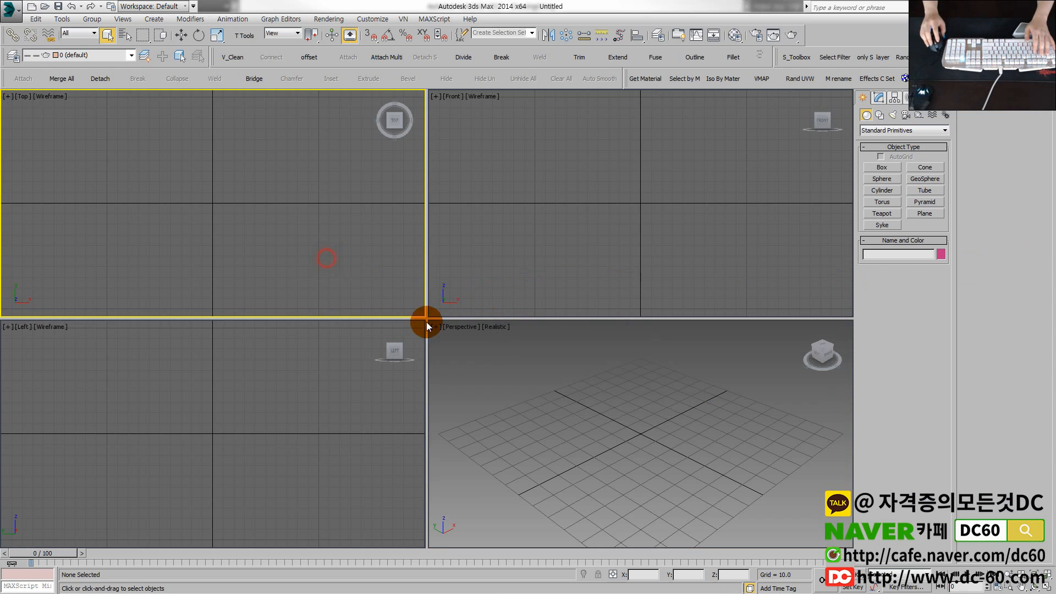
{"action": "left_click", "coordinate": [569, 401]}
{"action": "left_click", "coordinate": [384, 225]}
{"action": "left_click", "coordinate": [881, 115]}
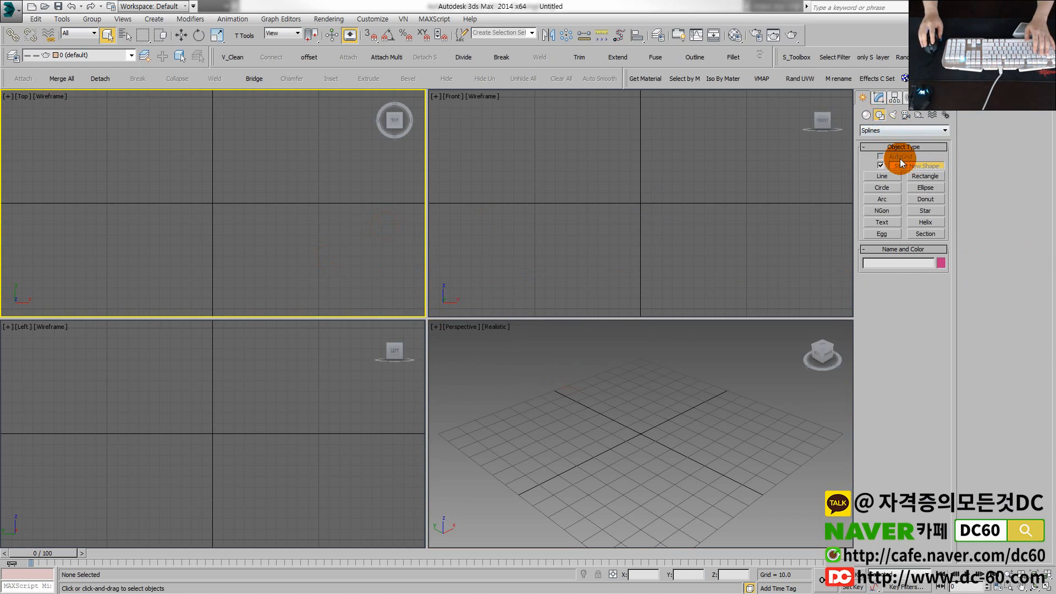
{"action": "left_click", "coordinate": [914, 181]}
{"action": "key", "text": "alt+w"}
{"action": "middle_click_drag", "start_coordinate": [349, 262], "coordinate": [309, 427]}
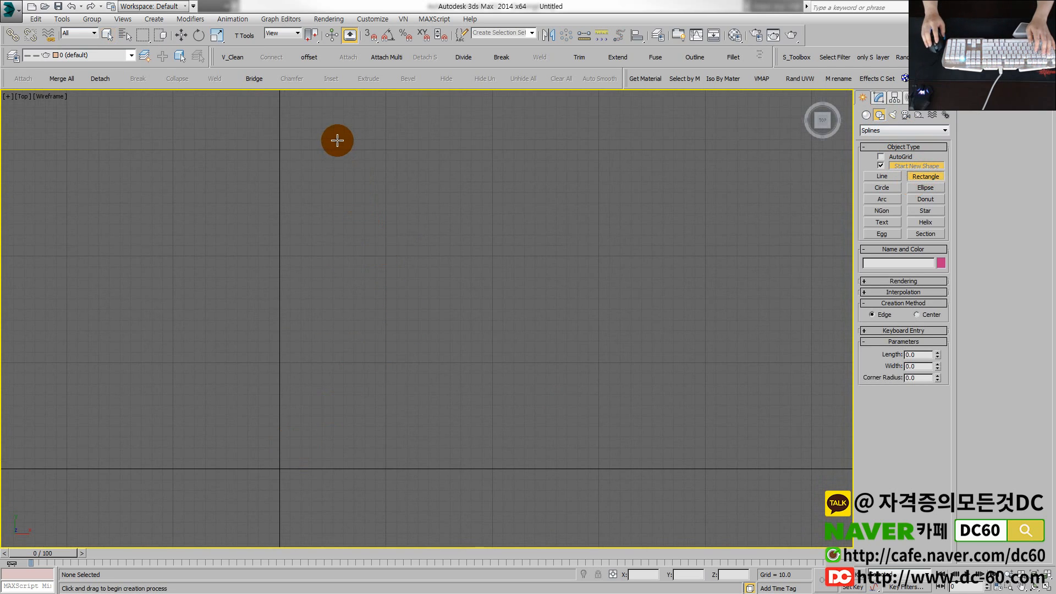
{"action": "left_click_drag", "start_coordinate": [337, 140], "coordinate": [544, 437]}
{"action": "right_click", "coordinate": [550, 439]}
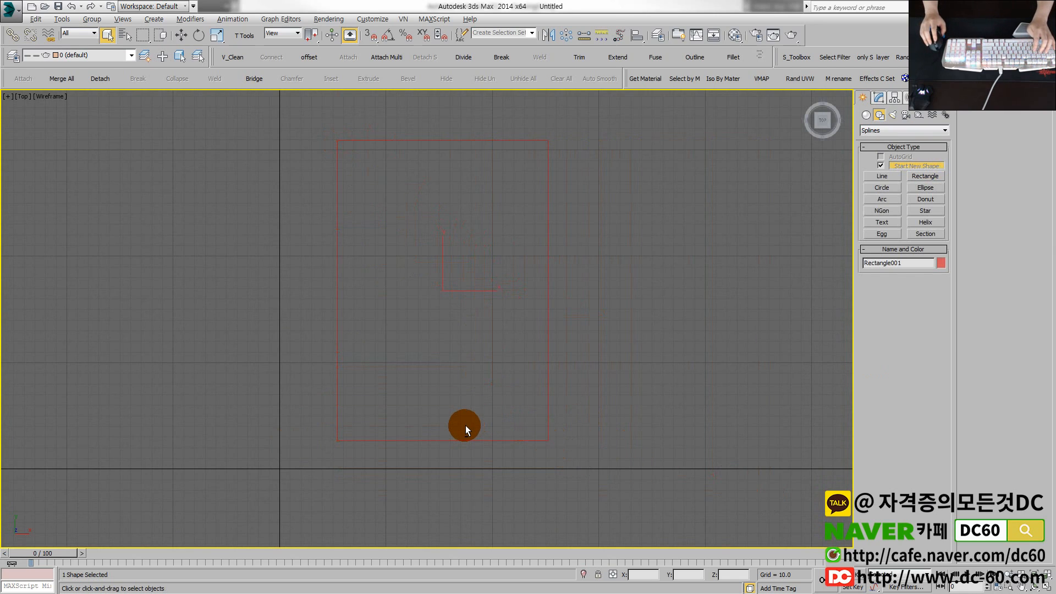
Step: Maximize the Perspective viewport on the rectangle and show its modifier settings
{"action": "key", "text": "alt+w"}
{"action": "right_click", "coordinate": [595, 440]}
{"action": "key", "text": "alt+w"}
{"action": "scroll", "coordinate": [546, 427], "scroll_direction": "down", "scroll_amount": 5}
{"action": "middle_click_drag", "start_coordinate": [546, 427], "coordinate": [576, 374], "text": "alt"}
{"action": "left_click", "coordinate": [890, 98]}
{"action": "middle_click_drag", "start_coordinate": [635, 236], "coordinate": [633, 343]}
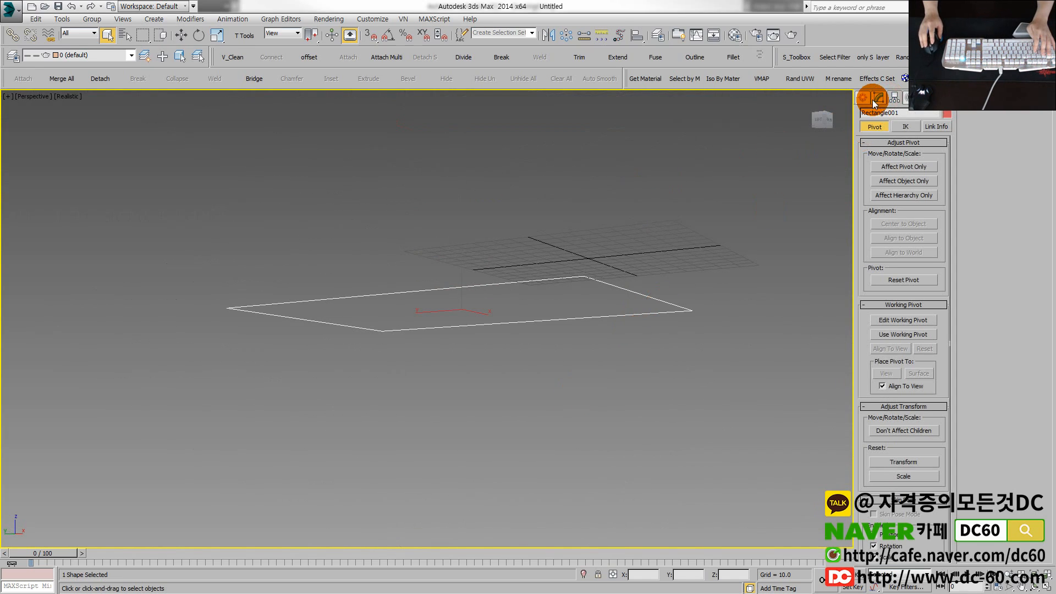
{"action": "left_click", "coordinate": [879, 98]}
Step: Show the Model toolbar, open the Sweep Profile library and apply profile 01 to the rectangle
{"action": "right_click", "coordinate": [974, 31]}
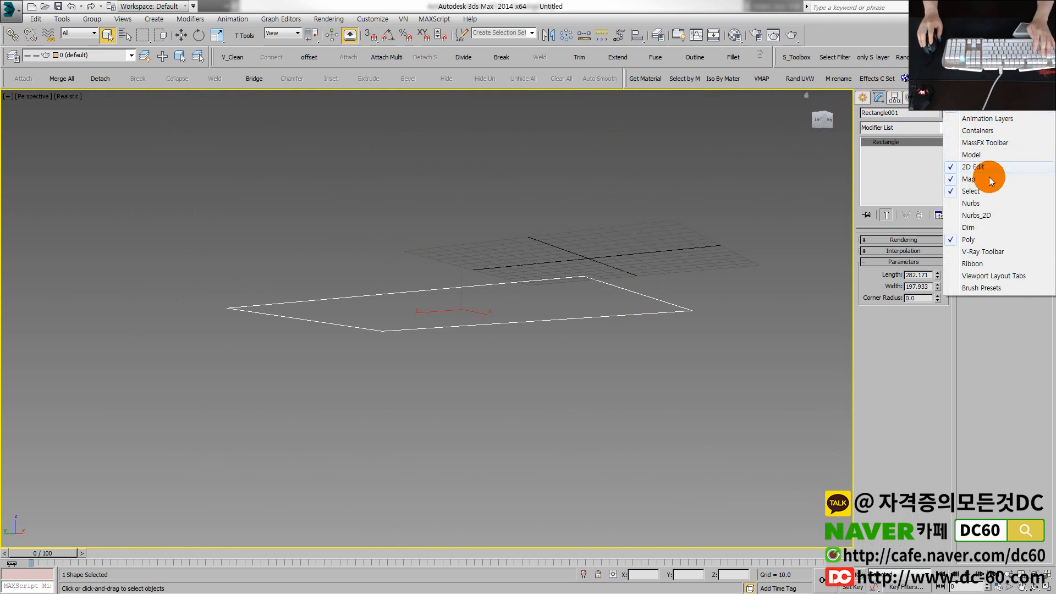
{"action": "left_click", "coordinate": [981, 156]}
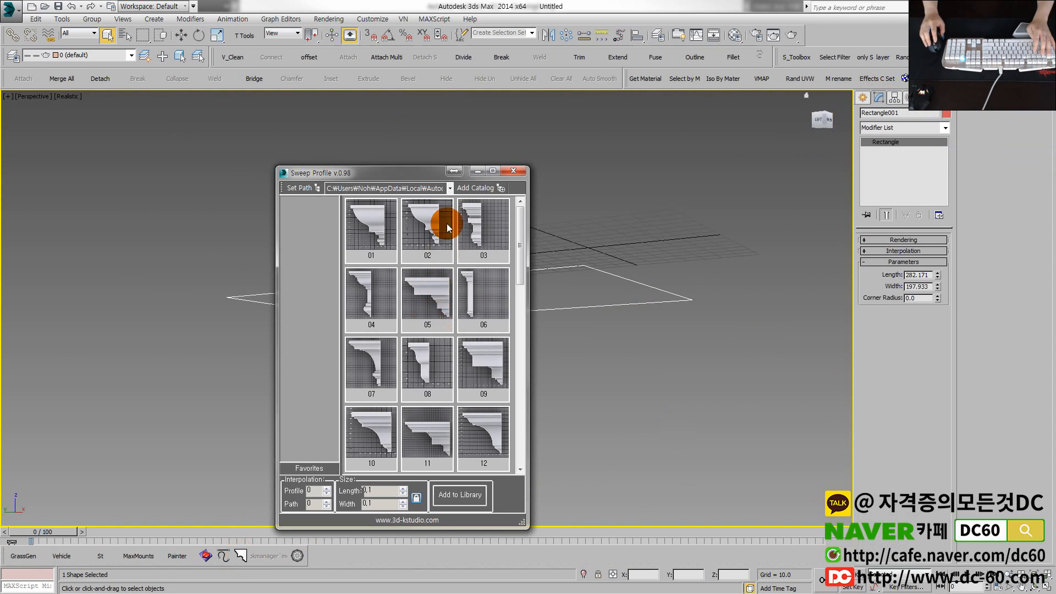
{"action": "left_click_drag", "start_coordinate": [393, 174], "coordinate": [844, 177]}
{"action": "left_click", "coordinate": [825, 237]}
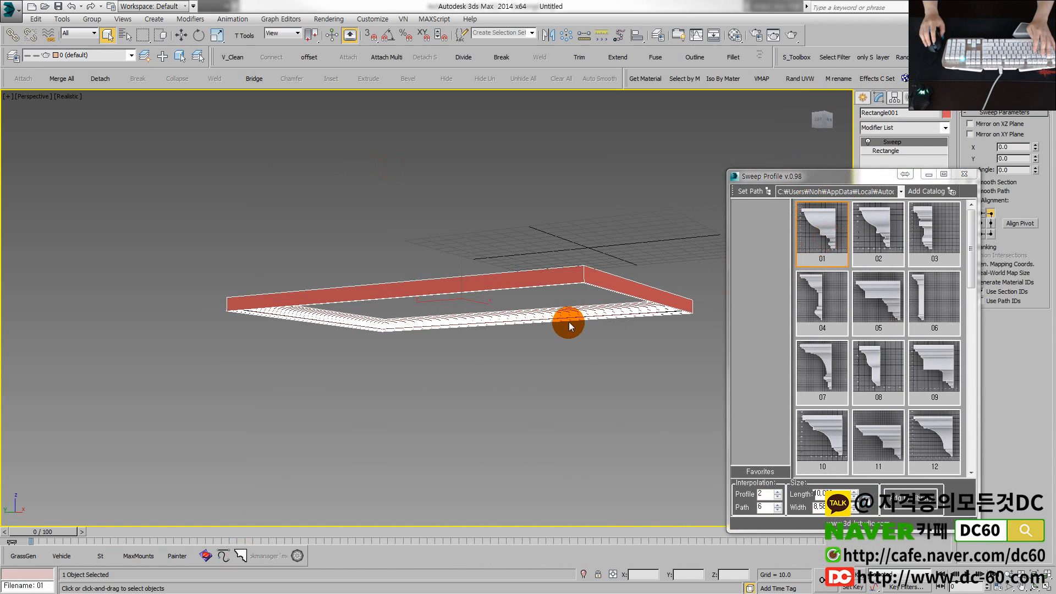
Step: Move the Sweep Profile window clear of the frame and turn on Edged Faces in the Perspective viewport
{"action": "scroll", "coordinate": [572, 328], "scroll_direction": "up", "scroll_amount": 8}
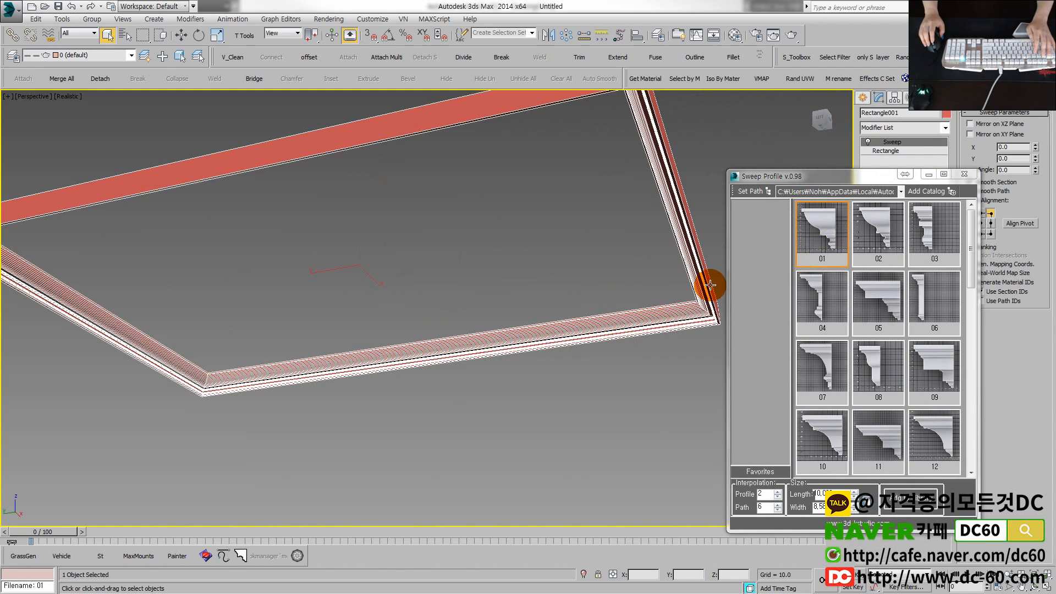
{"action": "left_click_drag", "start_coordinate": [873, 177], "coordinate": [873, 264]}
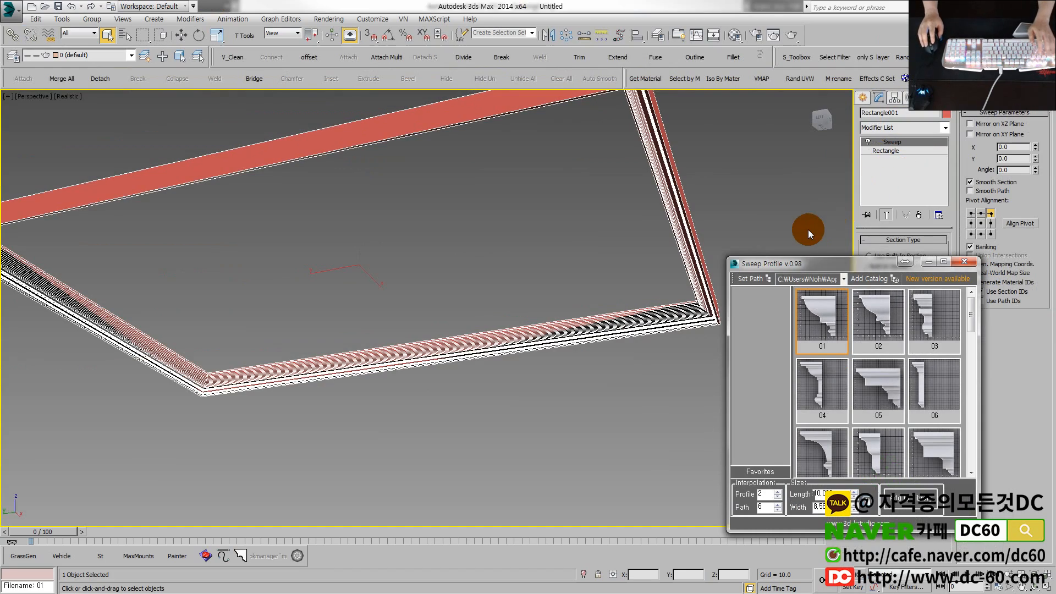
{"action": "left_click_drag", "start_coordinate": [766, 265], "coordinate": [799, 359]}
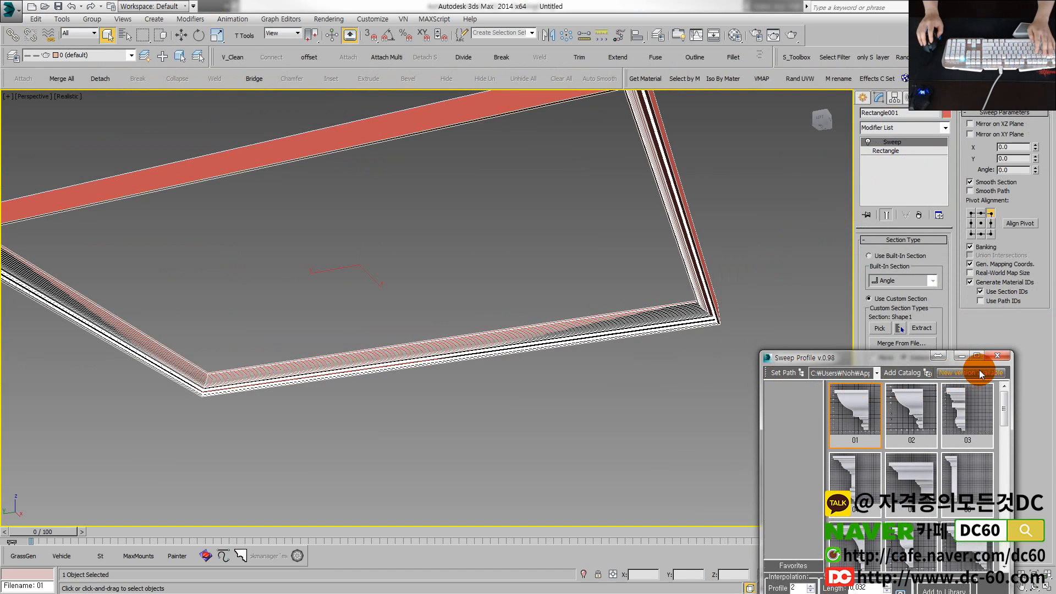
{"action": "left_click_drag", "start_coordinate": [915, 362], "coordinate": [617, 470]}
{"action": "key", "text": "F4"}
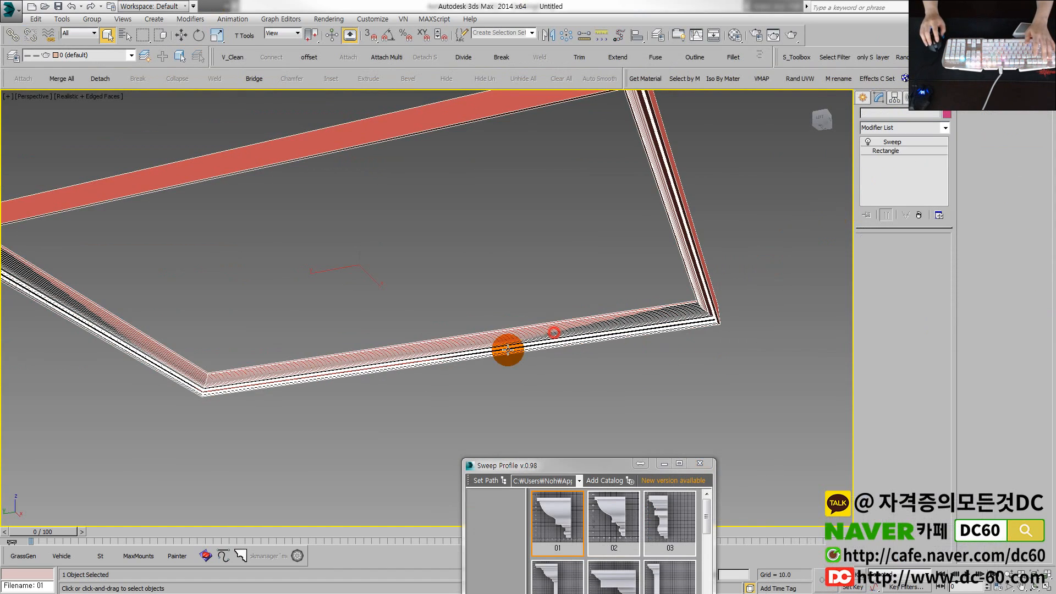
{"action": "middle_click_drag", "start_coordinate": [507, 348], "coordinate": [431, 285], "text": "alt"}
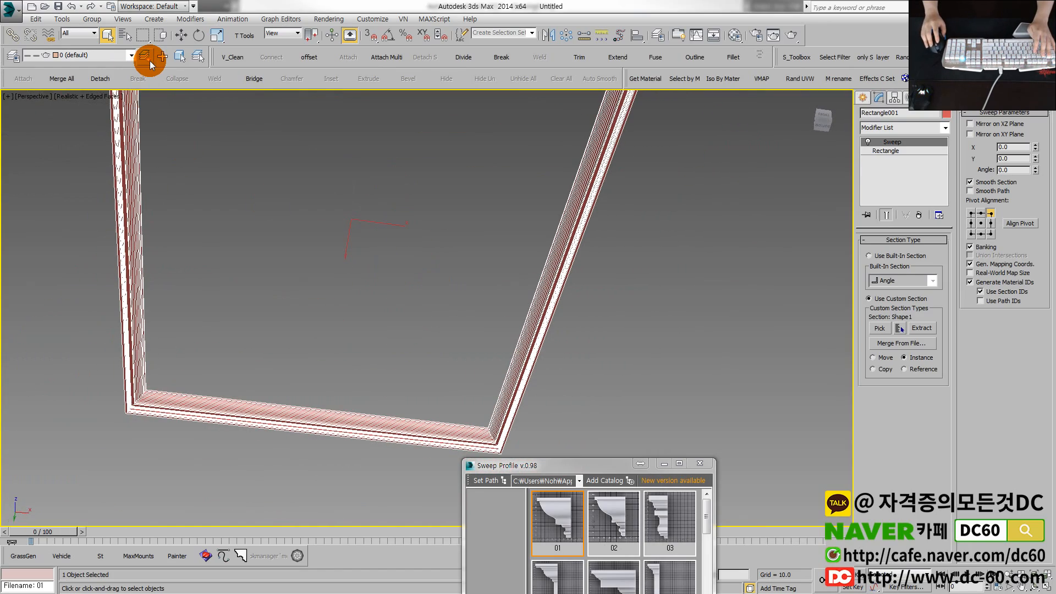
Step: Turn off the edge display for selected objects and the Edged Faces shading in the Perspective viewport
{"action": "left_click", "coordinate": [80, 97]}
{"action": "mouse_move", "coordinate": [144, 292]}
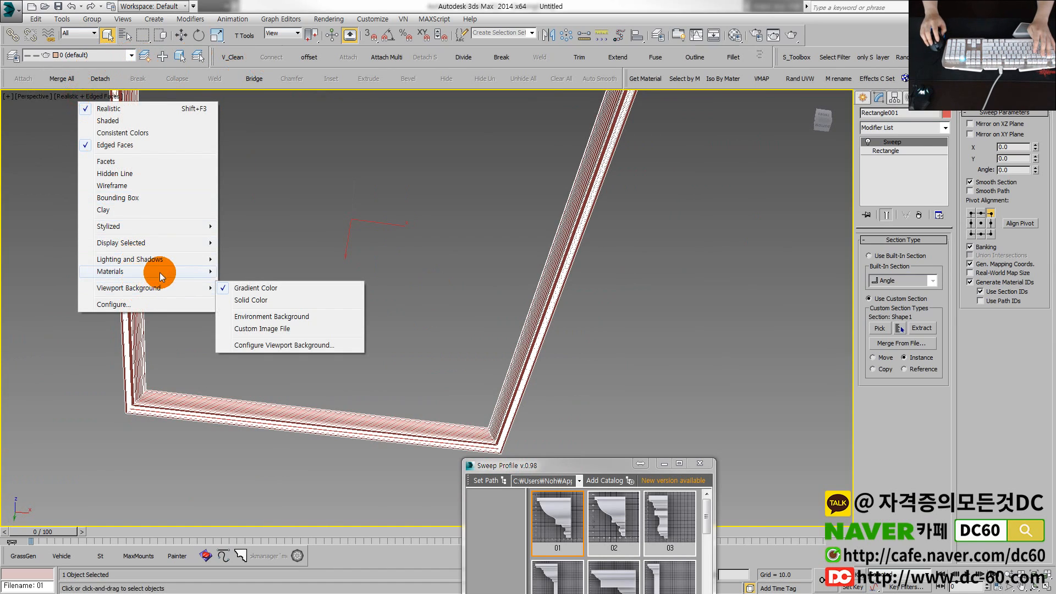
{"action": "left_click", "coordinate": [173, 245]}
{"action": "left_click", "coordinate": [246, 246]}
{"action": "middle_click_drag", "start_coordinate": [387, 351], "coordinate": [384, 269], "text": "alt"}
{"action": "key", "text": "F4"}
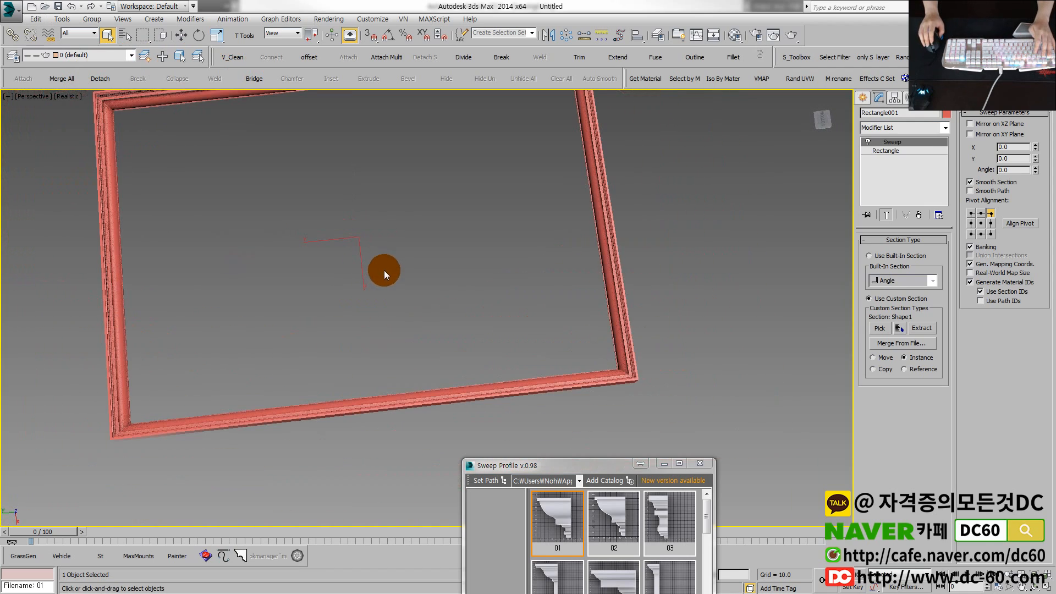
Step: Examine the swept moulding frame's sides and corners from several angles
{"action": "scroll", "coordinate": [408, 318], "scroll_direction": "down", "scroll_amount": 4}
{"action": "middle_click_drag", "start_coordinate": [408, 318], "coordinate": [469, 106], "text": "alt"}
{"action": "scroll", "coordinate": [523, 192], "scroll_direction": "up", "scroll_amount": 6}
{"action": "scroll", "coordinate": [396, 281], "scroll_direction": "down", "scroll_amount": 4}
{"action": "middle_click_drag", "start_coordinate": [460, 289], "coordinate": [500, 199]}
{"action": "scroll", "coordinate": [487, 407], "scroll_direction": "up", "scroll_amount": 3}
{"action": "scroll", "coordinate": [518, 346], "scroll_direction": "down", "scroll_amount": 5}
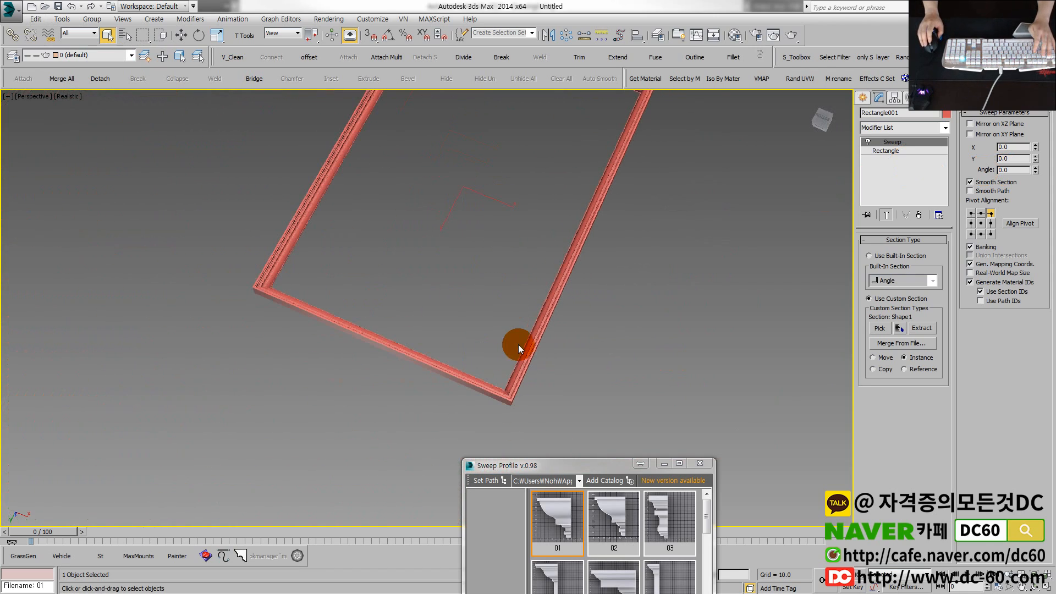
{"action": "middle_click_drag", "start_coordinate": [471, 114], "coordinate": [428, 369]}
{"action": "scroll", "coordinate": [381, 237], "scroll_direction": "up", "scroll_amount": 7}
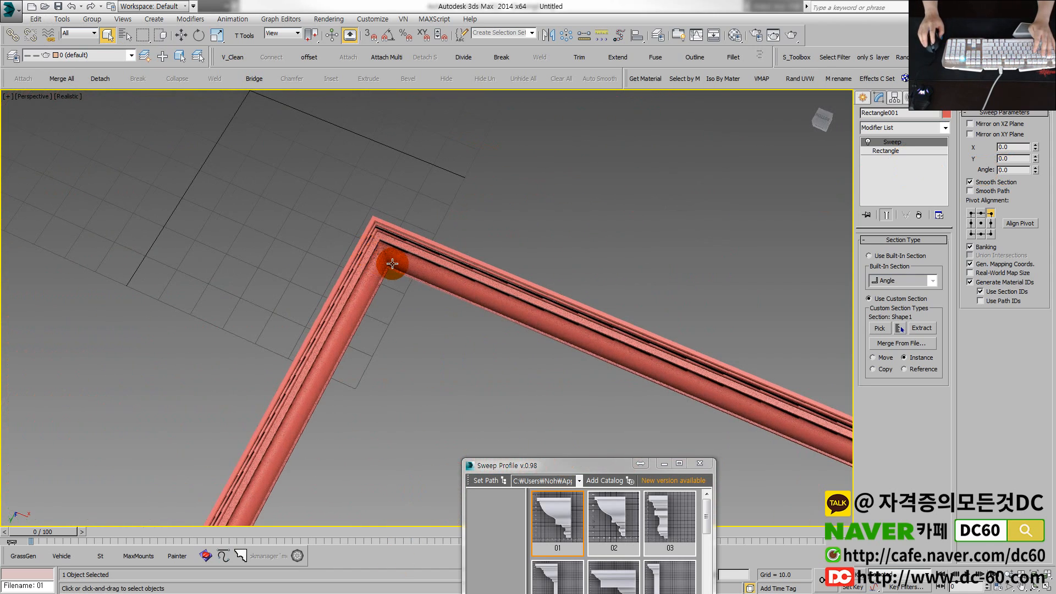
Step: Examine the moulding's cross-section outline at the frame's edge in the maximized Front viewport
{"action": "key", "text": "alt+w"}
{"action": "key", "text": "z"}
{"action": "right_click", "coordinate": [538, 279]}
{"action": "left_click", "coordinate": [550, 253]}
{"action": "key", "text": "alt+w"}
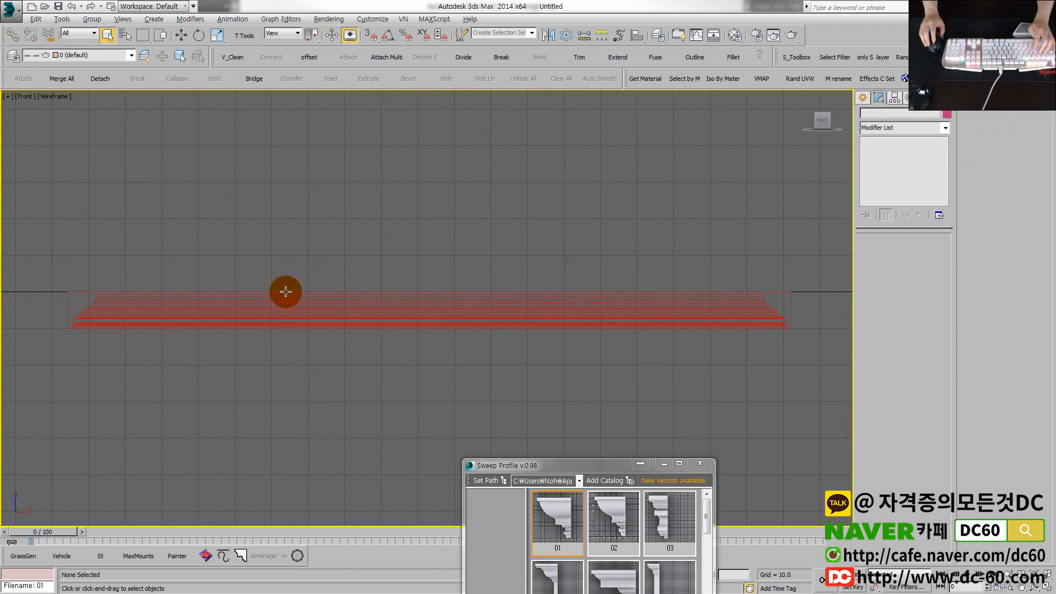
{"action": "middle_click_drag", "start_coordinate": [81, 326], "coordinate": [413, 302]}
{"action": "scroll", "coordinate": [412, 304], "scroll_direction": "up", "scroll_amount": 6}
{"action": "key", "text": "ctrl+1"}
{"action": "left_click", "coordinate": [385, 228]}
{"action": "left_click_drag", "start_coordinate": [366, 200], "coordinate": [361, 314]}
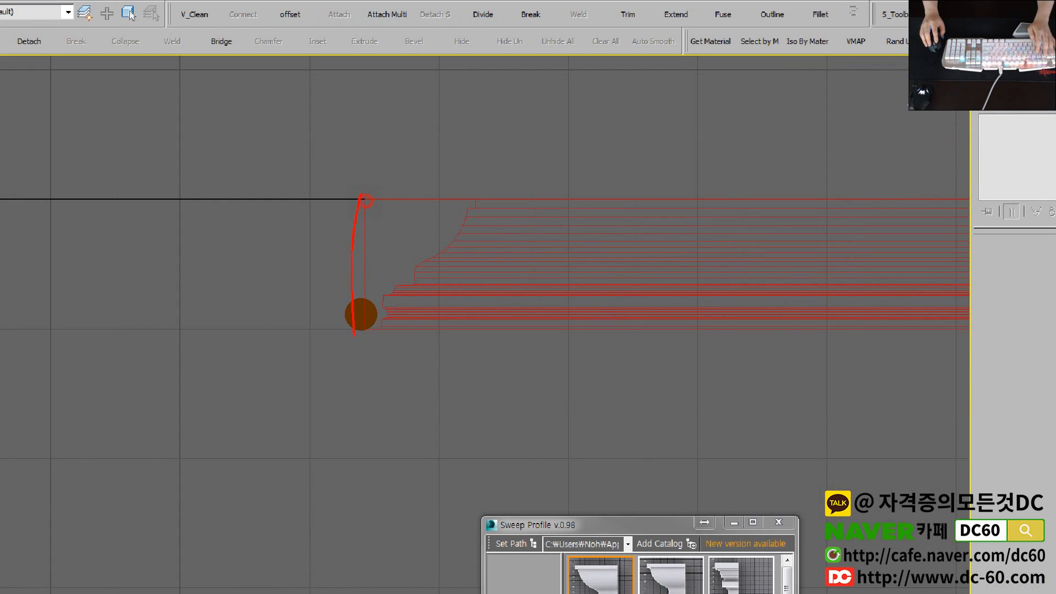
{"action": "mouse_move", "coordinate": [383, 181]}
{"action": "left_mouse_down"}
{"action": "mouse_move", "coordinate": [447, 203]}
{"action": "mouse_move", "coordinate": [410, 276]}
{"action": "left_mouse_up"}
{"action": "key", "text": "Escape"}
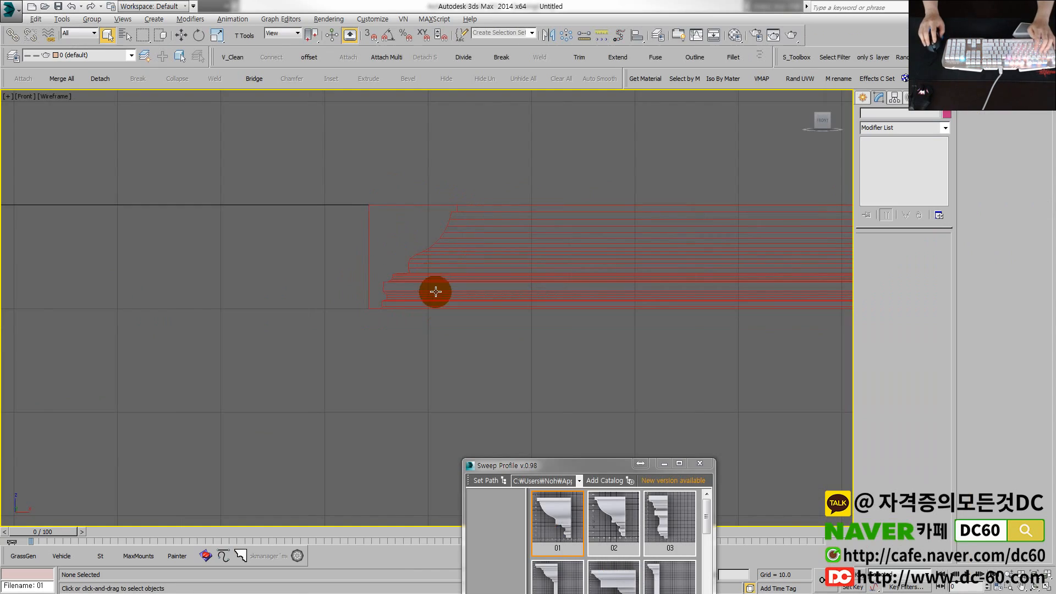
Step: Return to the maximized Perspective viewport, select the frame, and switch to an orthographic view with the grid hidden
{"action": "key", "text": "alt+w"}
{"action": "middle_click_drag", "start_coordinate": [498, 404], "coordinate": [483, 363], "text": "alt"}
{"action": "key", "text": "alt+w"}
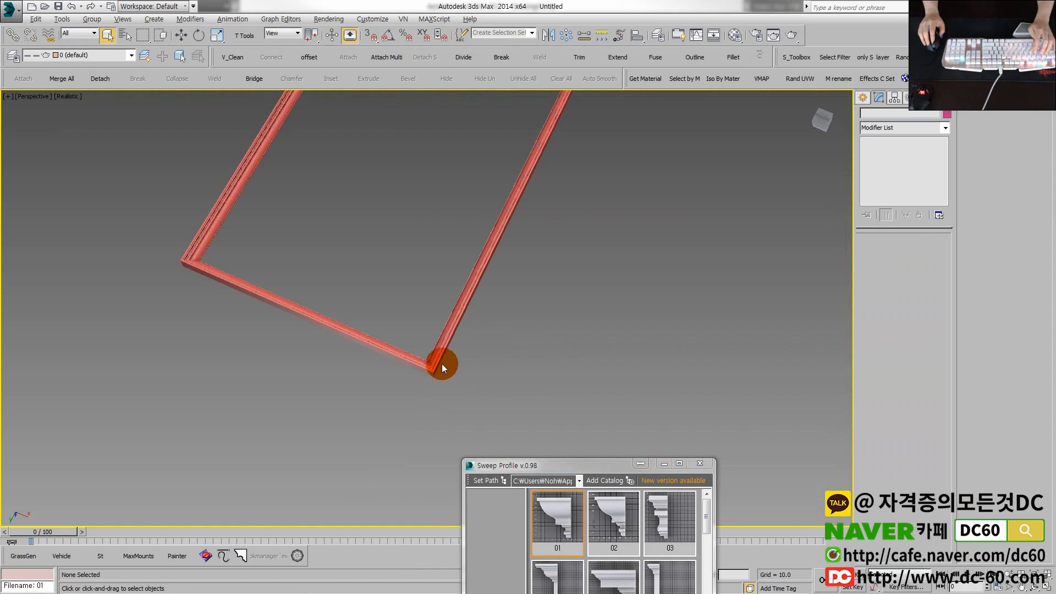
{"action": "left_click", "coordinate": [430, 360]}
{"action": "key", "text": "u"}
{"action": "middle_click_drag", "start_coordinate": [392, 352], "coordinate": [378, 323], "text": "alt"}
{"action": "key", "text": "g"}
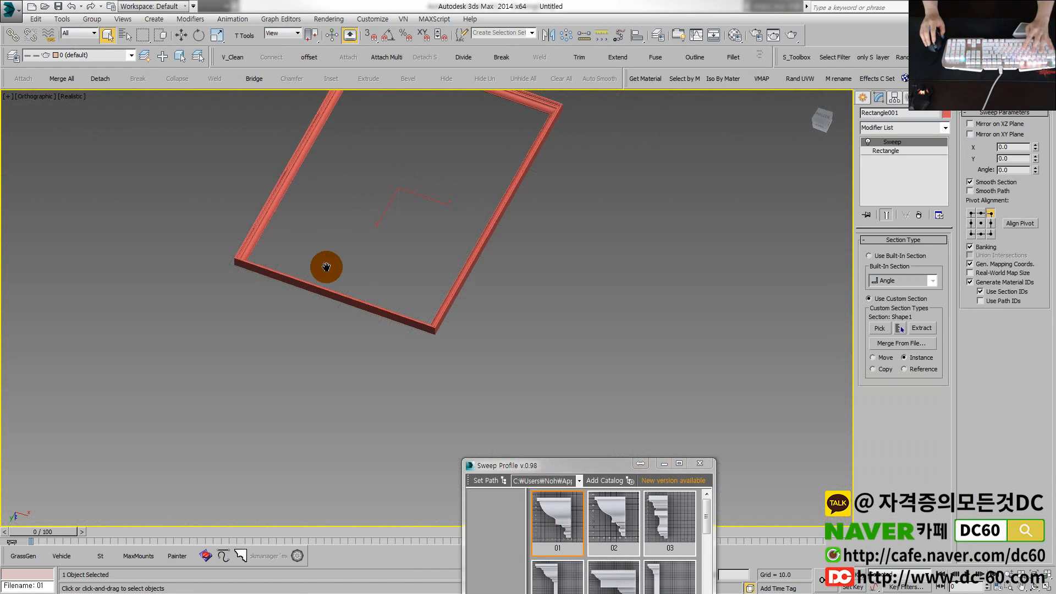
Step: Examine the moulding profile where two sides of the frame meet at a corner
{"action": "middle_click_drag", "start_coordinate": [326, 267], "coordinate": [323, 368]}
{"action": "scroll", "coordinate": [560, 179], "scroll_direction": "up", "scroll_amount": 8}
{"action": "middle_click_drag", "start_coordinate": [410, 245], "coordinate": [768, 348]}
{"action": "middle_click_drag", "start_coordinate": [503, 263], "coordinate": [733, 309]}
{"action": "middle_click_drag", "start_coordinate": [412, 183], "coordinate": [536, 206]}
{"action": "left_click", "coordinate": [535, 205]}
{"action": "scroll", "coordinate": [518, 206], "scroll_direction": "up", "scroll_amount": 4}
{"action": "scroll", "coordinate": [518, 205], "scroll_direction": "down", "scroll_amount": 5}
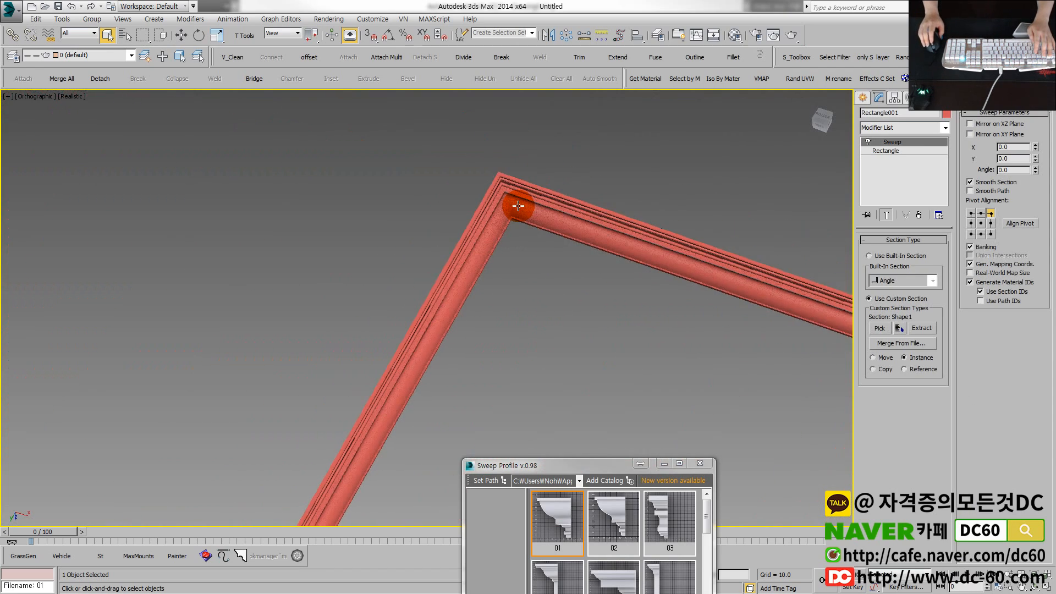
{"action": "middle_click_drag", "start_coordinate": [530, 221], "coordinate": [565, 318], "text": "alt"}
{"action": "scroll", "coordinate": [597, 324], "scroll_direction": "up", "scroll_amount": 3}
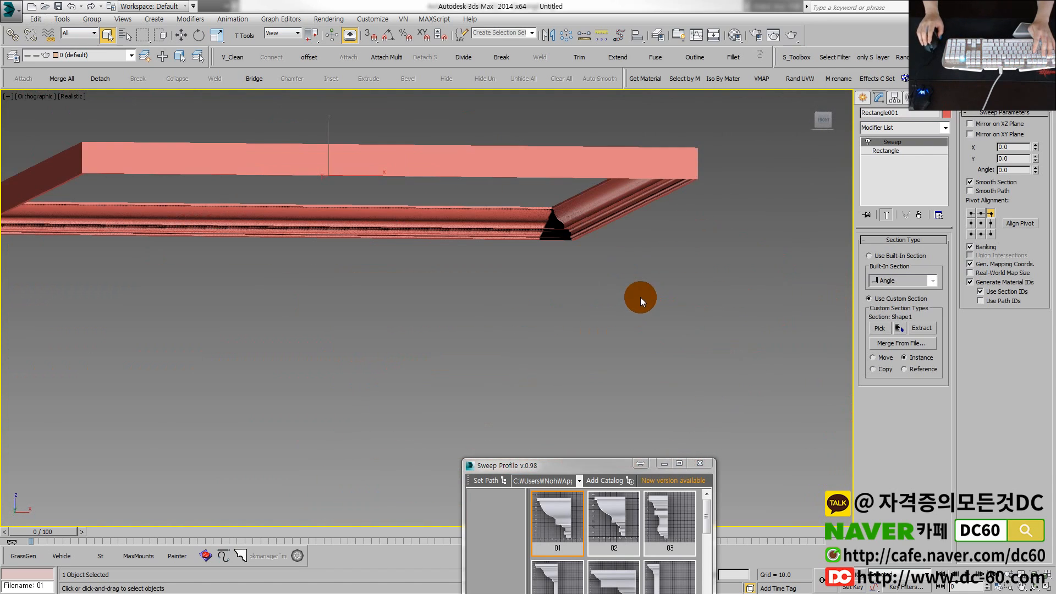
{"action": "scroll", "coordinate": [641, 296], "scroll_direction": "up", "scroll_amount": 2}
{"action": "scroll", "coordinate": [548, 217], "scroll_direction": "up", "scroll_amount": 3}
{"action": "middle_click_drag", "start_coordinate": [549, 217], "coordinate": [632, 244]}
{"action": "scroll", "coordinate": [633, 245], "scroll_direction": "up", "scroll_amount": 4}
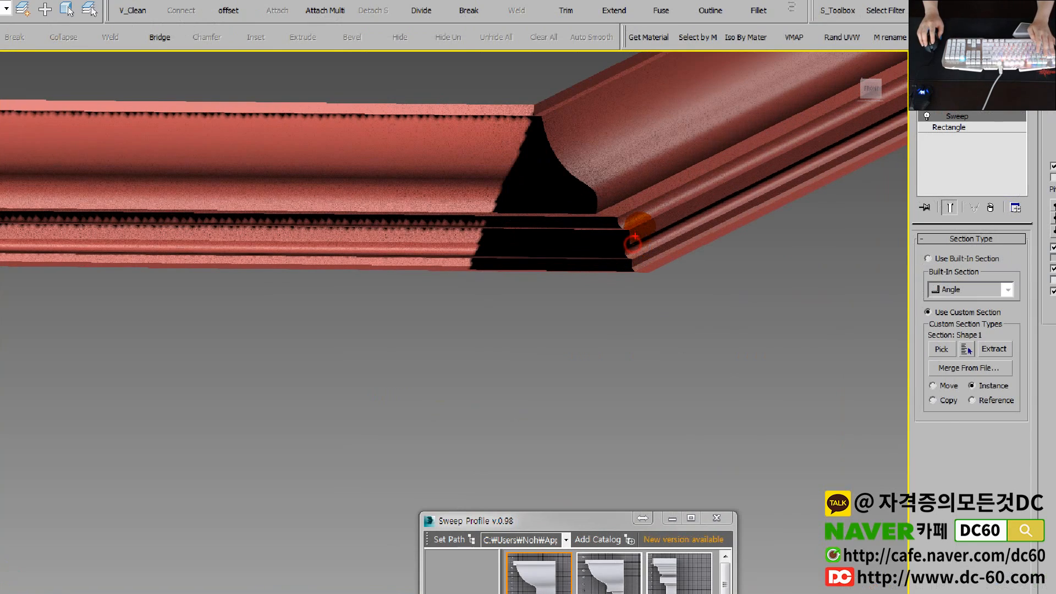
{"action": "mouse_move", "coordinate": [671, 195]}
{"action": "left_mouse_down"}
{"action": "mouse_move", "coordinate": [414, 198]}
{"action": "mouse_move", "coordinate": [482, 96]}
{"action": "left_mouse_up"}
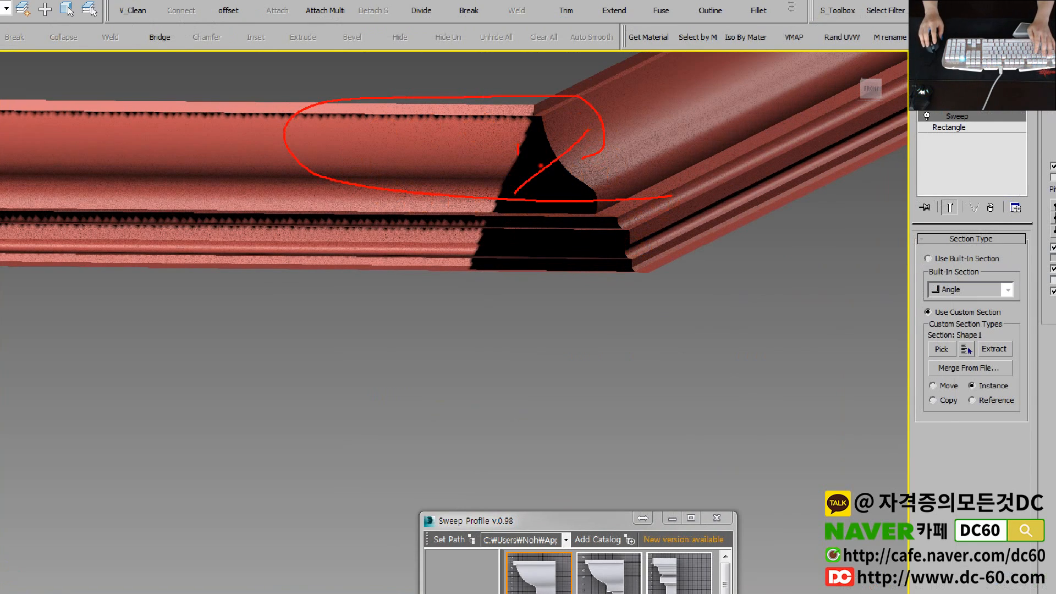
{"action": "key", "text": "Escape"}
Step: Try sweep profiles 02, 03 and 09 on the frame, and apply profile 08
{"action": "mouse_move", "coordinate": [566, 519]}
{"action": "left_mouse_down"}
{"action": "mouse_move", "coordinate": [590, 326]}
{"action": "mouse_move", "coordinate": [530, 313]}
{"action": "left_mouse_up"}
{"action": "left_click", "coordinate": [619, 353]}
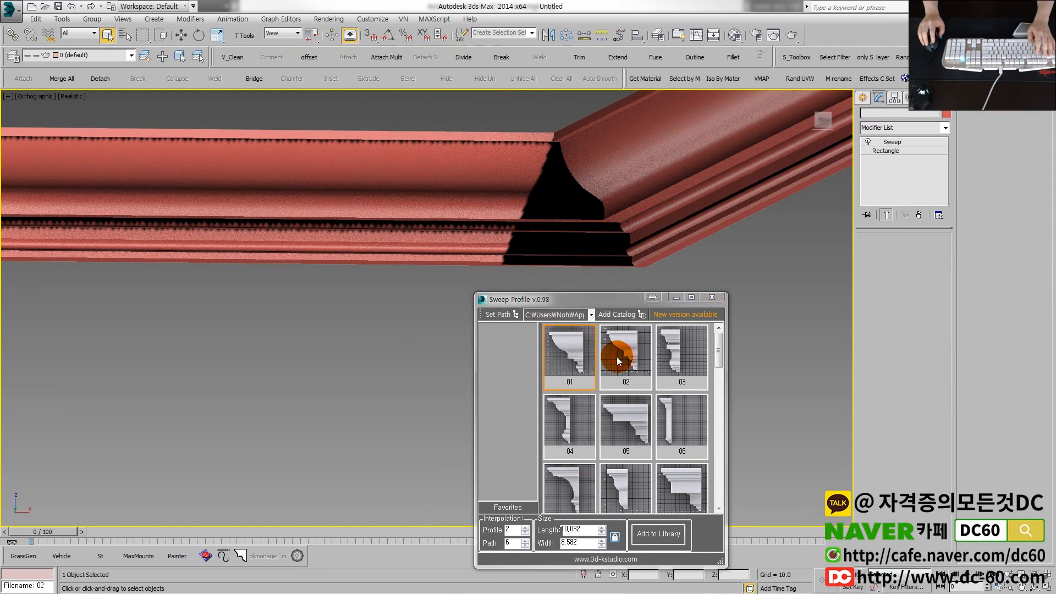
{"action": "left_click", "coordinate": [684, 355]}
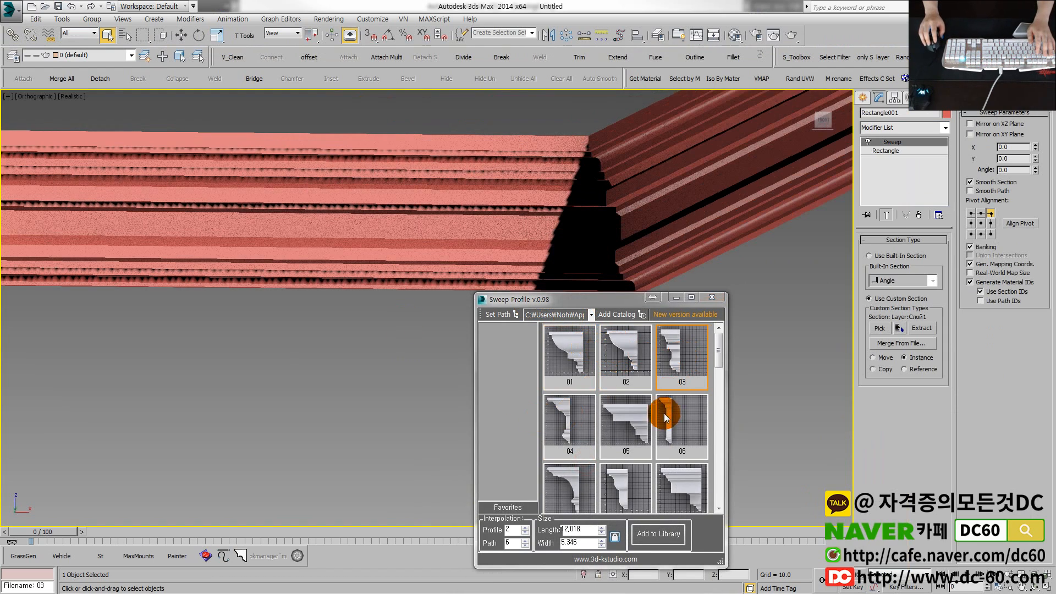
{"action": "scroll", "coordinate": [673, 479], "scroll_direction": "down", "scroll_amount": 1}
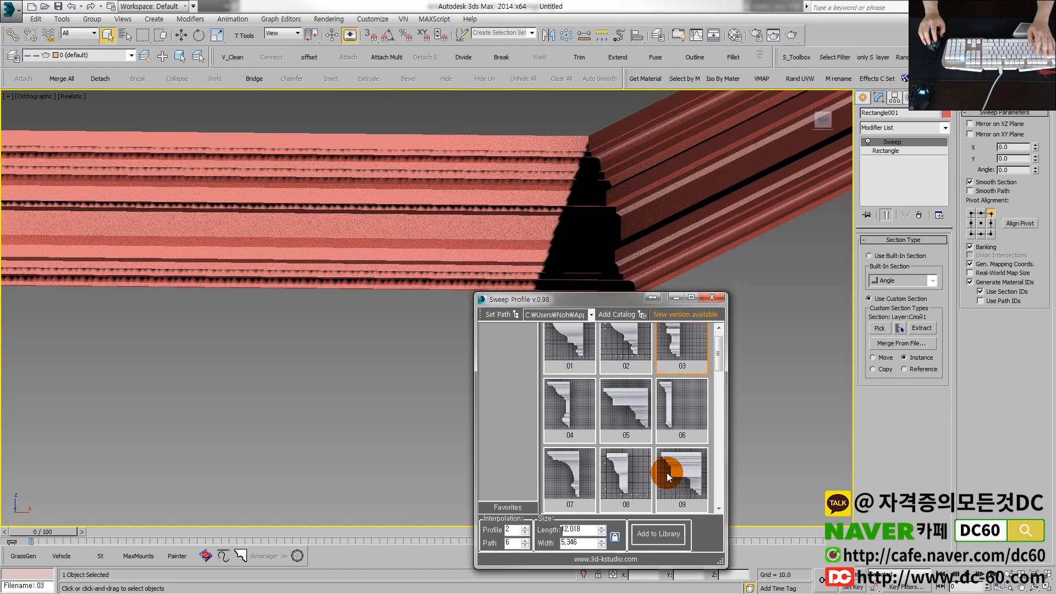
{"action": "left_click", "coordinate": [667, 473]}
{"action": "left_click", "coordinate": [613, 465]}
{"action": "left_click", "coordinate": [572, 359]}
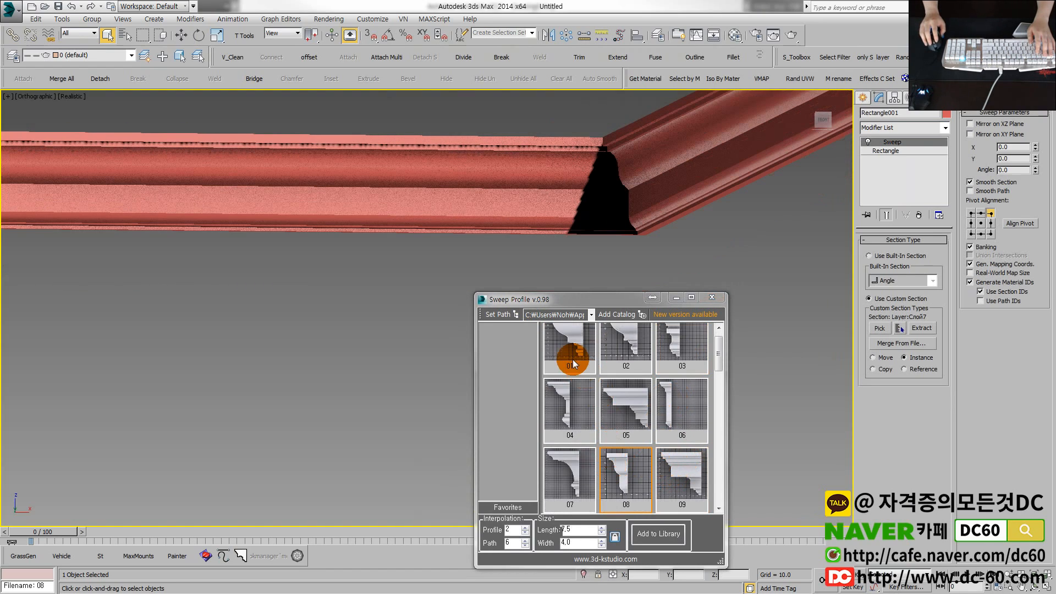
Step: Browse further profiles in the sweep library and examine the frame with profile 08 from another angle
{"action": "scroll", "coordinate": [559, 348], "scroll_direction": "up", "scroll_amount": 1}
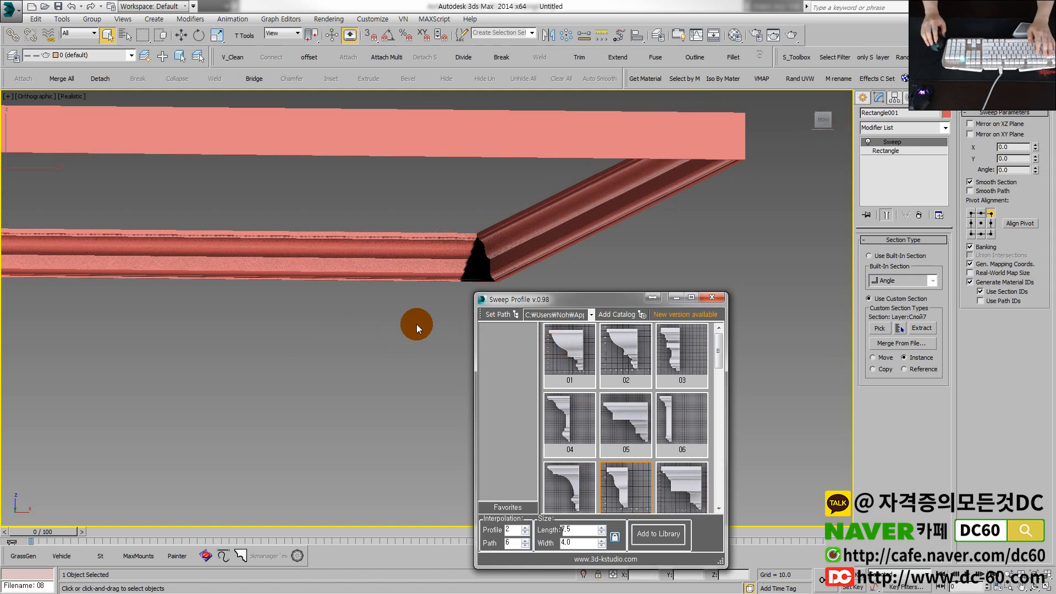
{"action": "scroll", "coordinate": [417, 325], "scroll_direction": "down", "scroll_amount": 2}
{"action": "middle_click_drag", "start_coordinate": [429, 305], "coordinate": [394, 296]}
{"action": "scroll", "coordinate": [393, 296], "scroll_direction": "down", "scroll_amount": 1}
{"action": "scroll", "coordinate": [416, 291], "scroll_direction": "down", "scroll_amount": 1}
{"action": "scroll", "coordinate": [462, 284], "scroll_direction": "up", "scroll_amount": 1}
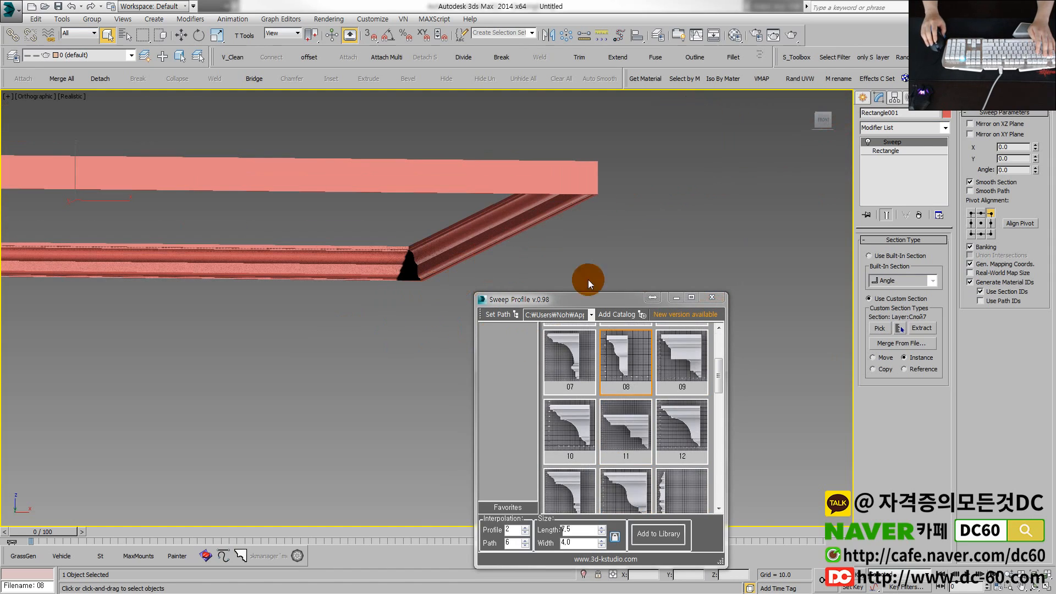
{"action": "middle_click_drag", "start_coordinate": [488, 257], "coordinate": [484, 214], "text": "alt"}
{"action": "scroll", "coordinate": [484, 214], "scroll_direction": "down", "scroll_amount": 3}
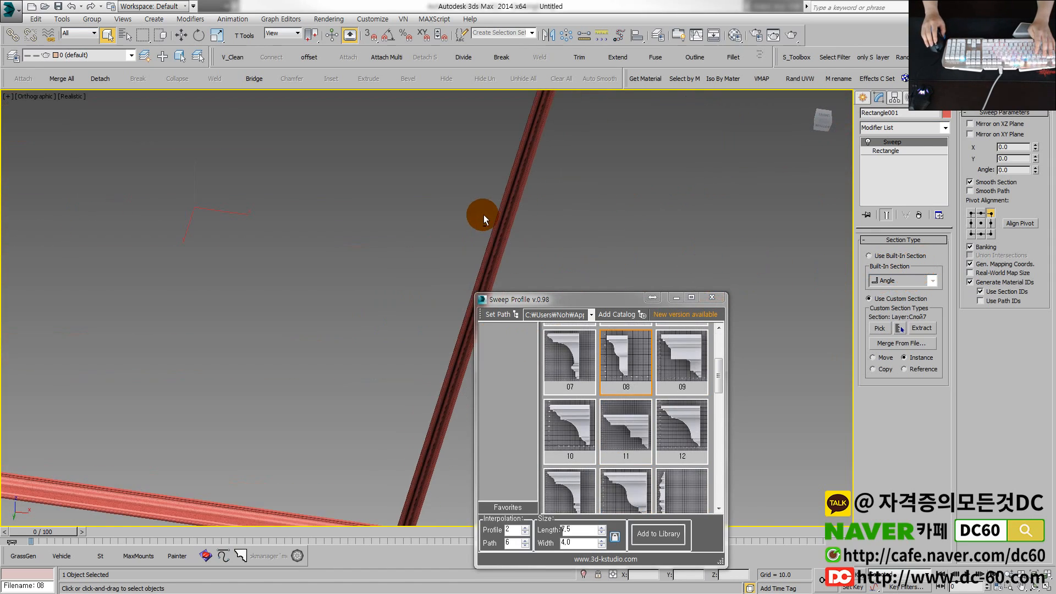
Step: Try the middle-right pivot alignment for the swept section and restore the upper-right alignment
{"action": "middle_click_drag", "start_coordinate": [435, 333], "coordinate": [445, 300]}
{"action": "scroll", "coordinate": [446, 301], "scroll_direction": "up", "scroll_amount": 3}
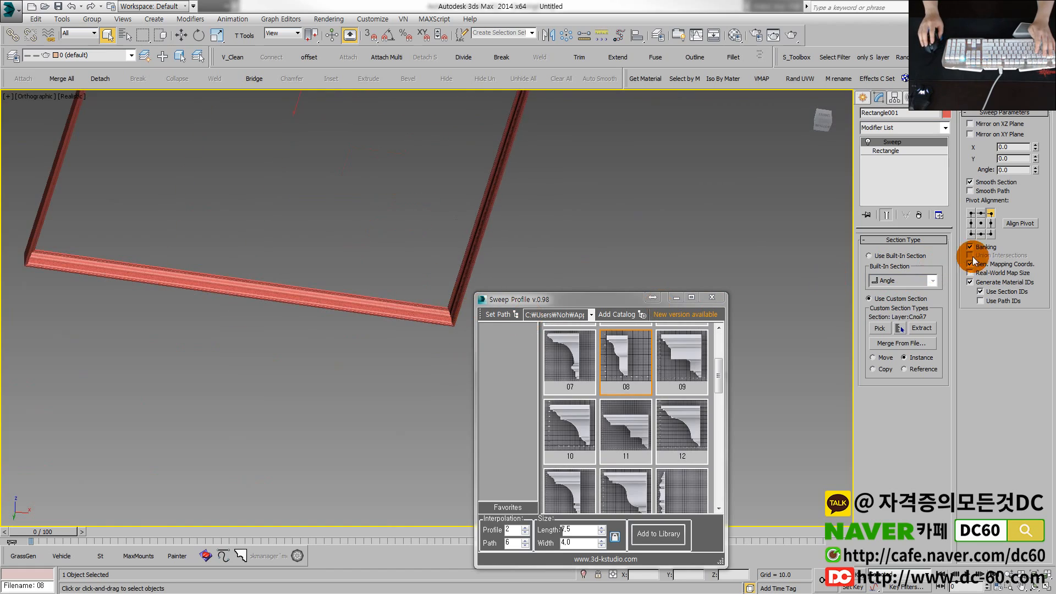
{"action": "left_click", "coordinate": [990, 224]}
{"action": "left_click", "coordinate": [991, 214]}
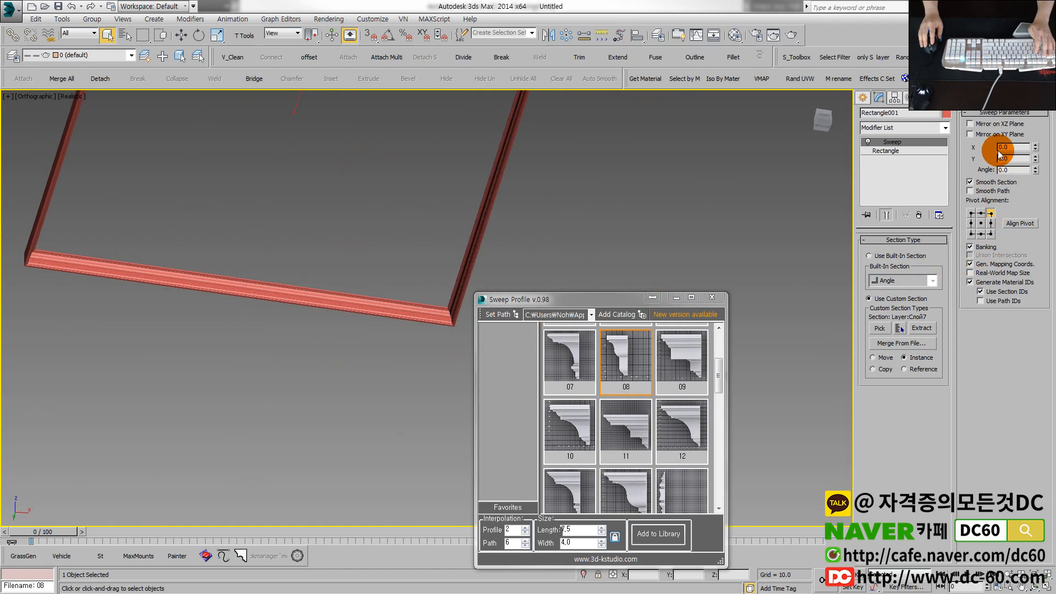
Step: Mirror the swept moulding section on both the XY and XZ planes and examine the frame's corner
{"action": "left_click", "coordinate": [990, 134]}
{"action": "middle_click_drag", "start_coordinate": [470, 279], "coordinate": [449, 399]}
{"action": "scroll", "coordinate": [480, 225], "scroll_direction": "up", "scroll_amount": 3}
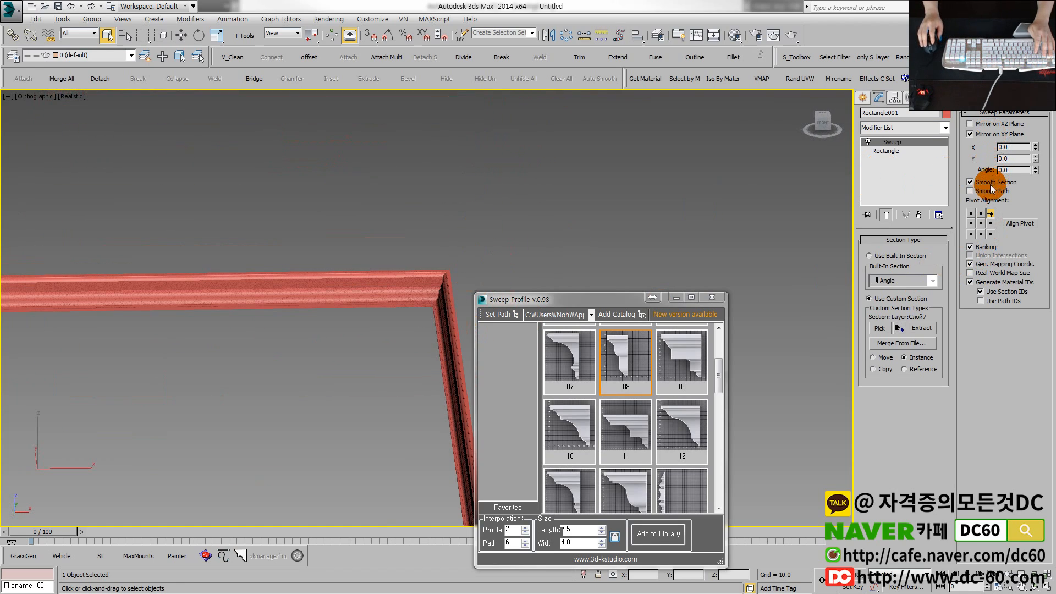
{"action": "left_click", "coordinate": [971, 124]}
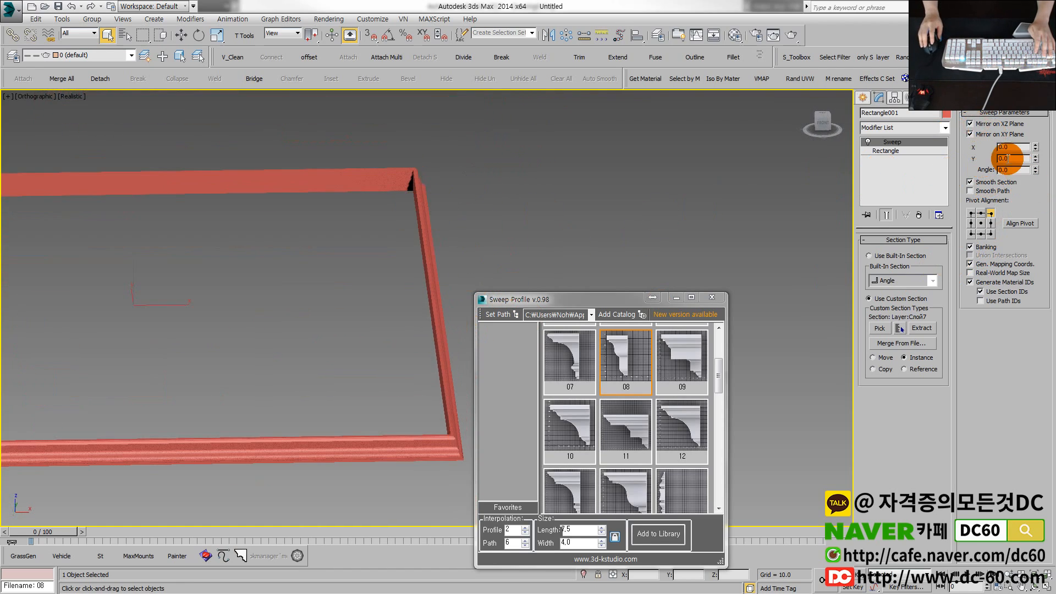
{"action": "left_click", "coordinate": [971, 134]}
{"action": "middle_click_drag", "start_coordinate": [405, 359], "coordinate": [439, 197], "text": "alt"}
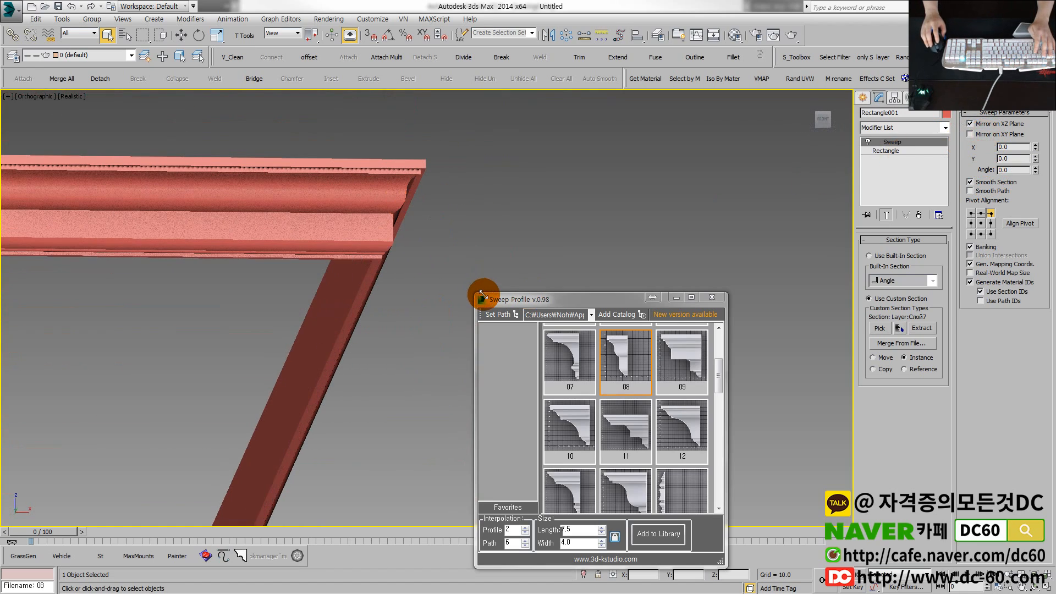
{"action": "left_click_drag", "start_coordinate": [480, 293], "coordinate": [617, 303]}
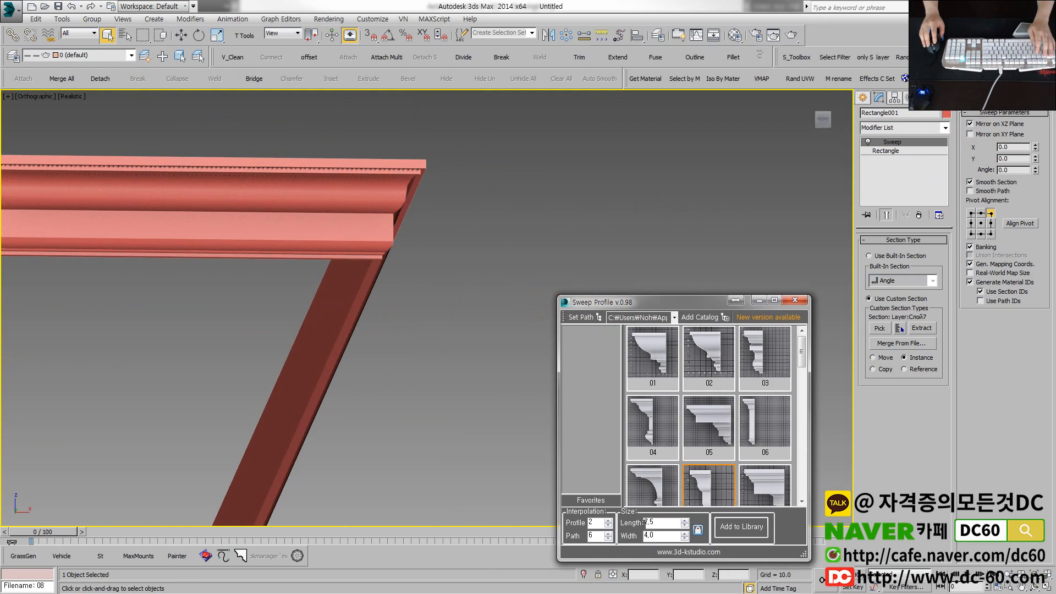
Step: Switch to the web browser, open the dc60 site in a new tab and look through its Portfolio page
{"action": "key", "text": "alt+Tab"}
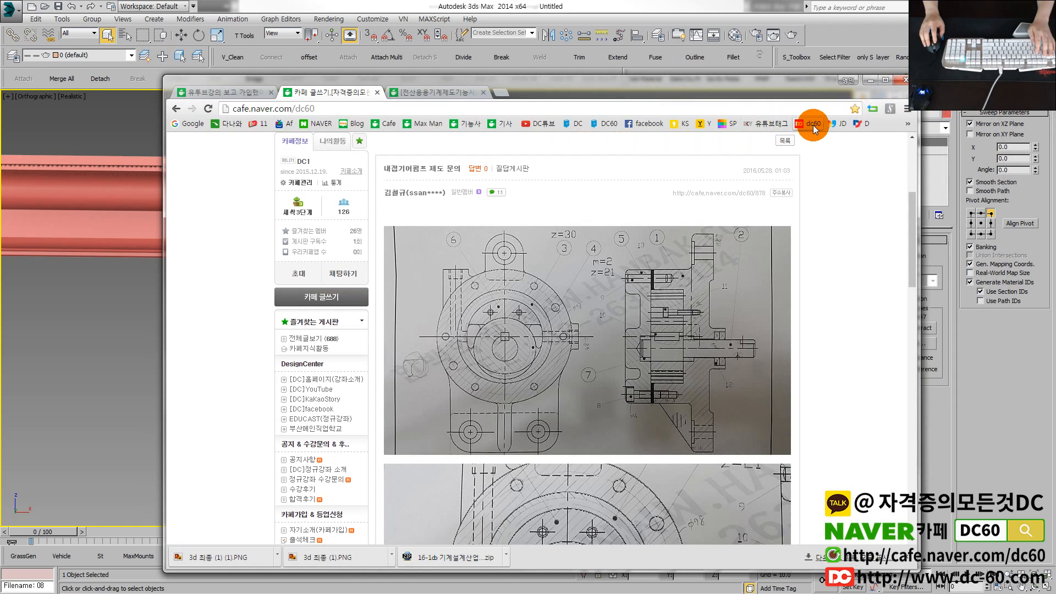
{"action": "left_click", "coordinate": [501, 92]}
{"action": "left_click", "coordinate": [813, 124]}
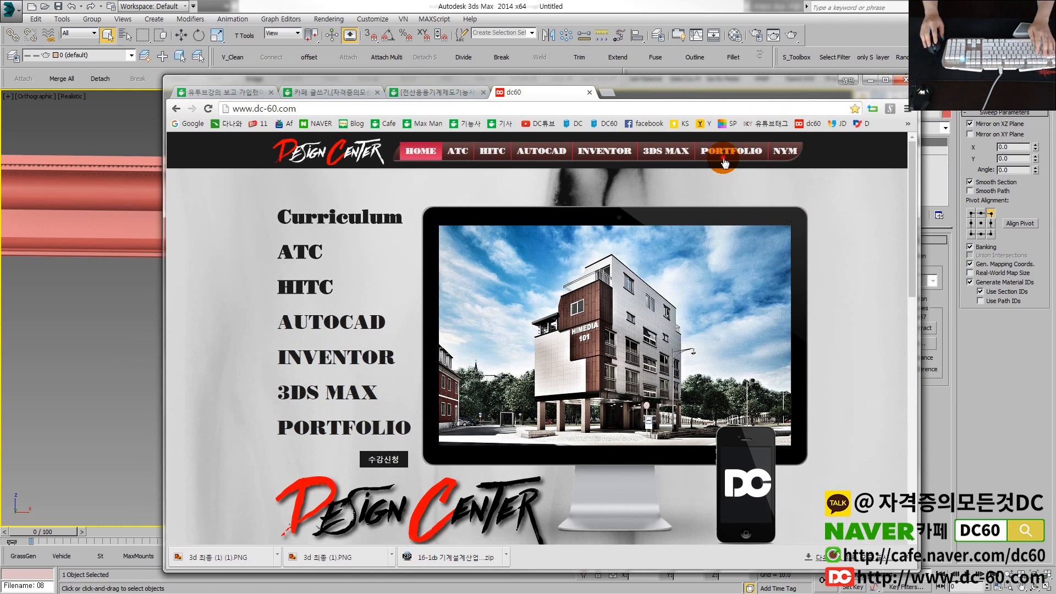
{"action": "left_click", "coordinate": [722, 157]}
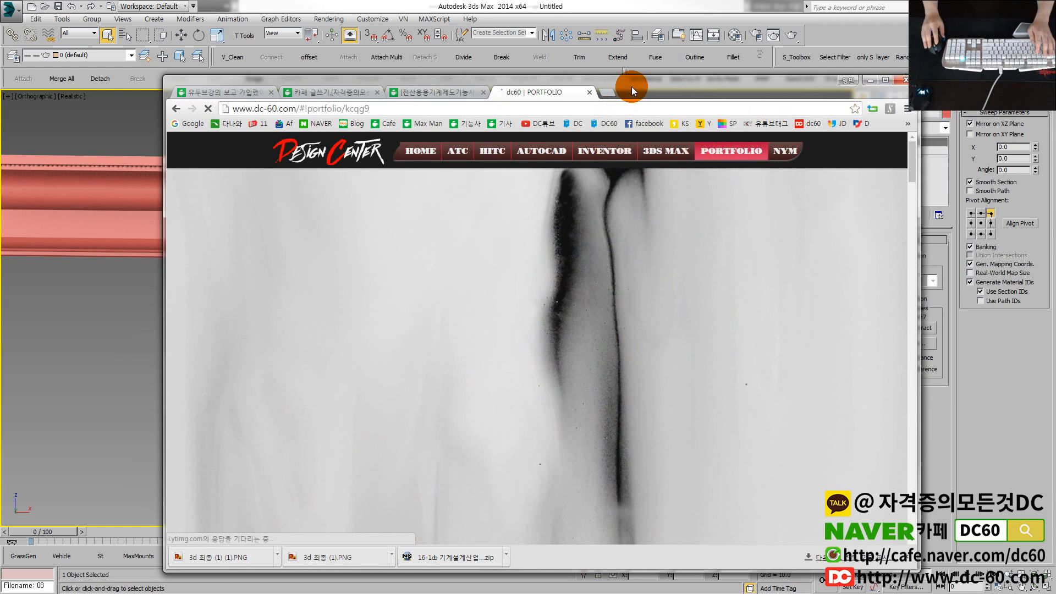
{"action": "left_click_drag", "start_coordinate": [631, 87], "coordinate": [566, 57]}
{"action": "left_click", "coordinate": [819, 50]}
{"action": "scroll", "coordinate": [592, 405], "scroll_direction": "down", "scroll_amount": 10}
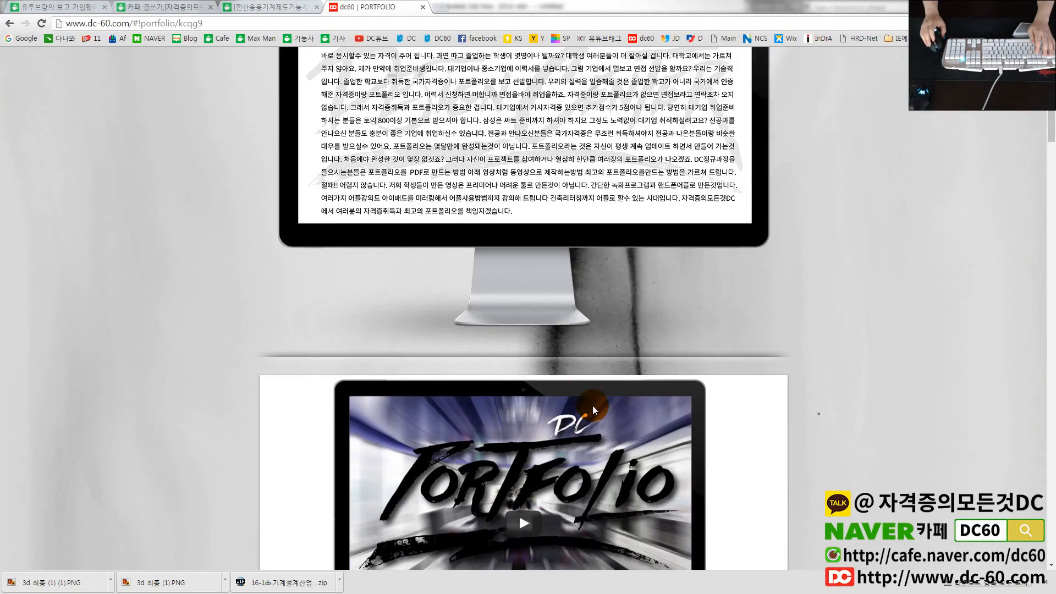
{"action": "scroll", "coordinate": [599, 406], "scroll_direction": "up", "scroll_amount": 5}
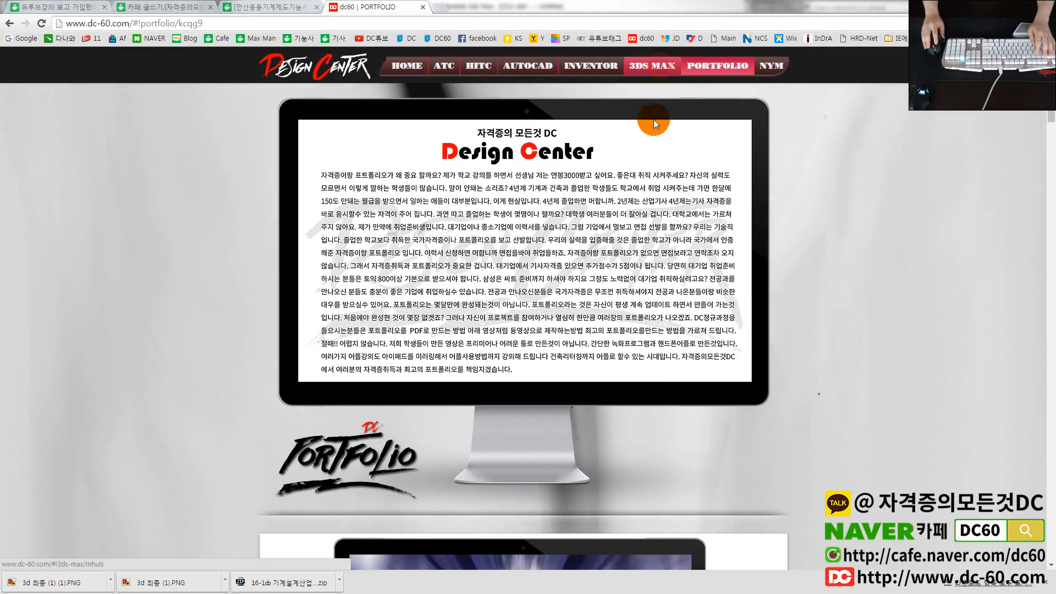
Step: View the building render on the site's 3DS MAX page and trace the moulding ledge above the ground floor
{"action": "left_click", "coordinate": [644, 77]}
{"action": "scroll", "coordinate": [501, 381], "scroll_direction": "down", "scroll_amount": 5}
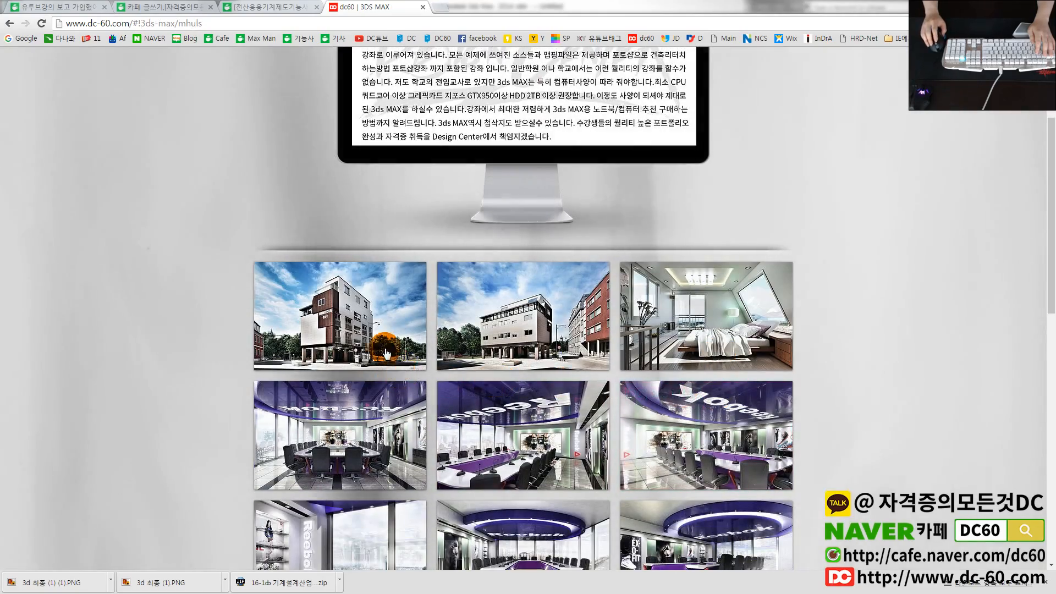
{"action": "left_click", "coordinate": [373, 338]}
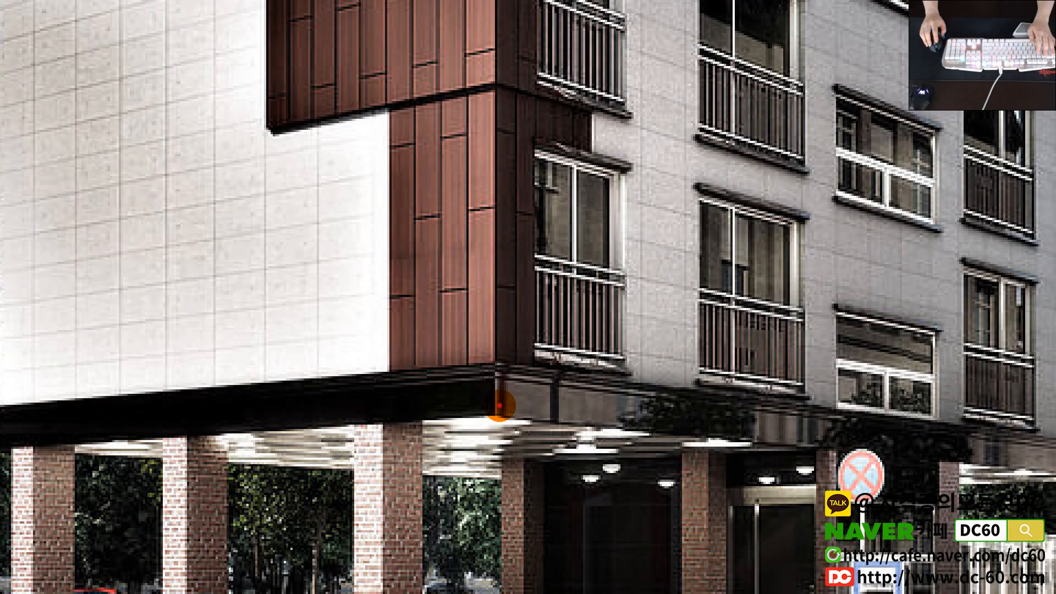
{"action": "left_click_drag", "start_coordinate": [514, 372], "coordinate": [456, 380]}
{"action": "left_click_drag", "start_coordinate": [568, 375], "coordinate": [862, 431]}
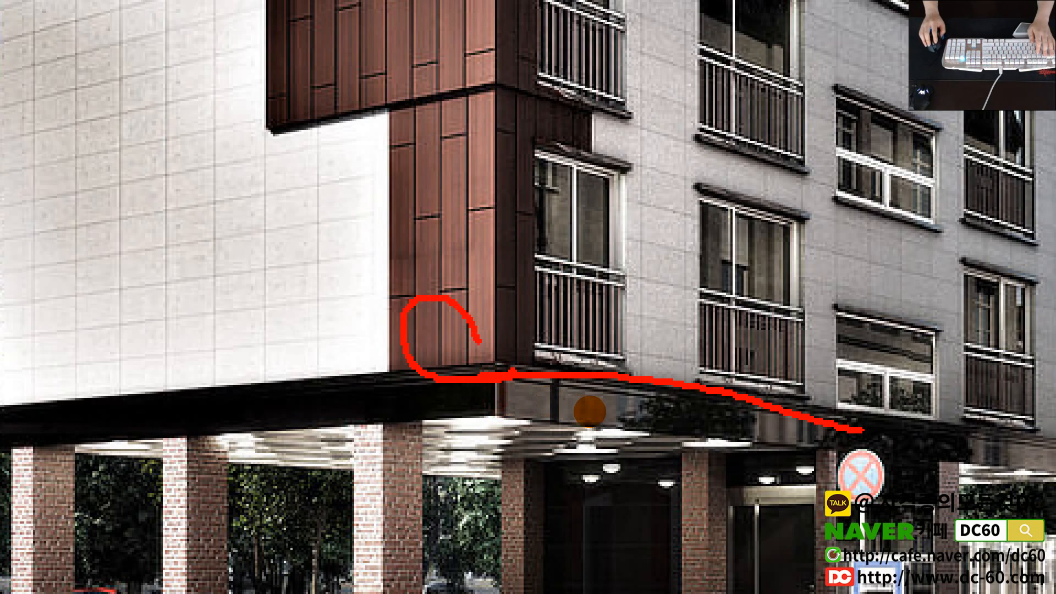
{"action": "key", "text": "Escape"}
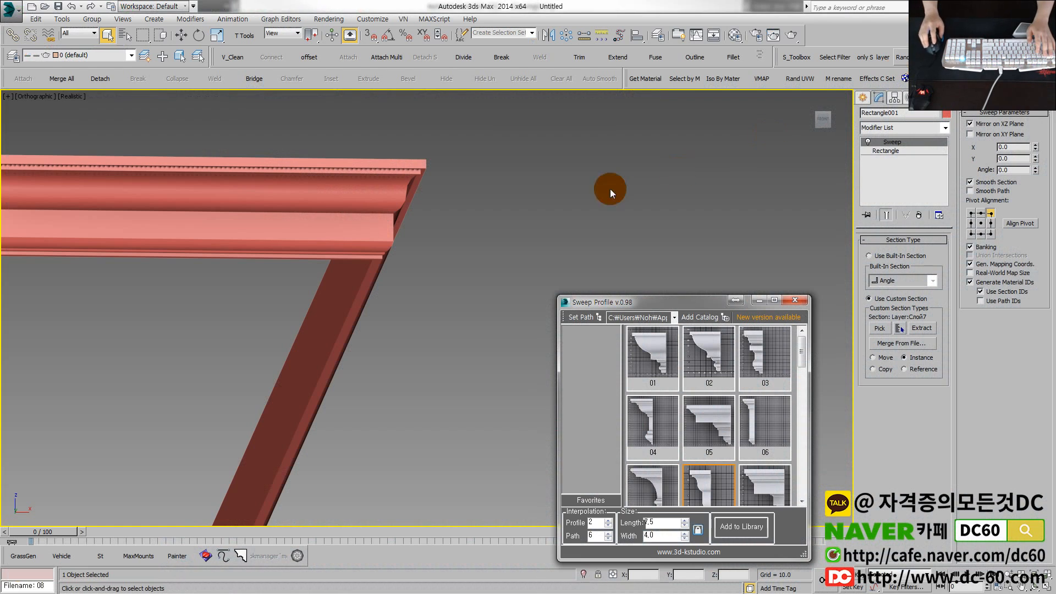
Step: Return to 3ds Max and examine the whole mirrored moulding frame from another angle
{"action": "left_click", "coordinate": [439, 232]}
{"action": "scroll", "coordinate": [450, 236], "scroll_direction": "down", "scroll_amount": 2}
{"action": "middle_click_drag", "start_coordinate": [461, 249], "coordinate": [696, 262]}
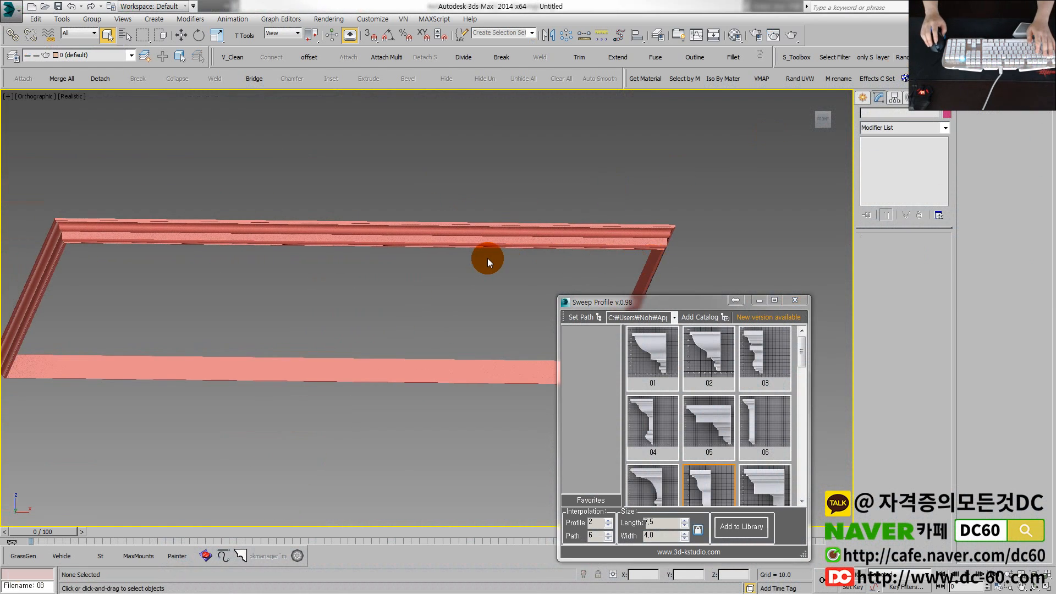
{"action": "middle_click_drag", "start_coordinate": [511, 262], "coordinate": [595, 269]}
{"action": "left_click", "coordinate": [432, 234]}
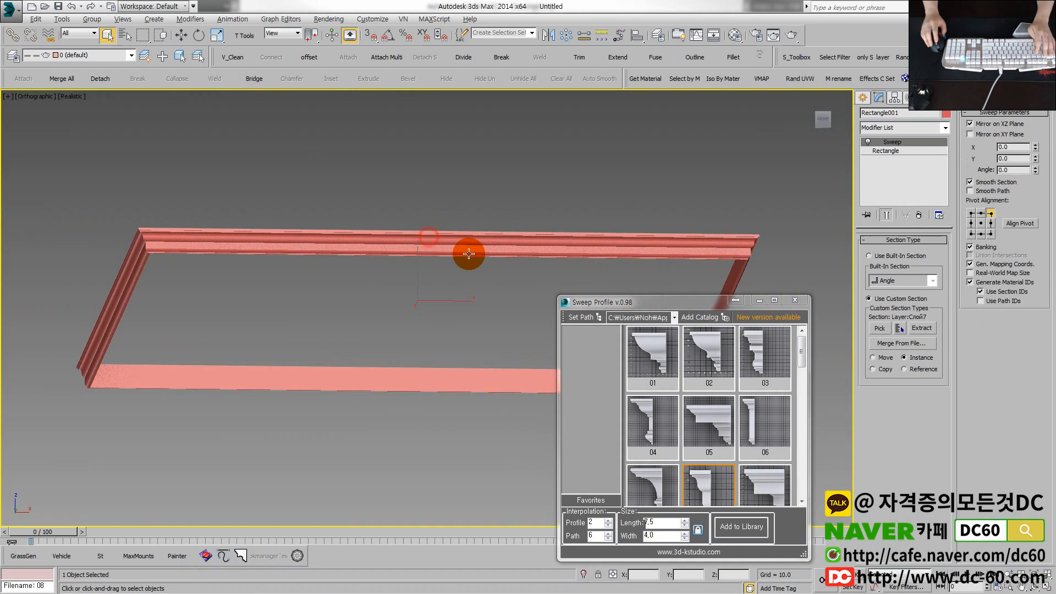
{"action": "middle_click_drag", "start_coordinate": [465, 251], "coordinate": [671, 286], "text": "alt"}
Step: Close the Sweep Profile window and reset the scene without saving the changes
{"action": "left_click", "coordinate": [792, 300]}
{"action": "left_click", "coordinate": [529, 301]}
{"action": "key", "text": "alt+f"}
{"action": "key", "text": "r"}
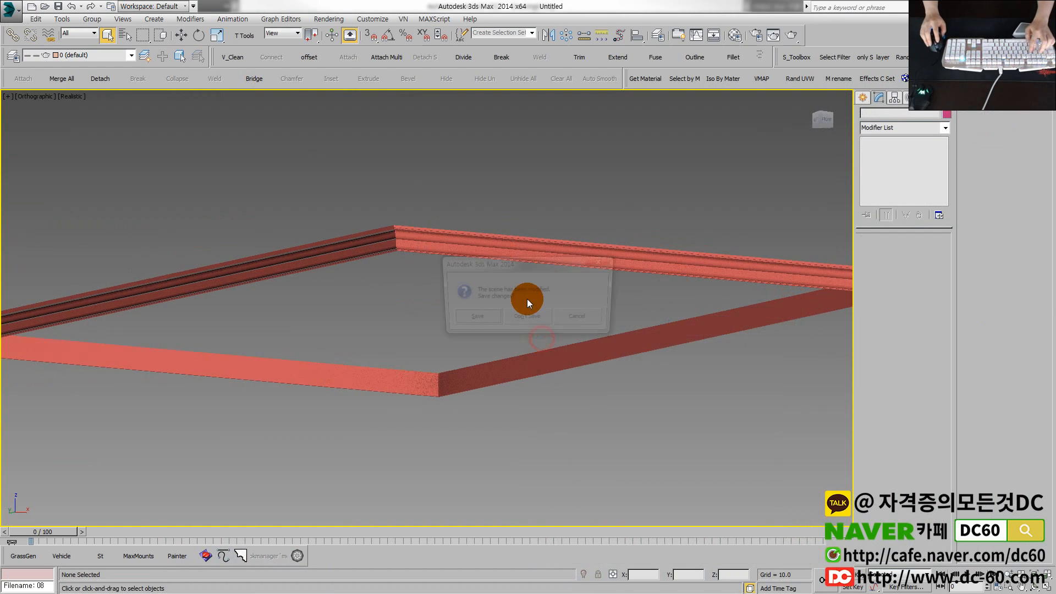
{"action": "left_click", "coordinate": [524, 314]}
{"action": "left_click", "coordinate": [491, 319]}
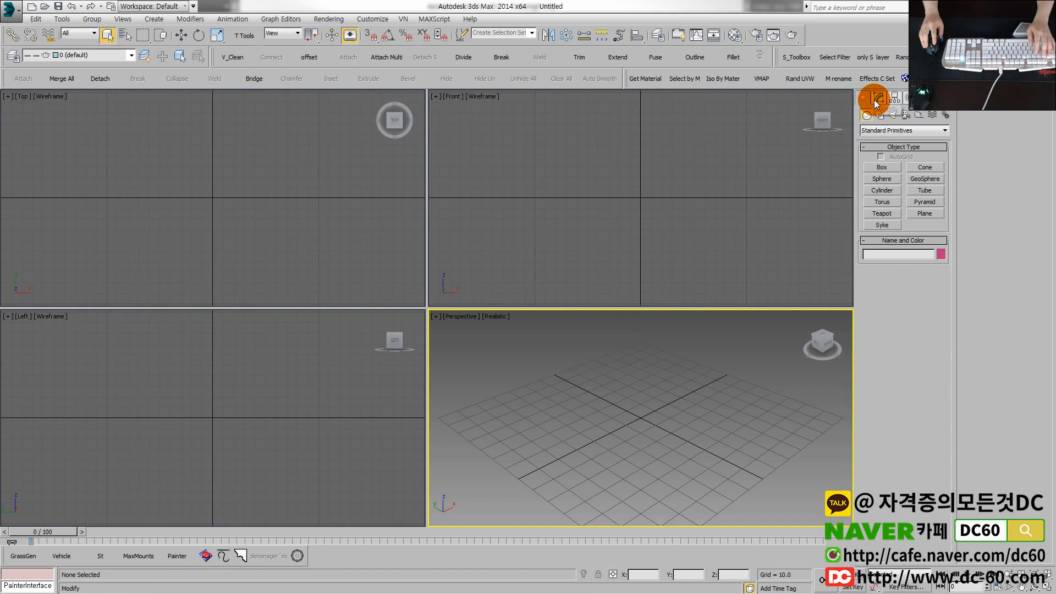
{"action": "left_click", "coordinate": [870, 130]}
{"action": "left_click", "coordinate": [870, 140]}
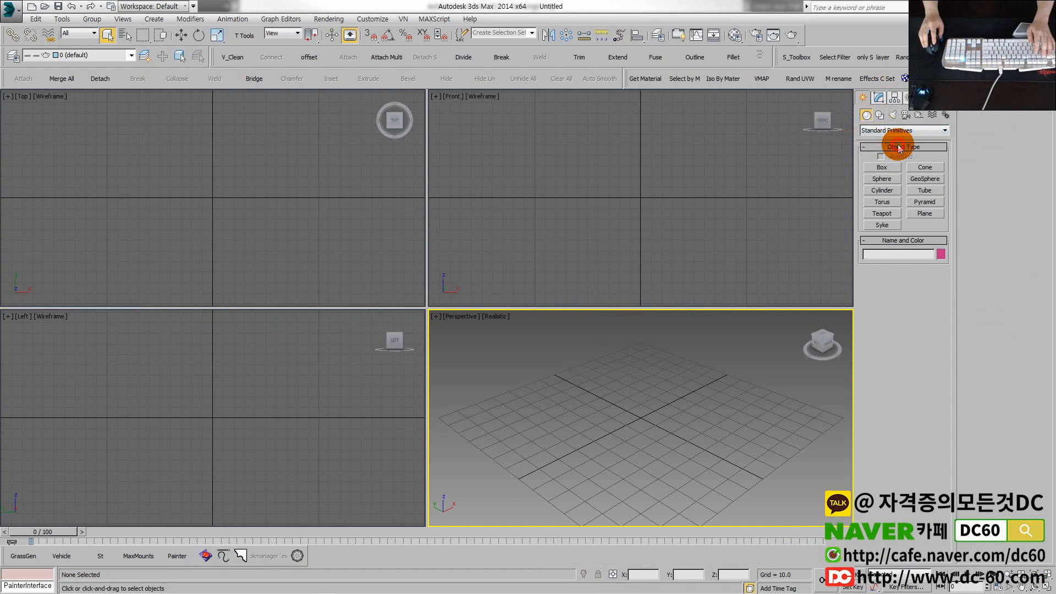
{"action": "left_click", "coordinate": [919, 130]}
{"action": "left_click", "coordinate": [902, 148]}
Step: Draw an open, wavy four-point Line spline with two curved bends in the maximized Top viewport
{"action": "left_click", "coordinate": [880, 116]}
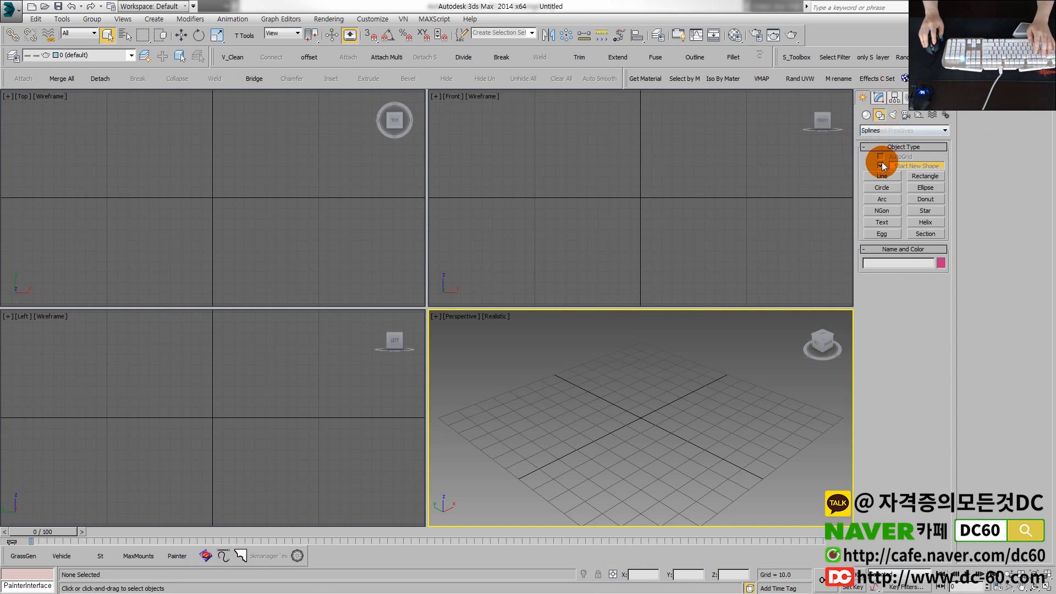
{"action": "left_click", "coordinate": [883, 176]}
{"action": "right_click", "coordinate": [472, 299]}
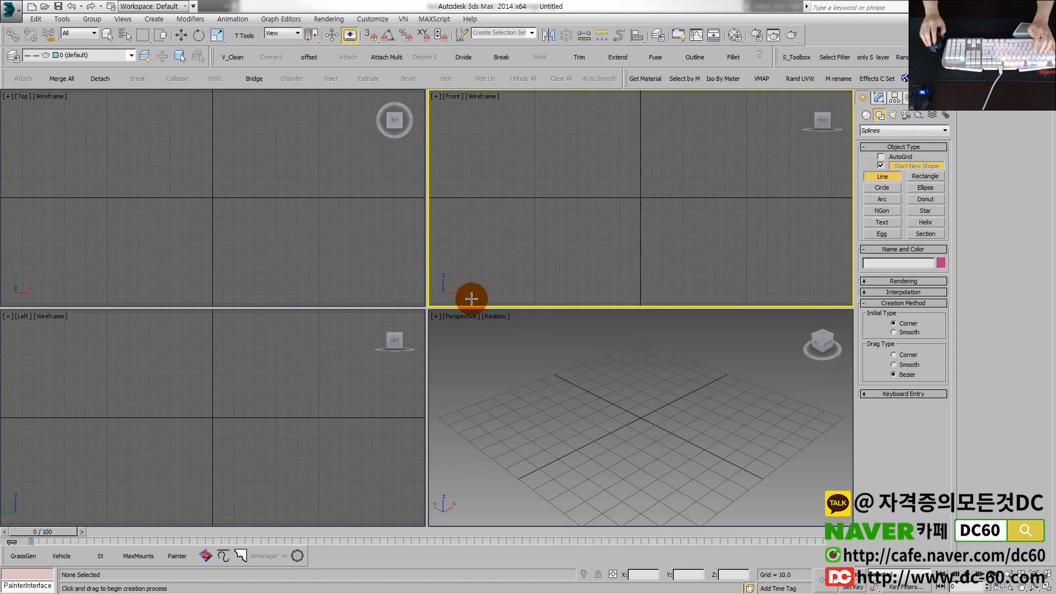
{"action": "right_click", "coordinate": [331, 263]}
{"action": "key", "text": "alt+w"}
{"action": "left_click", "coordinate": [747, 360]}
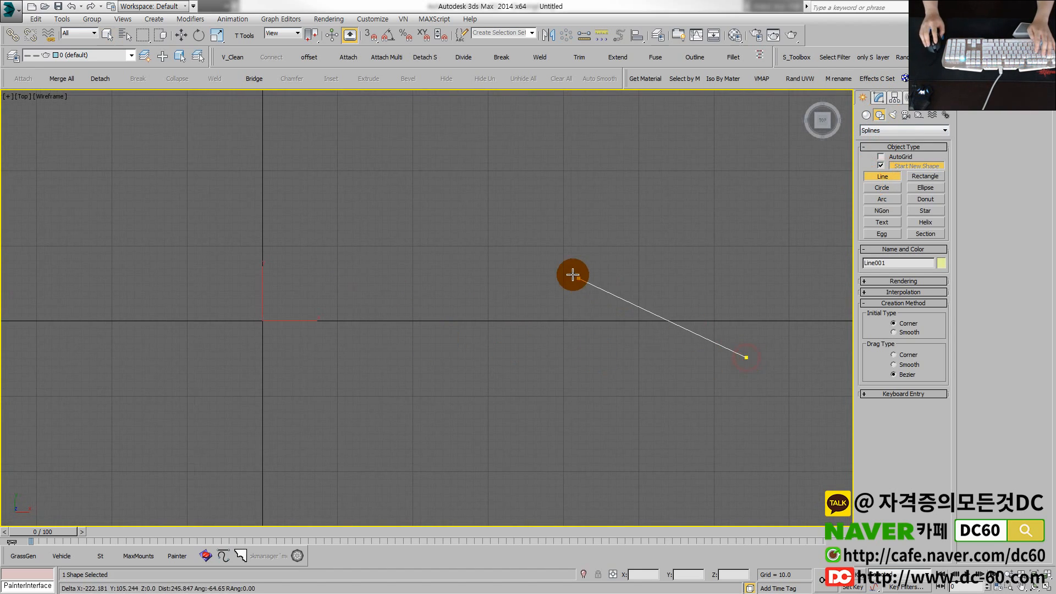
{"action": "left_click_drag", "start_coordinate": [551, 248], "coordinate": [502, 266]}
{"action": "left_click_drag", "start_coordinate": [345, 344], "coordinate": [275, 308]}
{"action": "left_click", "coordinate": [238, 290]}
{"action": "right_click", "coordinate": [238, 289]}
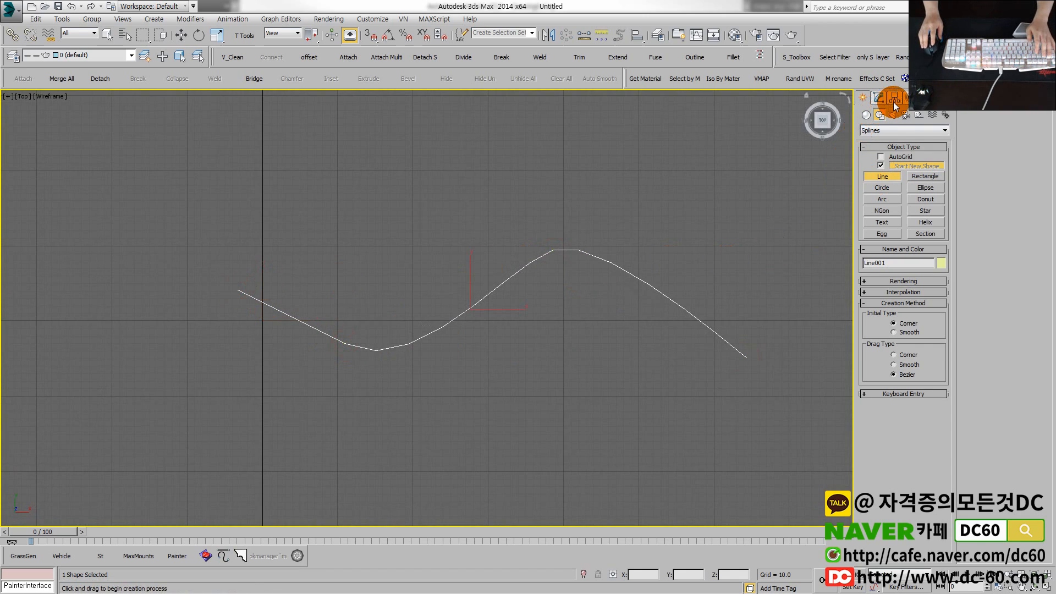
Step: Turn on Adaptive interpolation for the wavy line to smooth its curve
{"action": "left_click", "coordinate": [879, 97]}
{"action": "left_click", "coordinate": [900, 252]}
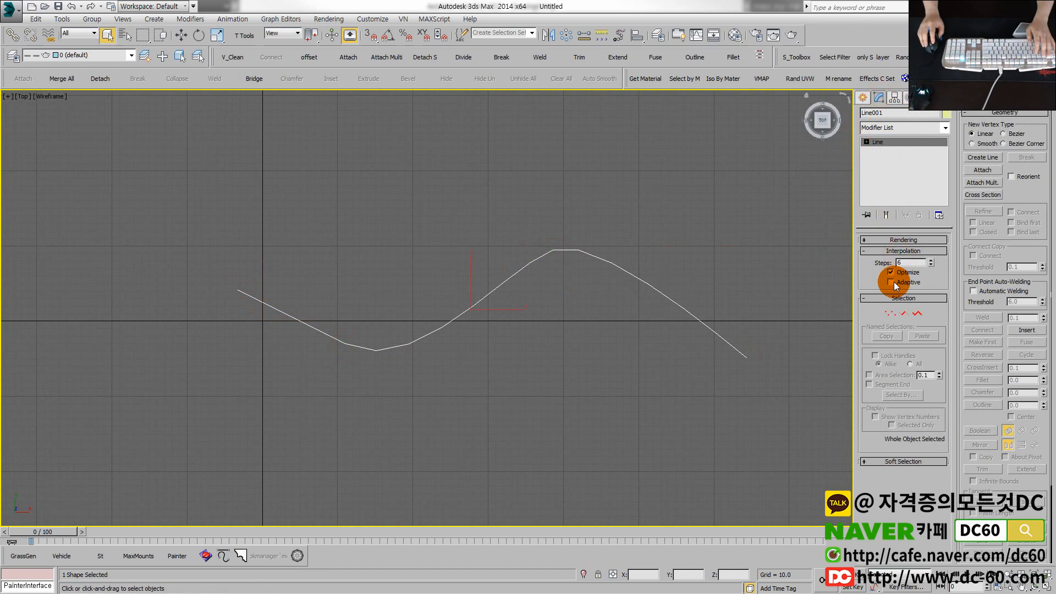
{"action": "left_click", "coordinate": [904, 250]}
Step: Draw a closed Line profile with a stair-stepped side next to the end of the wavy path
{"action": "left_click", "coordinate": [861, 98]}
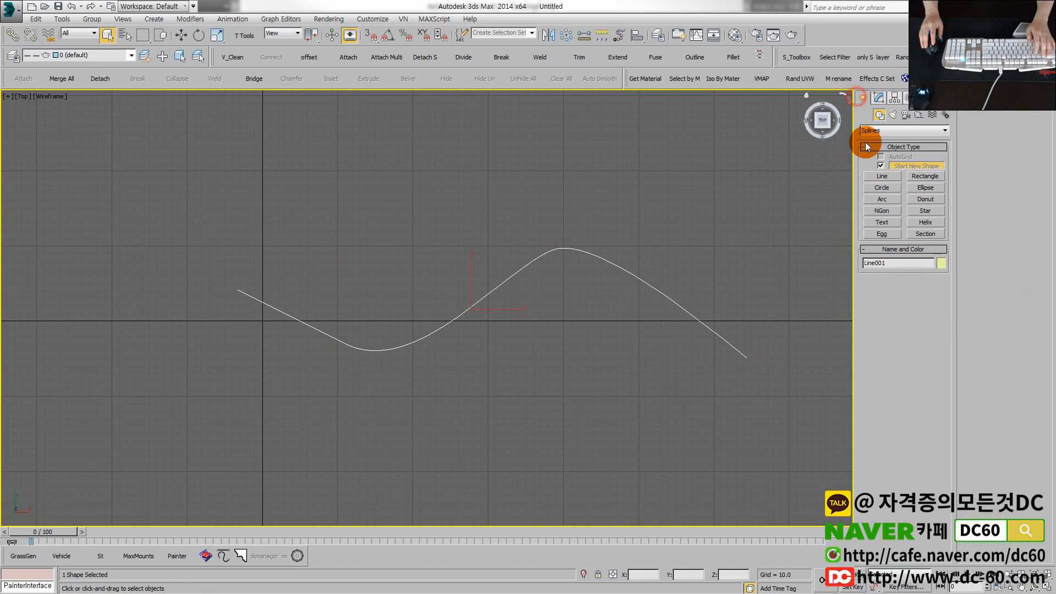
{"action": "left_click", "coordinate": [879, 170]}
{"action": "middle_click_drag", "start_coordinate": [774, 380], "coordinate": [542, 361]}
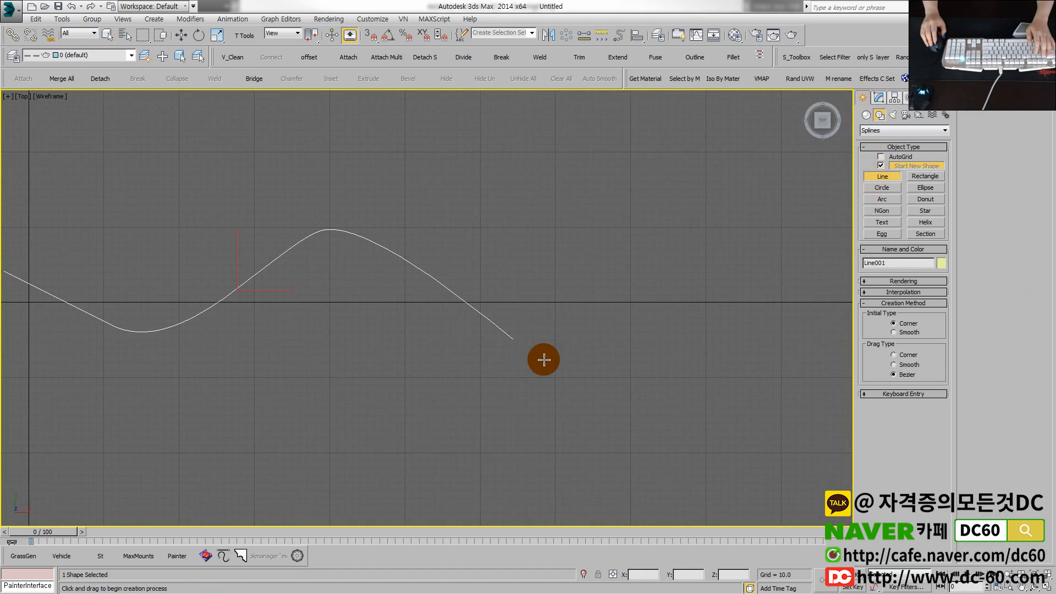
{"action": "left_click", "coordinate": [594, 407]}
{"action": "left_click", "coordinate": [595, 395]}
{"action": "left_click", "coordinate": [606, 395]}
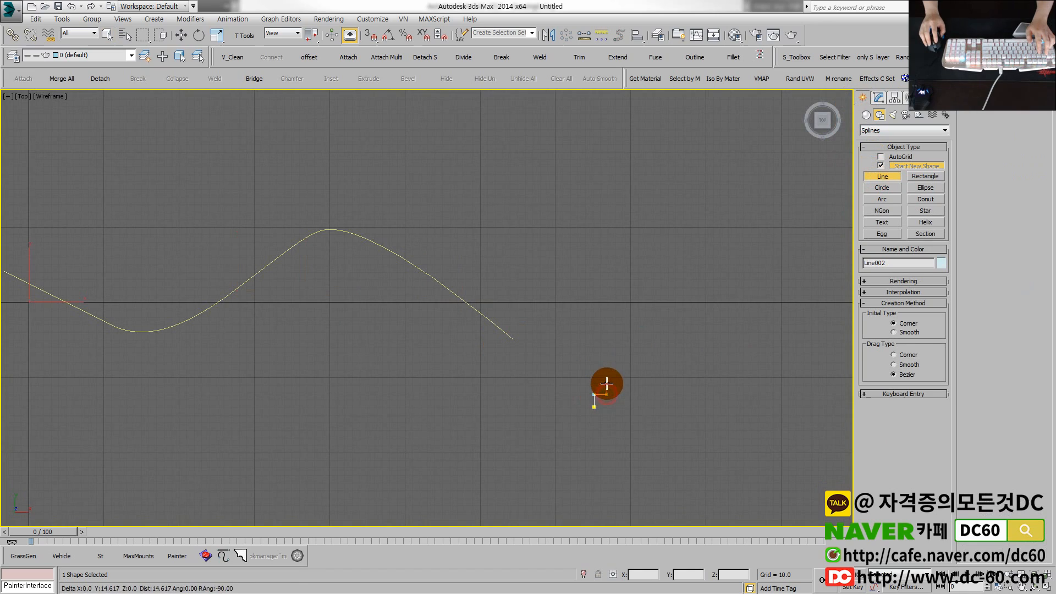
{"action": "left_click", "coordinate": [630, 358], "text": "shift"}
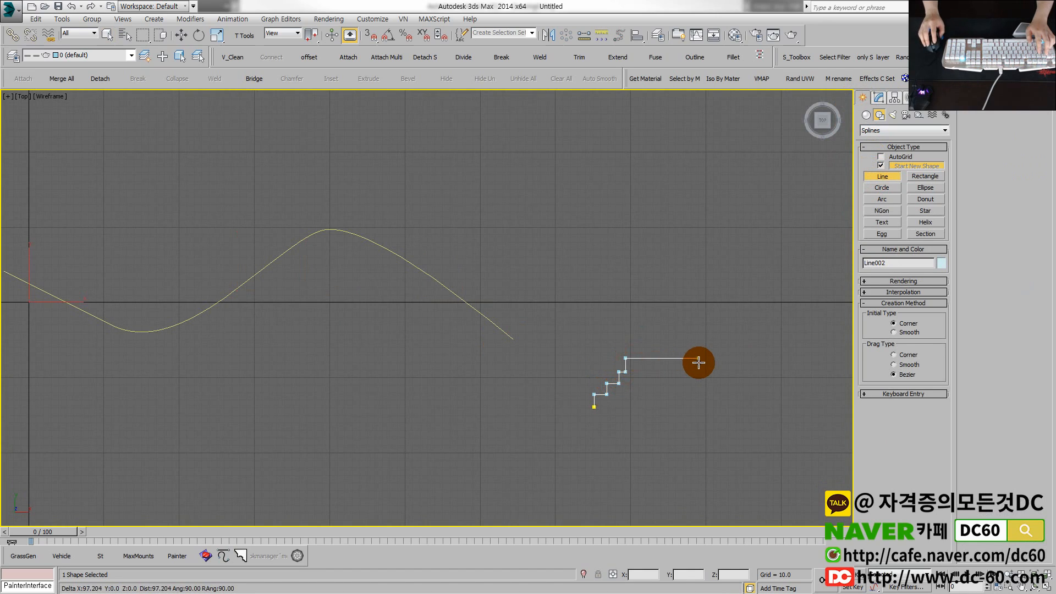
{"action": "left_click", "coordinate": [697, 360], "text": "shift"}
{"action": "left_click", "coordinate": [694, 420]}
{"action": "left_click", "coordinate": [594, 407]}
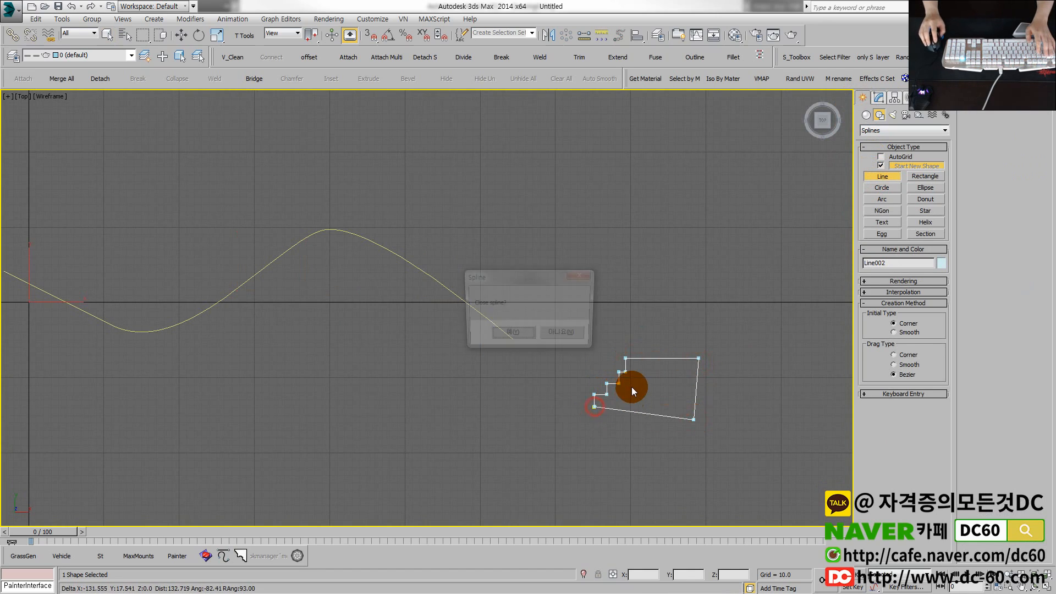
{"action": "left_click", "coordinate": [529, 334]}
Step: Enable Endpoint snapping and end line drawing with the stepped profile still selected
{"action": "right_click", "coordinate": [628, 343], "text": "shift"}
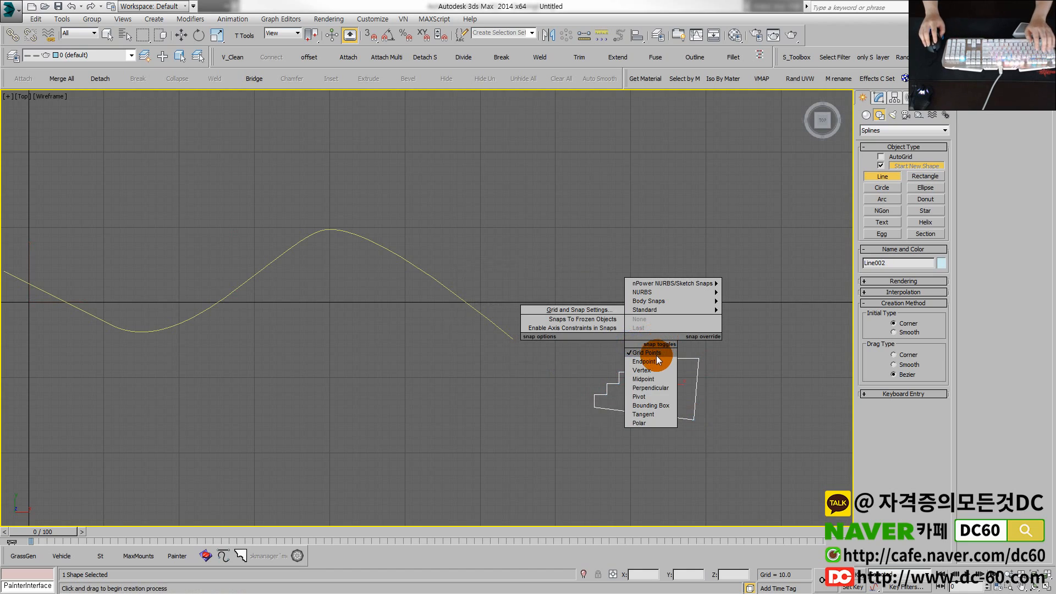
{"action": "left_click", "coordinate": [658, 360]}
{"action": "right_click", "coordinate": [637, 303], "text": "shift"}
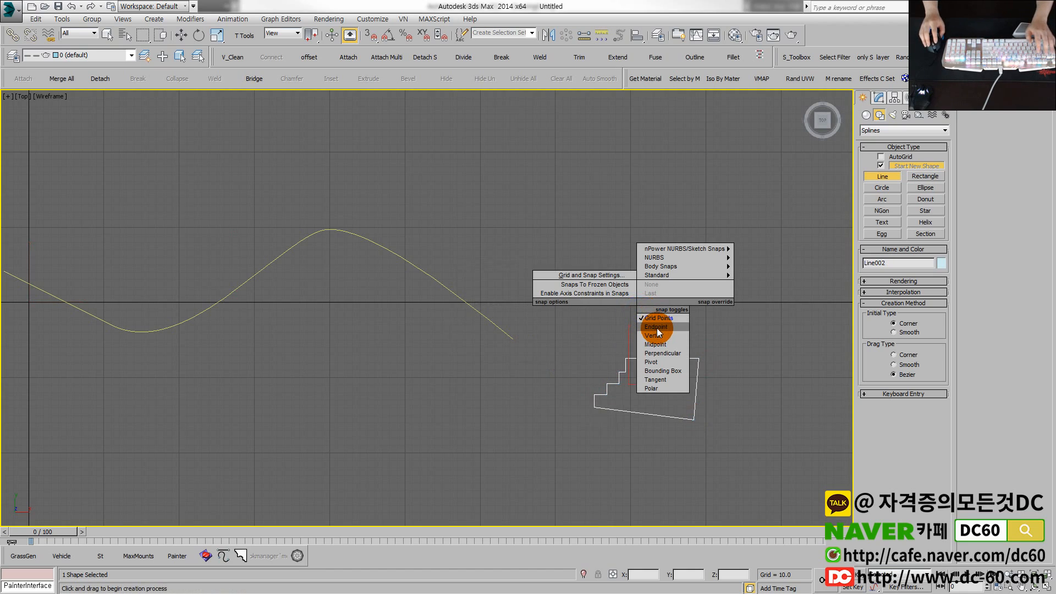
{"action": "left_click", "coordinate": [657, 328]}
{"action": "right_click", "coordinate": [632, 313], "text": "shift"}
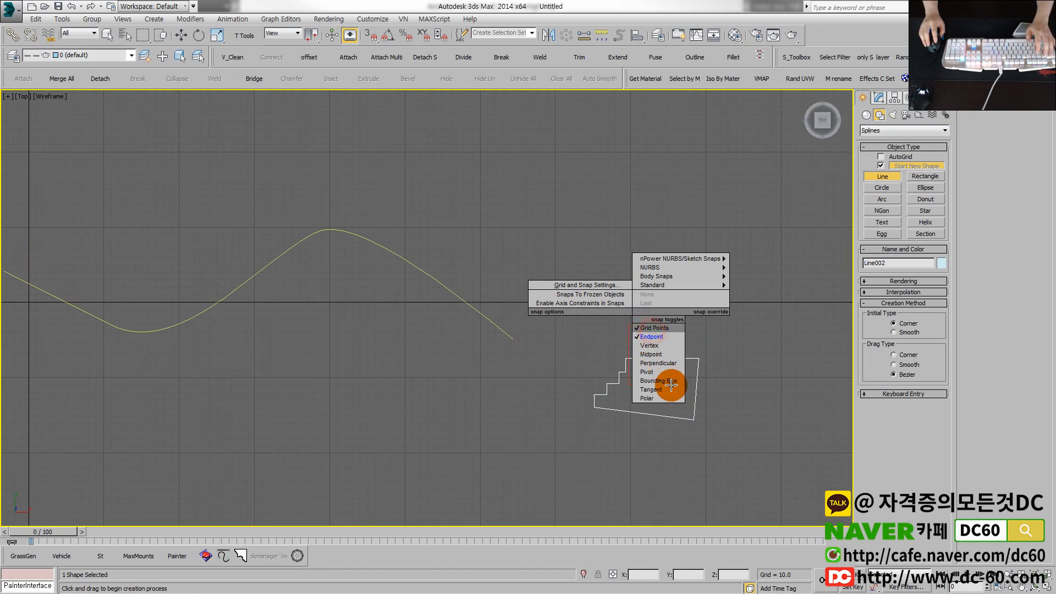
{"action": "left_click", "coordinate": [663, 353]}
{"action": "right_click", "coordinate": [659, 306], "text": "shift"}
{"action": "right_click", "coordinate": [615, 363]}
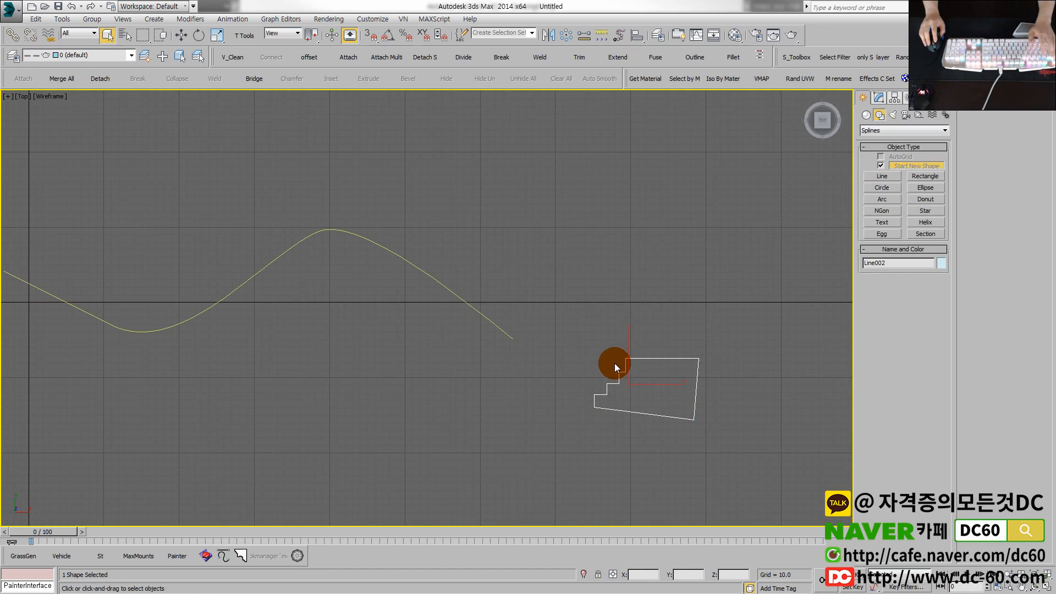
Step: Select the lower-right vertex of the stepped profile and enable axis constraints for snapping
{"action": "key", "text": "1"}
{"action": "left_click_drag", "start_coordinate": [656, 394], "coordinate": [731, 411]}
{"action": "key", "text": "w"}
{"action": "key", "text": "s"}
{"action": "key", "text": "ctrl+z"}
{"action": "right_click", "coordinate": [405, 34]}
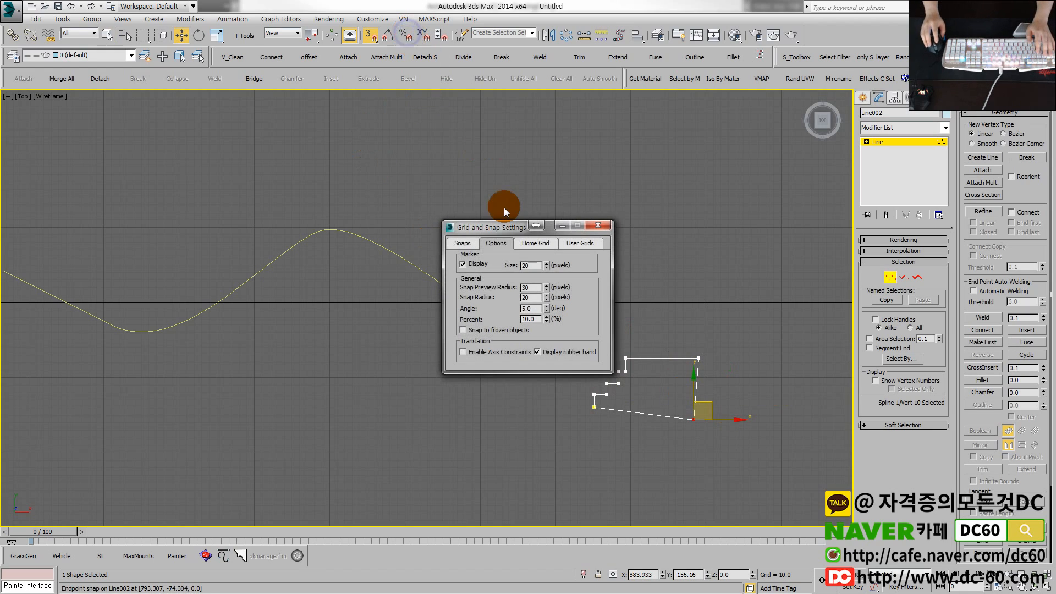
{"action": "left_click", "coordinate": [597, 226]}
Step: Square up the stepped profile by snapping its lower-right vertex level with the lower-left vertex and its upper-right vertex directly above the lower-right one
{"action": "left_click_drag", "start_coordinate": [691, 378], "coordinate": [598, 406]}
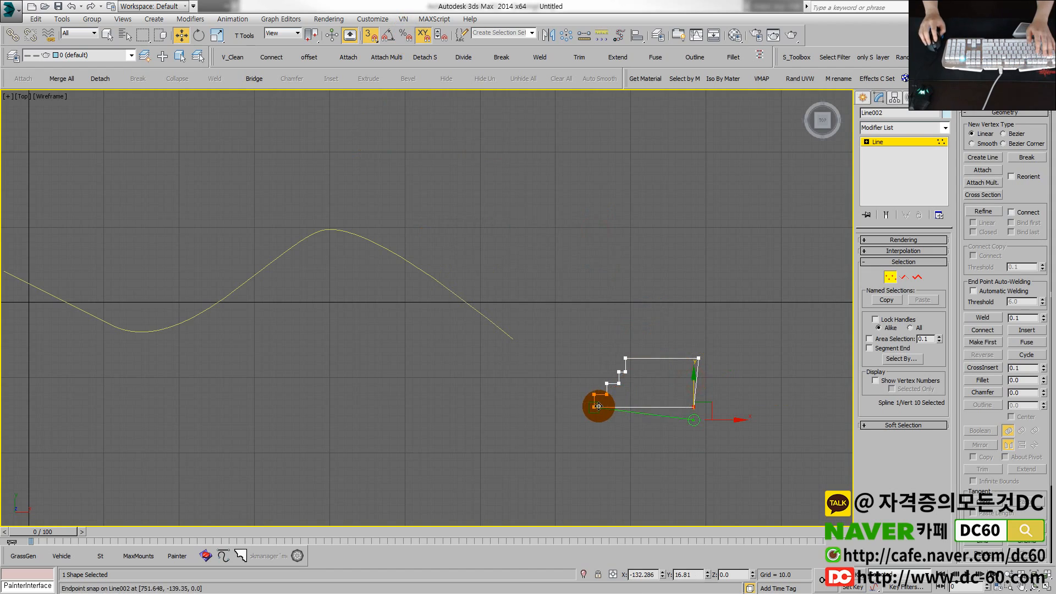
{"action": "left_click_drag", "start_coordinate": [695, 314], "coordinate": [744, 379]}
{"action": "left_click", "coordinate": [734, 374]}
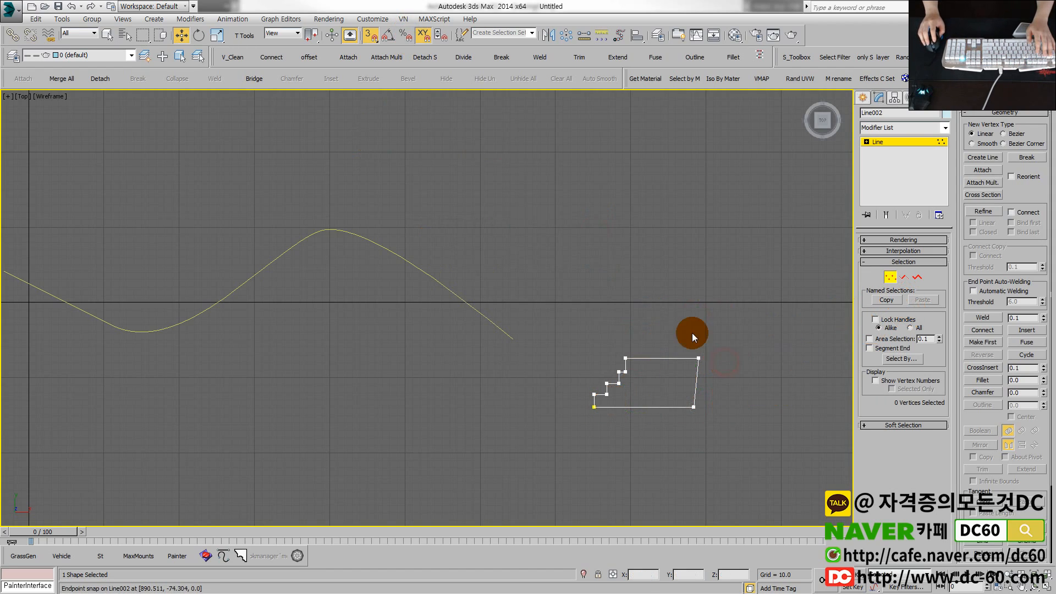
{"action": "left_click_drag", "start_coordinate": [675, 338], "coordinate": [692, 407]}
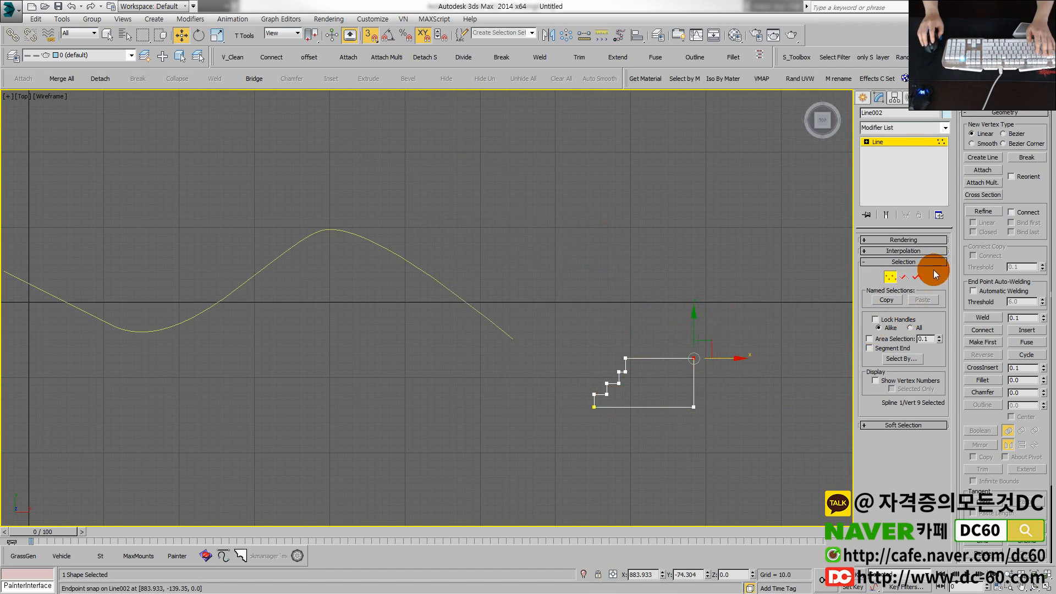
{"action": "left_click", "coordinate": [891, 278]}
{"action": "middle_click_drag", "start_coordinate": [615, 399], "coordinate": [671, 364]}
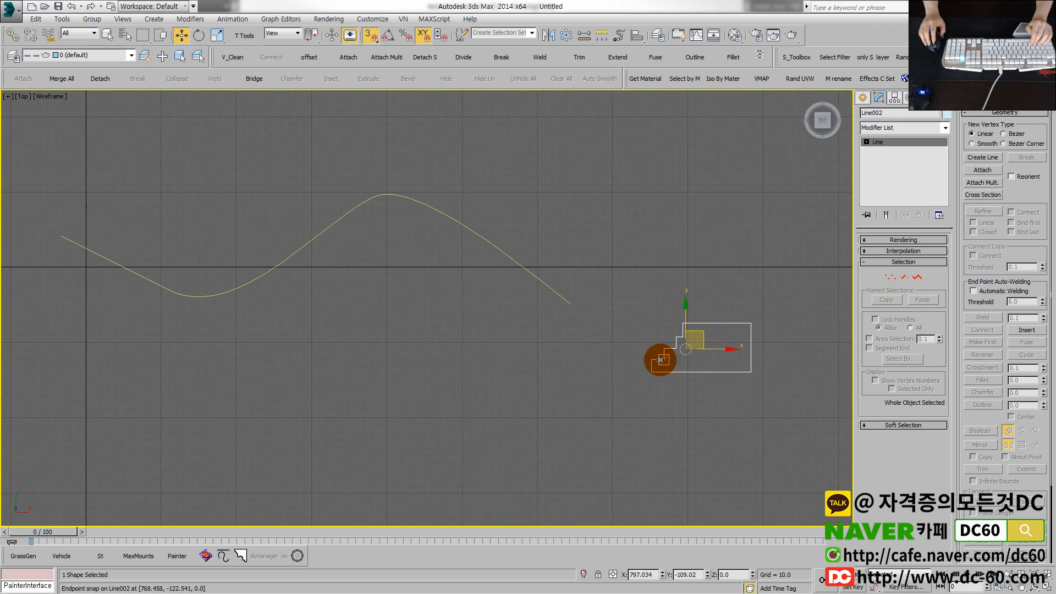
{"action": "type", "text": "x"}
{"action": "type", "text": "s"}
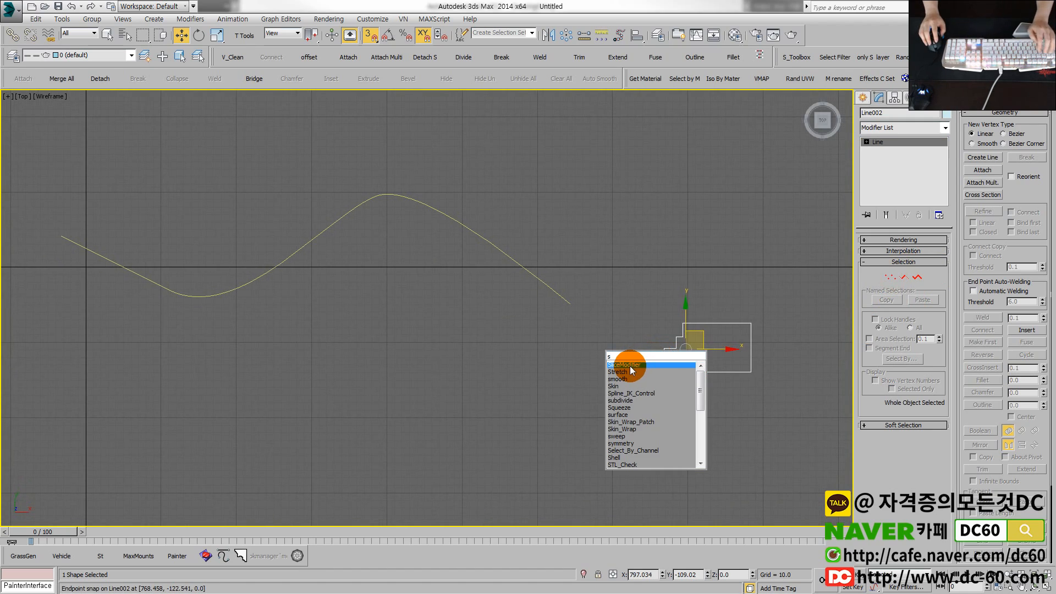
{"action": "key", "text": "Escape"}
{"action": "left_click", "coordinate": [603, 307]}
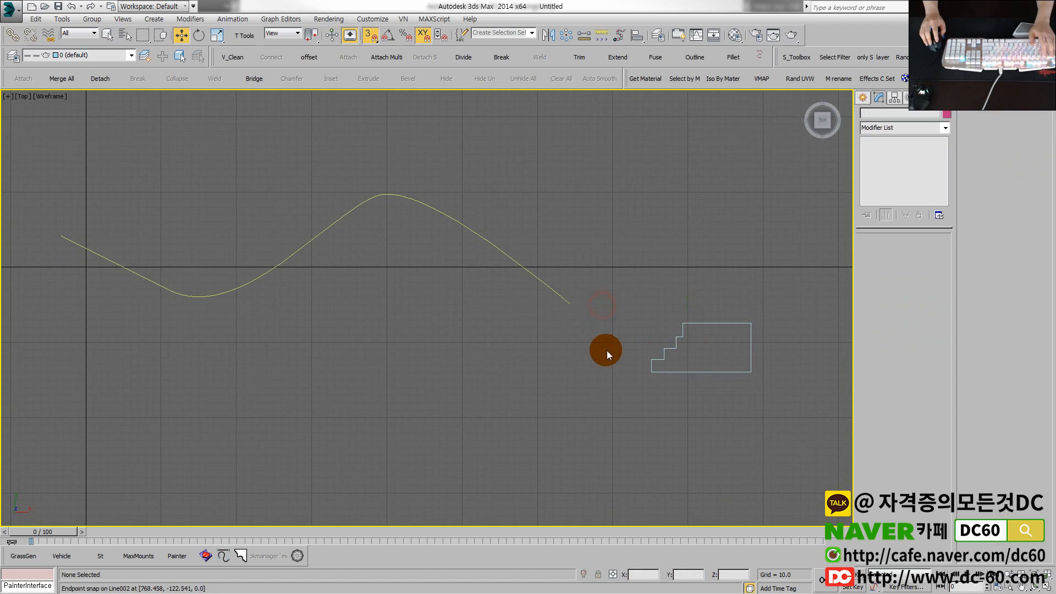
Step: Try to apply a Sweep to the stepped profile with the wavy line as its custom section, and undo the section pick
{"action": "left_click_drag", "start_coordinate": [706, 410], "coordinate": [633, 292]}
{"action": "type", "text": "xsw"}
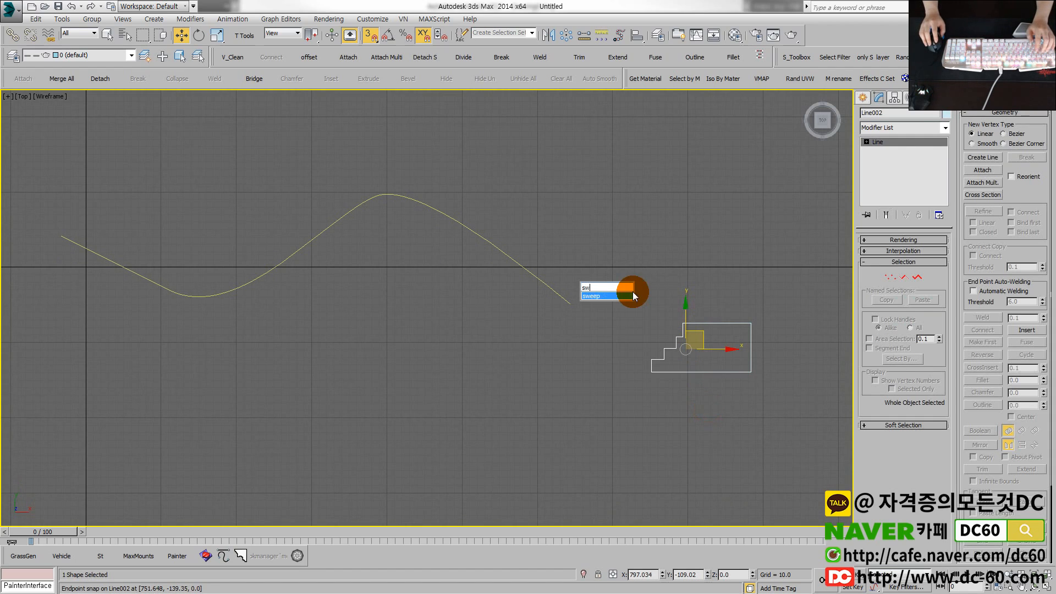
{"action": "key", "text": "Return"}
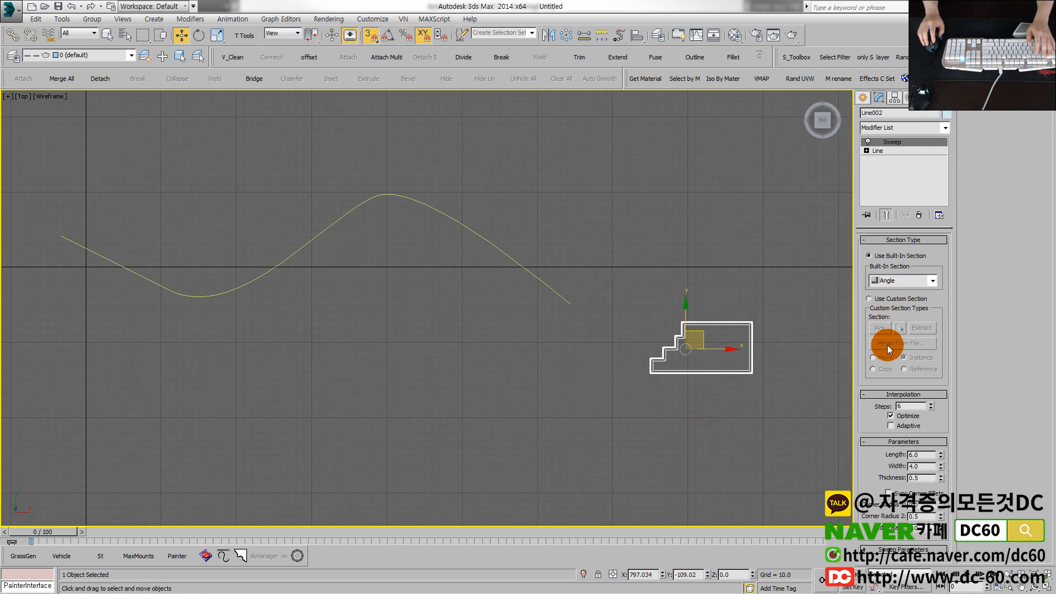
{"action": "left_click", "coordinate": [916, 284]}
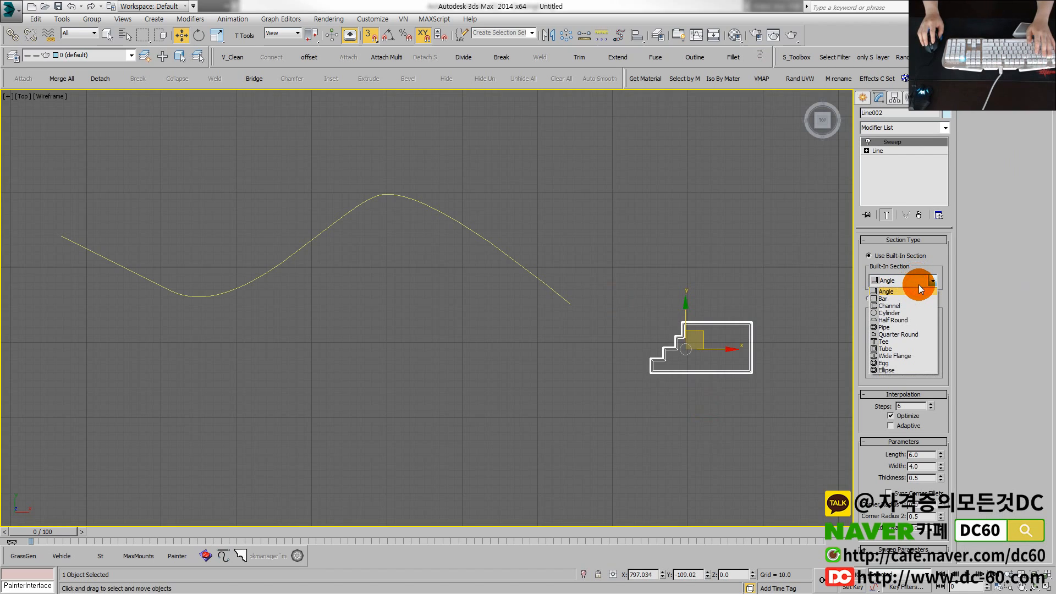
{"action": "left_click", "coordinate": [928, 291]}
{"action": "left_click", "coordinate": [886, 299]}
{"action": "left_click", "coordinate": [880, 329]}
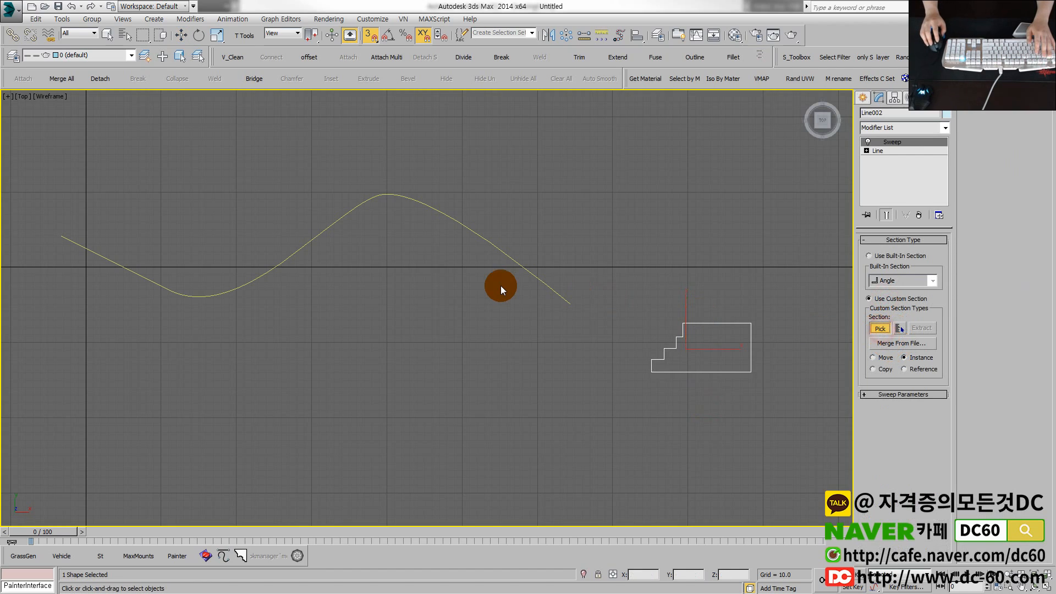
{"action": "left_click", "coordinate": [531, 272]}
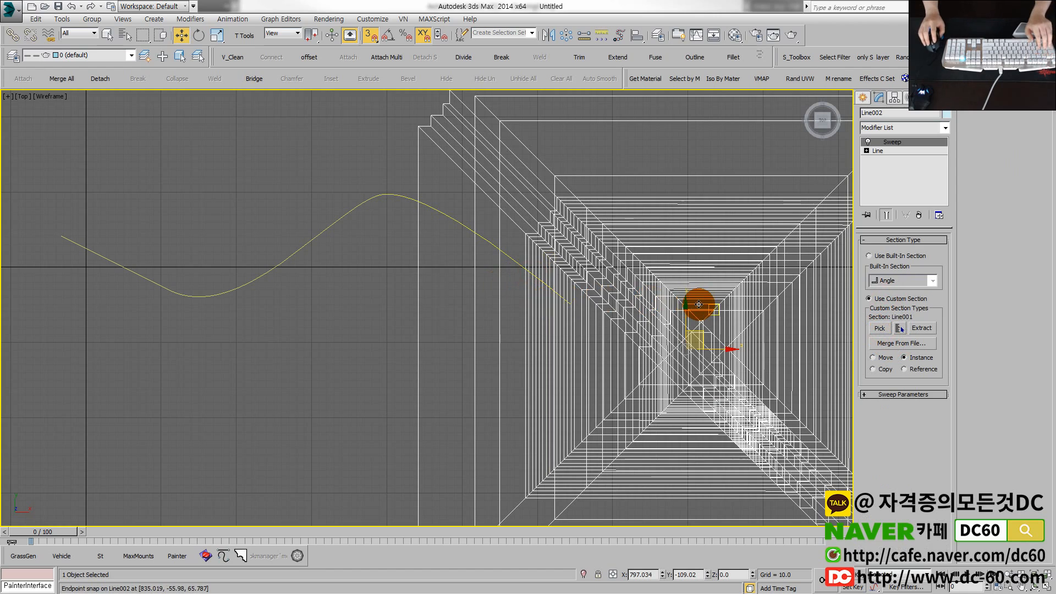
{"action": "key", "text": "ctrl+z"}
Step: Apply a Sweep modifier to the wavy line, using the stepped profile as its custom section
{"action": "left_click_drag", "start_coordinate": [610, 324], "coordinate": [535, 234]}
{"action": "type", "text": "swe"}
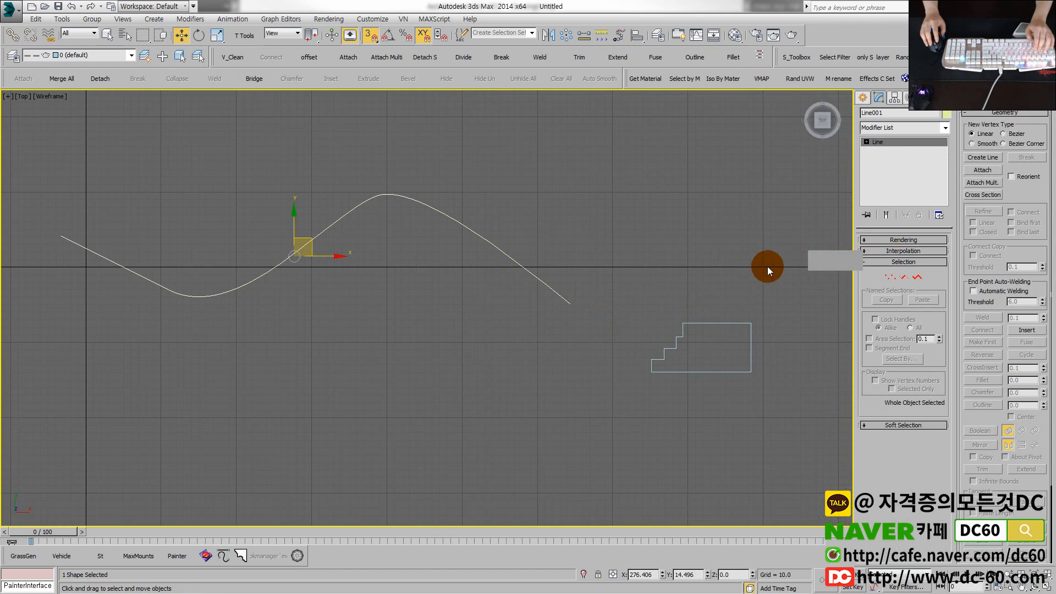
{"action": "left_click", "coordinate": [827, 269]}
{"action": "left_click", "coordinate": [883, 303]}
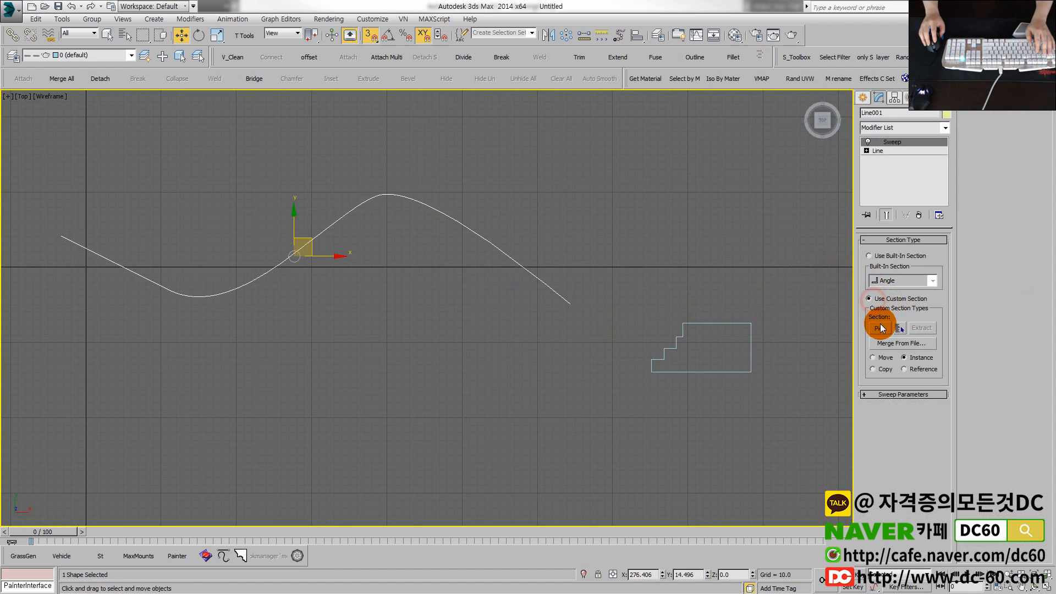
{"action": "left_click", "coordinate": [880, 328]}
{"action": "left_click", "coordinate": [751, 346]}
{"action": "scroll", "coordinate": [588, 332], "scroll_direction": "down", "scroll_amount": 2}
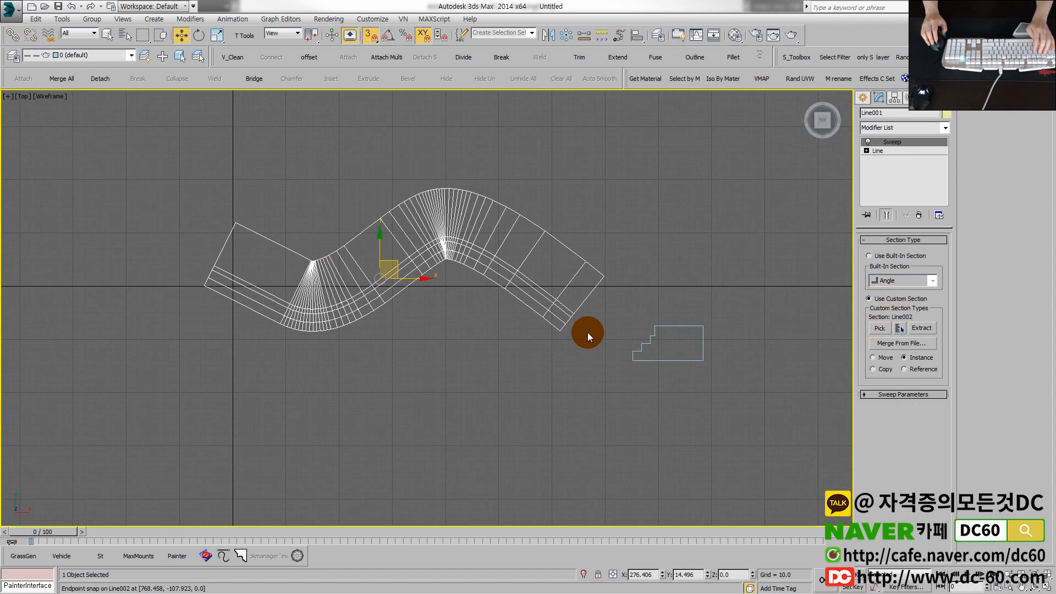
Step: Examine the swept stepped form in the Perspective viewport
{"action": "key", "text": "alt+w"}
{"action": "middle_click_drag", "start_coordinate": [738, 420], "coordinate": [539, 293]}
{"action": "scroll", "coordinate": [695, 379], "scroll_direction": "down", "scroll_amount": 4}
{"action": "key", "text": "alt+w"}
{"action": "scroll", "coordinate": [606, 375], "scroll_direction": "down", "scroll_amount": 4}
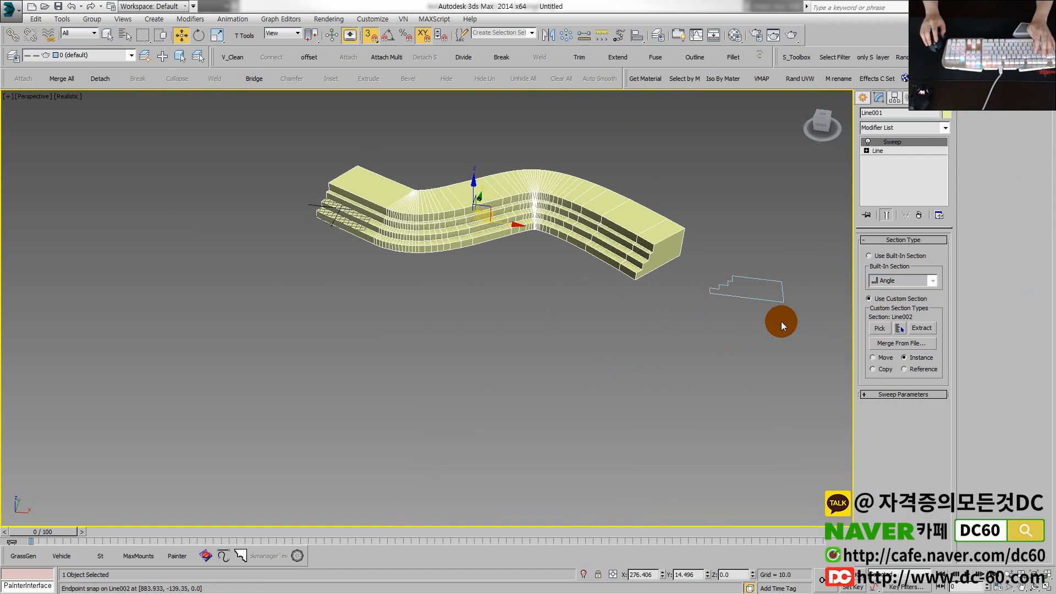
{"action": "scroll", "coordinate": [636, 282], "scroll_direction": "up", "scroll_amount": 3}
{"action": "middle_click_drag", "start_coordinate": [618, 259], "coordinate": [639, 351]}
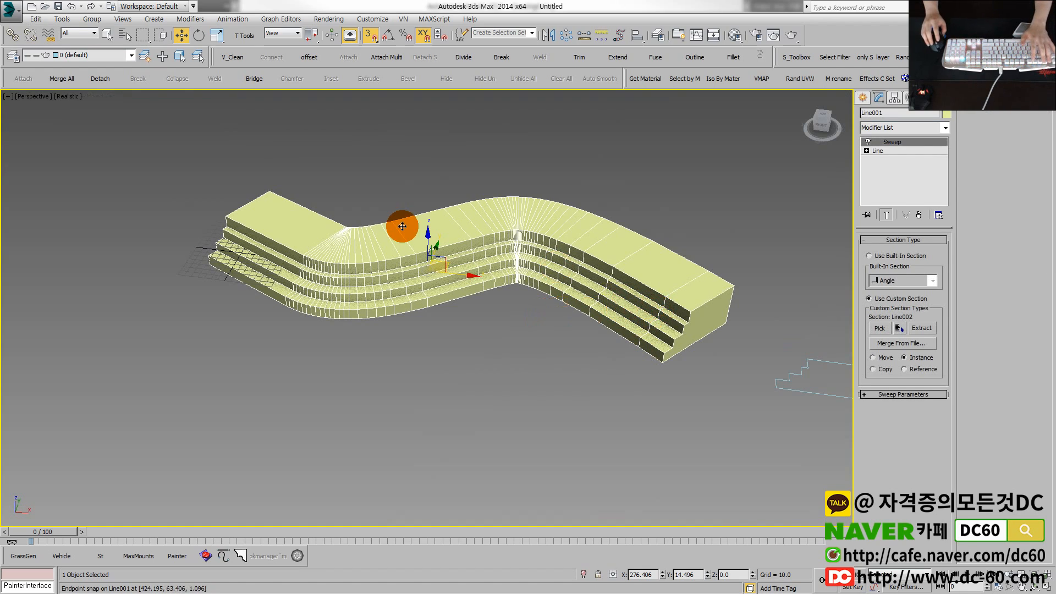
Step: Turn off edged-face display for selected objects in the Perspective viewport and reselect the swept form
{"action": "left_click", "coordinate": [70, 93]}
{"action": "left_click", "coordinate": [72, 99]}
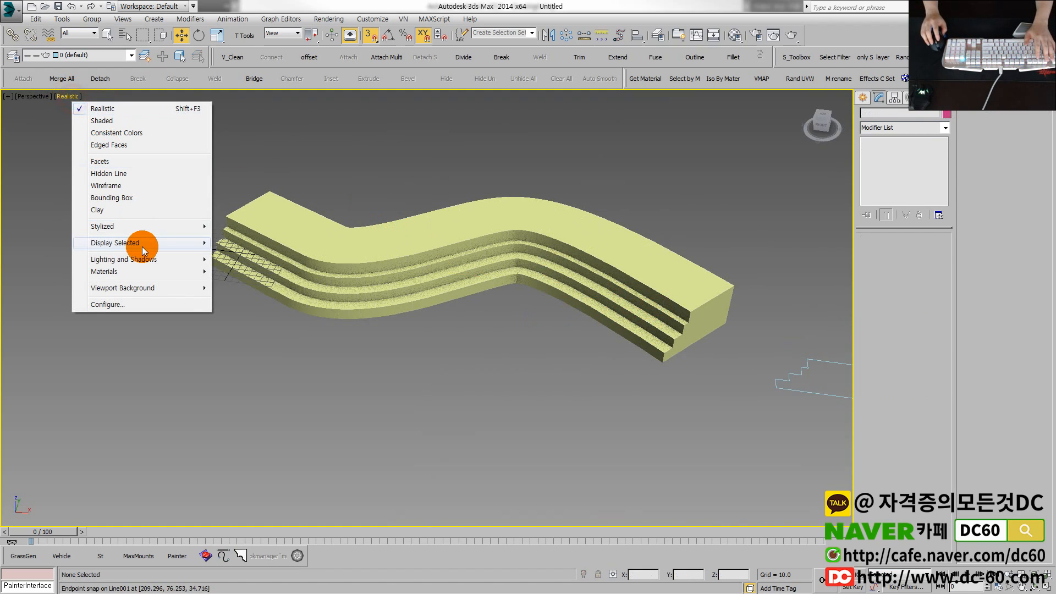
{"action": "left_click", "coordinate": [145, 241]}
{"action": "left_click", "coordinate": [236, 243]}
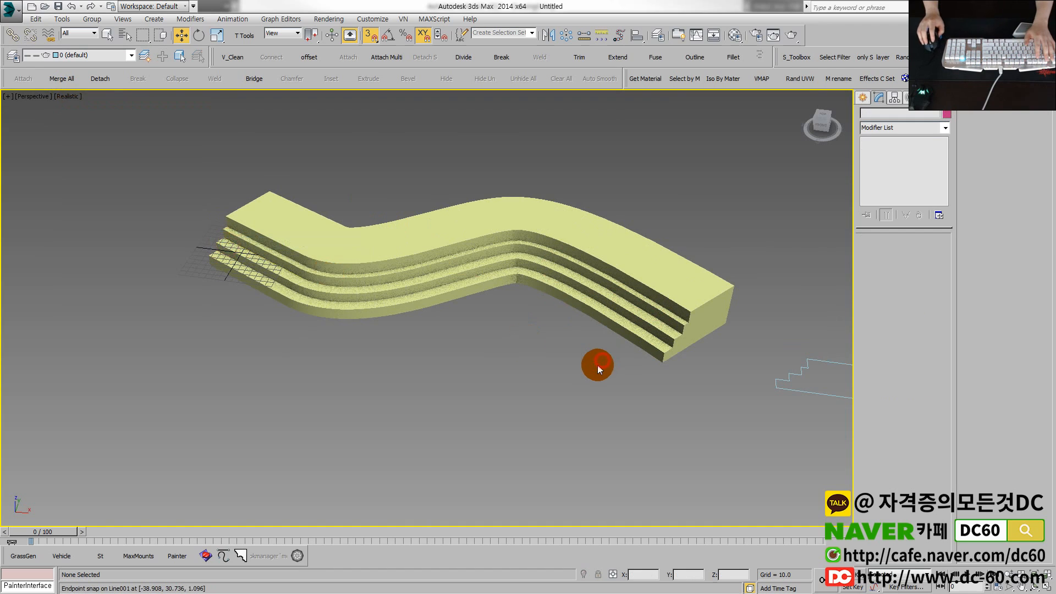
{"action": "scroll", "coordinate": [605, 341], "scroll_direction": "up", "scroll_amount": 2}
{"action": "left_click", "coordinate": [619, 323]}
{"action": "middle_click_drag", "start_coordinate": [622, 321], "coordinate": [635, 333], "text": "alt"}
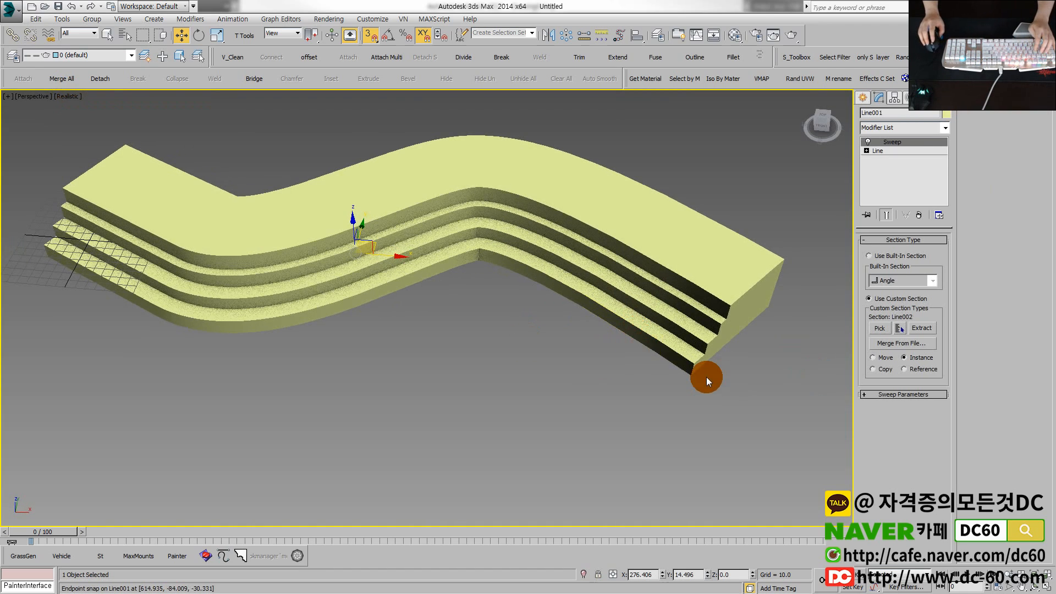
Step: Try to clone the swept form beside the original in the Top viewport, and cancel the copy
{"action": "key", "text": "alt+w"}
{"action": "middle_click", "coordinate": [306, 223]}
{"action": "key", "text": "alt+w"}
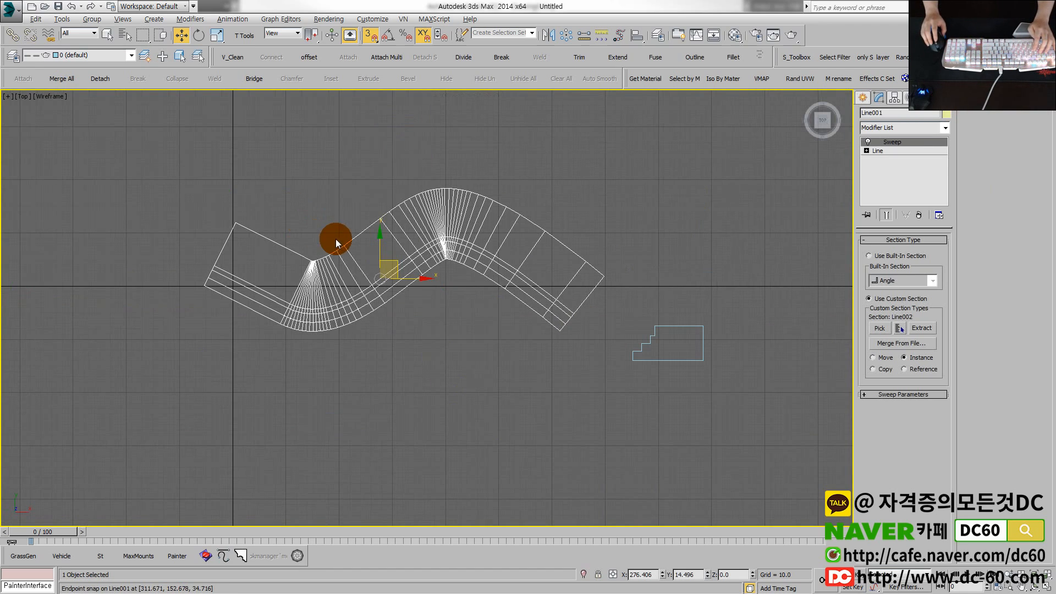
{"action": "key", "text": "alt+w"}
{"action": "middle_click_drag", "start_coordinate": [329, 252], "coordinate": [397, 263]}
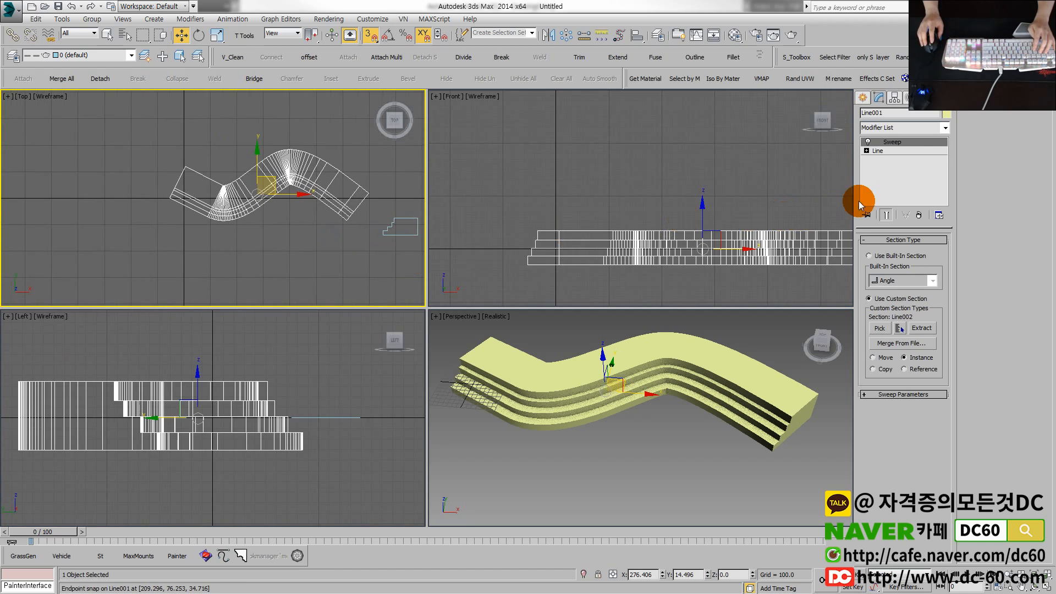
{"action": "left_click", "coordinate": [886, 156]}
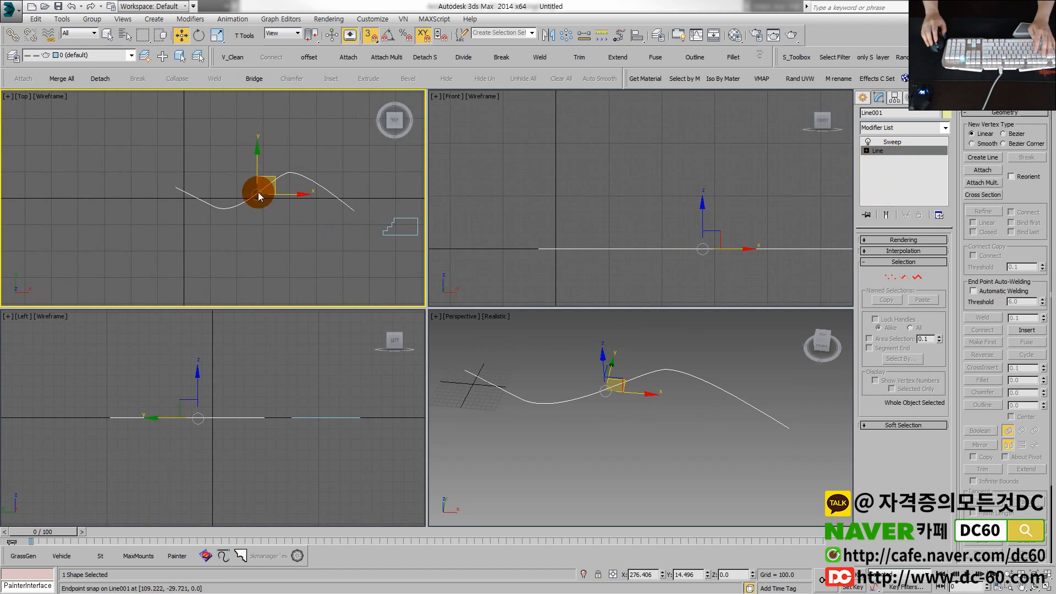
{"action": "scroll", "coordinate": [268, 180], "scroll_direction": "down", "scroll_amount": 2}
{"action": "middle_click_drag", "start_coordinate": [268, 179], "coordinate": [371, 196]}
{"action": "left_click_drag", "start_coordinate": [388, 206], "coordinate": [168, 203], "text": "shift"}
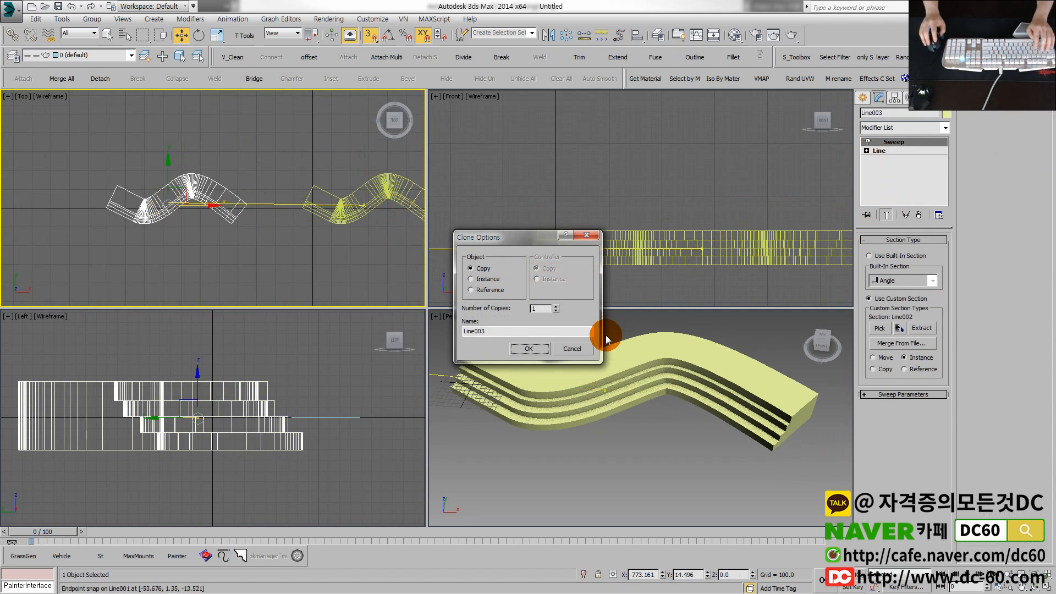
{"action": "left_click", "coordinate": [558, 348]}
{"action": "scroll", "coordinate": [272, 245], "scroll_direction": "up", "scroll_amount": 4}
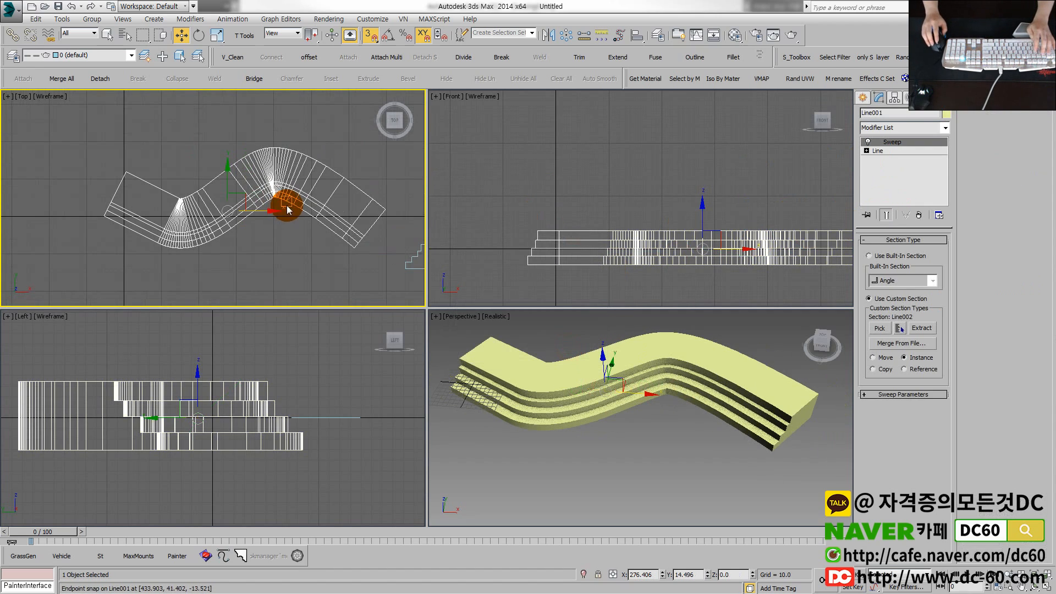
Step: Move the crest vertex of the wavy path slightly lower in the Top viewport, and show the Sweep's end result from the Line level
{"action": "left_click", "coordinate": [889, 152]}
{"action": "key", "text": "1"}
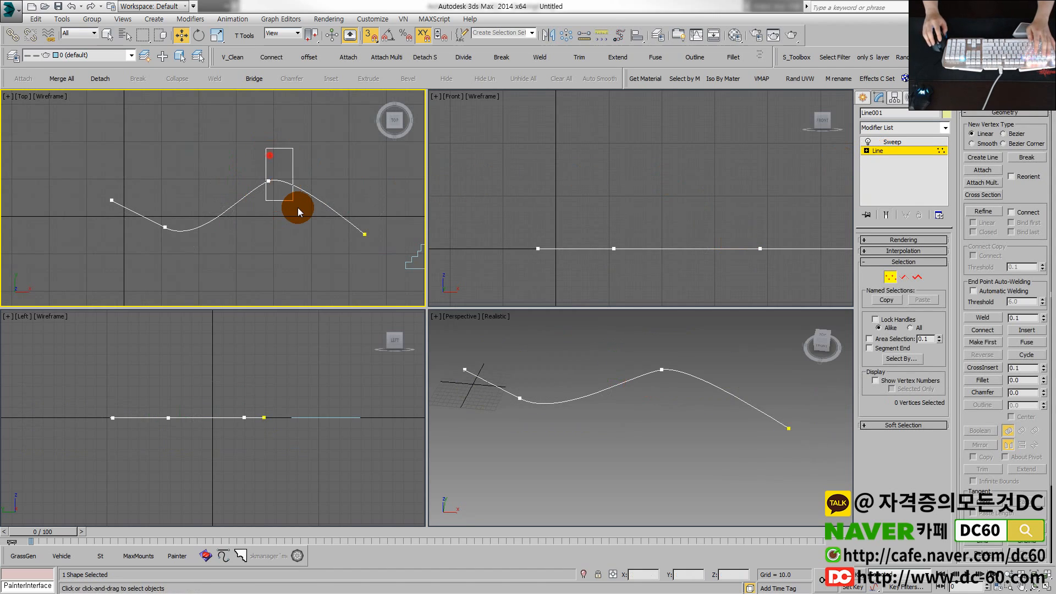
{"action": "mouse_move", "coordinate": [279, 164]}
{"action": "left_mouse_down"}
{"action": "mouse_move", "coordinate": [307, 188]}
{"action": "mouse_move", "coordinate": [274, 181]}
{"action": "left_mouse_up"}
{"action": "left_click", "coordinate": [891, 278]}
{"action": "right_click", "coordinate": [661, 379]}
{"action": "key", "text": "alt+w"}
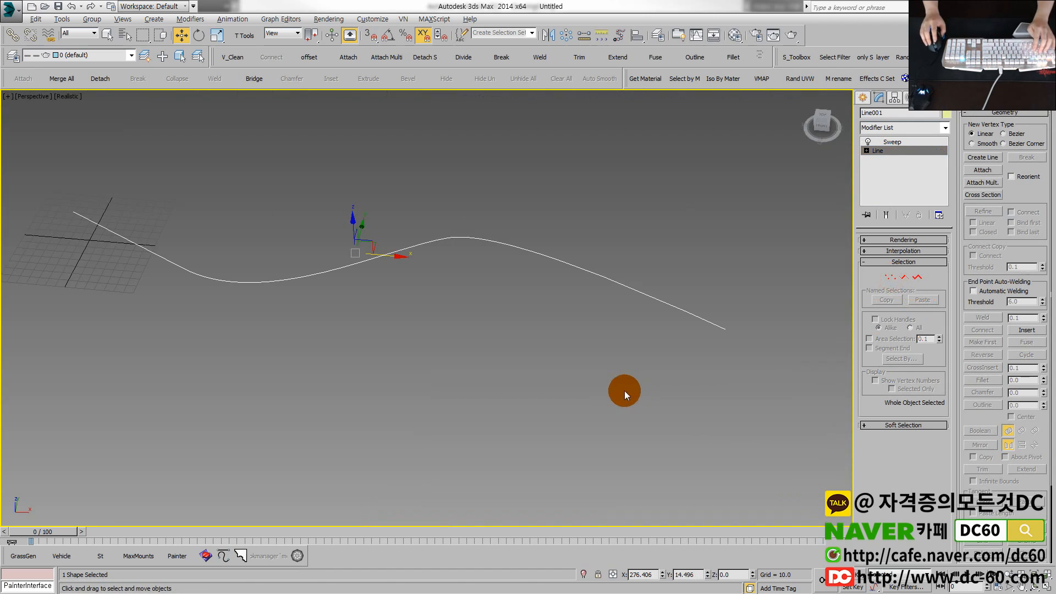
{"action": "middle_click_drag", "start_coordinate": [602, 384], "coordinate": [612, 416]}
{"action": "left_click", "coordinate": [887, 215]}
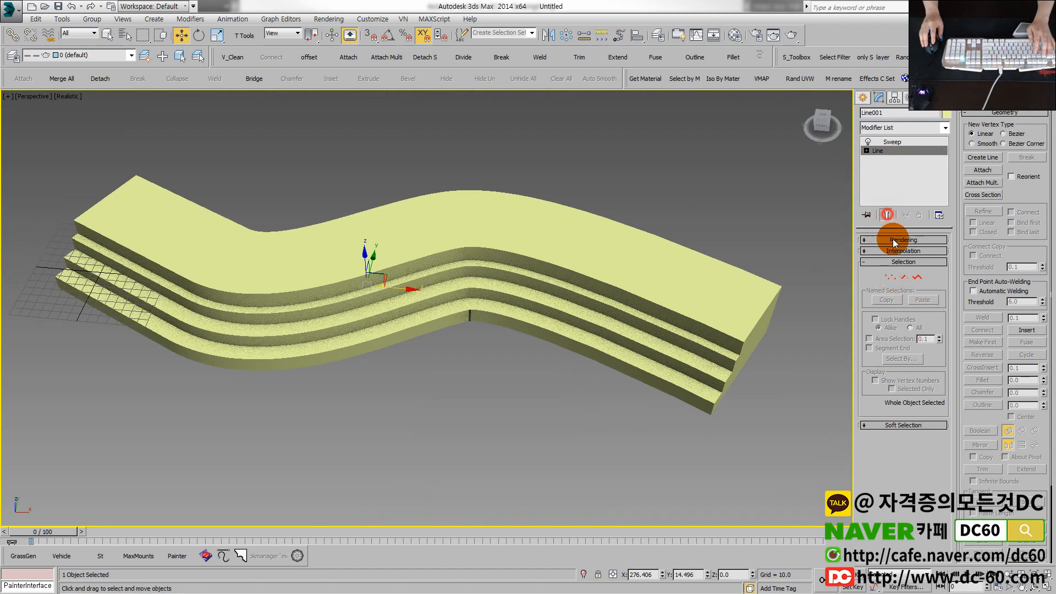
Step: Move the path's crest vertex horizontally in the Perspective viewport to about X 400, Y 4, with the swept form displayed
{"action": "left_click", "coordinate": [890, 279]}
{"action": "key", "text": "F3"}
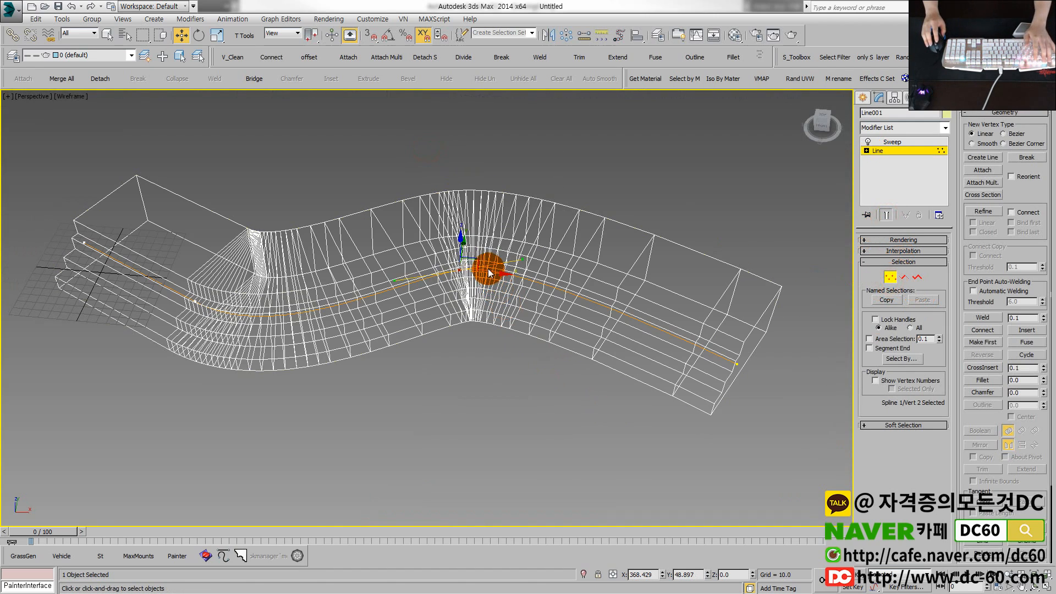
{"action": "key", "text": "F3"}
{"action": "middle_click_drag", "start_coordinate": [483, 263], "coordinate": [450, 300], "text": "alt"}
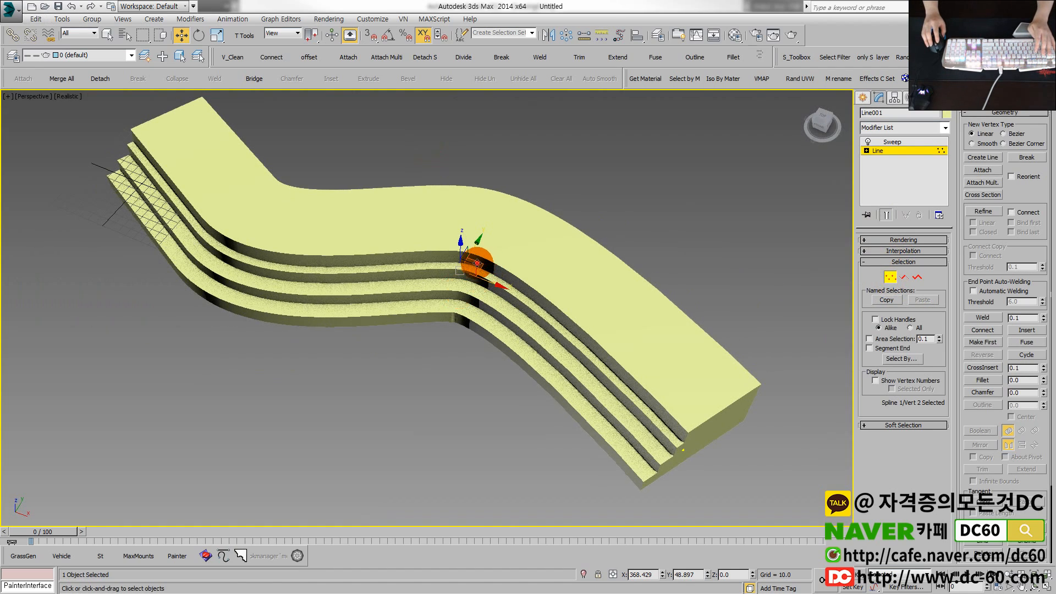
{"action": "left_click_drag", "start_coordinate": [477, 264], "coordinate": [487, 308]}
Step: Raise the path vertex at the other bend to about Z 170 so the swept form arches upward
{"action": "middle_click_drag", "start_coordinate": [328, 318], "coordinate": [374, 408], "text": "alt"}
{"action": "left_click_drag", "start_coordinate": [374, 450], "coordinate": [288, 336]}
{"action": "middle_click_drag", "start_coordinate": [289, 336], "coordinate": [322, 398], "text": "alt"}
{"action": "mouse_move", "coordinate": [300, 380]}
{"action": "left_mouse_down"}
{"action": "mouse_move", "coordinate": [296, 344]}
{"action": "mouse_move", "coordinate": [297, 374]}
{"action": "left_mouse_up"}
{"action": "mouse_move", "coordinate": [300, 370]}
{"action": "middle_mouse_down", "text": "alt"}
{"action": "mouse_move", "coordinate": [330, 388]}
{"action": "mouse_move", "coordinate": [297, 352]}
{"action": "middle_mouse_up", "text": "alt"}
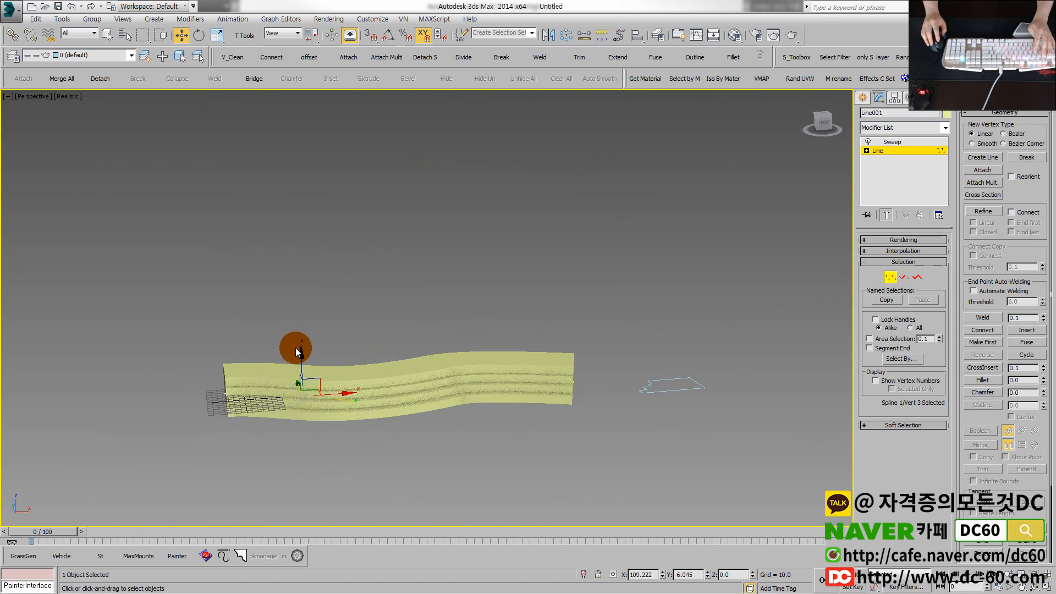
{"action": "left_click_drag", "start_coordinate": [299, 360], "coordinate": [299, 258]}
{"action": "middle_click_drag", "start_coordinate": [330, 398], "coordinate": [358, 371], "text": "alt"}
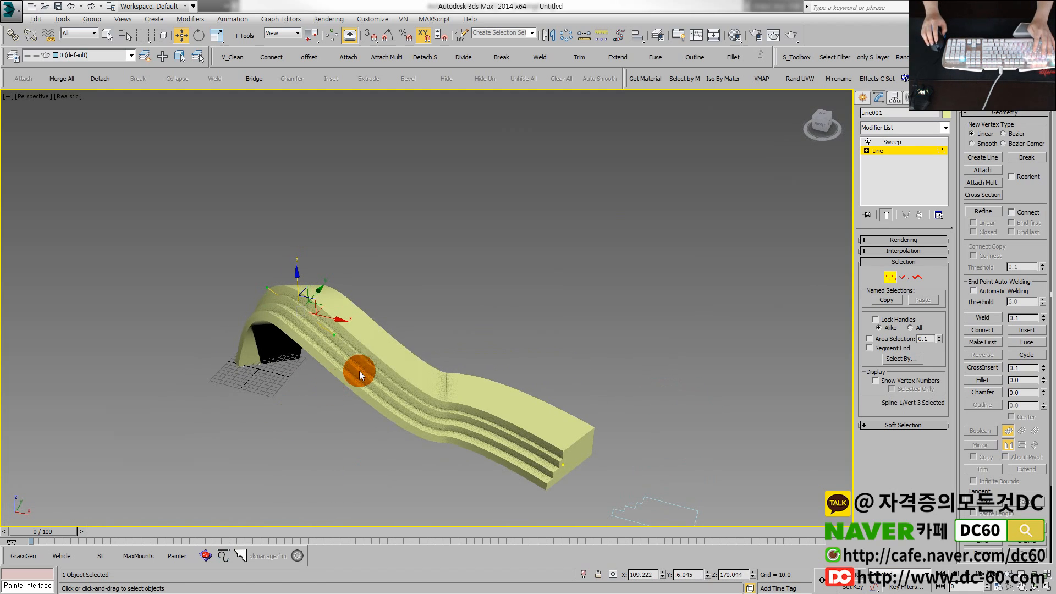
Step: Reposition the path's crest vertex horizontally to reshape the bend, and leave vertex editing
{"action": "middle_click_drag", "start_coordinate": [493, 485], "coordinate": [430, 504], "text": "alt"}
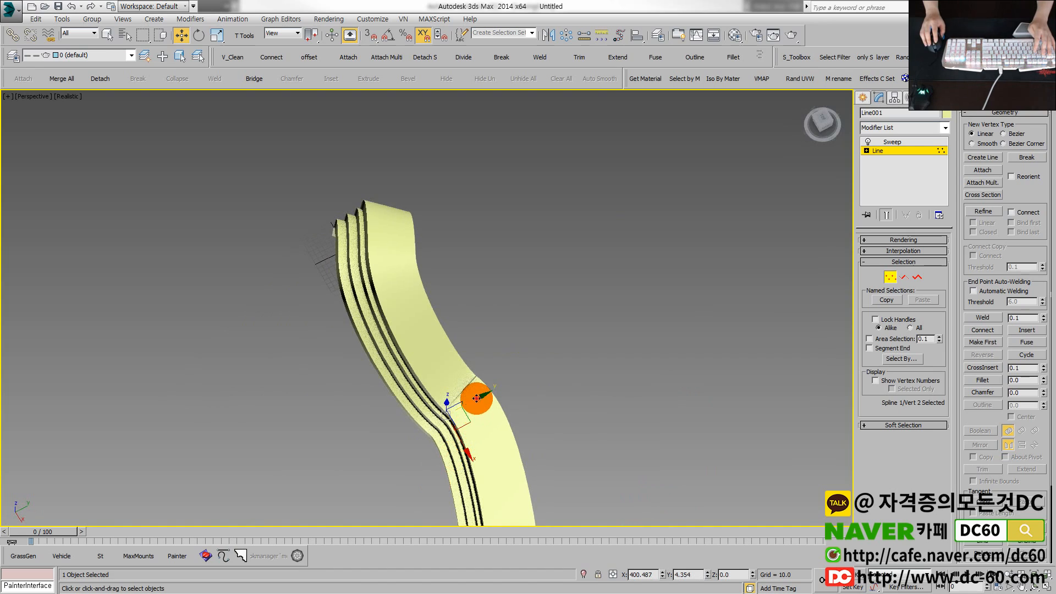
{"action": "left_click_drag", "start_coordinate": [477, 398], "coordinate": [581, 478]}
{"action": "middle_click_drag", "start_coordinate": [581, 478], "coordinate": [562, 363], "text": "alt"}
{"action": "left_click", "coordinate": [886, 277]}
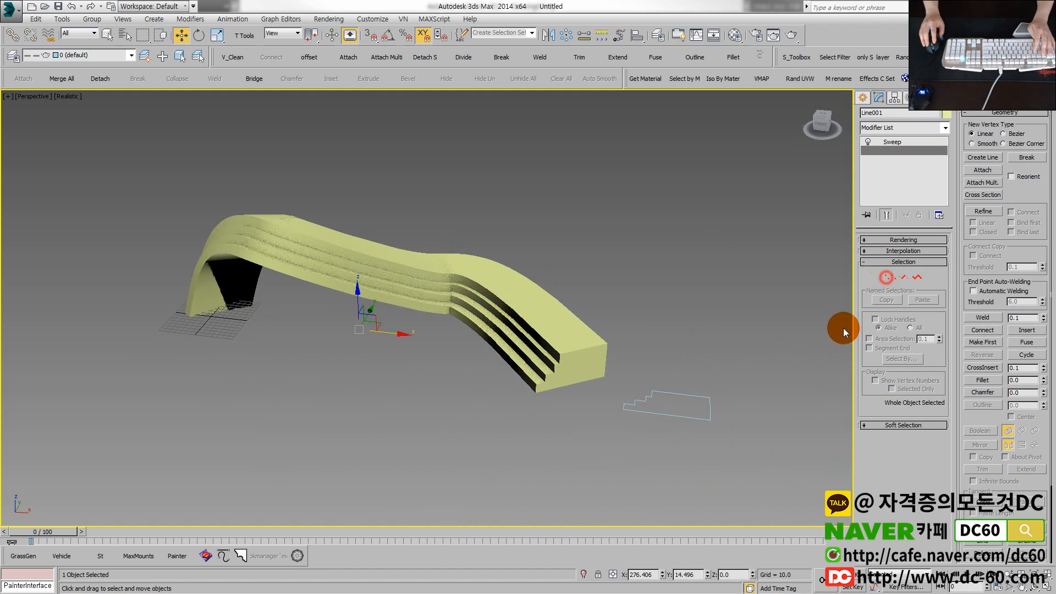
Step: Select the two vertices at the straight end of the stepped profile line and shift them slightly
{"action": "left_click_drag", "start_coordinate": [737, 451], "coordinate": [683, 367]}
{"action": "middle_click_drag", "start_coordinate": [683, 366], "coordinate": [695, 401], "text": "alt"}
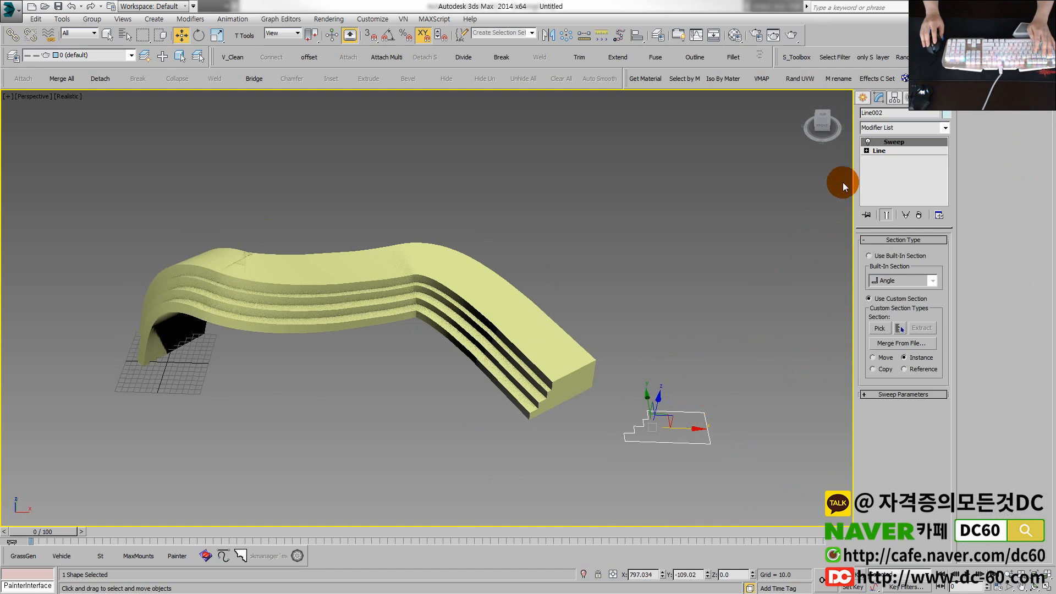
{"action": "key", "text": "1"}
{"action": "left_click_drag", "start_coordinate": [699, 346], "coordinate": [749, 451]}
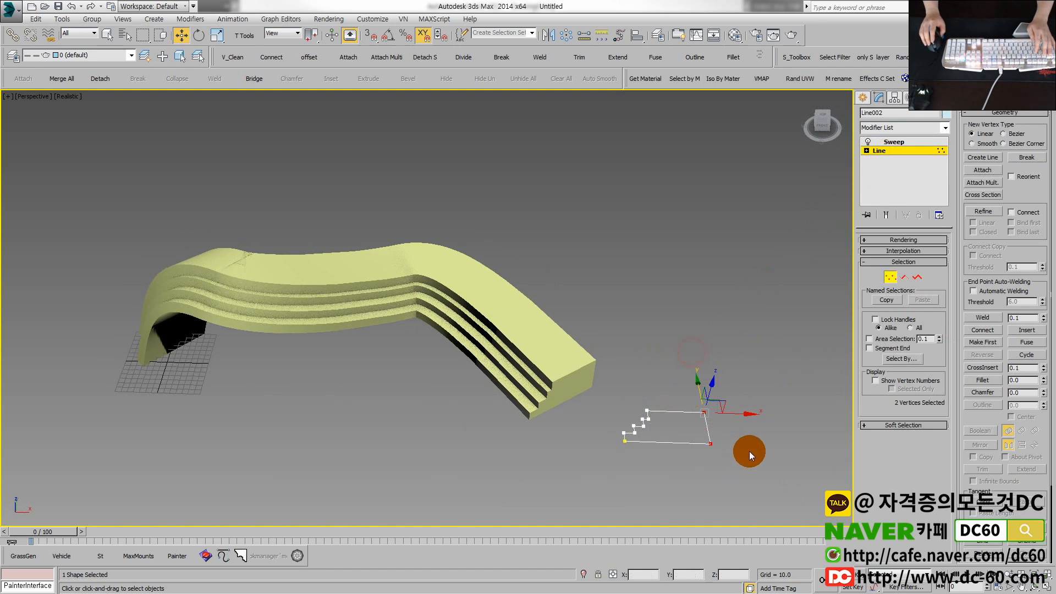
{"action": "middle_click_drag", "start_coordinate": [749, 451], "coordinate": [700, 371]}
{"action": "mouse_move", "coordinate": [677, 350]}
{"action": "left_mouse_down"}
{"action": "mouse_move", "coordinate": [701, 352]}
{"action": "mouse_move", "coordinate": [669, 359]}
{"action": "mouse_move", "coordinate": [682, 363]}
{"action": "left_mouse_up"}
{"action": "middle_click_drag", "start_coordinate": [593, 391], "coordinate": [553, 401], "text": "alt"}
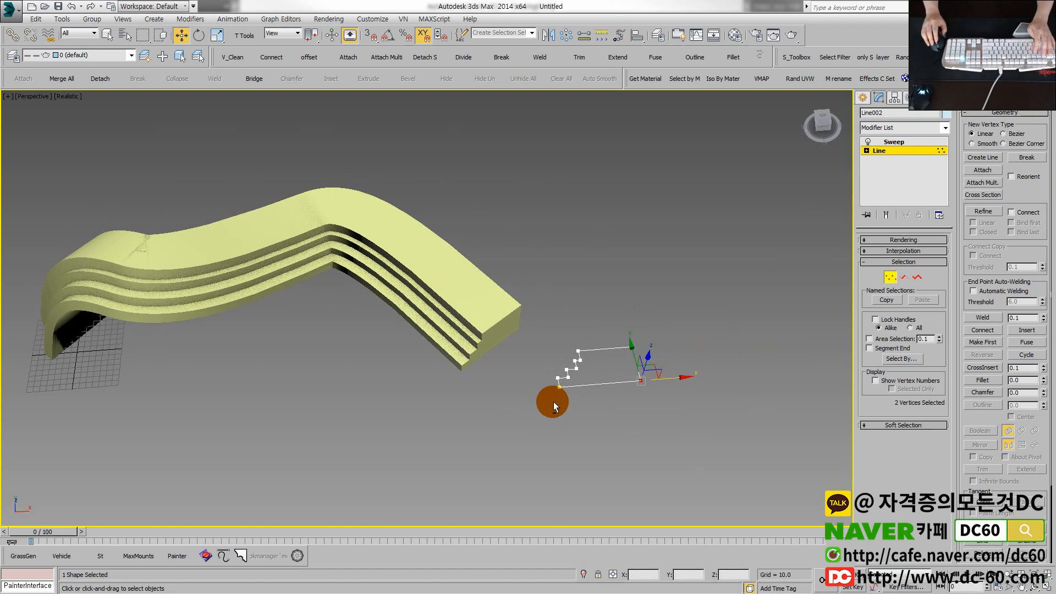
Step: Move the stepped-side vertices of the profile line outward along X to widen the swept form, and leave vertex editing
{"action": "left_click_drag", "start_coordinate": [605, 437], "coordinate": [546, 325]}
{"action": "left_click_drag", "start_coordinate": [597, 380], "coordinate": [563, 380]}
{"action": "left_click", "coordinate": [889, 282]}
{"action": "left_click", "coordinate": [568, 302]}
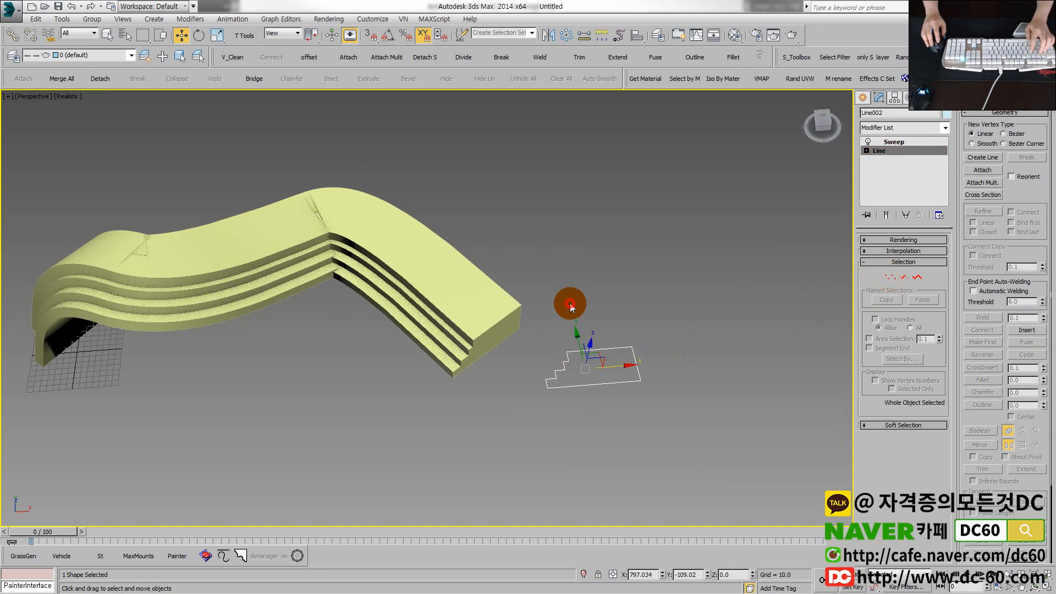
Step: Reset the scene without saving the changes
{"action": "key", "text": "alt+f"}
{"action": "key", "text": "r"}
{"action": "left_click", "coordinate": [523, 321]}
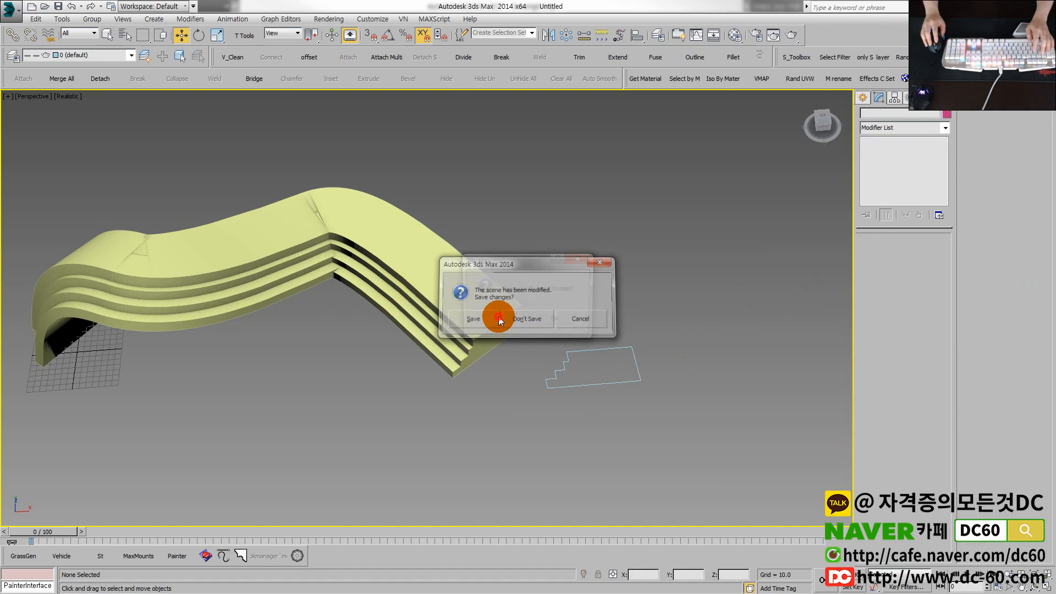
{"action": "left_click", "coordinate": [498, 316]}
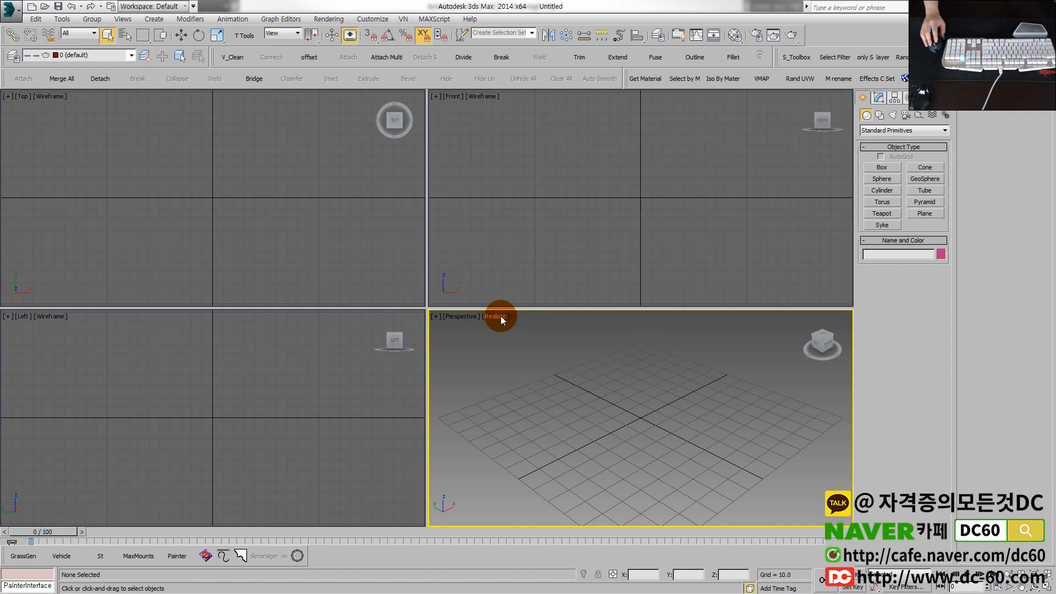
Step: Draw a rectangle spline about 195 long and 132 wide around the origin in the maximized Top viewport
{"action": "left_click", "coordinate": [378, 247]}
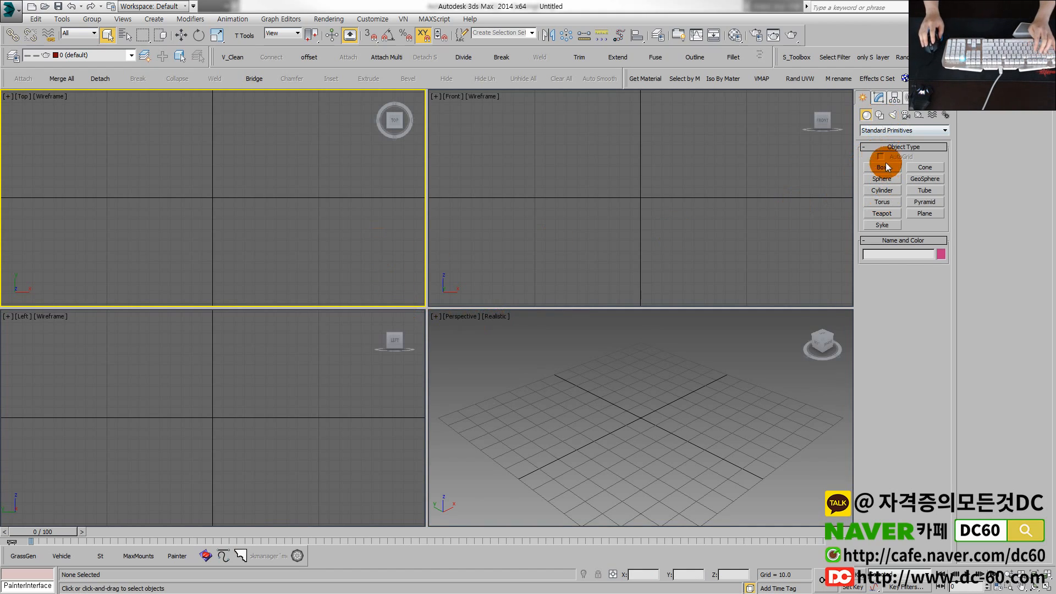
{"action": "left_click", "coordinate": [883, 115]}
{"action": "left_click", "coordinate": [914, 176]}
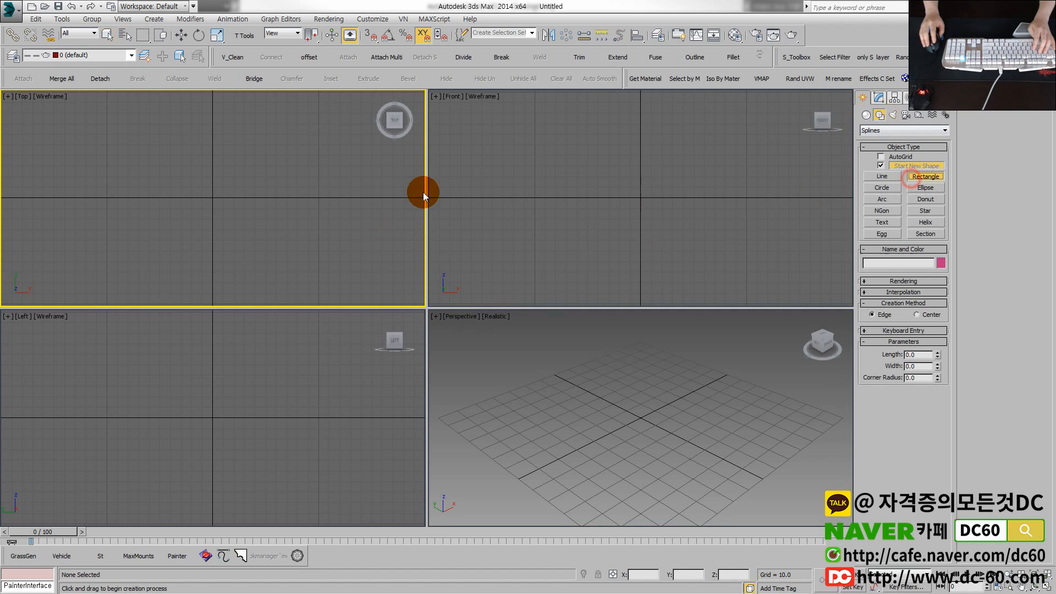
{"action": "key", "text": "alt+w"}
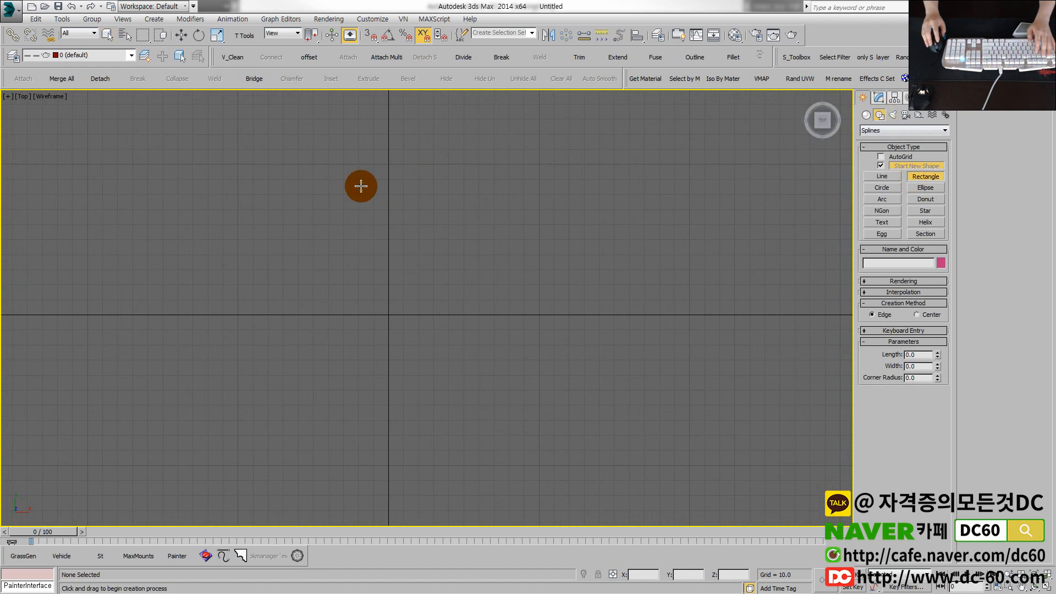
{"action": "middle_click_drag", "start_coordinate": [437, 216], "coordinate": [480, 205]}
{"action": "left_click_drag", "start_coordinate": [376, 176], "coordinate": [563, 446]}
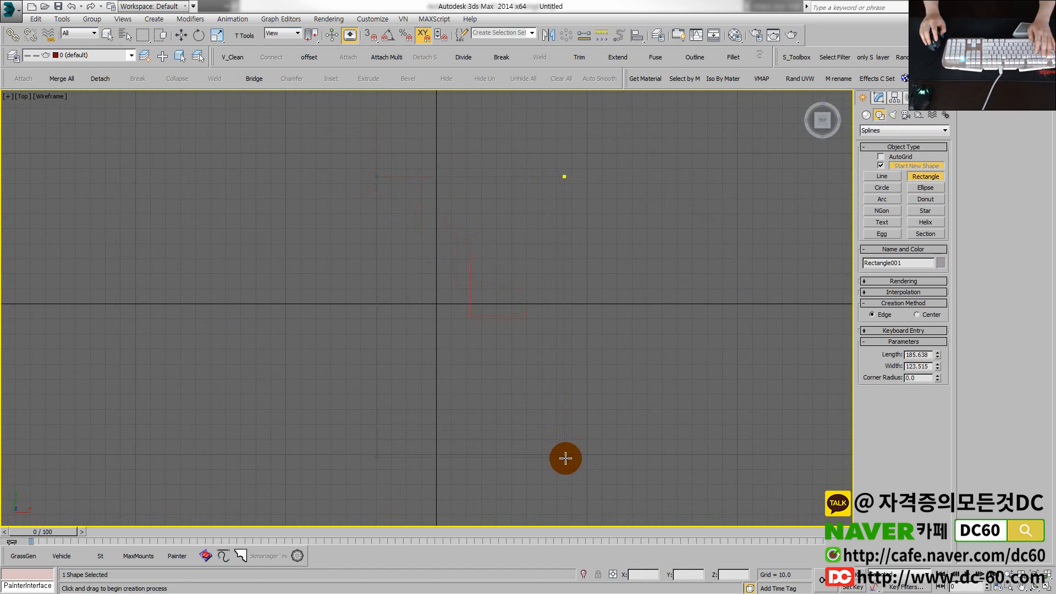
{"action": "scroll", "coordinate": [587, 397], "scroll_direction": "down", "scroll_amount": 2}
{"action": "right_click", "coordinate": [631, 380]}
{"action": "middle_click_drag", "start_coordinate": [582, 383], "coordinate": [554, 351]}
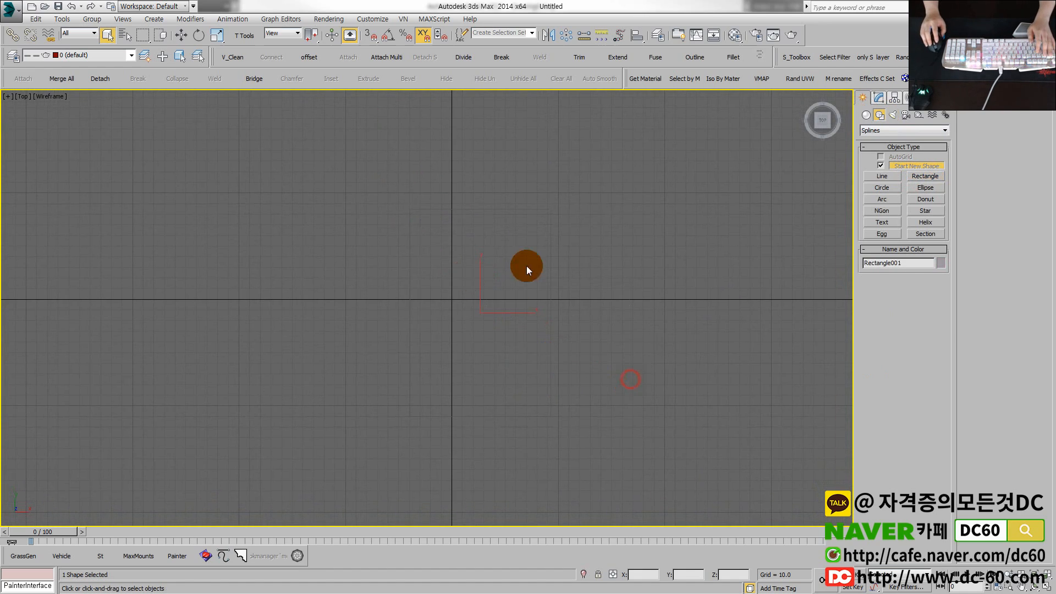
Step: Change the rectangle's object color to blue and deselect it
{"action": "left_click", "coordinate": [886, 95]}
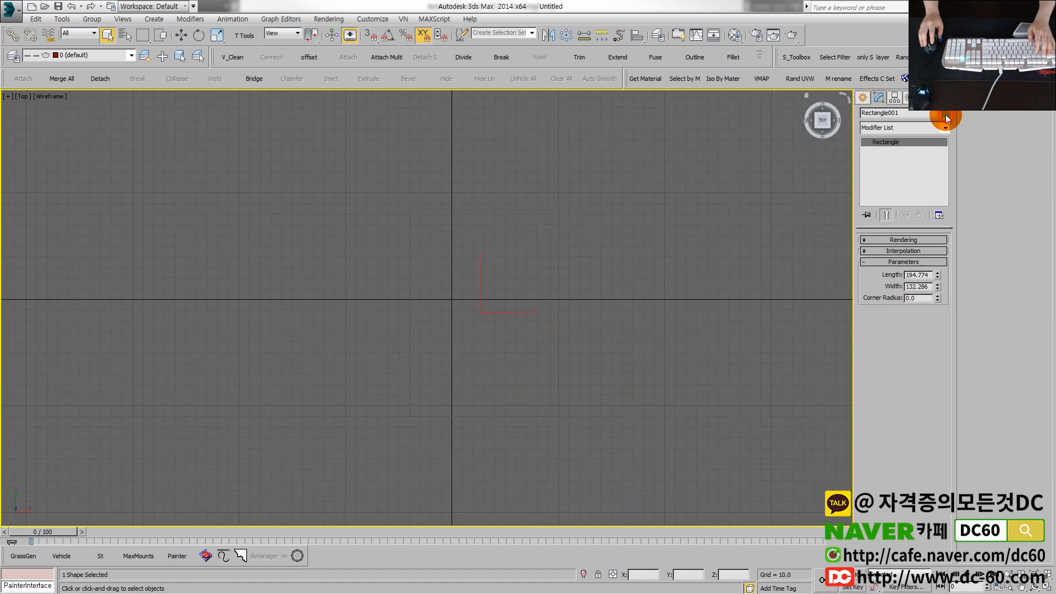
{"action": "left_click", "coordinate": [947, 114]}
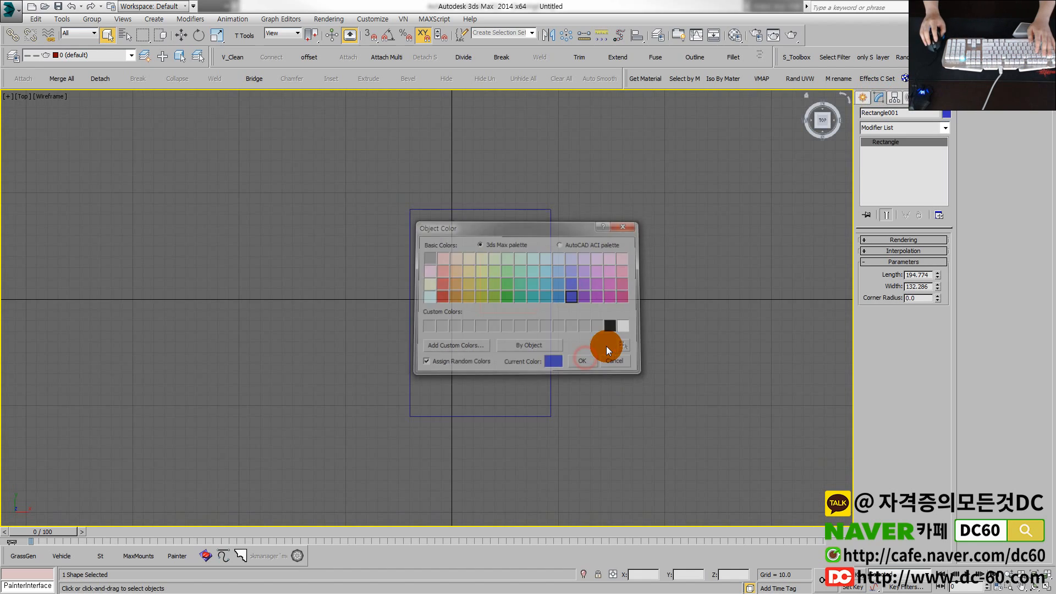
{"action": "left_click", "coordinate": [583, 362]}
{"action": "left_click", "coordinate": [823, 170]}
Step: Start a line beside the rectangle in the Top viewport with a rising flight of small right-angled steps
{"action": "left_click", "coordinate": [862, 98]}
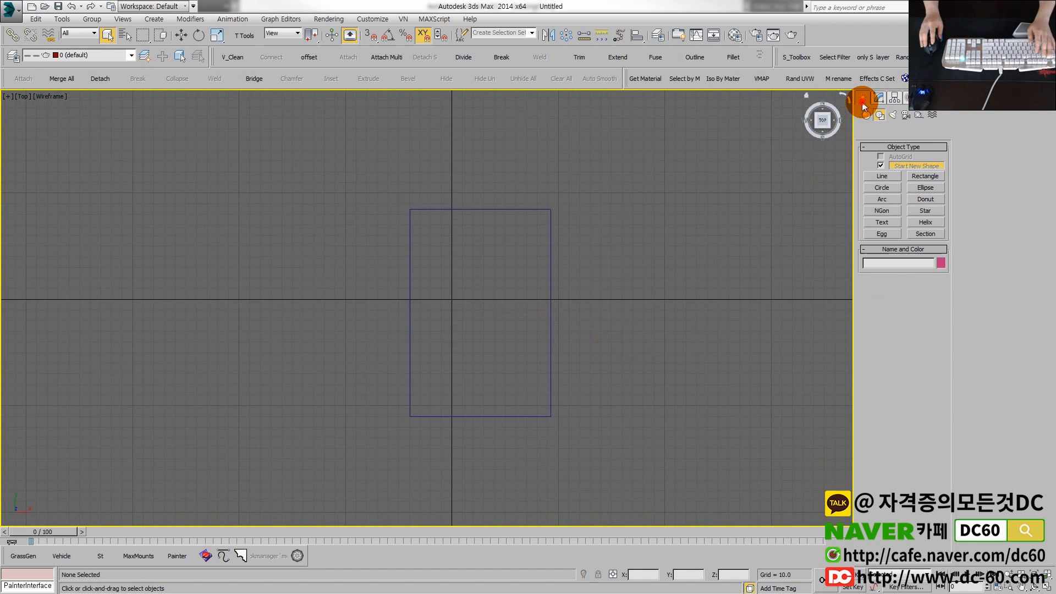
{"action": "left_click", "coordinate": [890, 174]}
{"action": "middle_click_drag", "start_coordinate": [777, 295], "coordinate": [641, 287]}
{"action": "scroll", "coordinate": [629, 313], "scroll_direction": "up", "scroll_amount": 2}
{"action": "middle_click_drag", "start_coordinate": [465, 326], "coordinate": [498, 326]}
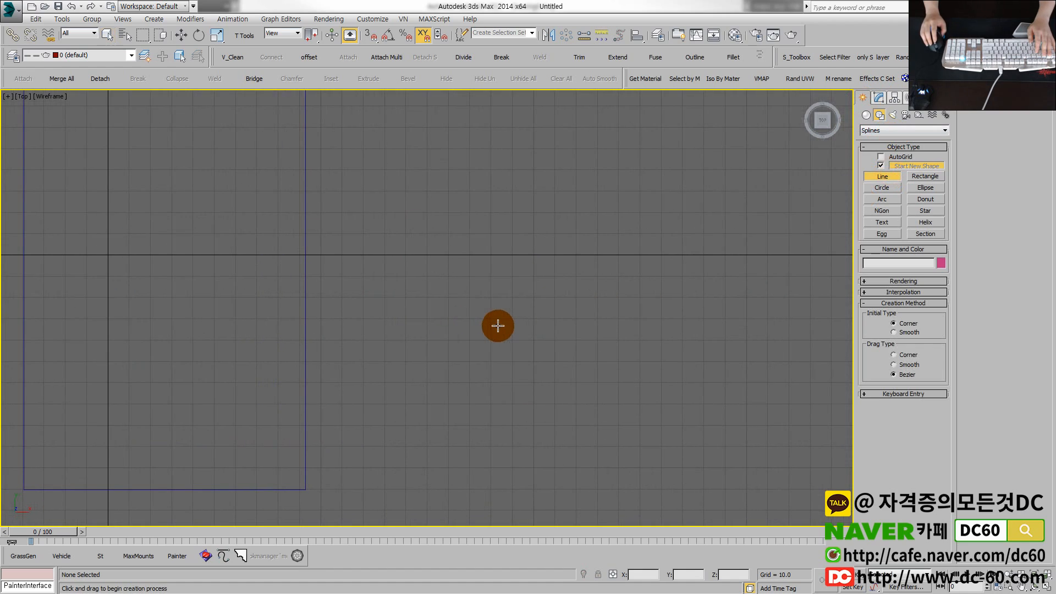
{"action": "left_click", "coordinate": [498, 390]}
{"action": "scroll", "coordinate": [503, 376], "scroll_direction": "up", "scroll_amount": 1}
{"action": "left_click", "coordinate": [500, 375]}
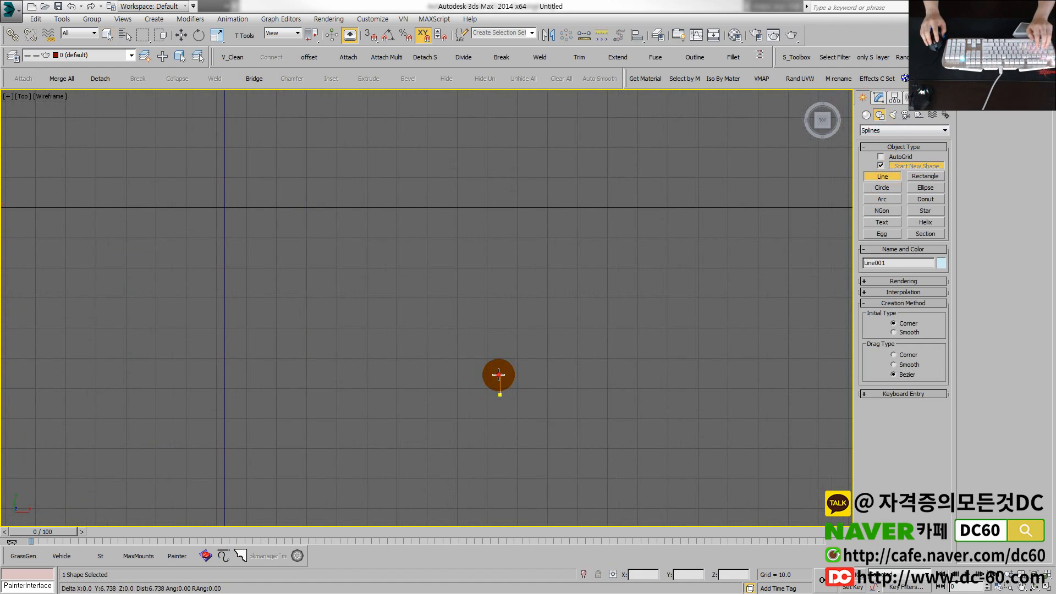
{"action": "left_click", "coordinate": [519, 374]}
{"action": "left_click", "coordinate": [519, 361]}
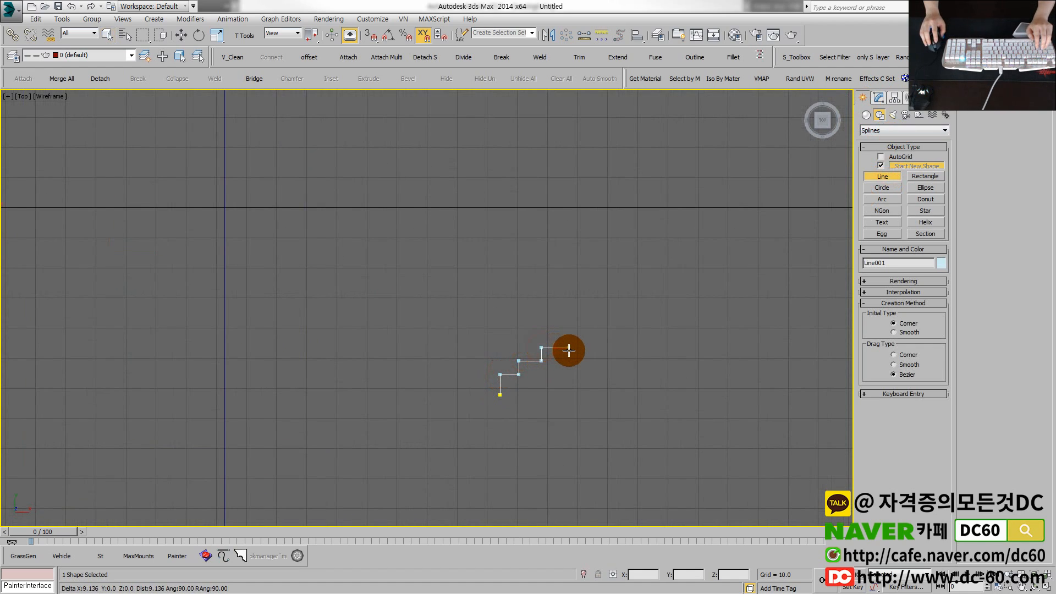
{"action": "left_click", "coordinate": [561, 332]}
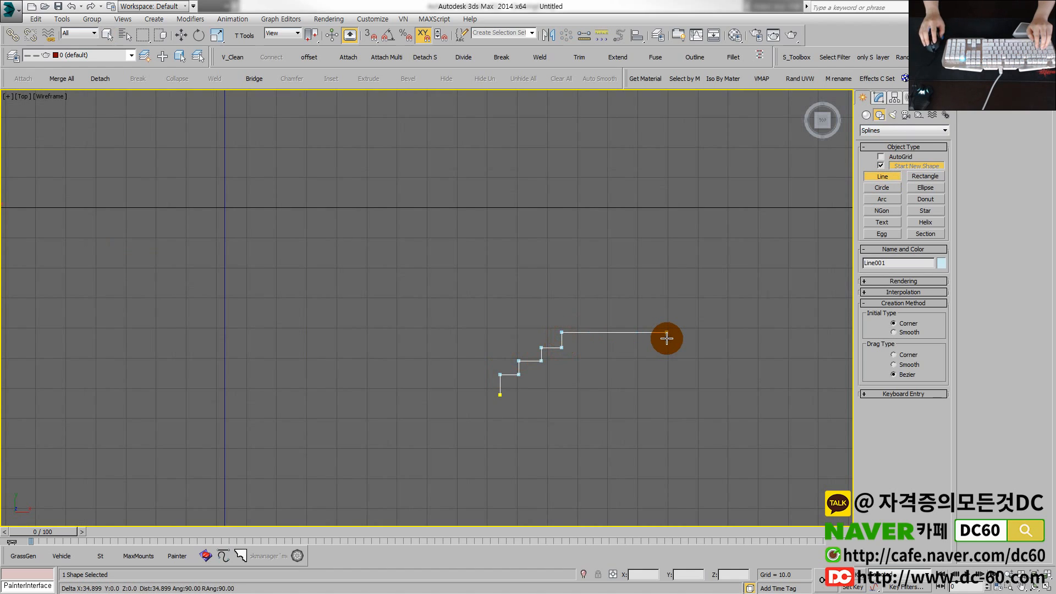
Step: Continue the line with a horizontal segment about 35 long and a second flight of smaller rising steps
{"action": "middle_click_drag", "start_coordinate": [667, 338], "coordinate": [525, 381]}
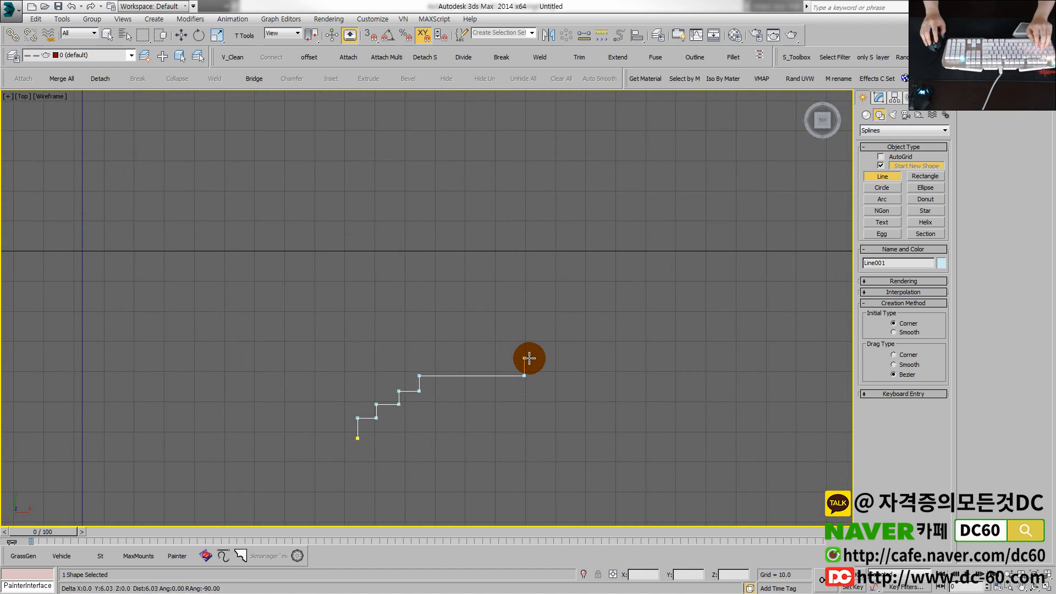
{"action": "left_click", "coordinate": [538, 358], "text": "shift"}
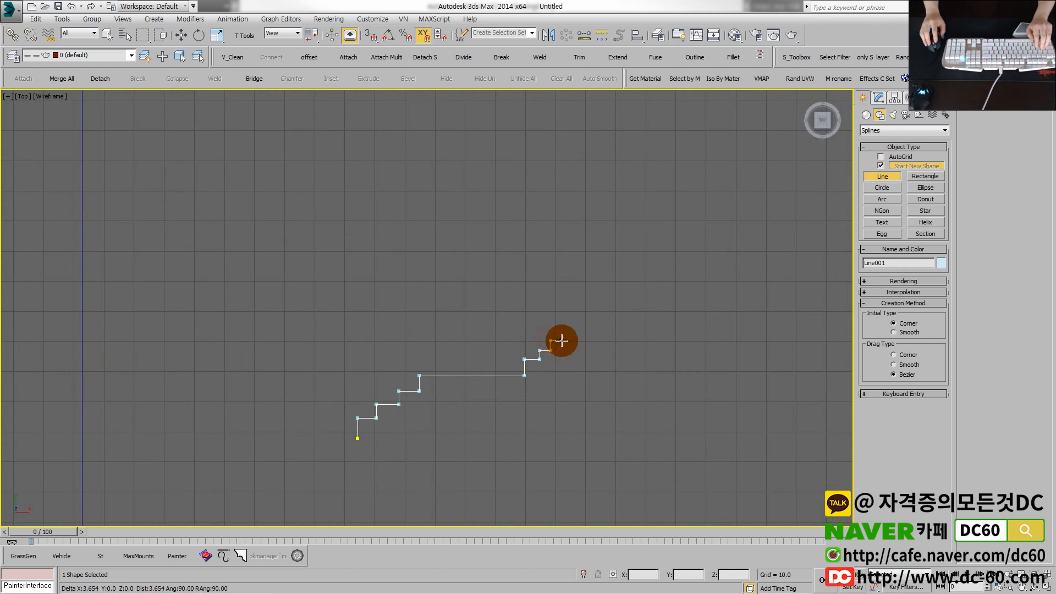
{"action": "left_click", "coordinate": [579, 328]}
{"action": "scroll", "coordinate": [583, 329], "scroll_direction": "down", "scroll_amount": 4}
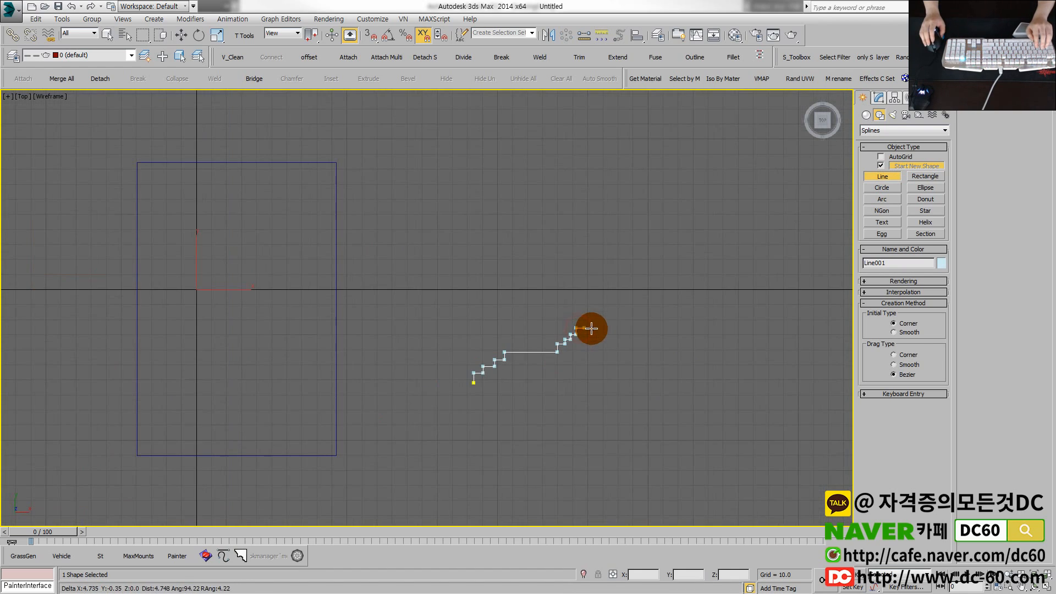
Step: Complete the open profile line with a slanted segment, a sharp outward lip, a horizontal top edge and an angled back
{"action": "left_click", "coordinate": [604, 332]}
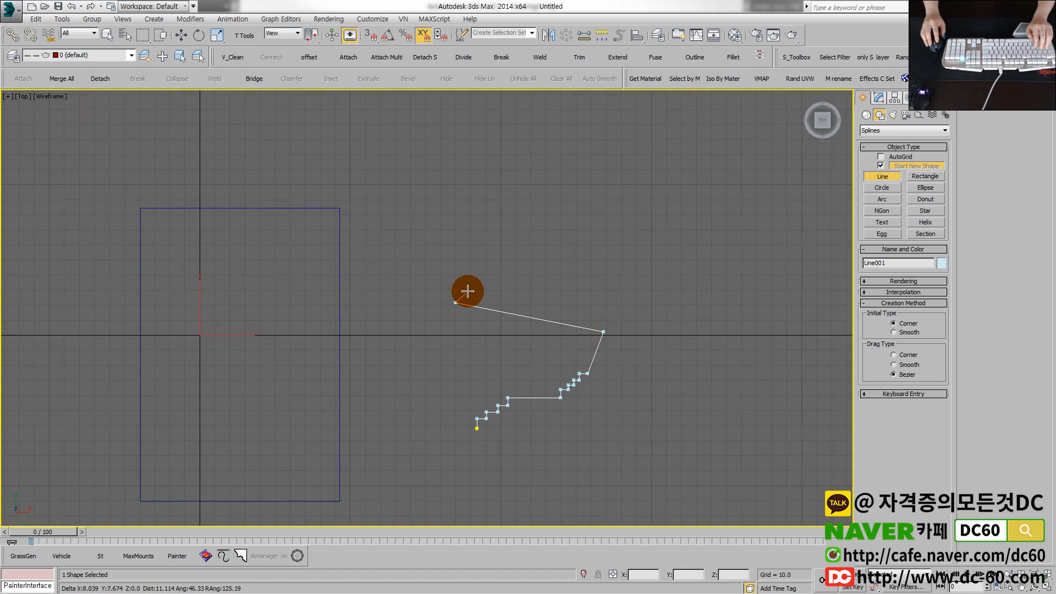
{"action": "left_click", "coordinate": [468, 291]}
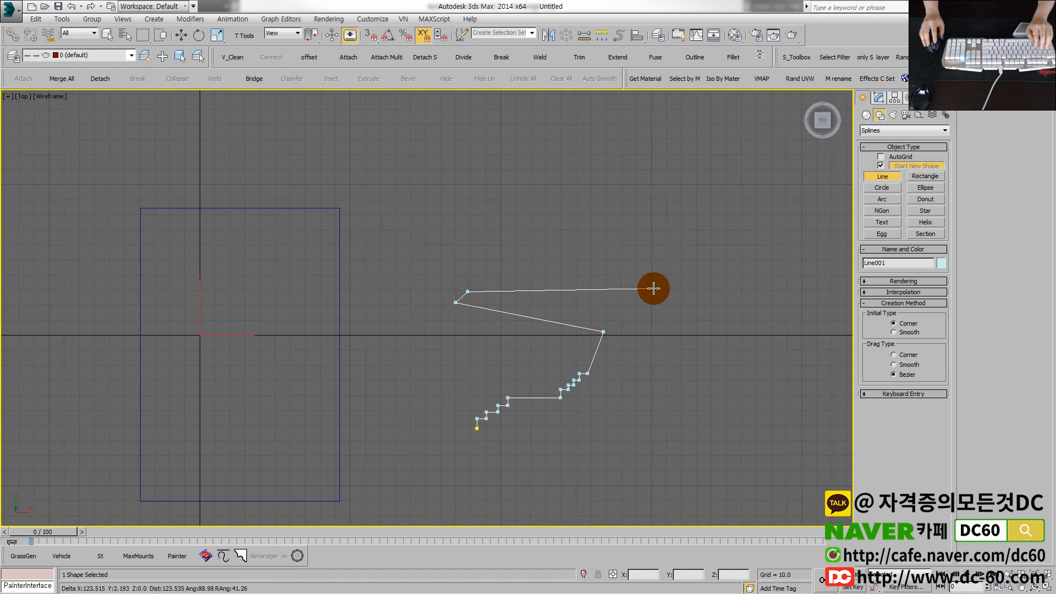
{"action": "left_click", "coordinate": [641, 291]}
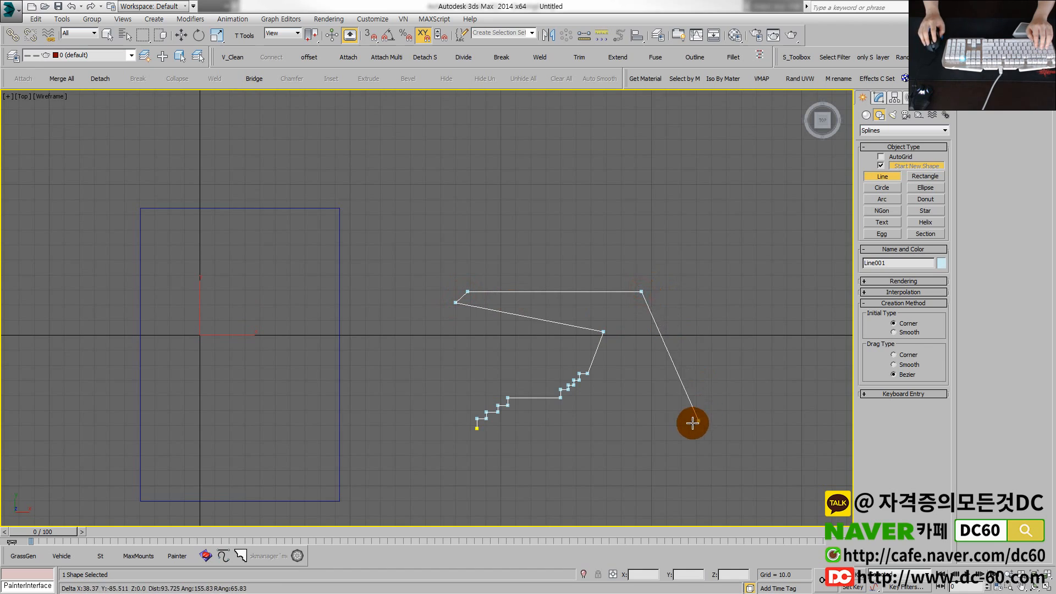
{"action": "left_click", "coordinate": [687, 384]}
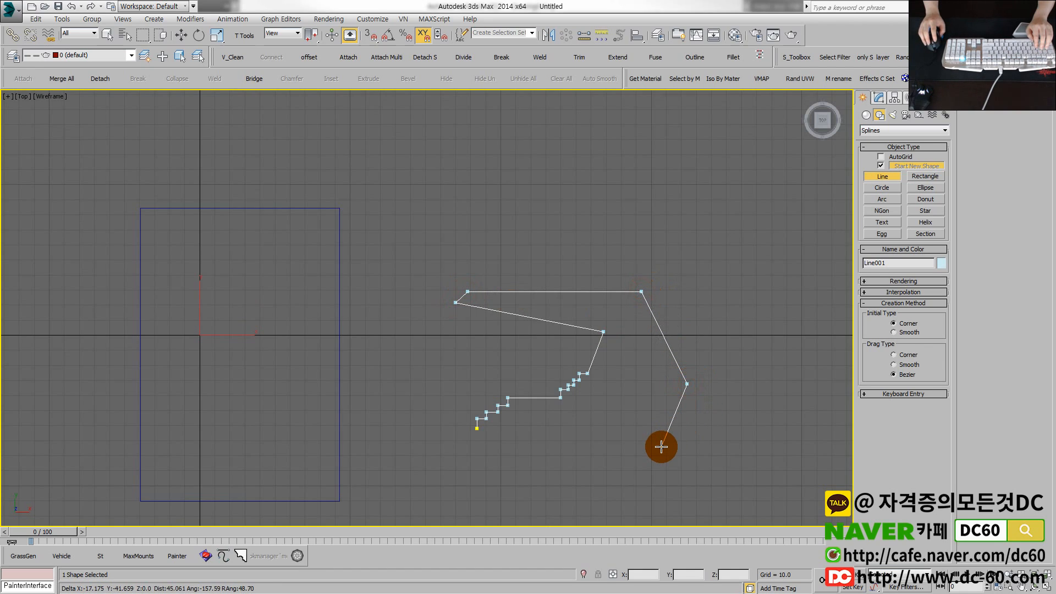
{"action": "left_click", "coordinate": [661, 447]}
{"action": "right_click", "coordinate": [661, 447]}
{"action": "right_click", "coordinate": [661, 447]}
Step: Scale the profile line down uniformly to about 32 percent
{"action": "scroll", "coordinate": [632, 418], "scroll_direction": "down", "scroll_amount": 2}
{"action": "middle_click_drag", "start_coordinate": [632, 418], "coordinate": [617, 390]}
{"action": "key", "text": "r"}
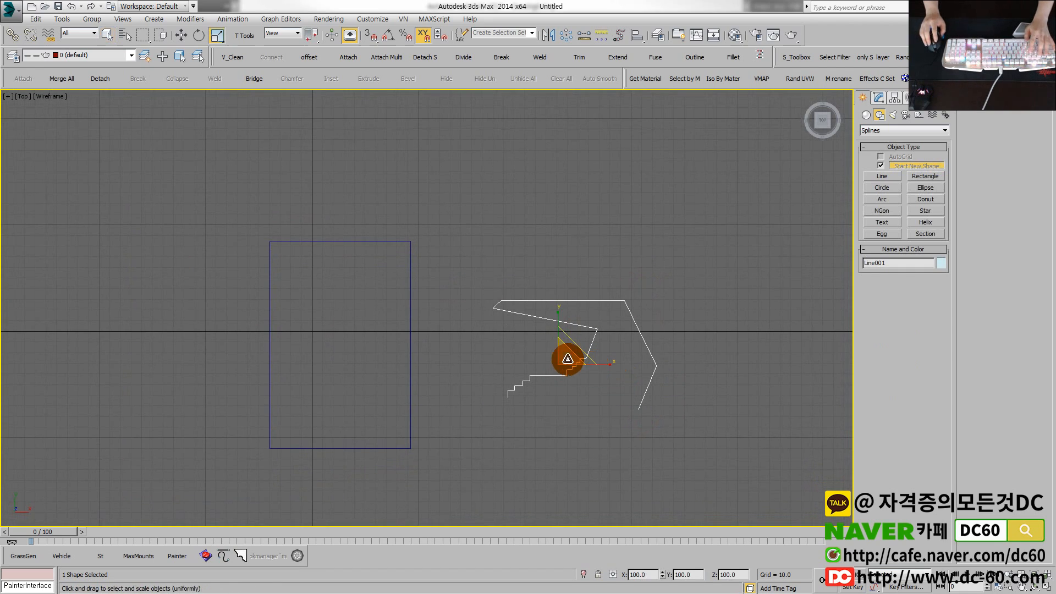
{"action": "left_click_drag", "start_coordinate": [563, 354], "coordinate": [667, 476]}
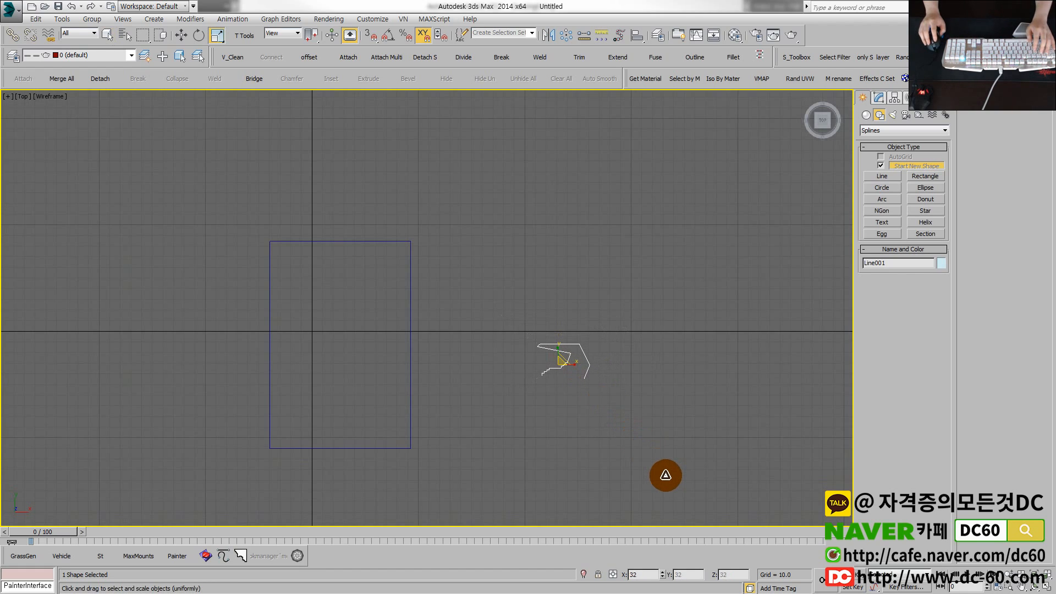
Step: Reset the scaled profile line's pivot, transform and scale, and switch to the Move tool
{"action": "left_click", "coordinate": [891, 97]}
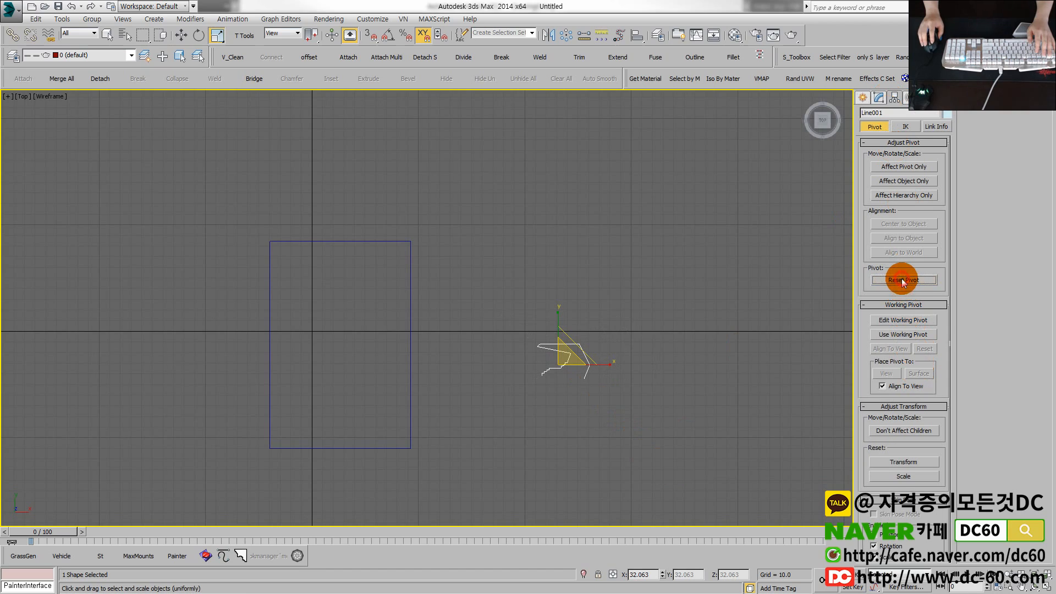
{"action": "left_click", "coordinate": [902, 462]}
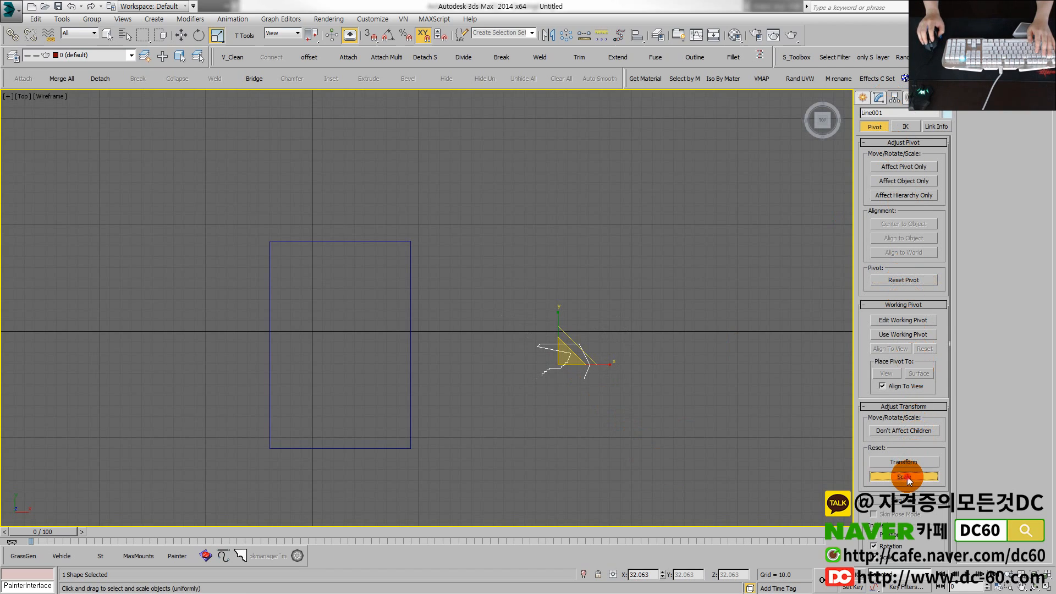
{"action": "key", "text": "w"}
{"action": "left_click", "coordinate": [611, 399]}
{"action": "left_click", "coordinate": [543, 373]}
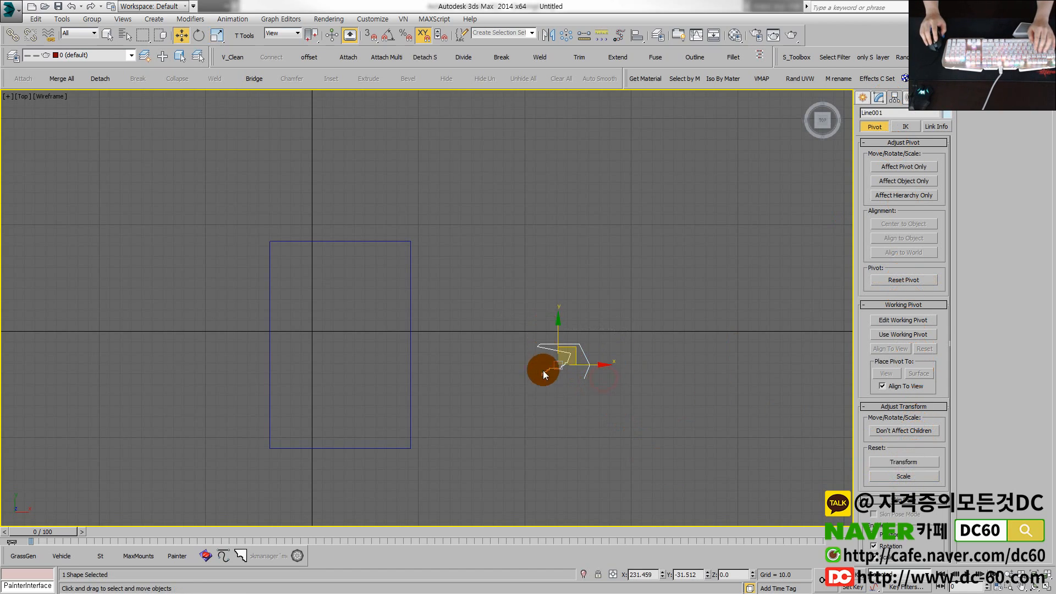
Step: Apply the Bevel Profile modifier to the rectangle and pick the small stepped line as its profile
{"action": "left_click", "coordinate": [520, 406]}
{"action": "middle_click_drag", "start_coordinate": [573, 389], "coordinate": [726, 350]}
{"action": "left_click_drag", "start_coordinate": [609, 448], "coordinate": [516, 345]}
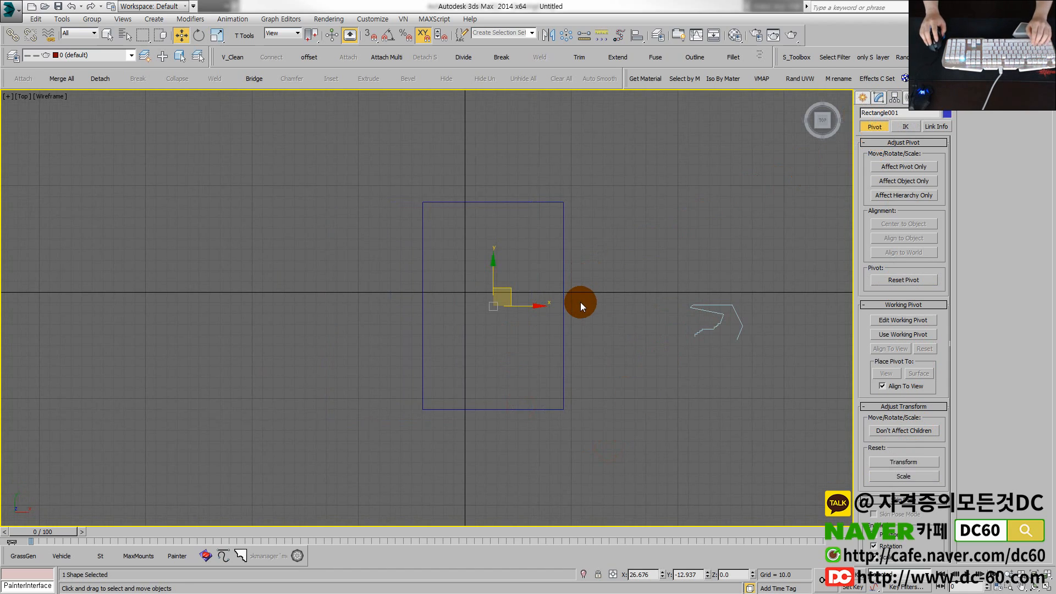
{"action": "type", "text": "x"}
{"action": "type", "text": "b"}
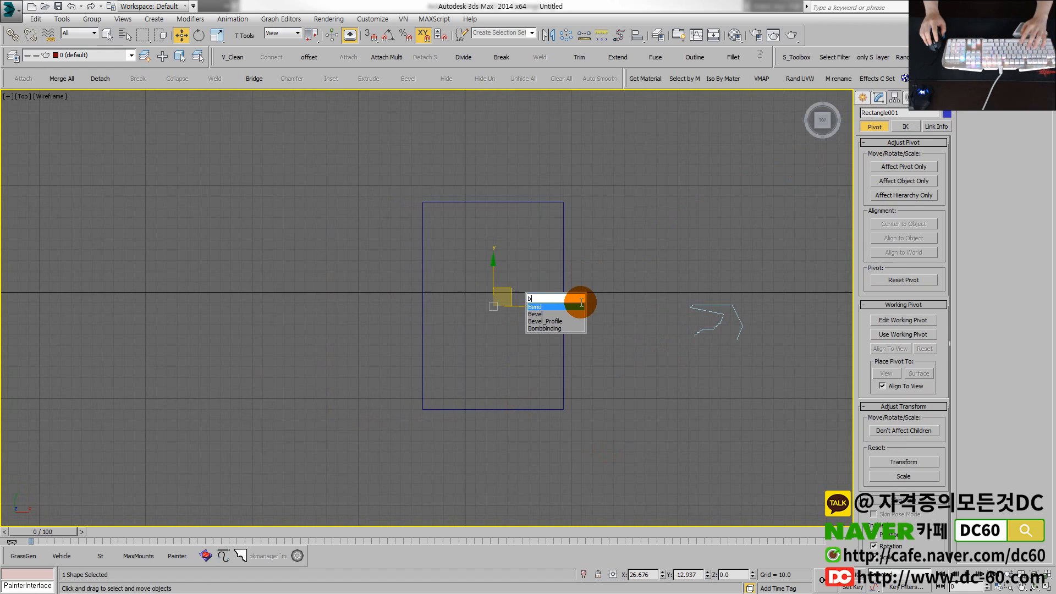
{"action": "left_click", "coordinate": [552, 322]}
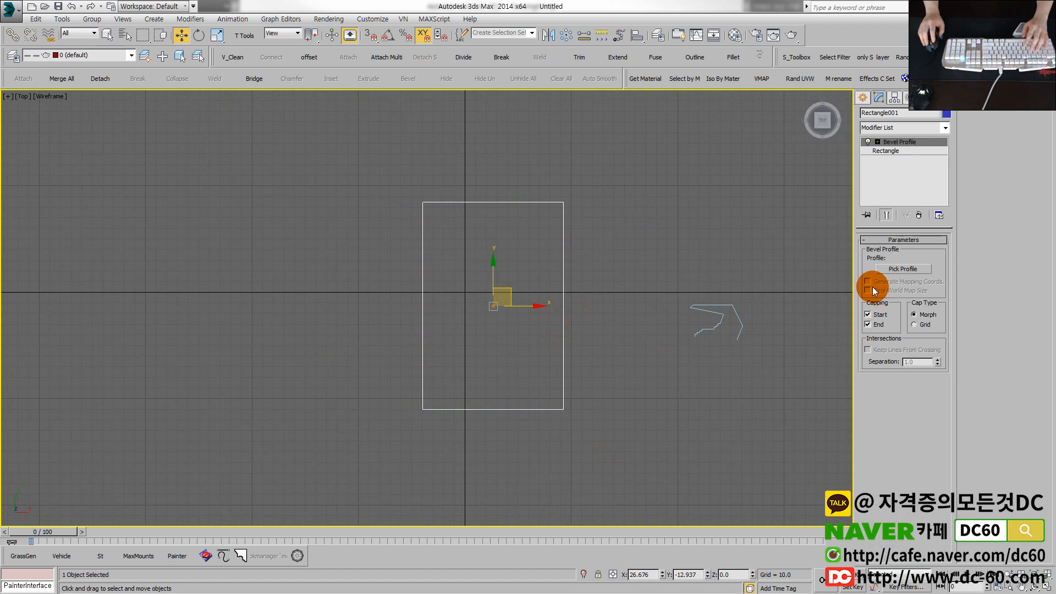
{"action": "left_click", "coordinate": [893, 267]}
{"action": "left_click", "coordinate": [737, 322]}
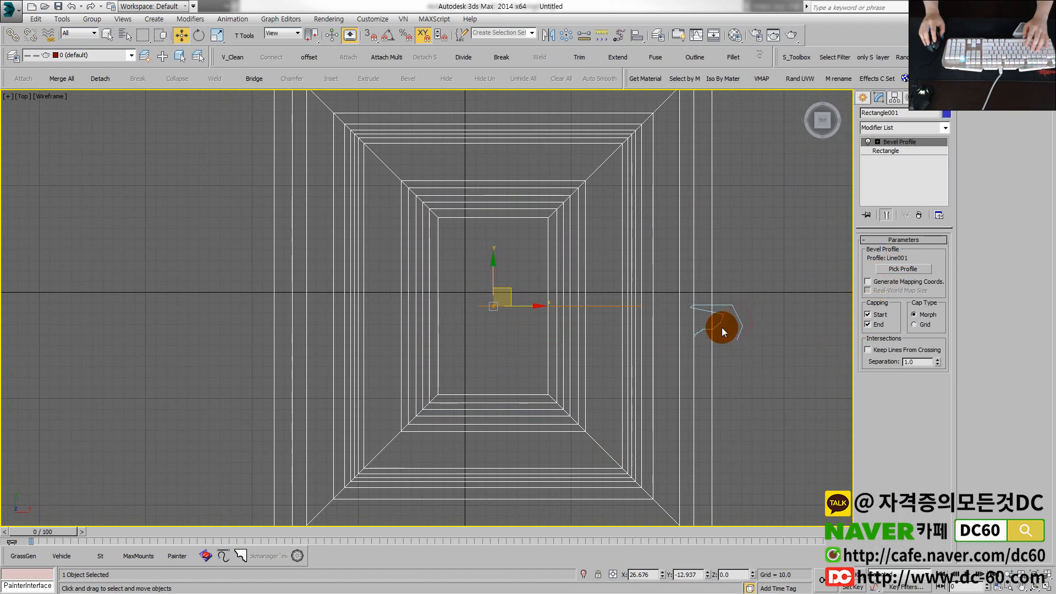
Step: Move the beveled object along X to about -271, away from the profile line
{"action": "scroll", "coordinate": [621, 332], "scroll_direction": "down", "scroll_amount": 2}
{"action": "scroll", "coordinate": [620, 332], "scroll_direction": "up", "scroll_amount": 1}
{"action": "scroll", "coordinate": [621, 333], "scroll_direction": "down", "scroll_amount": 1}
{"action": "left_click_drag", "start_coordinate": [593, 325], "coordinate": [434, 324]}
Step: Enlarge the base rectangle below the Bevel Profile modifier to a length of about 549.3 and a width of about 480.2
{"action": "left_click", "coordinate": [891, 151]}
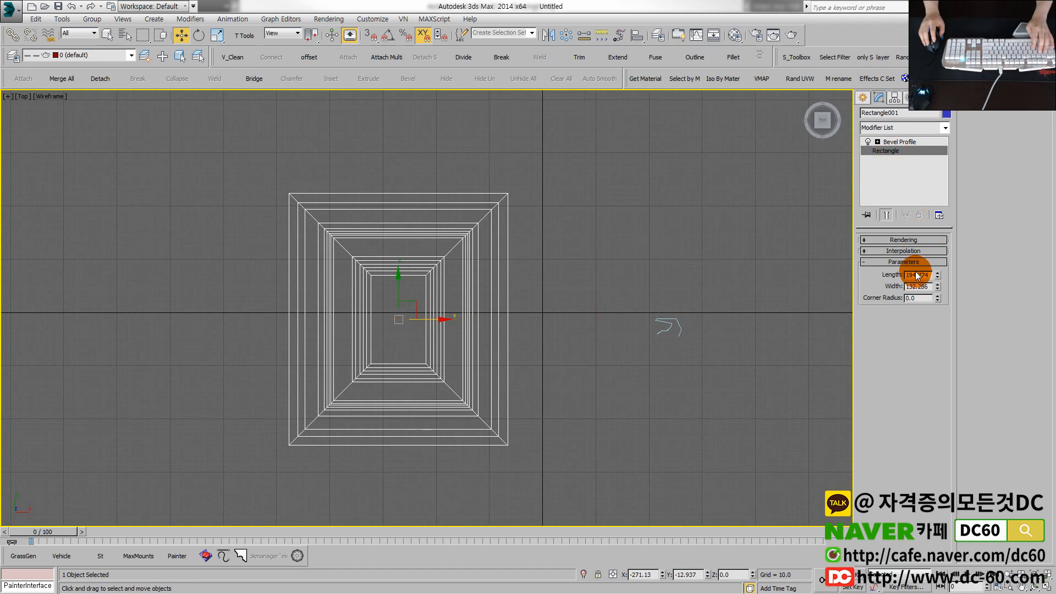
{"action": "left_click_drag", "start_coordinate": [938, 277], "coordinate": [949, 139]}
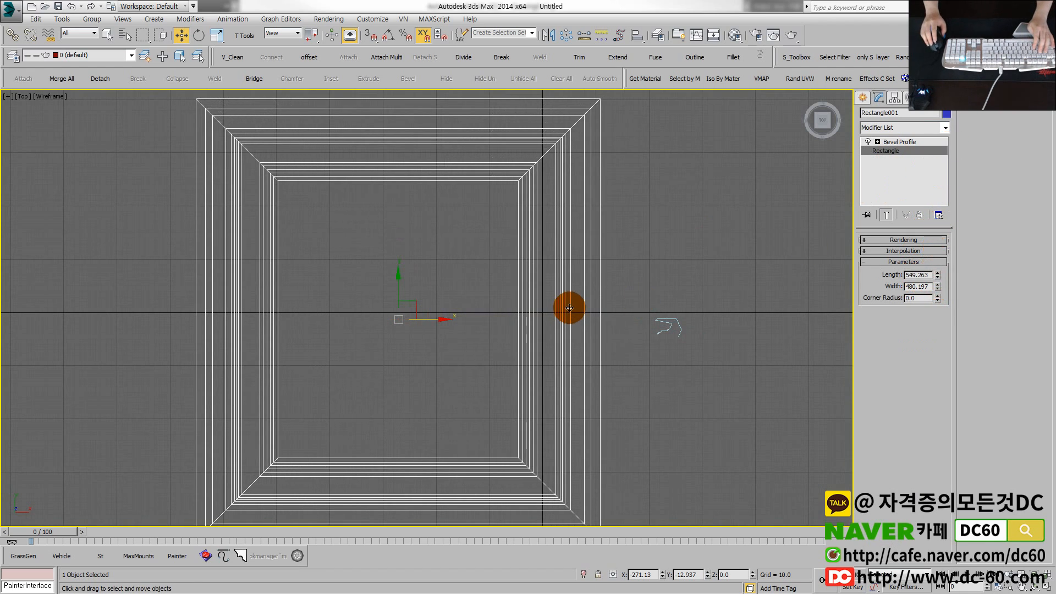
{"action": "scroll", "coordinate": [570, 308], "scroll_direction": "down", "scroll_amount": 5}
{"action": "scroll", "coordinate": [507, 299], "scroll_direction": "up", "scroll_amount": 5}
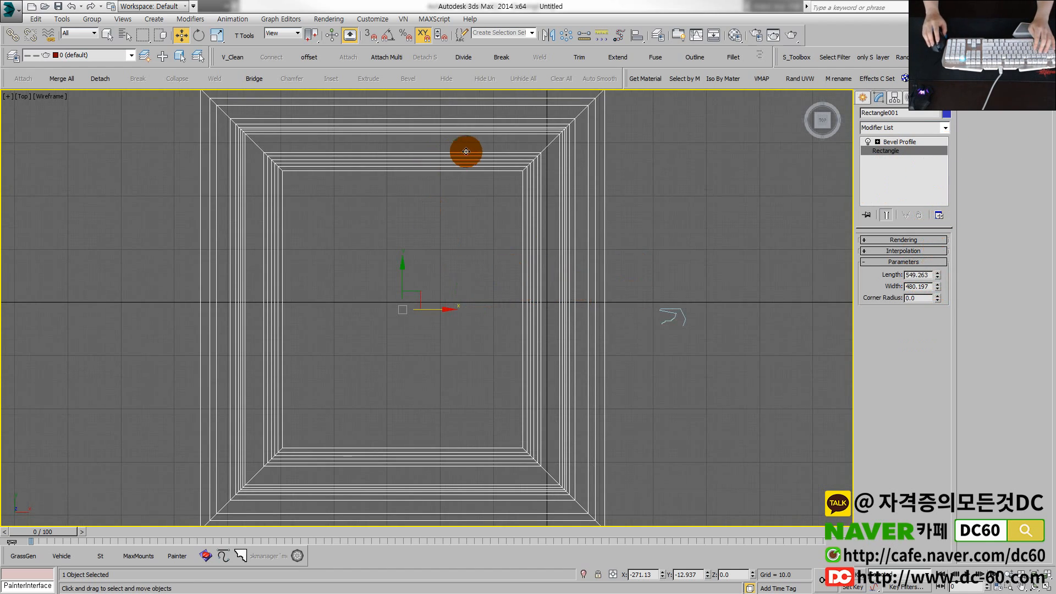
{"action": "scroll", "coordinate": [680, 305], "scroll_direction": "up", "scroll_amount": 8}
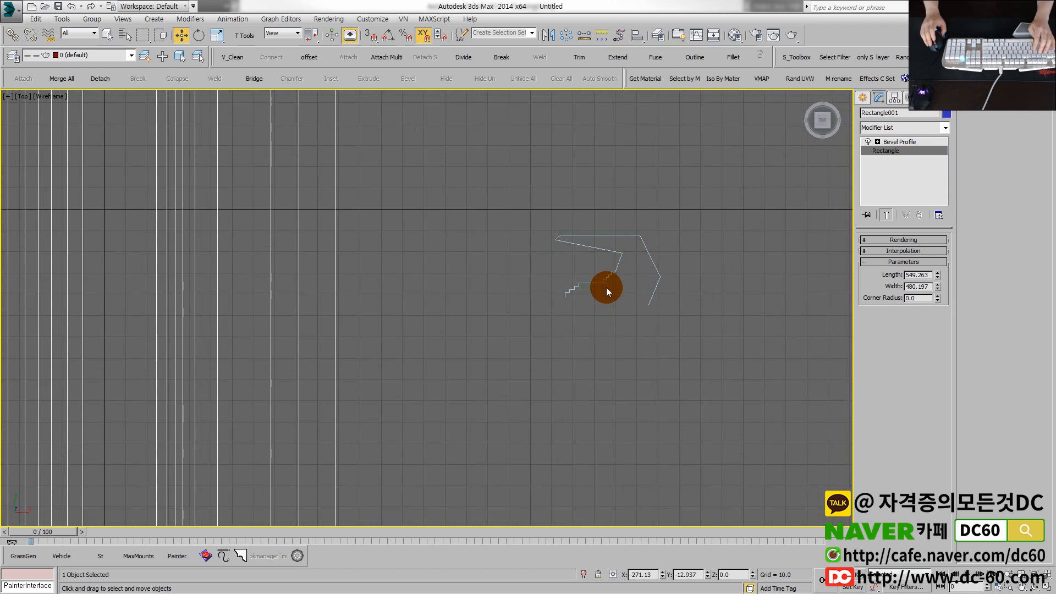
{"action": "scroll", "coordinate": [606, 288], "scroll_direction": "down", "scroll_amount": 6}
Step: Maximize the Perspective view, deselect the frame and turn off the edged-face display for selected objects
{"action": "key", "text": "alt+w"}
{"action": "left_click", "coordinate": [644, 381]}
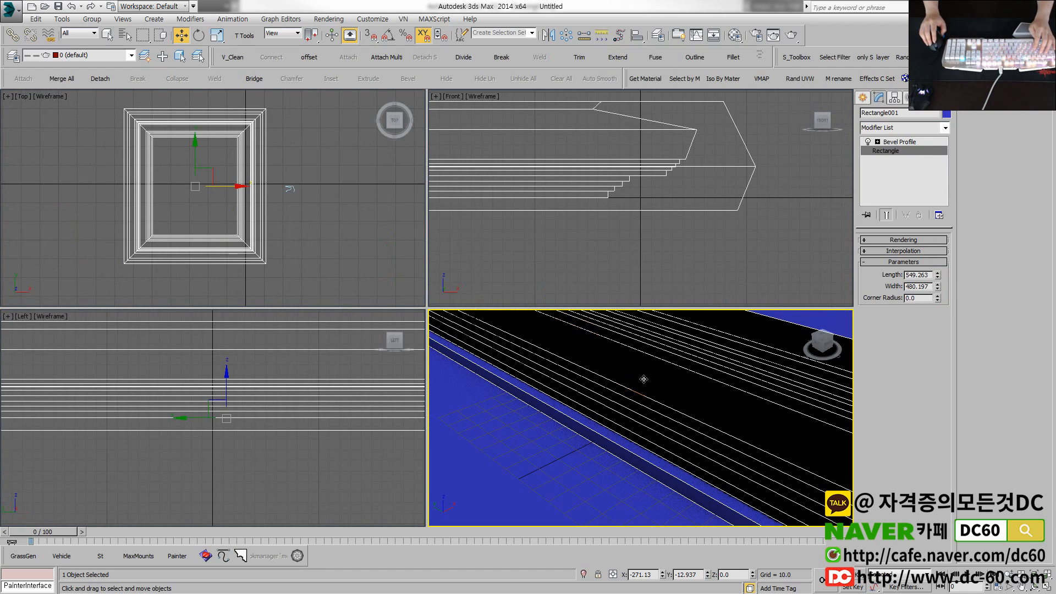
{"action": "key", "text": "alt+w"}
{"action": "scroll", "coordinate": [312, 232], "scroll_direction": "down", "scroll_amount": 10}
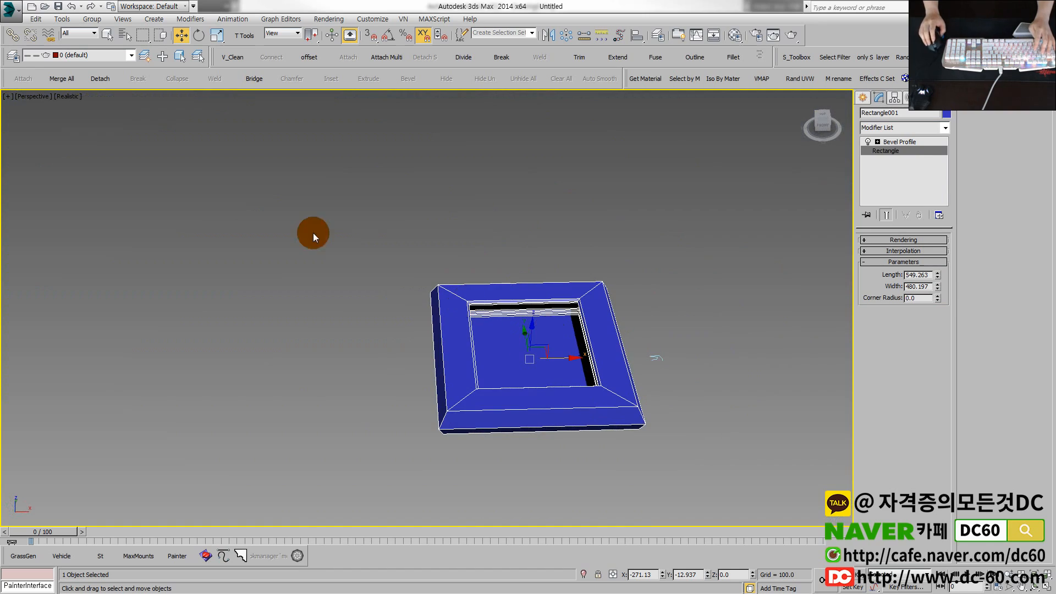
{"action": "left_click", "coordinate": [96, 129]}
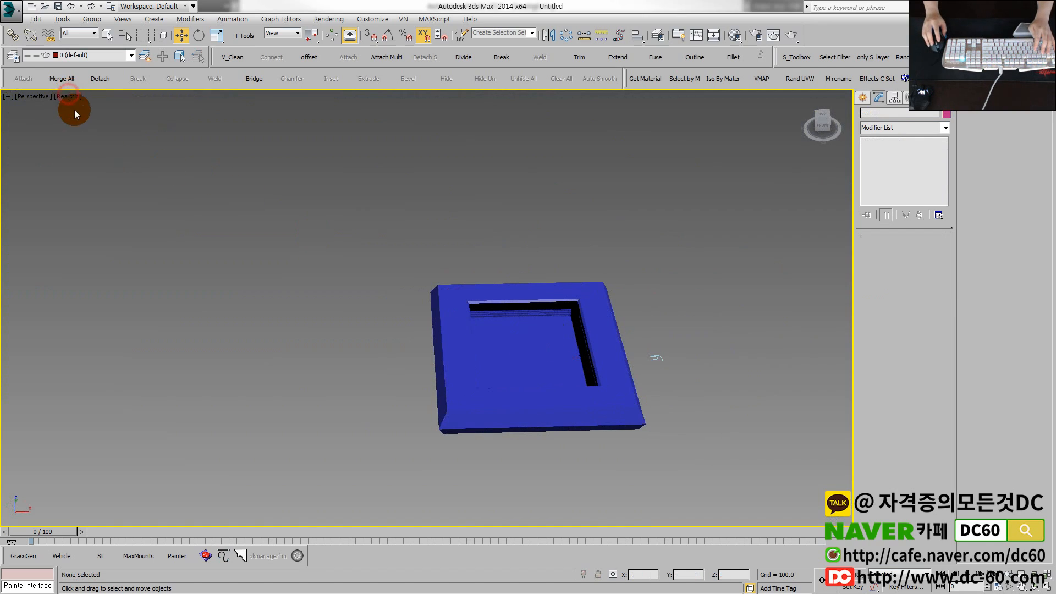
{"action": "left_click", "coordinate": [66, 95]}
{"action": "left_click", "coordinate": [120, 259]}
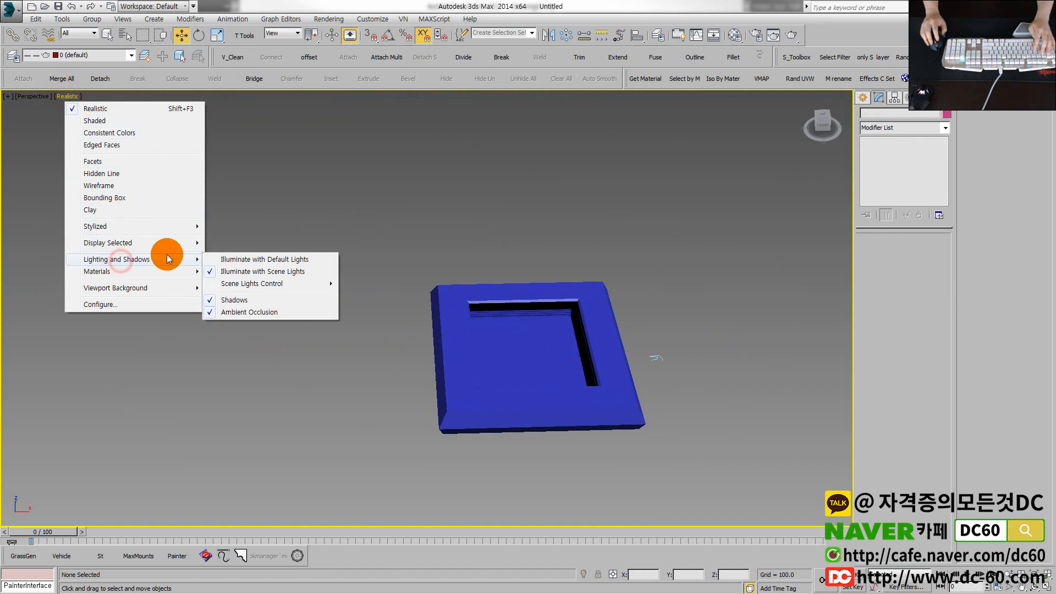
{"action": "left_click", "coordinate": [166, 245]}
{"action": "left_click", "coordinate": [221, 246]}
{"action": "scroll", "coordinate": [572, 348], "scroll_direction": "up", "scroll_amount": 5}
{"action": "middle_click_drag", "start_coordinate": [566, 326], "coordinate": [531, 314], "text": "alt"}
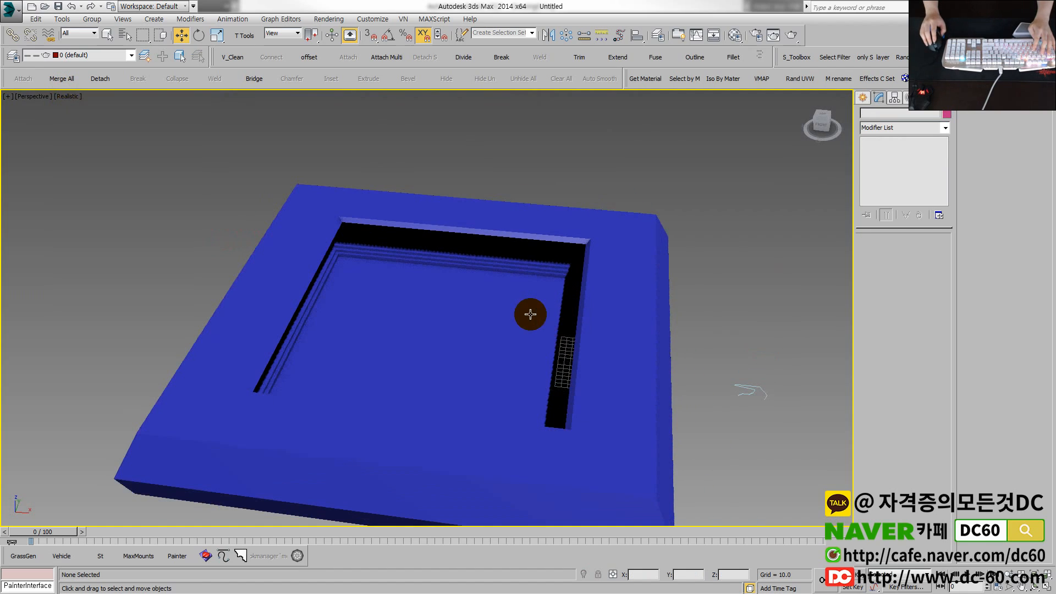
Step: Set the Perspective viewport's visual style to Shaded
{"action": "left_click", "coordinate": [67, 96]}
{"action": "left_click", "coordinate": [102, 109]}
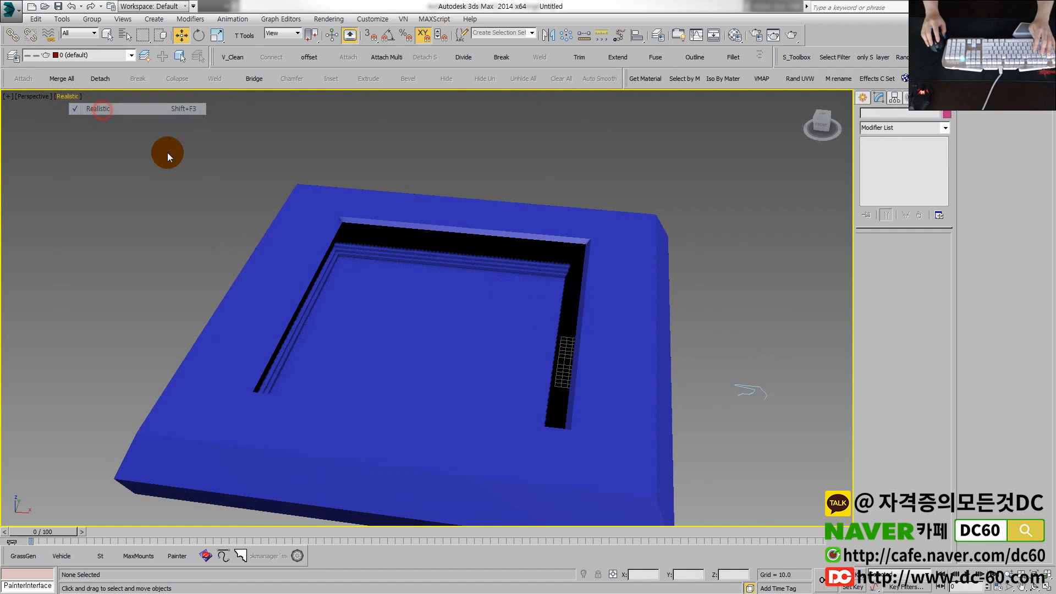
{"action": "key", "text": "alt"}
{"action": "left_click", "coordinate": [69, 97]}
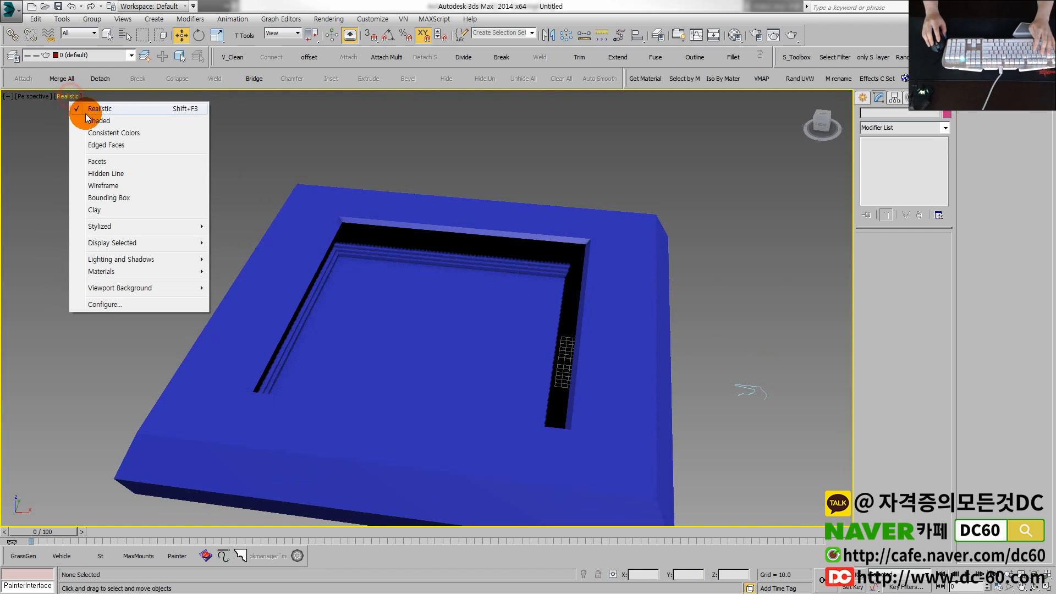
{"action": "left_click", "coordinate": [82, 109]}
{"action": "mouse_move", "coordinate": [434, 305]}
{"action": "middle_mouse_down", "text": "alt"}
{"action": "mouse_move", "coordinate": [380, 270]}
{"action": "mouse_move", "coordinate": [462, 302]}
{"action": "mouse_move", "coordinate": [503, 298]}
{"action": "mouse_move", "coordinate": [434, 313]}
{"action": "mouse_move", "coordinate": [457, 306]}
{"action": "mouse_move", "coordinate": [429, 248]}
{"action": "middle_mouse_up", "text": "alt"}
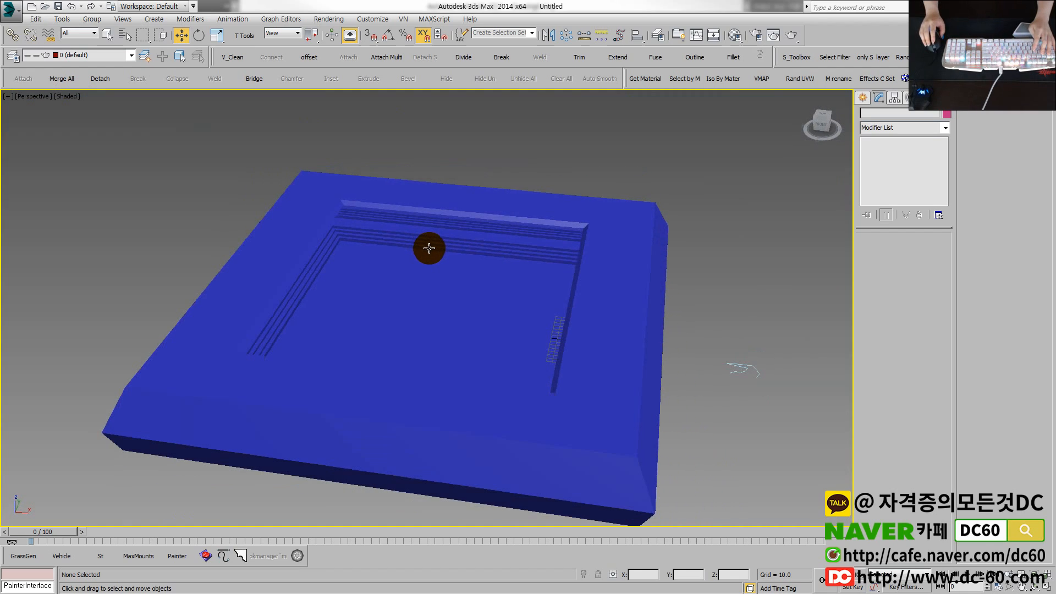
Step: Round the base rectangle of the beveled frame with a corner radius of 41.7
{"action": "left_click", "coordinate": [589, 323]}
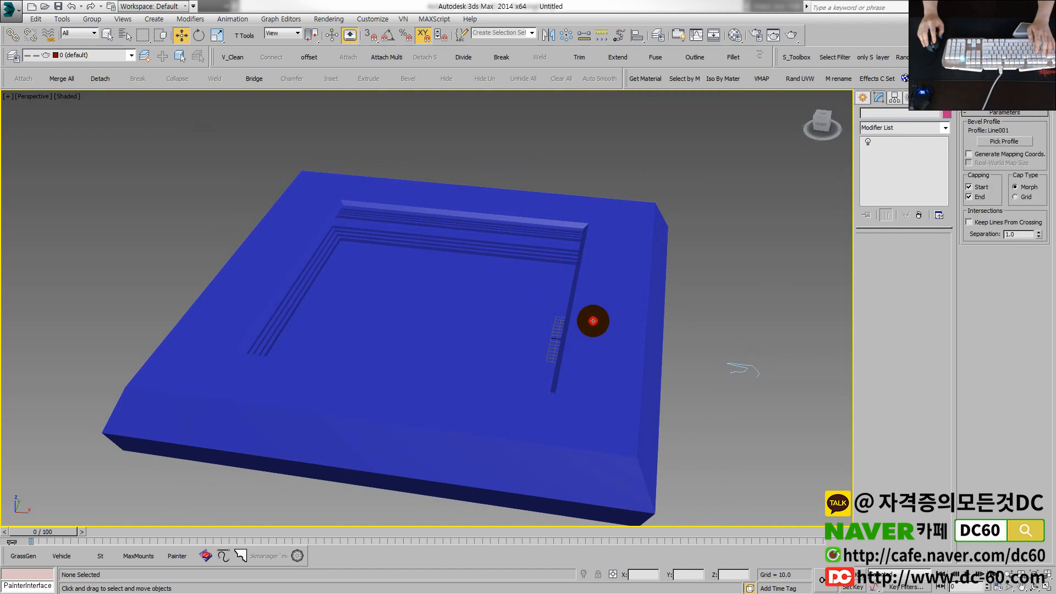
{"action": "left_click", "coordinate": [887, 150]}
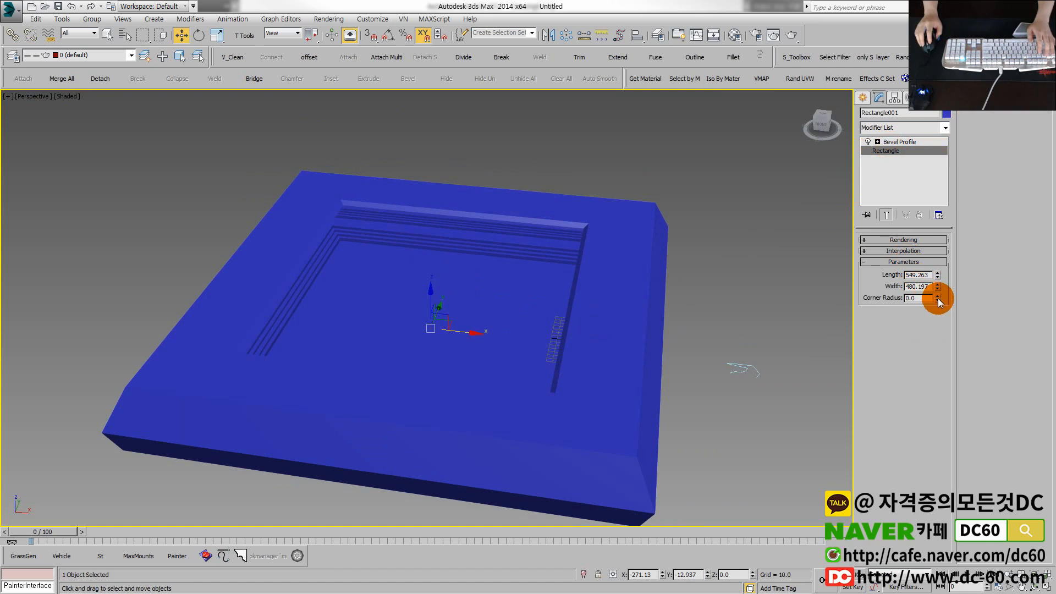
{"action": "left_click_drag", "start_coordinate": [937, 298], "coordinate": [931, 106]}
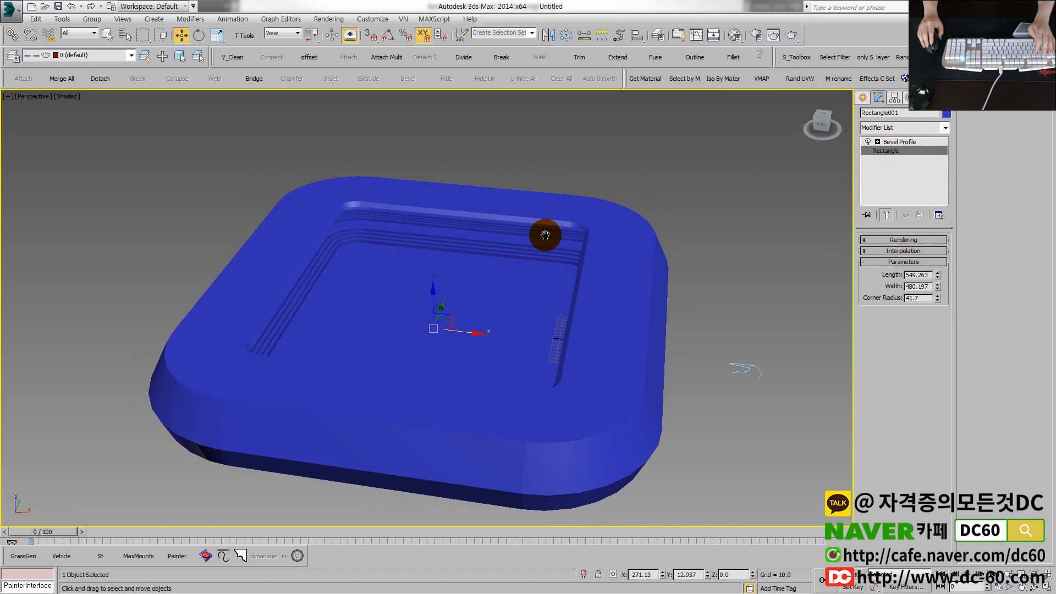
{"action": "scroll", "coordinate": [537, 259], "scroll_direction": "down", "scroll_amount": 2}
{"action": "scroll", "coordinate": [537, 264], "scroll_direction": "up", "scroll_amount": 5}
{"action": "scroll", "coordinate": [539, 269], "scroll_direction": "down", "scroll_amount": 6}
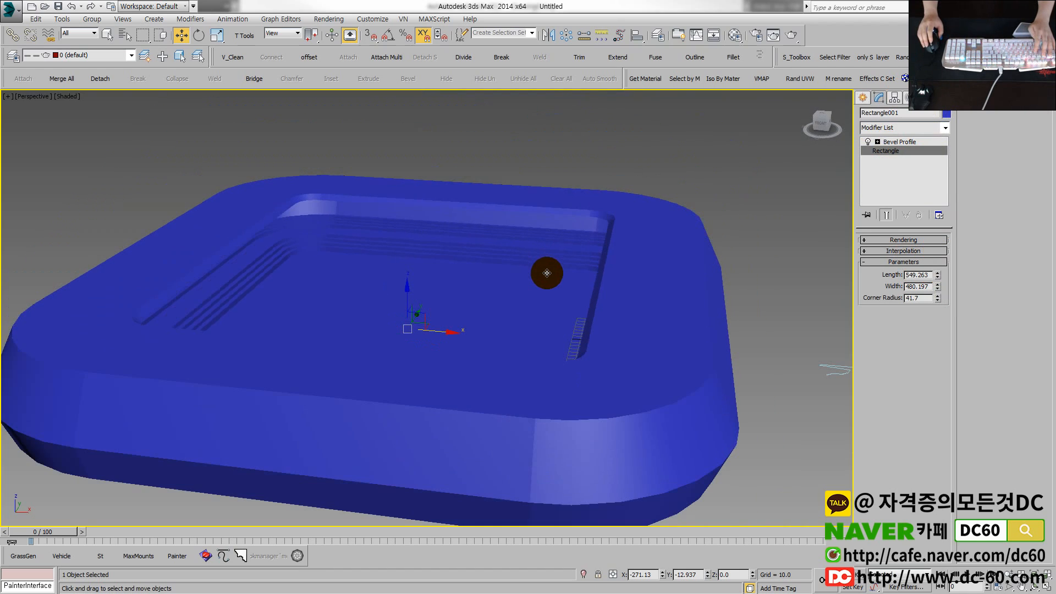
Step: Turn on Edged Faces in Perspective and arrange the four-viewport layout around the profile line and the frame's rounded corner
{"action": "key", "text": "F4"}
{"action": "key", "text": "alt+w"}
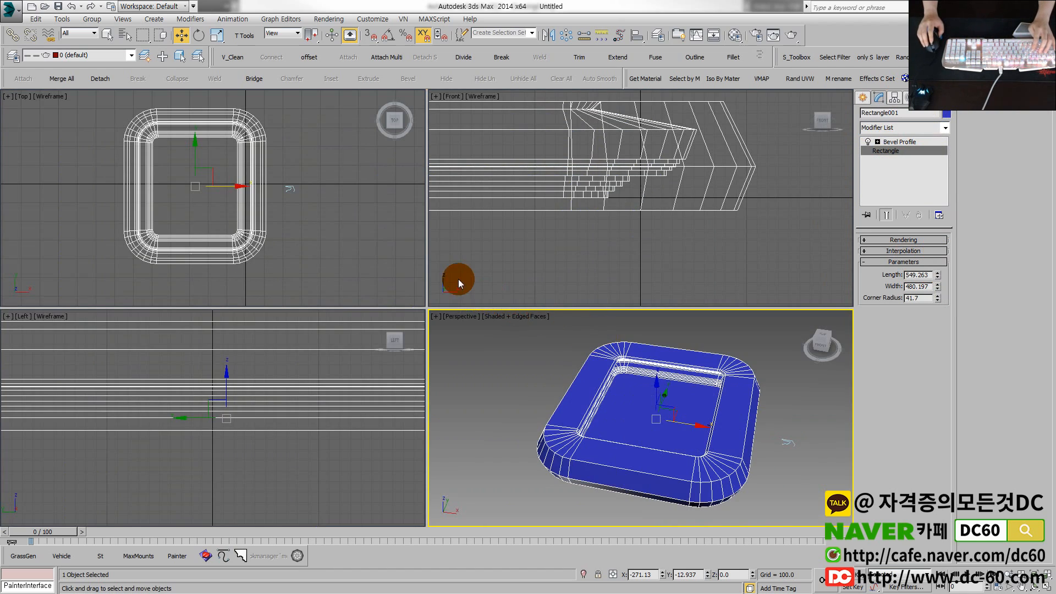
{"action": "middle_click", "coordinate": [402, 264]}
{"action": "key", "text": "alt+w"}
{"action": "middle_click_drag", "start_coordinate": [507, 284], "coordinate": [489, 284]}
{"action": "scroll", "coordinate": [559, 291], "scroll_direction": "up", "scroll_amount": 4}
{"action": "key", "text": "alt+w"}
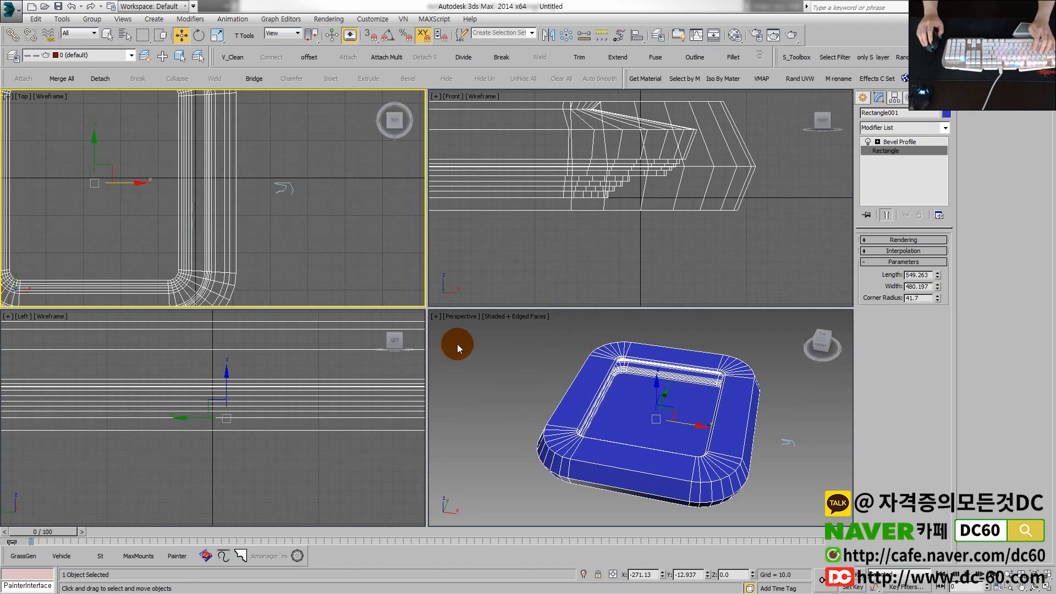
{"action": "middle_click_drag", "start_coordinate": [733, 440], "coordinate": [680, 370]}
{"action": "scroll", "coordinate": [681, 370], "scroll_direction": "up", "scroll_amount": 5}
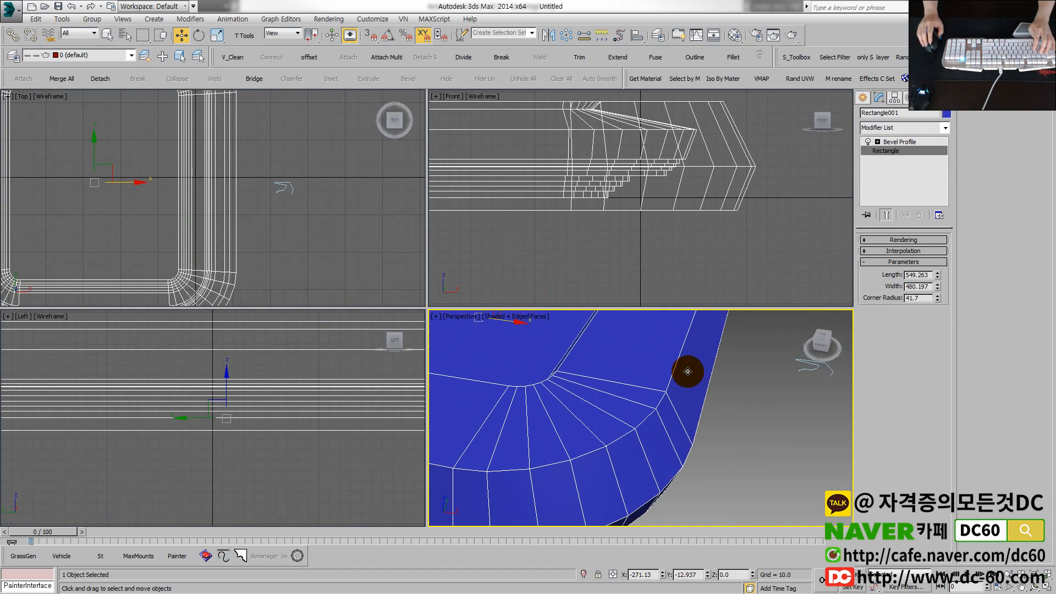
Step: Edit the stepped profile line at vertex level and move the two vertices of its upper inner tip up and outward
{"action": "left_click", "coordinate": [307, 213]}
{"action": "scroll", "coordinate": [297, 216], "scroll_direction": "up", "scroll_amount": 3}
{"action": "scroll", "coordinate": [297, 215], "scroll_direction": "up", "scroll_amount": 5}
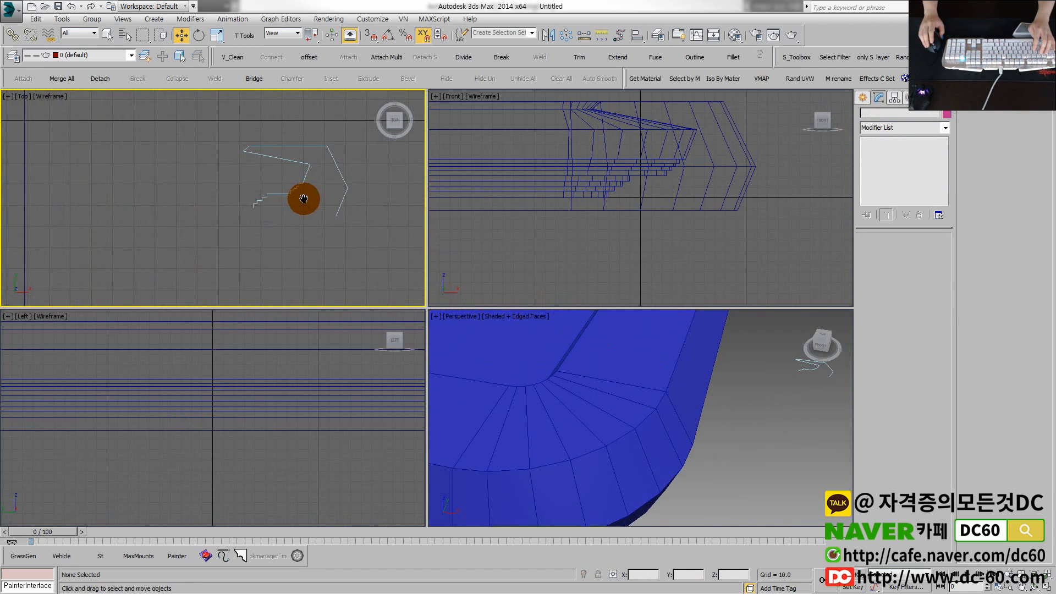
{"action": "left_click_drag", "start_coordinate": [312, 213], "coordinate": [308, 215]}
{"action": "scroll", "coordinate": [289, 220], "scroll_direction": "down", "scroll_amount": 3}
{"action": "key", "text": "1"}
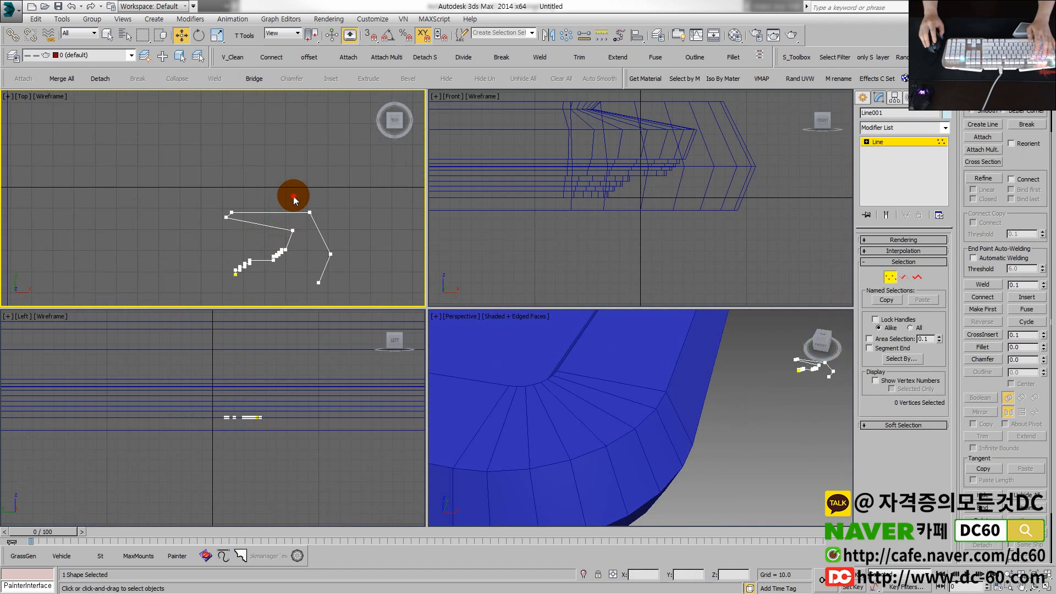
{"action": "left_click", "coordinate": [310, 212]}
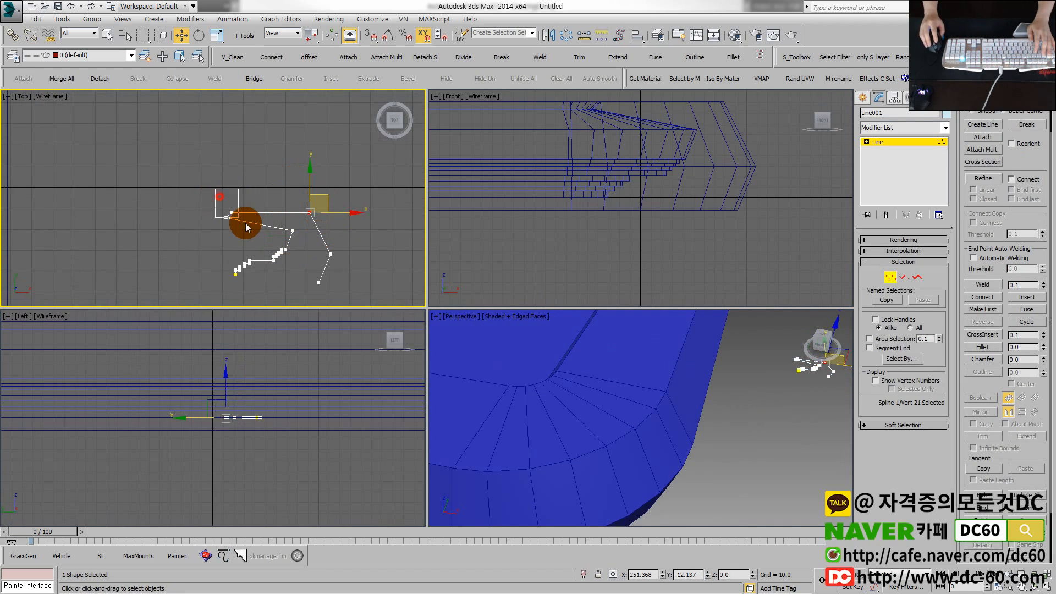
{"action": "left_click_drag", "start_coordinate": [246, 224], "coordinate": [239, 192]}
{"action": "left_click", "coordinate": [319, 190]}
Step: Fillet the profile line's outer corners and the two vertices of its upper inner tip
{"action": "scroll", "coordinate": [301, 191], "scroll_direction": "up", "scroll_amount": 3}
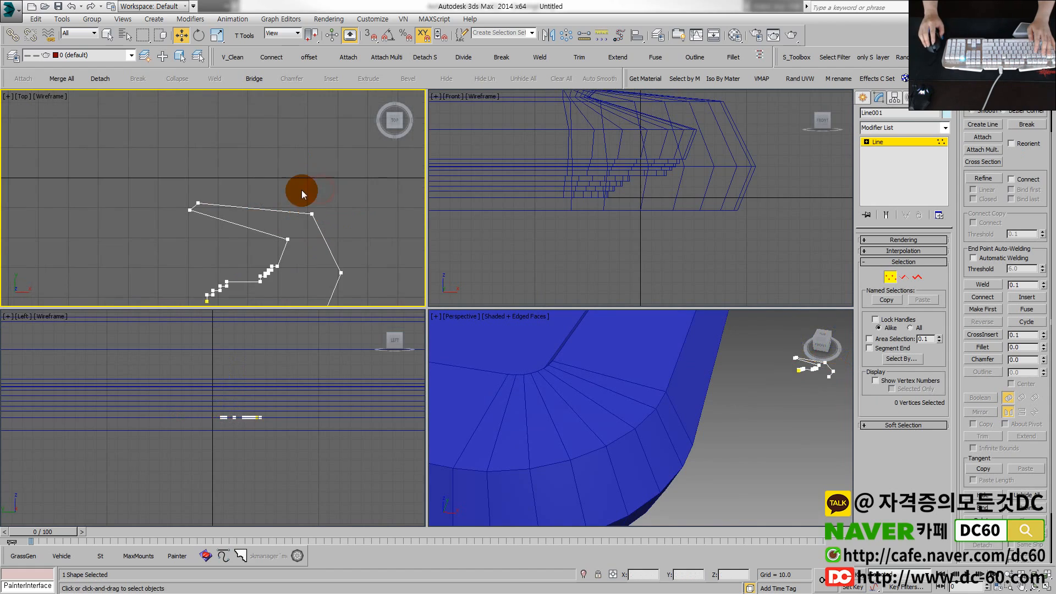
{"action": "scroll", "coordinate": [183, 173], "scroll_direction": "up", "scroll_amount": 3}
{"action": "middle_click_drag", "start_coordinate": [207, 220], "coordinate": [249, 159]}
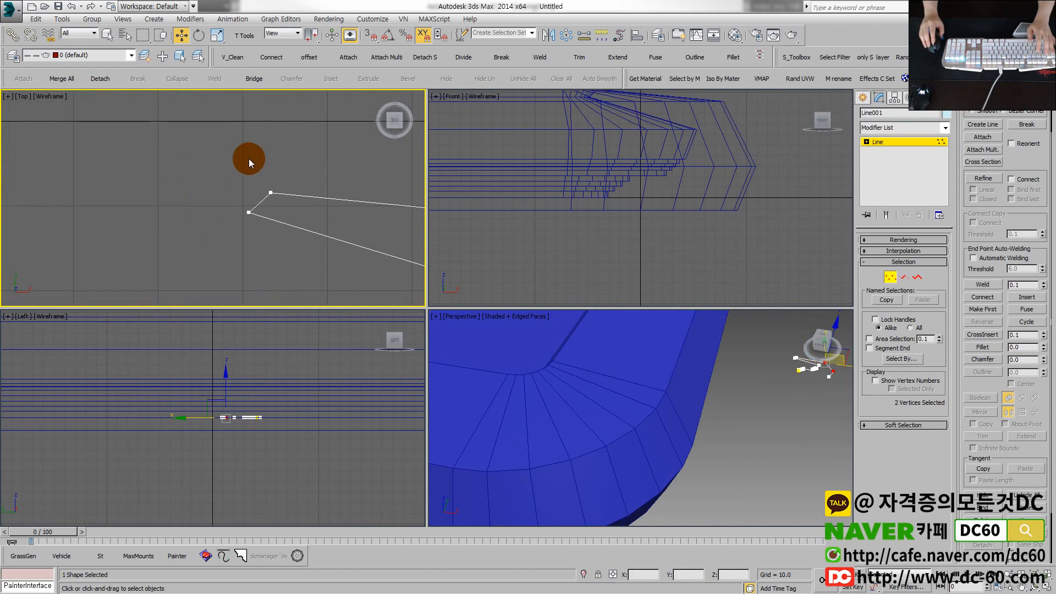
{"action": "left_click_drag", "start_coordinate": [253, 174], "coordinate": [281, 155], "text": "ctrl"}
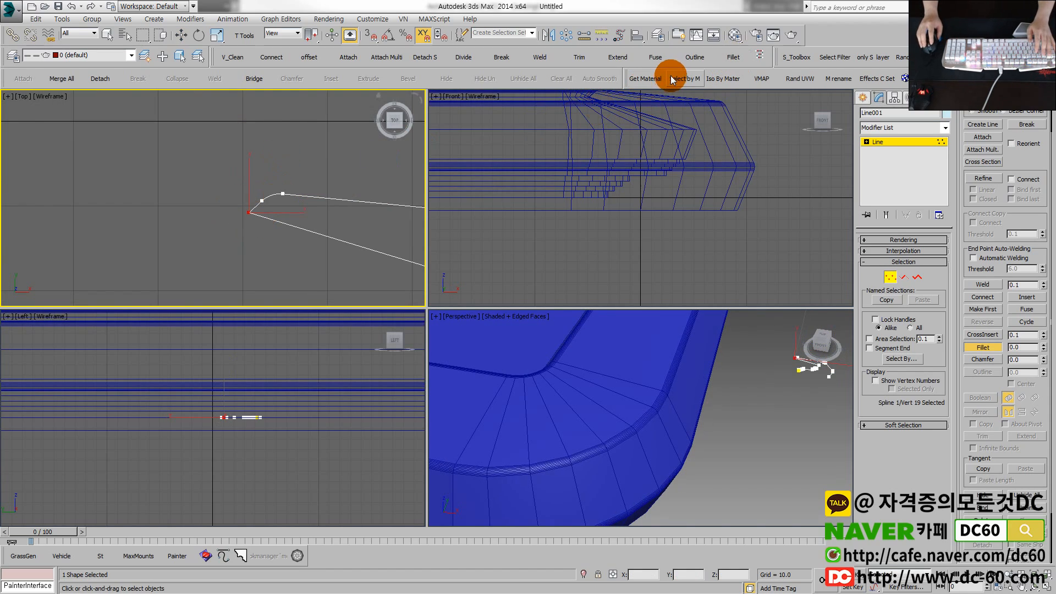
{"action": "key", "text": "w"}
{"action": "left_click", "coordinate": [734, 57]}
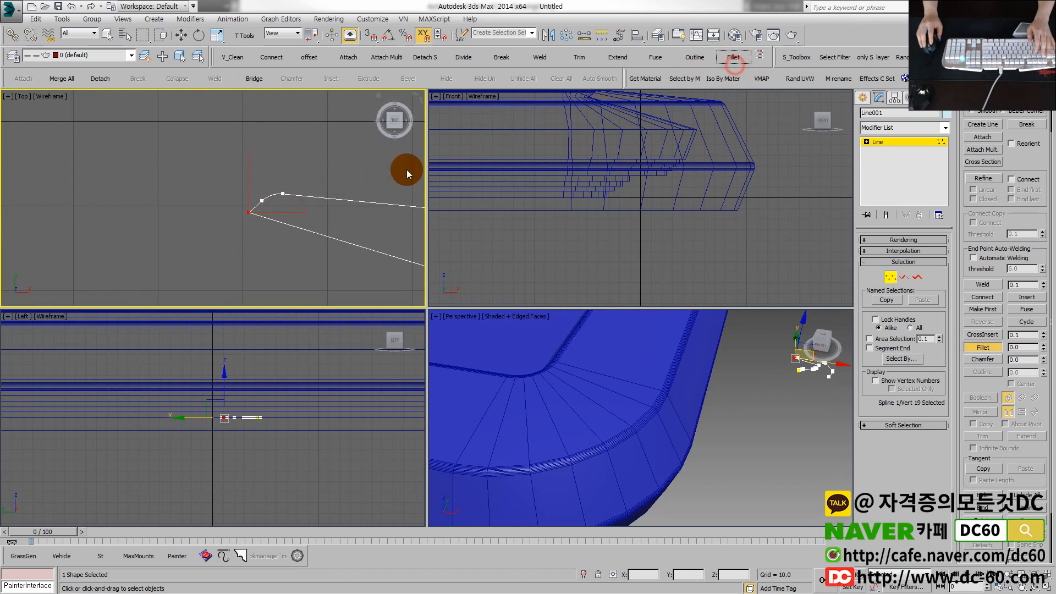
{"action": "left_click_drag", "start_coordinate": [249, 213], "coordinate": [255, 202]}
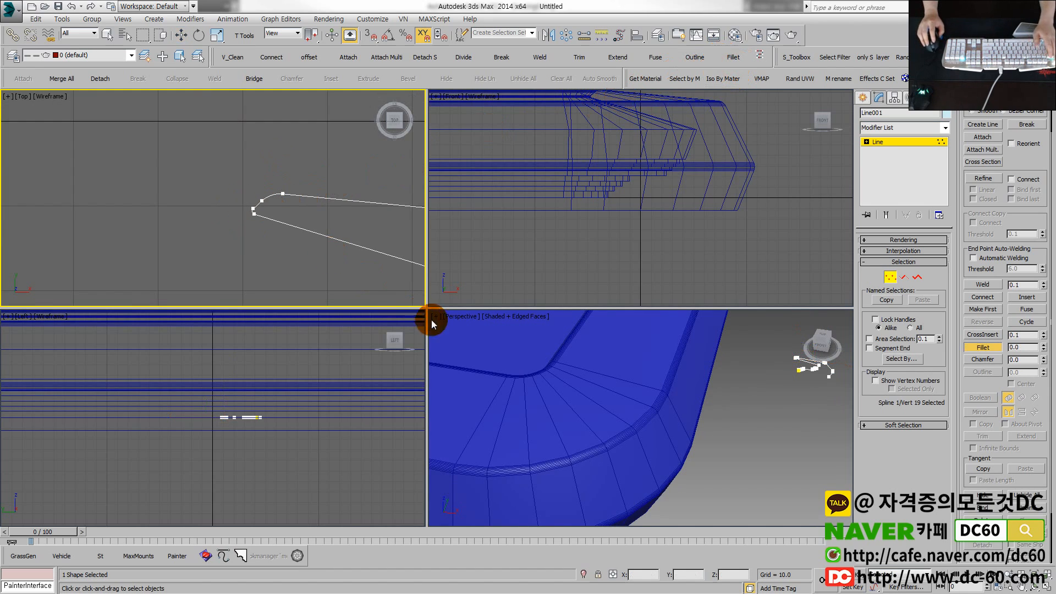
Step: Leave vertex editing and display the whole frame in the maximized Perspective view with Edged Faces turned off
{"action": "key", "text": "1"}
{"action": "key", "text": "w"}
{"action": "left_click", "coordinate": [469, 323]}
{"action": "key", "text": "alt+w"}
{"action": "scroll", "coordinate": [495, 337], "scroll_direction": "down", "scroll_amount": 4}
{"action": "middle_click_drag", "start_coordinate": [495, 337], "coordinate": [505, 326]}
{"action": "scroll", "coordinate": [504, 327], "scroll_direction": "down", "scroll_amount": 6}
{"action": "left_click", "coordinate": [602, 320]}
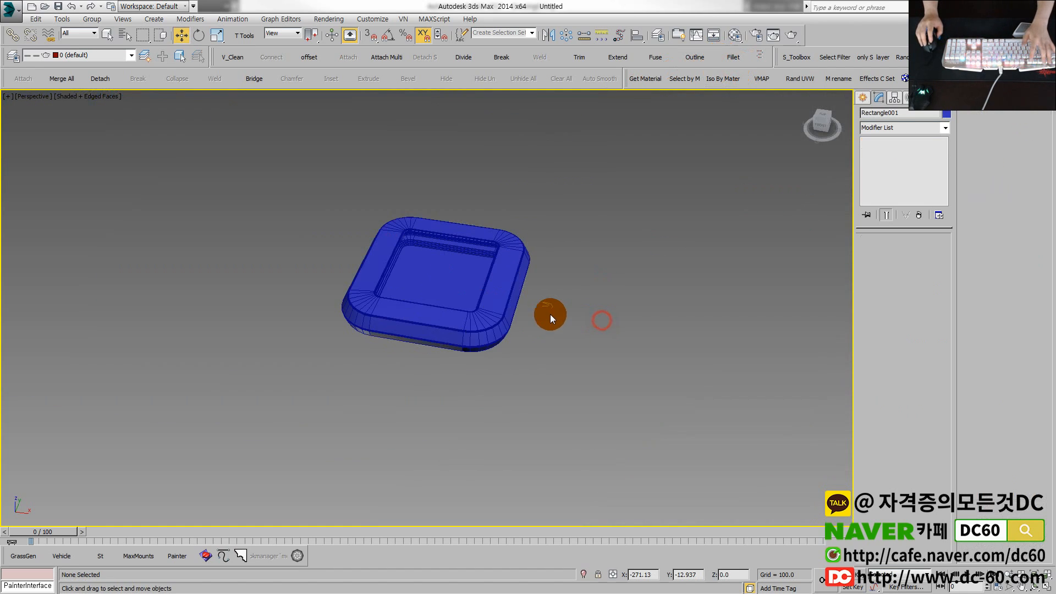
{"action": "key", "text": "F4"}
{"action": "scroll", "coordinate": [515, 309], "scroll_direction": "up", "scroll_amount": 4}
{"action": "middle_click_drag", "start_coordinate": [413, 345], "coordinate": [479, 323]}
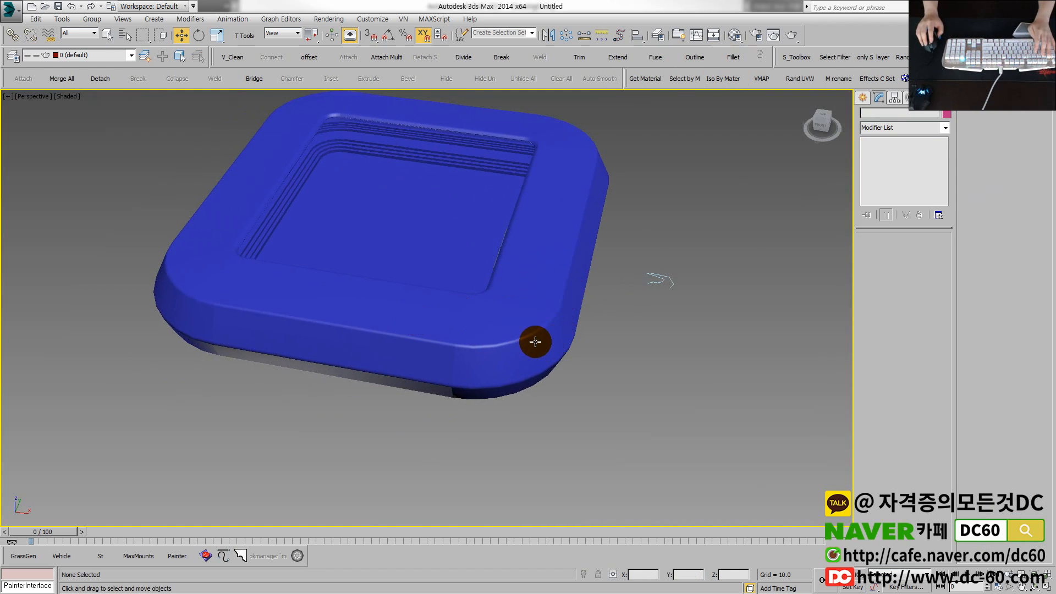
{"action": "mouse_move", "coordinate": [536, 342]}
{"action": "middle_mouse_down", "text": "alt"}
{"action": "mouse_move", "coordinate": [585, 321]}
{"action": "mouse_move", "coordinate": [540, 349]}
{"action": "mouse_move", "coordinate": [550, 330]}
{"action": "middle_mouse_up", "text": "alt"}
Step: Select the beveled frame and move it along X to about -291.9
{"action": "left_click", "coordinate": [555, 311]}
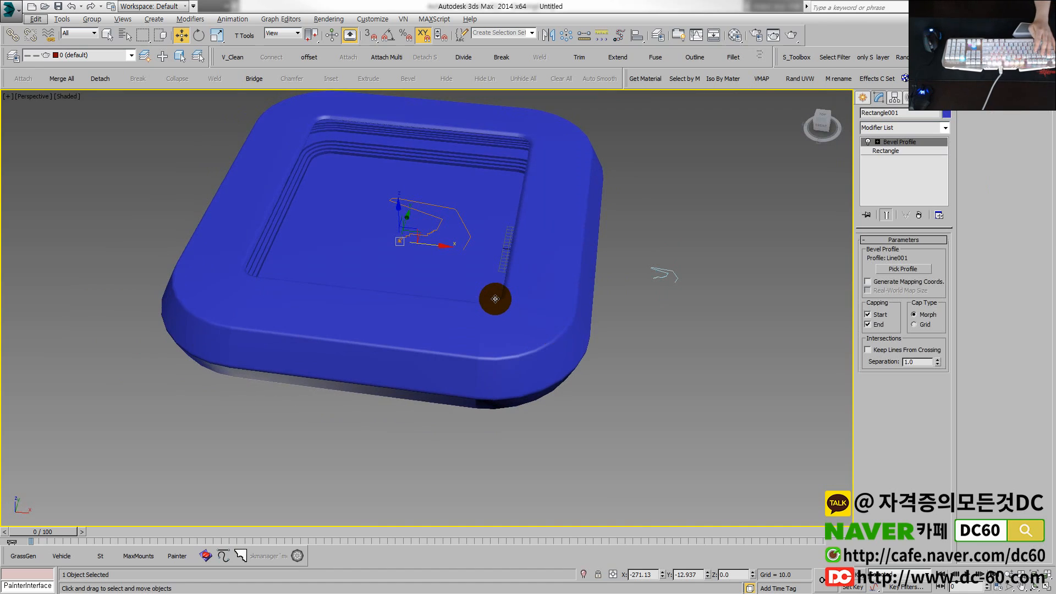
{"action": "left_click", "coordinate": [614, 234]}
{"action": "left_click", "coordinate": [589, 207]}
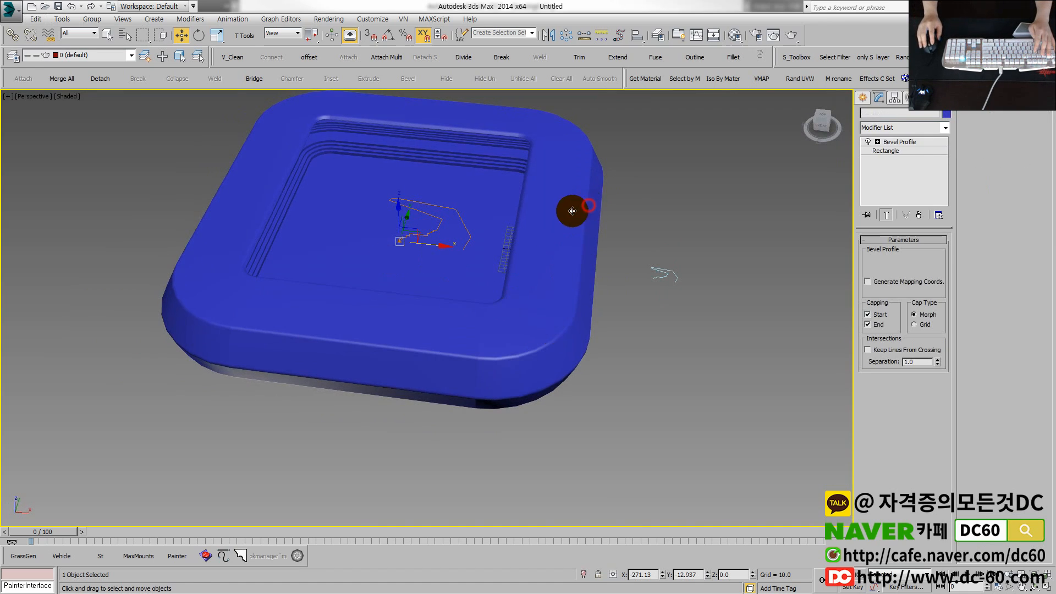
{"action": "left_click", "coordinate": [618, 246]}
{"action": "left_click", "coordinate": [572, 258]}
{"action": "middle_click_drag", "start_coordinate": [435, 246], "coordinate": [455, 268], "text": "alt"}
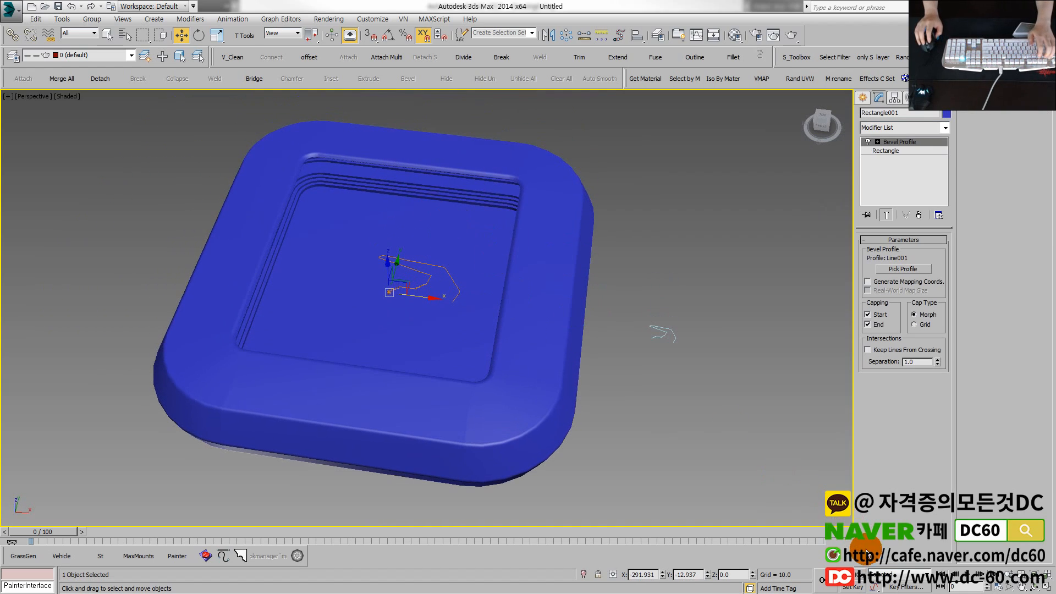
Step: Turn on Auto Key, go to frame 51 and move the profile line along X to about 394
{"action": "left_click", "coordinate": [851, 576]}
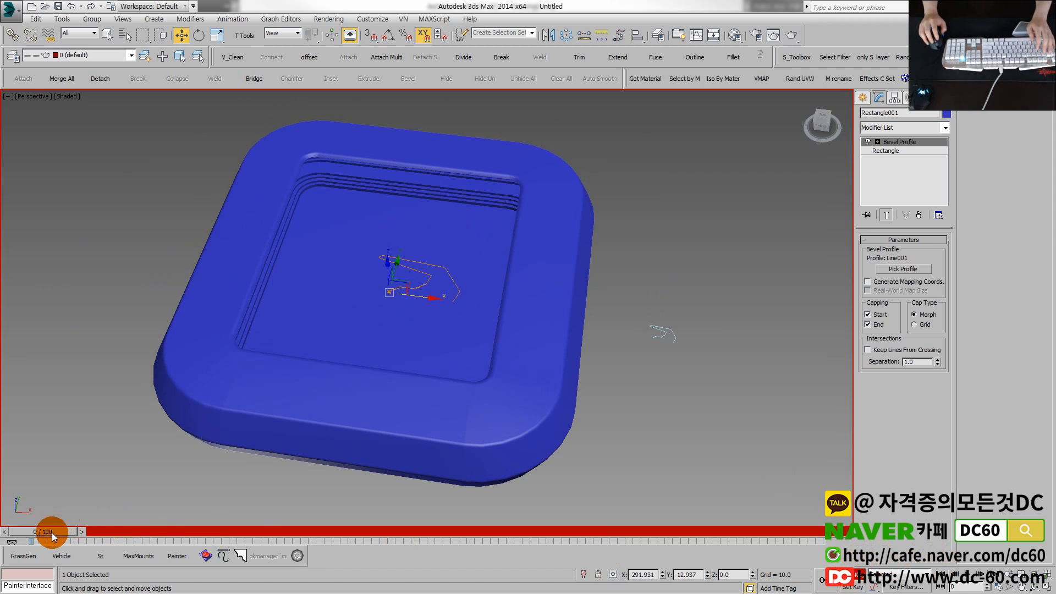
{"action": "left_click_drag", "start_coordinate": [52, 534], "coordinate": [439, 555]}
{"action": "key", "text": "alt+w"}
{"action": "scroll", "coordinate": [267, 242], "scroll_direction": "down", "scroll_amount": 4}
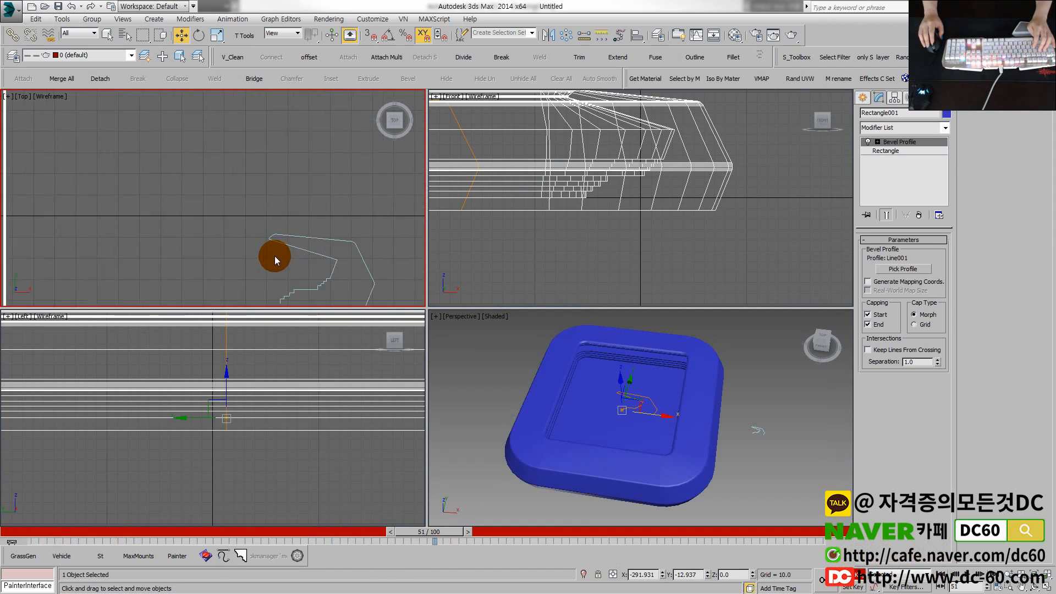
{"action": "scroll", "coordinate": [276, 259], "scroll_direction": "down", "scroll_amount": 5}
{"action": "scroll", "coordinate": [281, 262], "scroll_direction": "up", "scroll_amount": 2}
{"action": "left_click", "coordinate": [289, 261]}
{"action": "scroll", "coordinate": [290, 262], "scroll_direction": "down", "scroll_amount": 4}
{"action": "left_click_drag", "start_coordinate": [336, 265], "coordinate": [385, 274]}
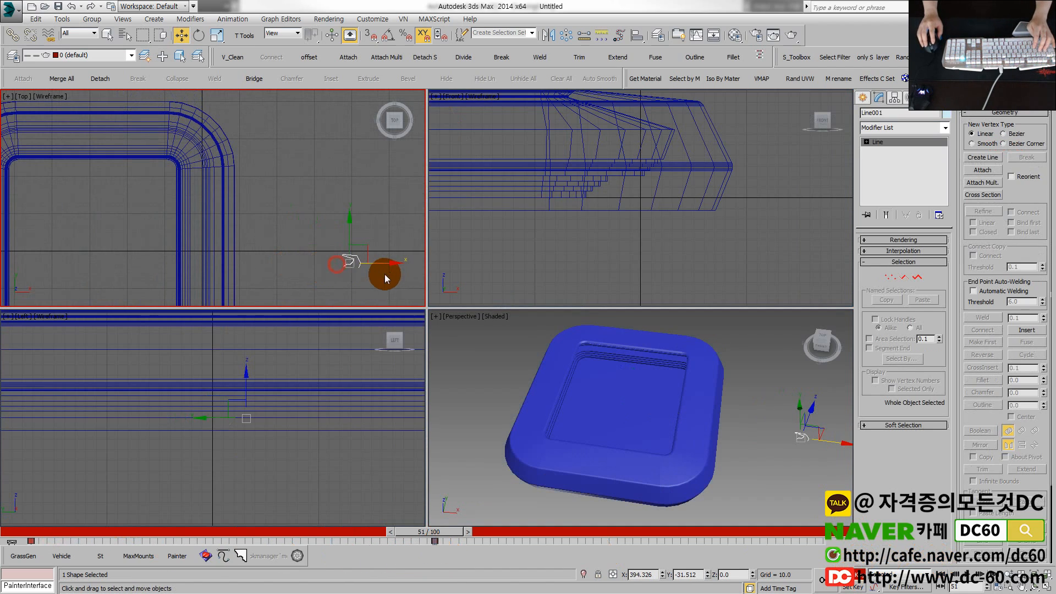
Step: Animate the profile line's four selected vertices: shift them in negative X at frame 51 and by about 79 in X and 4 in Y at frame 100
{"action": "scroll", "coordinate": [330, 274], "scroll_direction": "up", "scroll_amount": 4}
{"action": "key", "text": "1"}
{"action": "left_click_drag", "start_coordinate": [349, 239], "coordinate": [325, 224]}
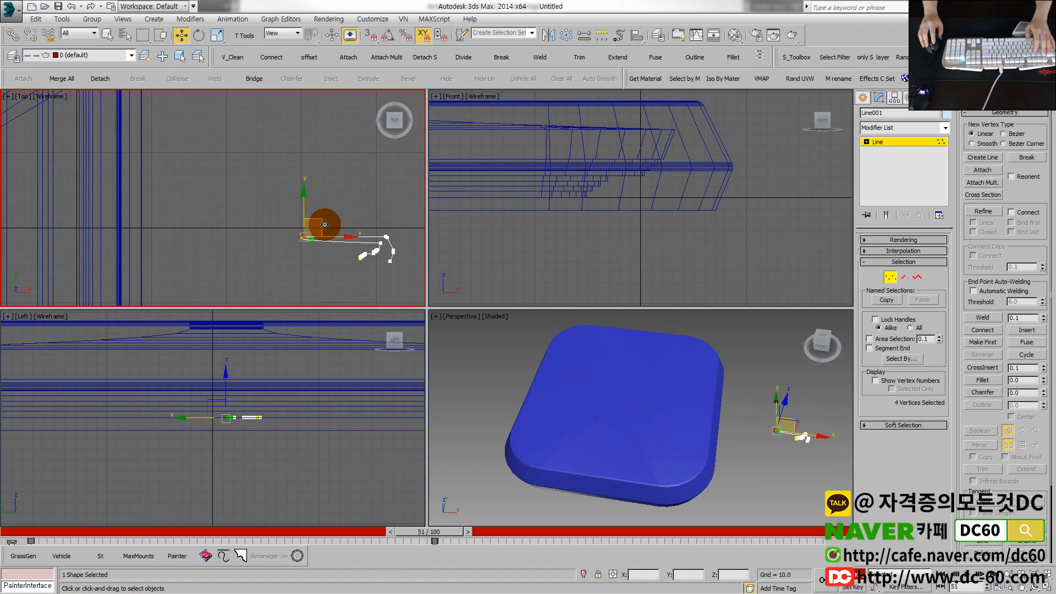
{"action": "left_click_drag", "start_coordinate": [454, 533], "coordinate": [833, 532]}
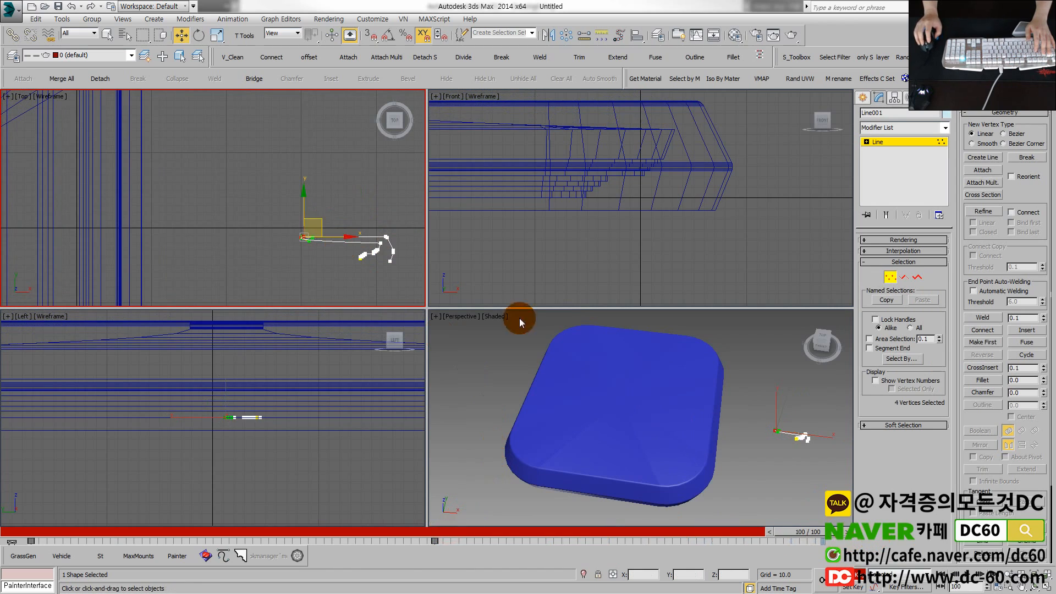
{"action": "left_click_drag", "start_coordinate": [327, 217], "coordinate": [381, 217]}
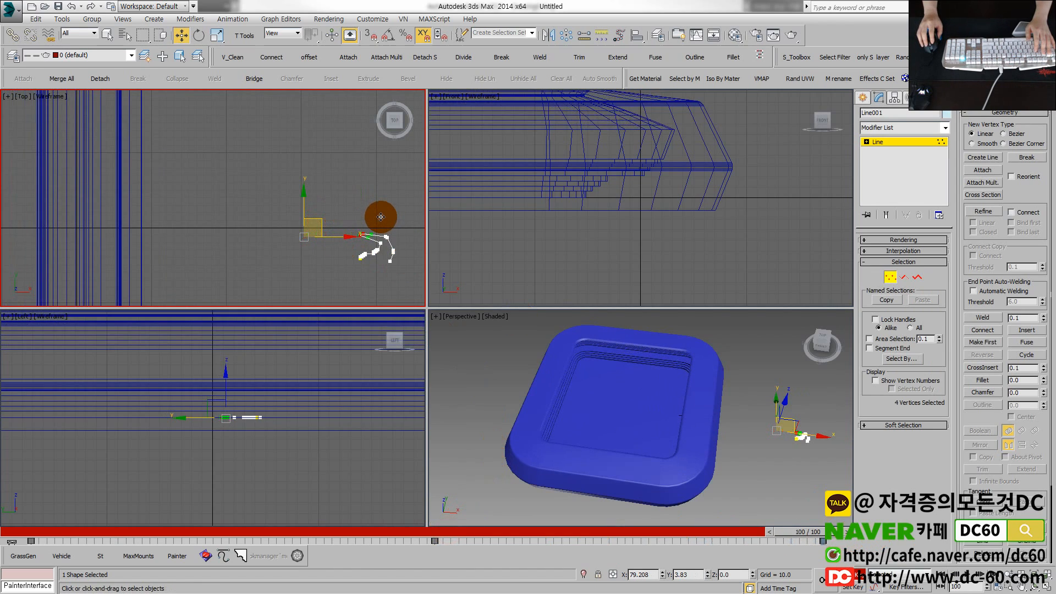
{"action": "scroll", "coordinate": [375, 251], "scroll_direction": "up", "scroll_amount": 4}
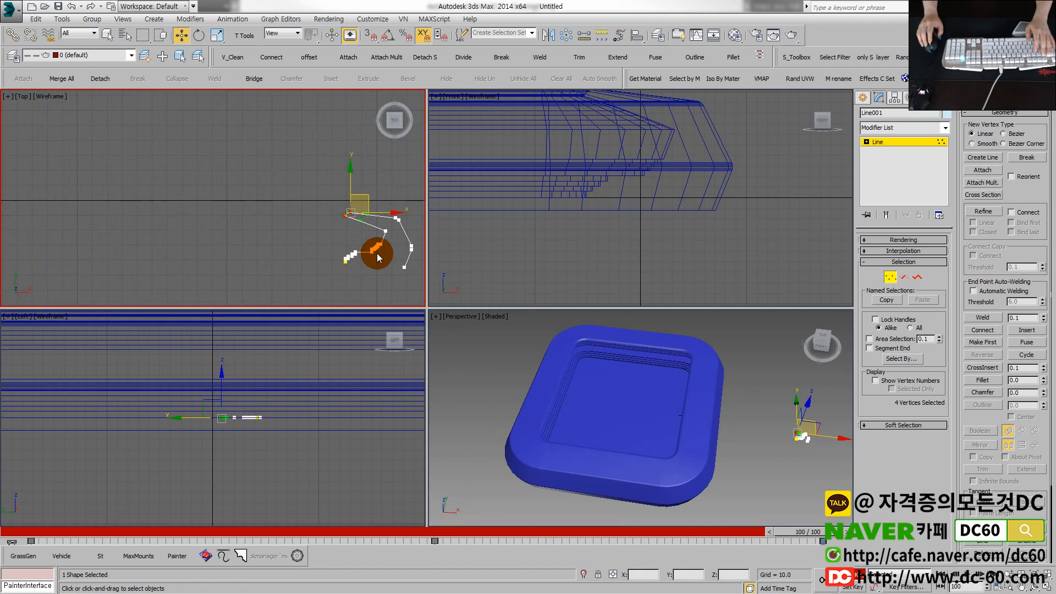
Step: Turn off Auto Key, maximize the Perspective view and play the frame's animation, stopping it at frame 98
{"action": "right_click", "coordinate": [713, 404]}
{"action": "key", "text": "alt+w"}
{"action": "left_click", "coordinate": [853, 574]}
{"action": "middle_click_drag", "start_coordinate": [624, 463], "coordinate": [618, 431], "text": "alt"}
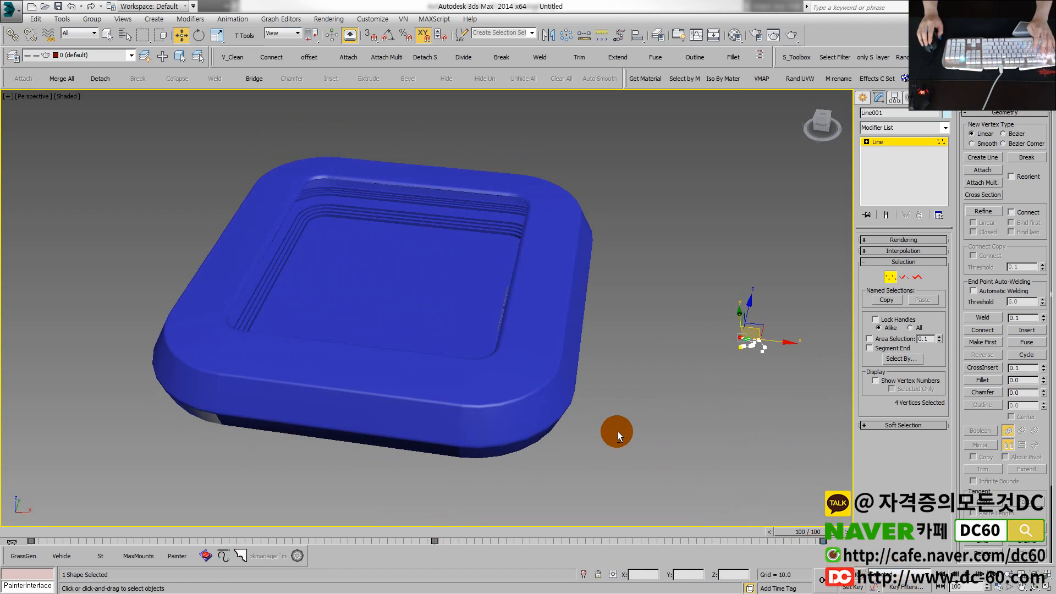
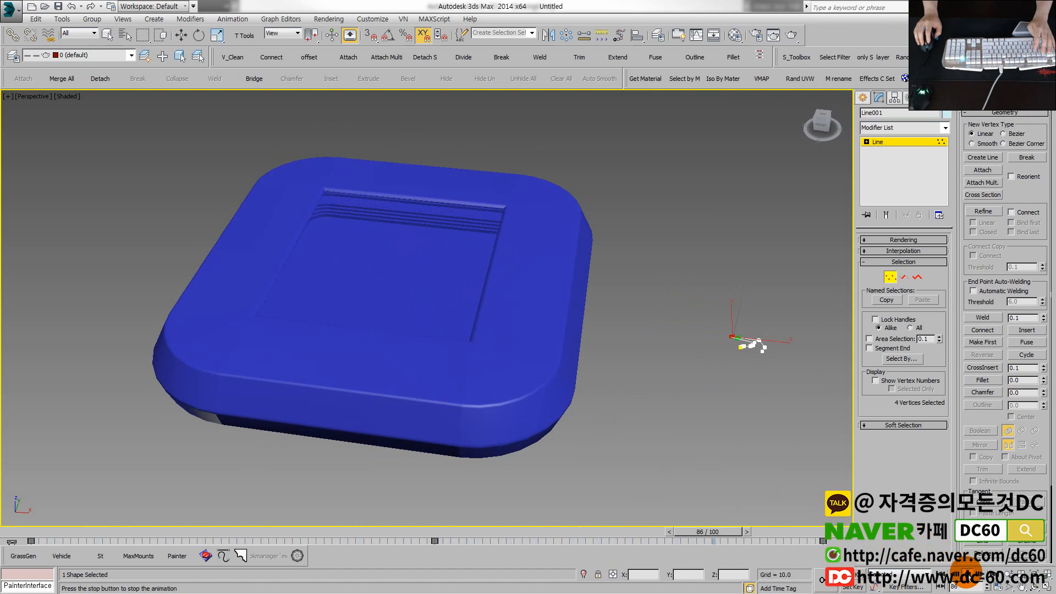
{"action": "left_click", "coordinate": [967, 574]}
{"action": "middle_click_drag", "start_coordinate": [637, 422], "coordinate": [141, 88], "text": "alt"}
Step: Set the Perspective view's shading to Realistic, inspect the frame's recess, and leave the profile line's vertex editing
{"action": "left_click", "coordinate": [62, 97]}
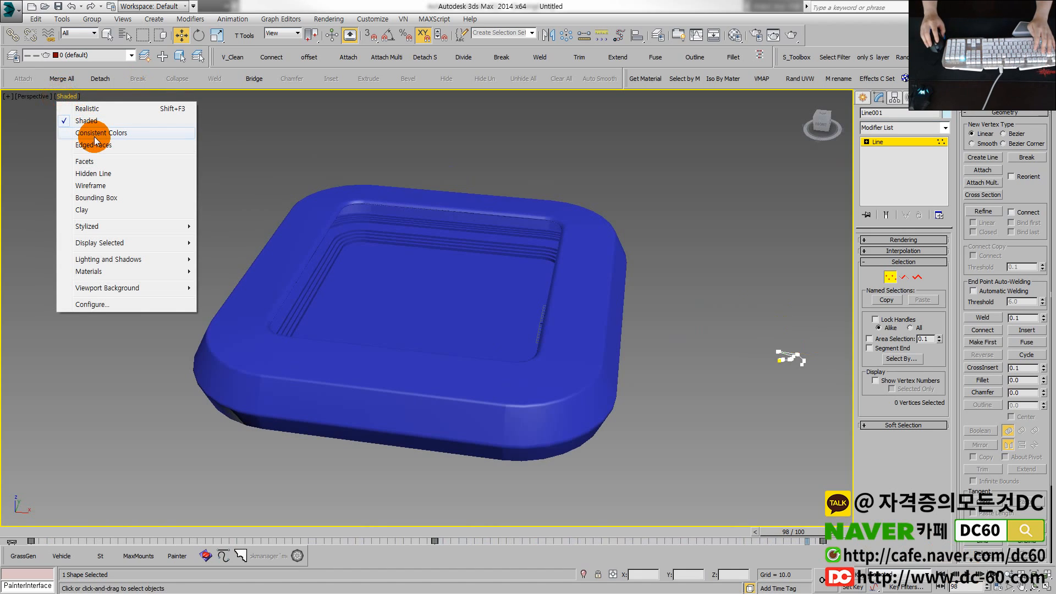
{"action": "left_click", "coordinate": [83, 106]}
{"action": "scroll", "coordinate": [384, 298], "scroll_direction": "up", "scroll_amount": 4}
{"action": "scroll", "coordinate": [304, 269], "scroll_direction": "up", "scroll_amount": 3}
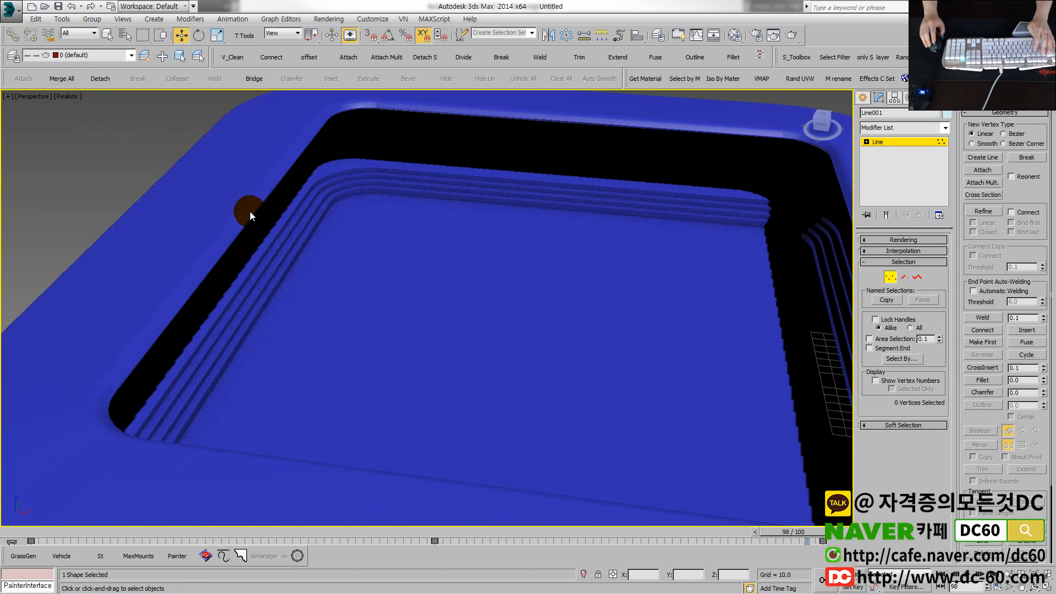
{"action": "scroll", "coordinate": [420, 200], "scroll_direction": "down", "scroll_amount": 5}
{"action": "scroll", "coordinate": [550, 287], "scroll_direction": "up", "scroll_amount": 4}
{"action": "middle_click_drag", "start_coordinate": [545, 295], "coordinate": [710, 284], "text": "alt"}
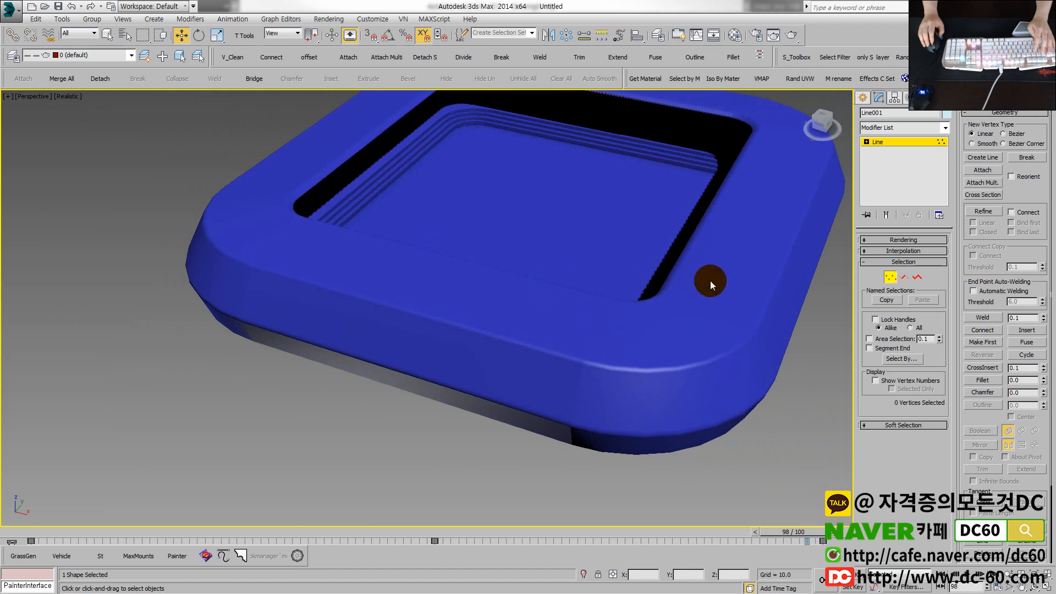
{"action": "left_click", "coordinate": [890, 278]}
{"action": "middle_click_drag", "start_coordinate": [551, 241], "coordinate": [495, 293], "text": "alt"}
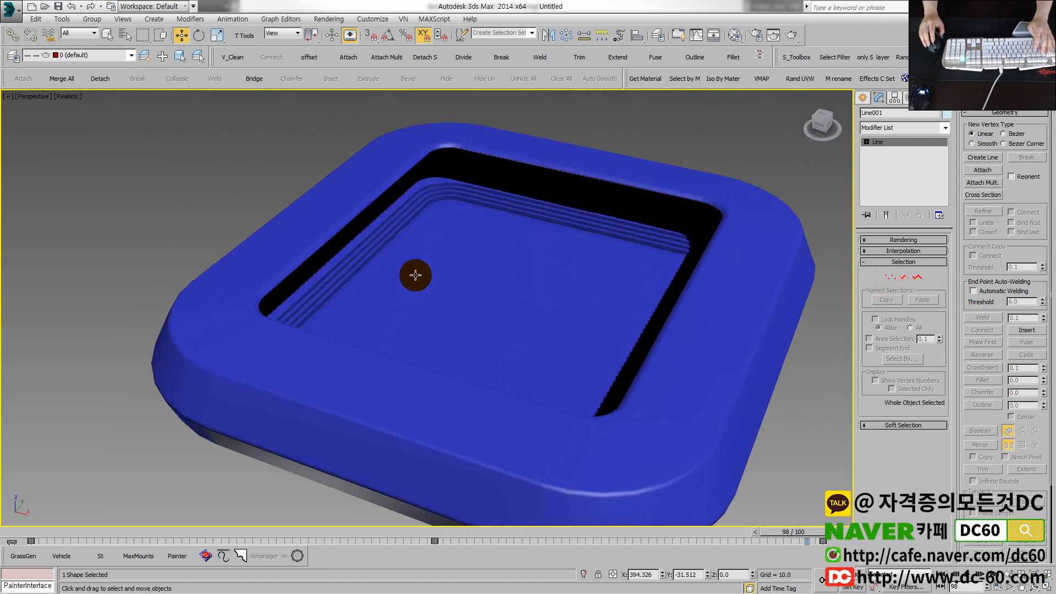
{"action": "scroll", "coordinate": [416, 275], "scroll_direction": "up", "scroll_amount": 2}
Step: Create a Target camera in the Top view, placed inside the frame's lower edge and aimed toward its upper inner edge
{"action": "left_click", "coordinate": [861, 98]}
{"action": "left_click", "coordinate": [885, 113]}
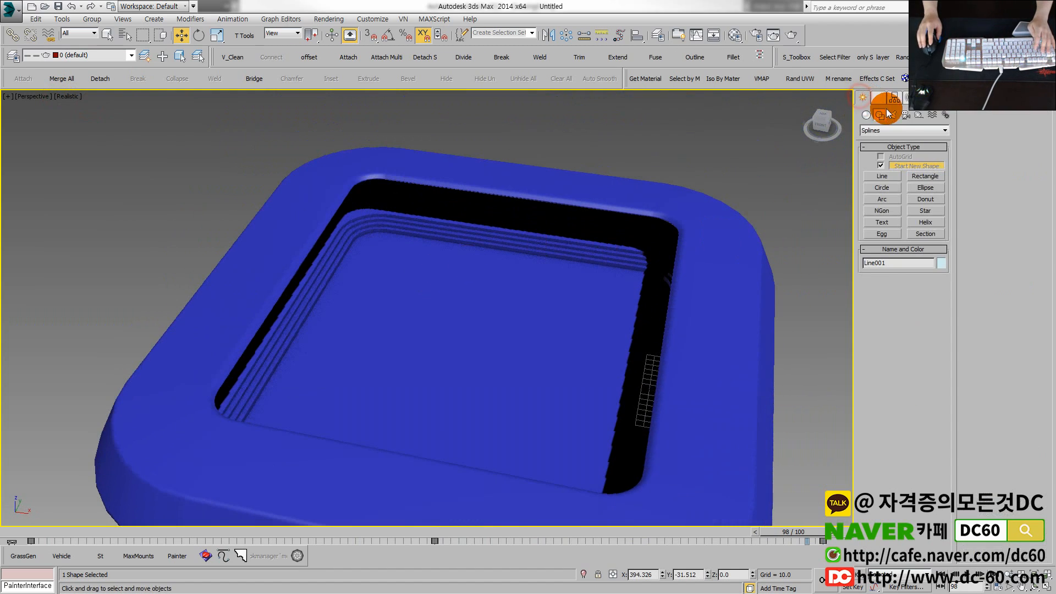
{"action": "left_click", "coordinate": [906, 114]}
{"action": "left_click", "coordinate": [891, 168]}
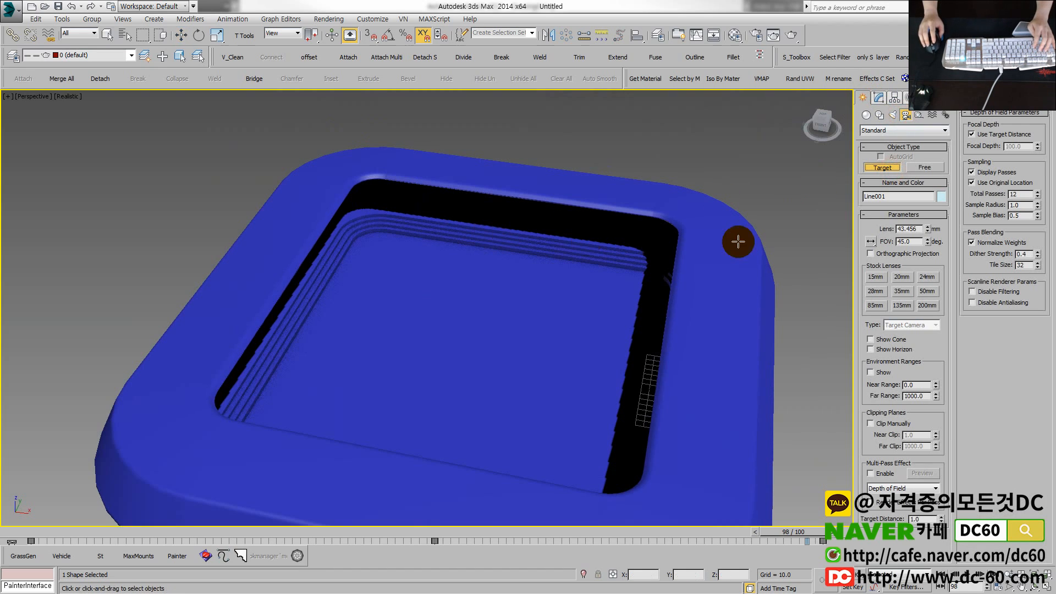
{"action": "key", "text": "alt+w"}
{"action": "left_click", "coordinate": [329, 250]}
{"action": "scroll", "coordinate": [316, 248], "scroll_direction": "down", "scroll_amount": 5}
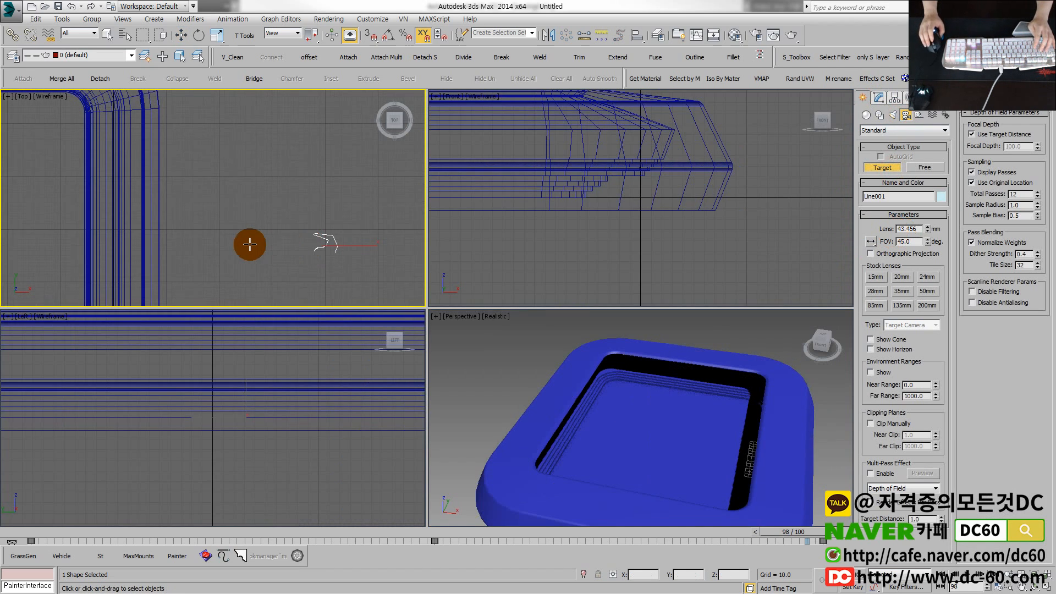
{"action": "key", "text": "alt+w"}
{"action": "middle_click_drag", "start_coordinate": [271, 245], "coordinate": [466, 206]}
{"action": "scroll", "coordinate": [462, 209], "scroll_direction": "down", "scroll_amount": 5}
{"action": "scroll", "coordinate": [429, 230], "scroll_direction": "down", "scroll_amount": 3}
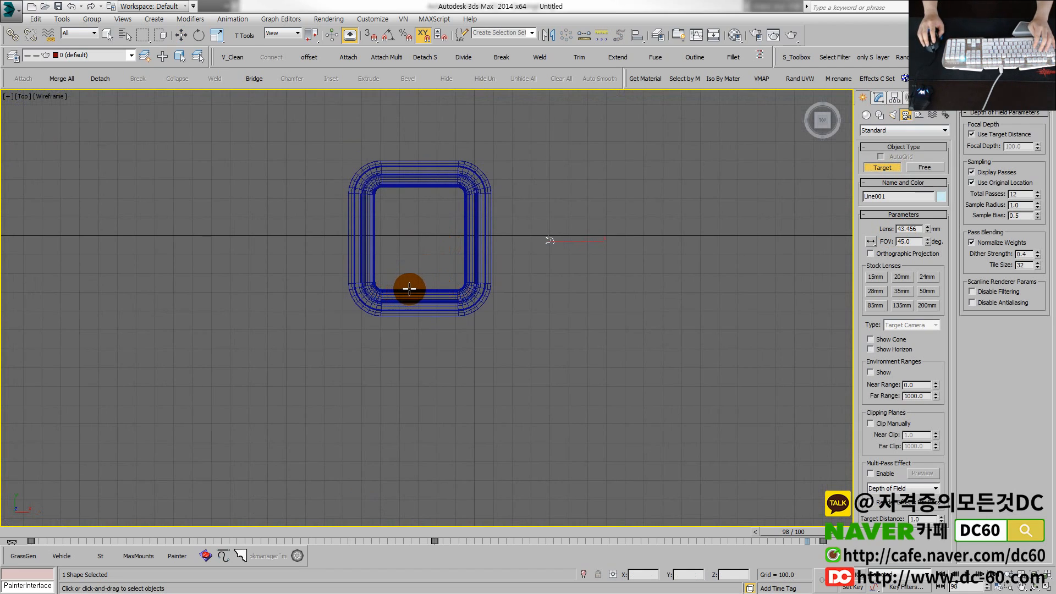
{"action": "left_click_drag", "start_coordinate": [410, 289], "coordinate": [456, 177]}
Step: Raise the camera's target in the Front view to about Z 93.9
{"action": "key", "text": "alt+w"}
{"action": "right_click", "coordinate": [572, 253]}
{"action": "scroll", "coordinate": [573, 252], "scroll_direction": "down", "scroll_amount": 2}
{"action": "key", "text": "w"}
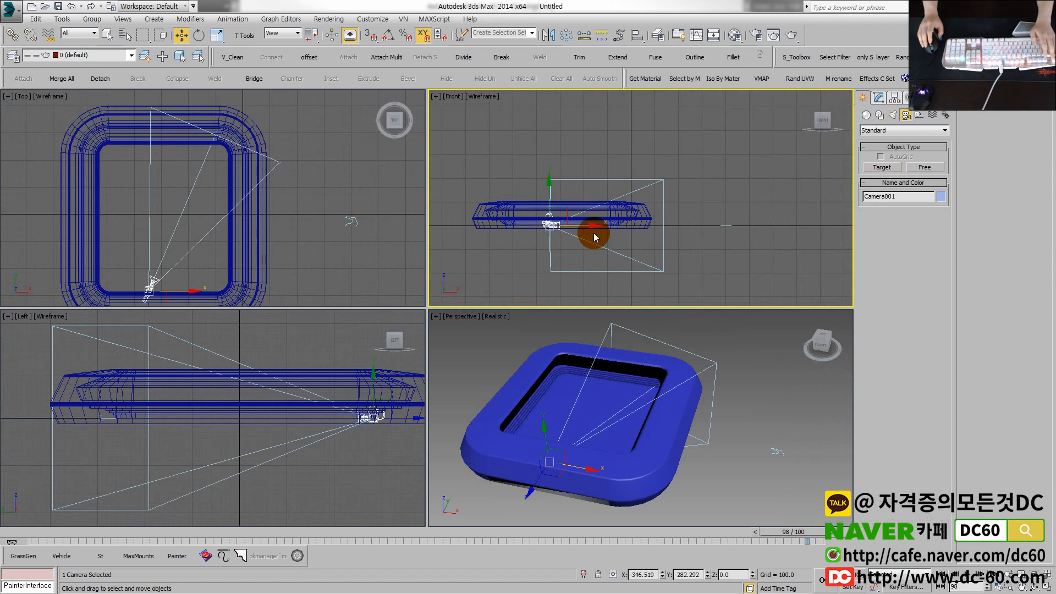
{"action": "scroll", "coordinate": [606, 226], "scroll_direction": "up", "scroll_amount": 1}
{"action": "left_click", "coordinate": [609, 224]}
{"action": "left_click_drag", "start_coordinate": [613, 184], "coordinate": [607, 148]}
Step: Show the Camera001 view maximized with safe frames, widen its field of view and reframe the frame's interior
{"action": "right_click", "coordinate": [582, 419]}
{"action": "key", "text": "alt+w"}
{"action": "key", "text": "c"}
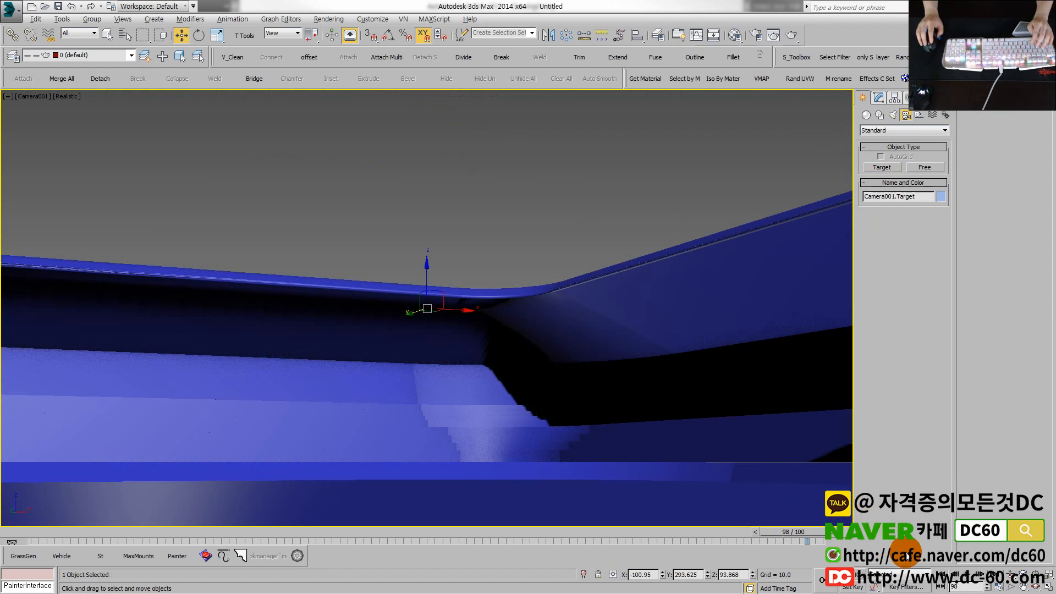
{"action": "left_click", "coordinate": [1011, 587]}
{"action": "left_click_drag", "start_coordinate": [477, 351], "coordinate": [445, 345]}
{"action": "key", "text": "shift+f"}
{"action": "middle_click_drag", "start_coordinate": [445, 344], "coordinate": [473, 364]}
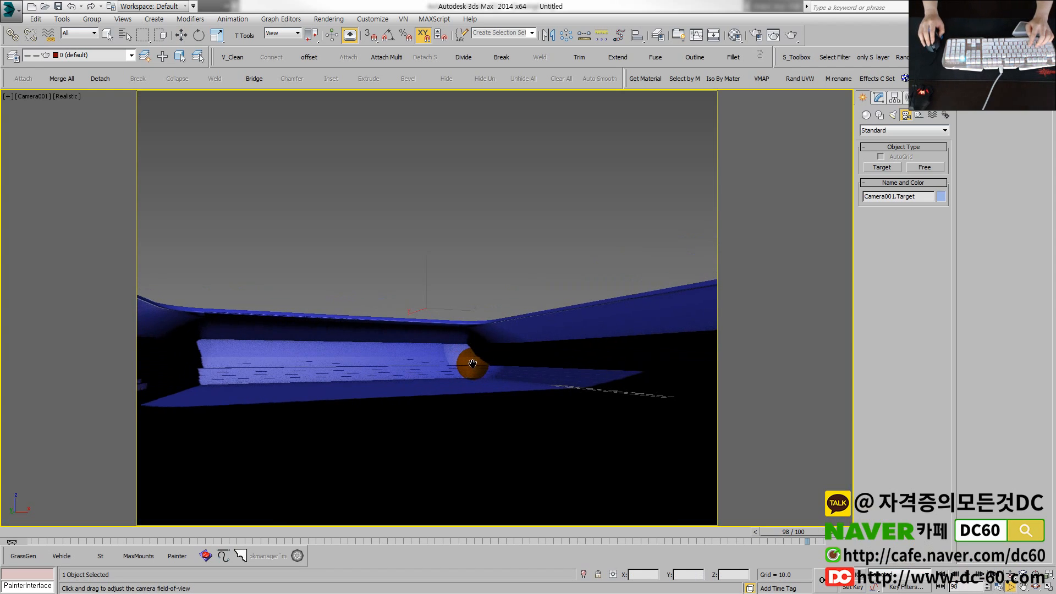
Step: Lower the camera in the Front view to about Z 14.5 and return to the maximized camera view
{"action": "key", "text": "alt+w"}
{"action": "key", "text": "w"}
{"action": "scroll", "coordinate": [478, 261], "scroll_direction": "up", "scroll_amount": 2}
{"action": "left_click", "coordinate": [517, 189]}
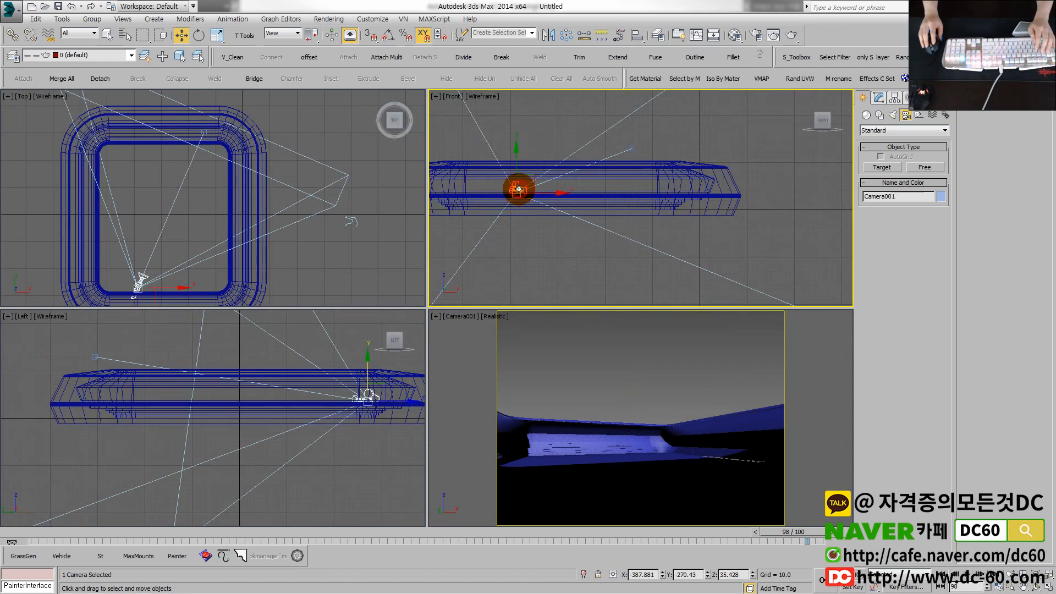
{"action": "left_click_drag", "start_coordinate": [517, 164], "coordinate": [515, 175]}
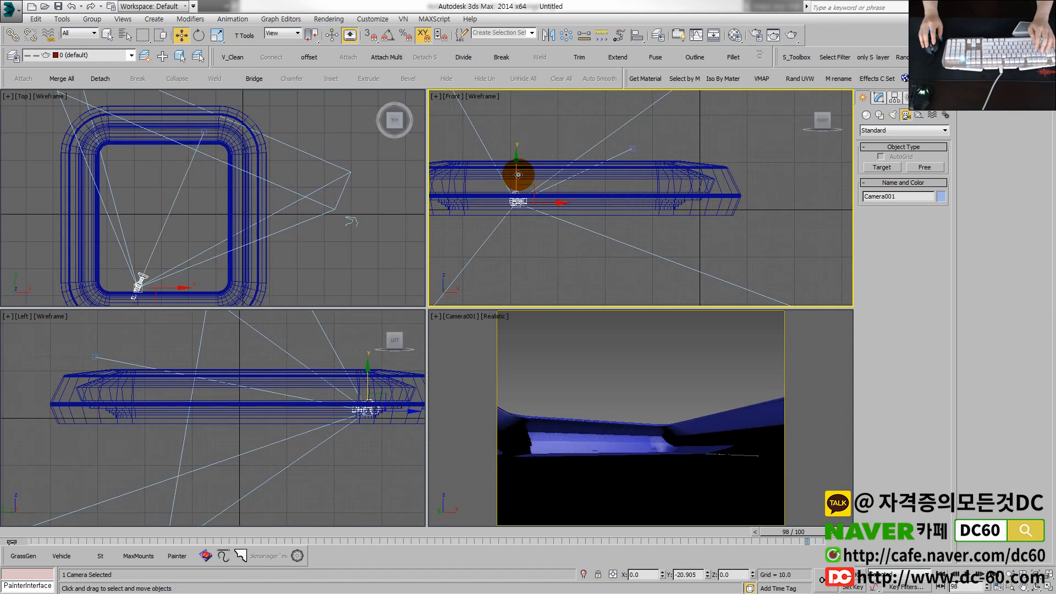
{"action": "right_click", "coordinate": [666, 440]}
{"action": "key", "text": "alt+w"}
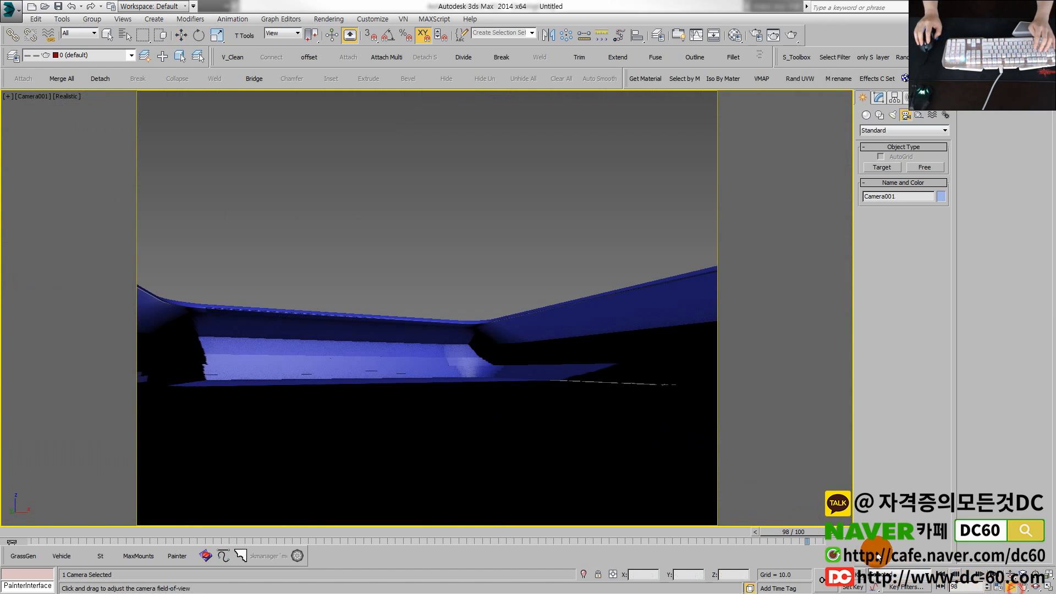
Step: Slightly narrow the camera's field of view and set the camera view's shading to Shaded
{"action": "left_click", "coordinate": [1011, 587]}
{"action": "left_click_drag", "start_coordinate": [484, 432], "coordinate": [483, 431]}
{"action": "key", "text": "w"}
{"action": "left_click", "coordinate": [67, 98]}
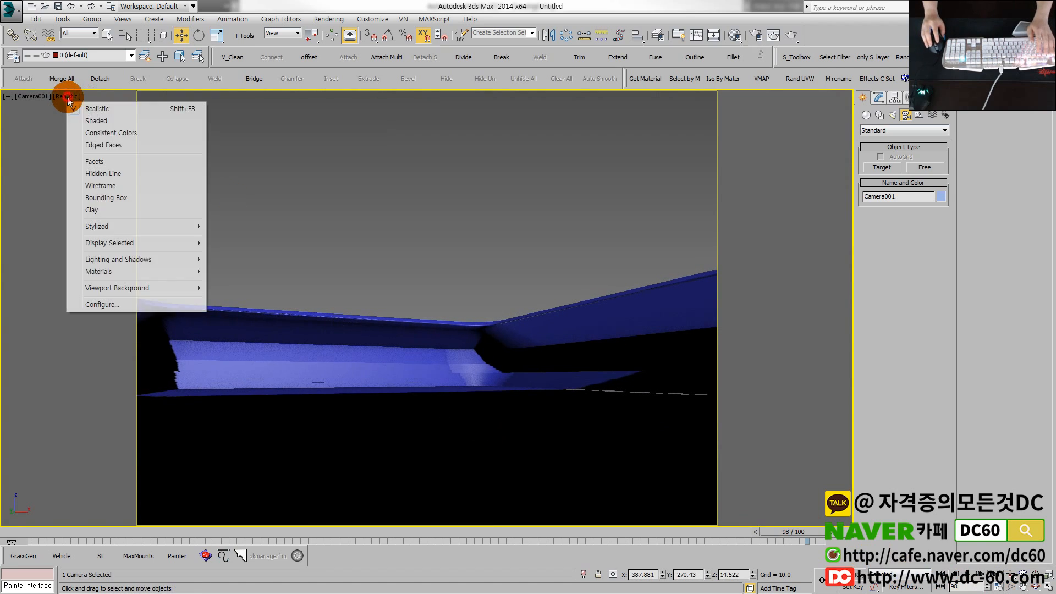
{"action": "left_click", "coordinate": [110, 120]}
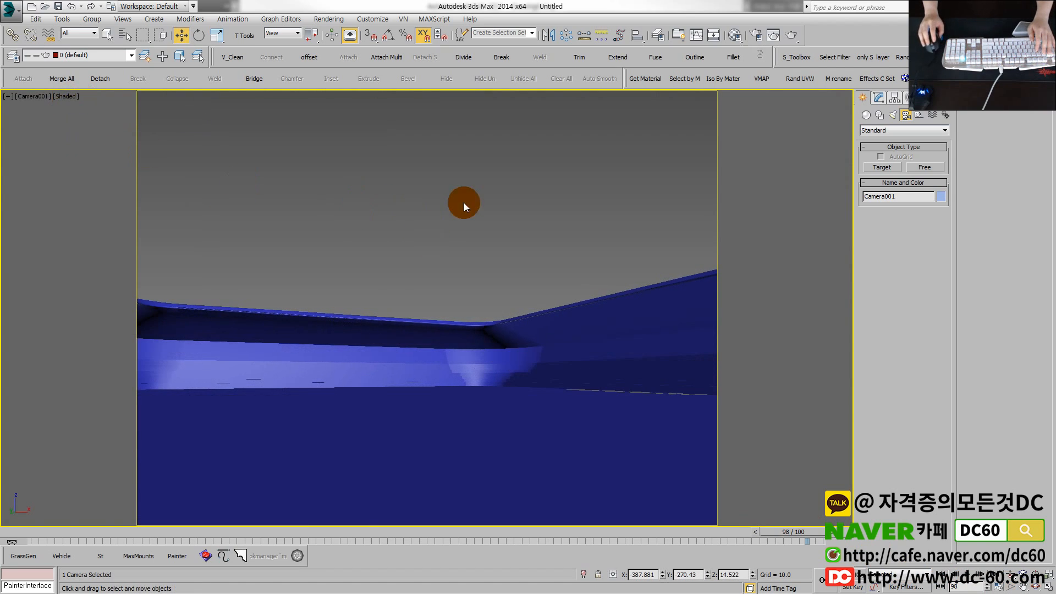
Step: Render frame 98 through the camera, close the rendered image, and play the animation in the camera view, stopping at frame 93
{"action": "left_click", "coordinate": [791, 35]}
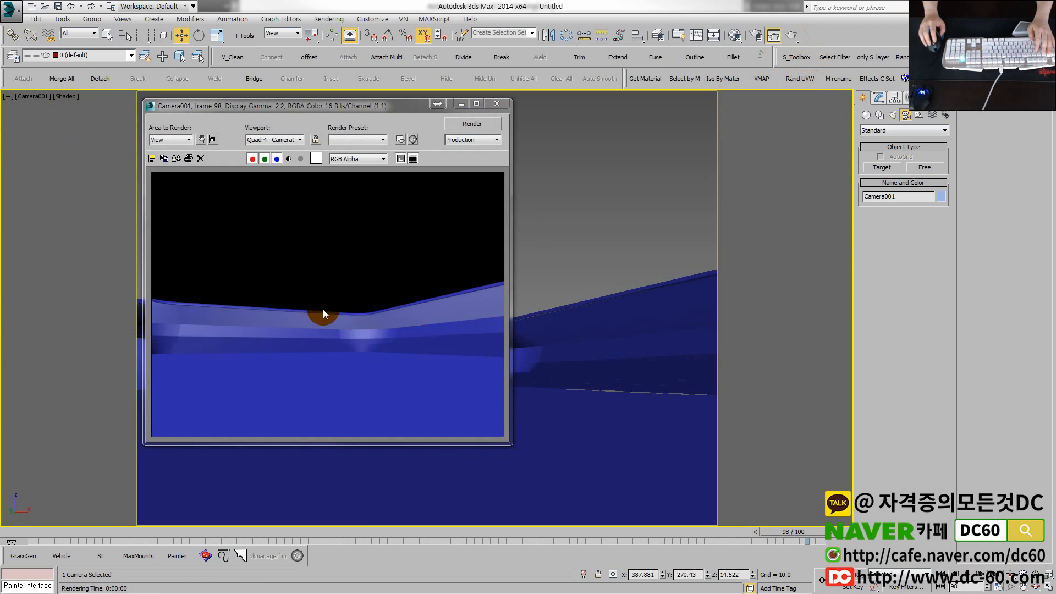
{"action": "left_click", "coordinate": [497, 104]}
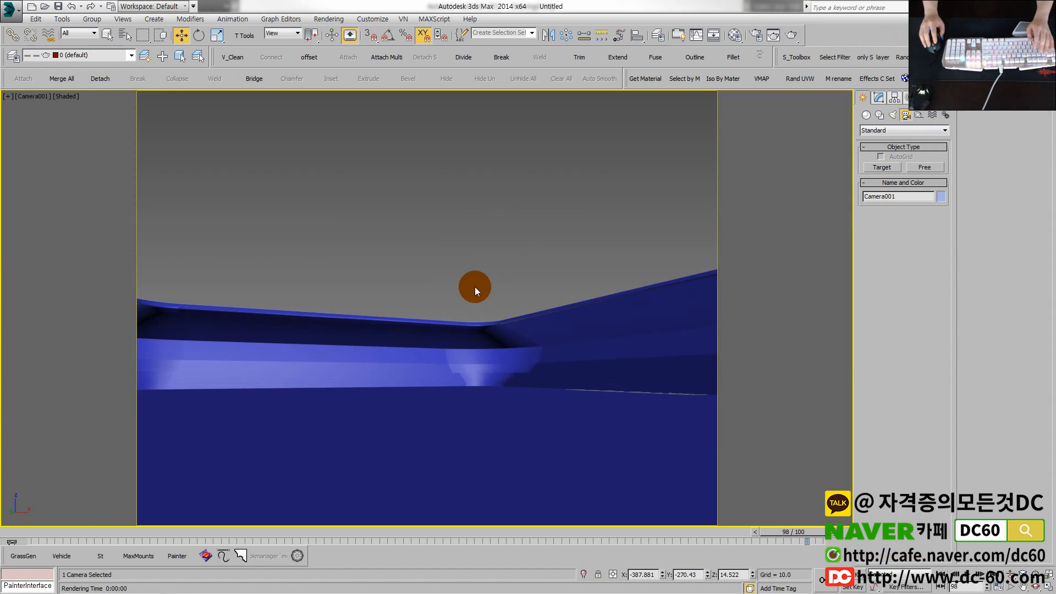
{"action": "left_click", "coordinate": [967, 574]}
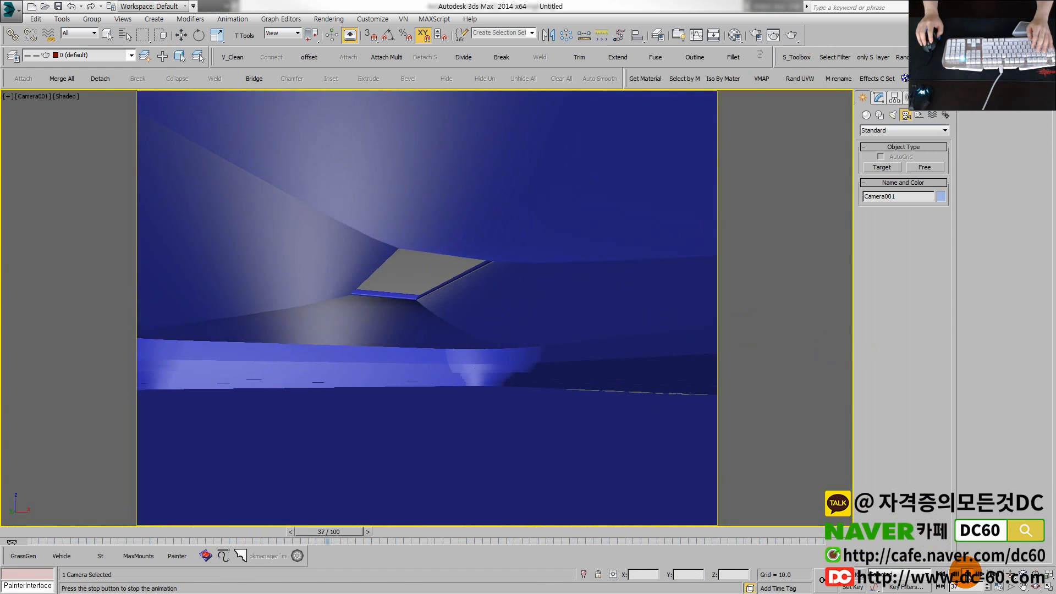
{"action": "left_click", "coordinate": [967, 574]}
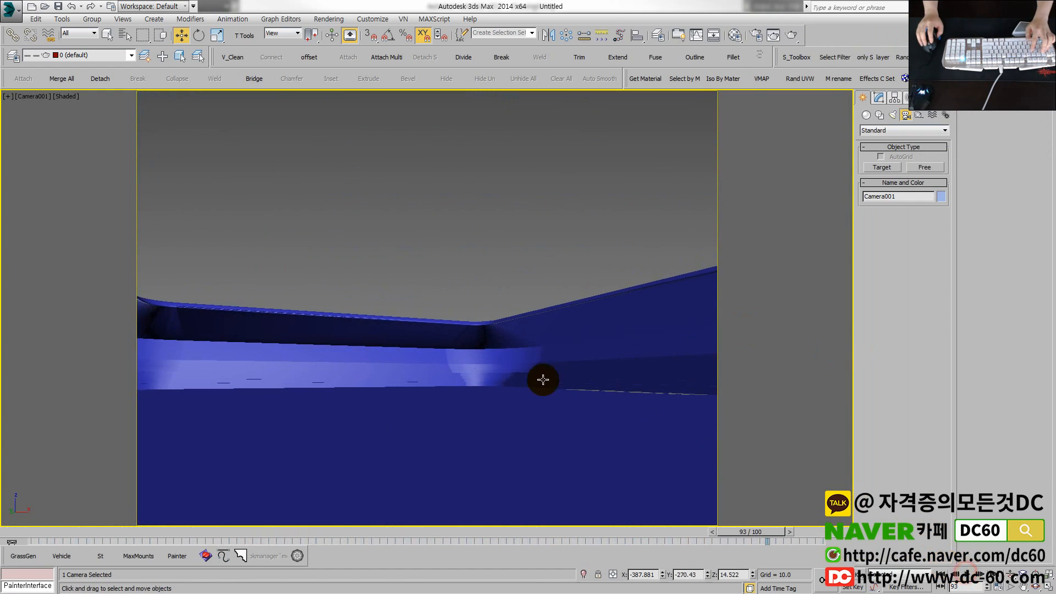
Step: Delete the beveled frame, the camera and the profile line in the maximized Top view
{"action": "key", "text": "alt+w"}
{"action": "left_click", "coordinate": [314, 231]}
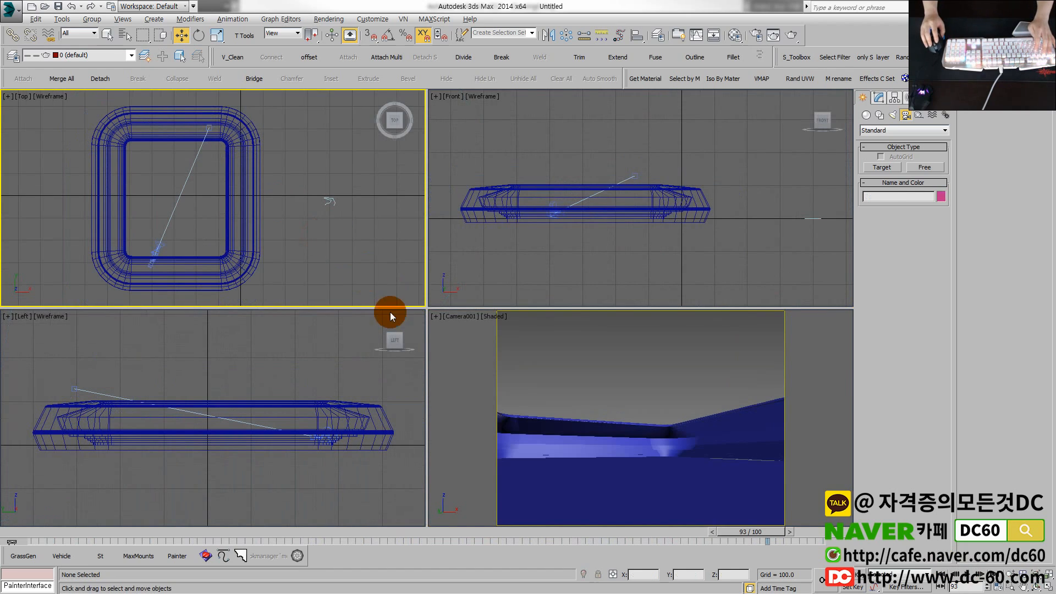
{"action": "left_click_drag", "start_coordinate": [686, 288], "coordinate": [465, 173]}
{"action": "left_click_drag", "start_coordinate": [749, 267], "coordinate": [564, 158]}
{"action": "left_click", "coordinate": [673, 246]}
{"action": "left_click", "coordinate": [314, 270]}
{"action": "key", "text": "alt+w"}
{"action": "middle_click_drag", "start_coordinate": [405, 285], "coordinate": [421, 275]}
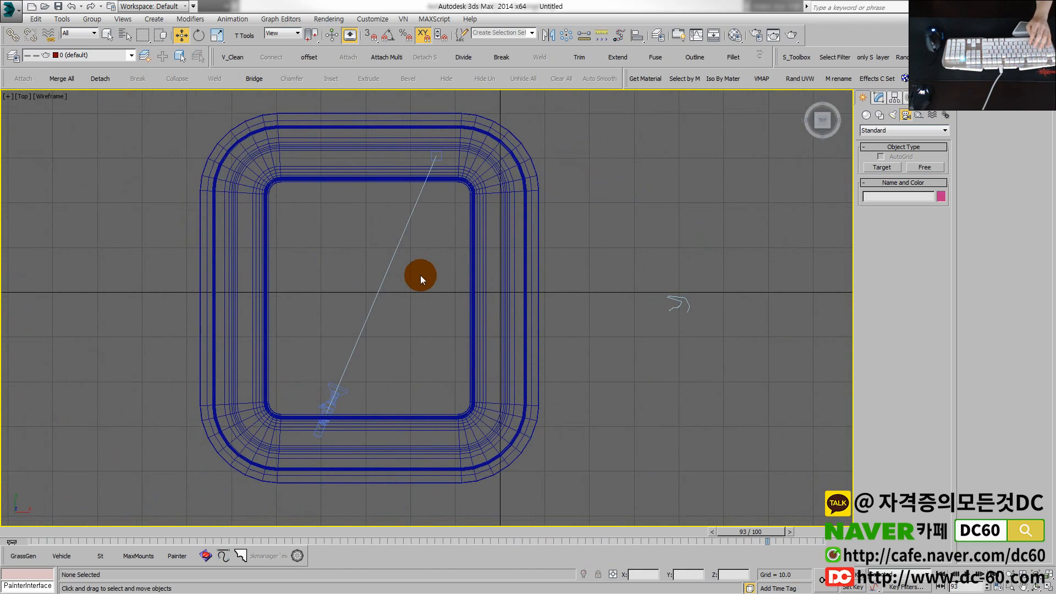
{"action": "left_click", "coordinate": [528, 276]}
{"action": "key", "text": "Delete"}
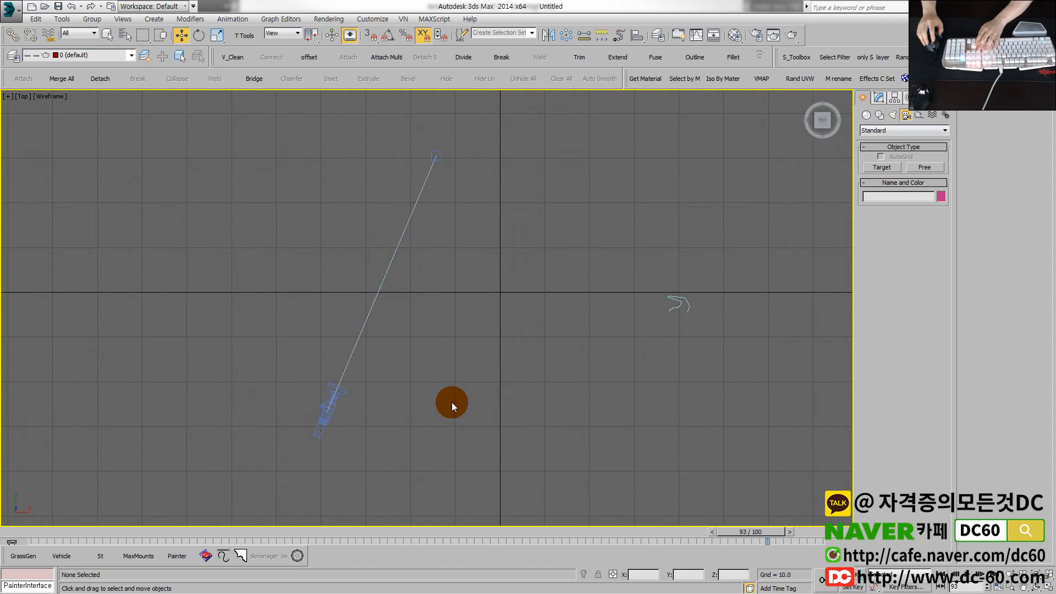
{"action": "left_click_drag", "start_coordinate": [365, 457], "coordinate": [293, 336]}
{"action": "key", "text": "Delete"}
{"action": "left_click_drag", "start_coordinate": [714, 374], "coordinate": [618, 282]}
{"action": "key", "text": "Delete"}
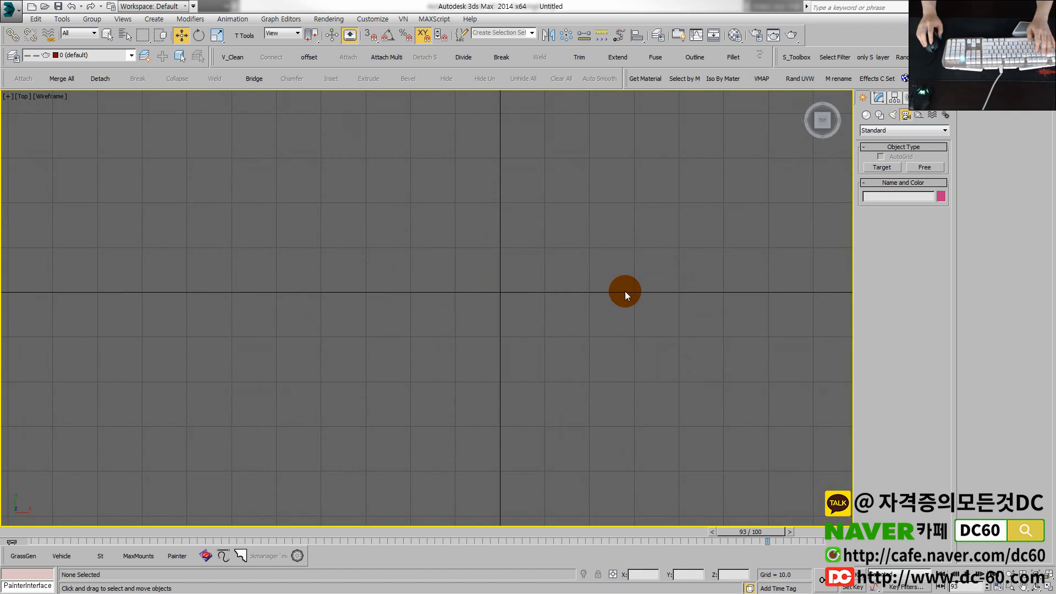
Step: Draw the upper part of an open profile line in the Top view, with a short slanted start and two blocks separated by a narrow notch
{"action": "middle_click_drag", "start_coordinate": [630, 289], "coordinate": [506, 346]}
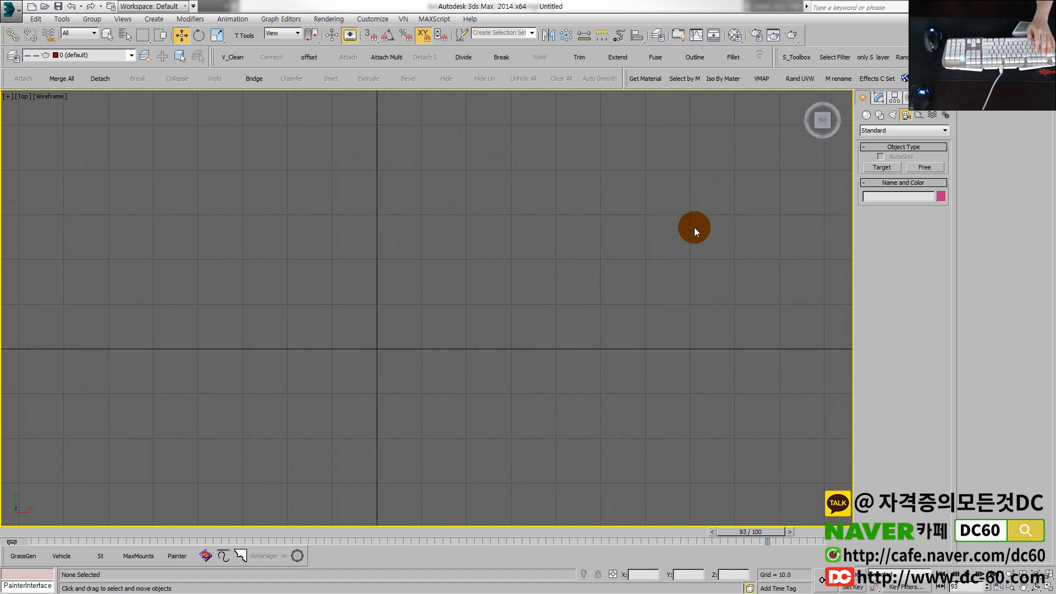
{"action": "left_click", "coordinate": [879, 117]}
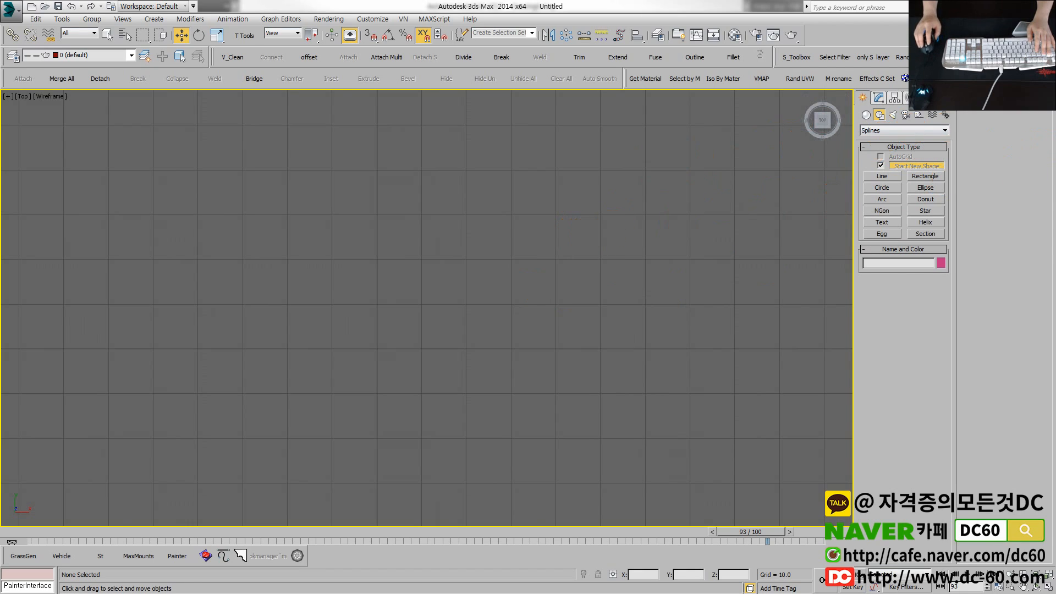
{"action": "left_click", "coordinate": [878, 175]}
{"action": "scroll", "coordinate": [478, 294], "scroll_direction": "up", "scroll_amount": 4}
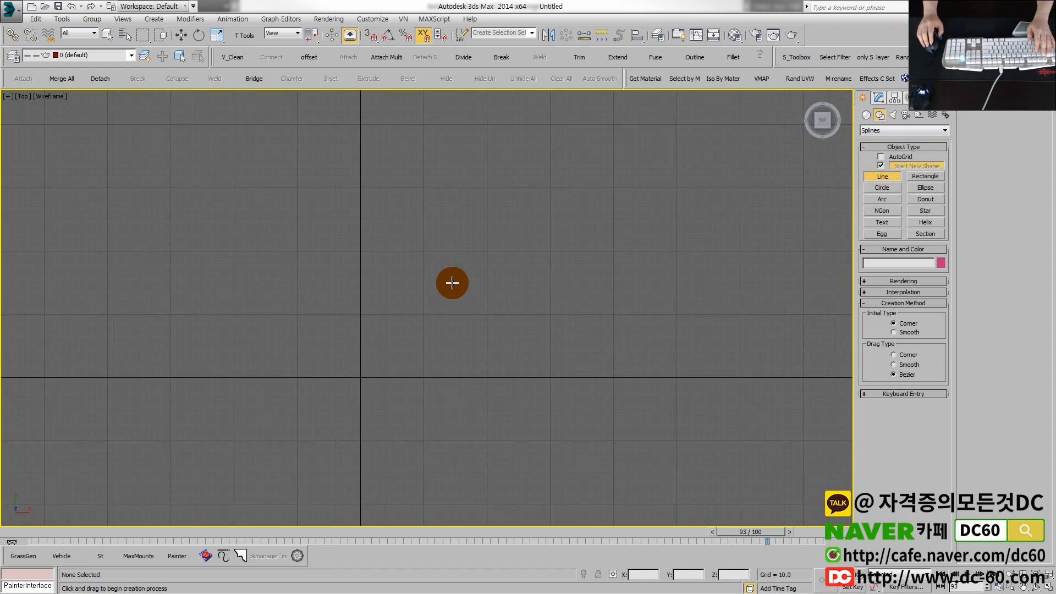
{"action": "left_click", "coordinate": [494, 309]}
{"action": "scroll", "coordinate": [494, 300], "scroll_direction": "up", "scroll_amount": 2}
{"action": "left_click", "coordinate": [487, 299]}
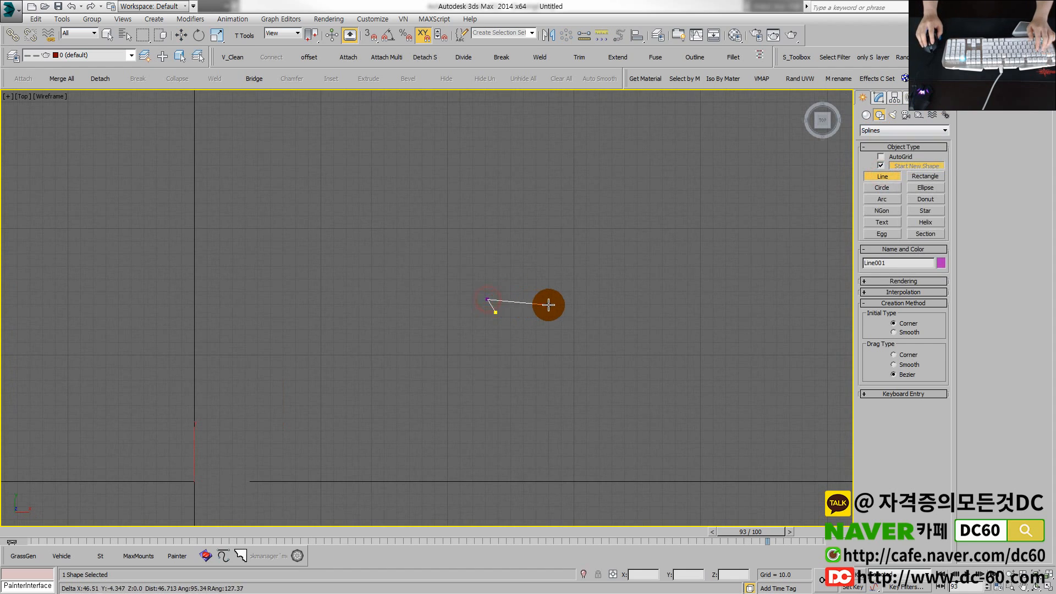
{"action": "left_click", "coordinate": [550, 300]}
{"action": "left_click", "coordinate": [550, 329]}
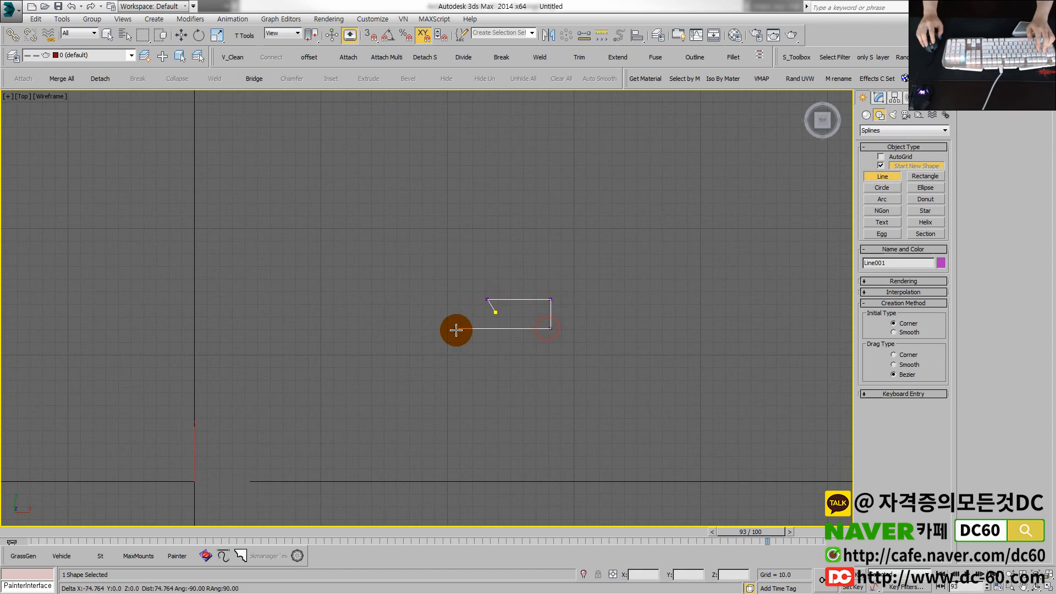
{"action": "left_click", "coordinate": [499, 335]}
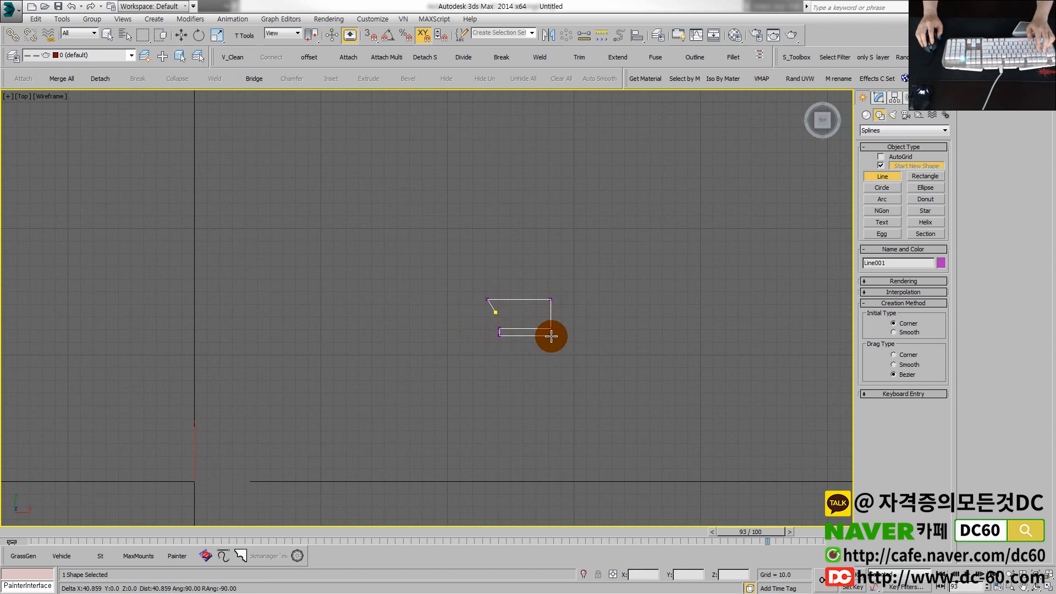
{"action": "left_click", "coordinate": [550, 356]}
{"action": "left_click", "coordinate": [438, 356]}
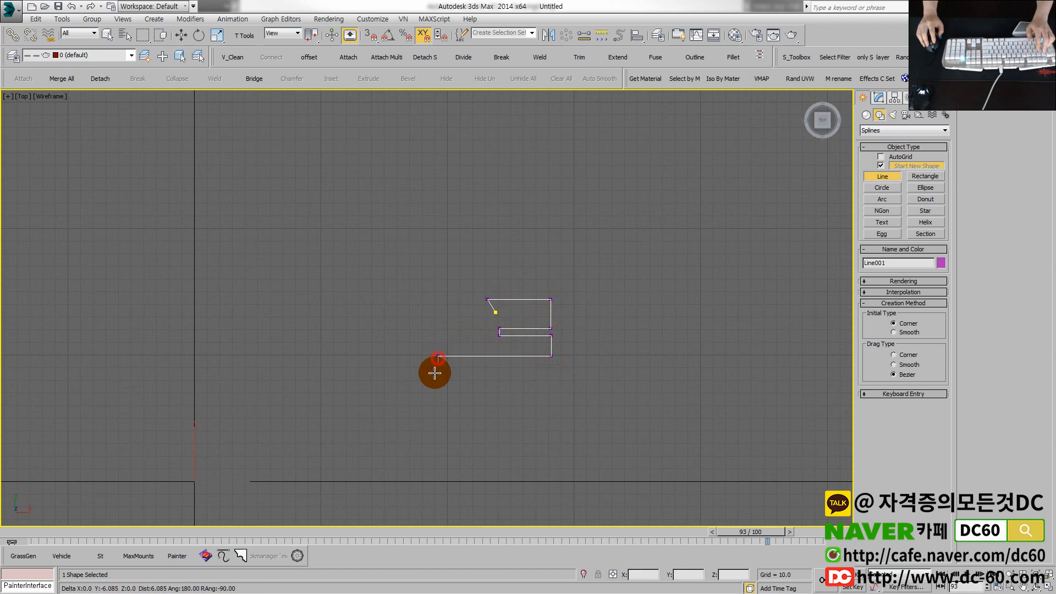
Step: Continue the profile line down a long vertical side and along a sloped base segment, and finish it with a short downward tail
{"action": "middle_click_drag", "start_coordinate": [445, 405], "coordinate": [502, 322]}
{"action": "left_click", "coordinate": [495, 376]}
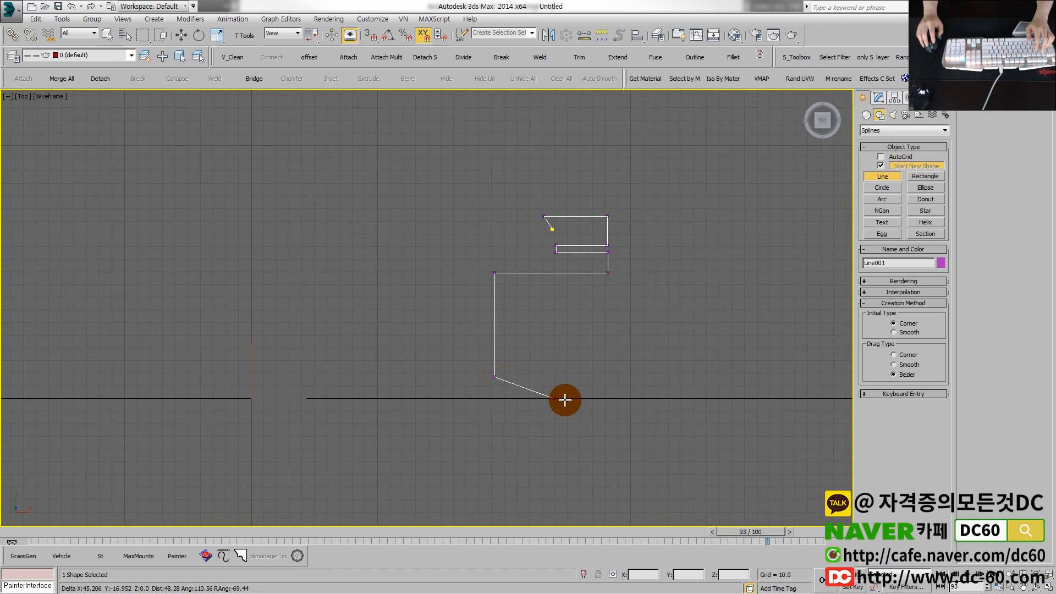
{"action": "left_click", "coordinate": [587, 399]}
{"action": "left_click", "coordinate": [591, 416]}
{"action": "right_click", "coordinate": [591, 416]}
{"action": "key", "text": "w"}
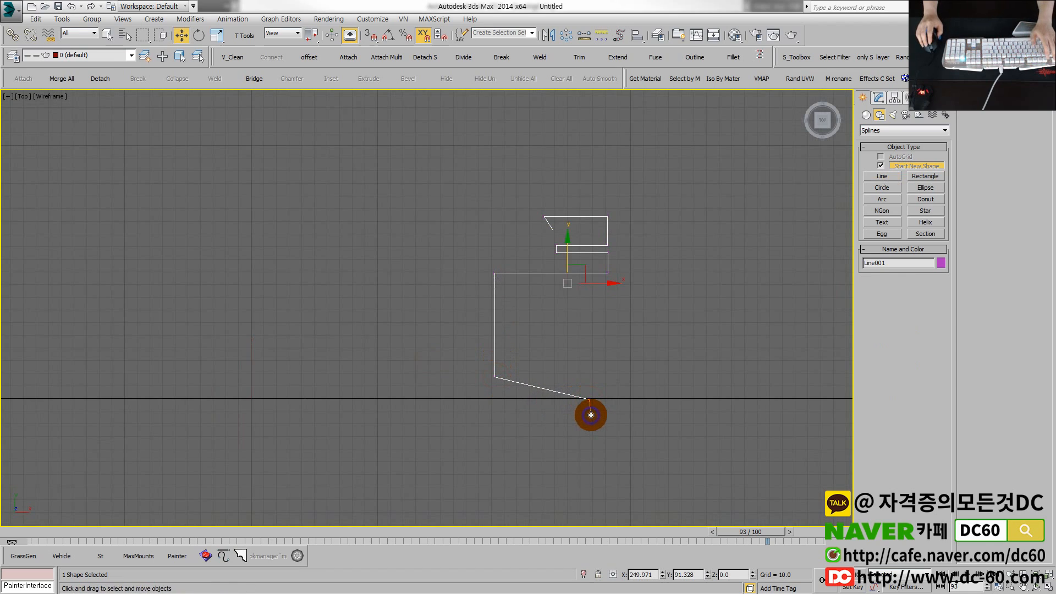
{"action": "scroll", "coordinate": [591, 416], "scroll_direction": "down", "scroll_amount": 2}
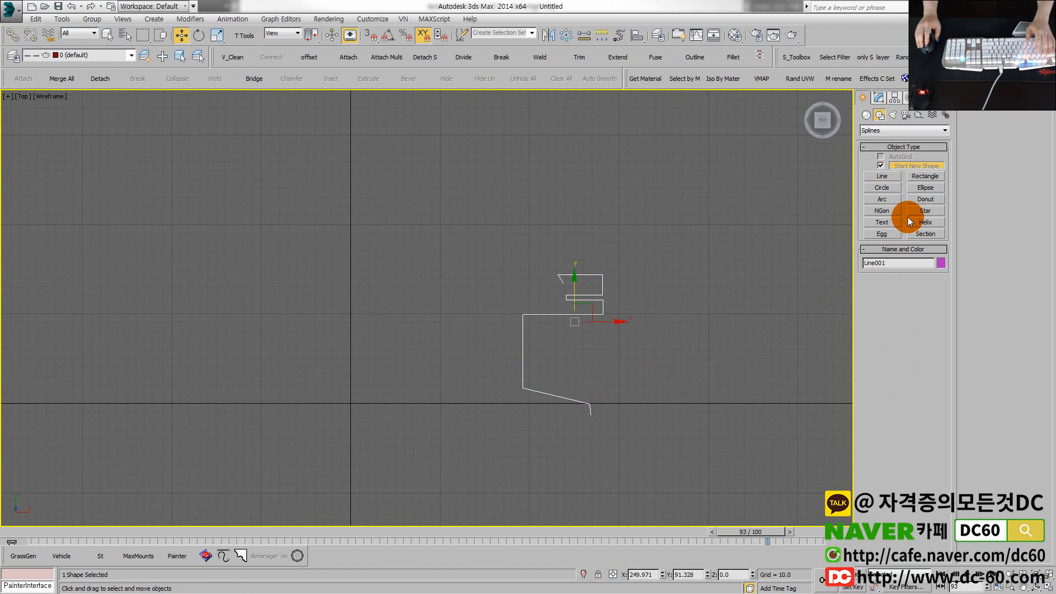
Step: Draw a tall rectangle beside the profile line, on its left, in the Top view
{"action": "left_click", "coordinate": [880, 115]}
{"action": "left_click", "coordinate": [868, 115]}
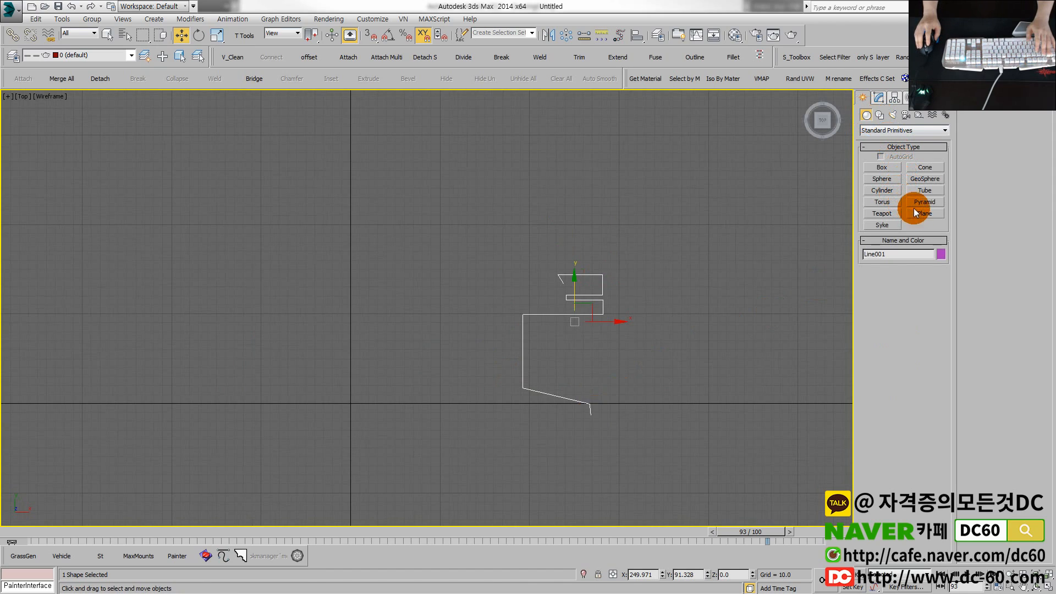
{"action": "left_click", "coordinate": [880, 116]}
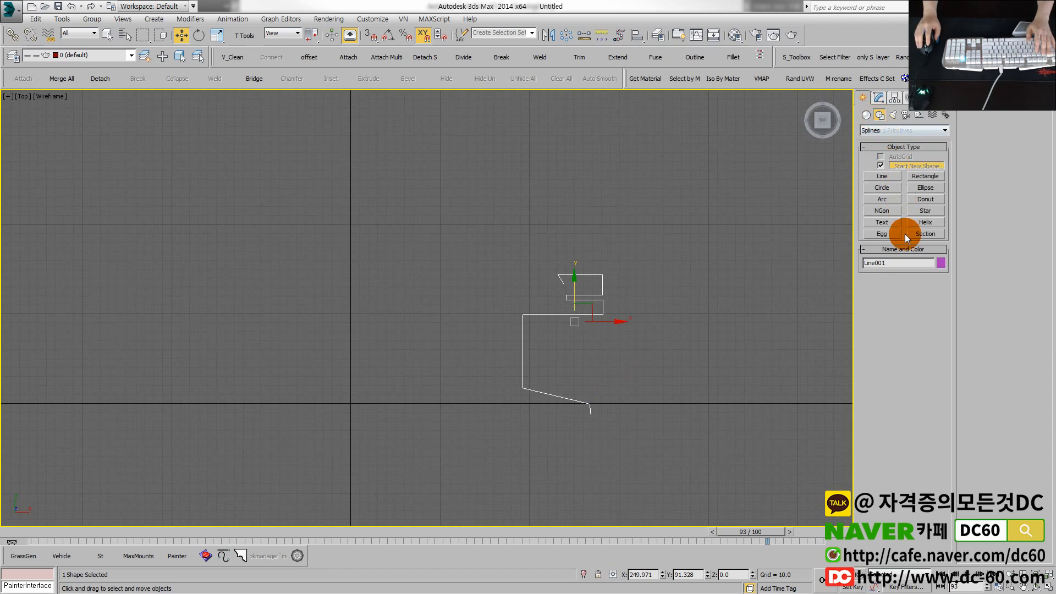
{"action": "left_click", "coordinate": [881, 133]}
{"action": "left_click", "coordinate": [926, 147]}
{"action": "left_click", "coordinate": [904, 132]}
{"action": "left_click", "coordinate": [896, 141]}
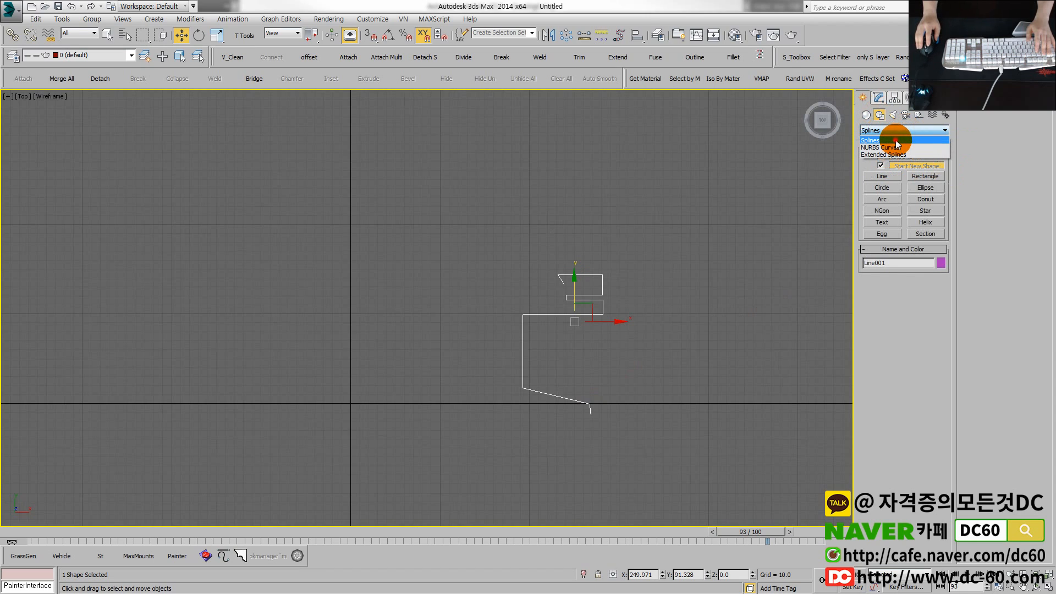
{"action": "left_click", "coordinate": [923, 173]}
{"action": "scroll", "coordinate": [501, 254], "scroll_direction": "down", "scroll_amount": 2}
{"action": "middle_click_drag", "start_coordinate": [338, 243], "coordinate": [453, 186]}
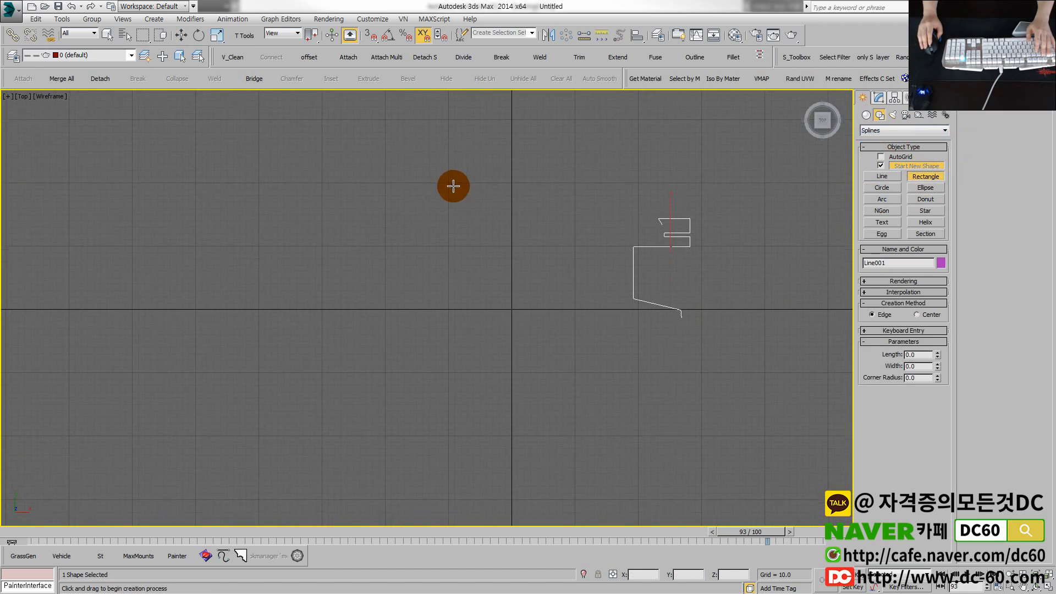
{"action": "mouse_move", "coordinate": [388, 160]}
{"action": "left_mouse_down"}
{"action": "mouse_move", "coordinate": [417, 222]}
{"action": "mouse_move", "coordinate": [608, 489]}
{"action": "left_mouse_up"}
{"action": "right_click", "coordinate": [606, 404]}
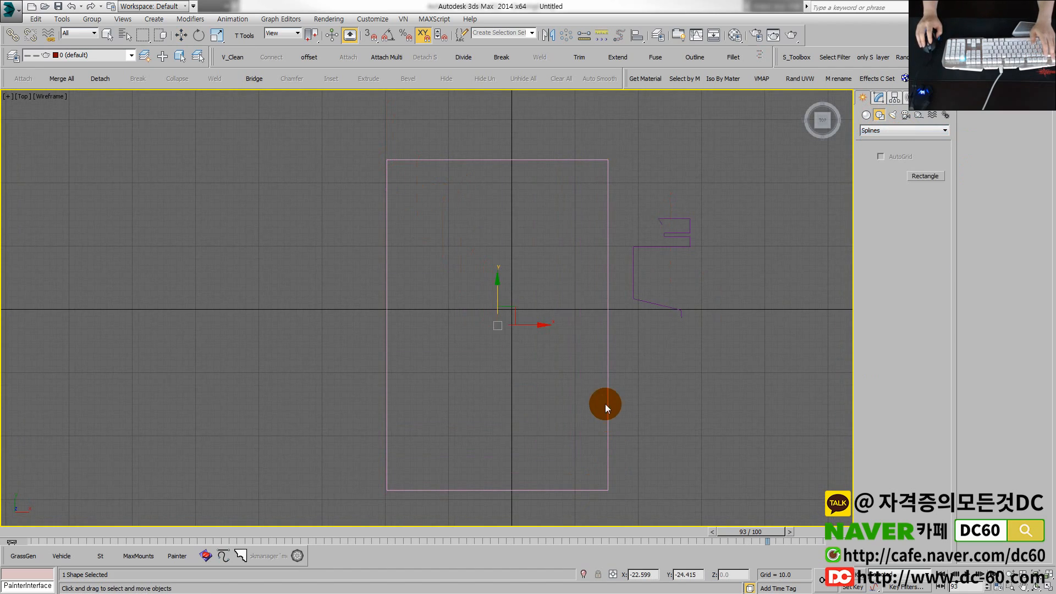
Step: Move the profile line clear of the rectangle and apply Bevel Profile to the rectangle with that line as its profile
{"action": "left_click_drag", "start_coordinate": [655, 416], "coordinate": [576, 375]}
{"action": "left_click_drag", "start_coordinate": [675, 239], "coordinate": [748, 255]}
{"action": "scroll", "coordinate": [692, 272], "scroll_direction": "down", "scroll_amount": 2}
{"action": "left_click_drag", "start_coordinate": [704, 449], "coordinate": [677, 421]}
{"action": "left_click", "coordinate": [568, 342]}
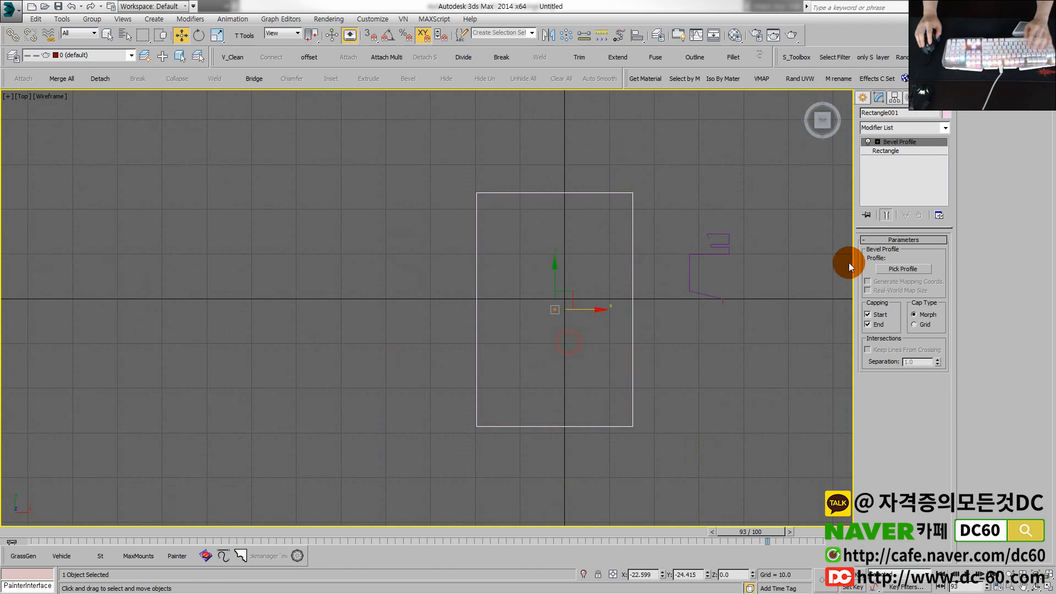
{"action": "left_click", "coordinate": [689, 266]}
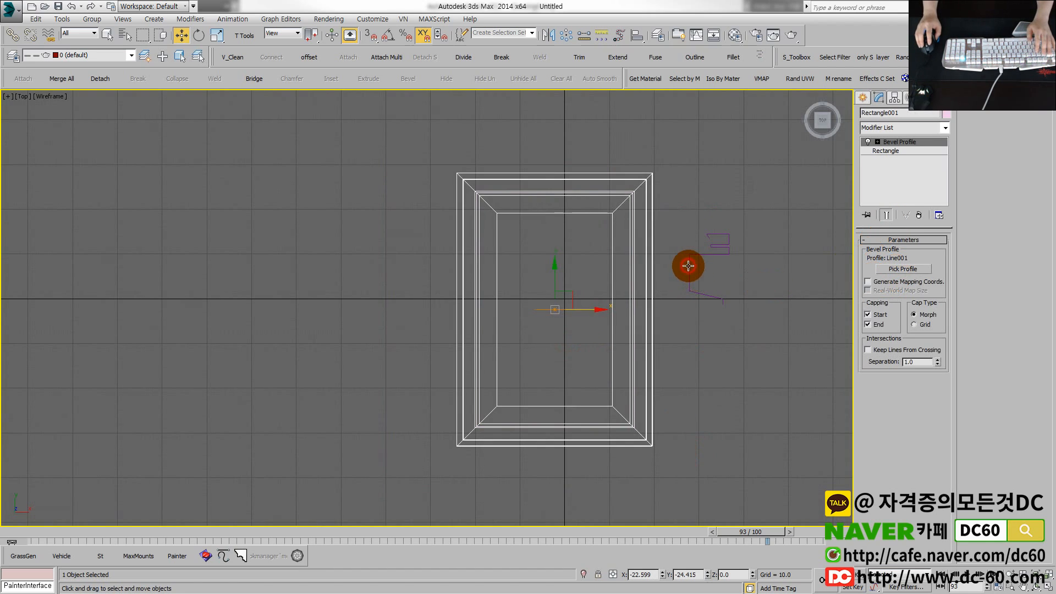
Step: Show the beveled rectangle in the maximized perspective view with edged faces and switch that view to orthographic
{"action": "key", "text": "alt+w"}
{"action": "key", "text": "alt+w"}
{"action": "scroll", "coordinate": [584, 314], "scroll_direction": "down", "scroll_amount": 4}
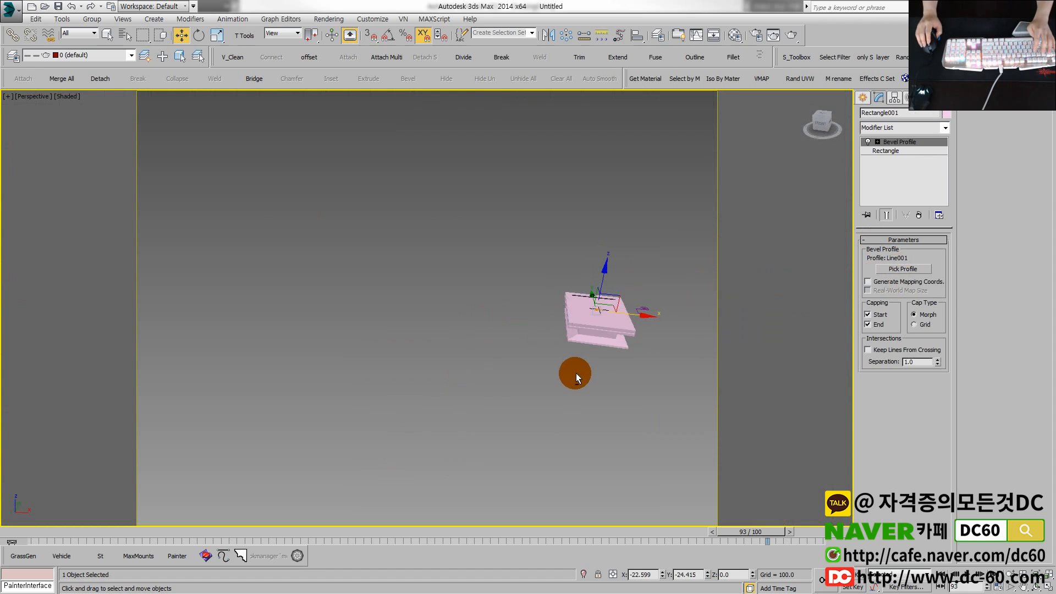
{"action": "scroll", "coordinate": [574, 328], "scroll_direction": "up", "scroll_amount": 5}
{"action": "key", "text": "F4"}
{"action": "scroll", "coordinate": [559, 323], "scroll_direction": "up", "scroll_amount": 3}
{"action": "middle_click_drag", "start_coordinate": [555, 323], "coordinate": [505, 318], "text": "alt"}
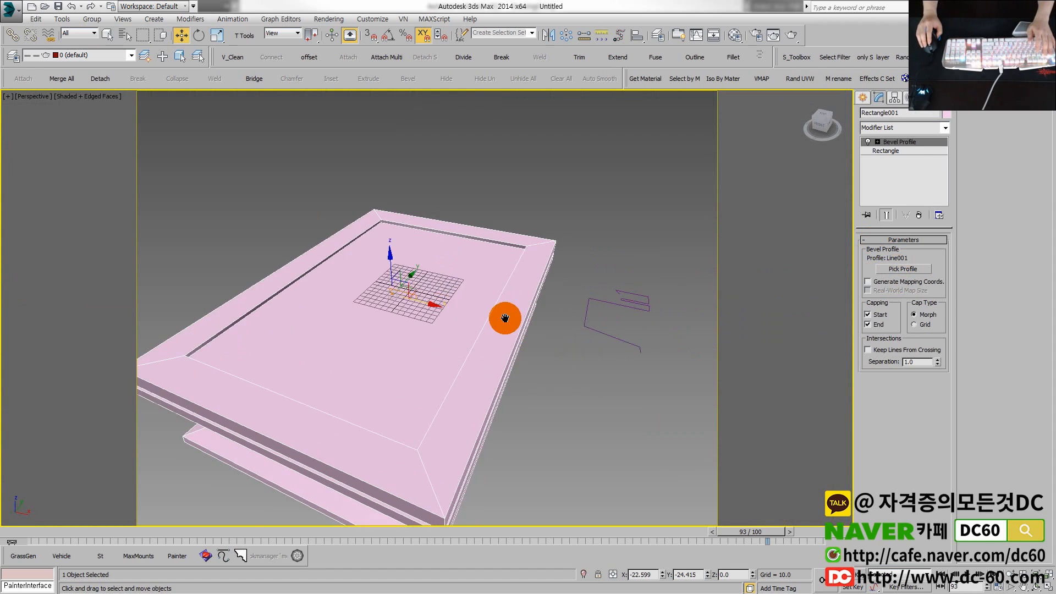
{"action": "scroll", "coordinate": [485, 317], "scroll_direction": "down", "scroll_amount": 3}
{"action": "key", "text": "u"}
{"action": "scroll", "coordinate": [437, 319], "scroll_direction": "up", "scroll_amount": 8}
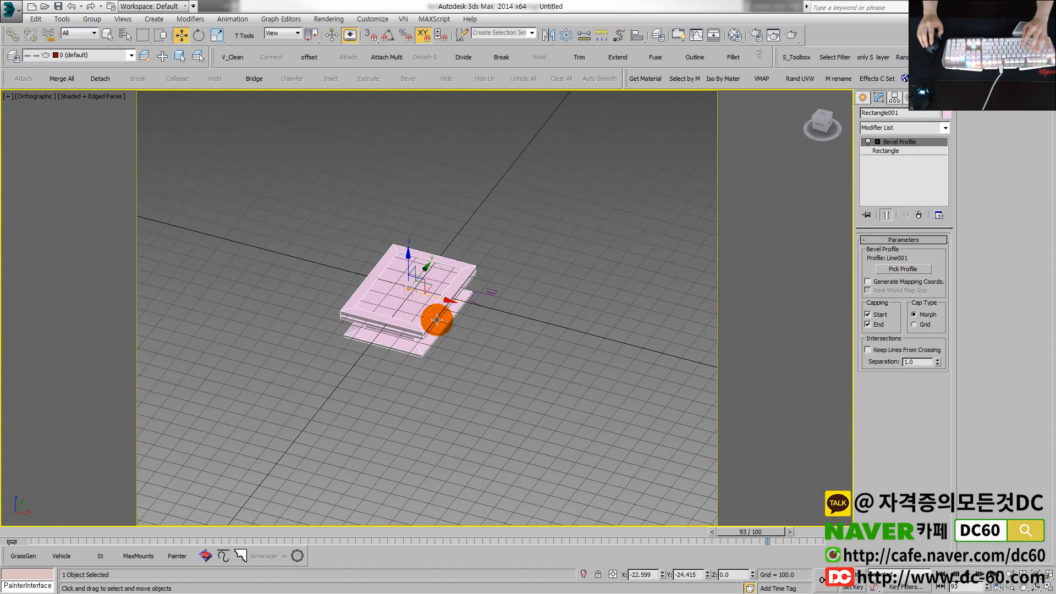
{"action": "scroll", "coordinate": [446, 314], "scroll_direction": "down", "scroll_amount": 2}
Step: Move the profile line farther from the beveled object to about X 465.6 and return to the maximized Top view
{"action": "left_click", "coordinate": [548, 273]}
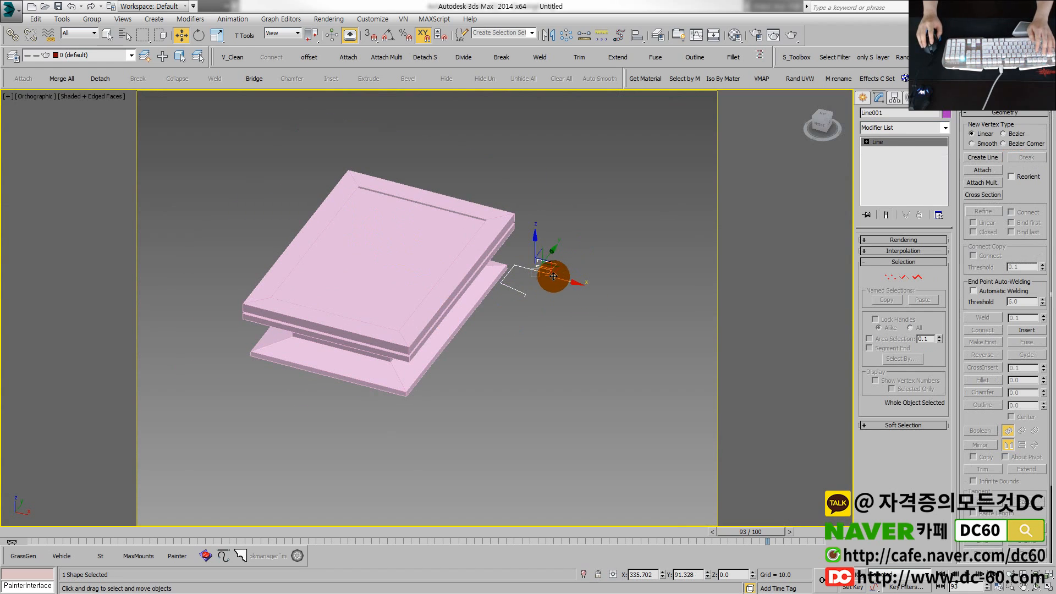
{"action": "left_click_drag", "start_coordinate": [554, 276], "coordinate": [600, 298]}
{"action": "key", "text": "alt+w"}
{"action": "right_click", "coordinate": [336, 223]}
{"action": "key", "text": "alt+w"}
{"action": "middle_click_drag", "start_coordinate": [384, 253], "coordinate": [230, 280]}
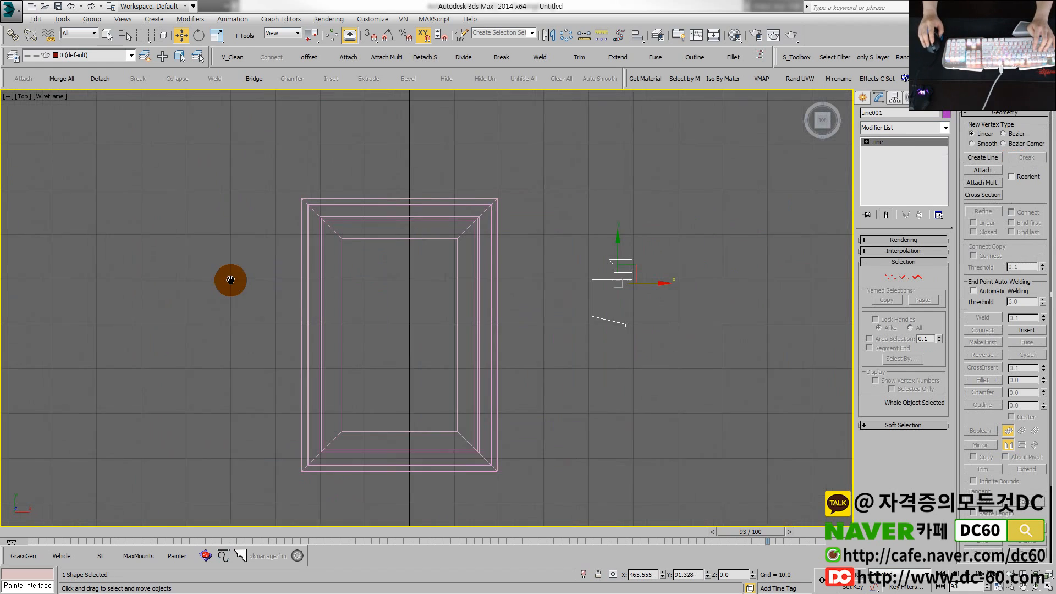
Step: Enter vertex editing on the profile line and frame its points closely in the maximized Top view
{"action": "scroll", "coordinate": [574, 269], "scroll_direction": "up", "scroll_amount": 3}
{"action": "key", "text": "alt+w"}
{"action": "scroll", "coordinate": [319, 228], "scroll_direction": "up", "scroll_amount": 2}
{"action": "scroll", "coordinate": [282, 193], "scroll_direction": "up", "scroll_amount": 3}
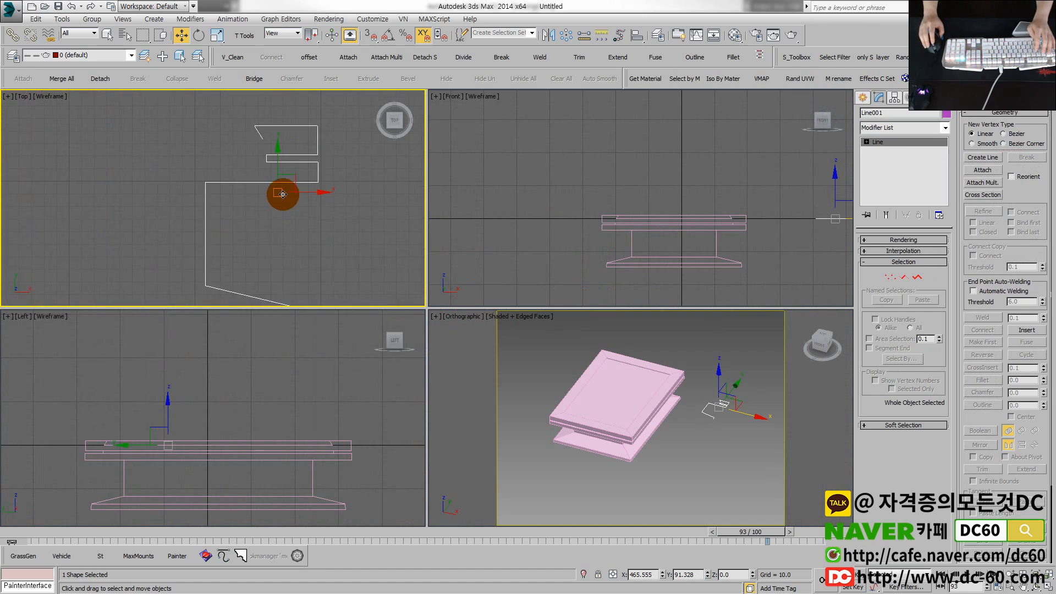
{"action": "scroll", "coordinate": [283, 194], "scroll_direction": "up", "scroll_amount": 2}
{"action": "key", "text": "1"}
{"action": "middle_click_drag", "start_coordinate": [295, 198], "coordinate": [338, 250]}
{"action": "scroll", "coordinate": [338, 251], "scroll_direction": "down", "scroll_amount": 2}
{"action": "left_click_drag", "start_coordinate": [355, 170], "coordinate": [395, 264]}
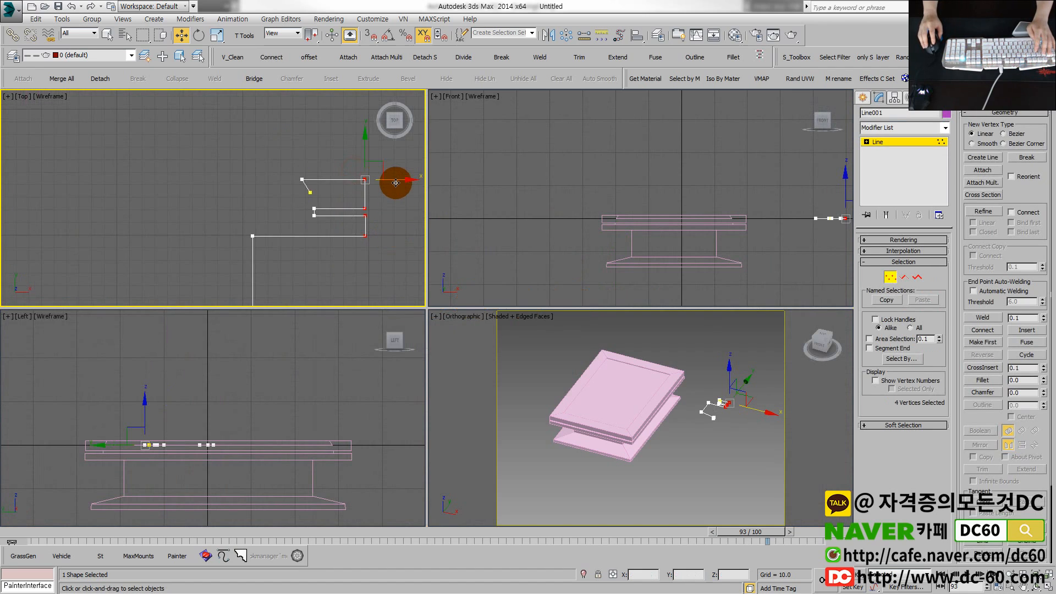
{"action": "middle_click_drag", "start_coordinate": [349, 255], "coordinate": [326, 217]}
{"action": "key", "text": "alt+w"}
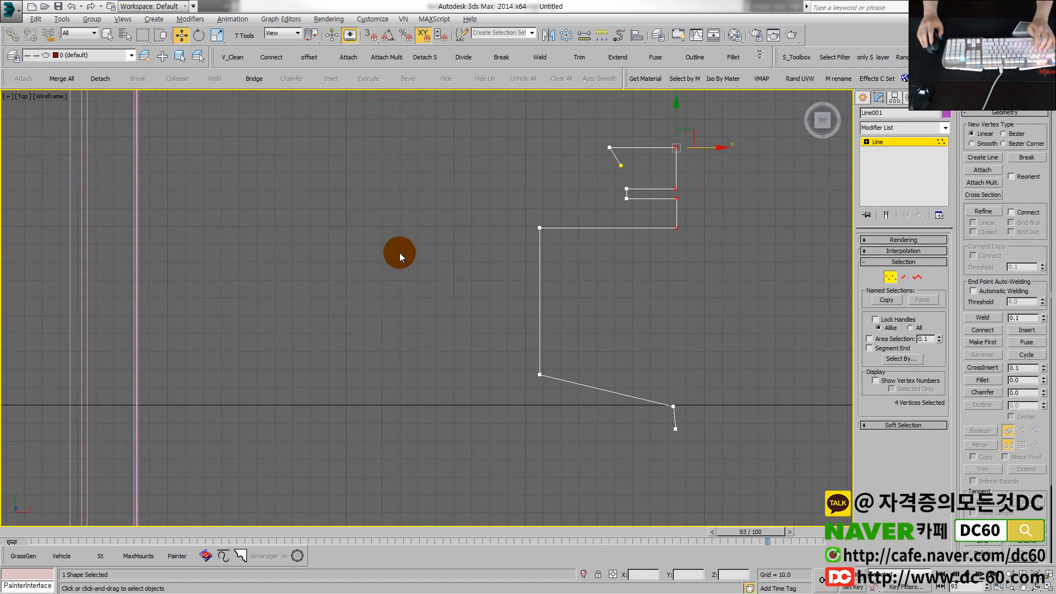
Step: Select seven corner vertices of the profile line, leaving out the notch's inner corners and the end points, and fillet them
{"action": "middle_click_drag", "start_coordinate": [400, 253], "coordinate": [370, 240]}
{"action": "left_click", "coordinate": [710, 246]}
{"action": "left_click_drag", "start_coordinate": [628, 118], "coordinate": [717, 282]}
{"action": "left_click_drag", "start_coordinate": [494, 191], "coordinate": [534, 237], "text": "ctrl"}
{"action": "left_click_drag", "start_coordinate": [449, 314], "coordinate": [556, 385], "text": "ctrl"}
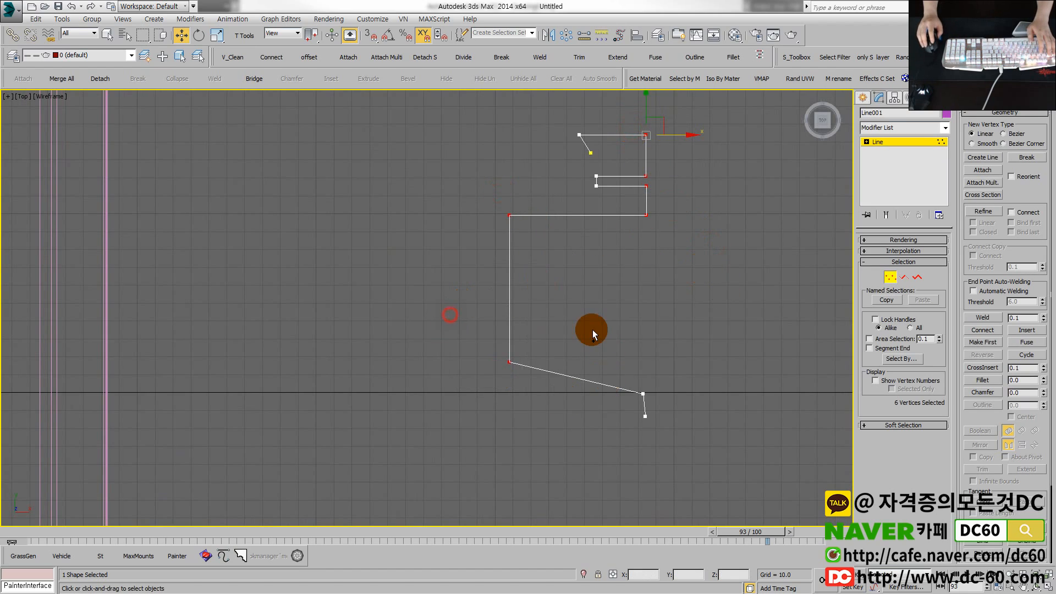
{"action": "left_click_drag", "start_coordinate": [594, 333], "coordinate": [677, 401], "text": "ctrl"}
{"action": "left_click", "coordinate": [725, 58]}
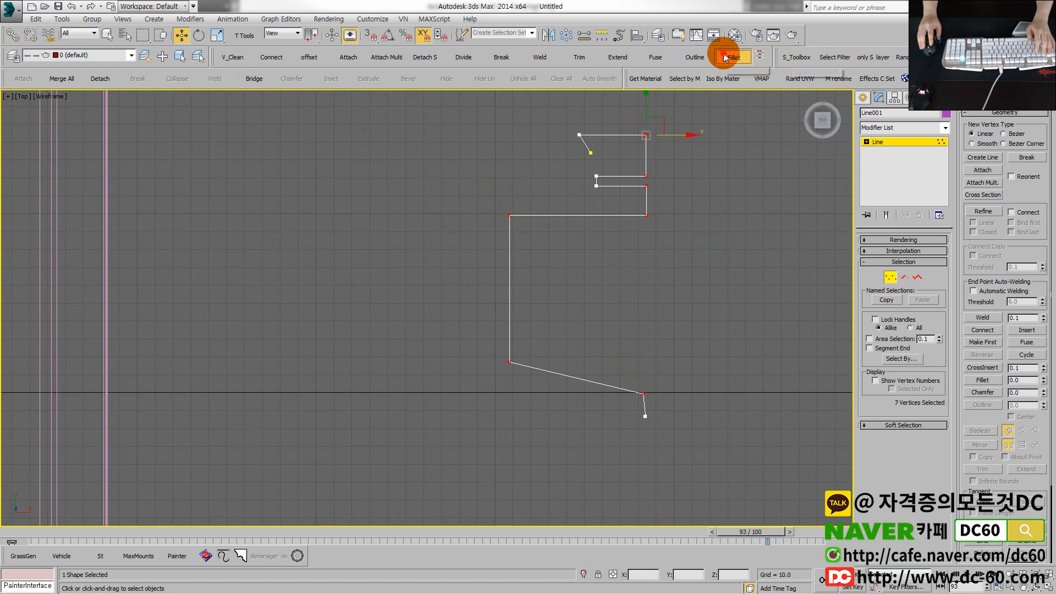
{"action": "left_click", "coordinate": [515, 218]}
{"action": "left_click_drag", "start_coordinate": [511, 214], "coordinate": [508, 196]}
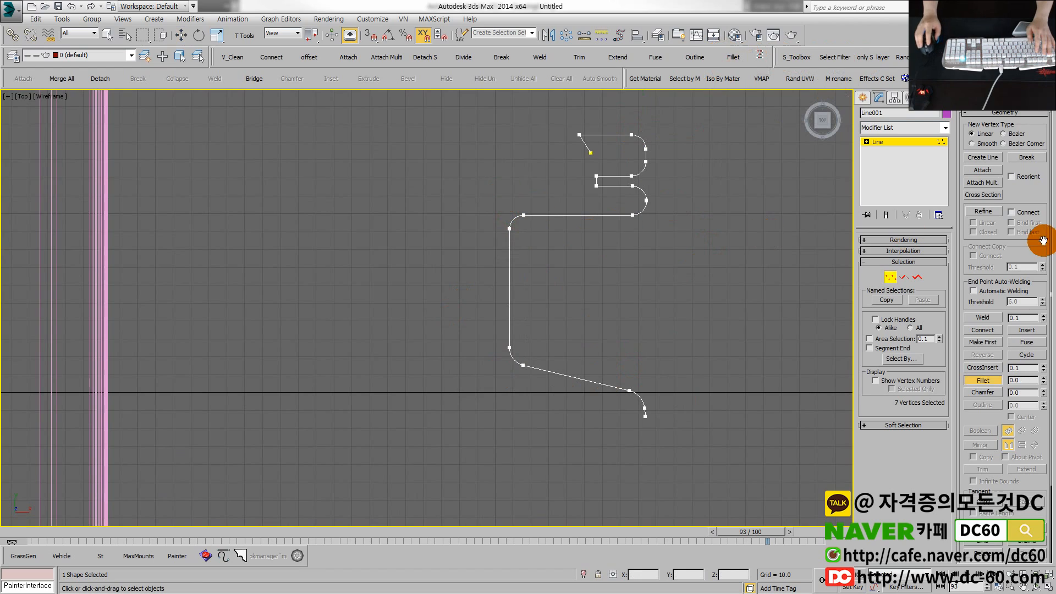
Step: Refine the long vertical segment with a vertex near its middle and pull that vertex outward to the left
{"action": "left_click", "coordinate": [984, 211]}
{"action": "left_click", "coordinate": [510, 282]}
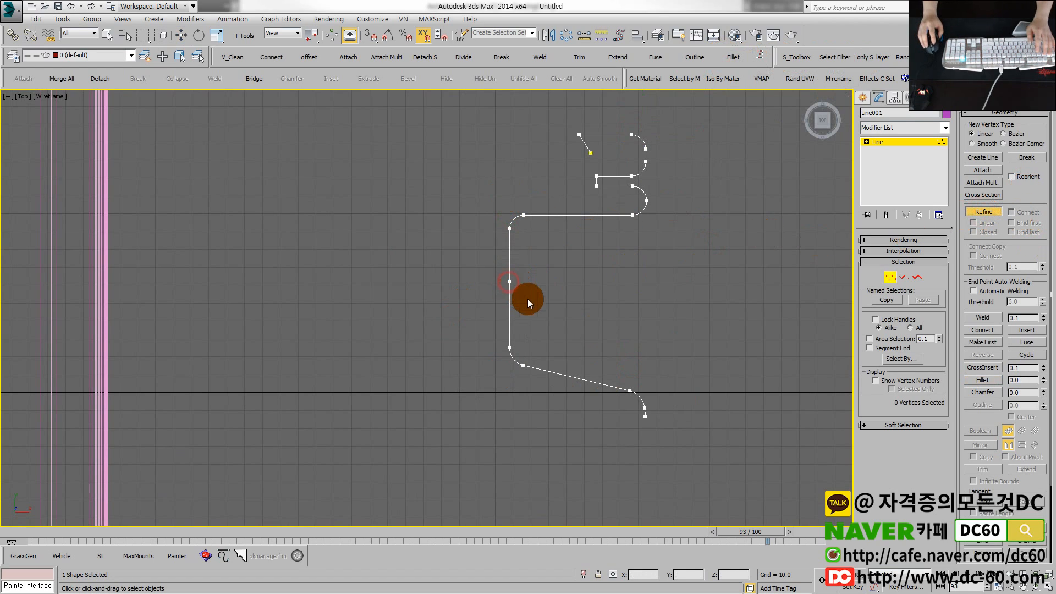
{"action": "key", "text": "1"}
{"action": "key", "text": "1"}
{"action": "left_click_drag", "start_coordinate": [484, 266], "coordinate": [513, 285]}
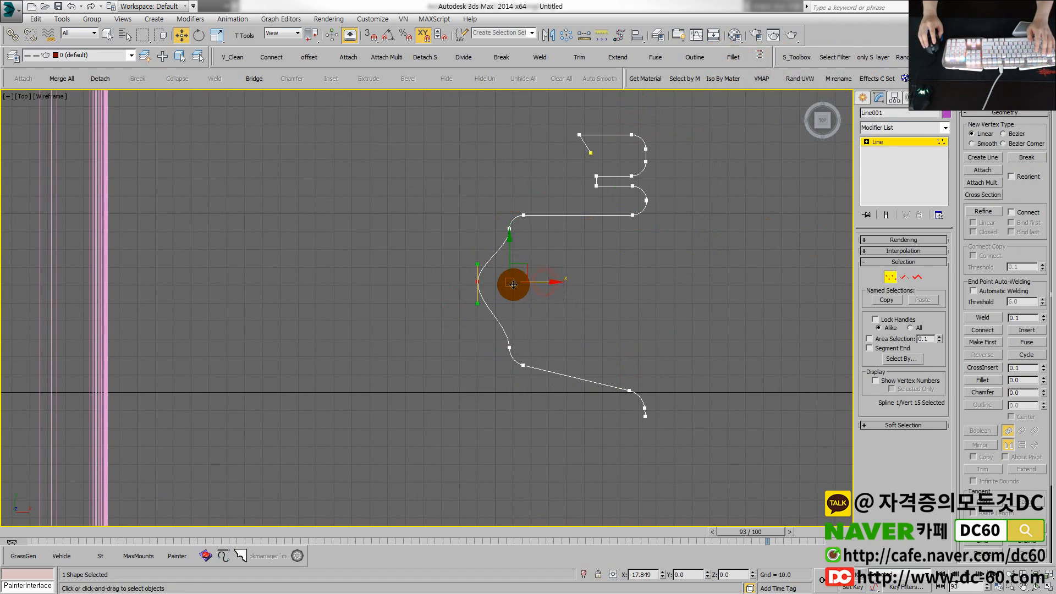
Step: Undo the vertex move, the inserted vertex and the corner fillets on the profile line
{"action": "key", "text": "ctrl+z"}
{"action": "key", "text": "ctrl+z"}
{"action": "key", "text": "ctrl+z"}
{"action": "key", "text": "ctrl+z"}
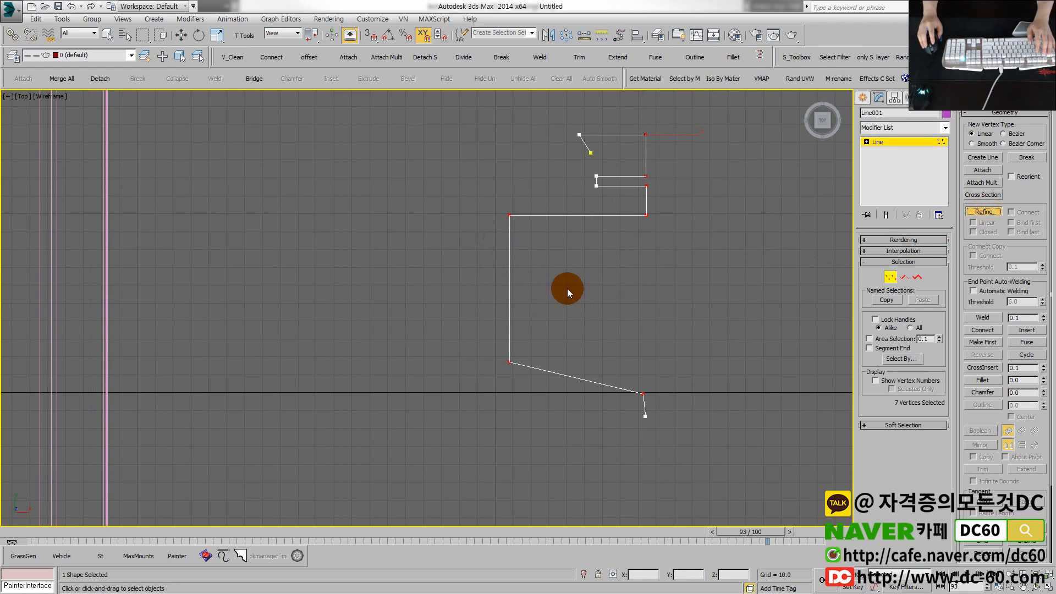
Step: Bow the unfilleted profile's long vertical side outward by inserting a middle vertex, moving it left and setting it to Smooth
{"action": "key", "text": "1"}
{"action": "left_click_drag", "start_coordinate": [486, 266], "coordinate": [543, 294]}
{"action": "left_click", "coordinate": [509, 283]}
{"action": "key", "text": "1"}
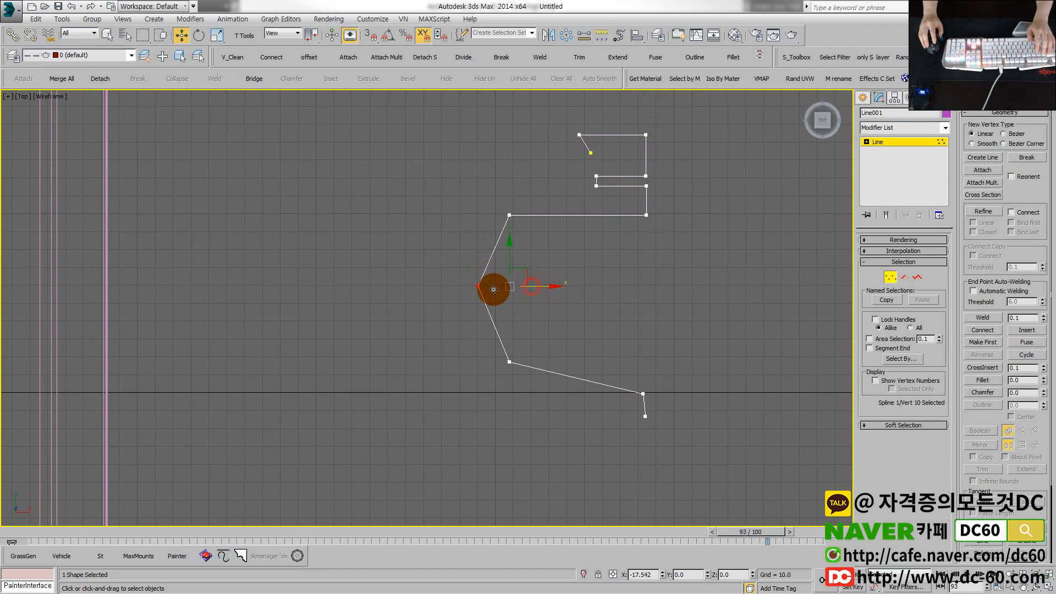
{"action": "right_click", "coordinate": [466, 282]}
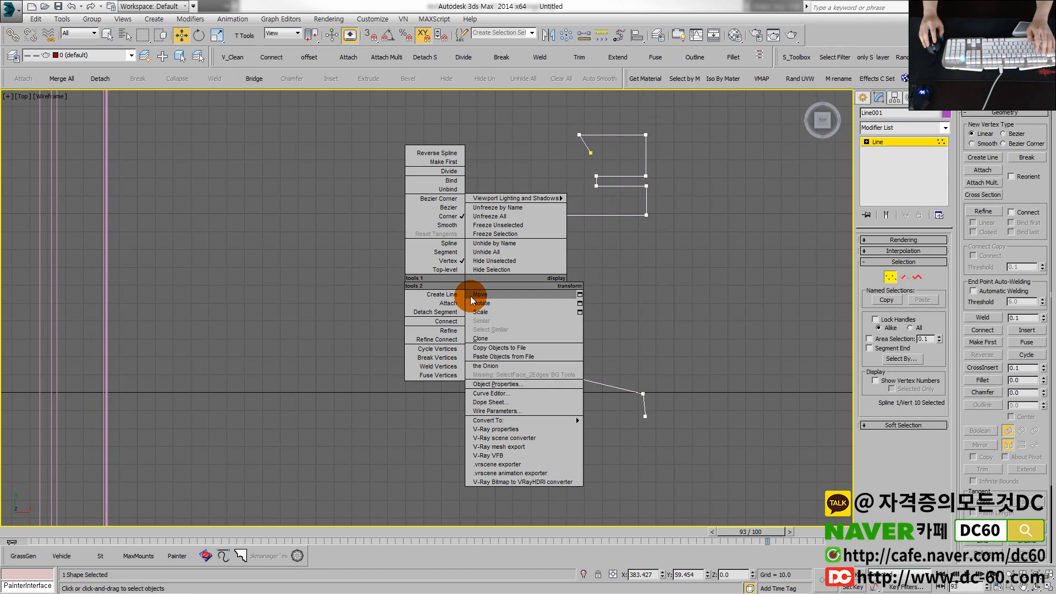
{"action": "left_click", "coordinate": [448, 225]}
Step: Fillet the profile's seven outer corner vertices, leaving out the smooth middle vertex, the notch's inner corners and the upper and lower ends
{"action": "left_click_drag", "start_coordinate": [494, 199], "coordinate": [544, 254]}
{"action": "left_click_drag", "start_coordinate": [496, 318], "coordinate": [533, 393]}
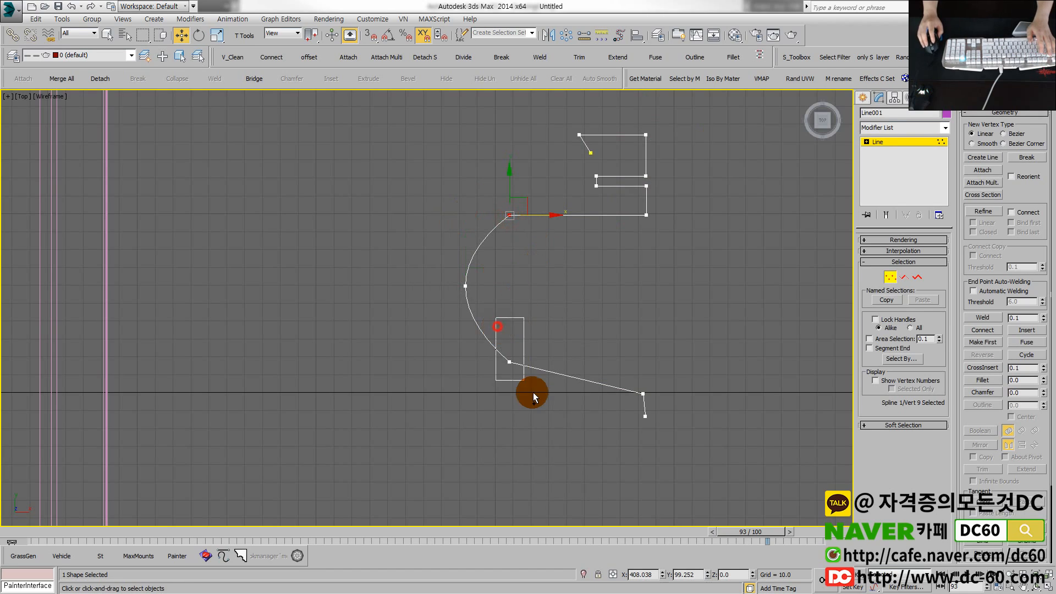
{"action": "left_click_drag", "start_coordinate": [663, 409], "coordinate": [663, 409], "text": "ctrl"}
{"action": "left_click_drag", "start_coordinate": [612, 107], "coordinate": [698, 261], "text": "ctrl"}
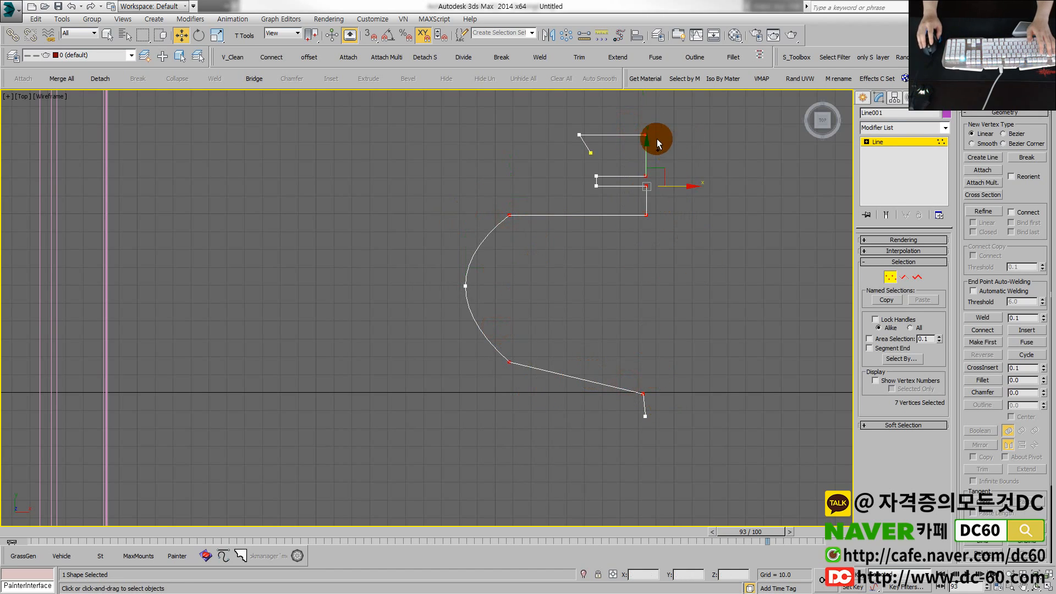
{"action": "left_click", "coordinate": [735, 61]}
{"action": "left_click_drag", "start_coordinate": [509, 216], "coordinate": [516, 203]}
Step: Move the two vertices at the profile's open upper end slightly right and show the model in a maximized shaded view without edges
{"action": "middle_click_drag", "start_coordinate": [578, 127], "coordinate": [563, 163]}
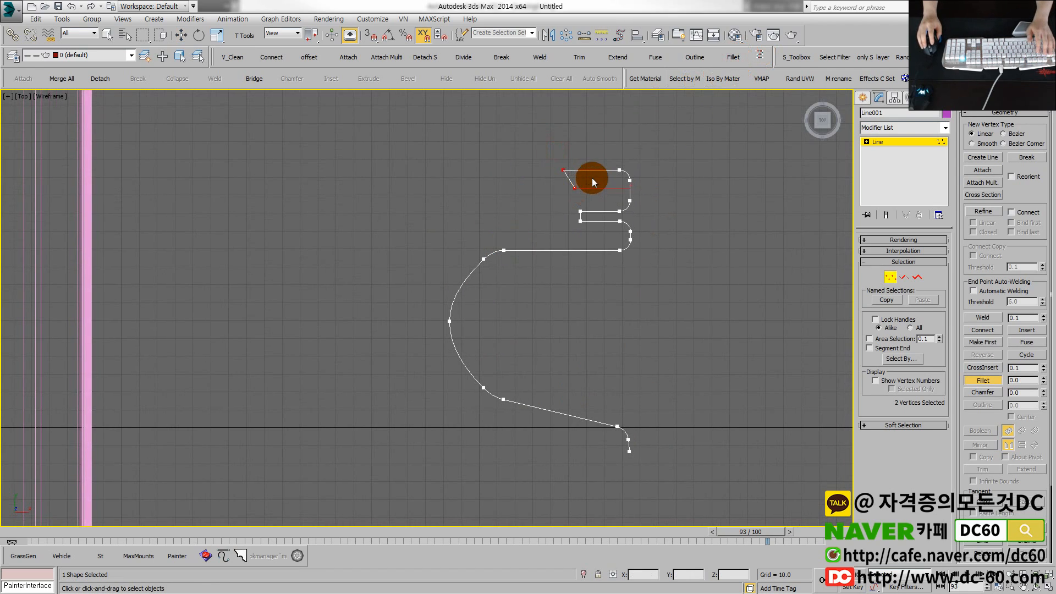
{"action": "left_click_drag", "start_coordinate": [593, 186], "coordinate": [612, 187]}
{"action": "key", "text": "alt+w"}
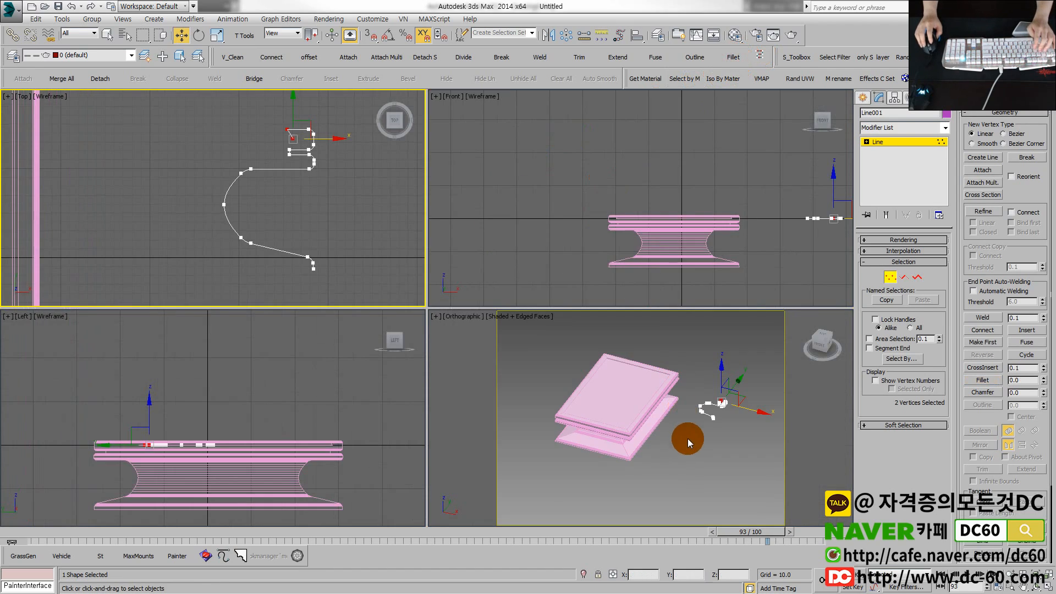
{"action": "middle_click", "coordinate": [687, 439]}
{"action": "key", "text": "alt+w"}
{"action": "mouse_move", "coordinate": [470, 352]}
{"action": "middle_mouse_down"}
{"action": "mouse_move", "coordinate": [502, 356]}
{"action": "mouse_move", "coordinate": [475, 344]}
{"action": "middle_mouse_up"}
{"action": "scroll", "coordinate": [501, 355], "scroll_direction": "up", "scroll_amount": 4}
{"action": "scroll", "coordinate": [500, 356], "scroll_direction": "down", "scroll_amount": 2}
{"action": "left_click", "coordinate": [481, 359]}
{"action": "key", "text": "F4"}
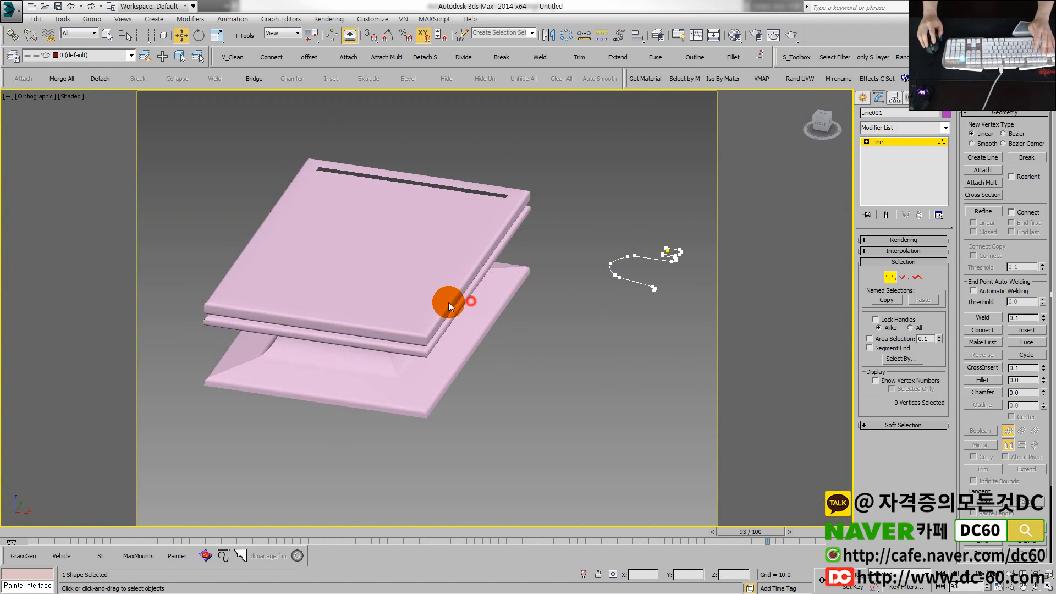
Step: Round the corners of the base rectangle beneath the Bevel Profile modifier with a corner radius of 0.71
{"action": "left_click", "coordinate": [890, 276]}
{"action": "left_click", "coordinate": [370, 351]}
{"action": "left_click", "coordinate": [886, 150]}
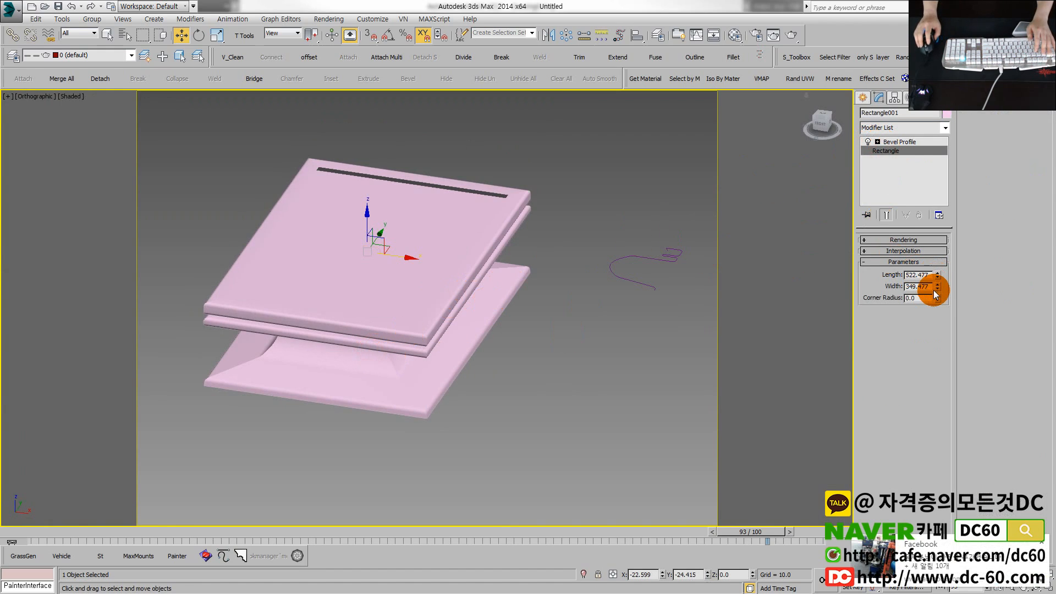
{"action": "mouse_move", "coordinate": [939, 298]}
{"action": "left_mouse_down"}
{"action": "mouse_move", "coordinate": [941, 272]}
{"action": "mouse_move", "coordinate": [940, 290]}
{"action": "left_mouse_up"}
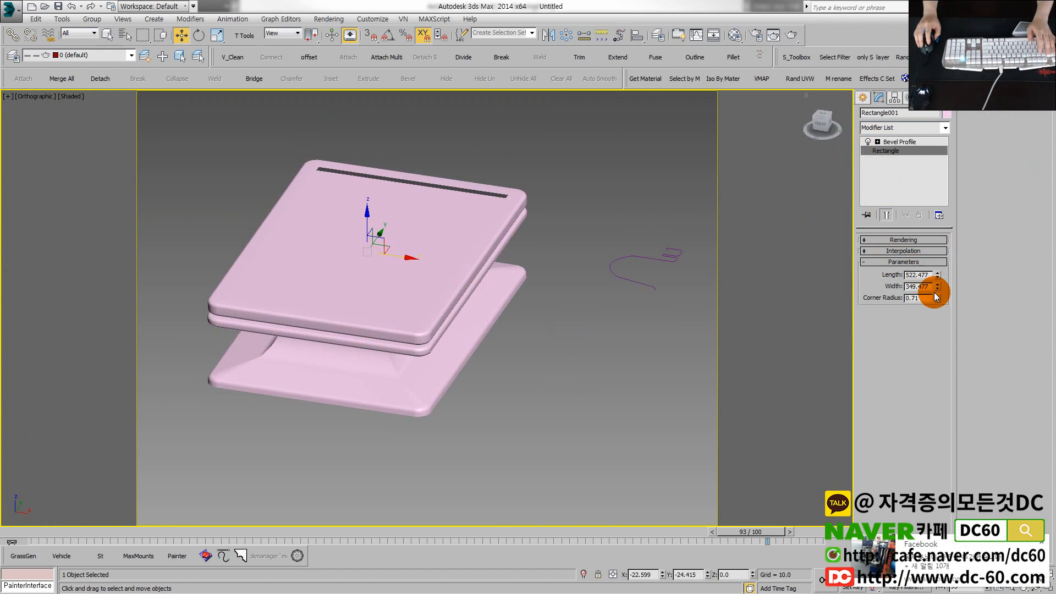
{"action": "scroll", "coordinate": [431, 325], "scroll_direction": "up", "scroll_amount": 3}
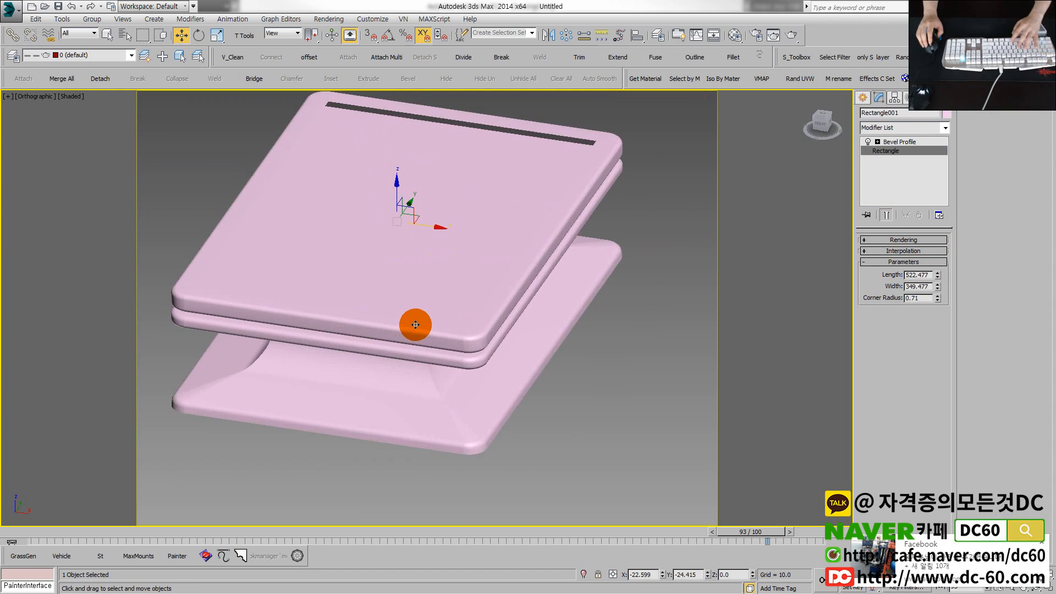
Step: Assign the first sample material to the bevelled rectangle and set its diffuse colour to bright red
{"action": "key", "text": "m"}
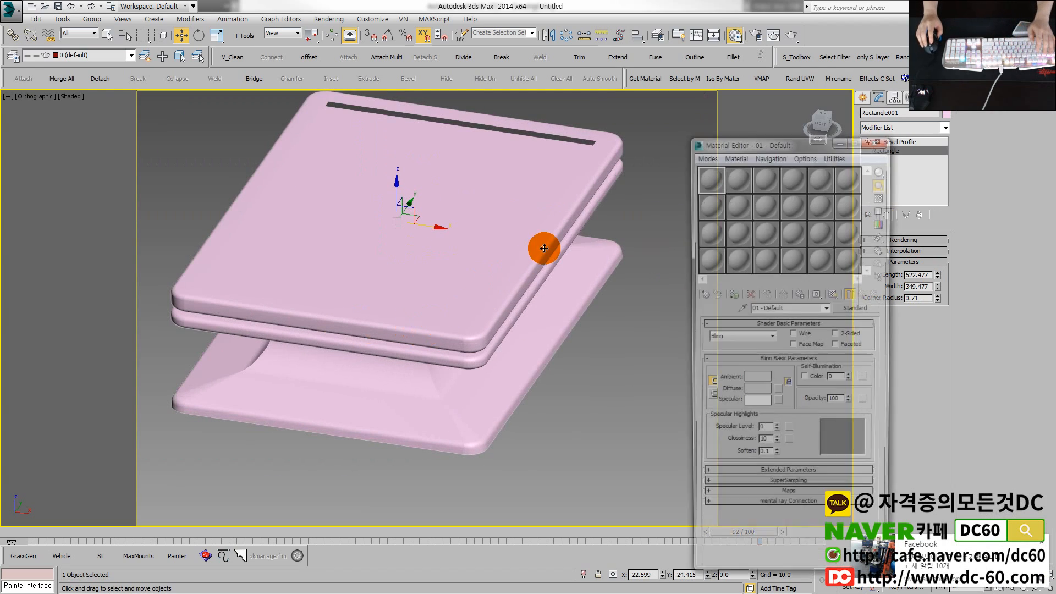
{"action": "left_click_drag", "start_coordinate": [709, 177], "coordinate": [466, 284]}
{"action": "left_click", "coordinate": [757, 392]}
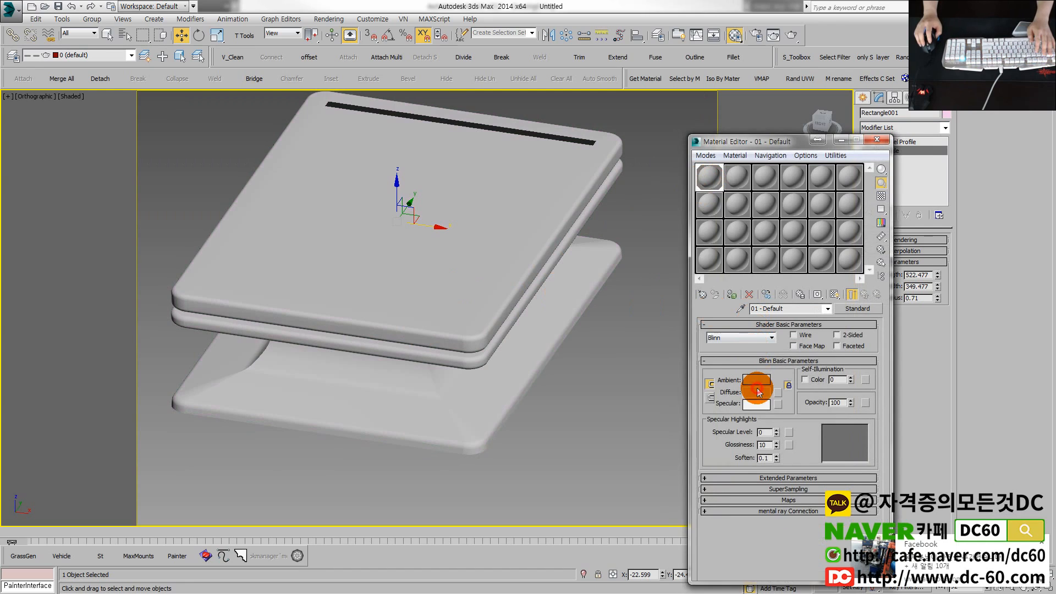
{"action": "left_click_drag", "start_coordinate": [225, 74], "coordinate": [201, 103]}
{"action": "left_click_drag", "start_coordinate": [315, 121], "coordinate": [312, 71]}
{"action": "left_click", "coordinate": [304, 161]}
{"action": "left_click_drag", "start_coordinate": [298, 115], "coordinate": [309, 67]}
{"action": "left_click_drag", "start_coordinate": [320, 116], "coordinate": [320, 69]}
{"action": "left_click", "coordinate": [401, 164]}
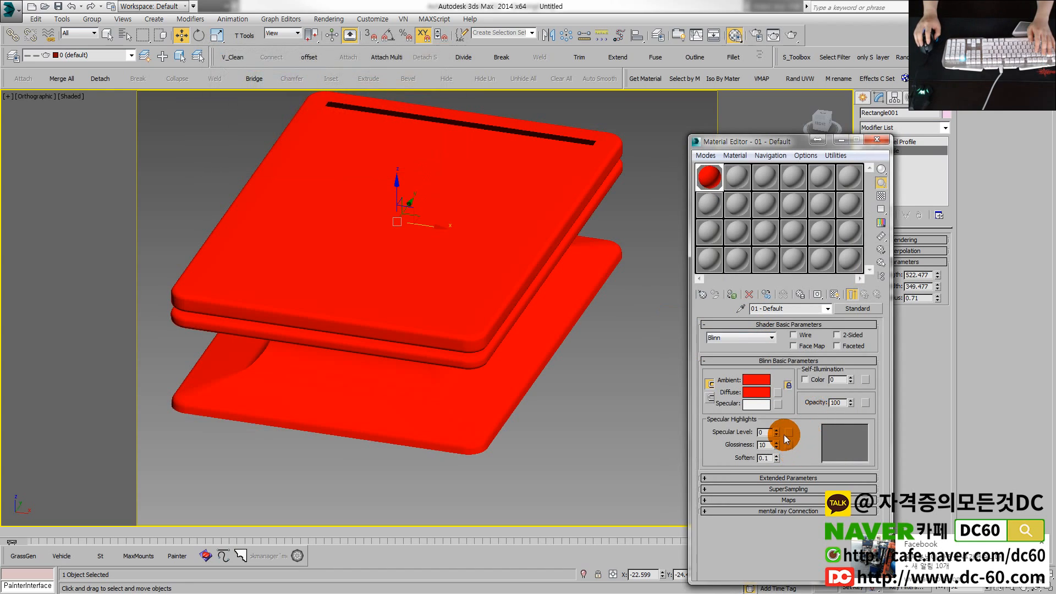
Step: Make the red material glossy with a specular level of 117 and a glossiness of 48, and check its highlights on the model
{"action": "mouse_move", "coordinate": [776, 430]}
{"action": "left_mouse_down"}
{"action": "mouse_move", "coordinate": [787, 365]}
{"action": "mouse_move", "coordinate": [778, 440]}
{"action": "mouse_move", "coordinate": [779, 421]}
{"action": "left_mouse_up"}
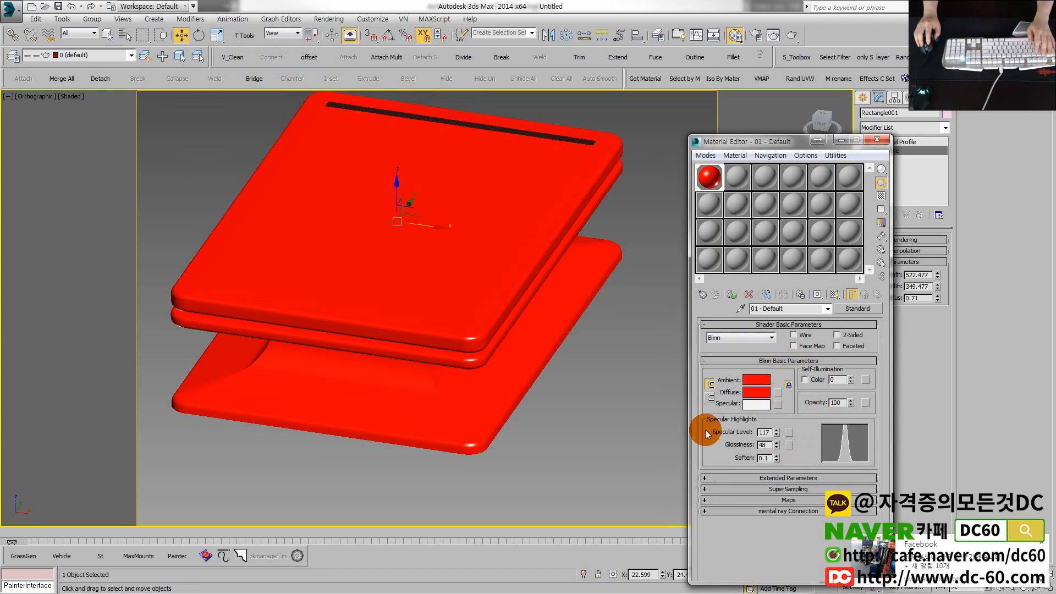
{"action": "left_click", "coordinate": [641, 431]}
{"action": "middle_click_drag", "start_coordinate": [484, 440], "coordinate": [446, 397], "text": "alt"}
{"action": "left_click", "coordinate": [371, 439]}
{"action": "scroll", "coordinate": [510, 391], "scroll_direction": "down", "scroll_amount": 2}
{"action": "middle_click_drag", "start_coordinate": [370, 438], "coordinate": [532, 406]}
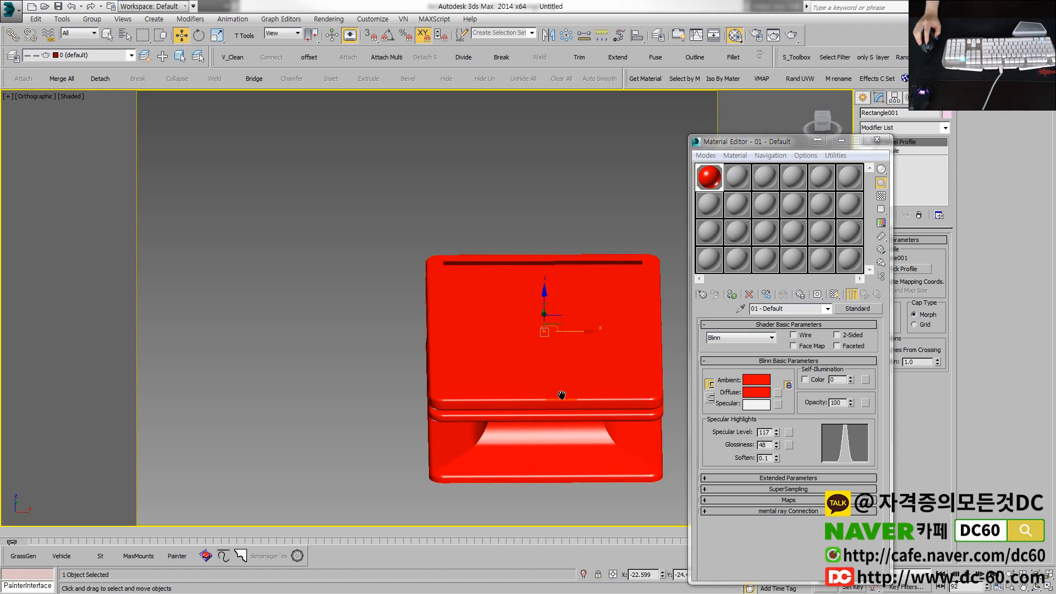
{"action": "middle_click_drag", "start_coordinate": [557, 394], "coordinate": [492, 380]}
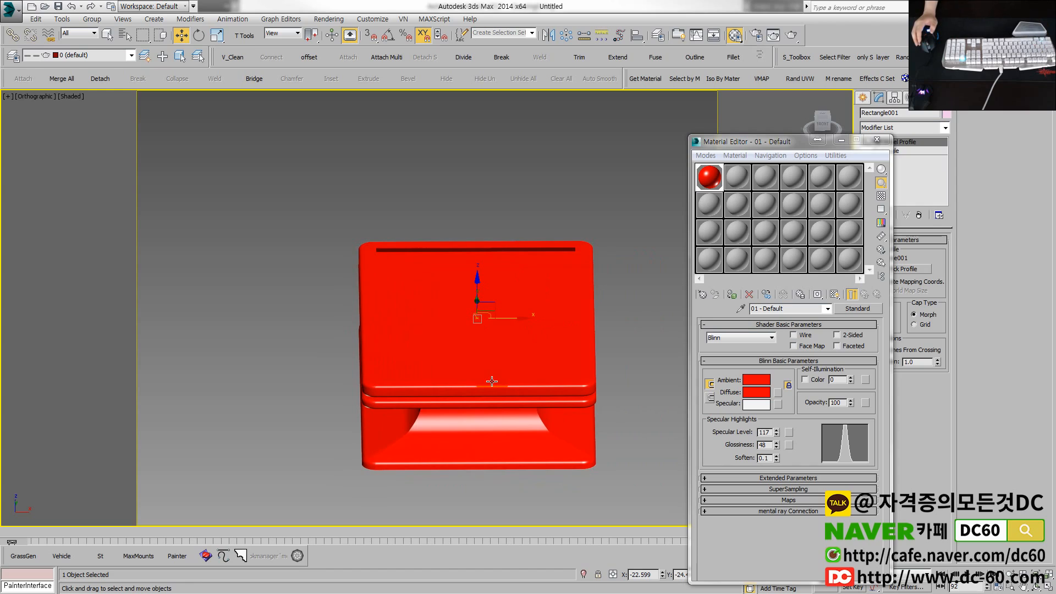